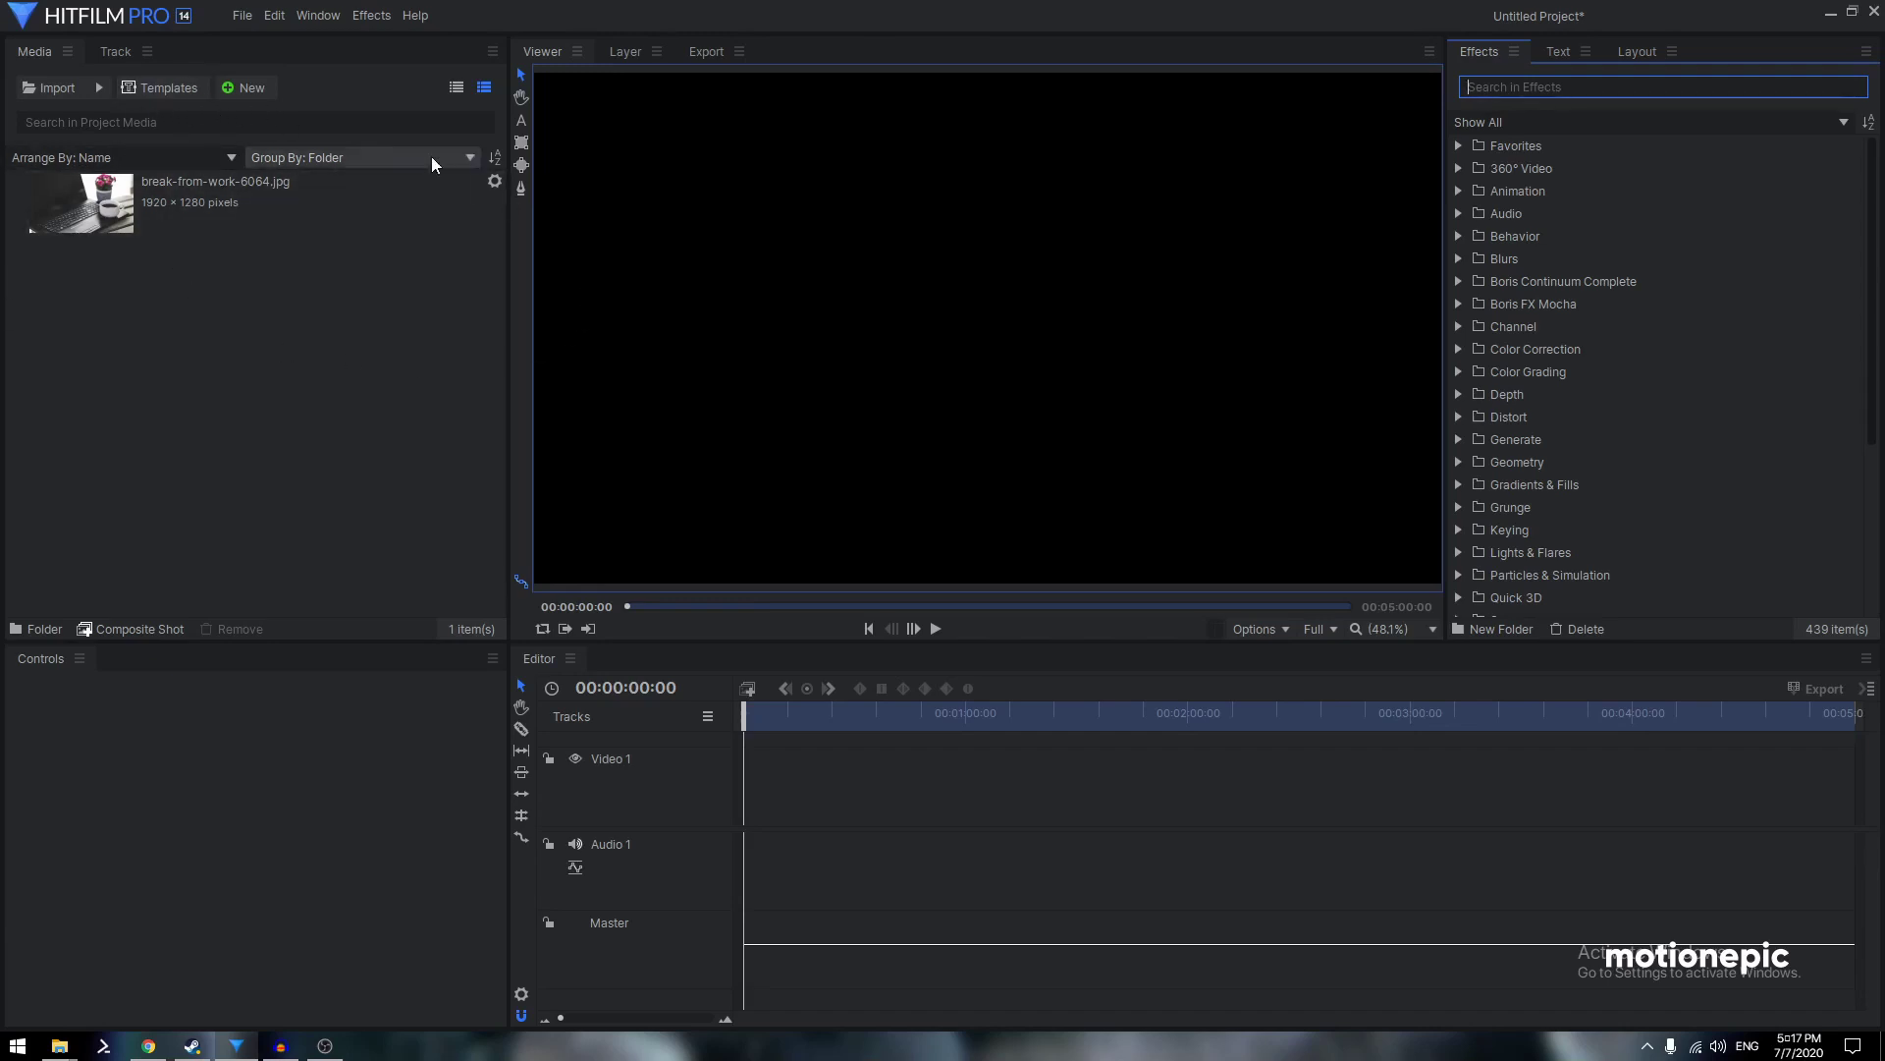
Create a new composite shot named image_01 with a duration of 10 seconds, keeping the 1080p Full HD 25 fps template
left_click(250, 88)
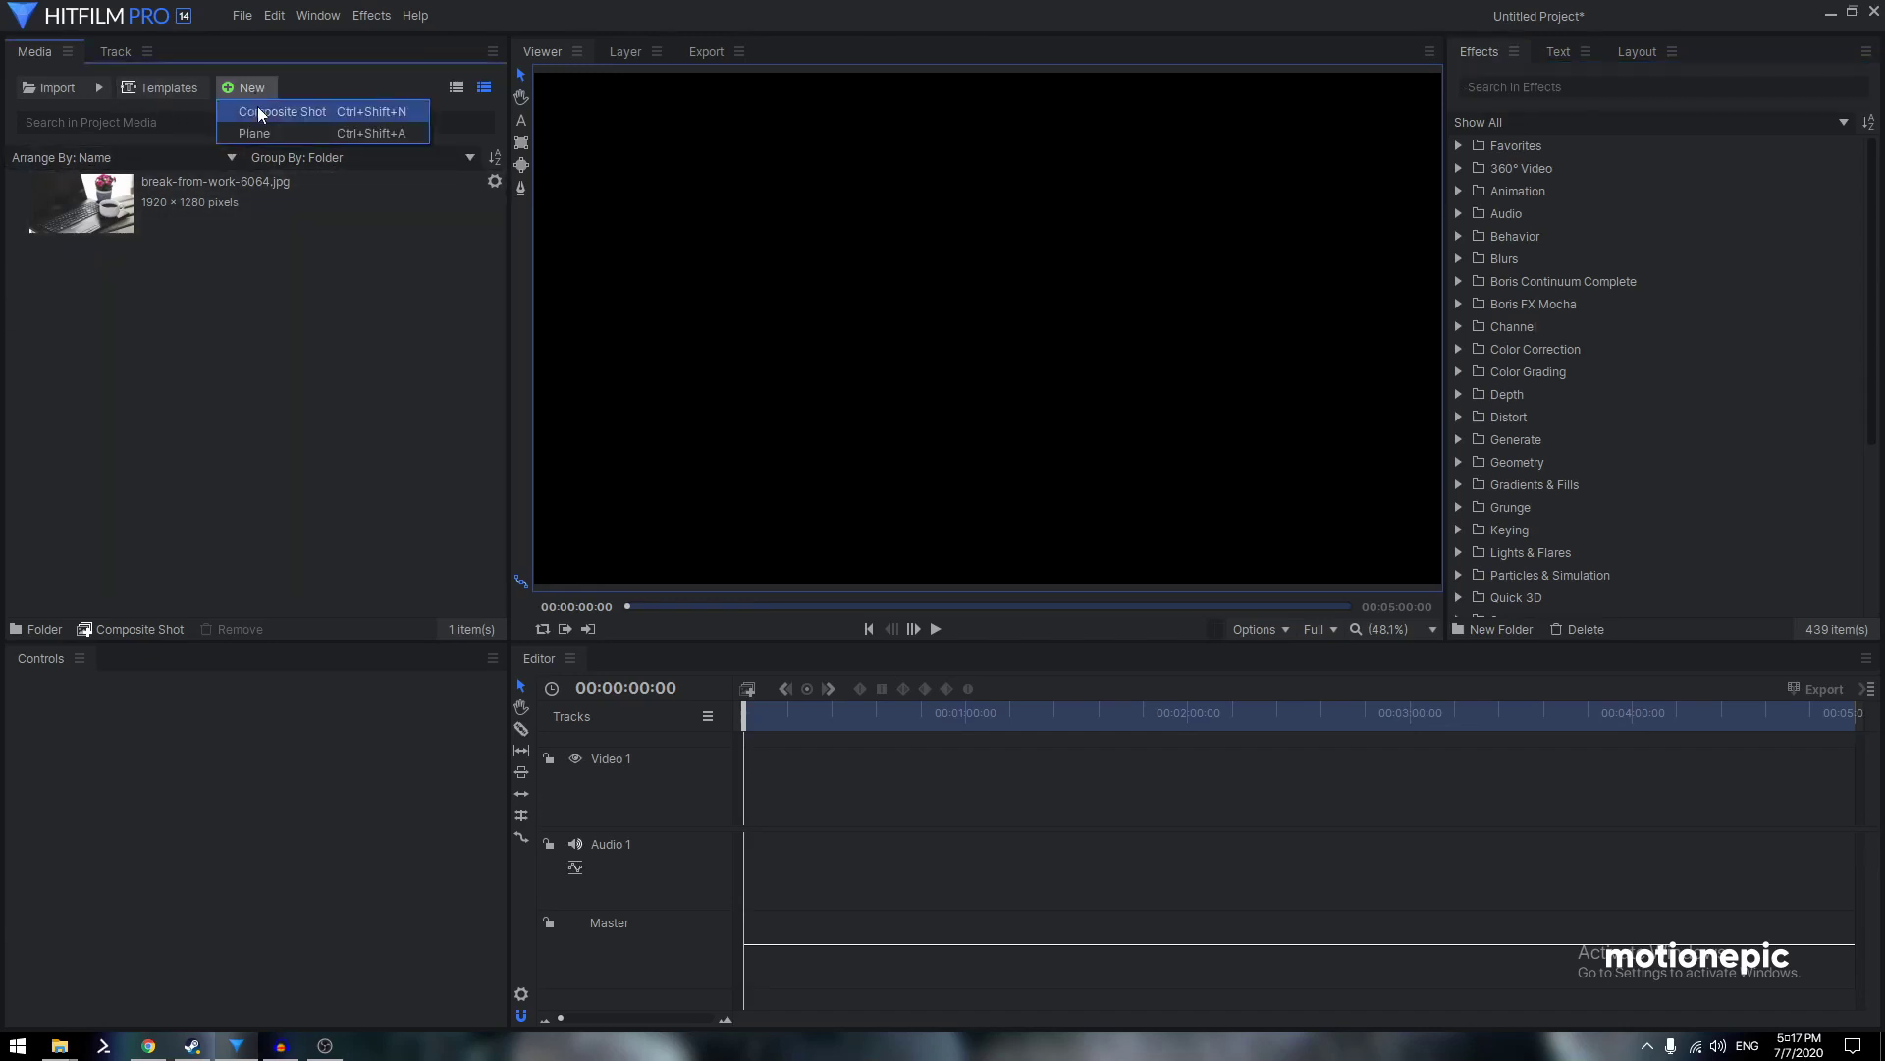
left_click(258, 106)
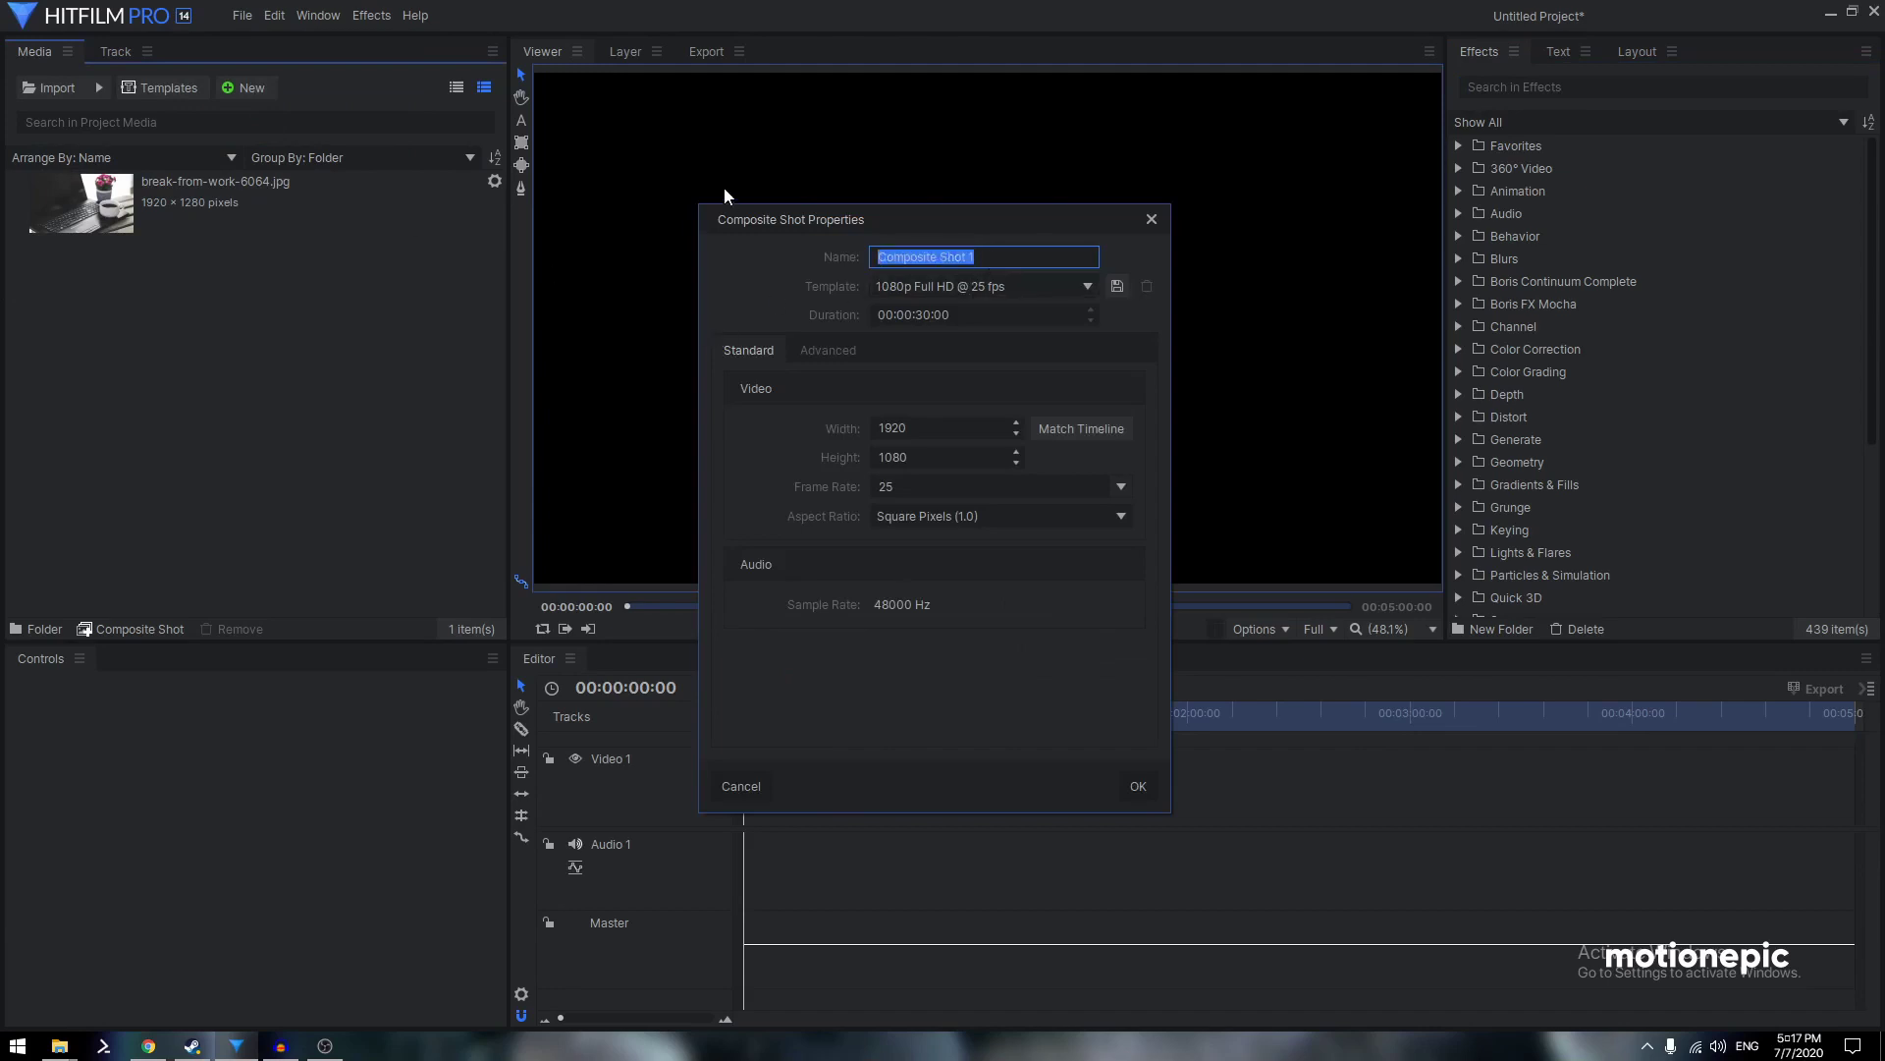
type("image_01")
double_click(924, 314)
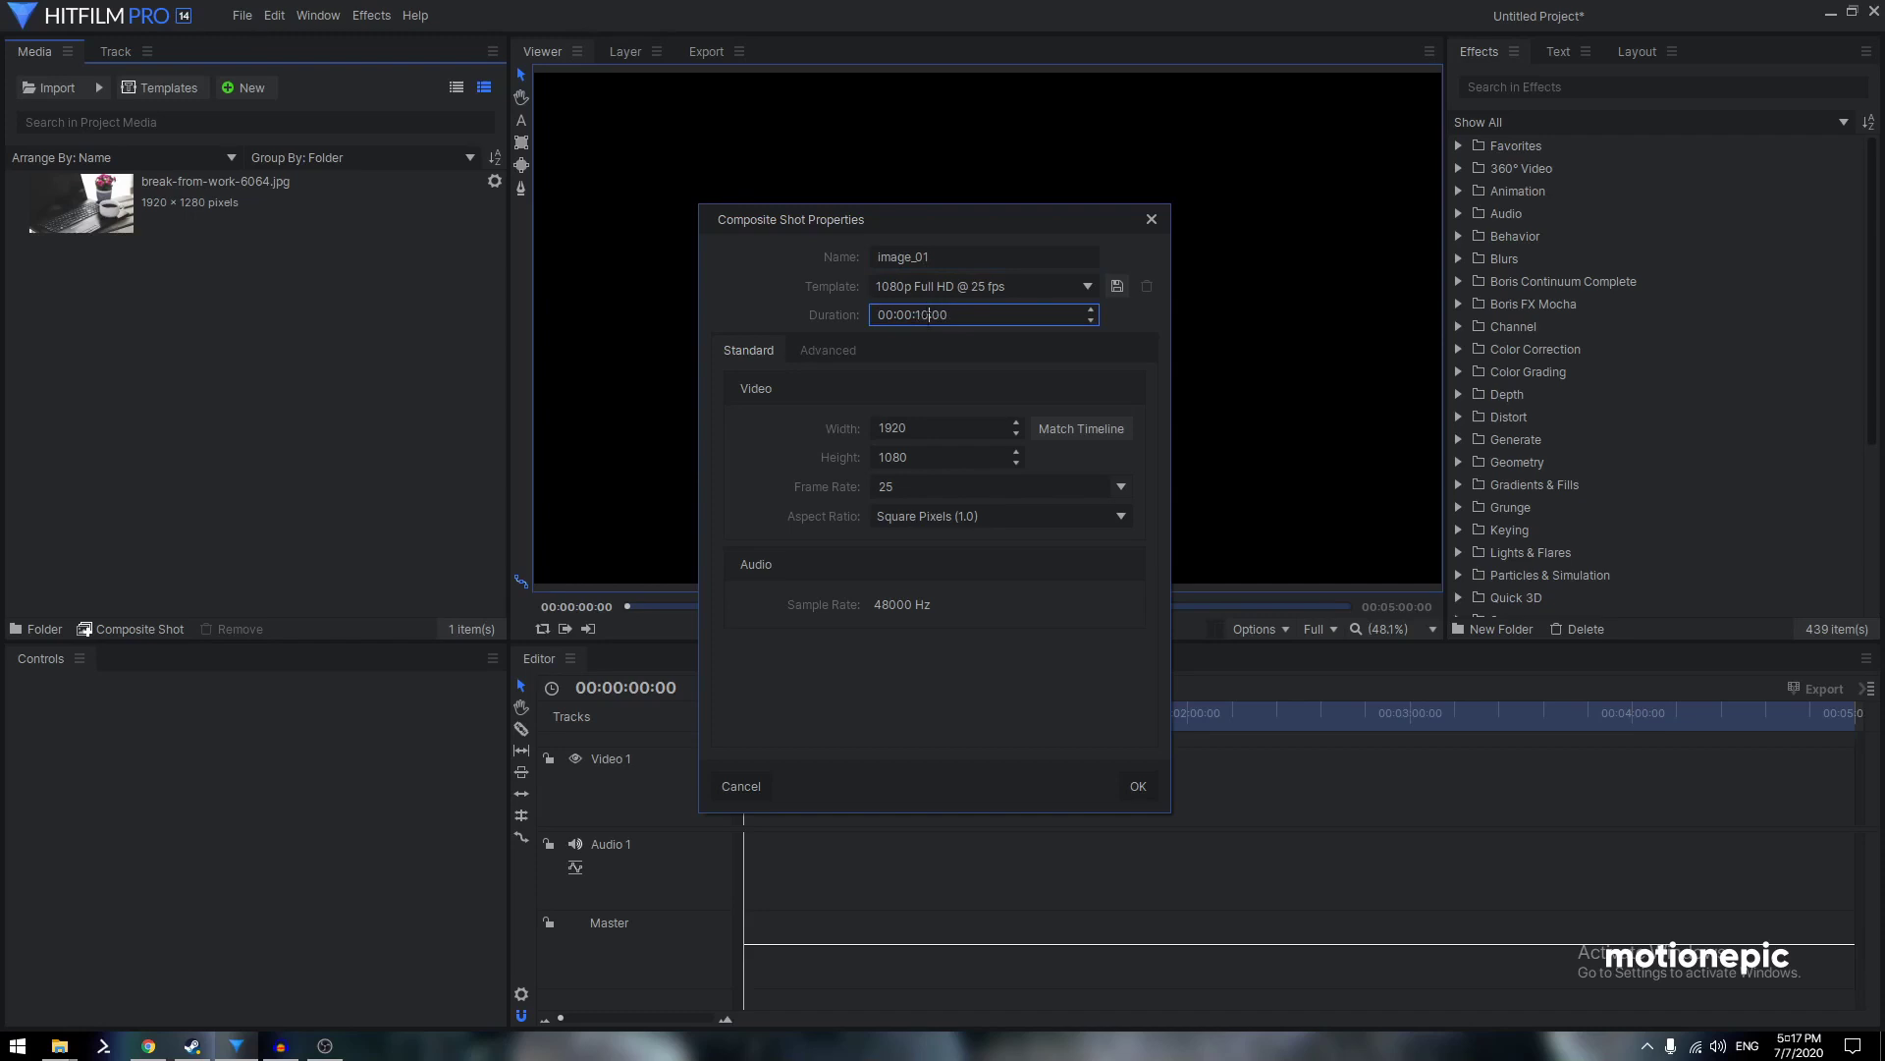
left_click(1138, 786)
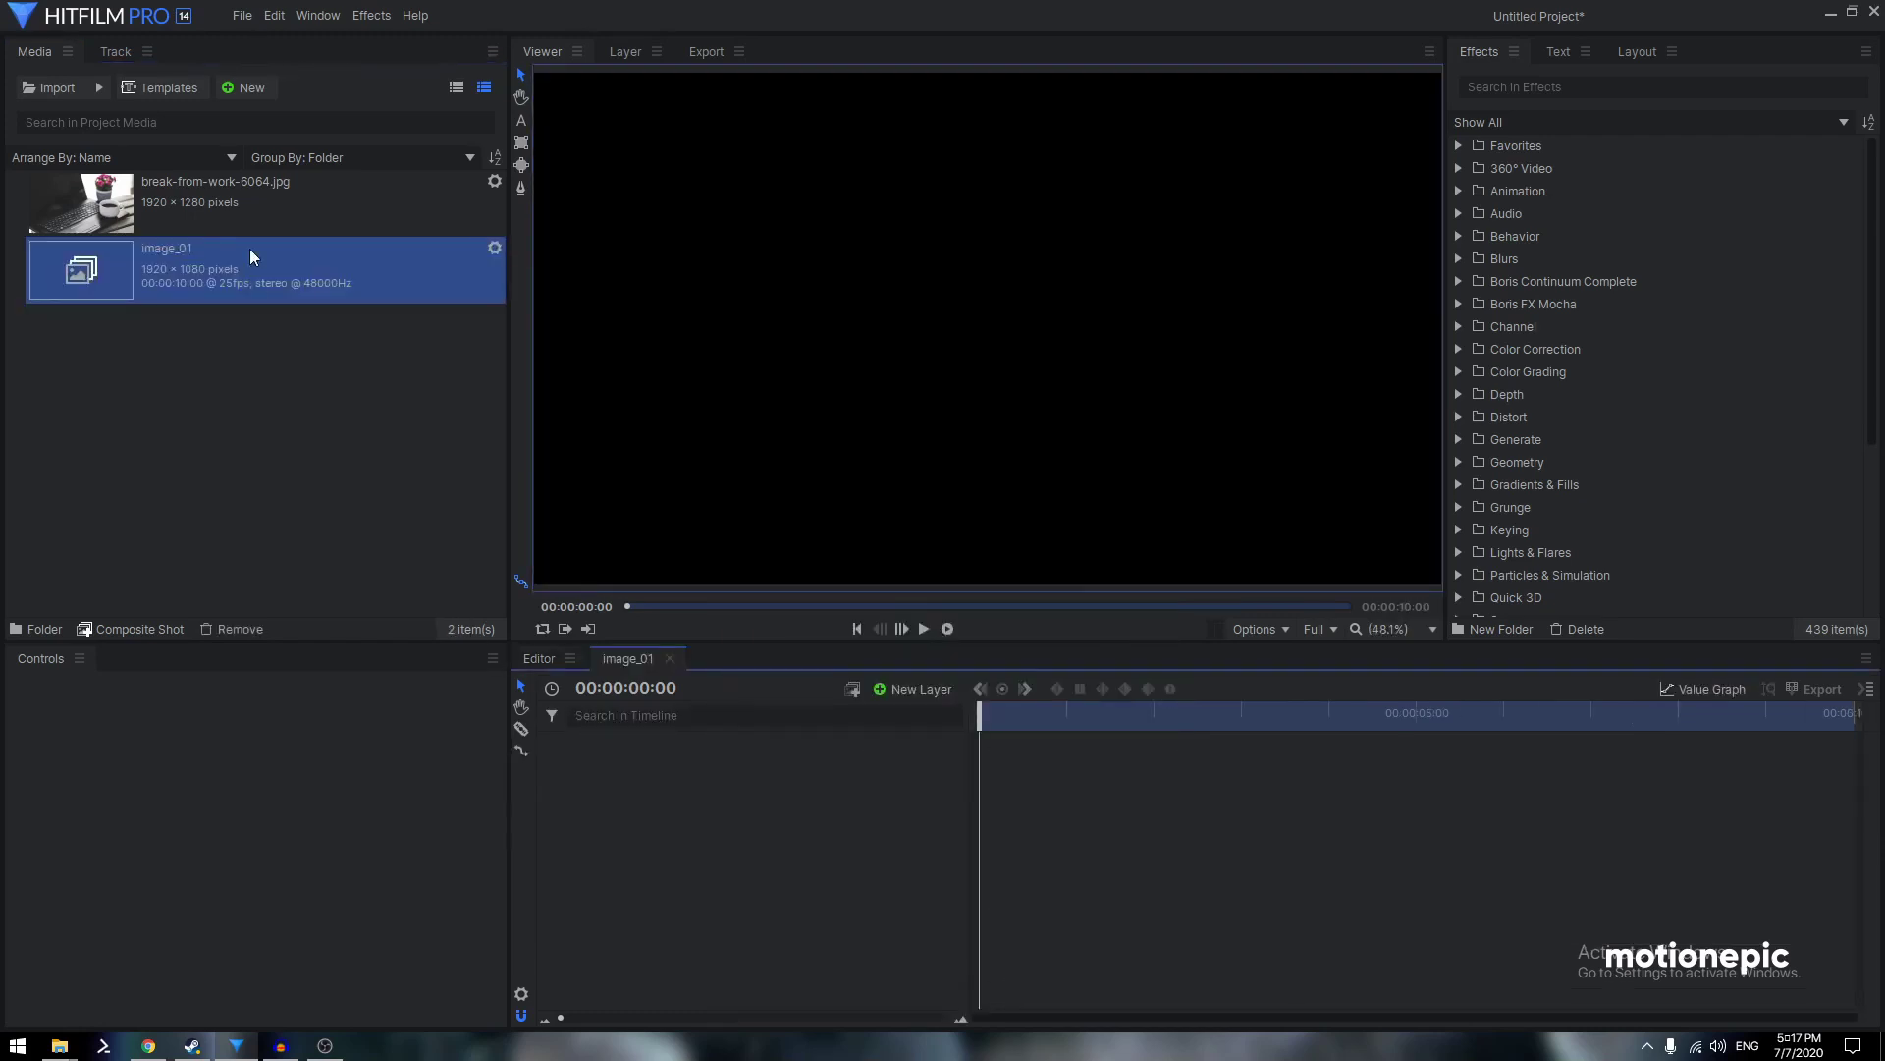
Add break-from-work-6064.jpg to the image_01 timeline and convert that layer into a composite shot named image-placeholder
left_click_drag(138, 197, 682, 785)
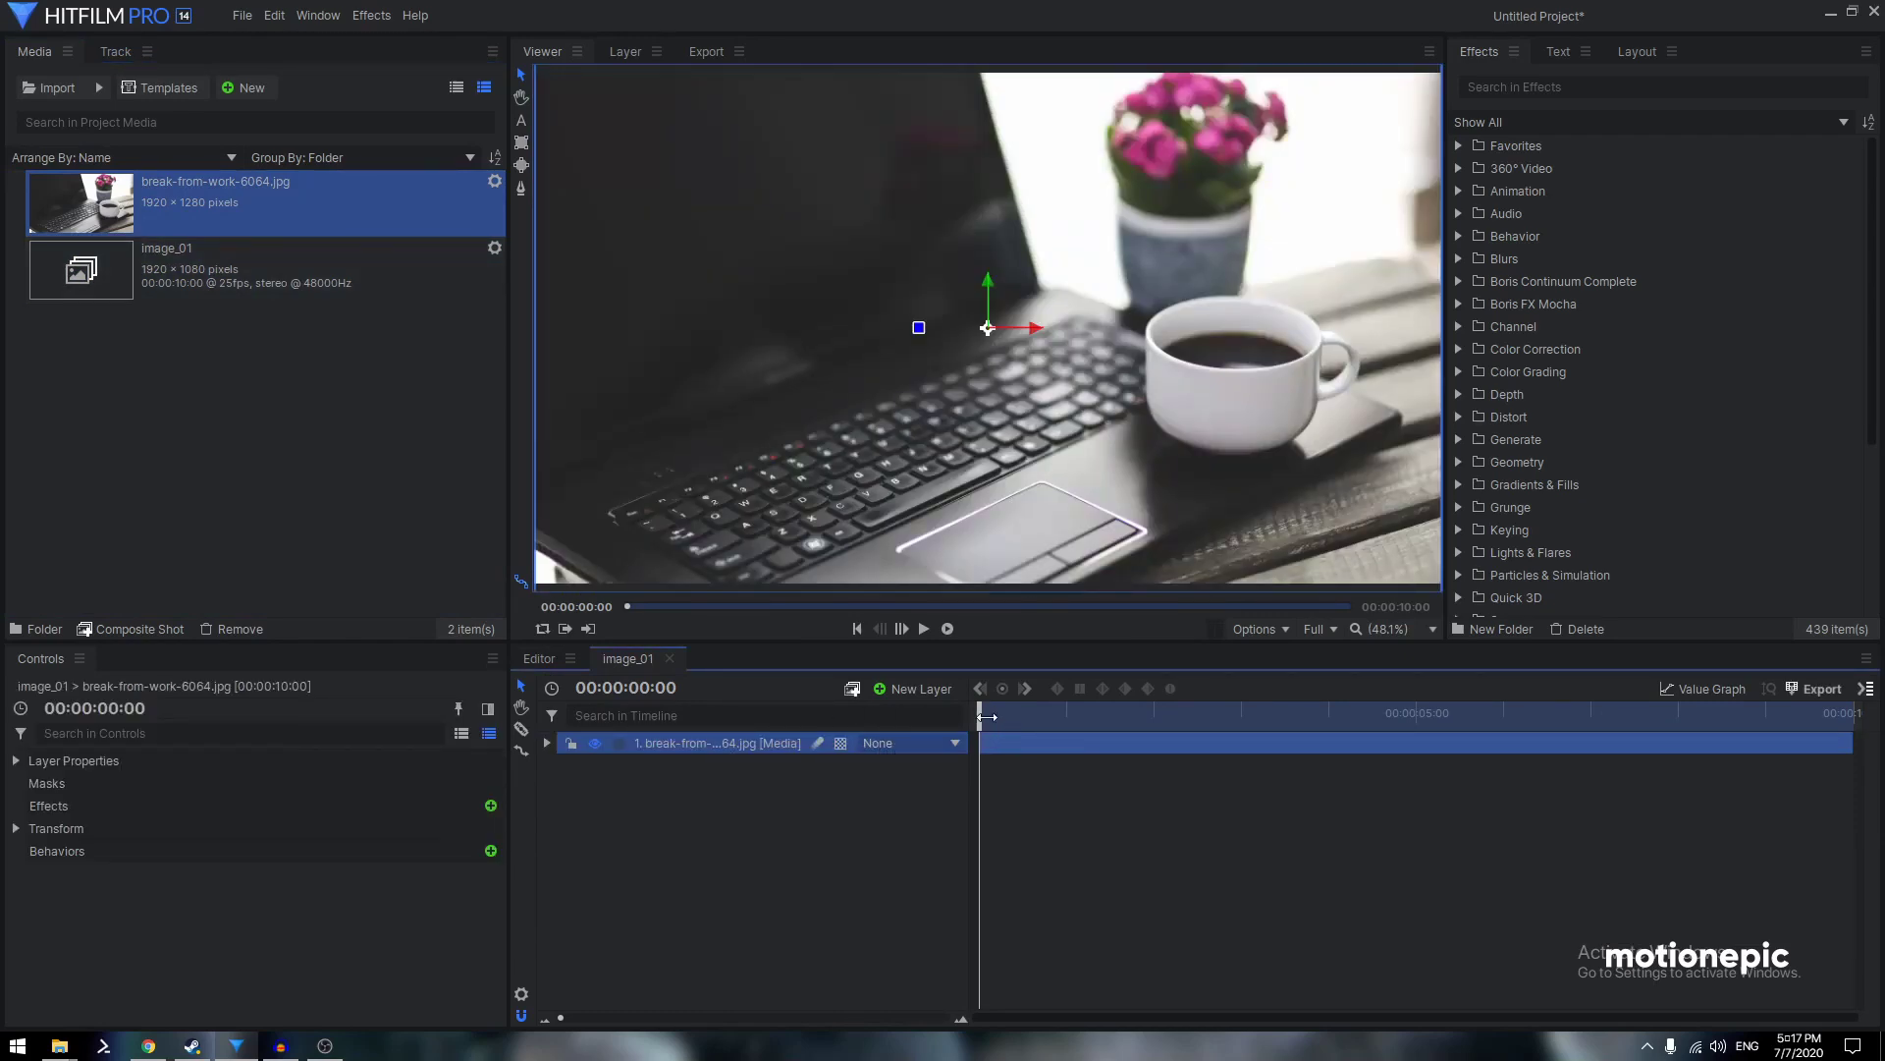
right_click(675, 744)
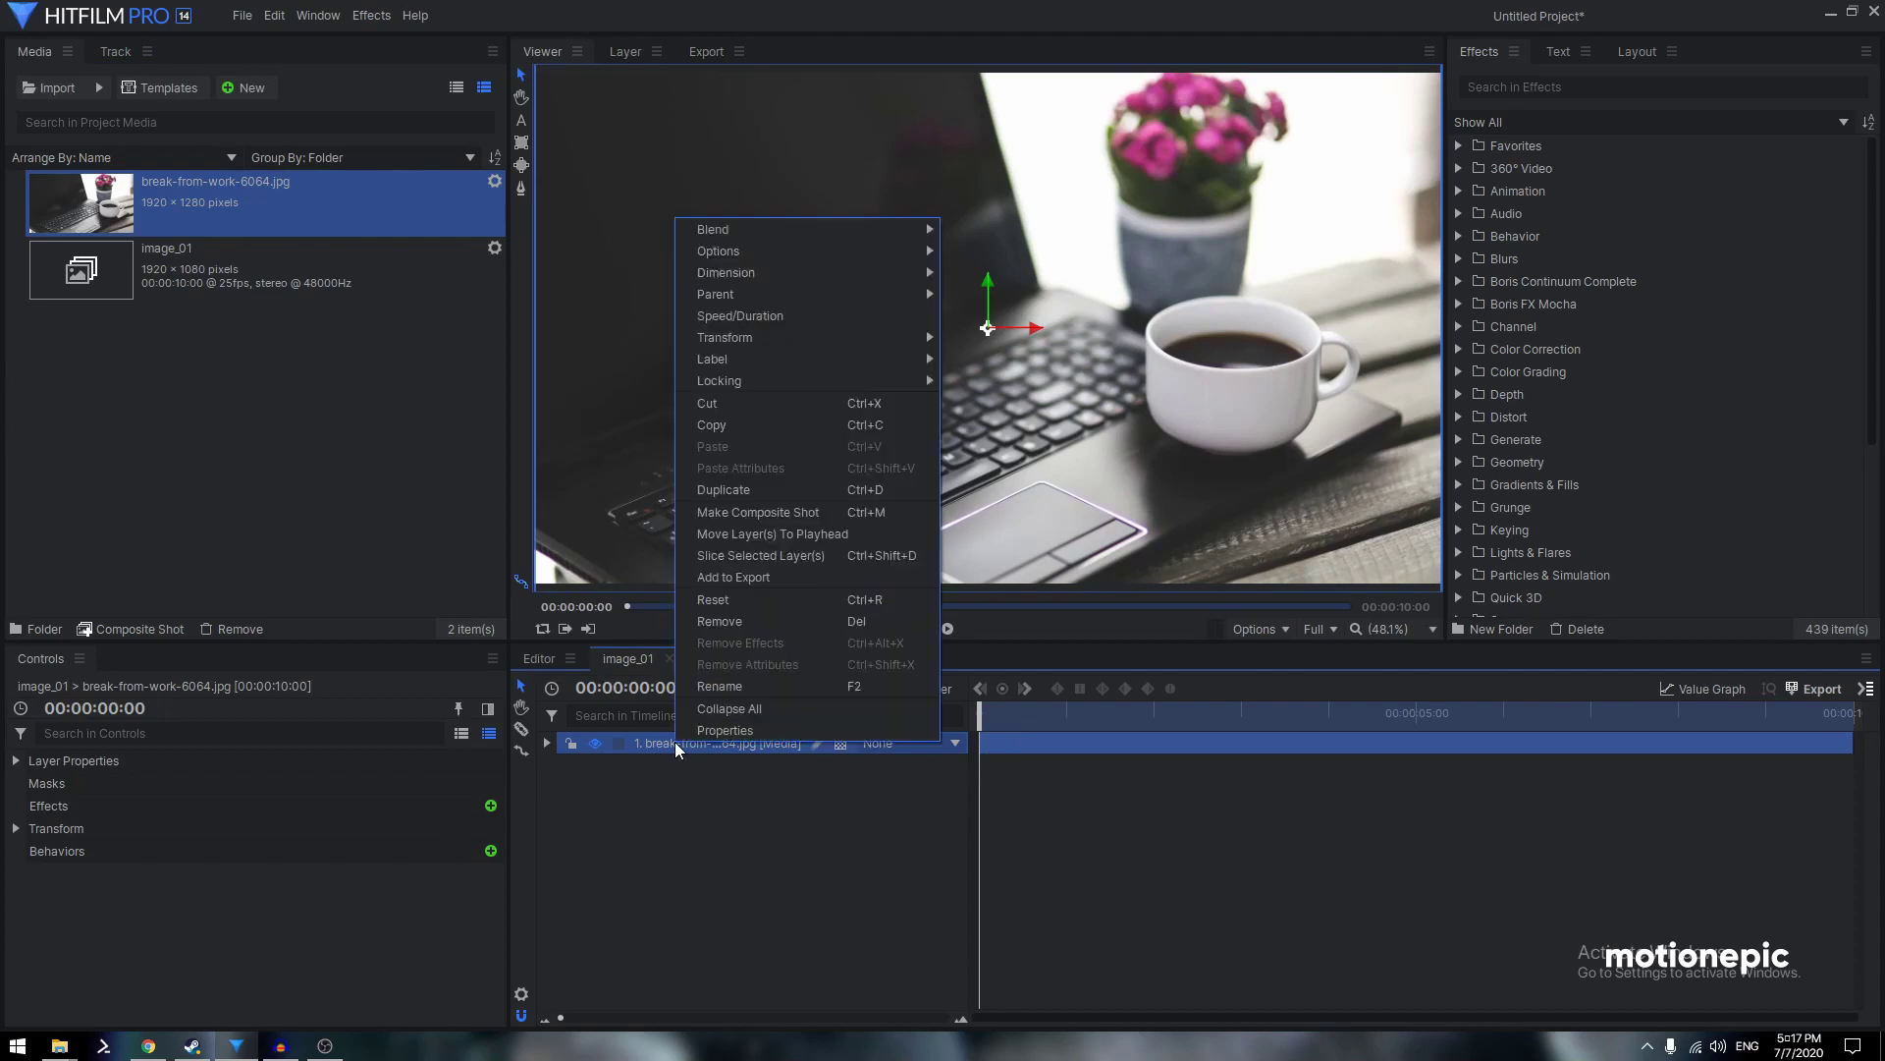
left_click(766, 514)
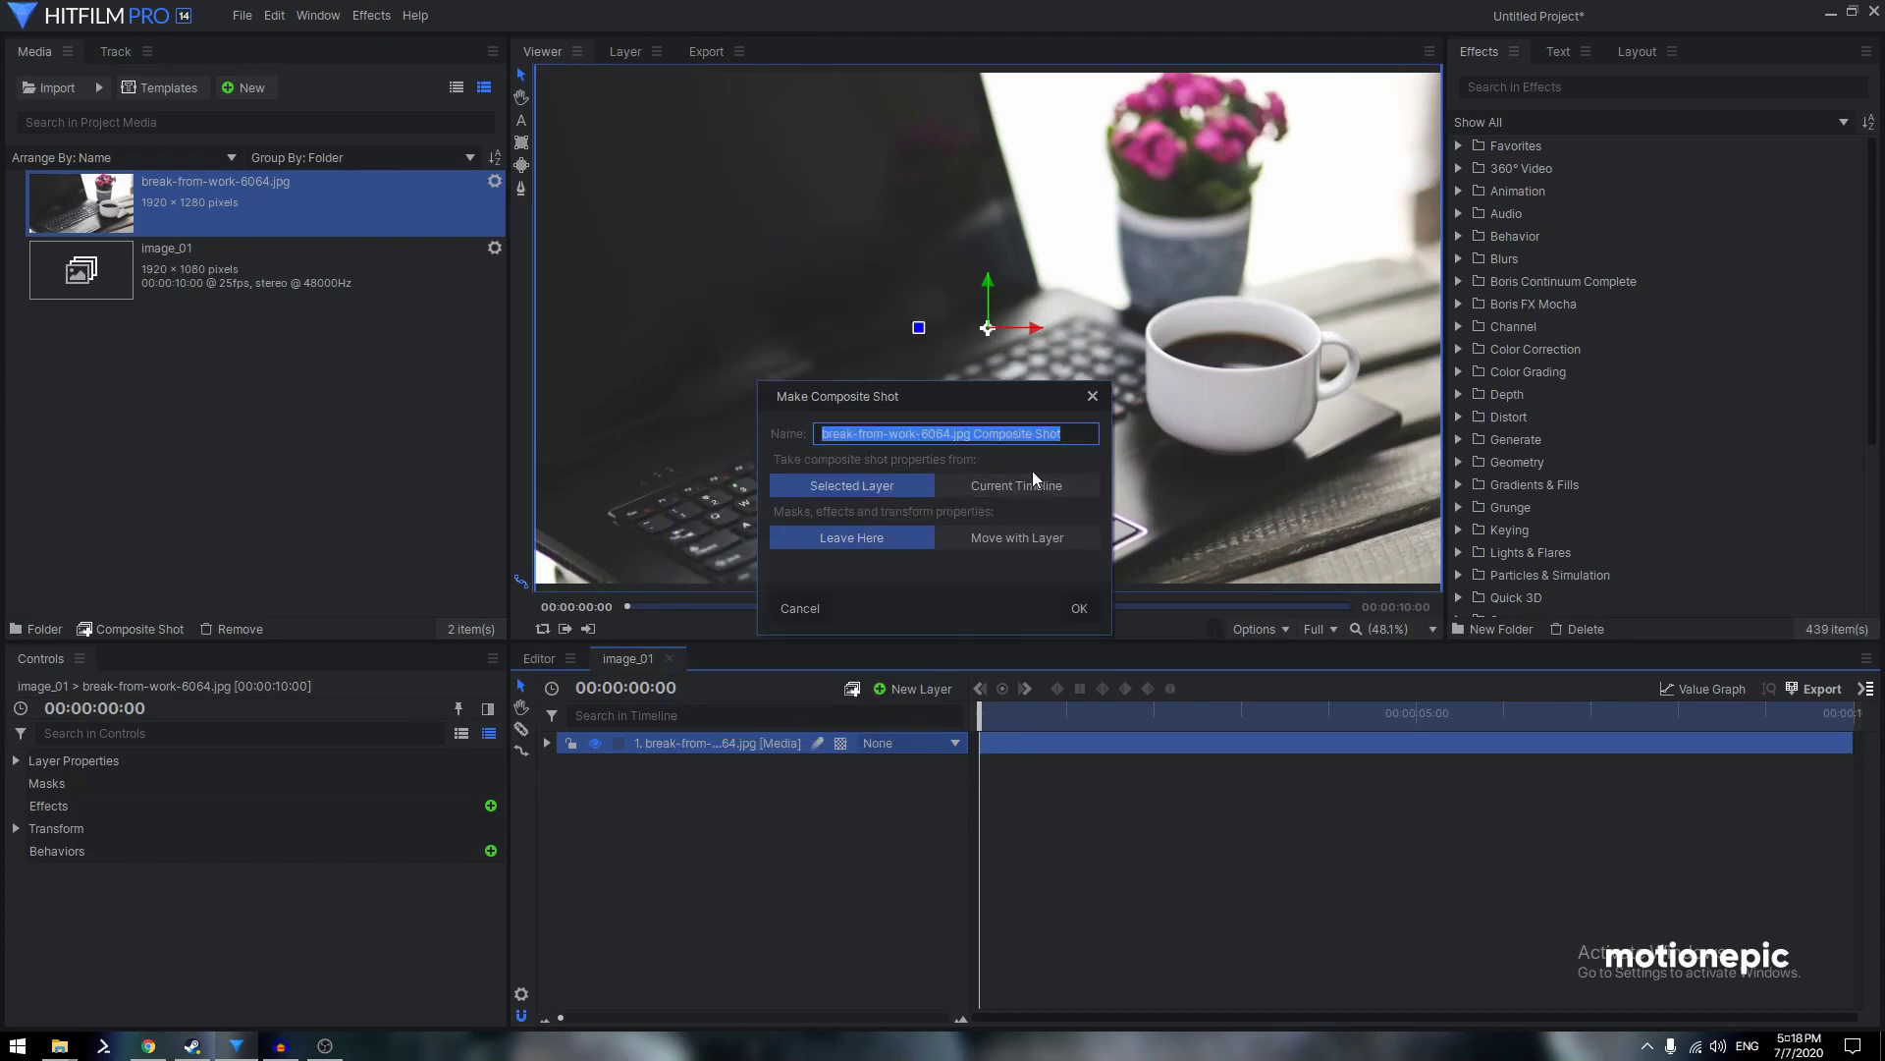
type("ima")
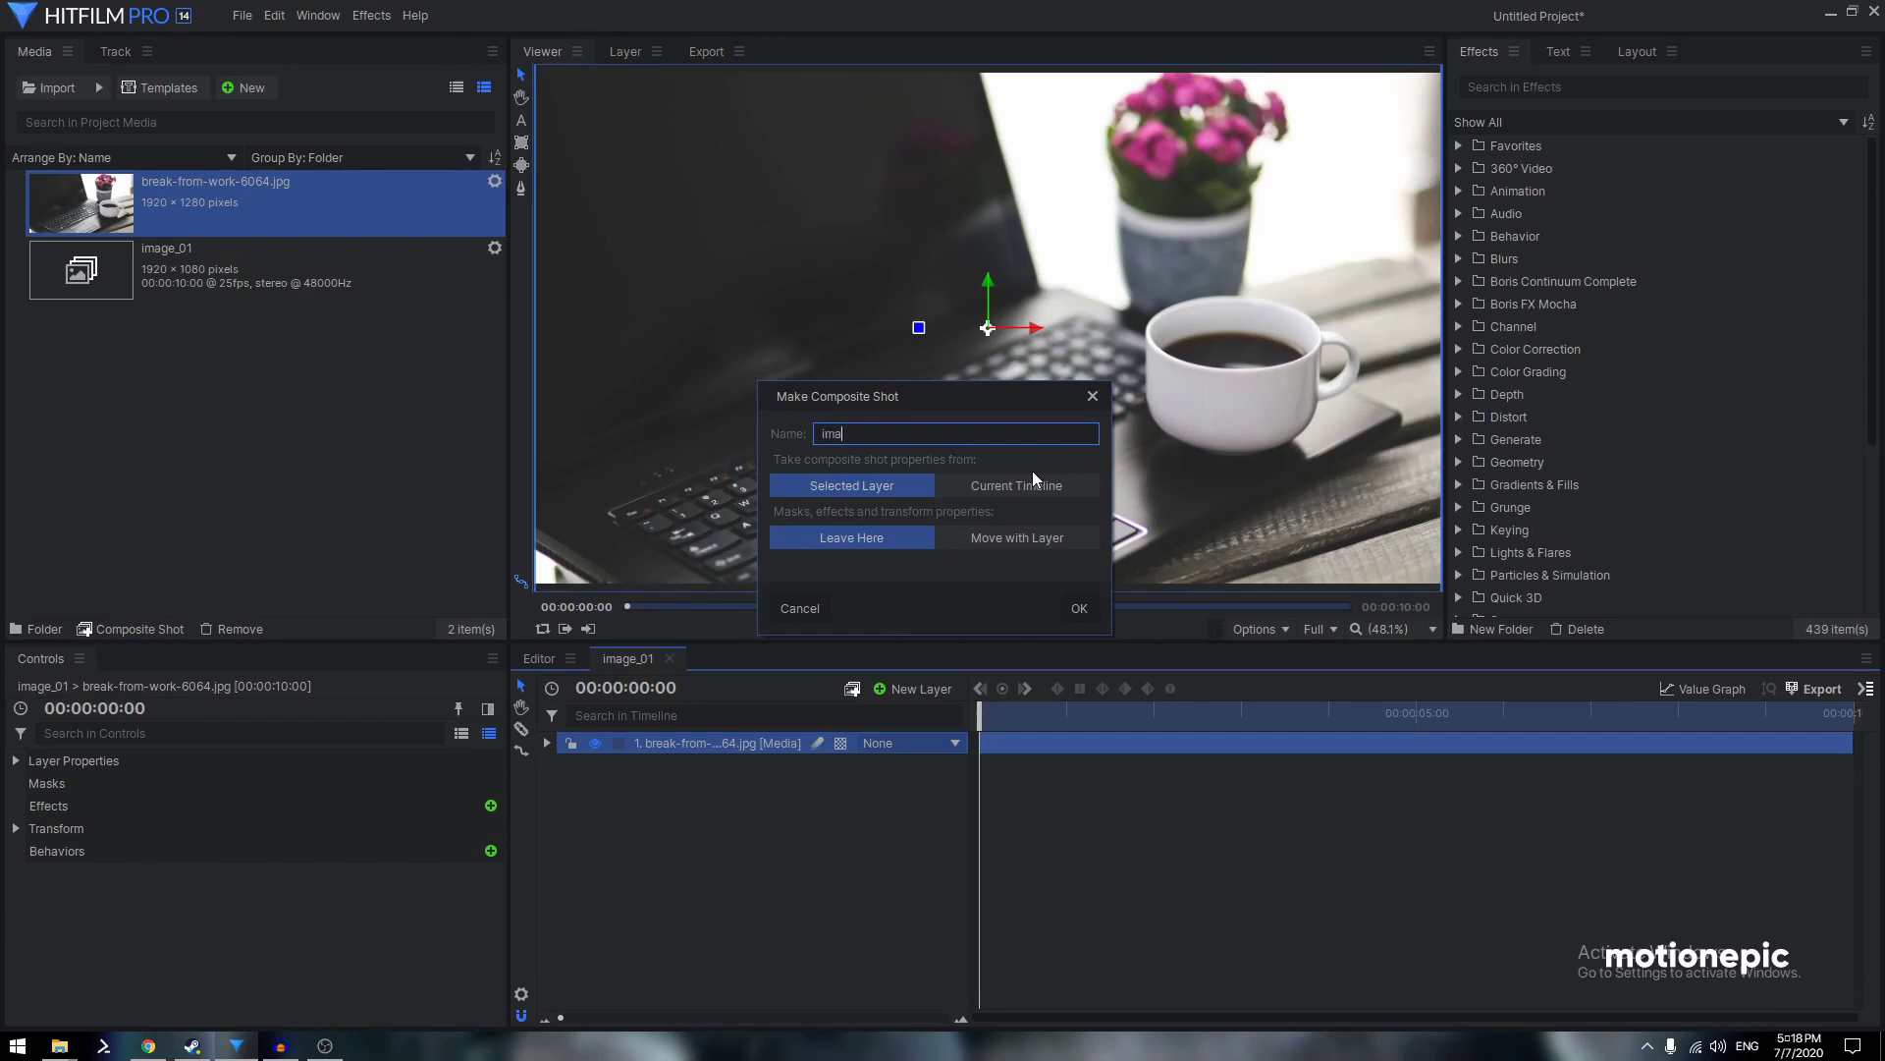
type("ge-placeholder")
left_click(1037, 605)
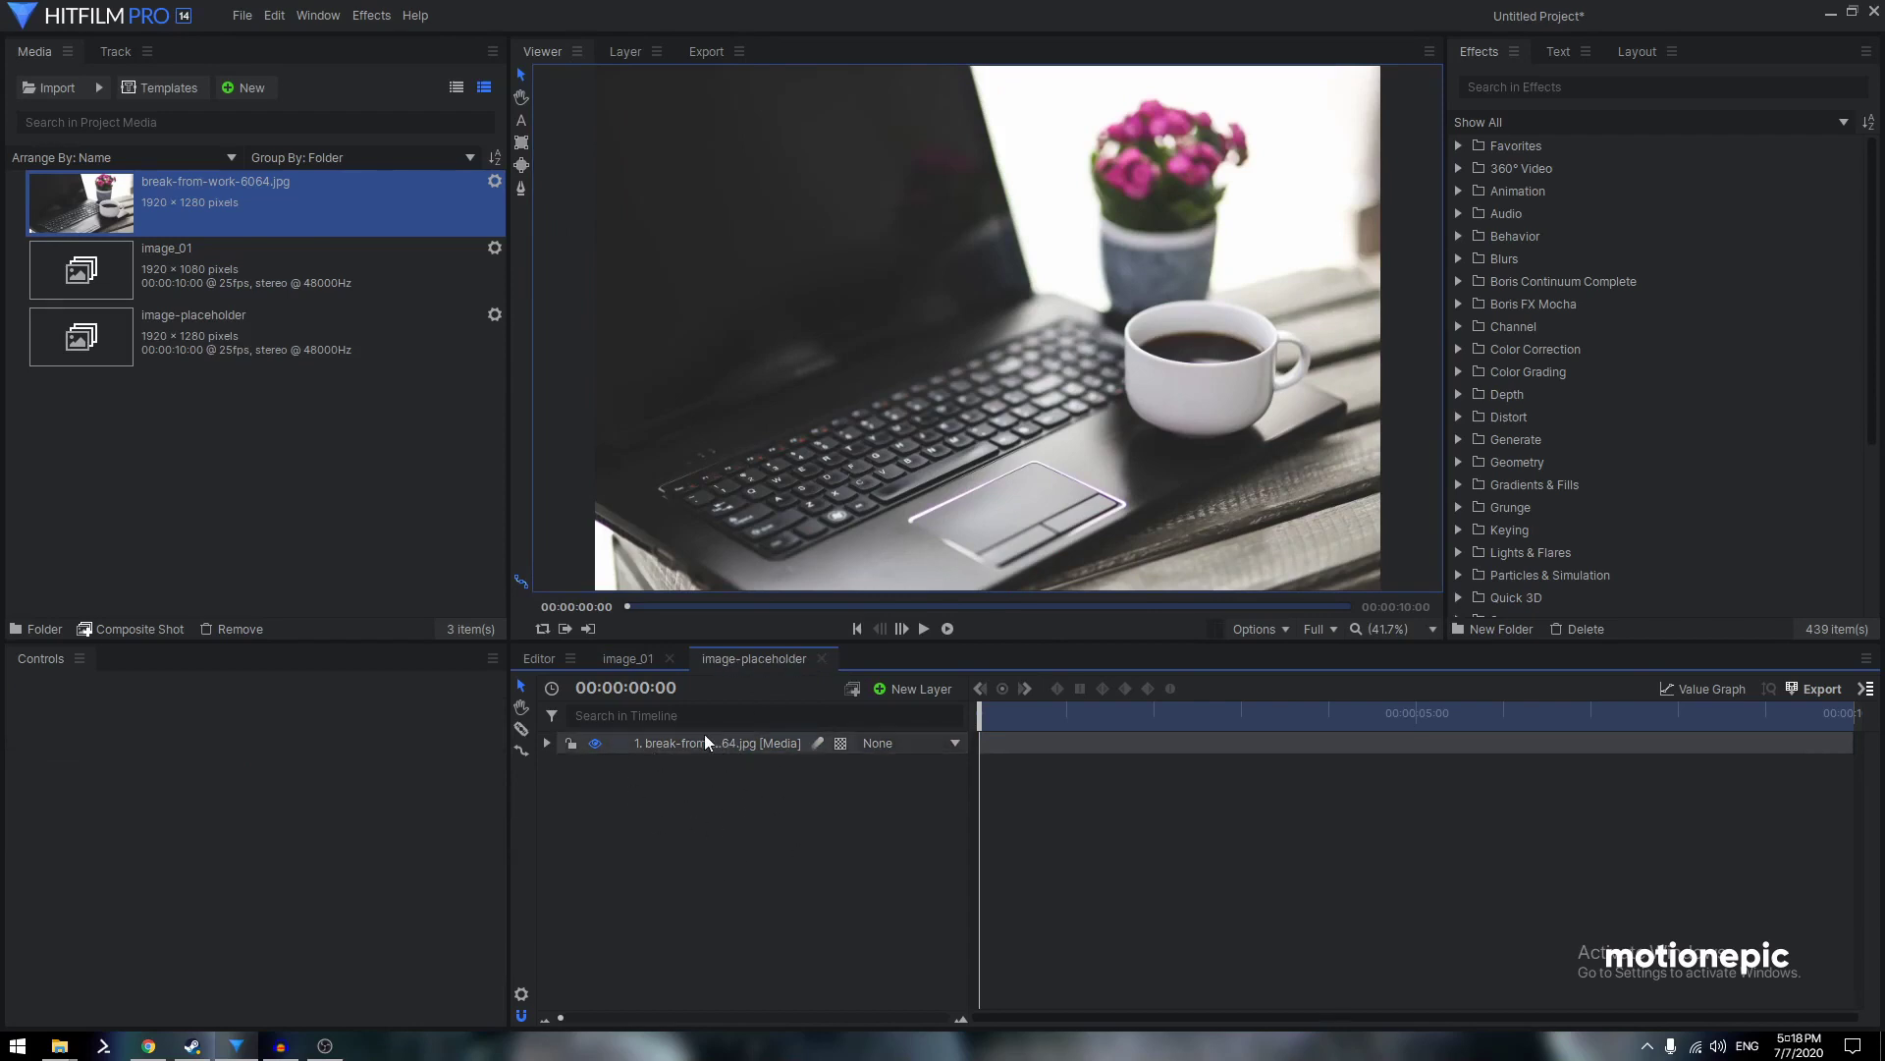
left_click(821, 659)
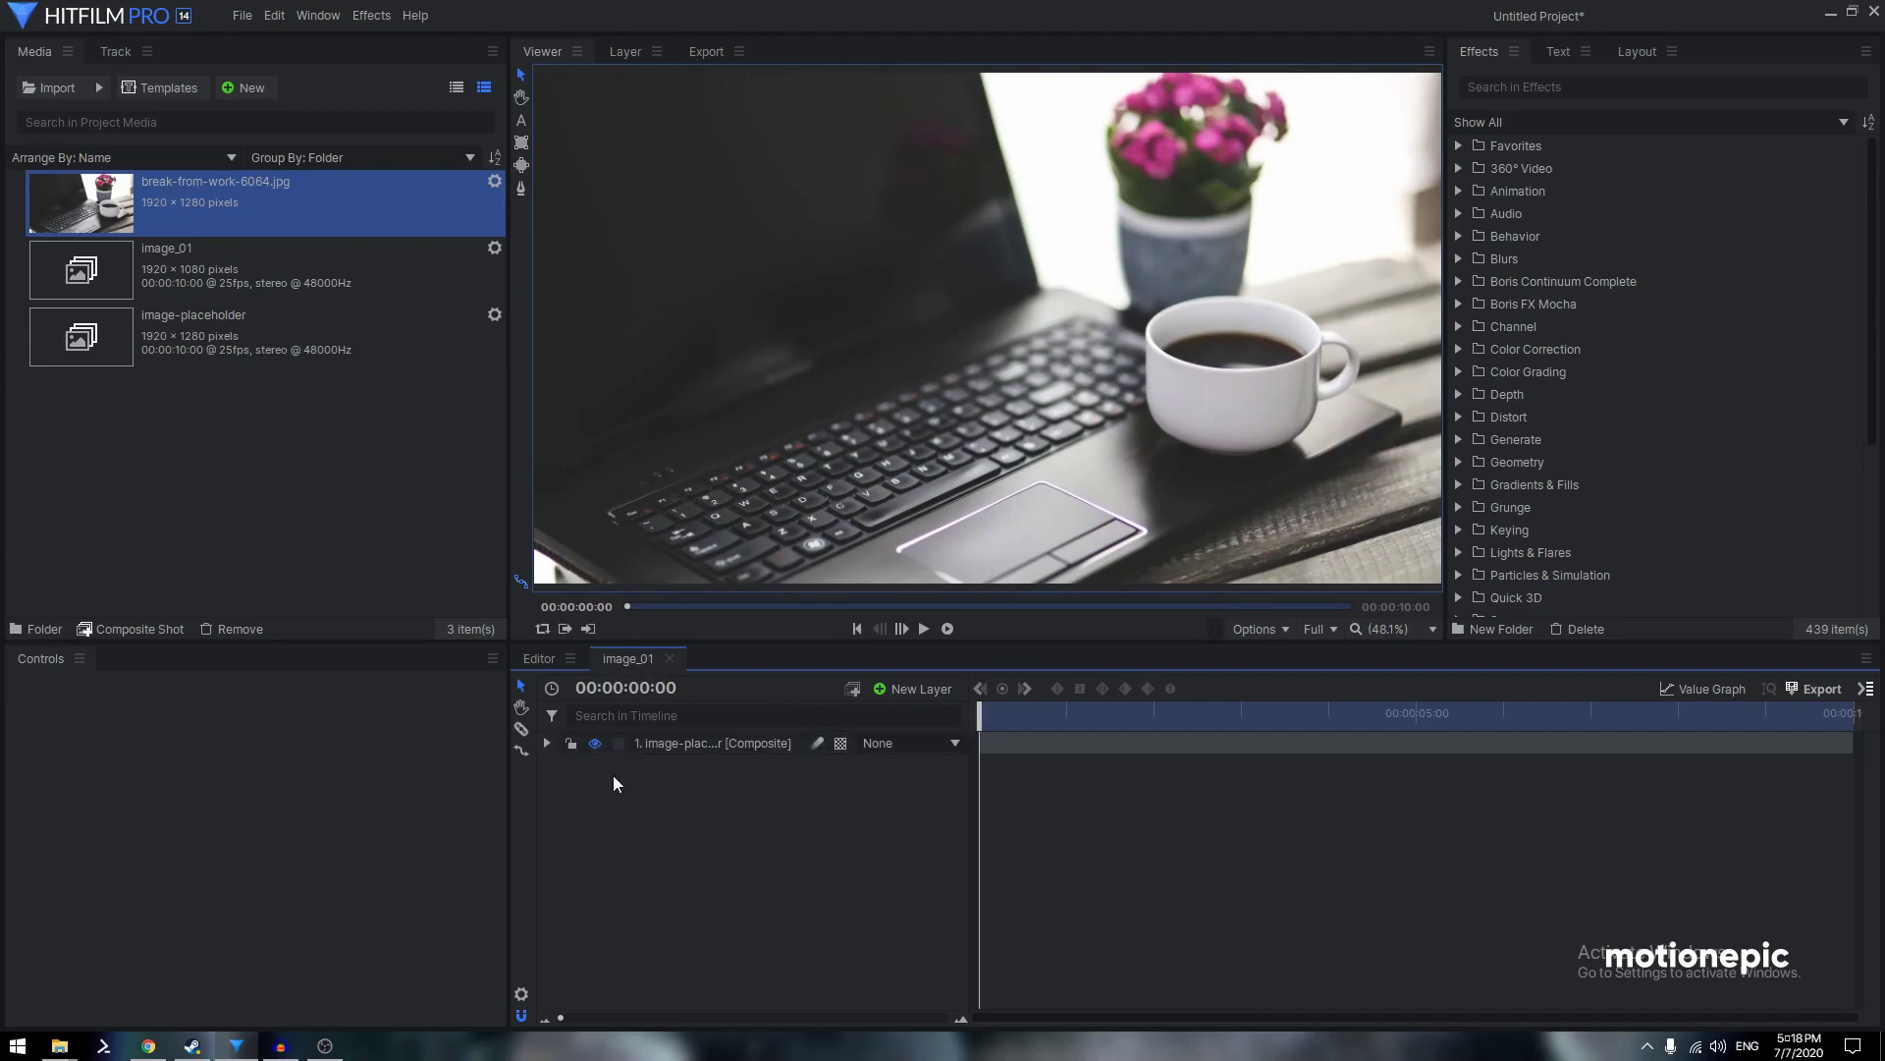
Keyframe the image-placeholder layer's scale from 100% at the first frame to 120% at the last frame, and close image_01
left_click(547, 743)
left_click(566, 810)
left_click(609, 901)
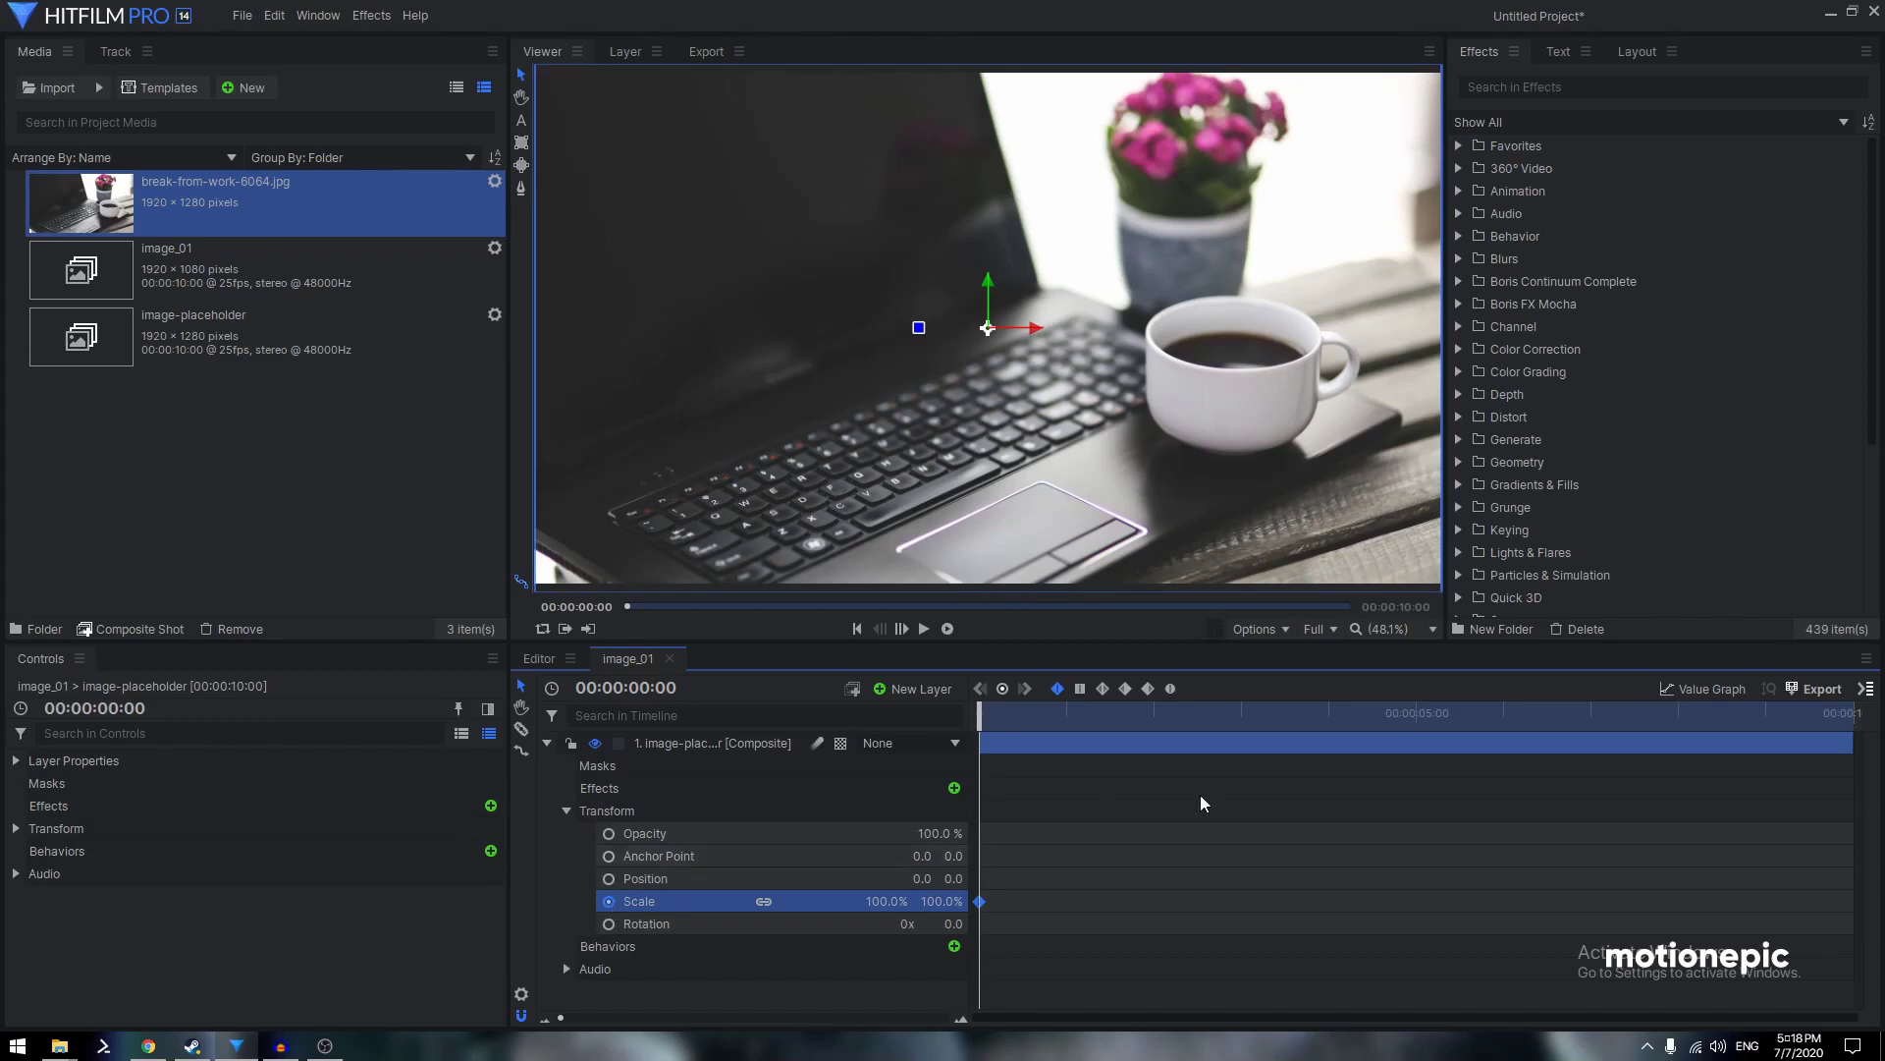
left_click_drag(1483, 725, 1853, 725)
left_click(896, 901)
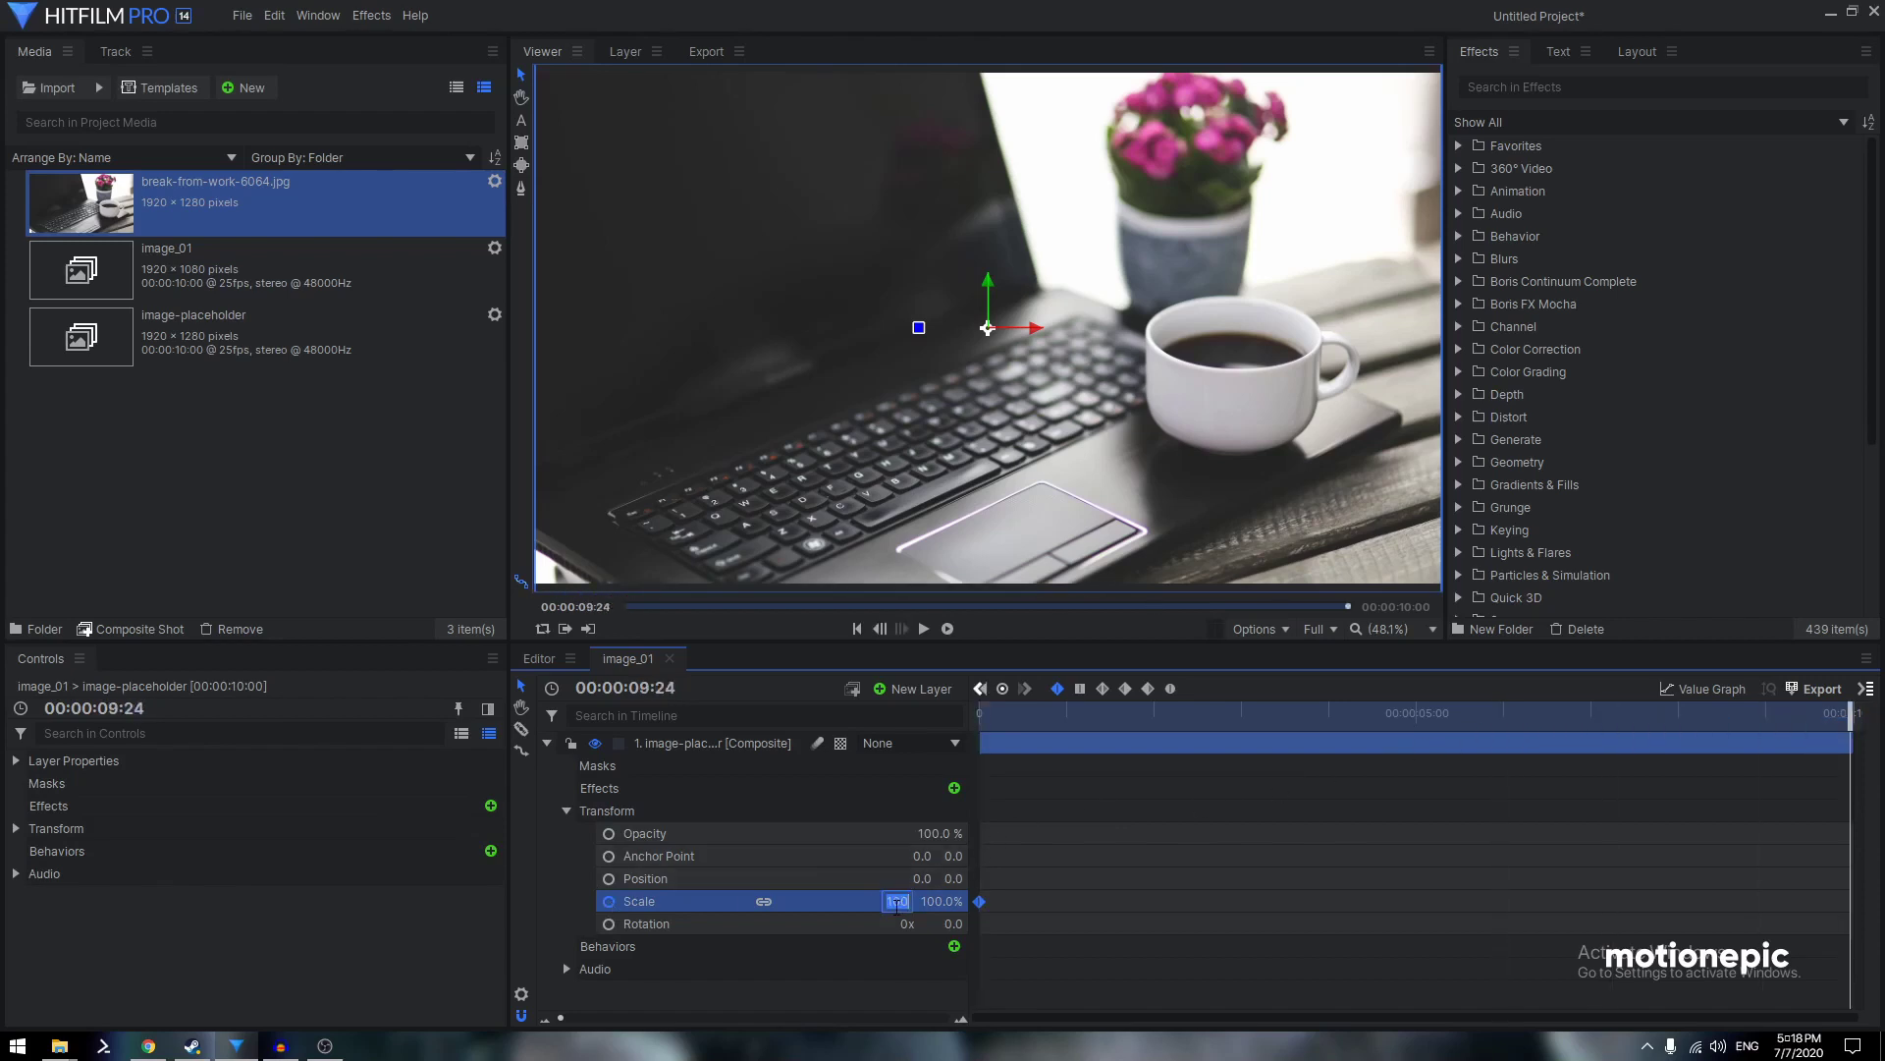
type("120")
key("Return")
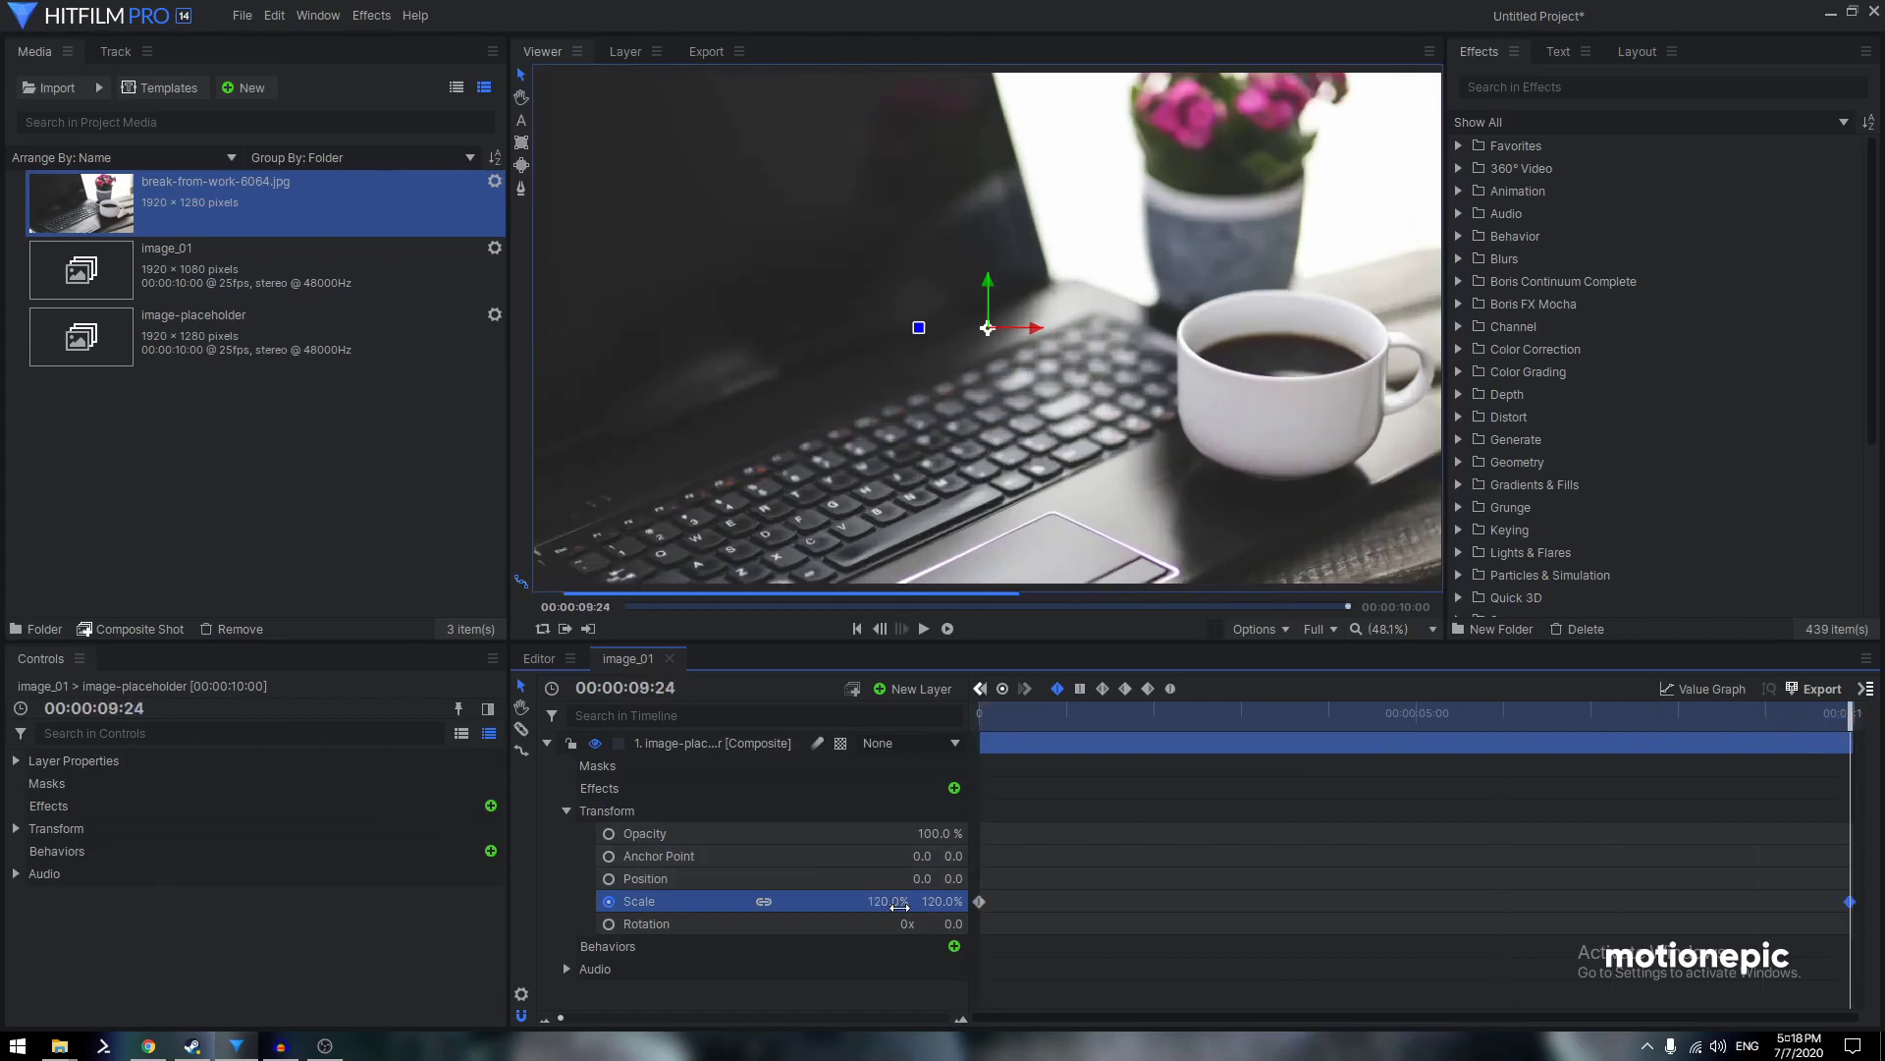
left_click_drag(1103, 724, 1571, 730)
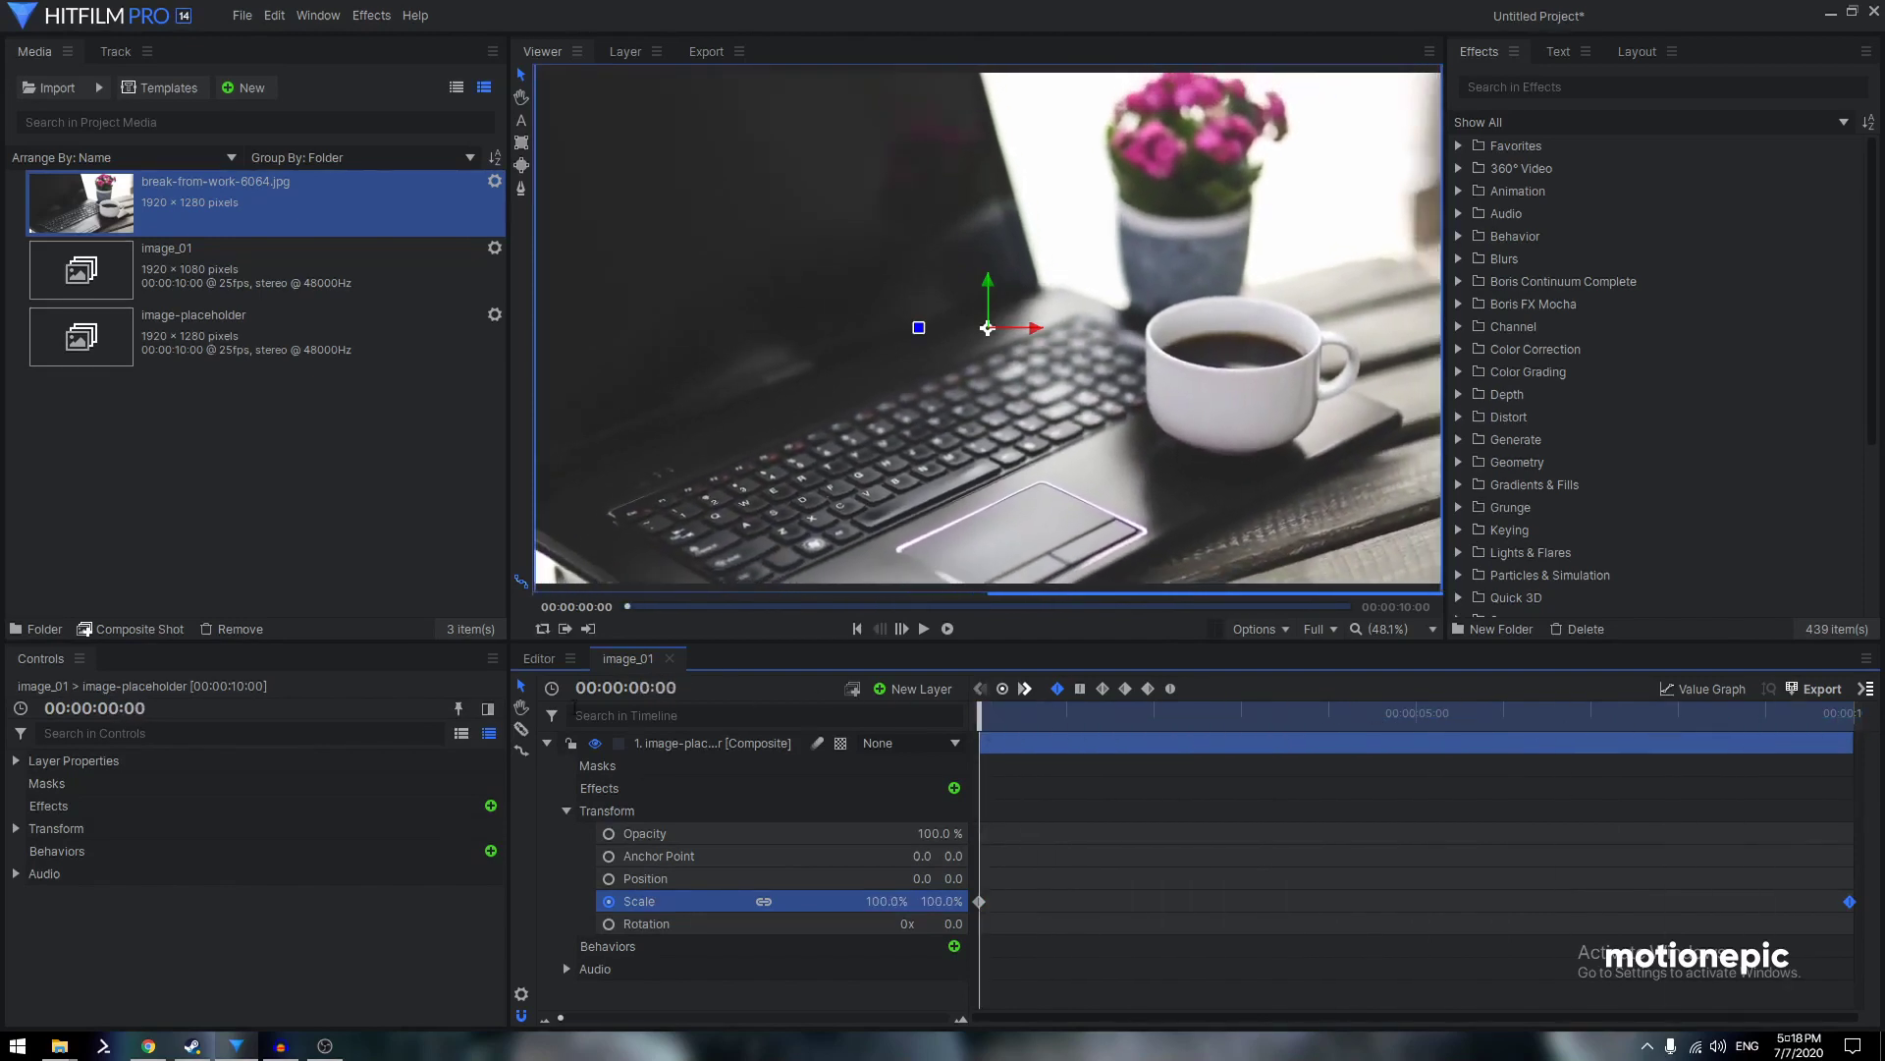
left_click(547, 742)
left_click(670, 658)
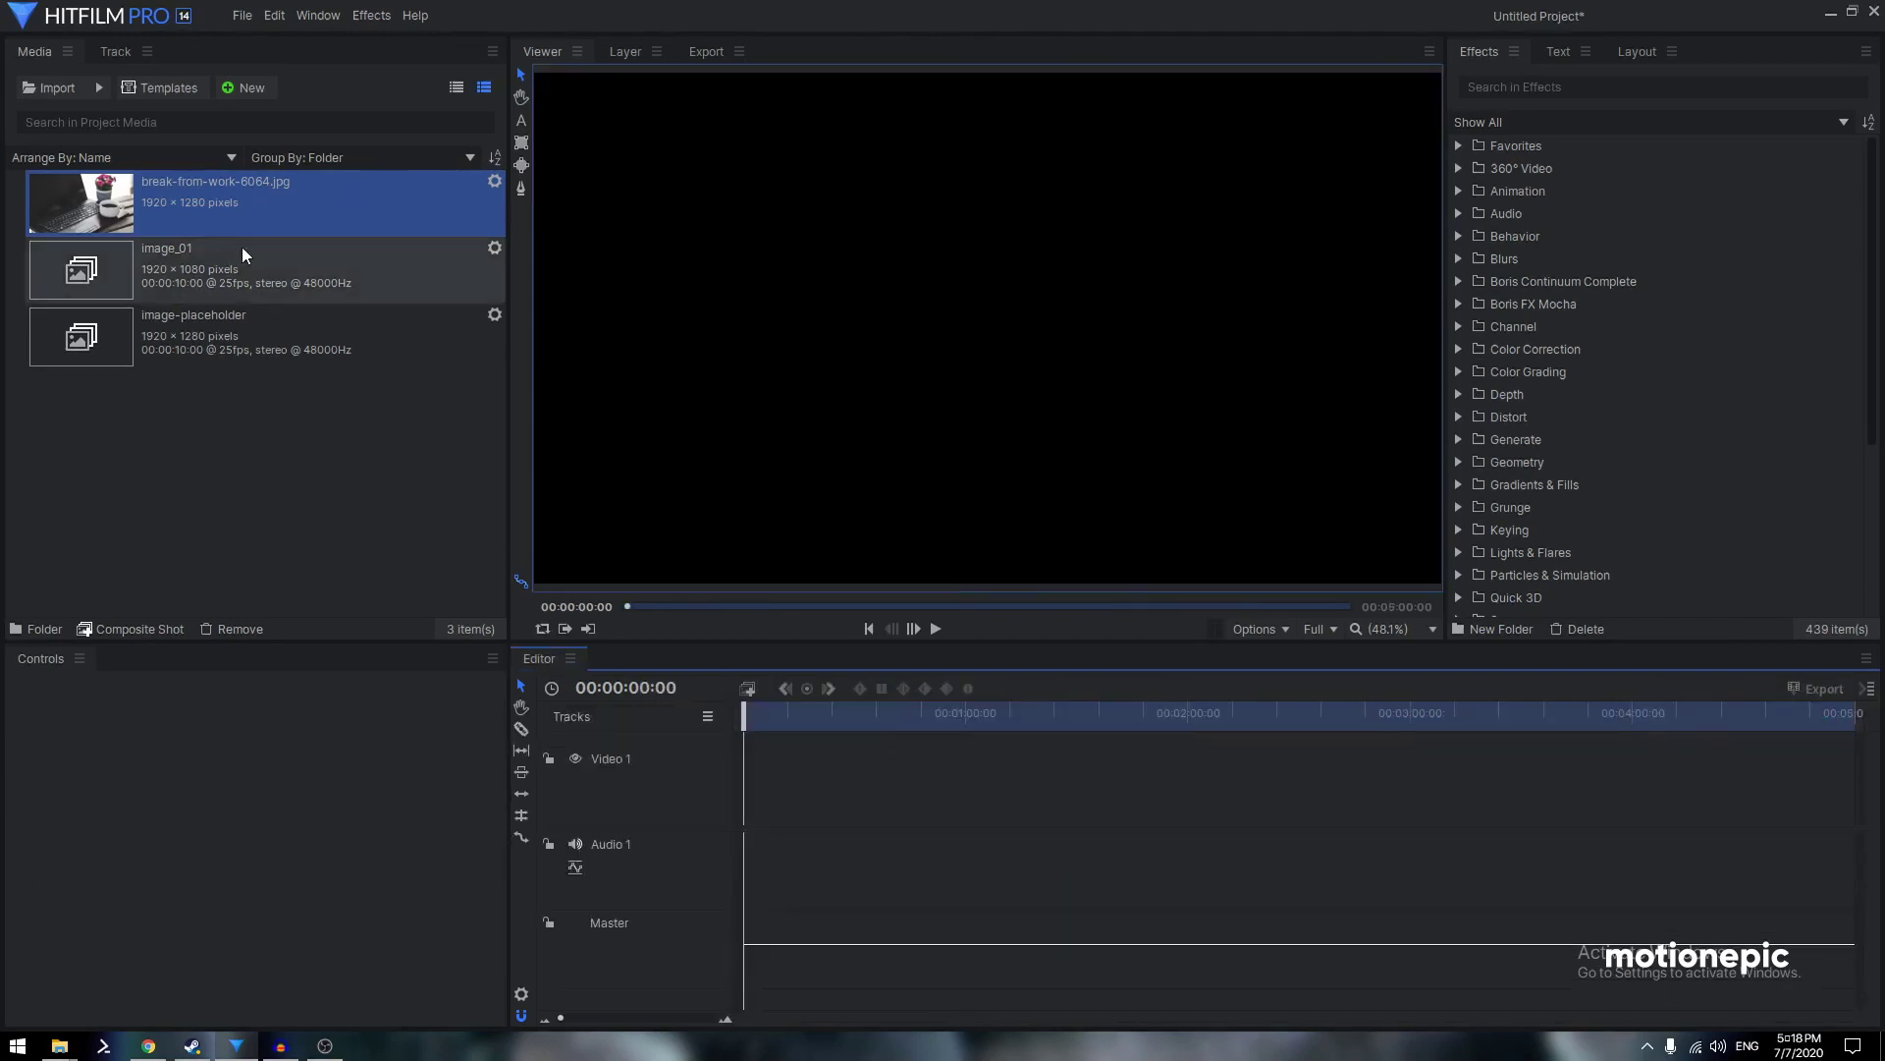
Create another composite shot named slide_01 with a duration of 10 seconds
left_click(263, 92)
left_click(268, 112)
key("ctrl+a")
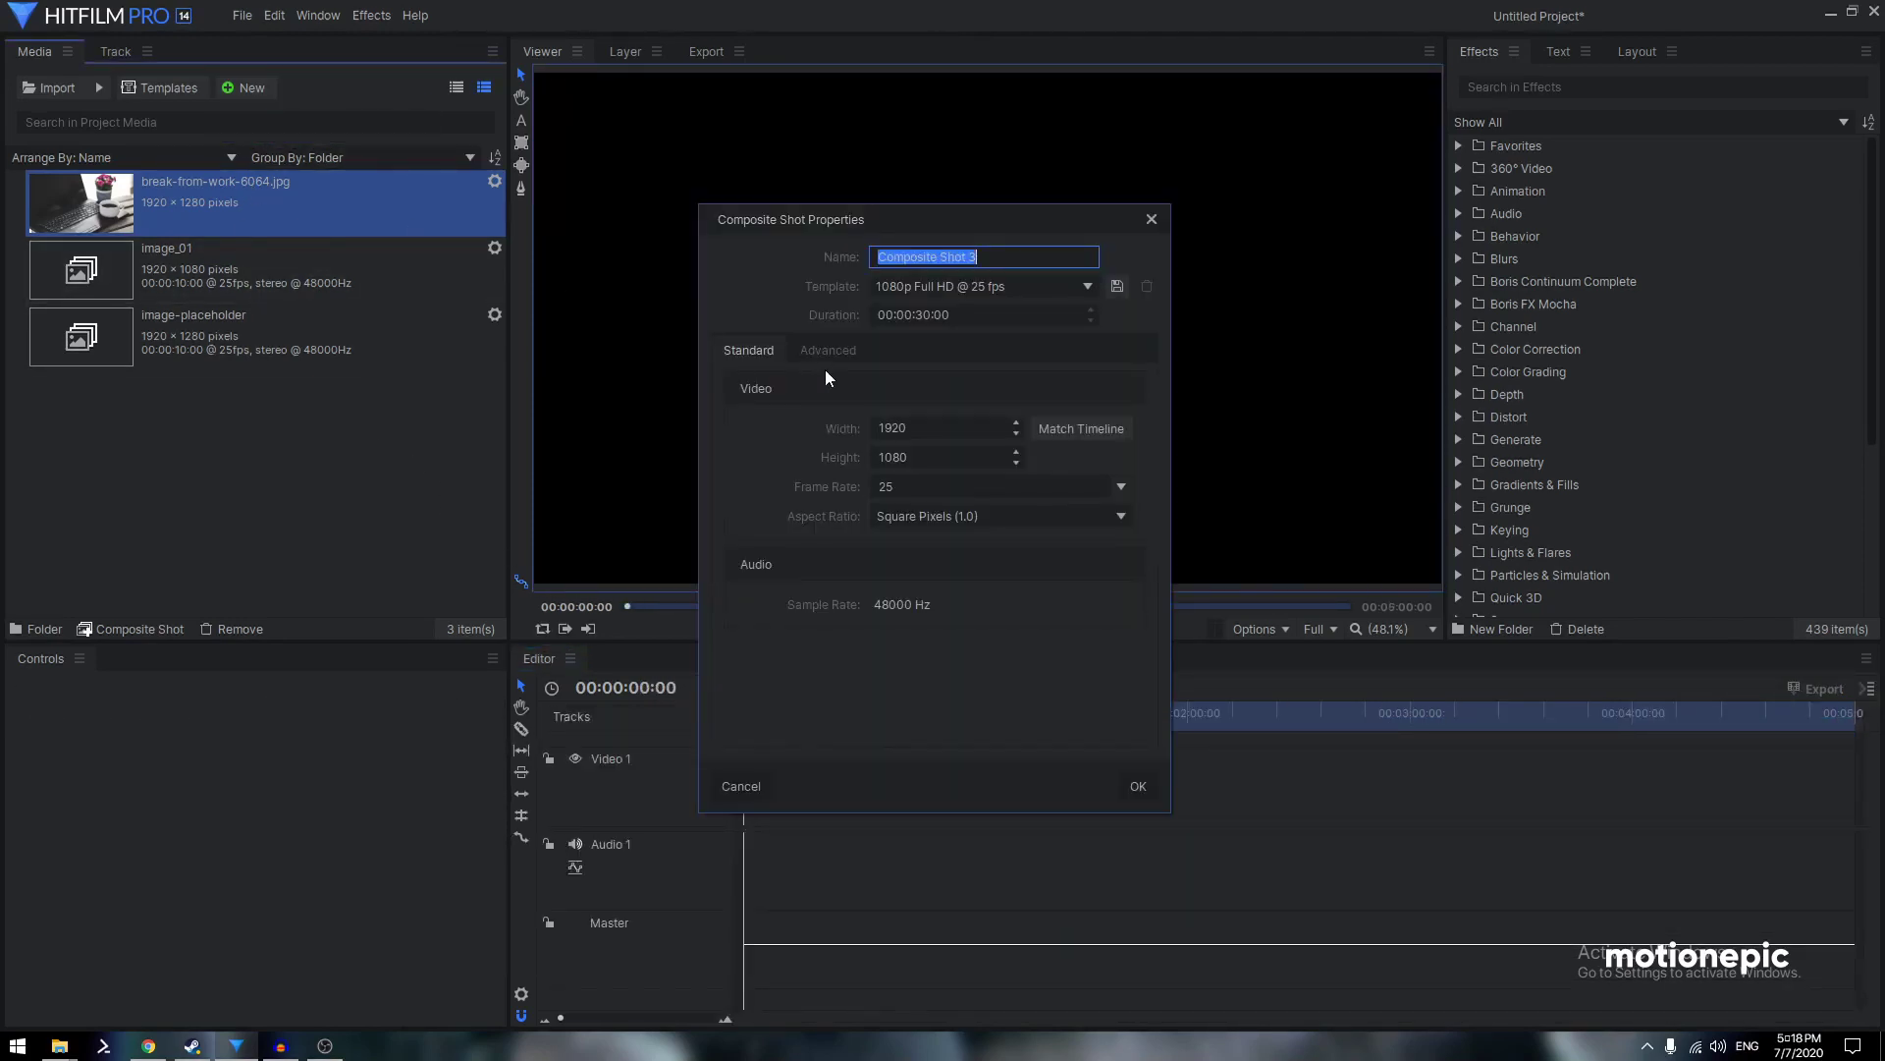
type("slide_01")
double_click(924, 314)
type("1")
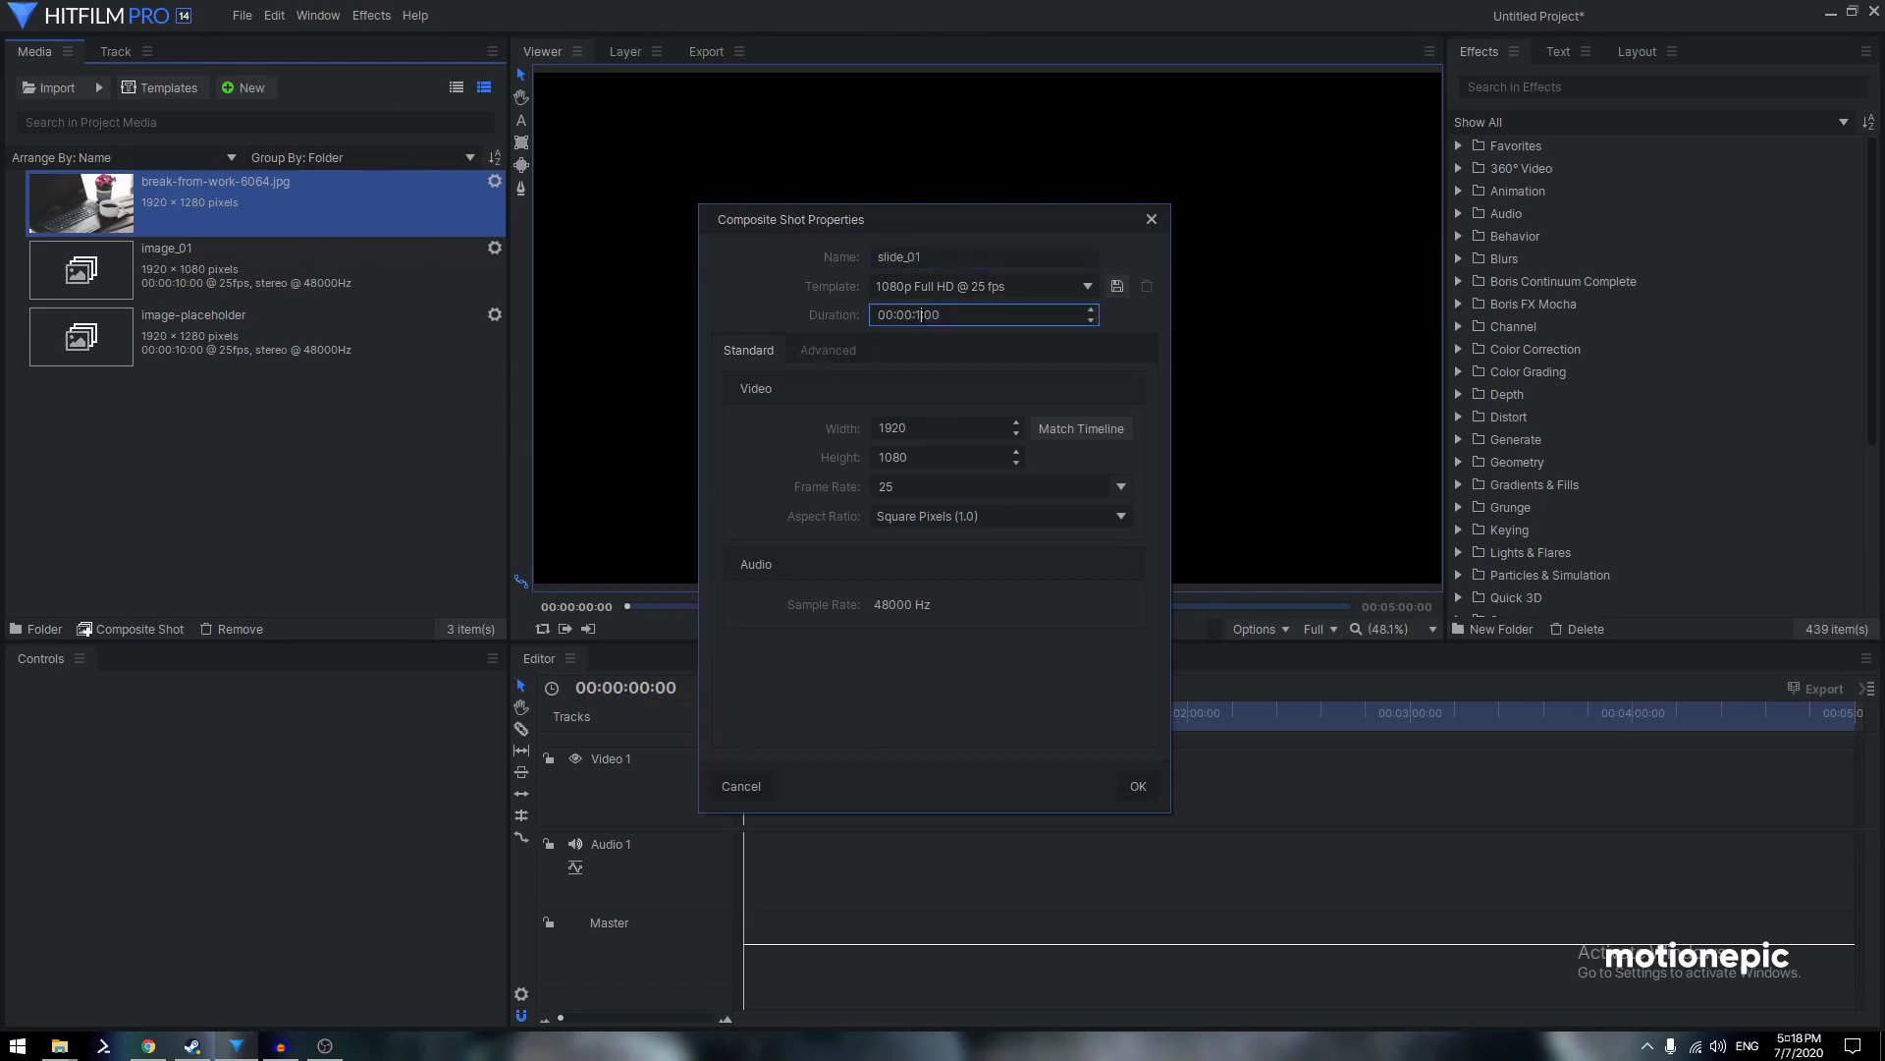
left_click(1138, 785)
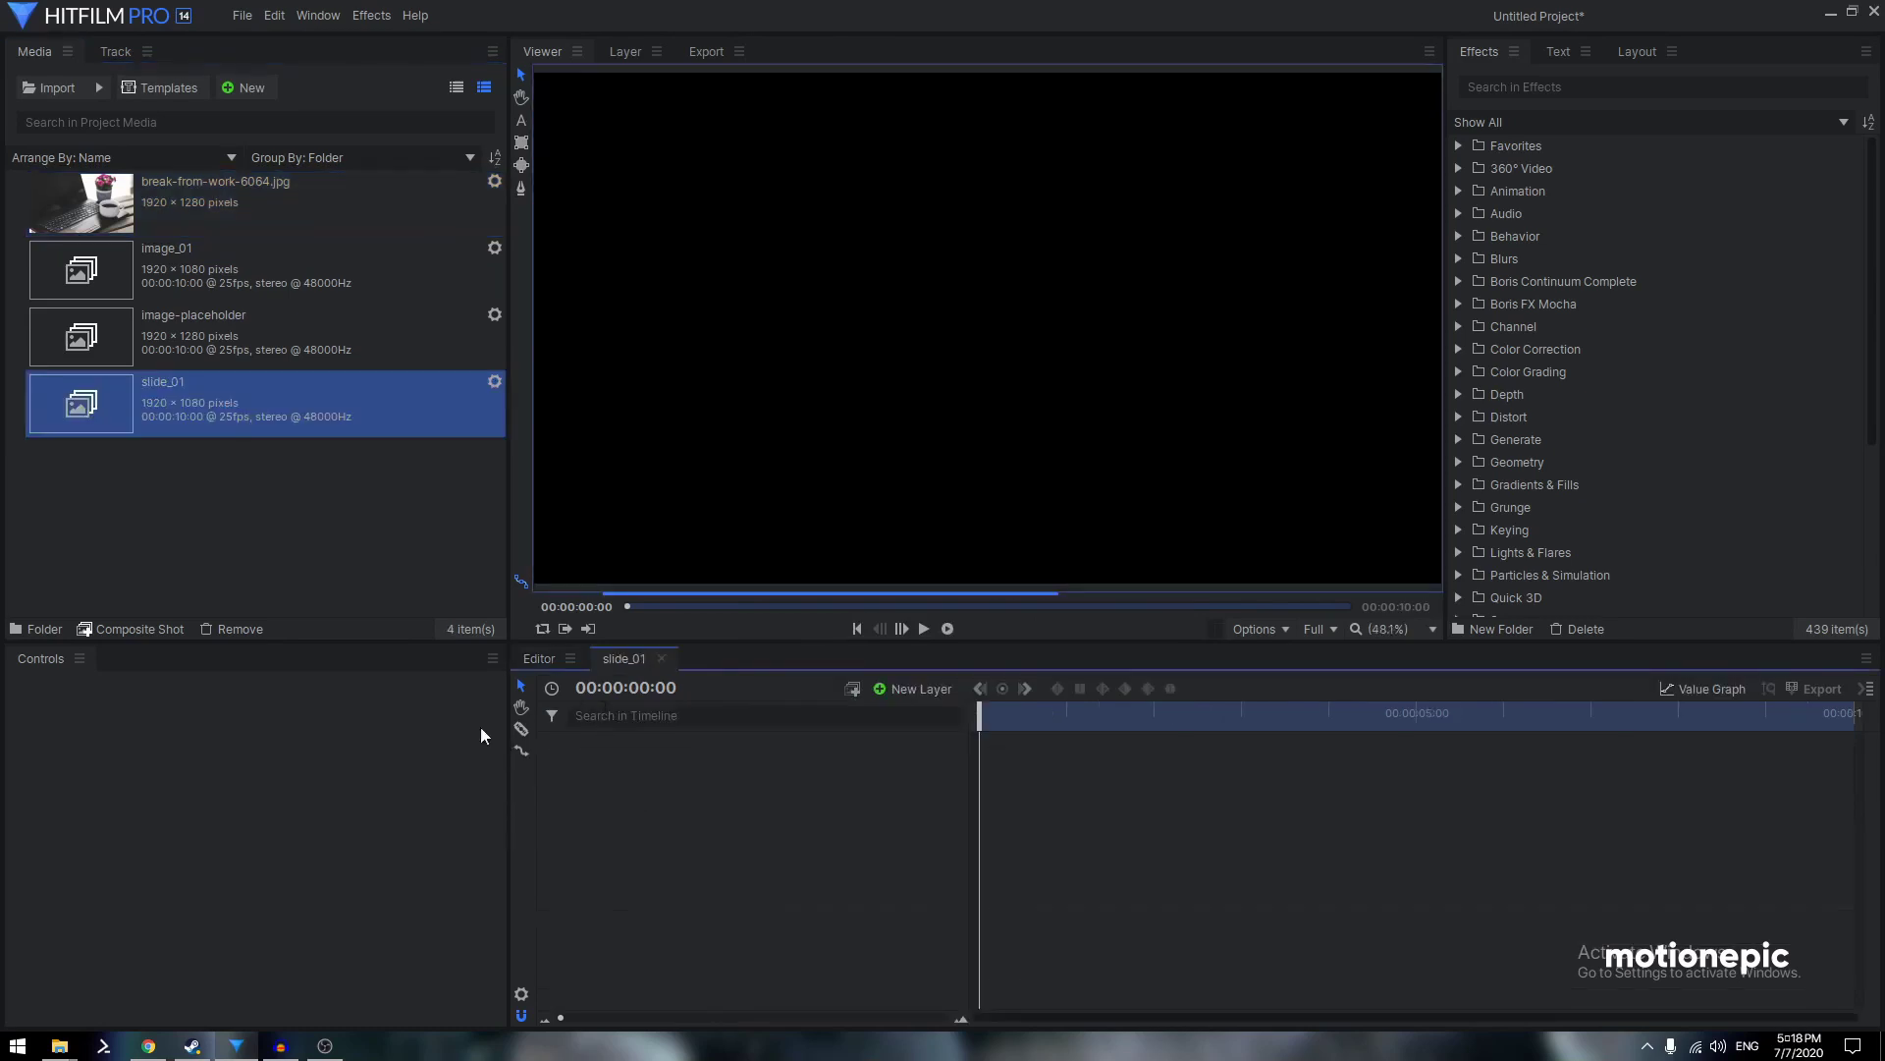
left_click(178, 329)
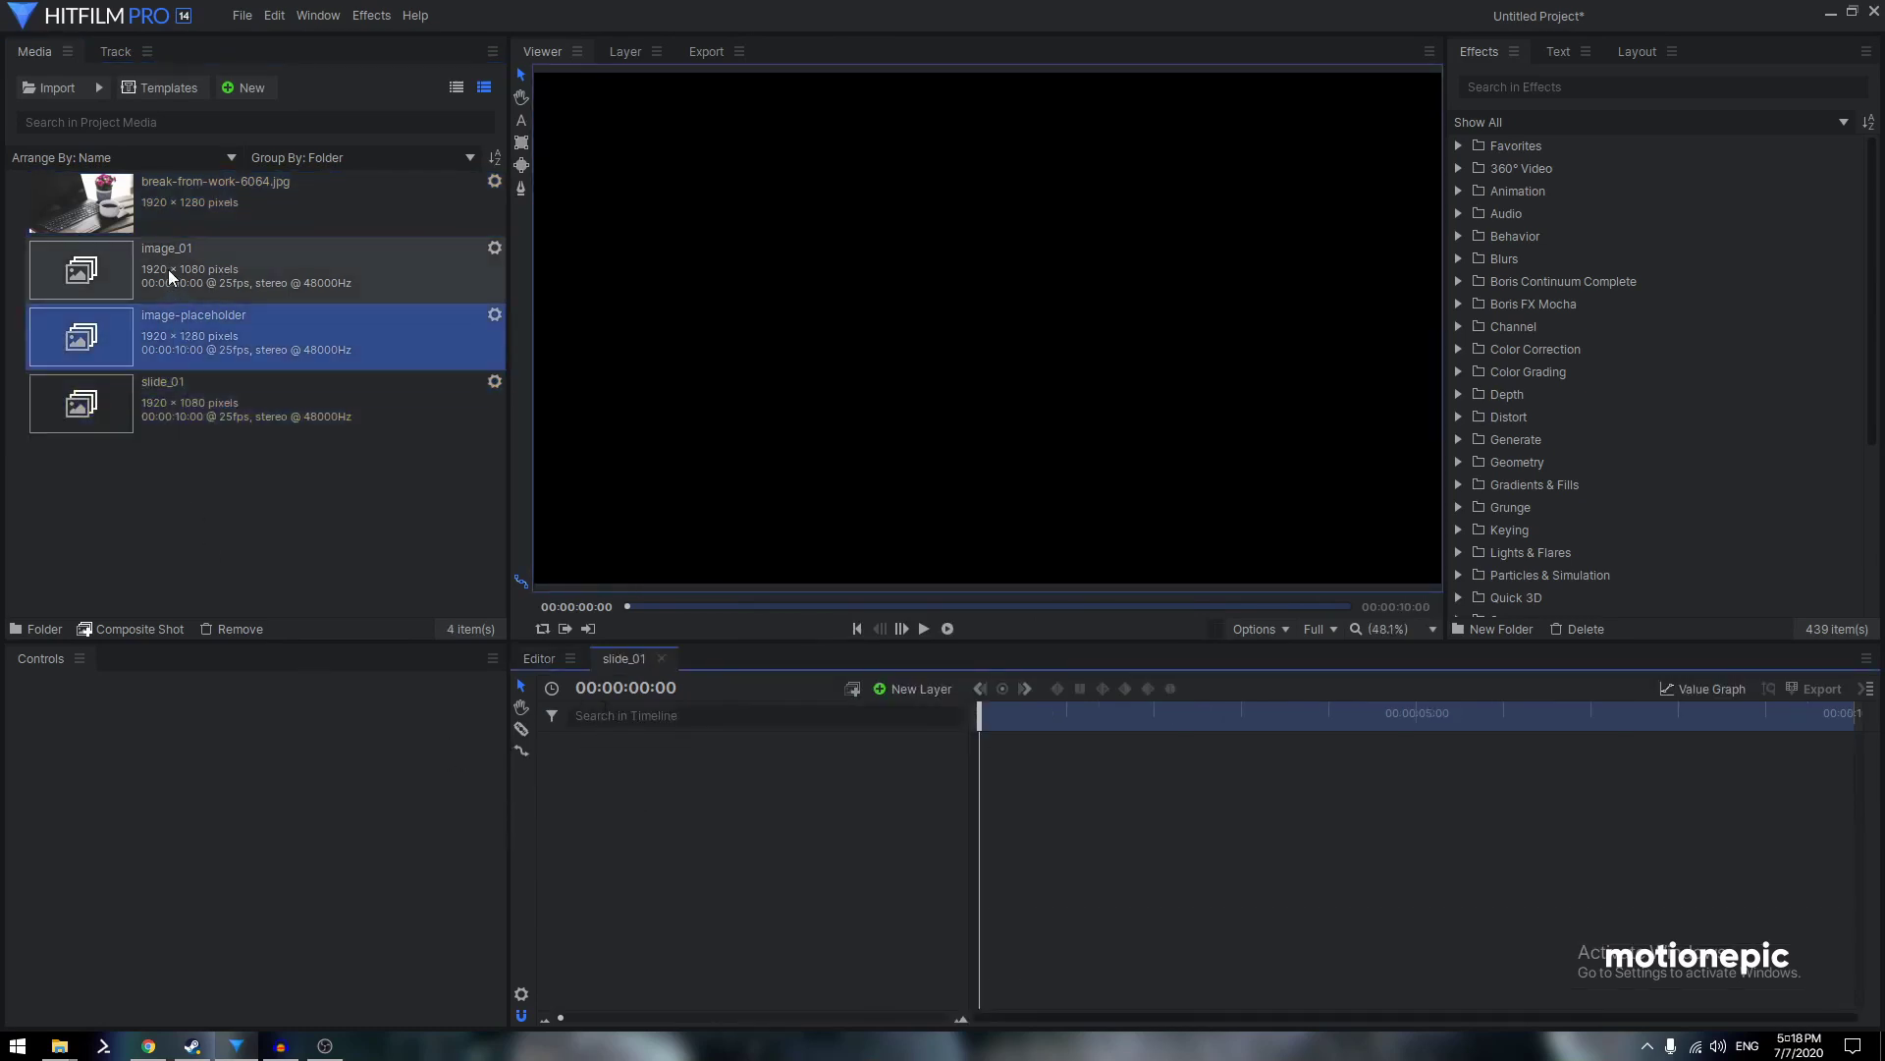
left_click_drag(172, 341, 645, 779)
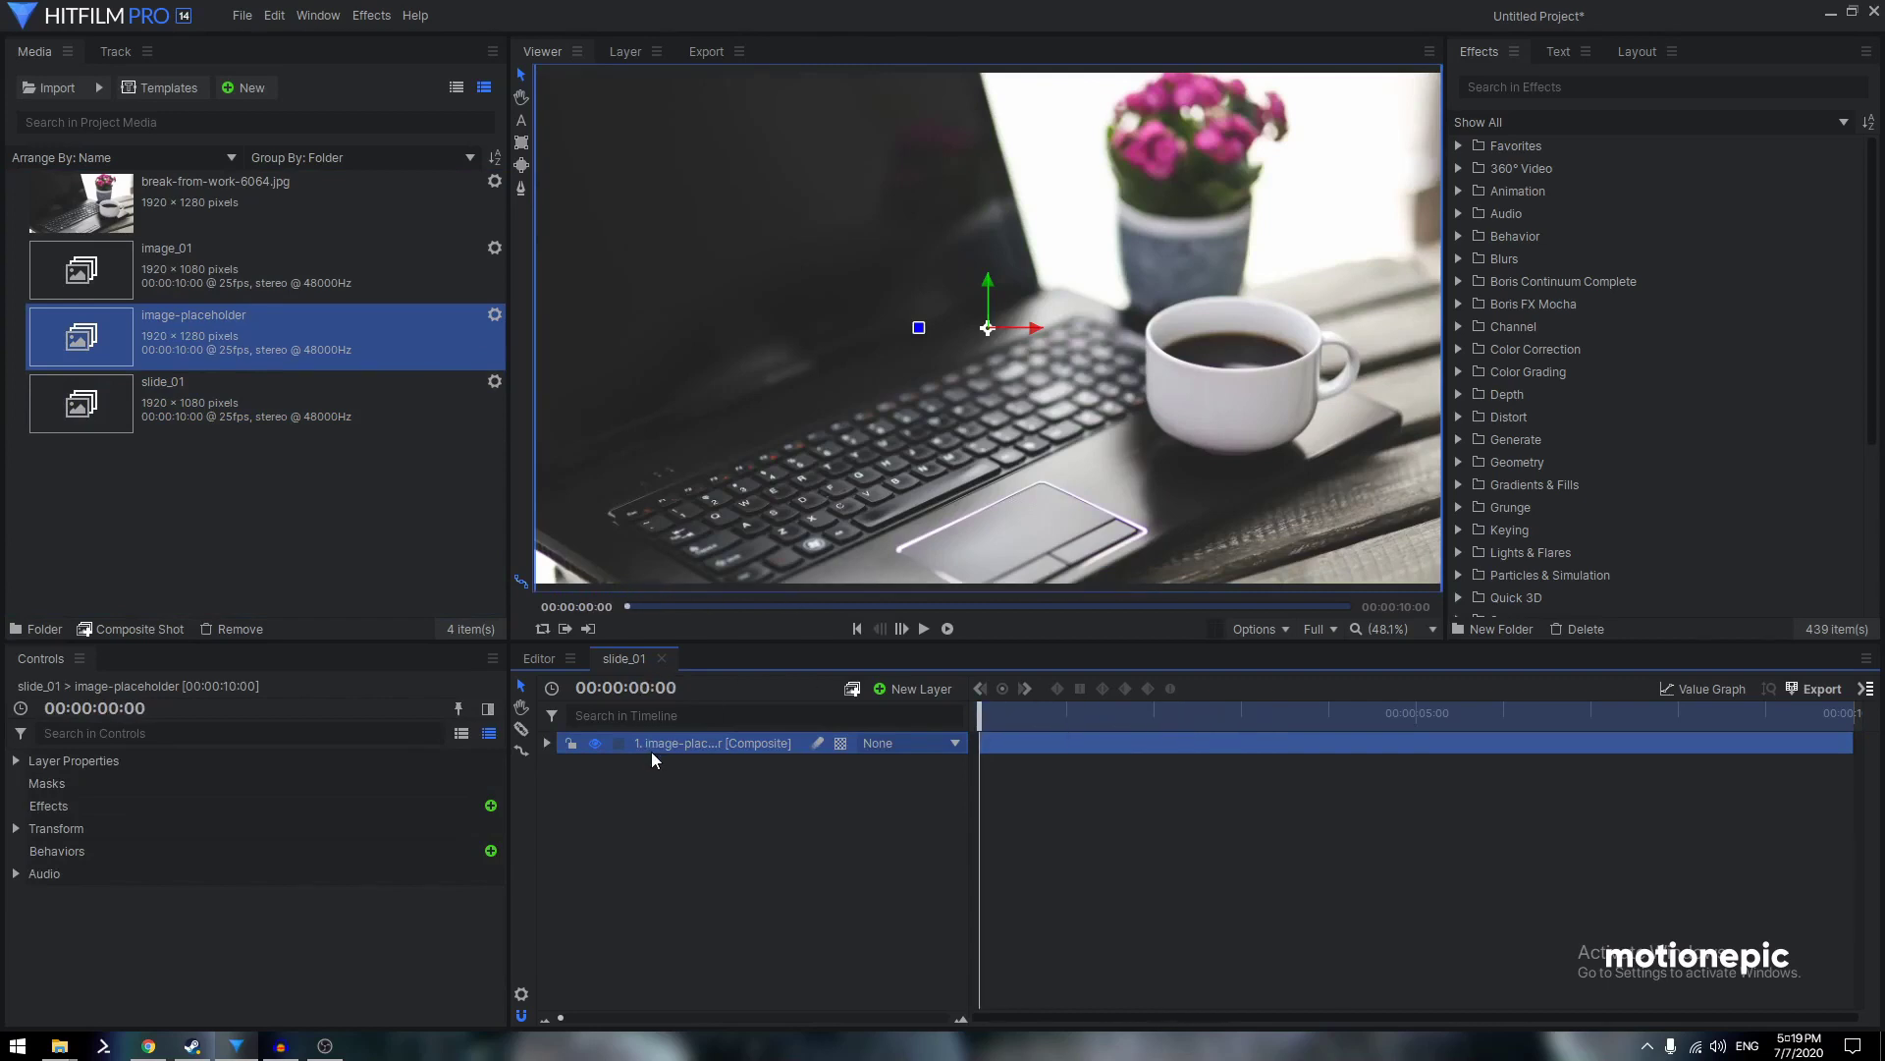
key("Delete")
Add the image_01 composite shot to the slide_01 timeline as a layer
left_click(197, 263)
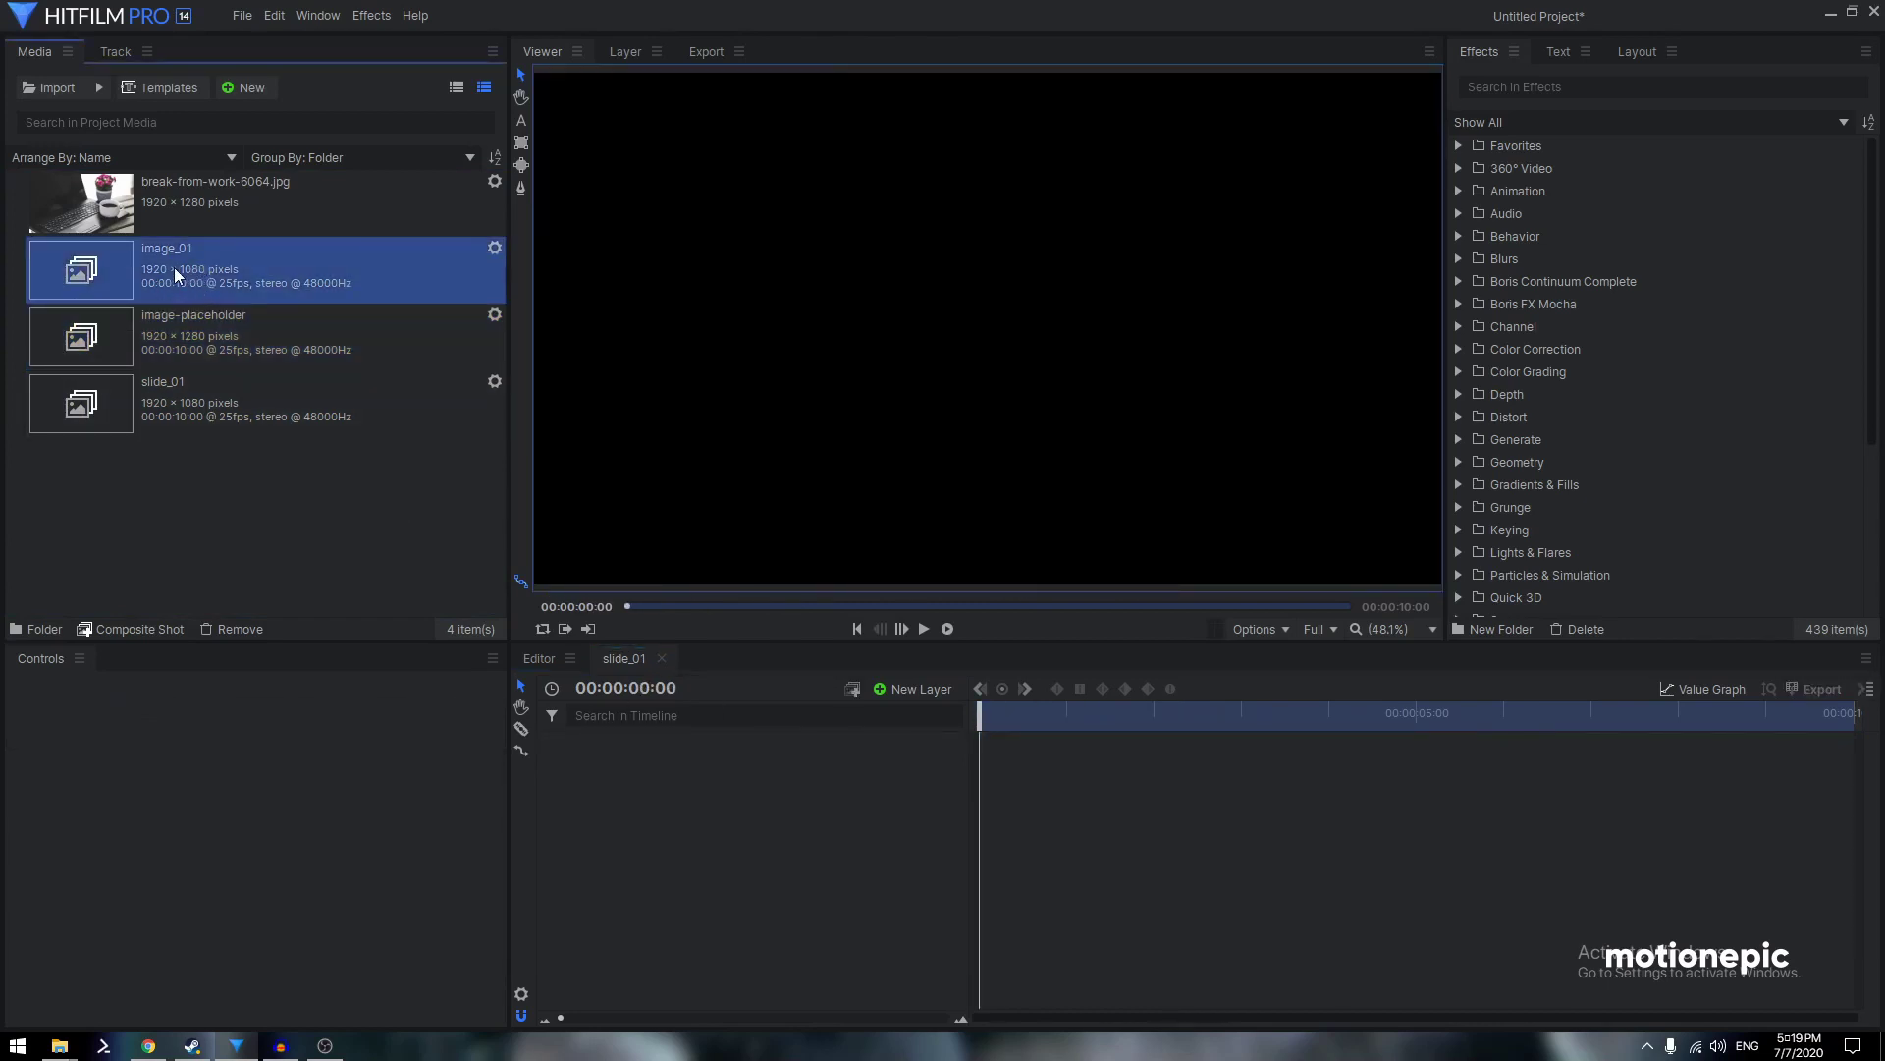
left_click_drag(174, 267, 745, 787)
mouse_move(994, 720)
left_mouse_down()
mouse_move(1685, 717)
mouse_move(977, 717)
left_mouse_up()
Add a white 1920 × 1080 plane layer named shape to the slide_01 timeline
left_click(906, 688)
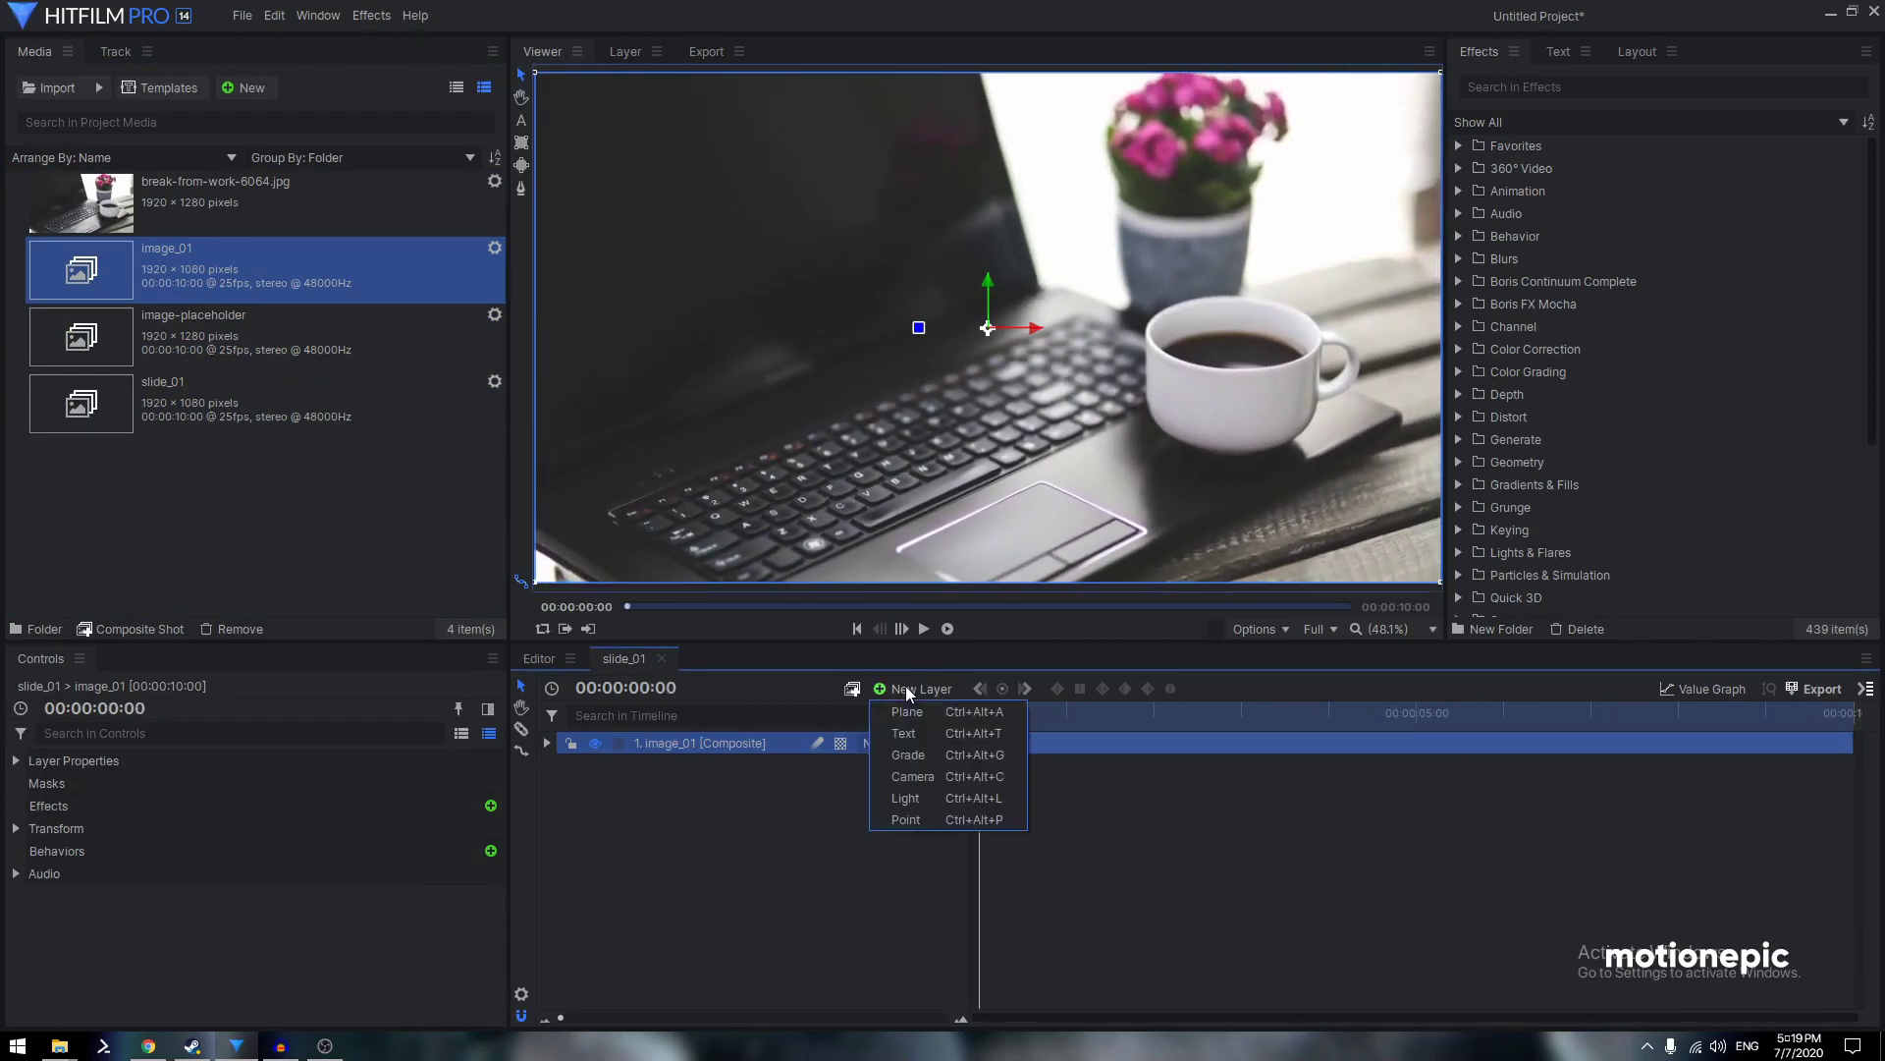
left_click(909, 707)
key("ctrl+a")
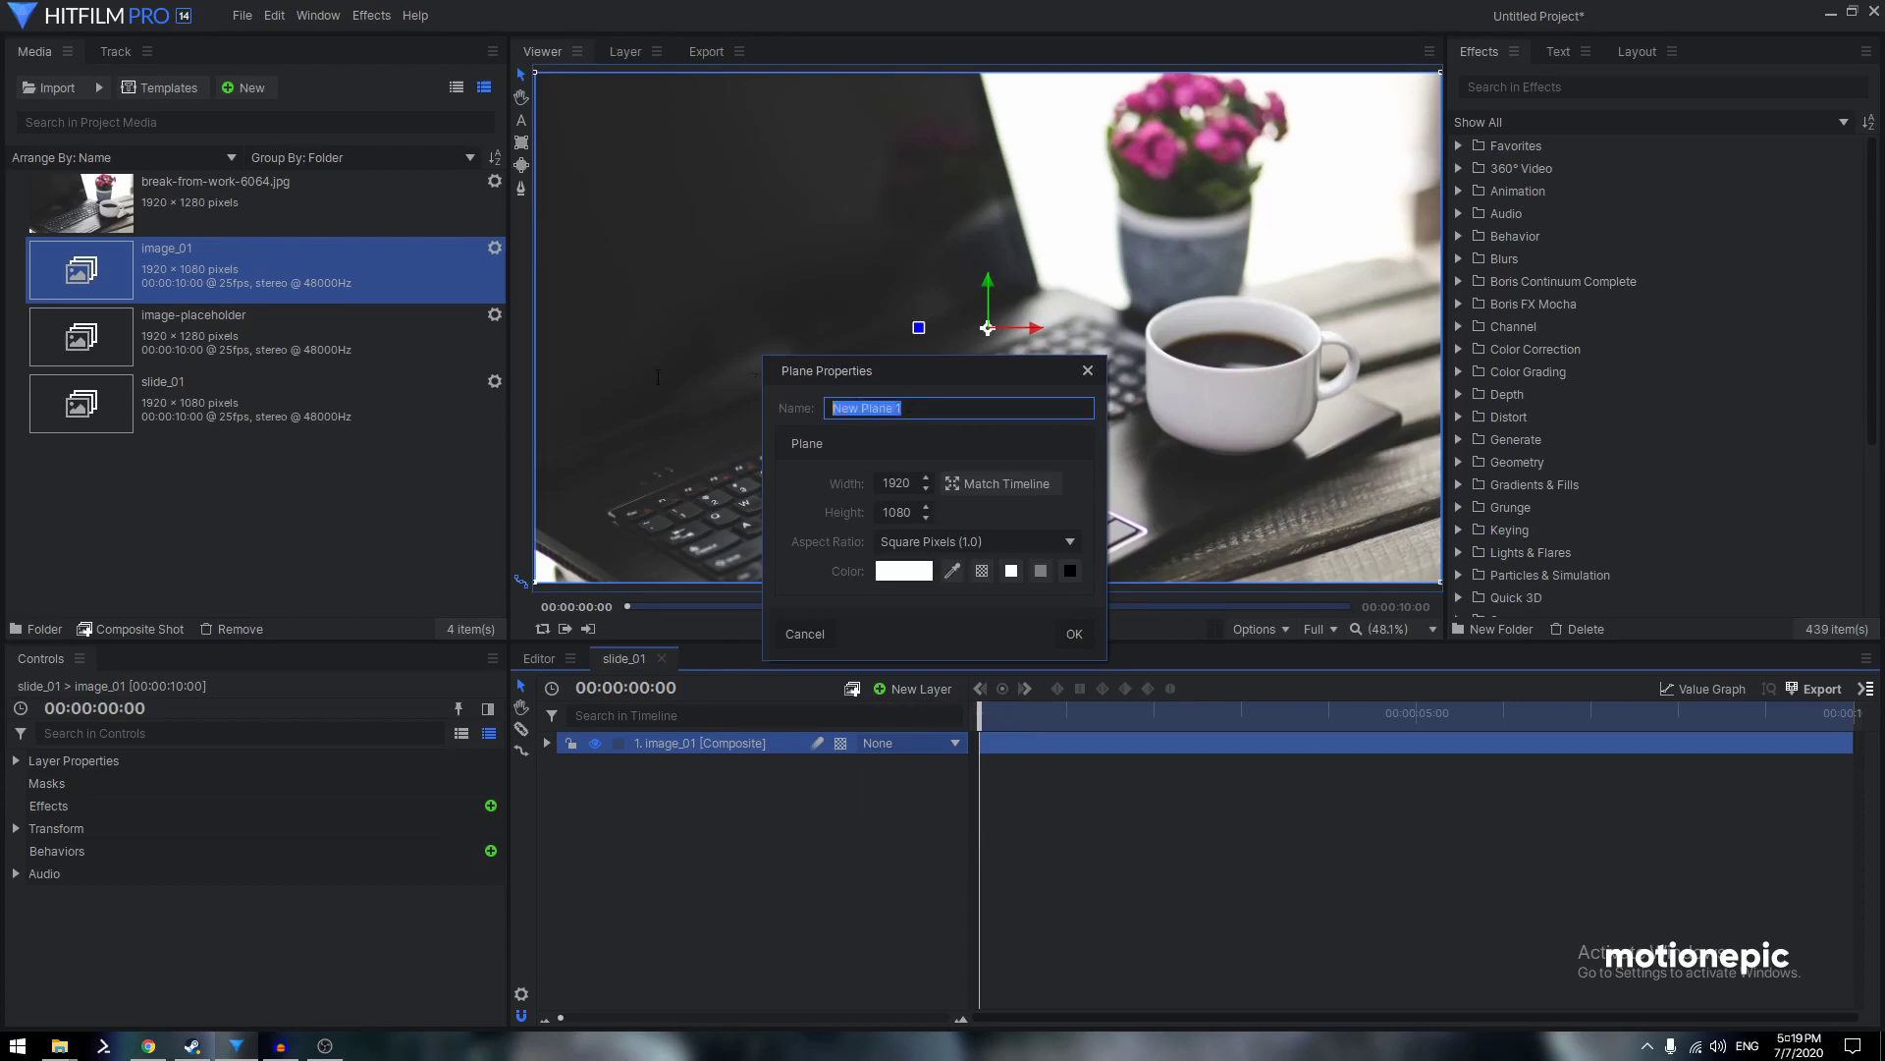
type("shape")
left_click(1072, 636)
Unlink the shape plane's scale and set its horizontal scale to 20%, making it a narrow vertical strip
scroll(1133, 366, "down", 3)
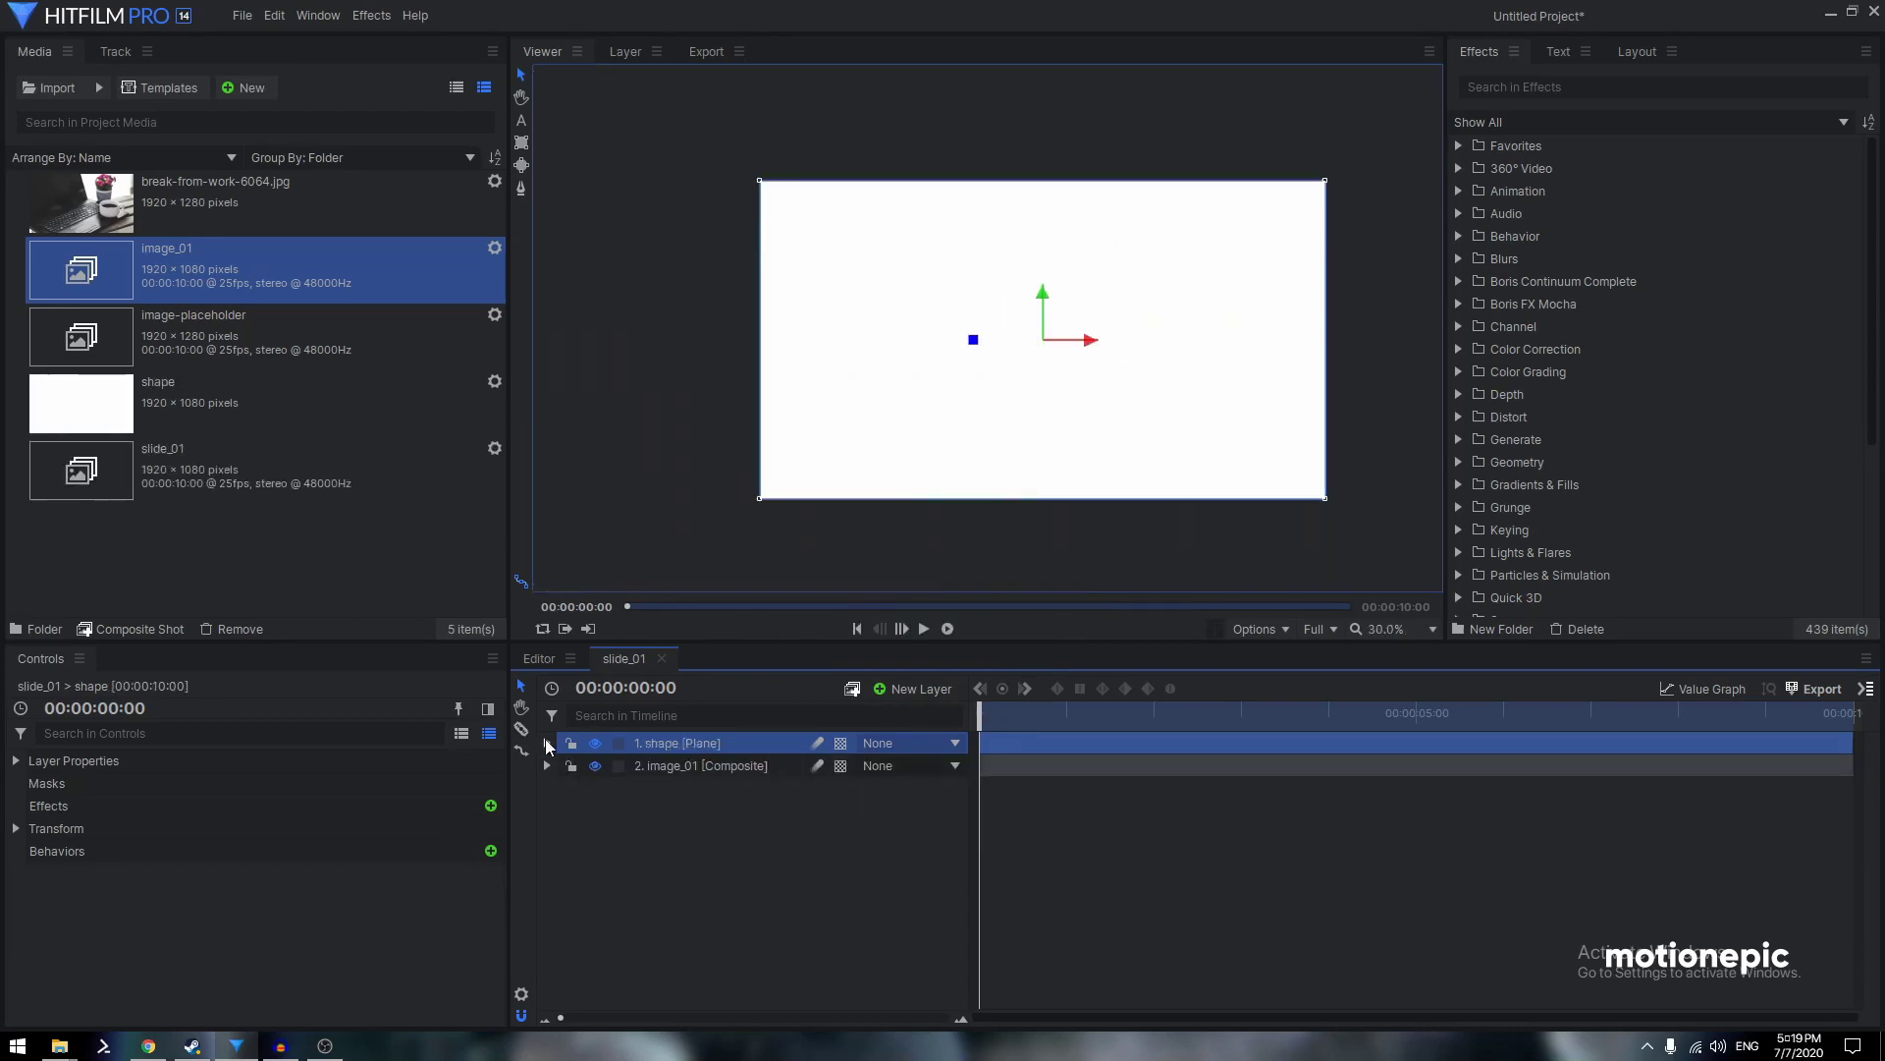
left_click(547, 742)
left_click(567, 811)
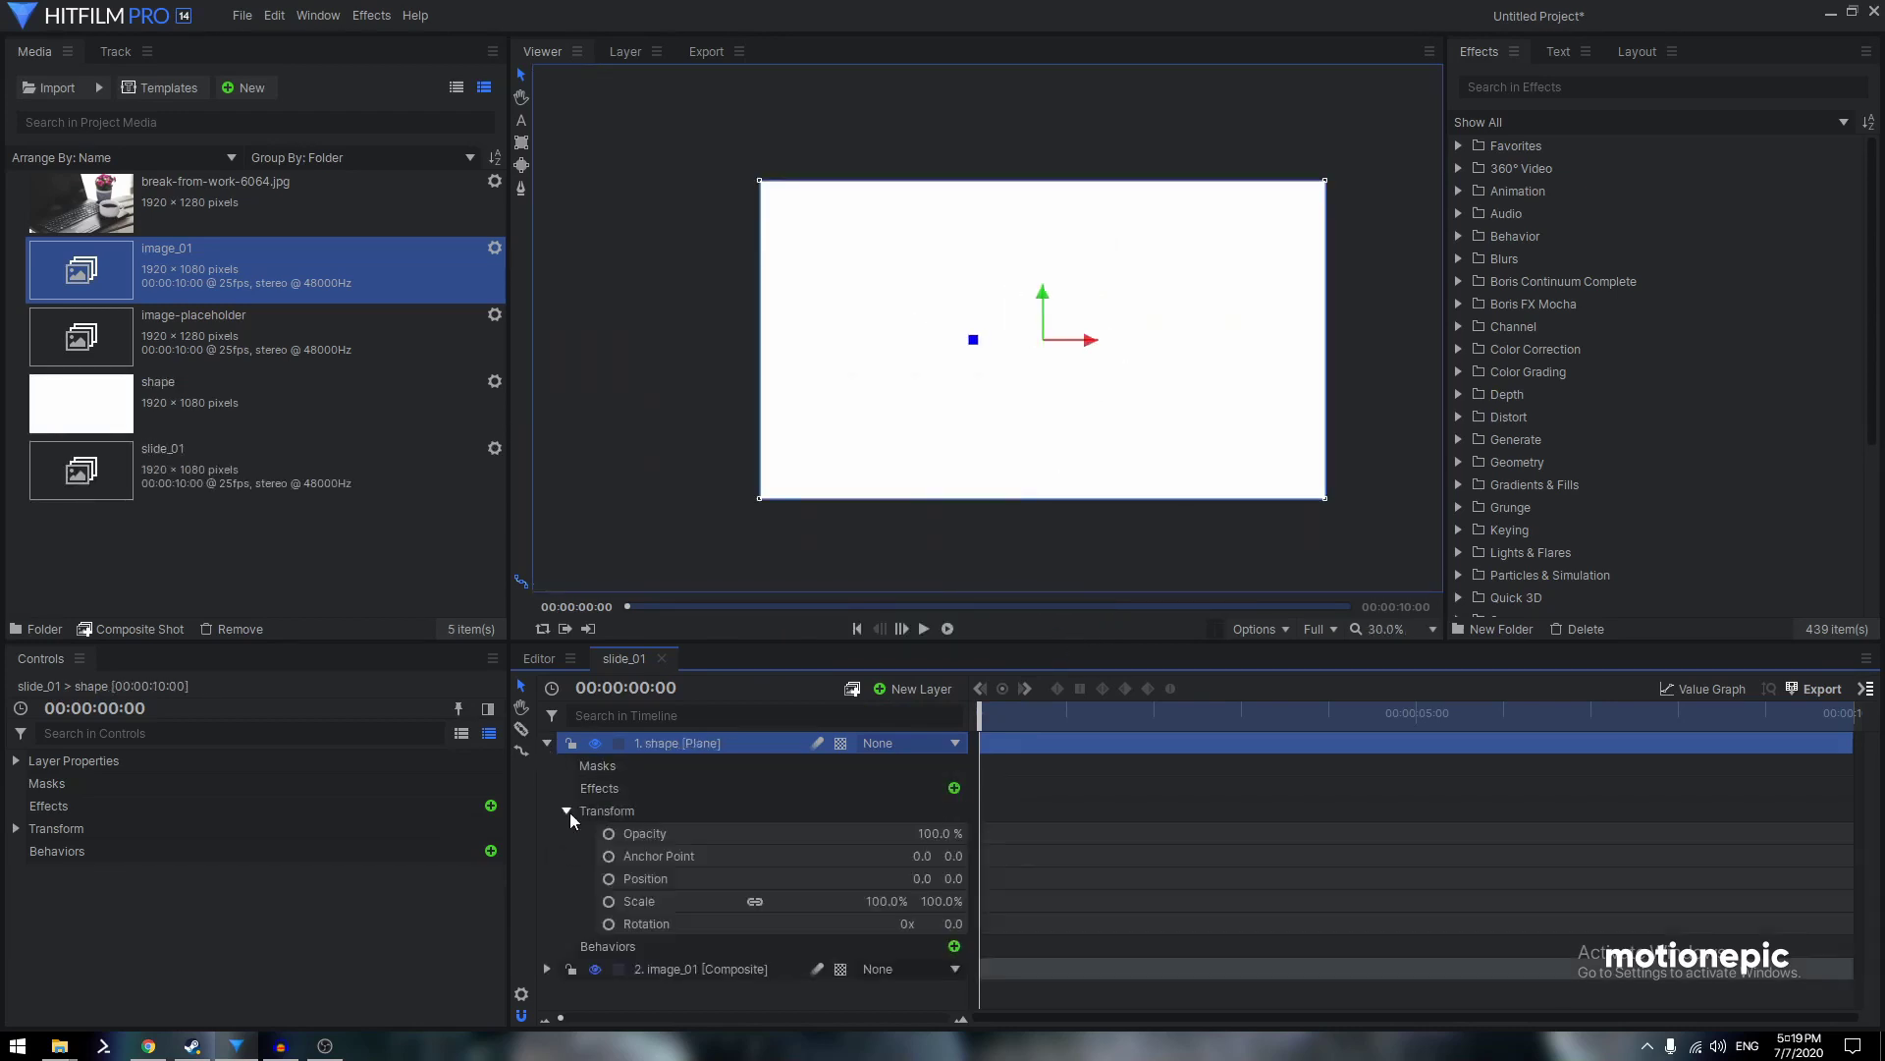
left_click(756, 900)
left_click(887, 903)
type("20")
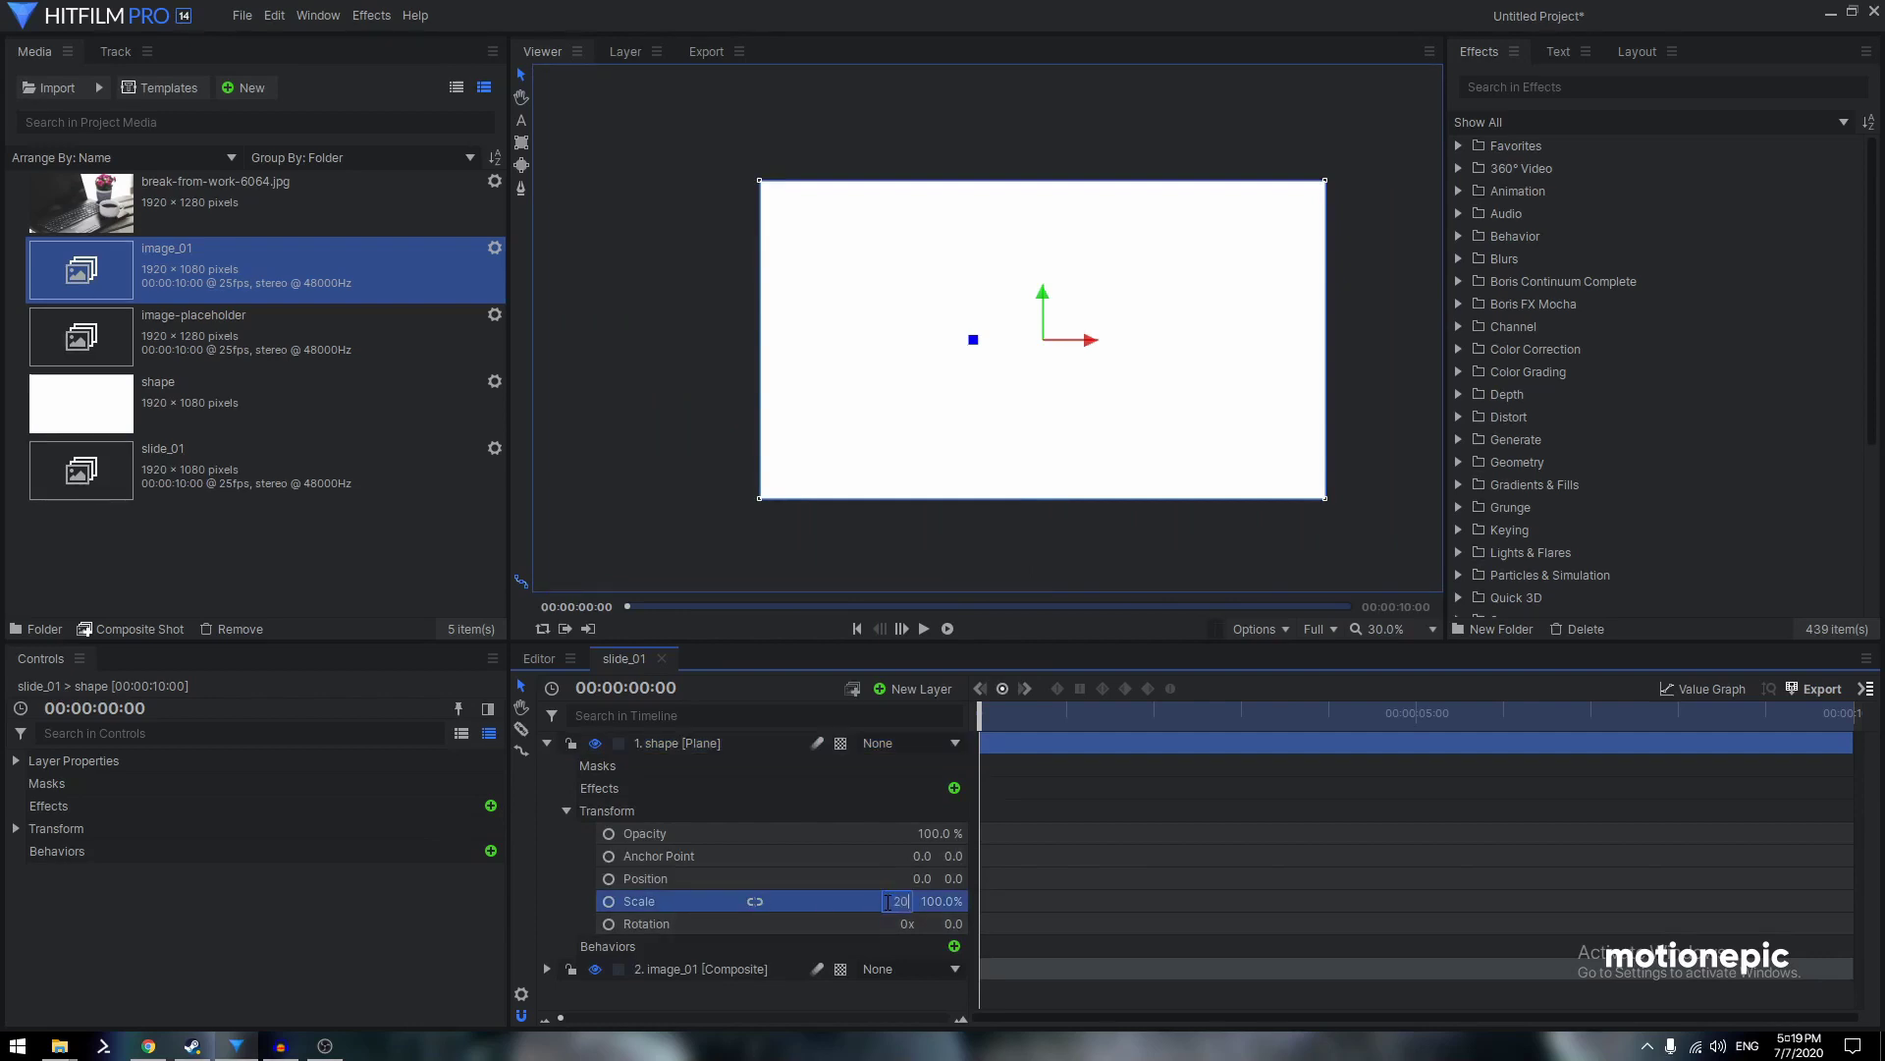
key("Return")
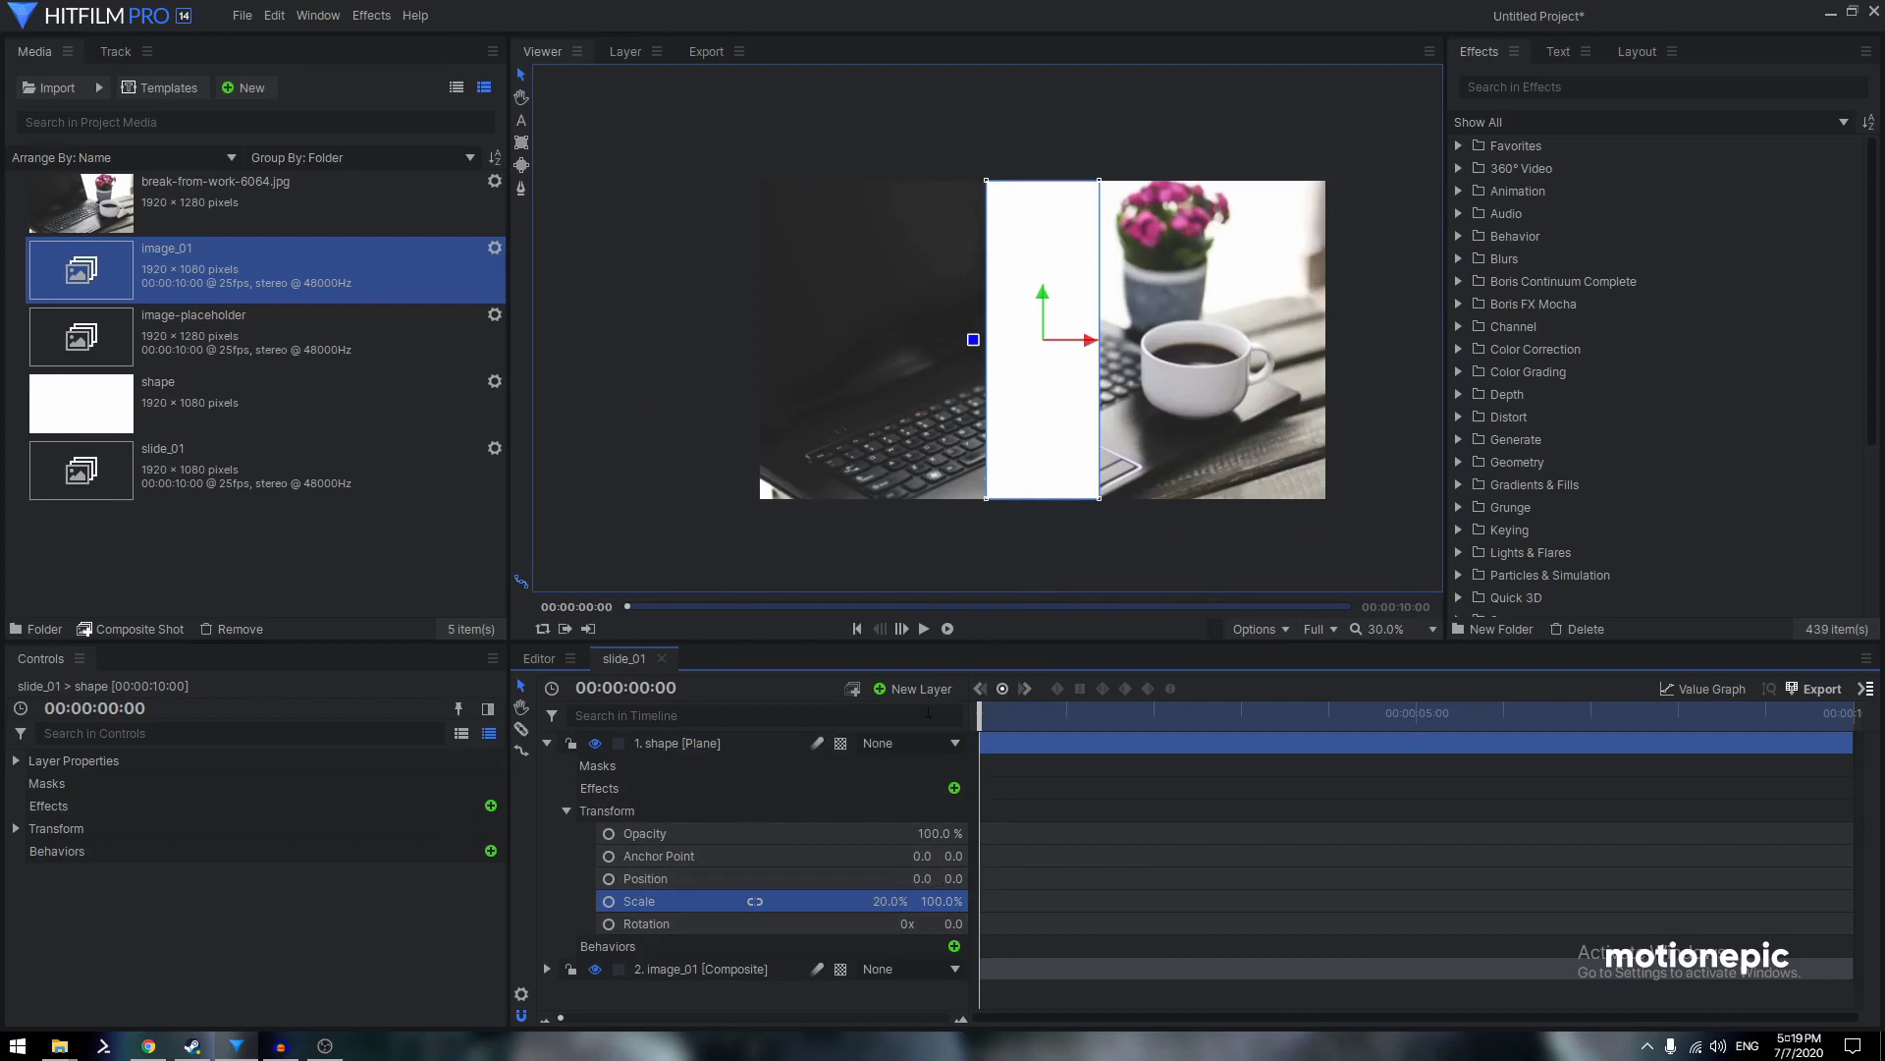
Move the shape strip to the right edge of the frame with its X position set to 768
left_click_drag(1100, 350, 1319, 346)
left_click(908, 878)
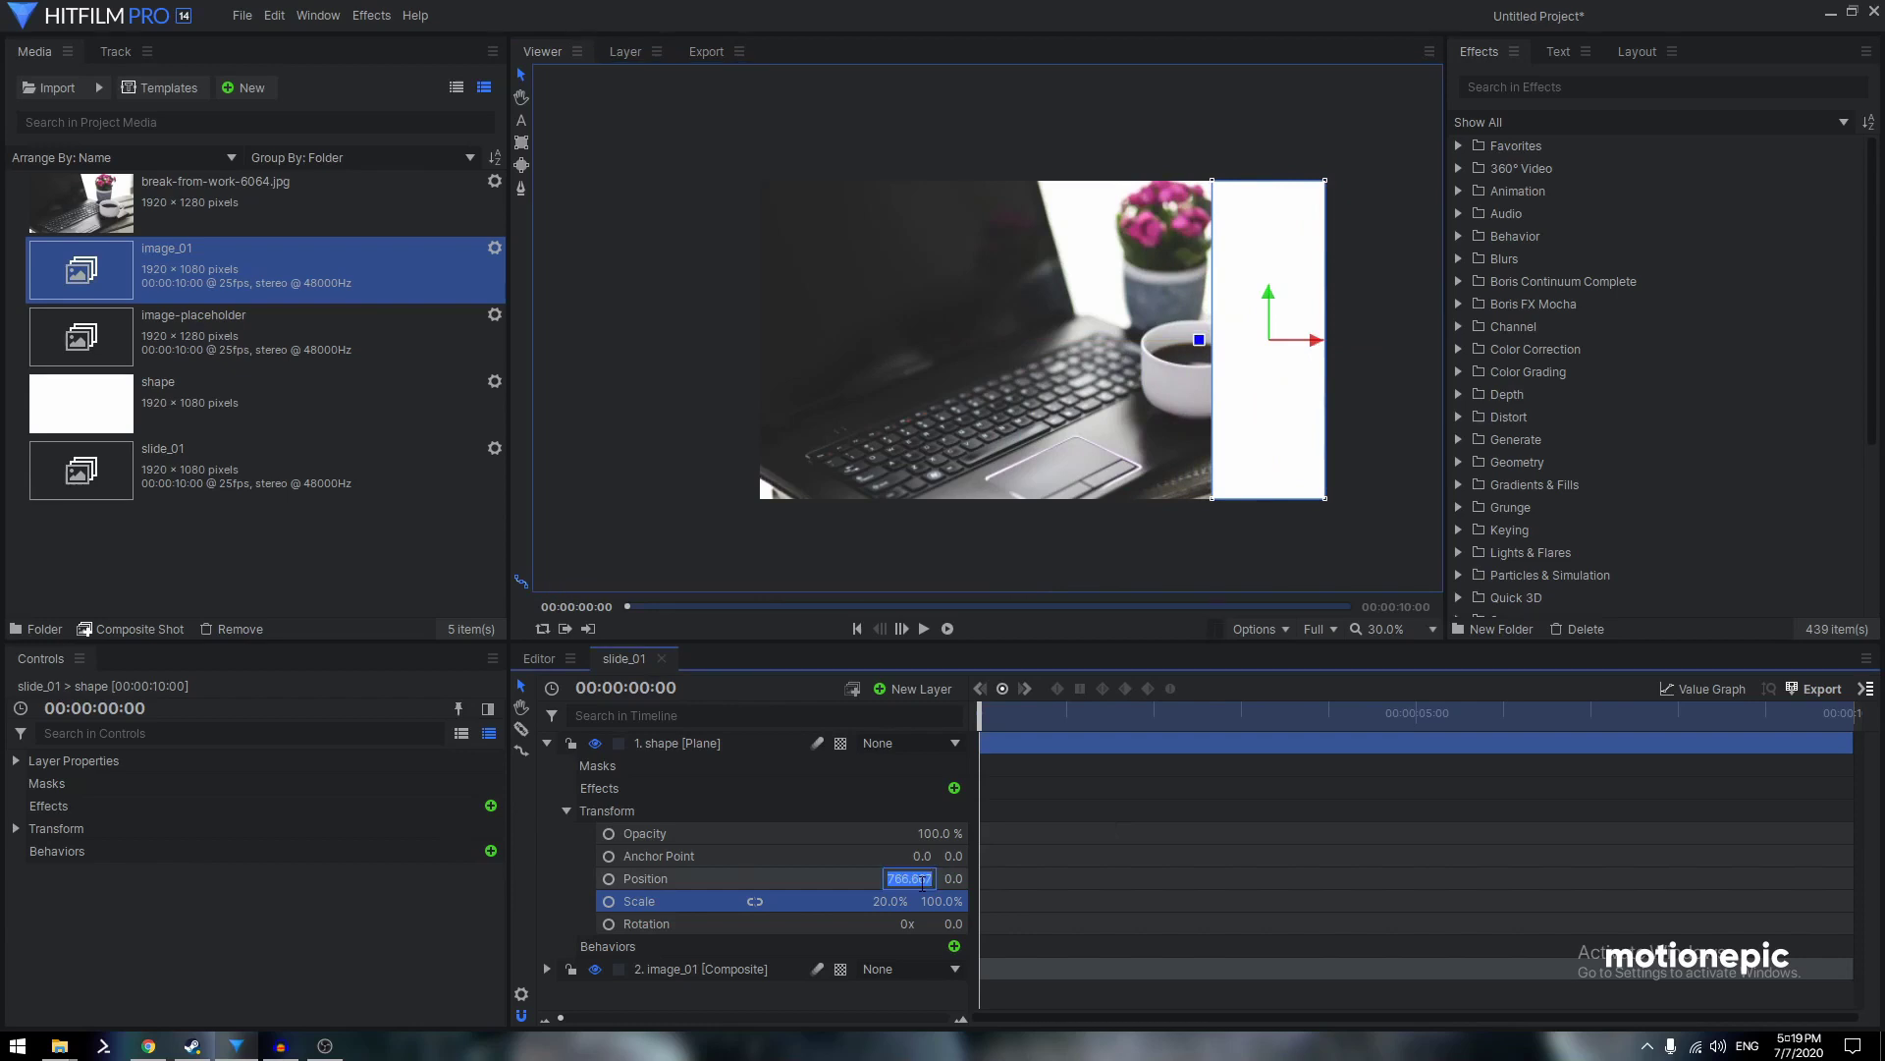
type("768")
key("Return")
left_click(547, 743)
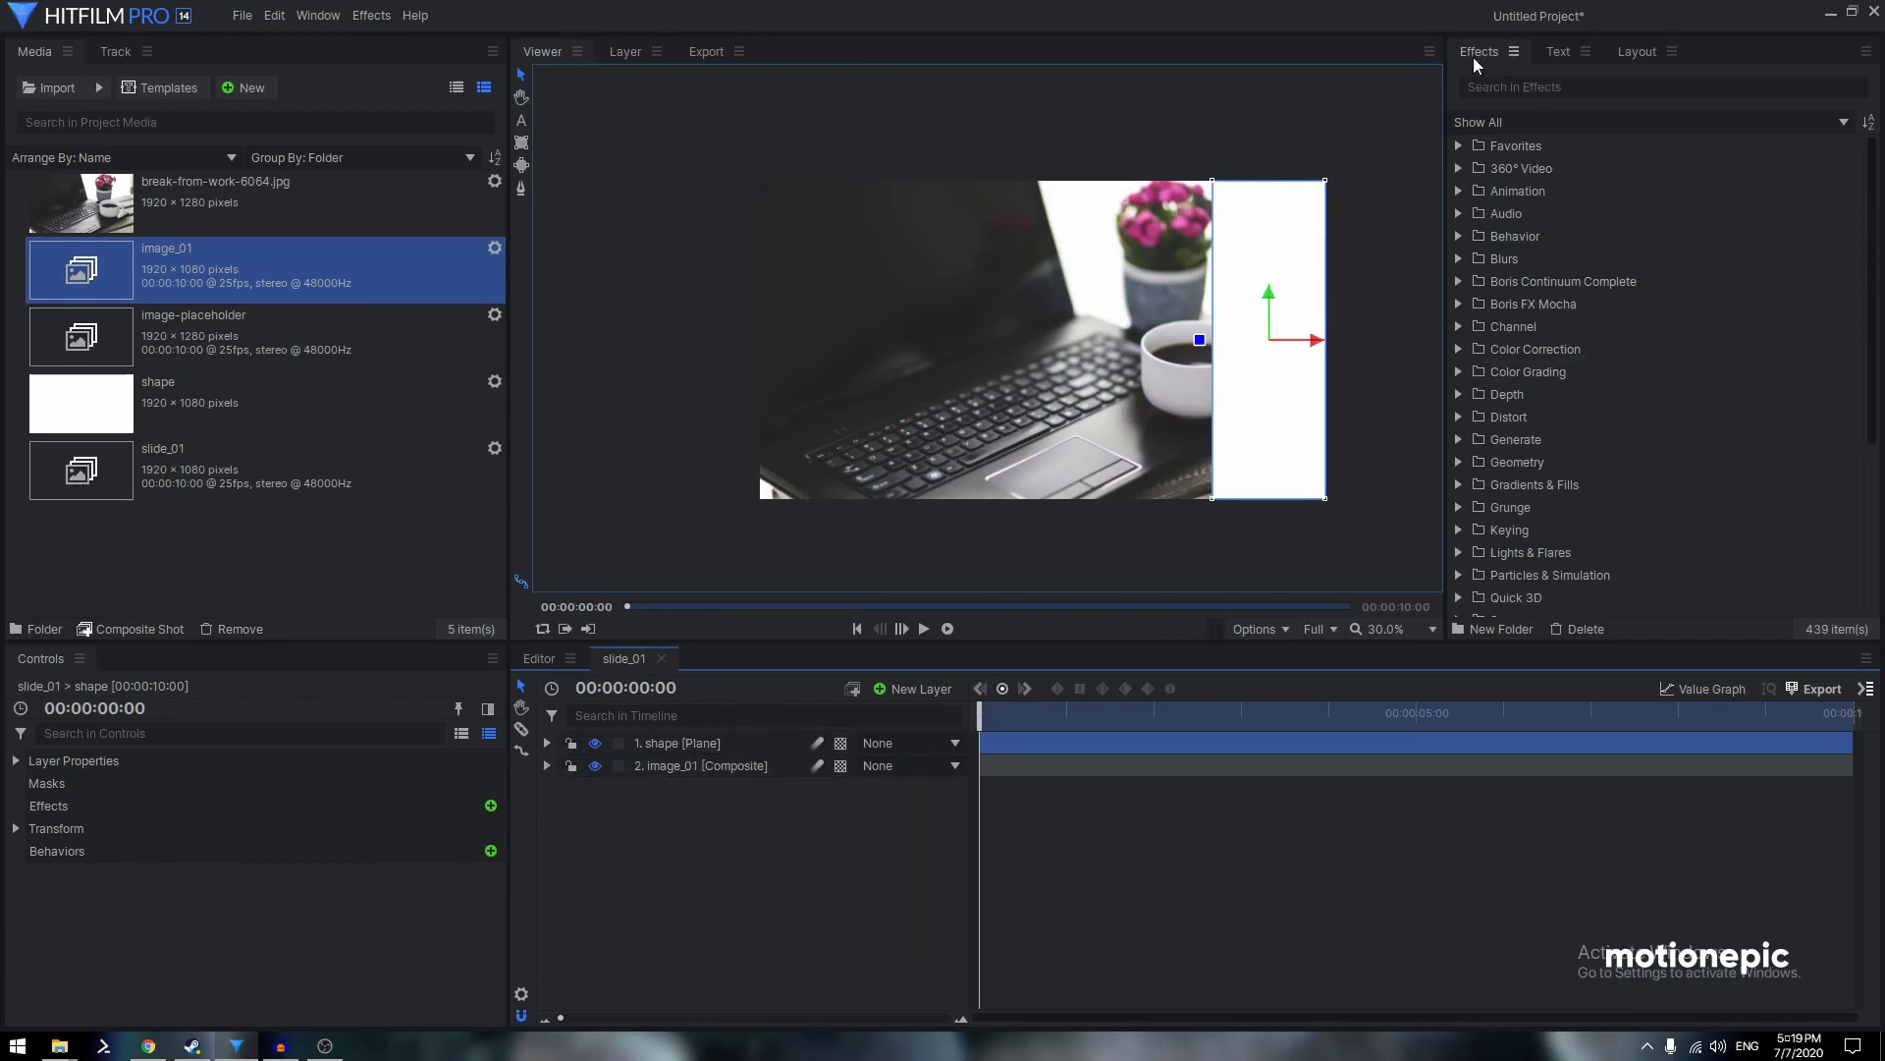
Find the Set Matte effect and apply it to the image_01 layer
left_click(1484, 87)
type("set")
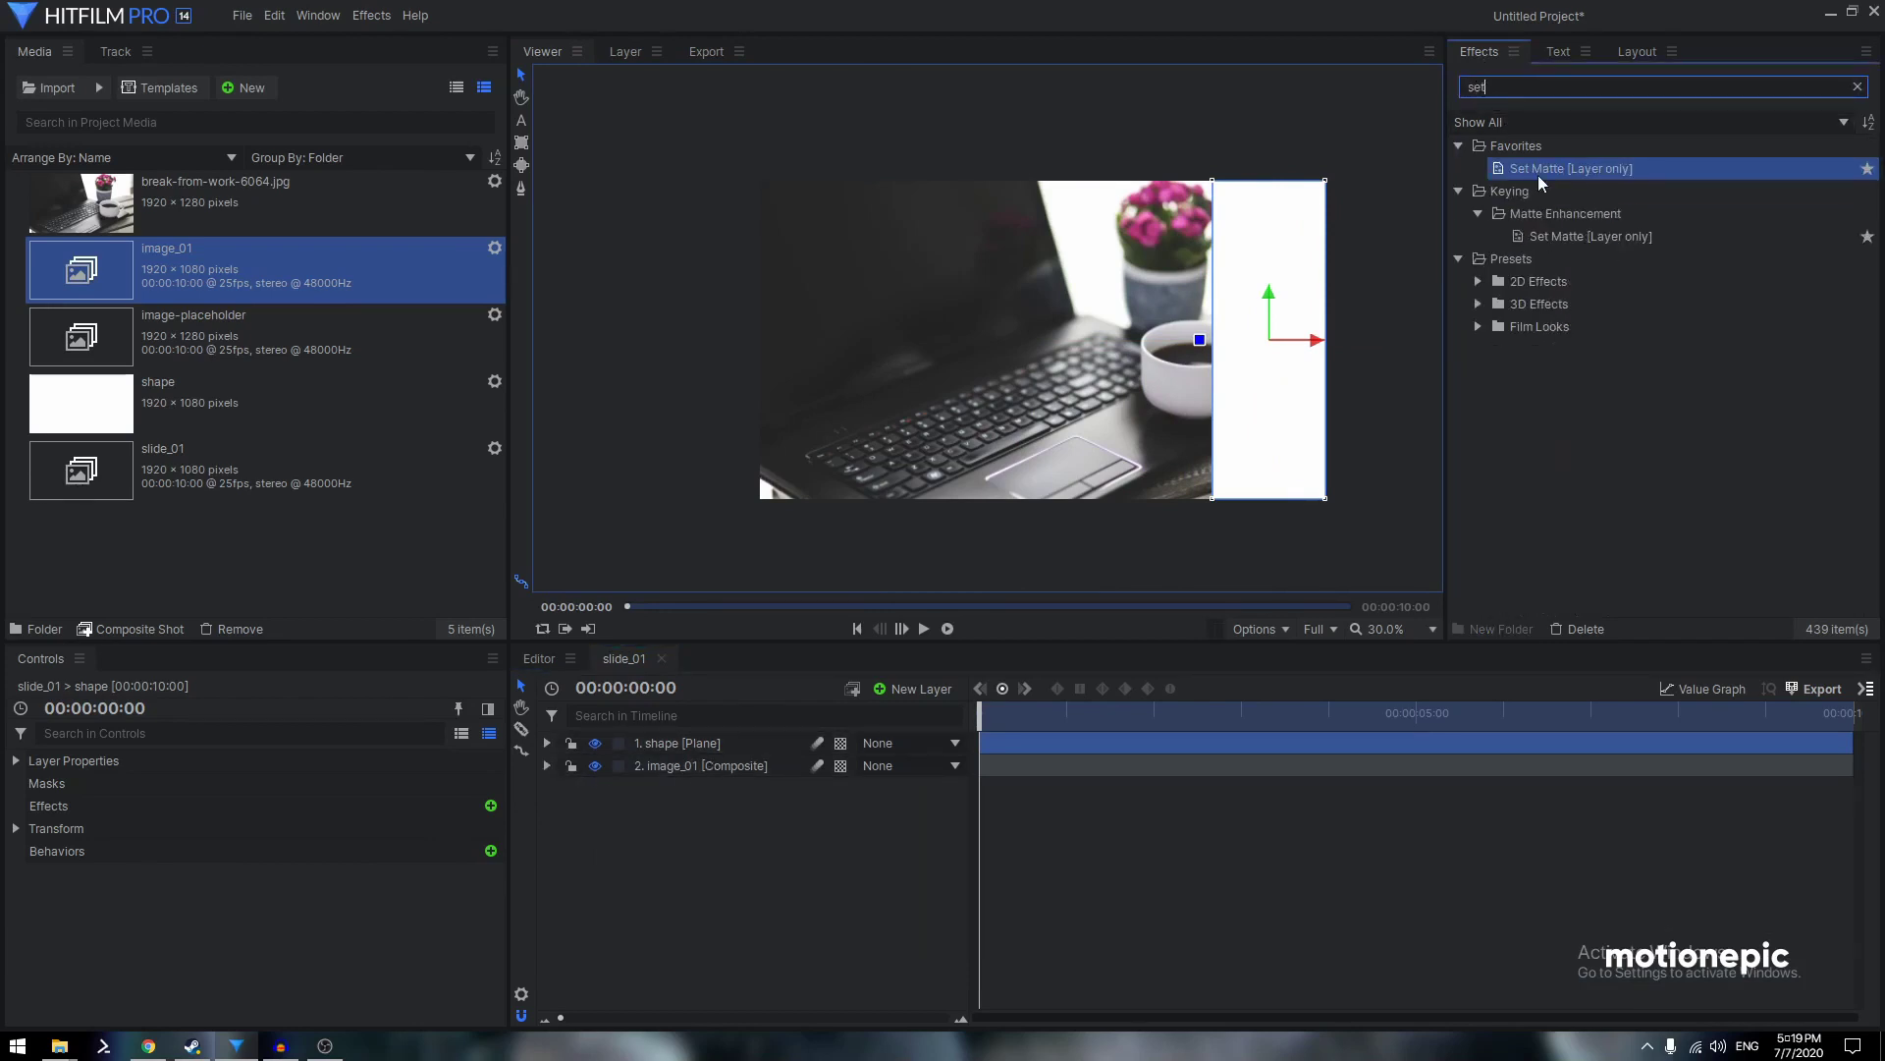
left_click_drag(1539, 173, 675, 771)
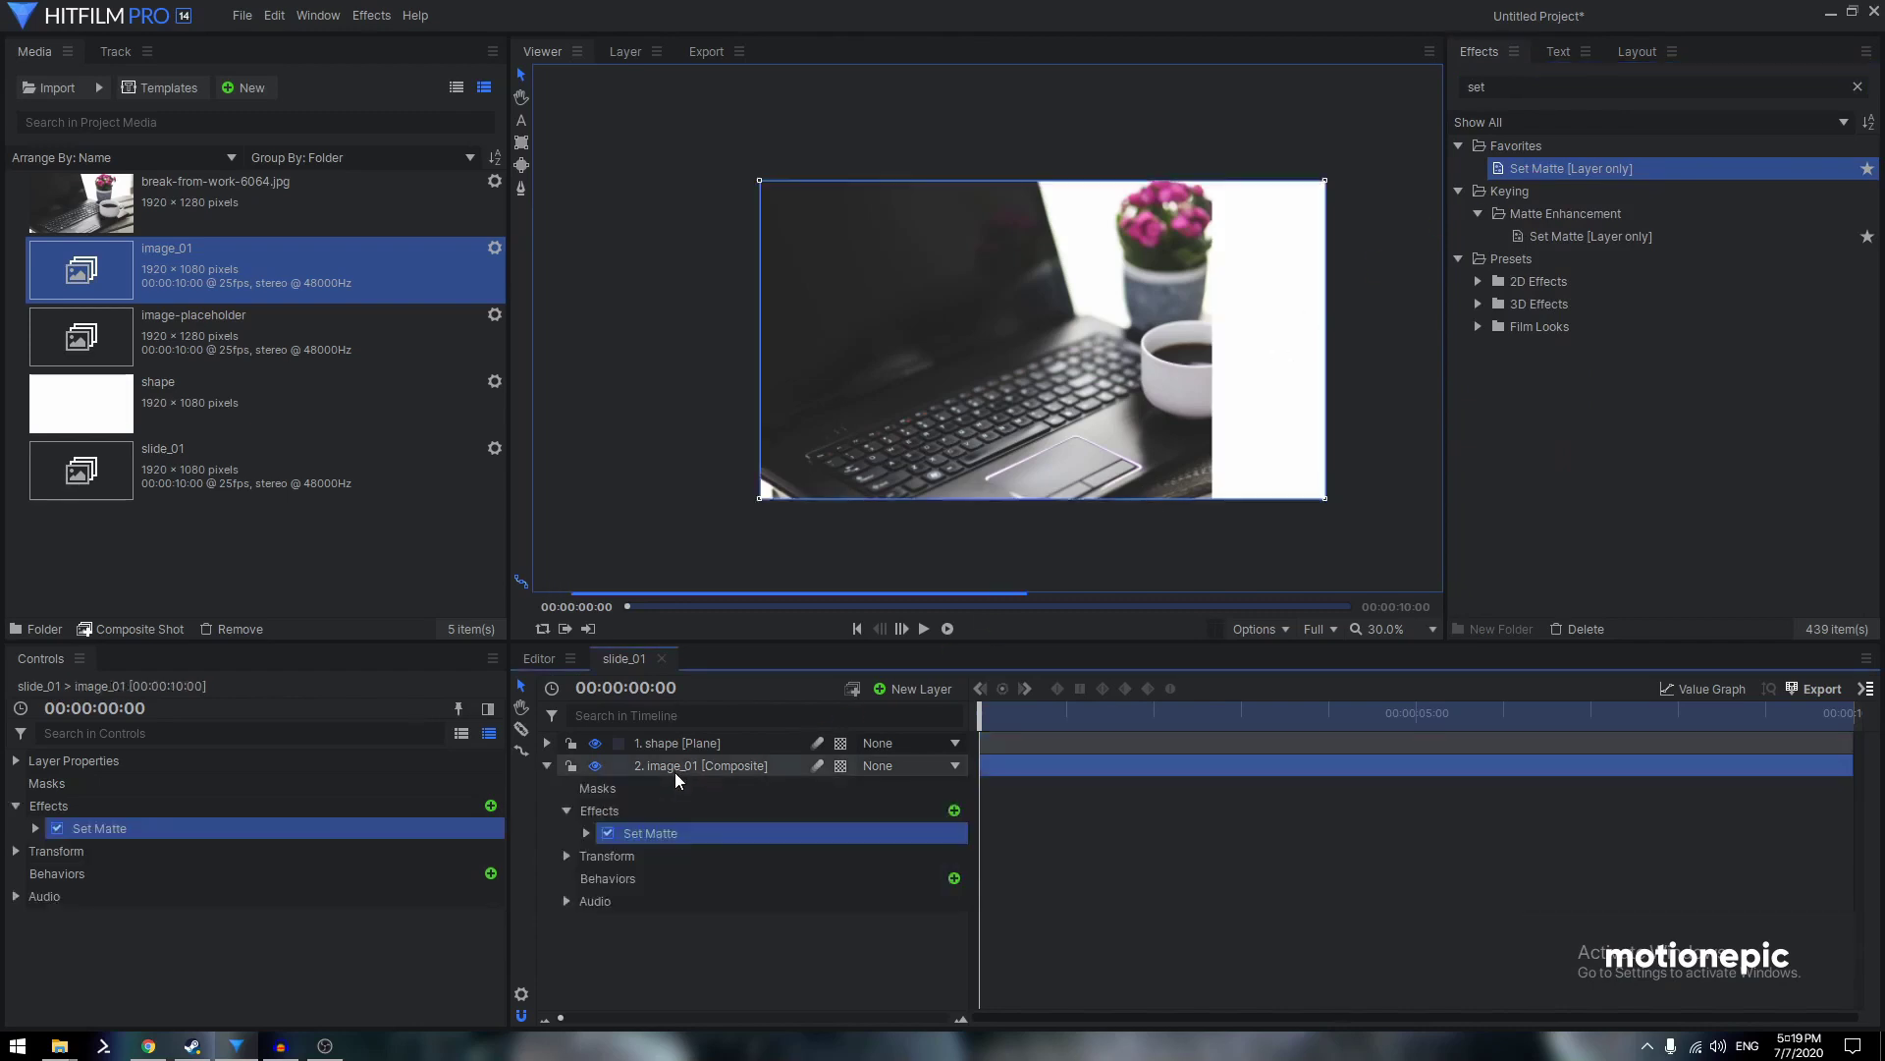
Set the Set Matte effect's source layer to shape and its blend mode to Subtract
left_click(586, 834)
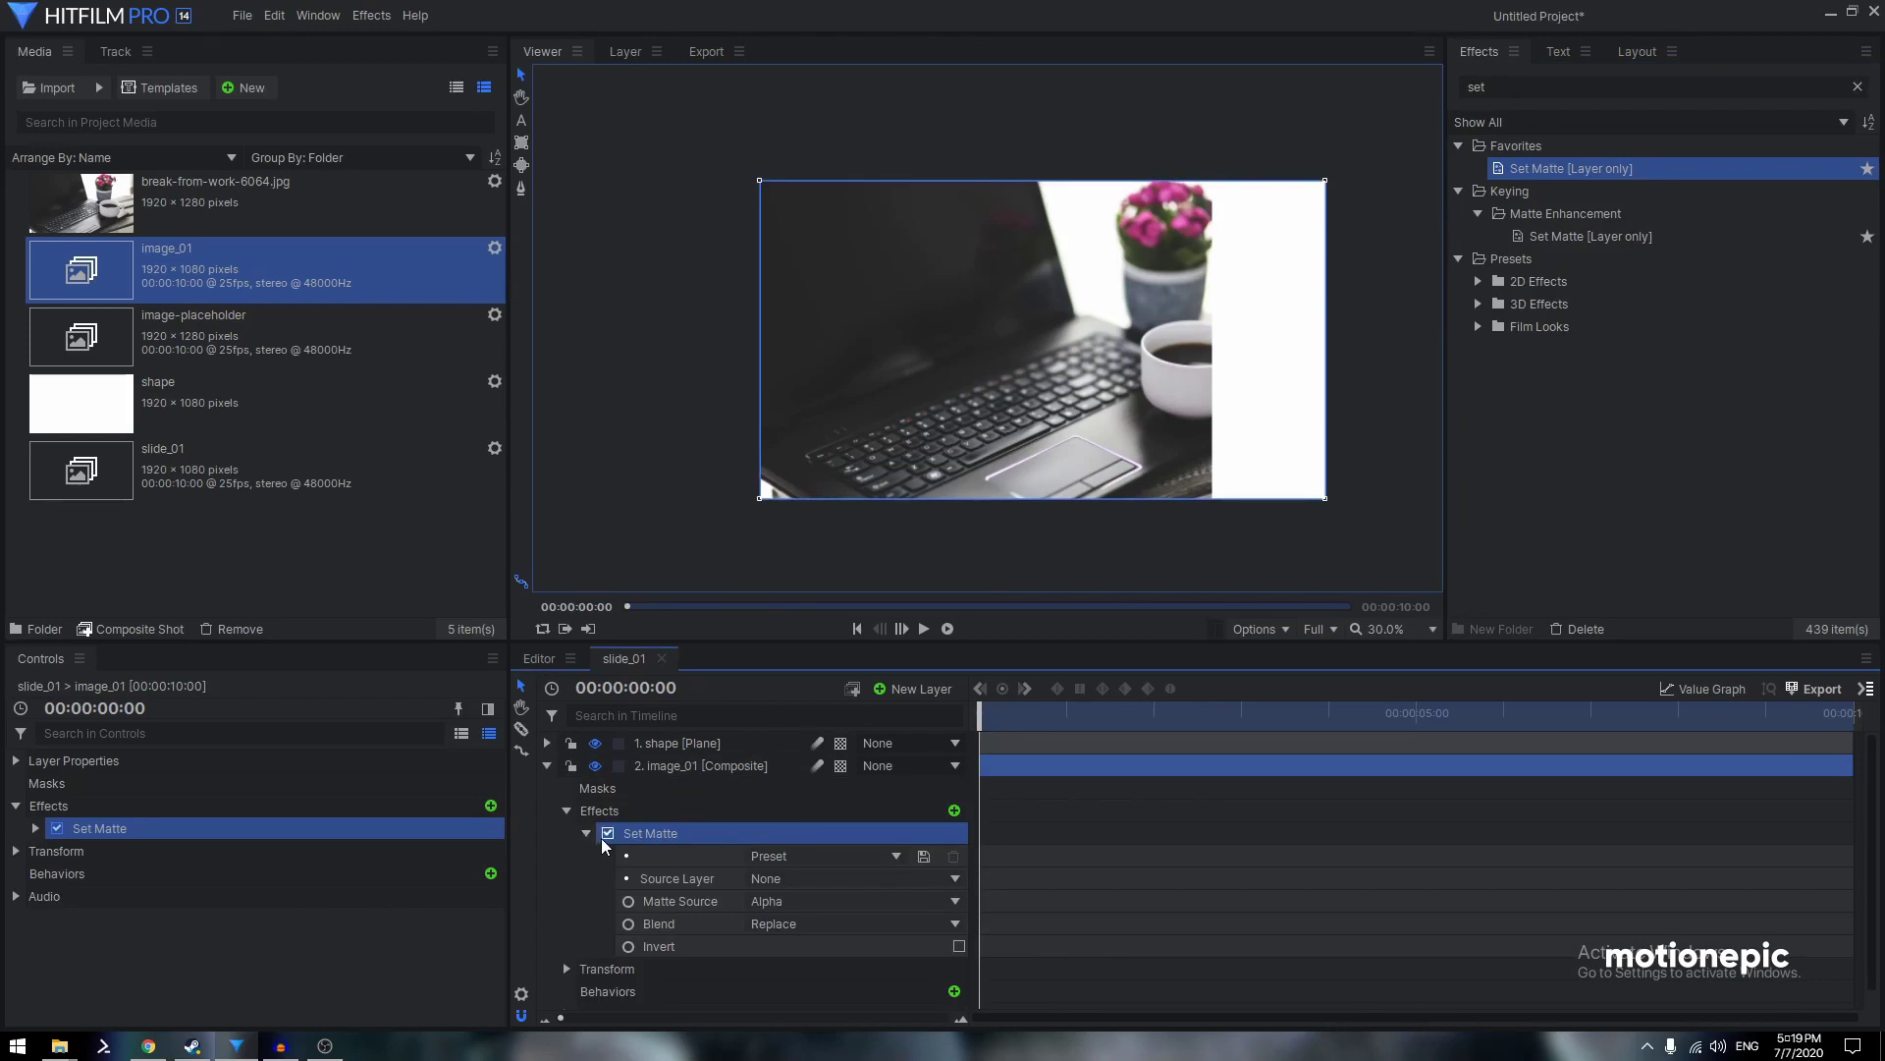
left_click(763, 876)
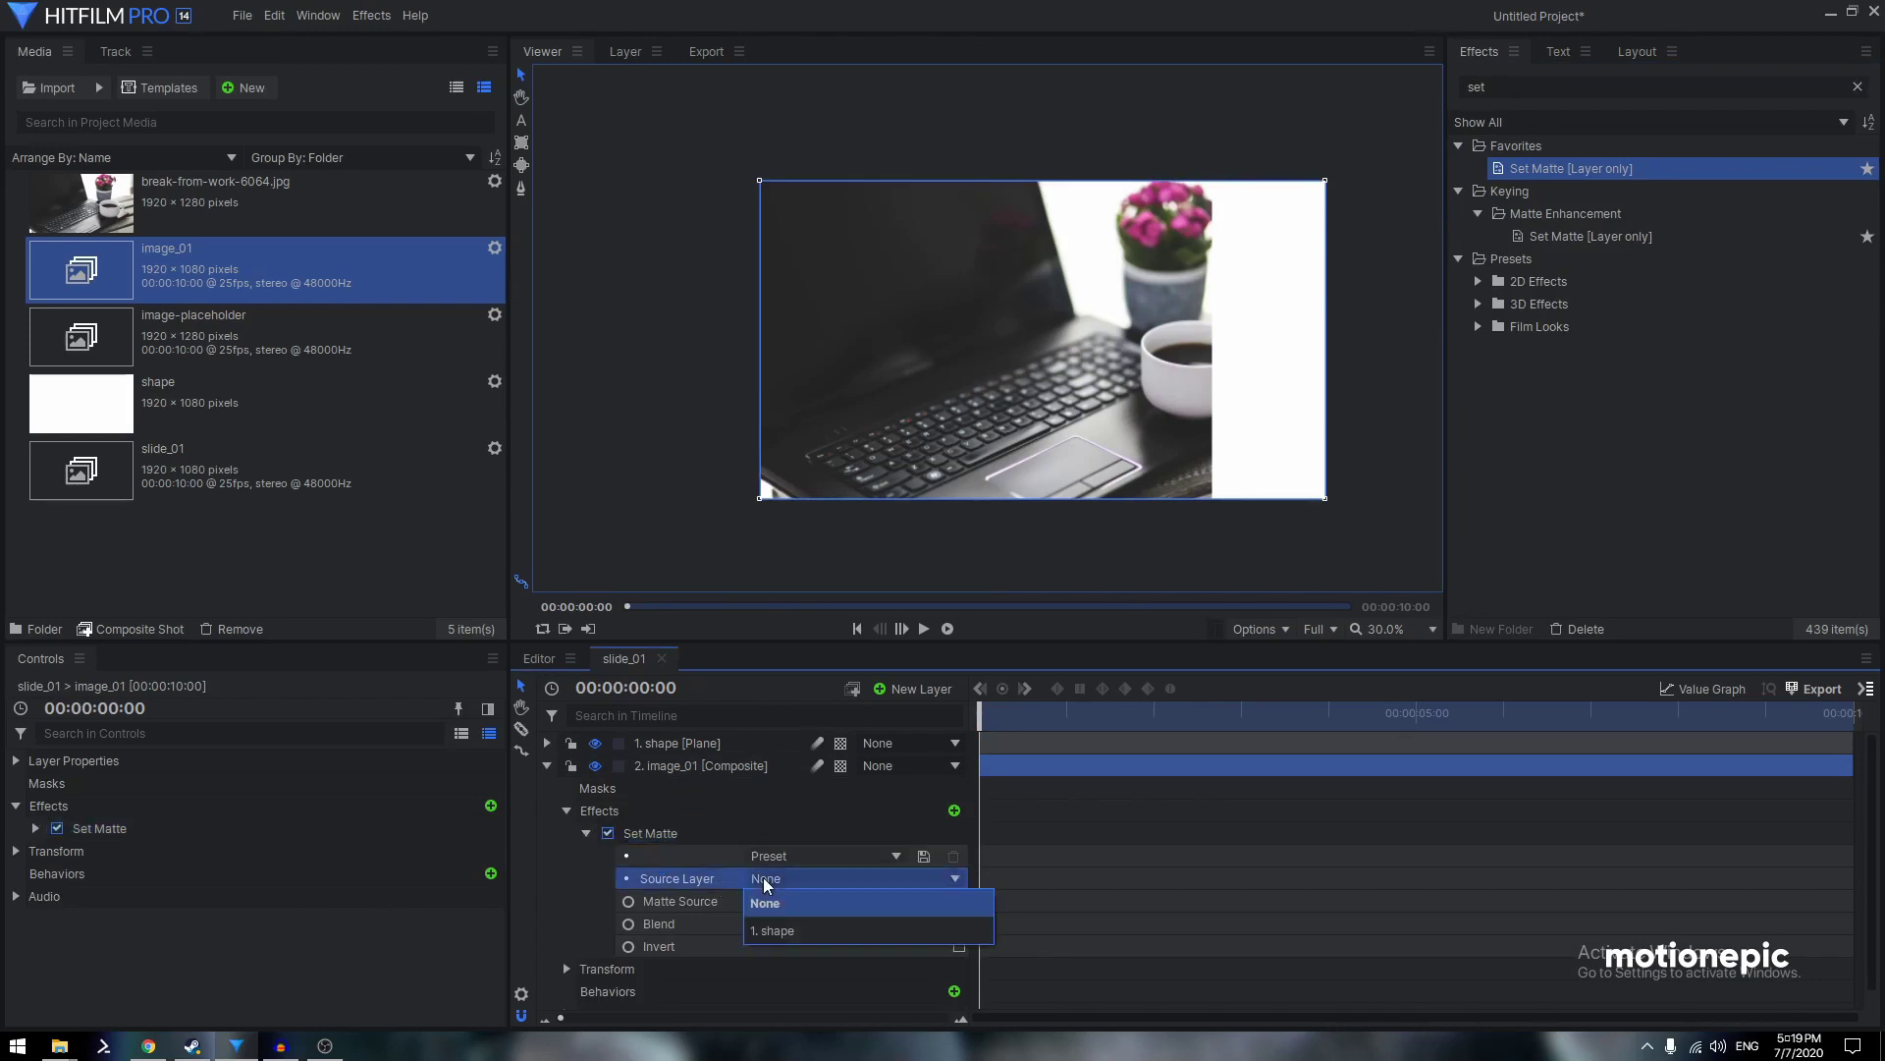
left_click(768, 933)
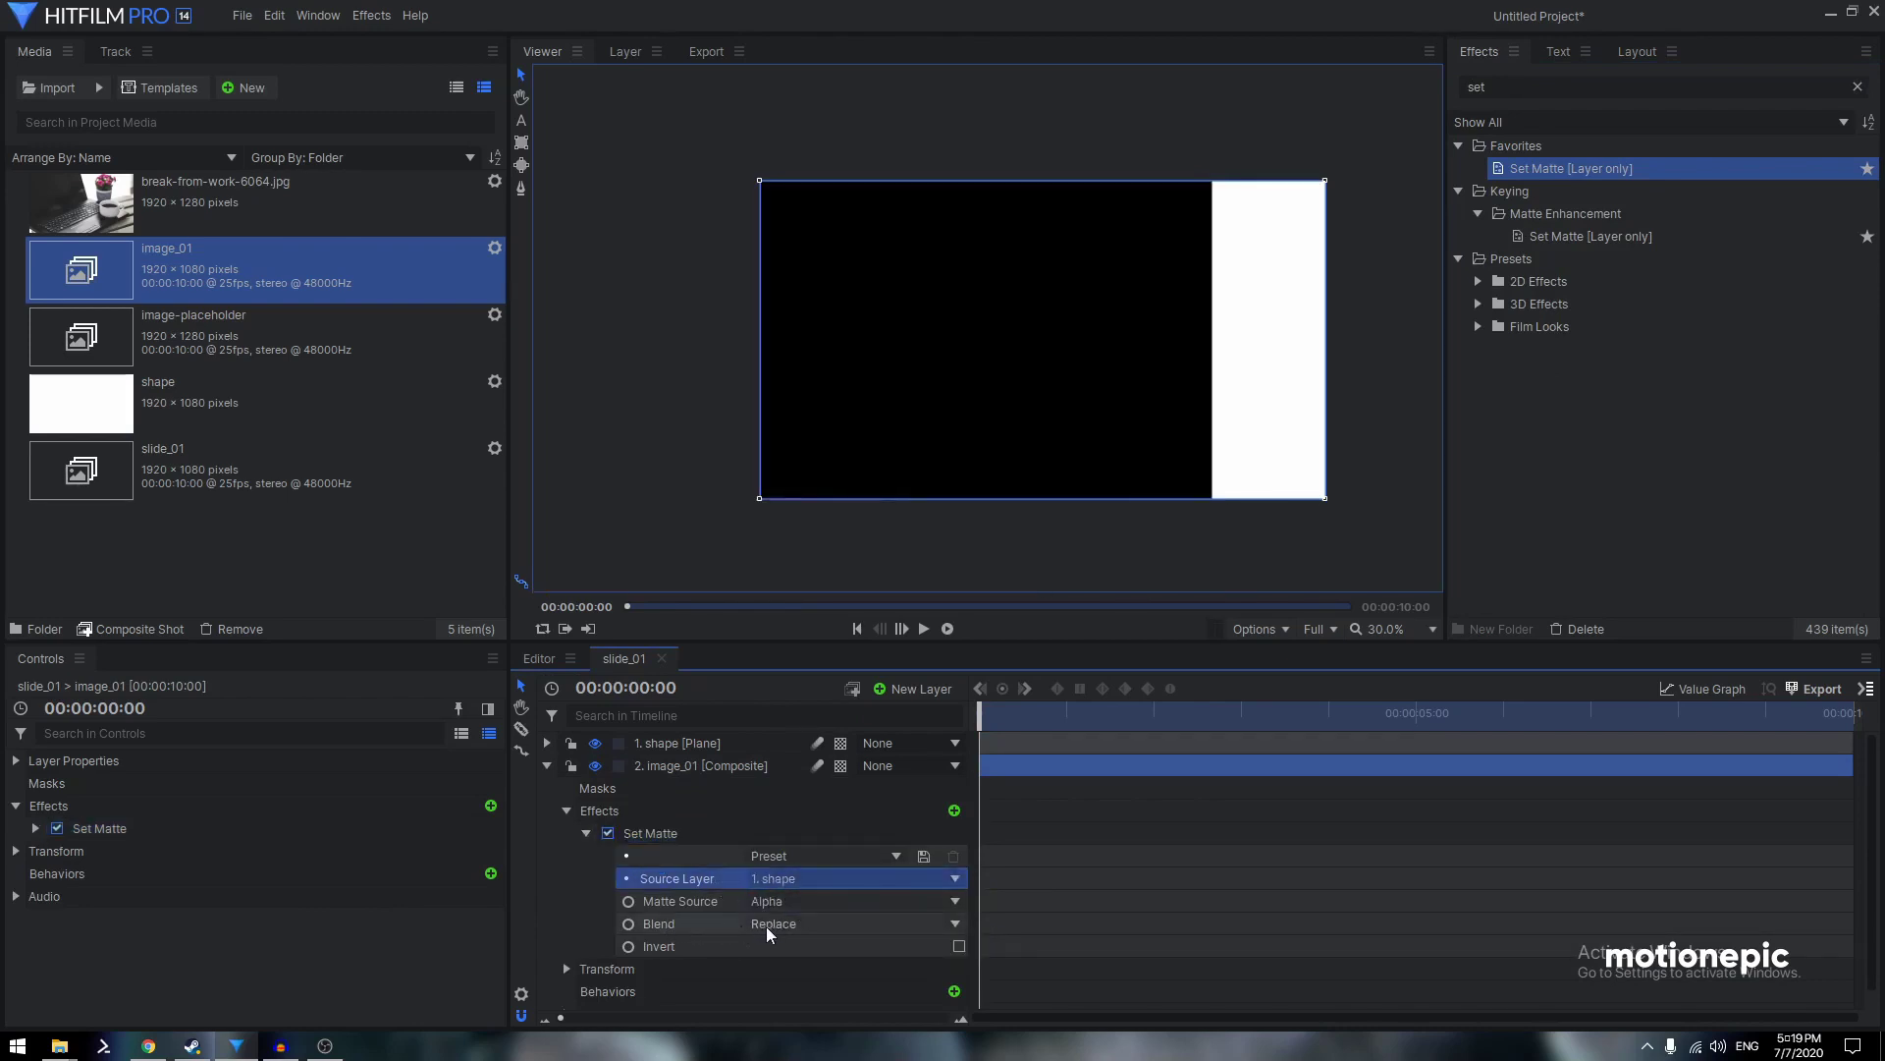
left_click(766, 927)
left_click(774, 976)
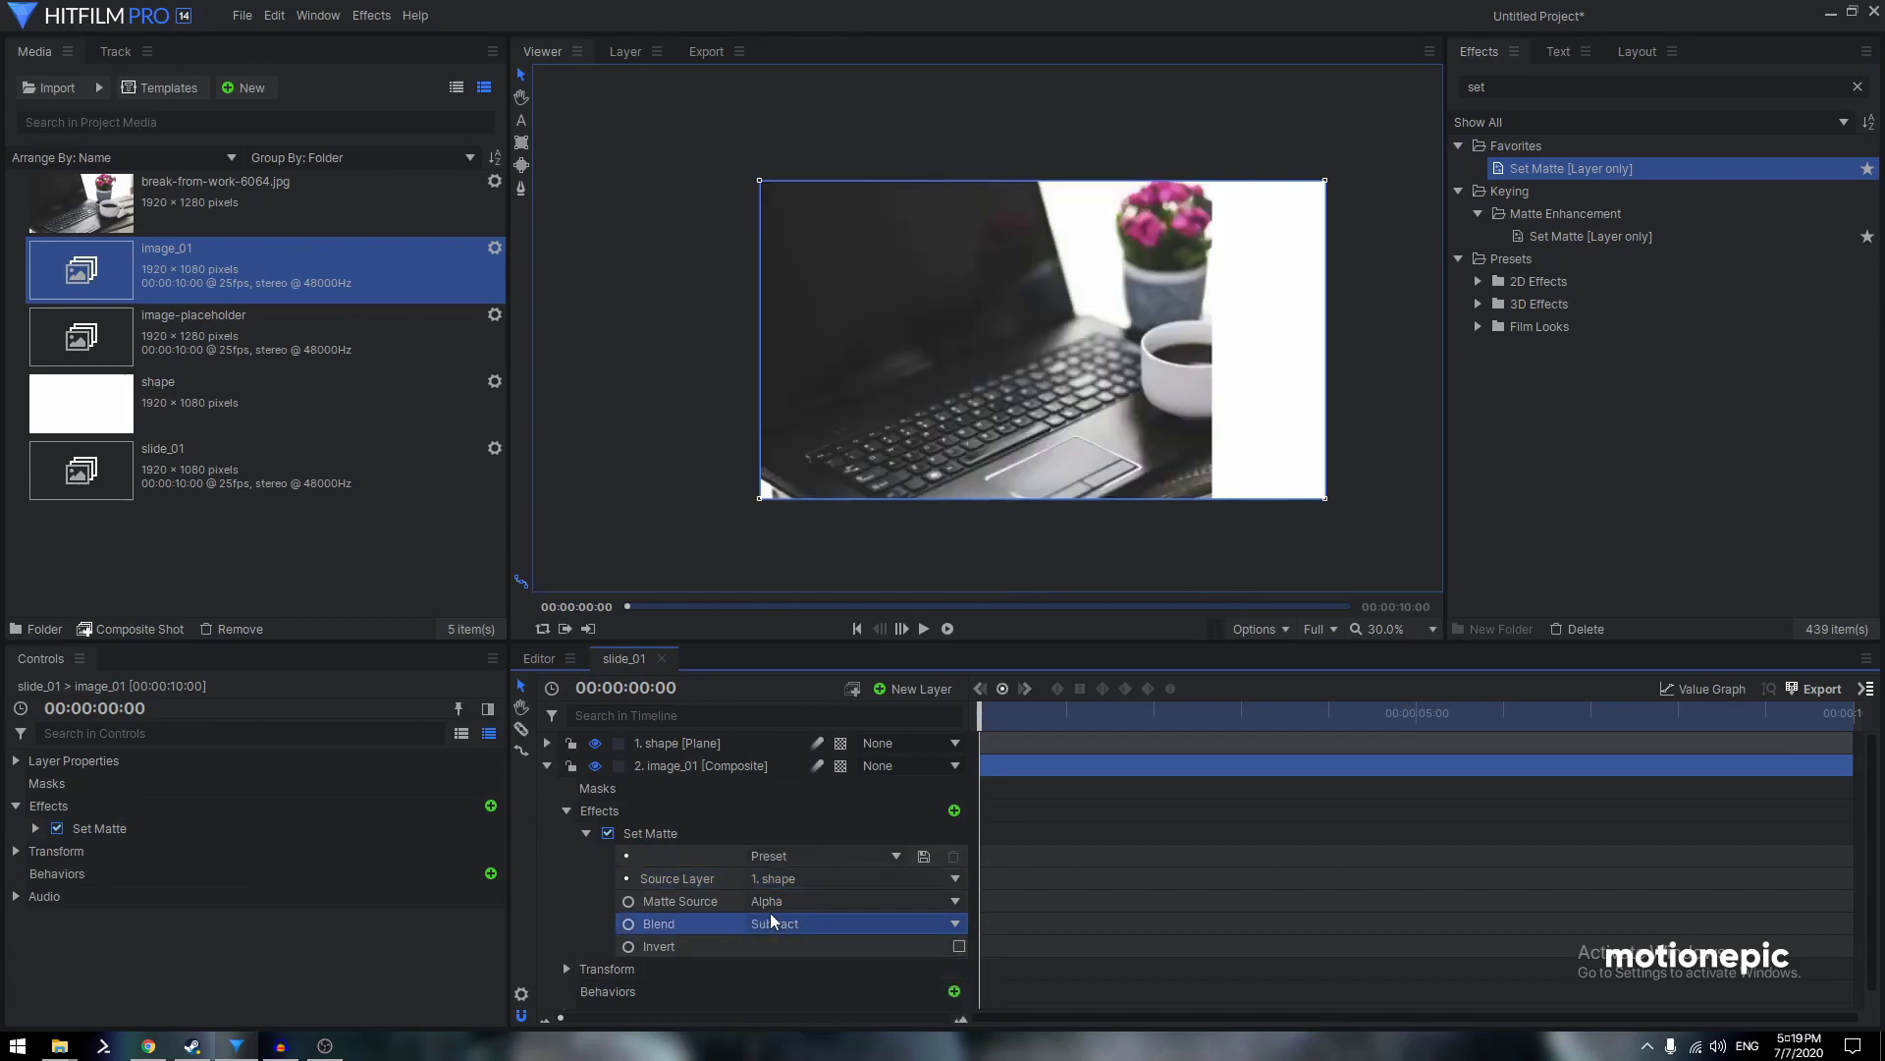
Invert the image_01 layer's Set Matte effect and hide the shape layer so the image shows only within the strip
left_click(959, 945)
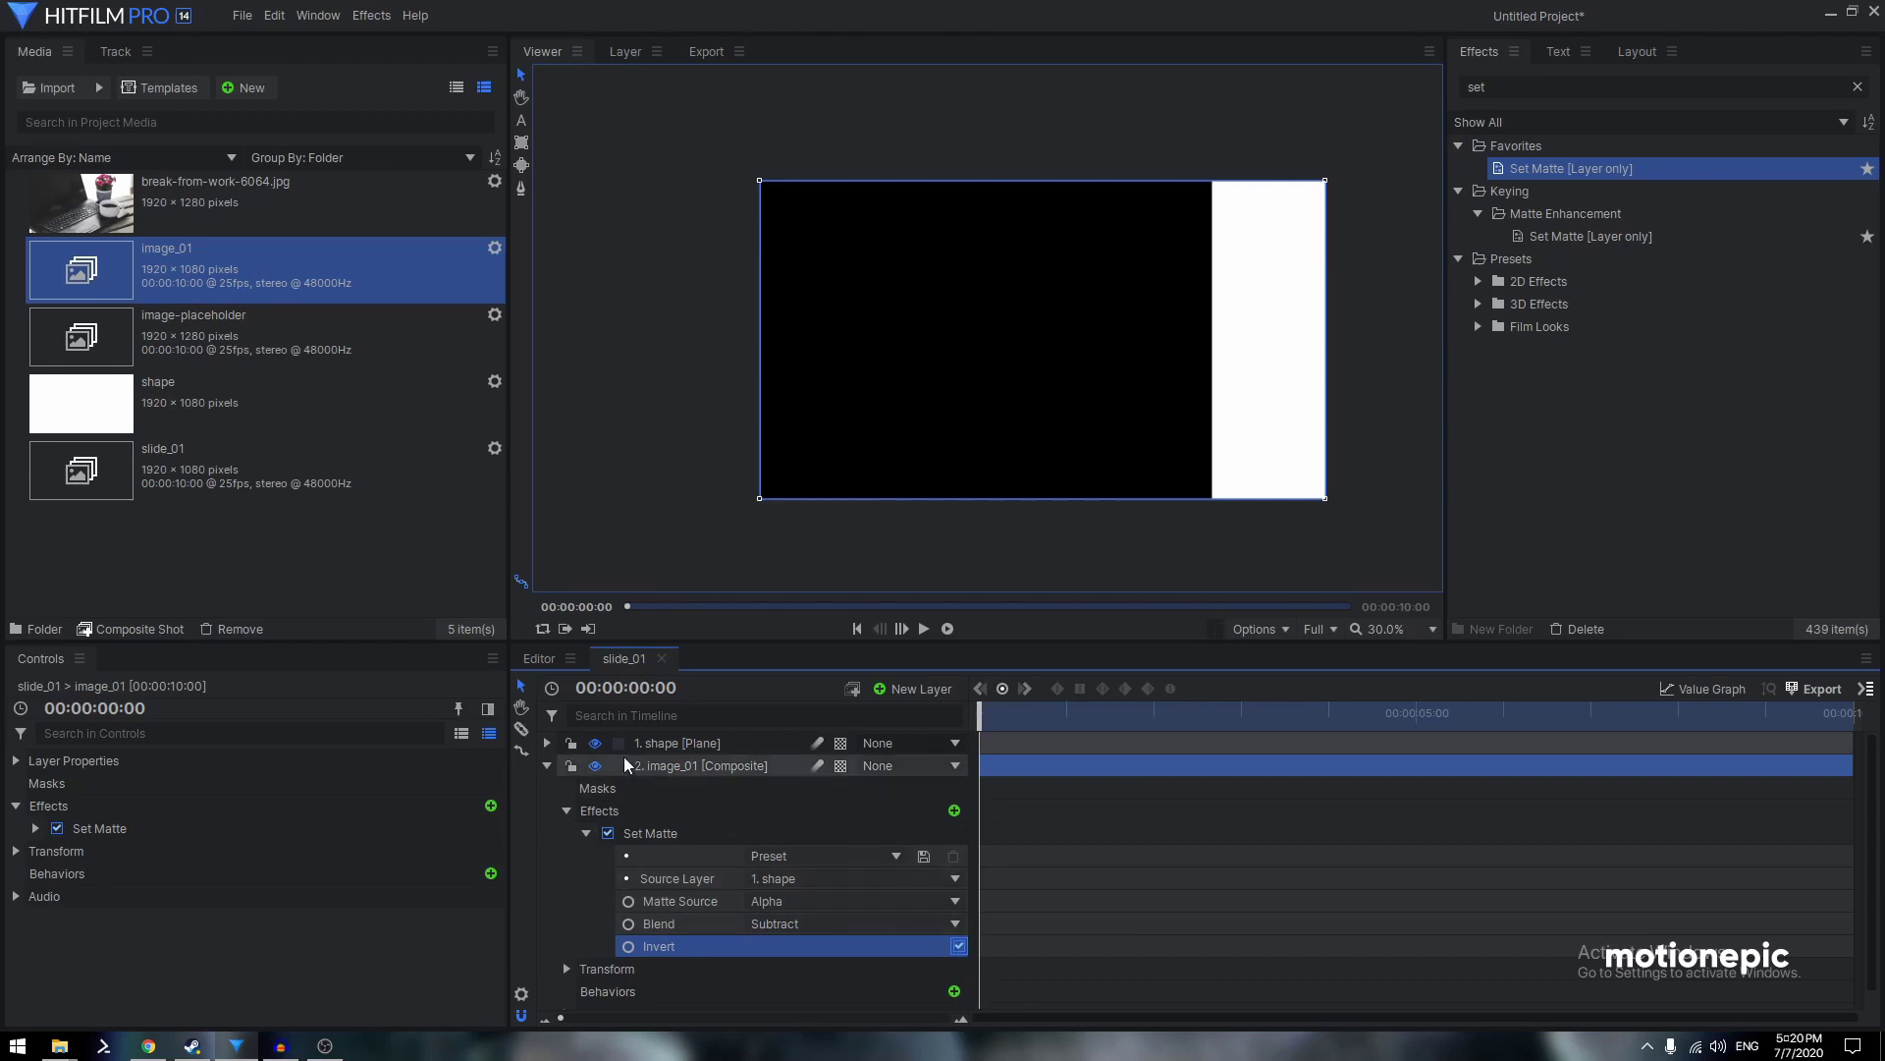
left_click(594, 746)
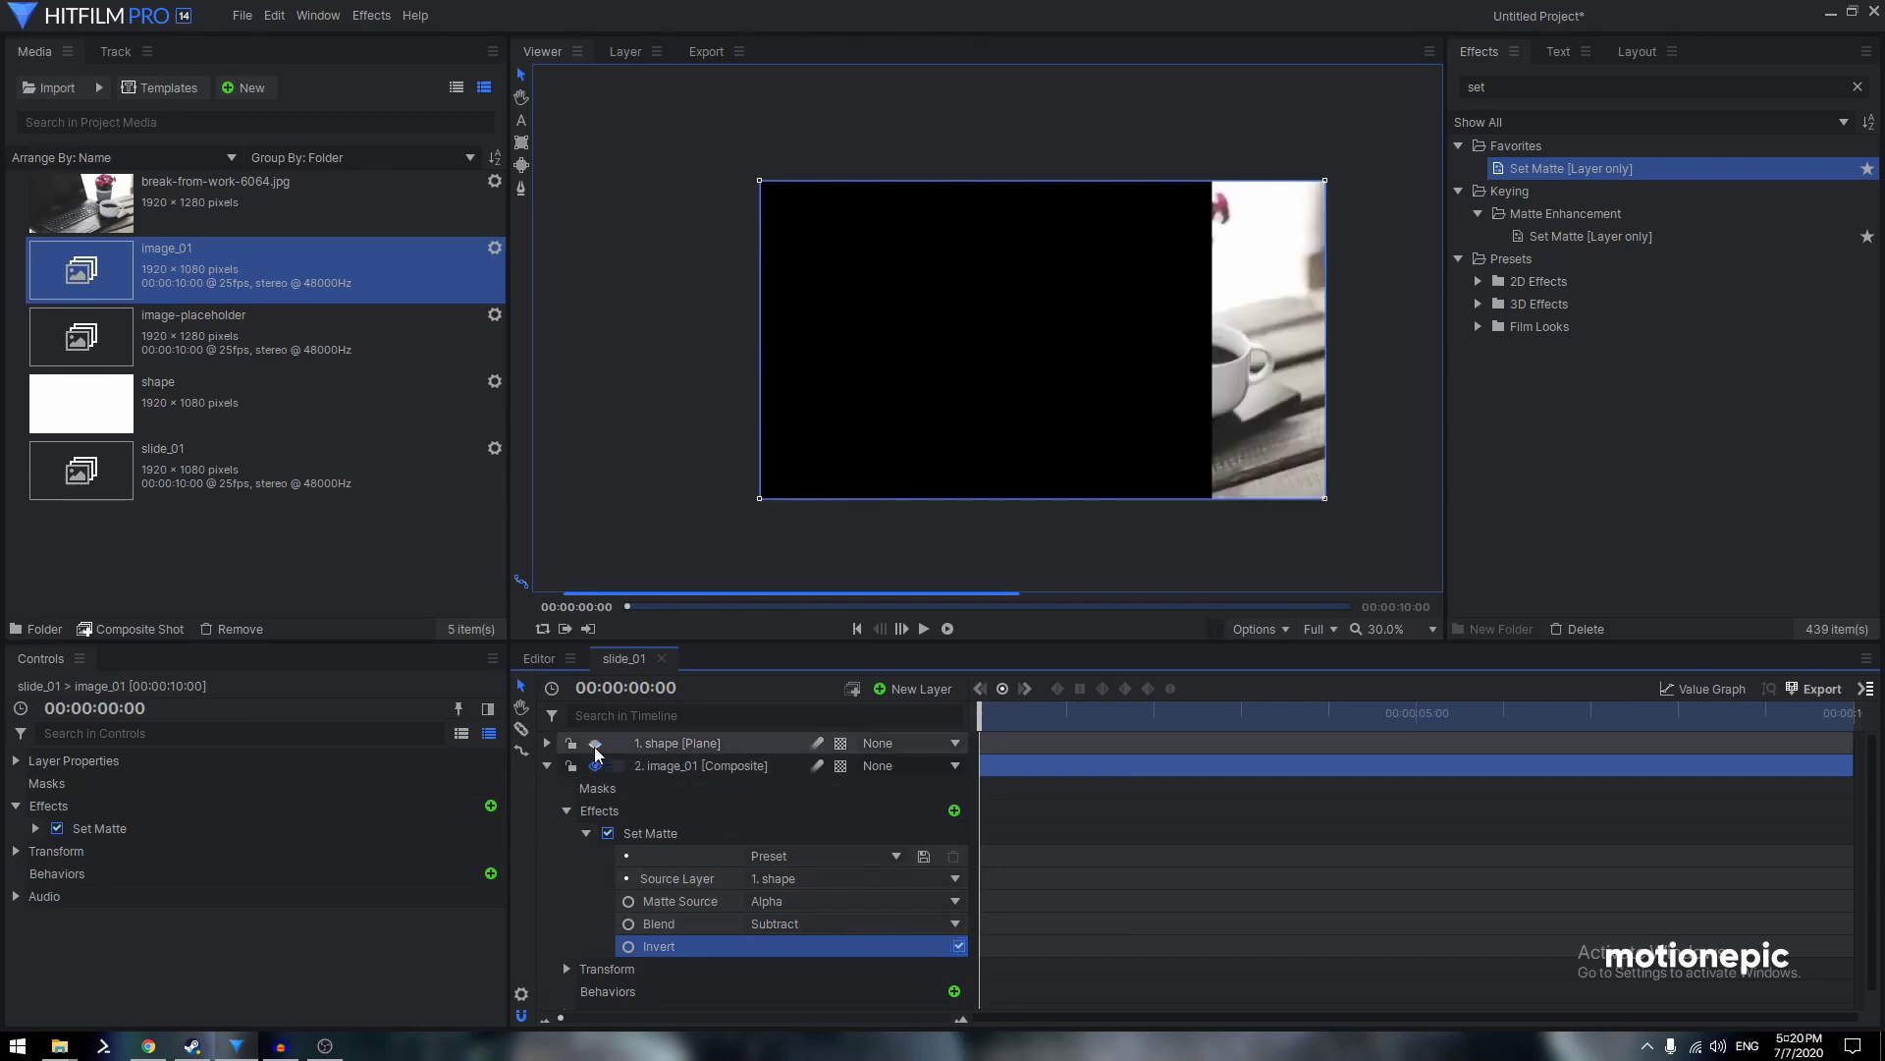
left_click(547, 766)
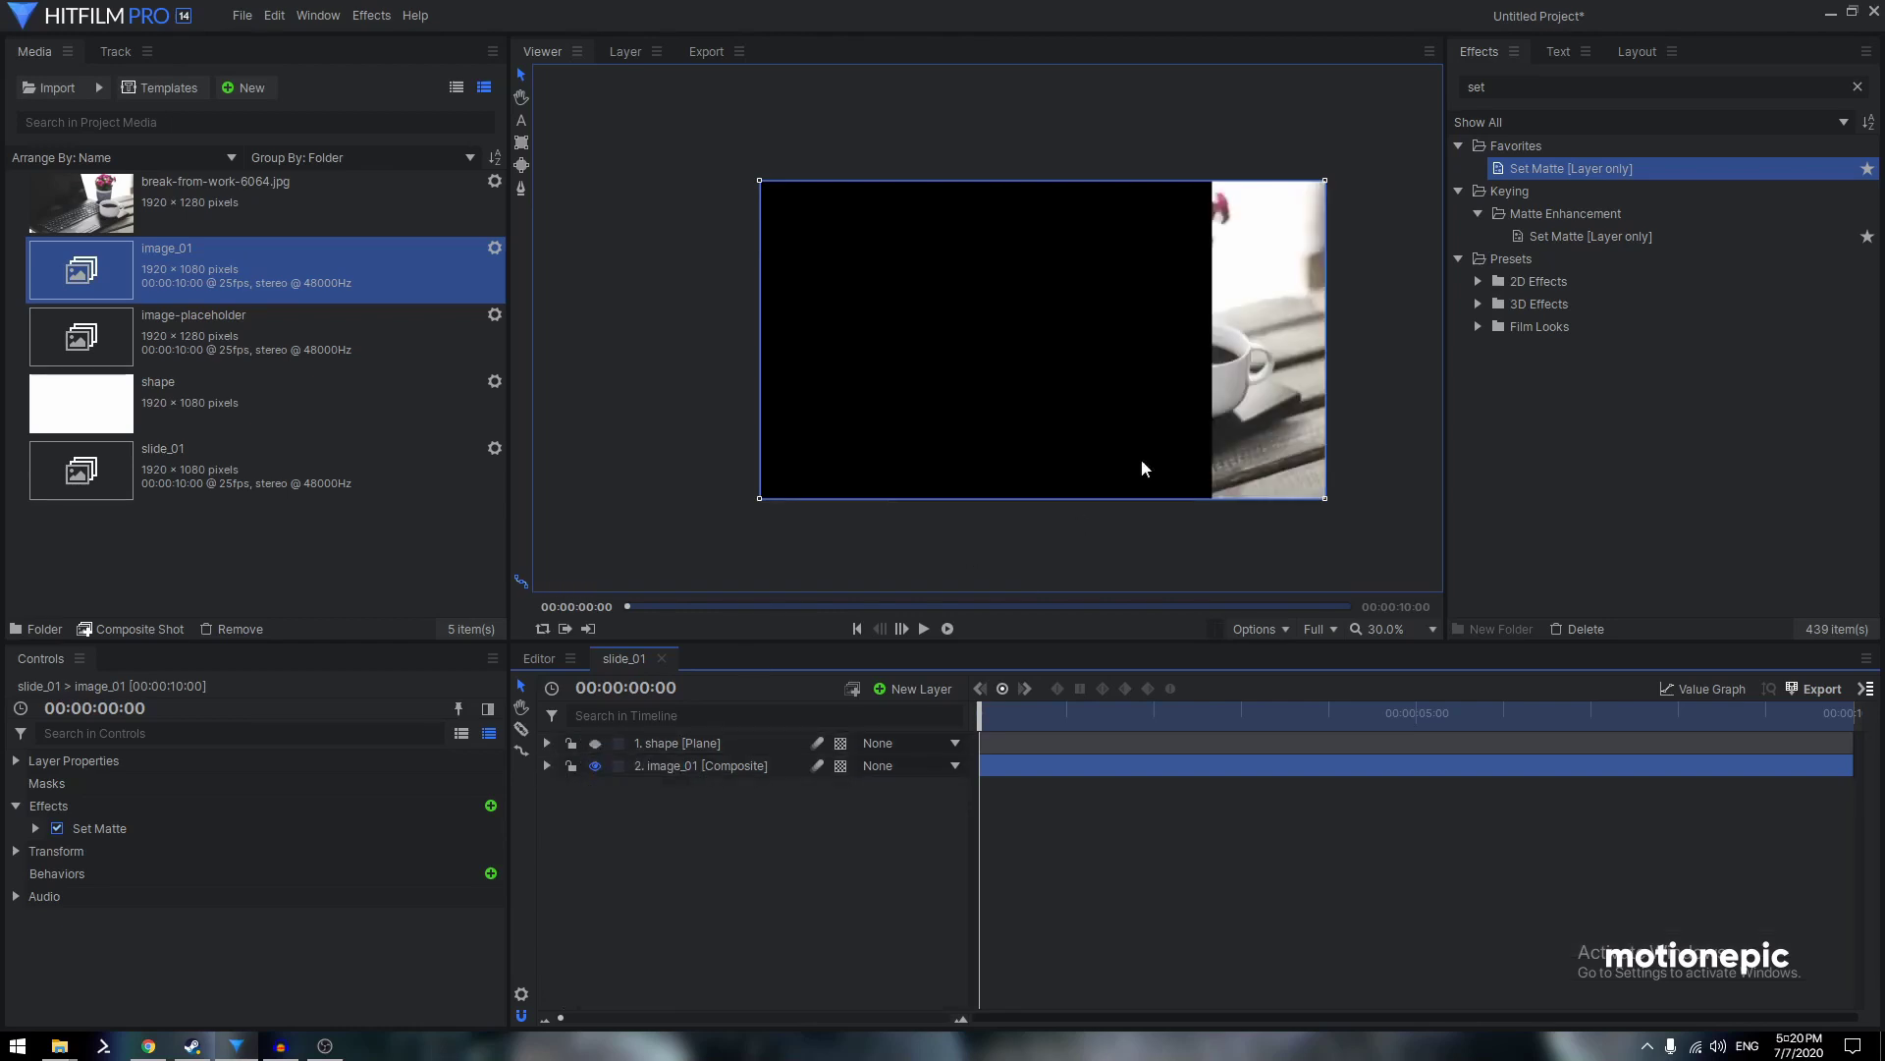
Duplicate the shape and image_01 layers together and move the duplicated strip left, directly beside the original strip
left_click_drag(639, 823, 695, 740)
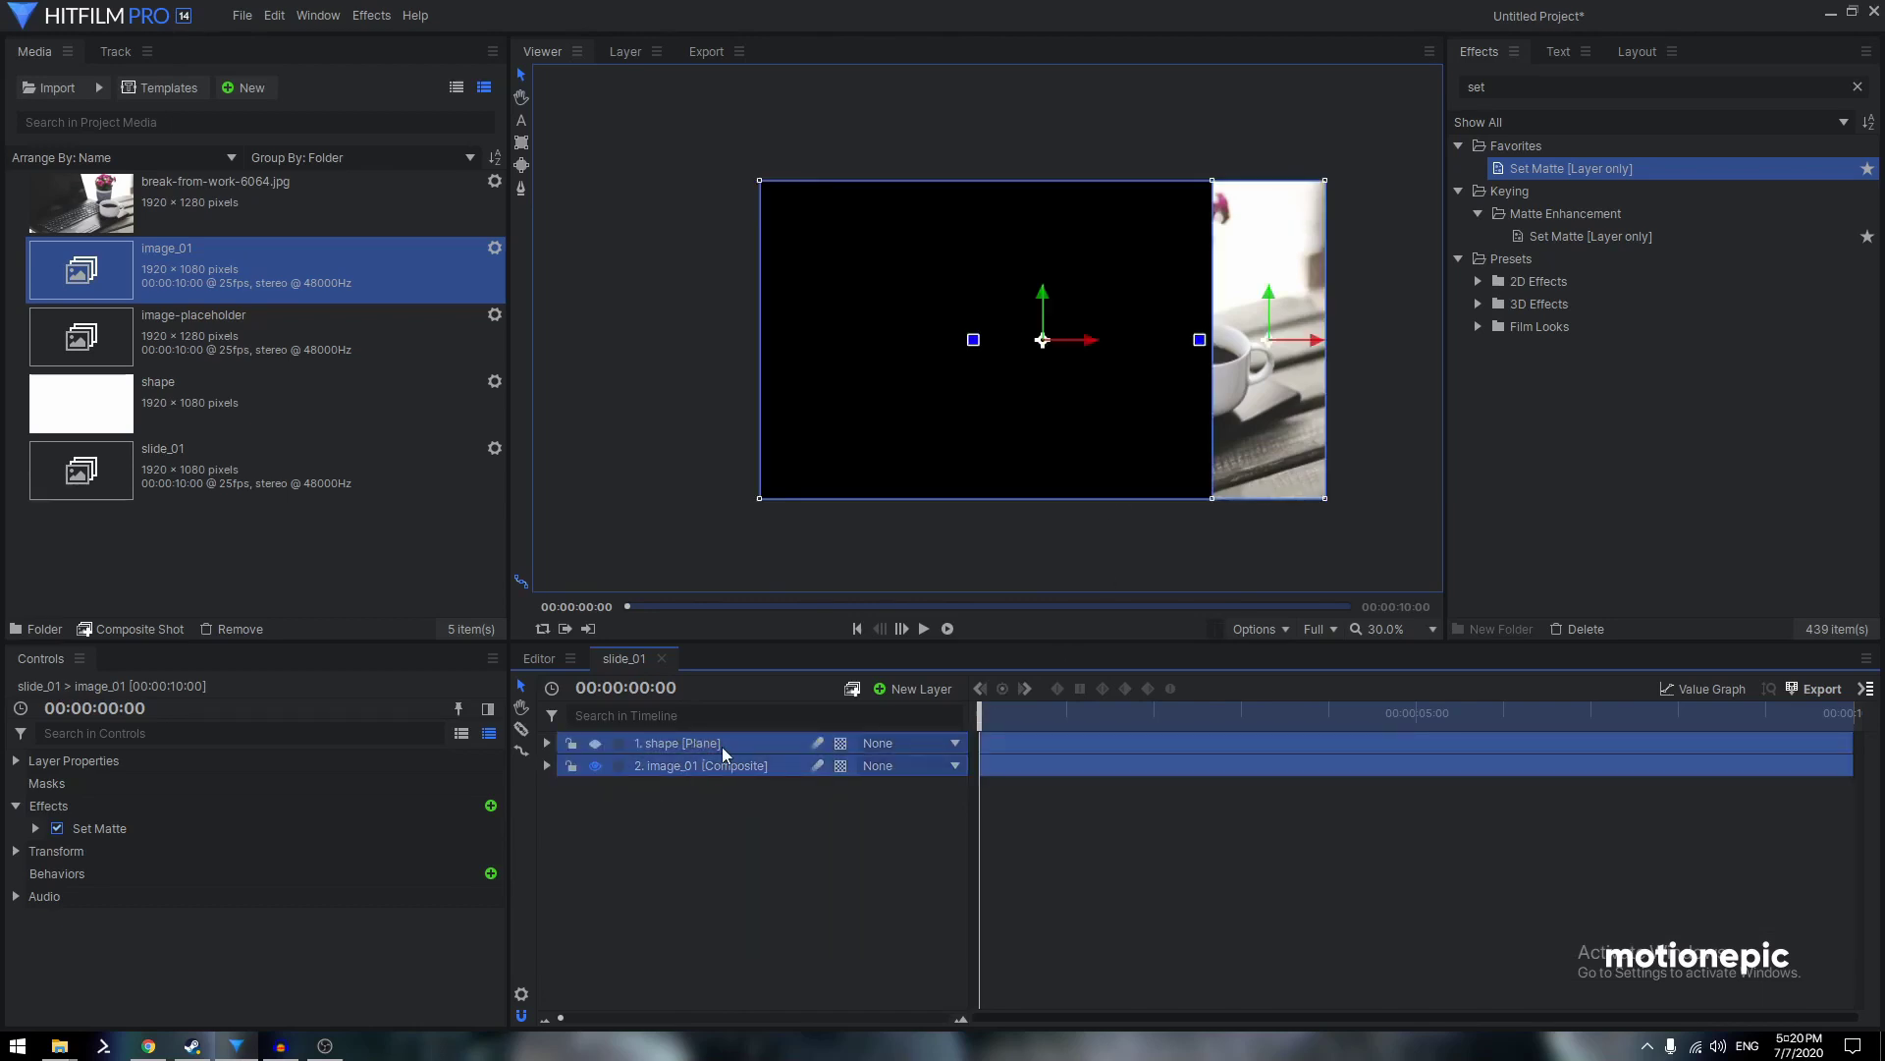
key("ctrl+d")
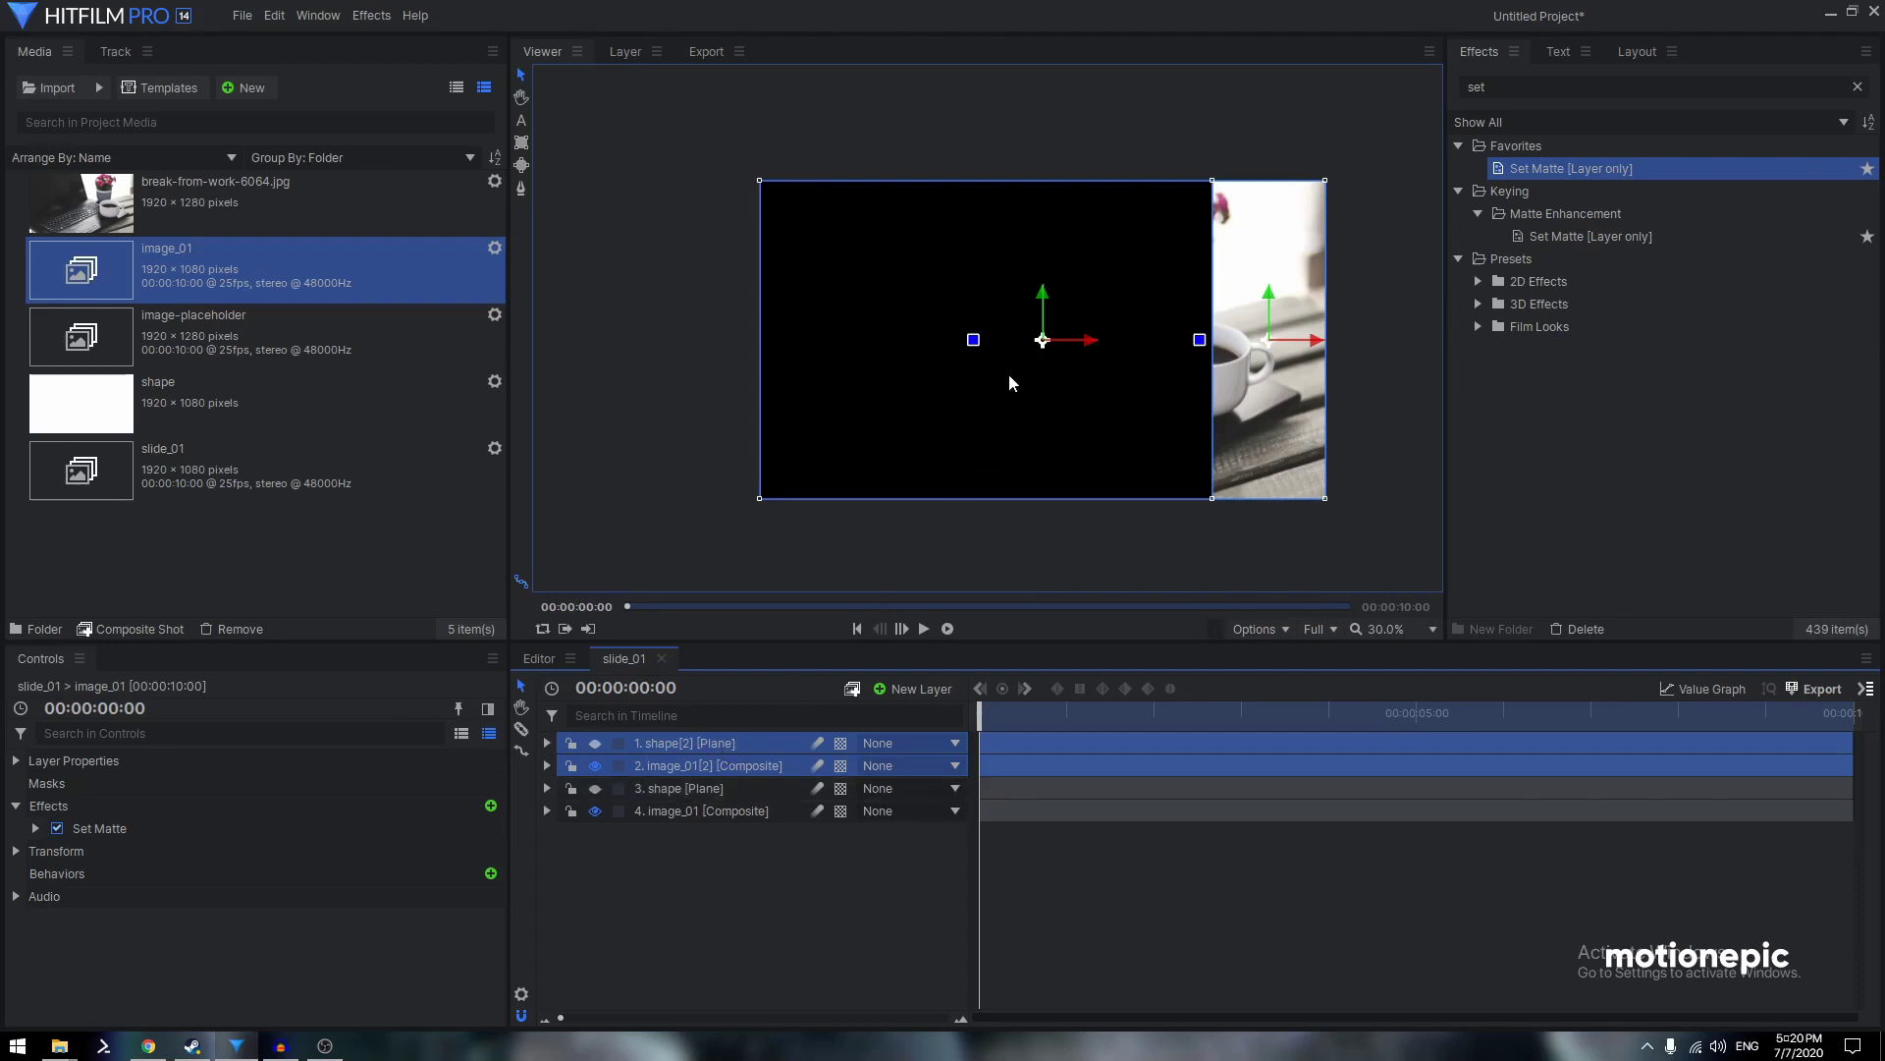
left_click(710, 744)
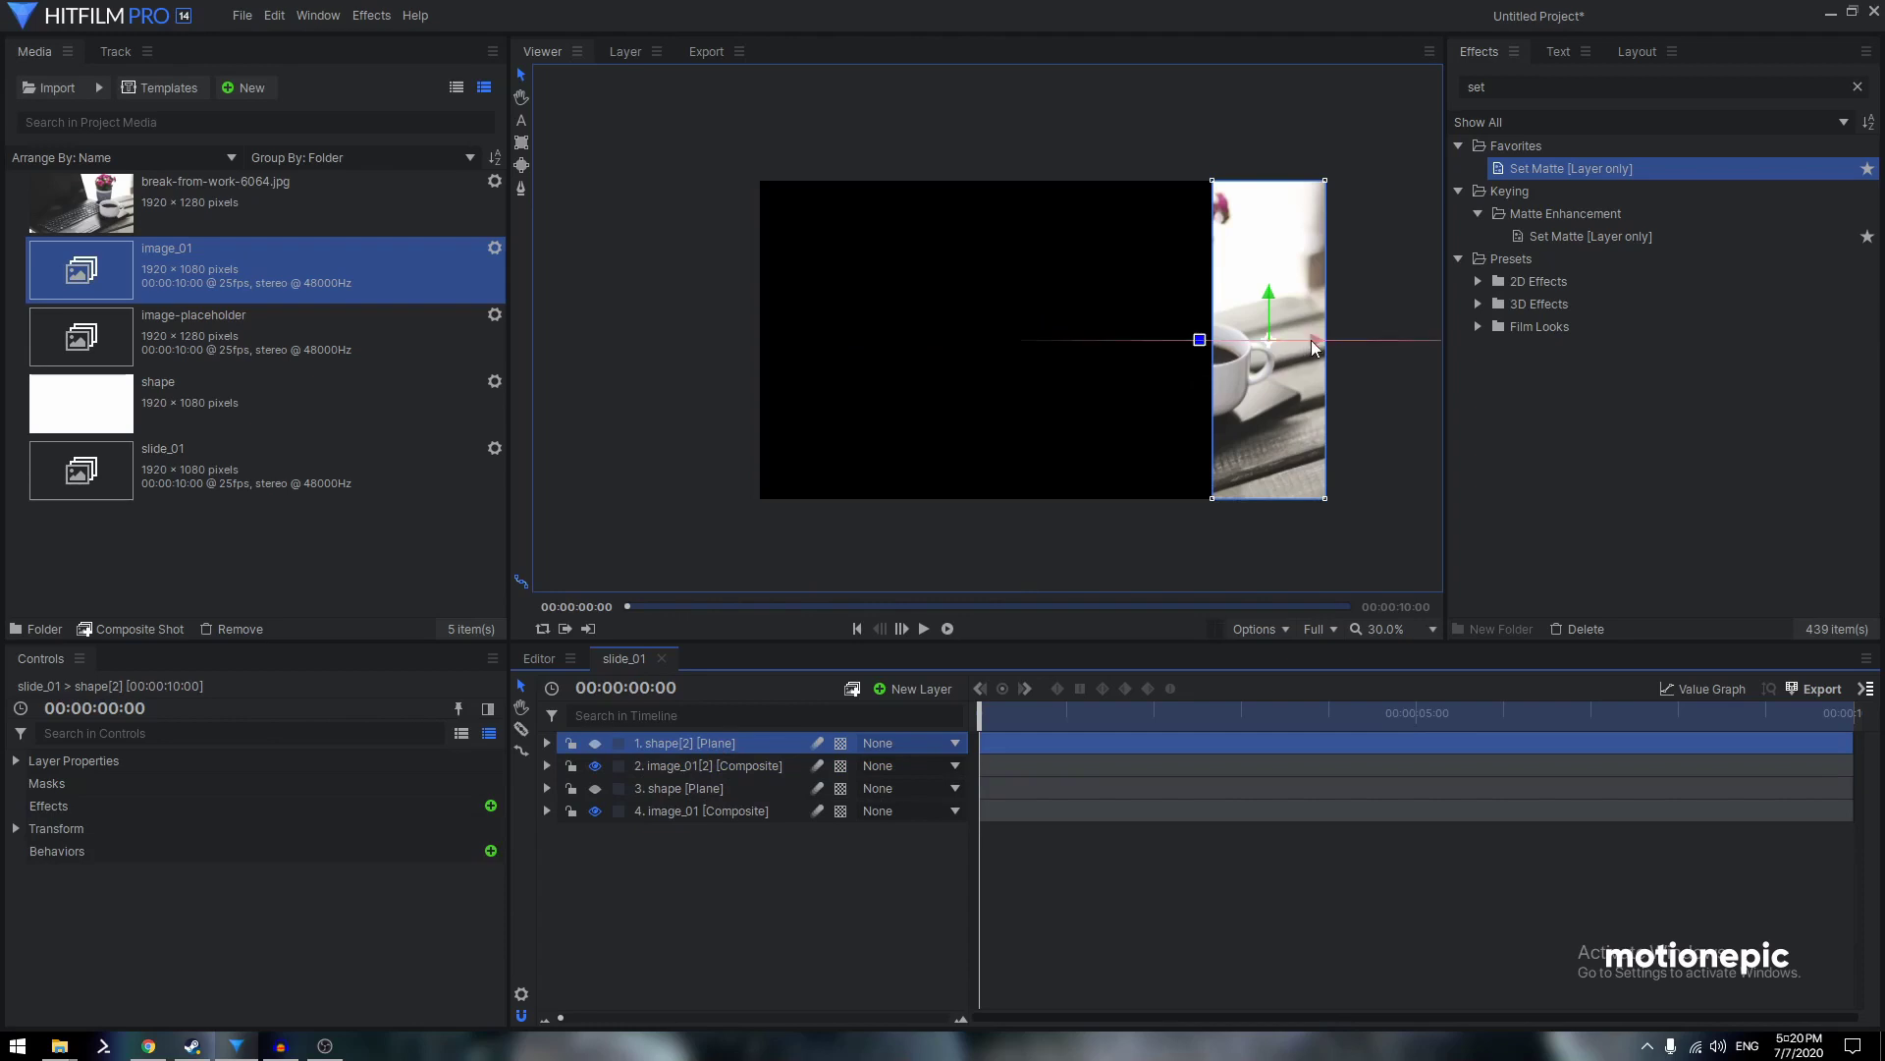
left_click_drag(1311, 340, 1206, 341)
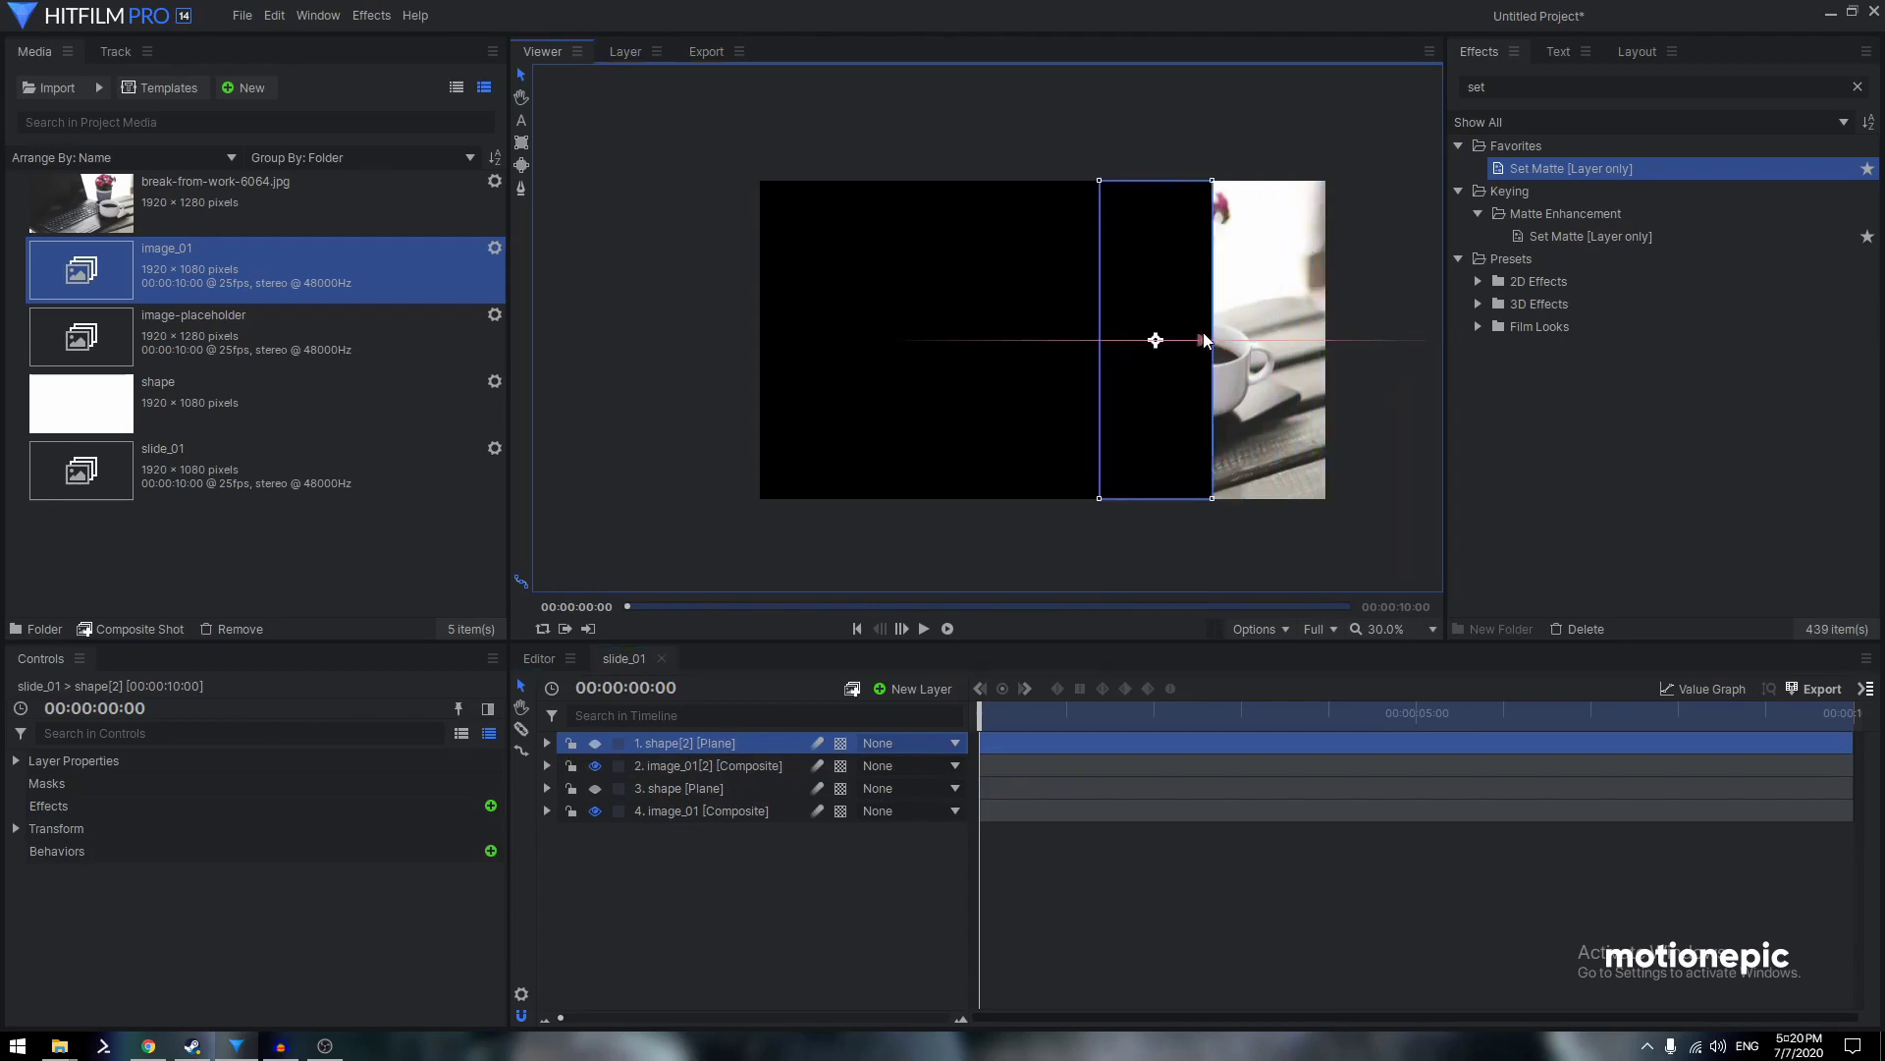
Set the source layer of the Set Matte effect on image_01[2] to shape[2]
left_click(674, 772)
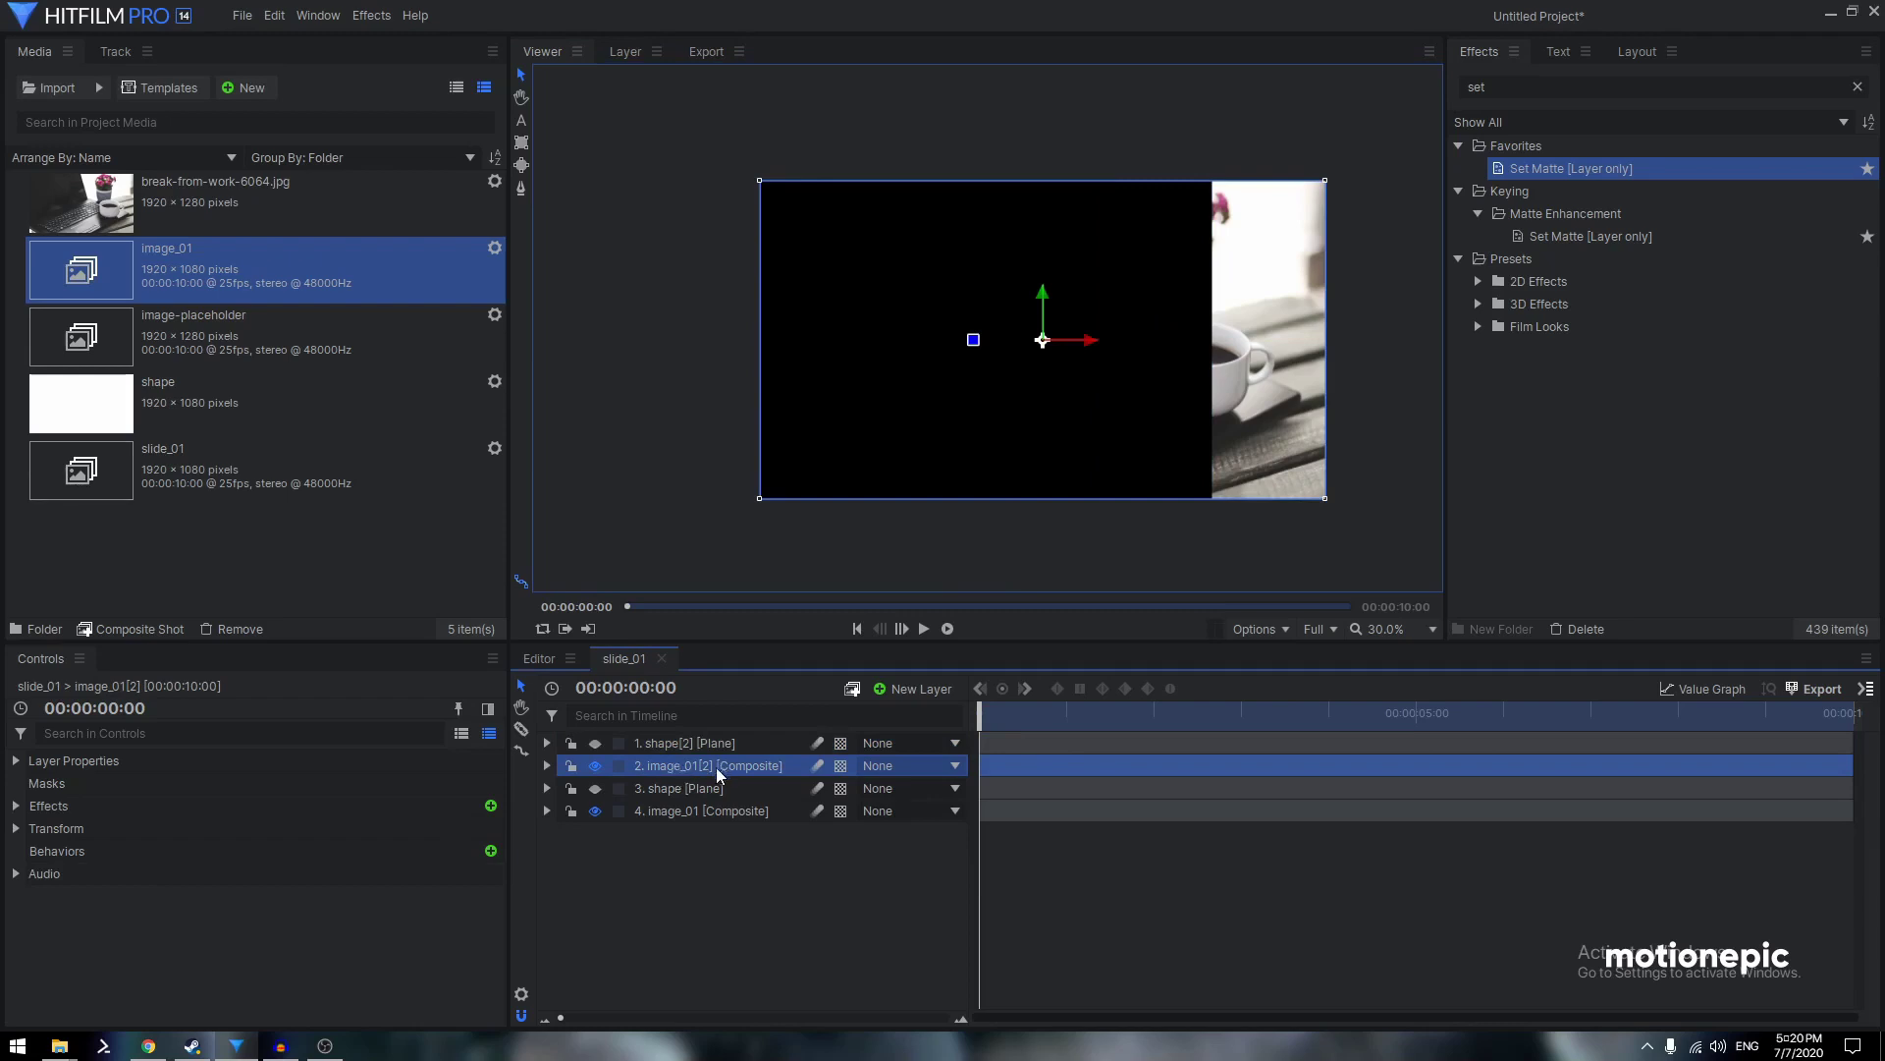
left_click(546, 767)
left_click(567, 809)
left_click(587, 833)
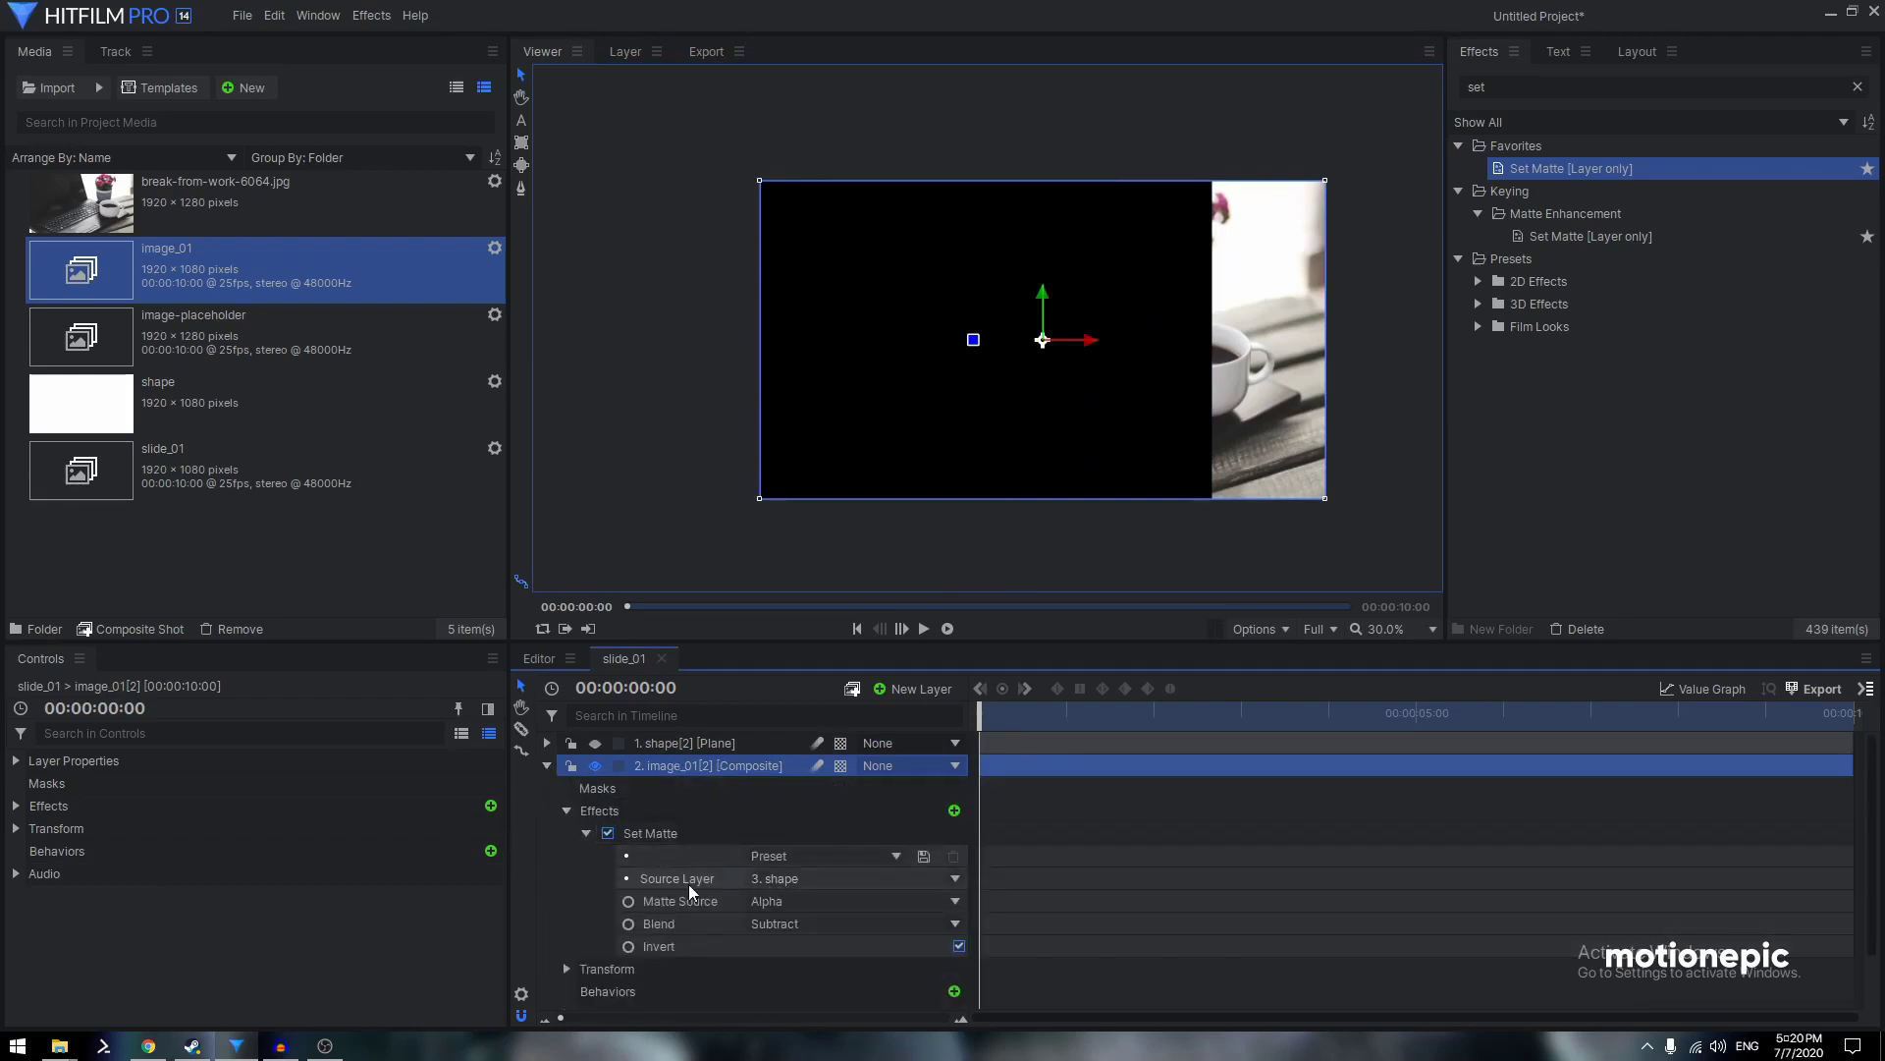
left_click(786, 882)
left_click(797, 938)
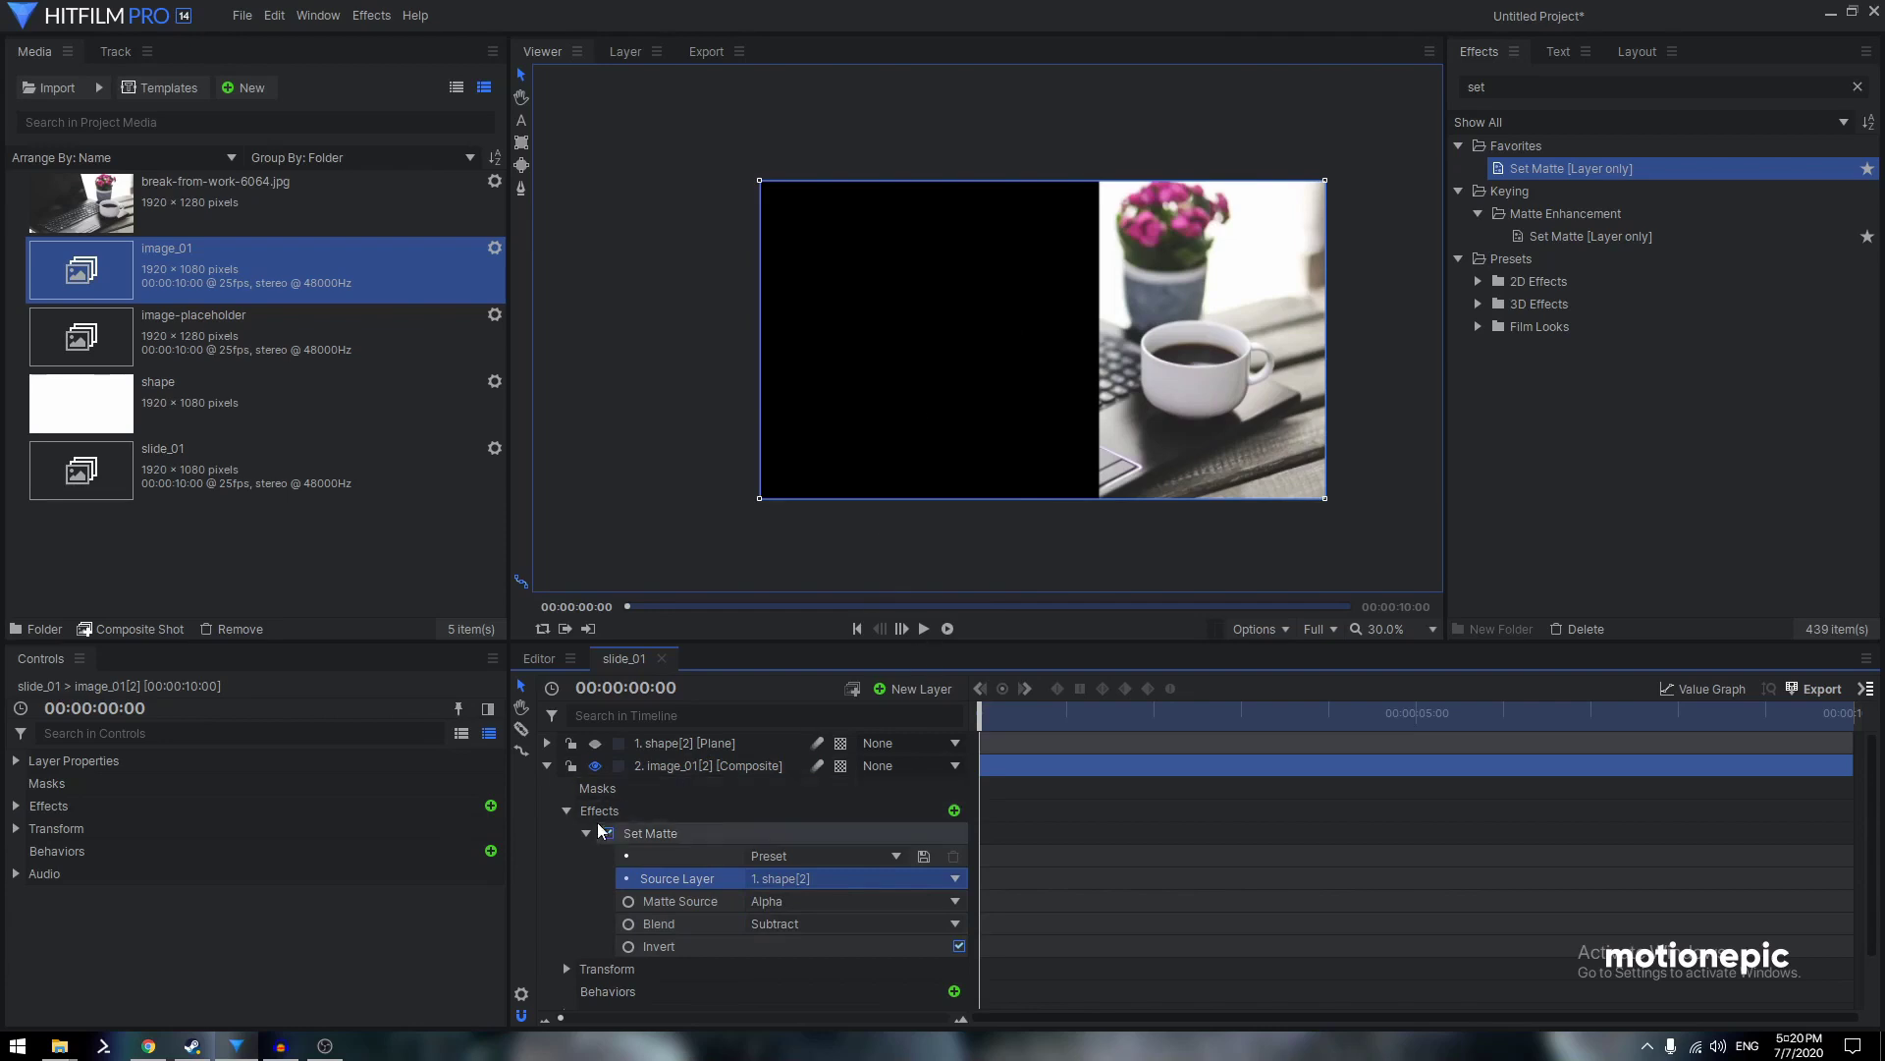
Fine-tune the shape[2] strip's X position to 385 so it meets the first strip without a gap
left_click(733, 768)
left_click(746, 743)
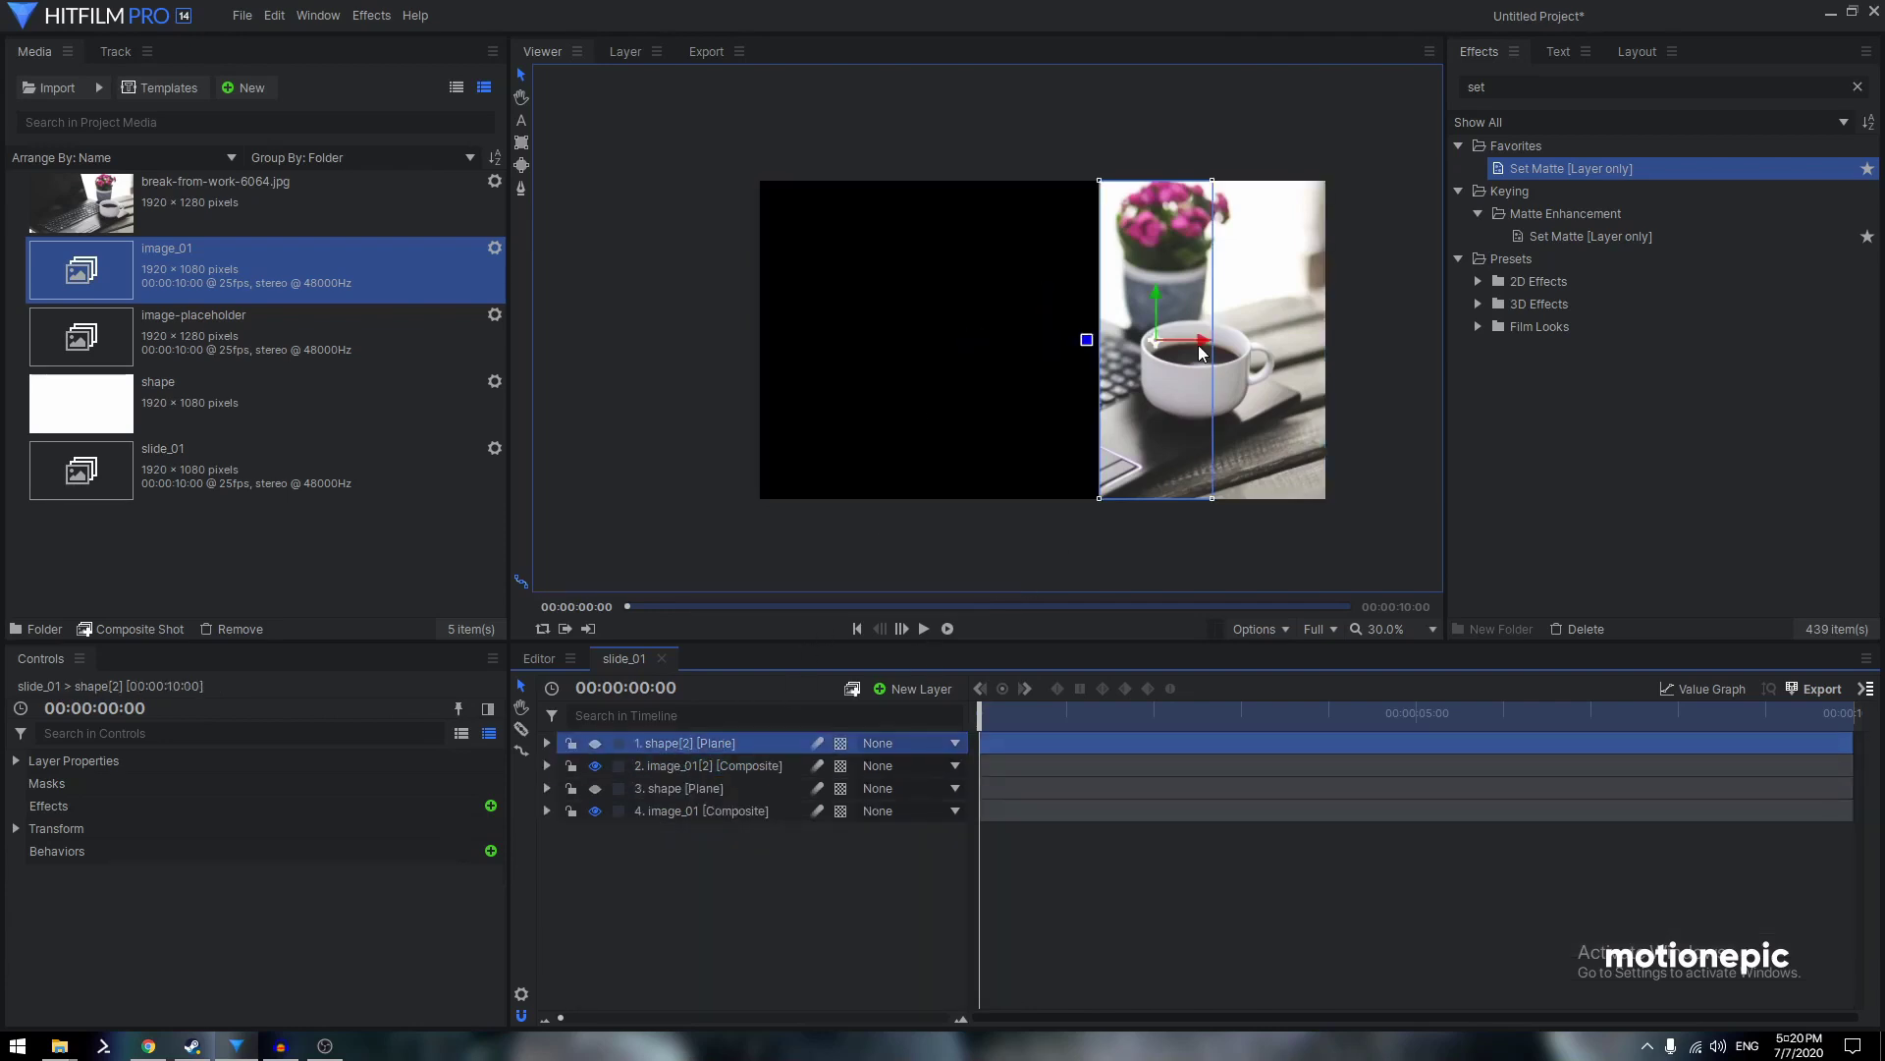
scroll(1206, 316, "up", 5)
scroll(1219, 344, "down", 4)
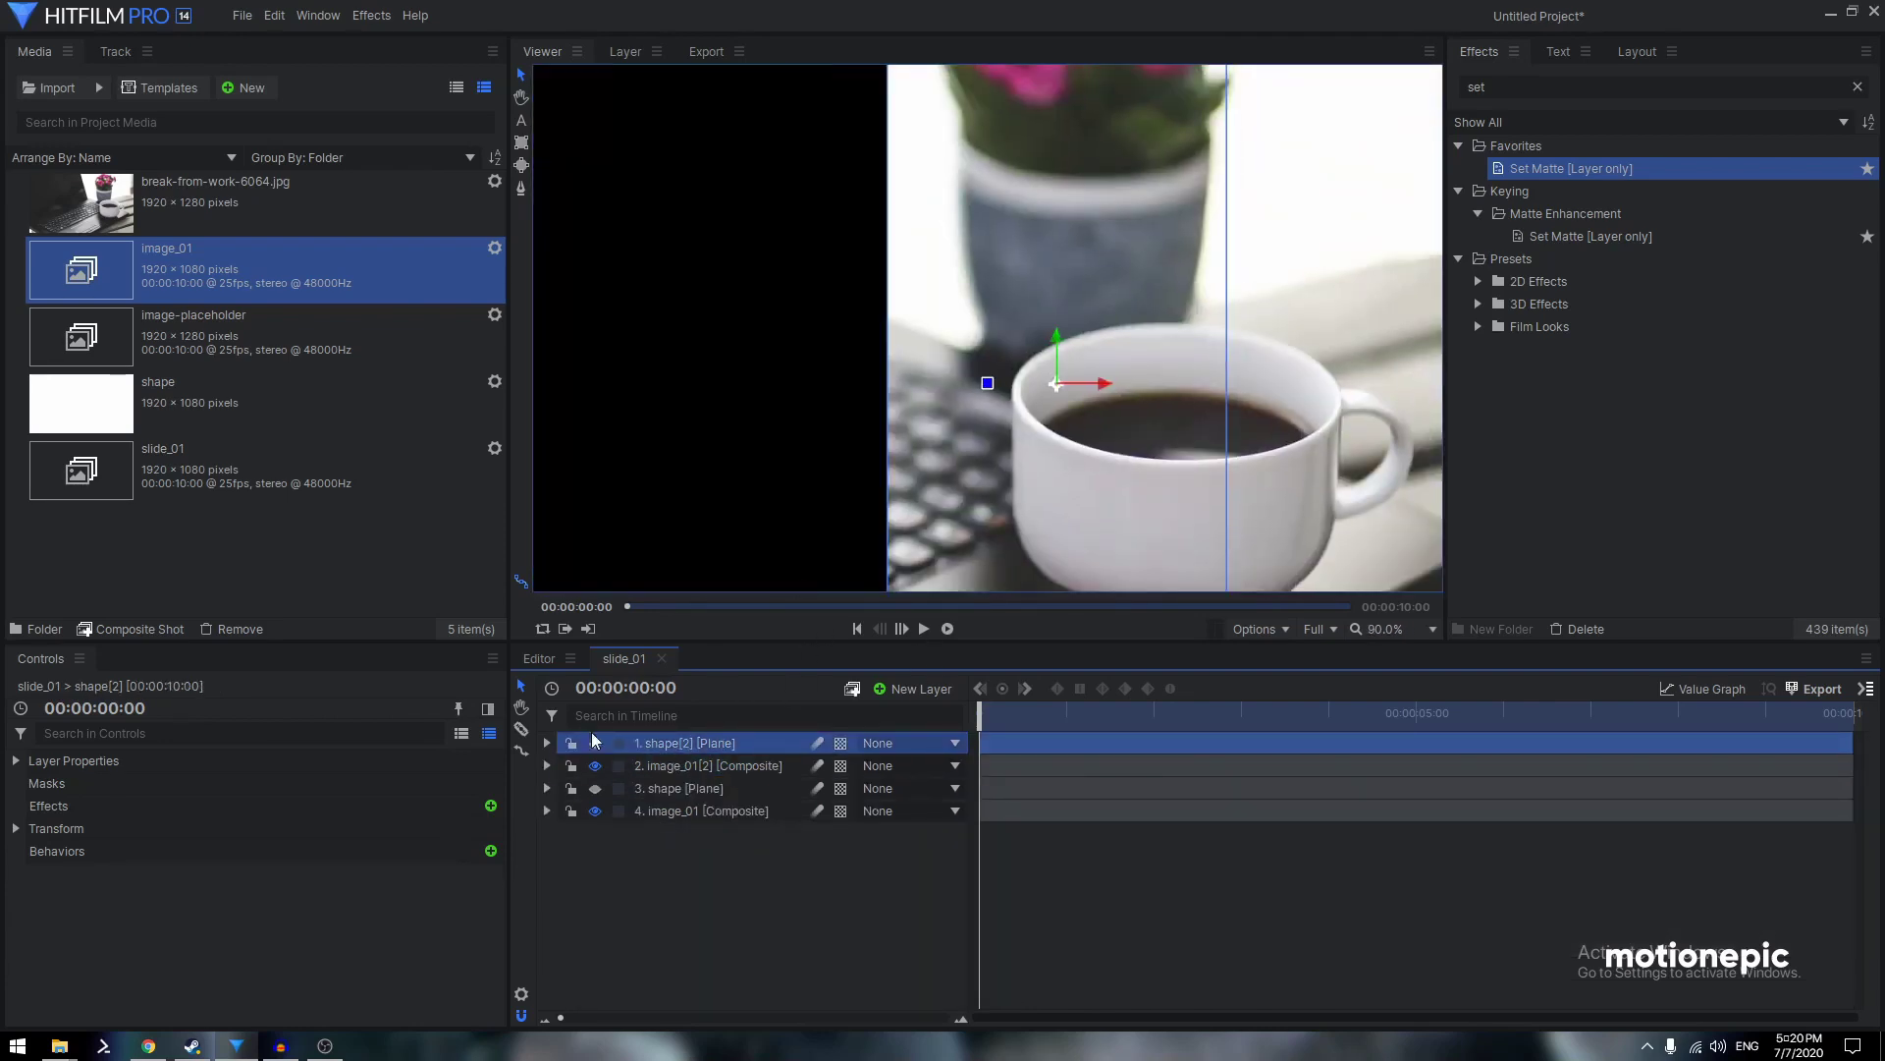
left_click(547, 742)
left_click(567, 810)
left_click(916, 878)
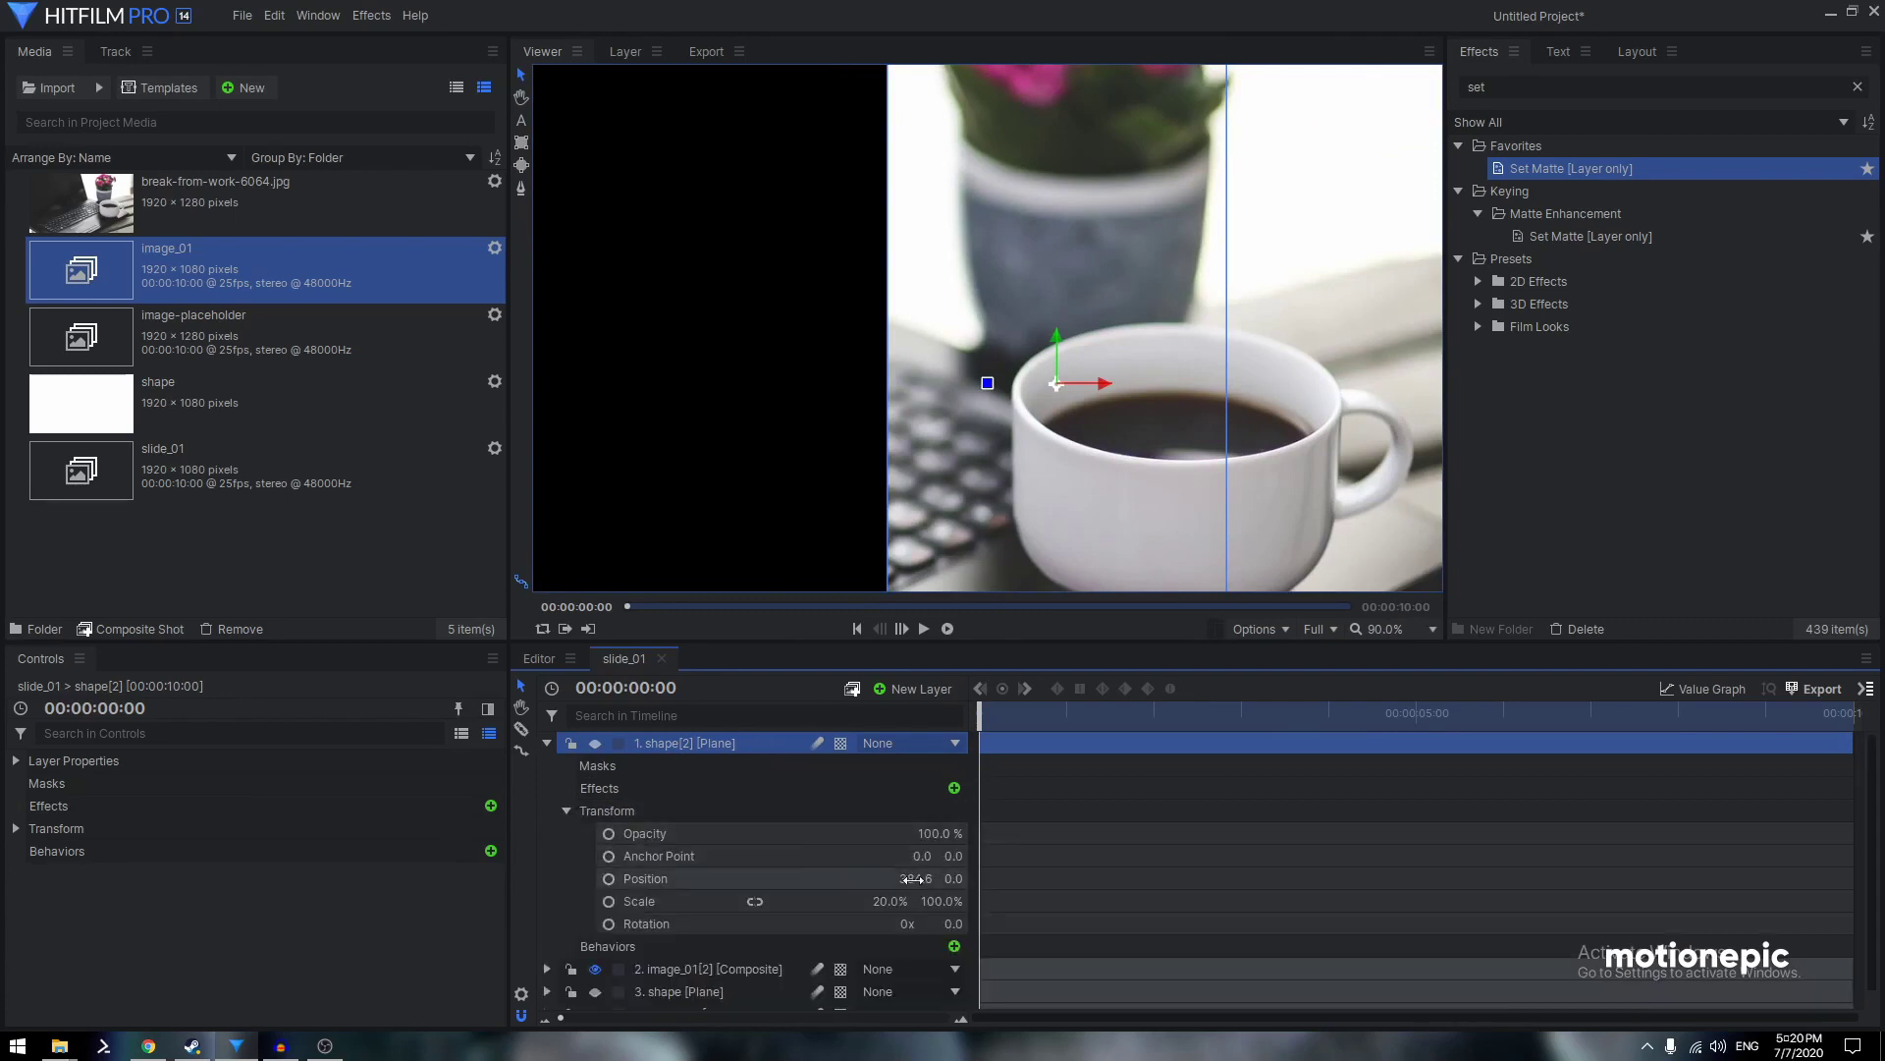
type("376.6")
key("Return")
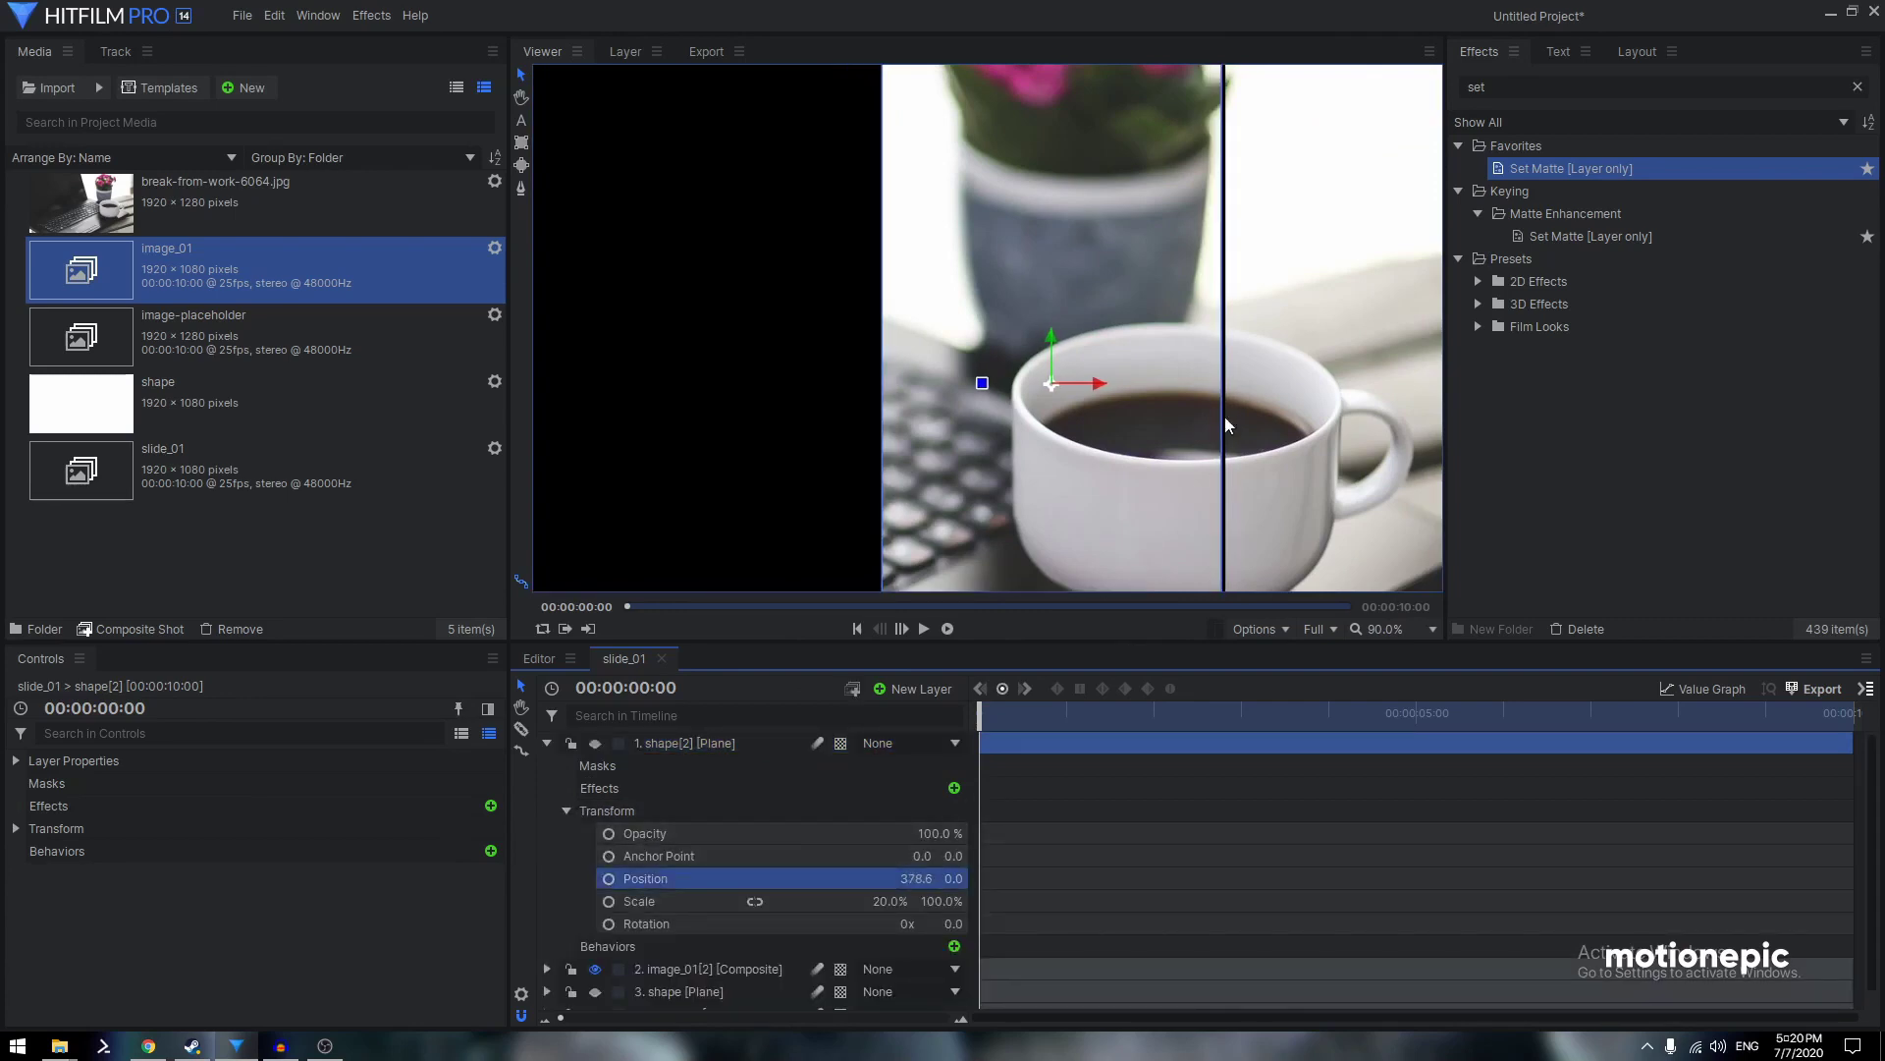
scroll(1224, 416, "up", 3)
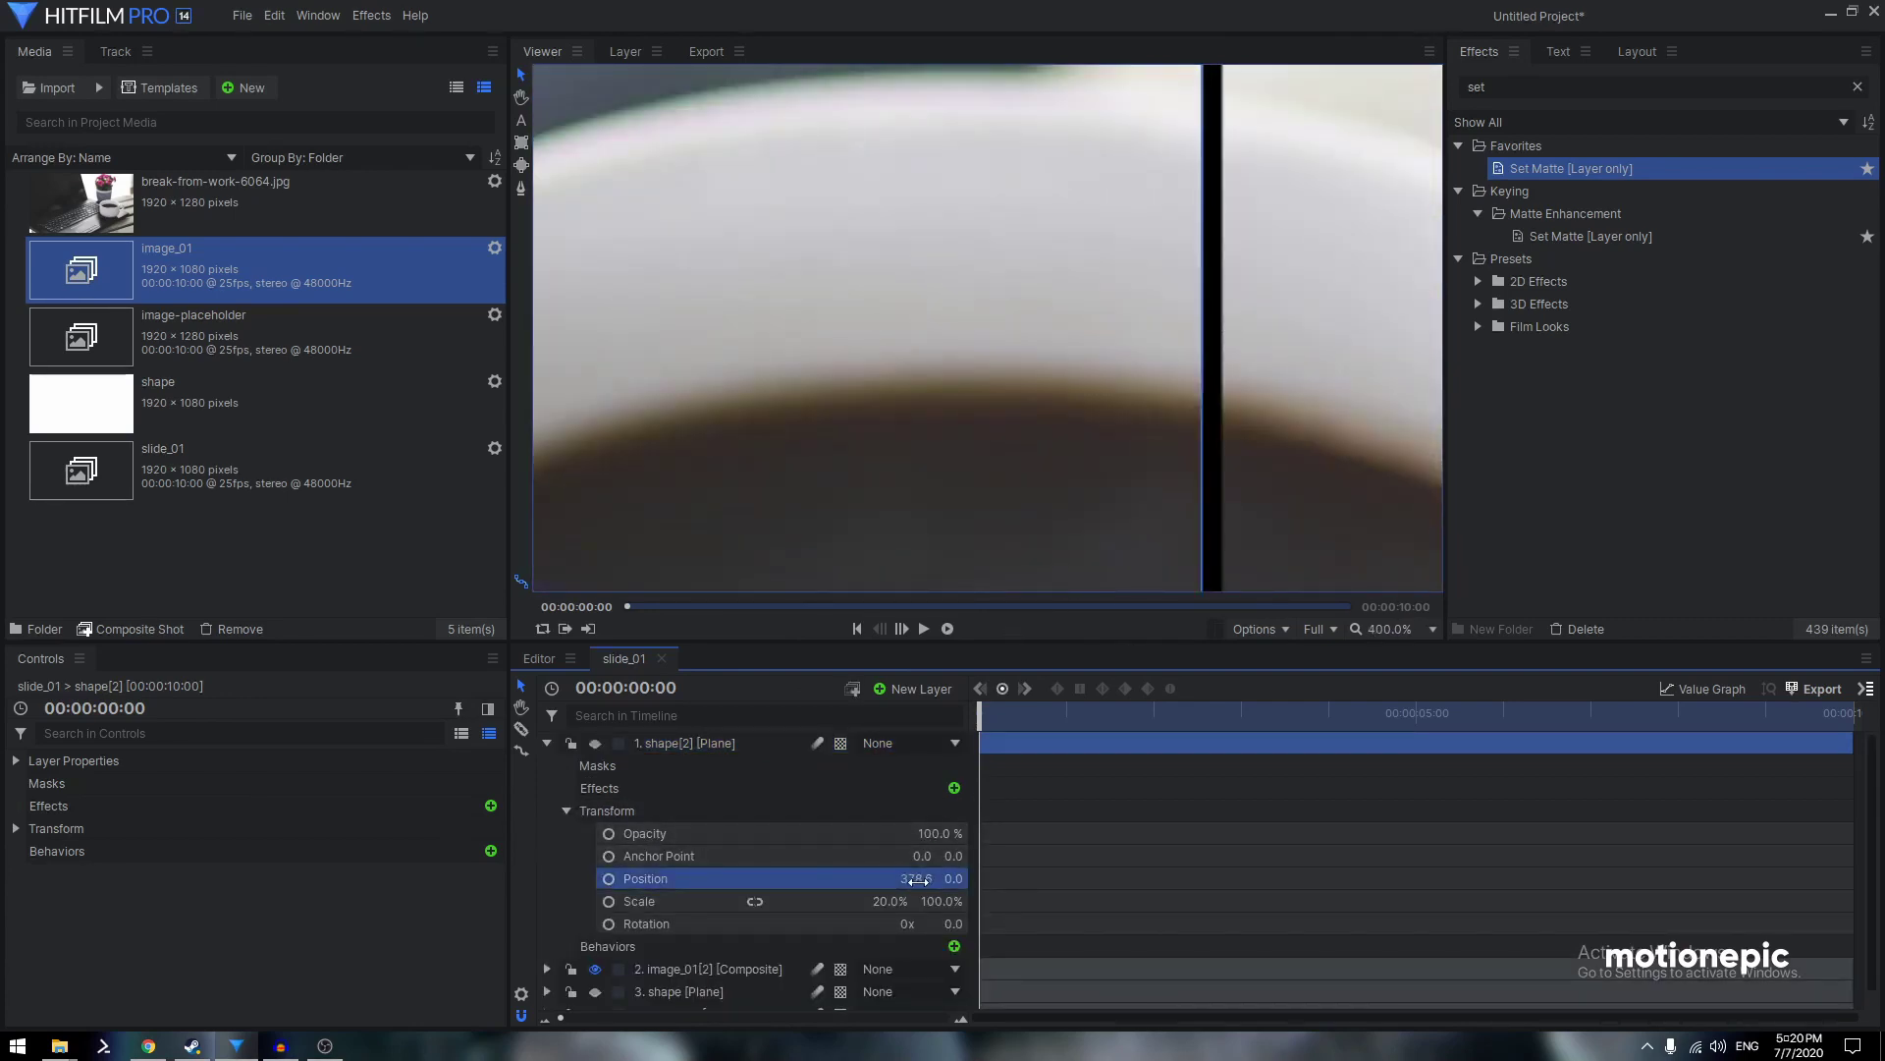
left_click_drag(916, 878, 916, 880)
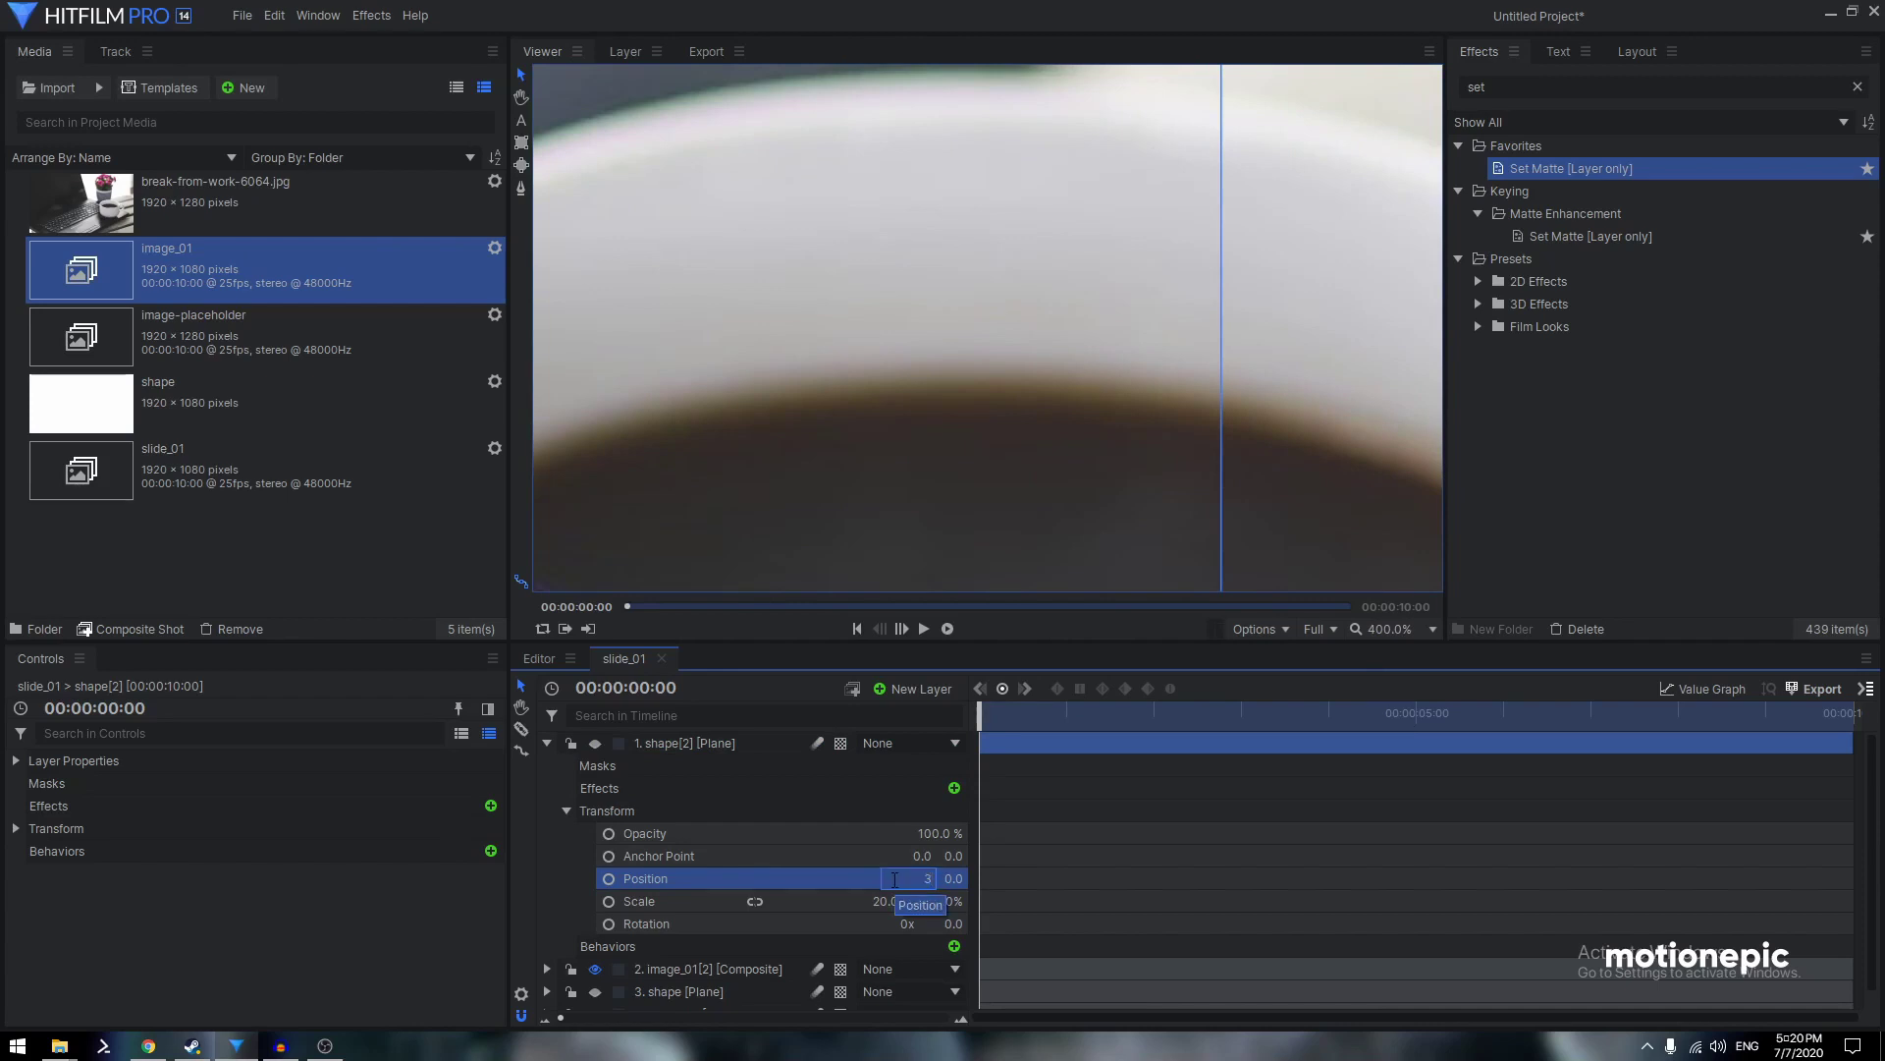
key("Return")
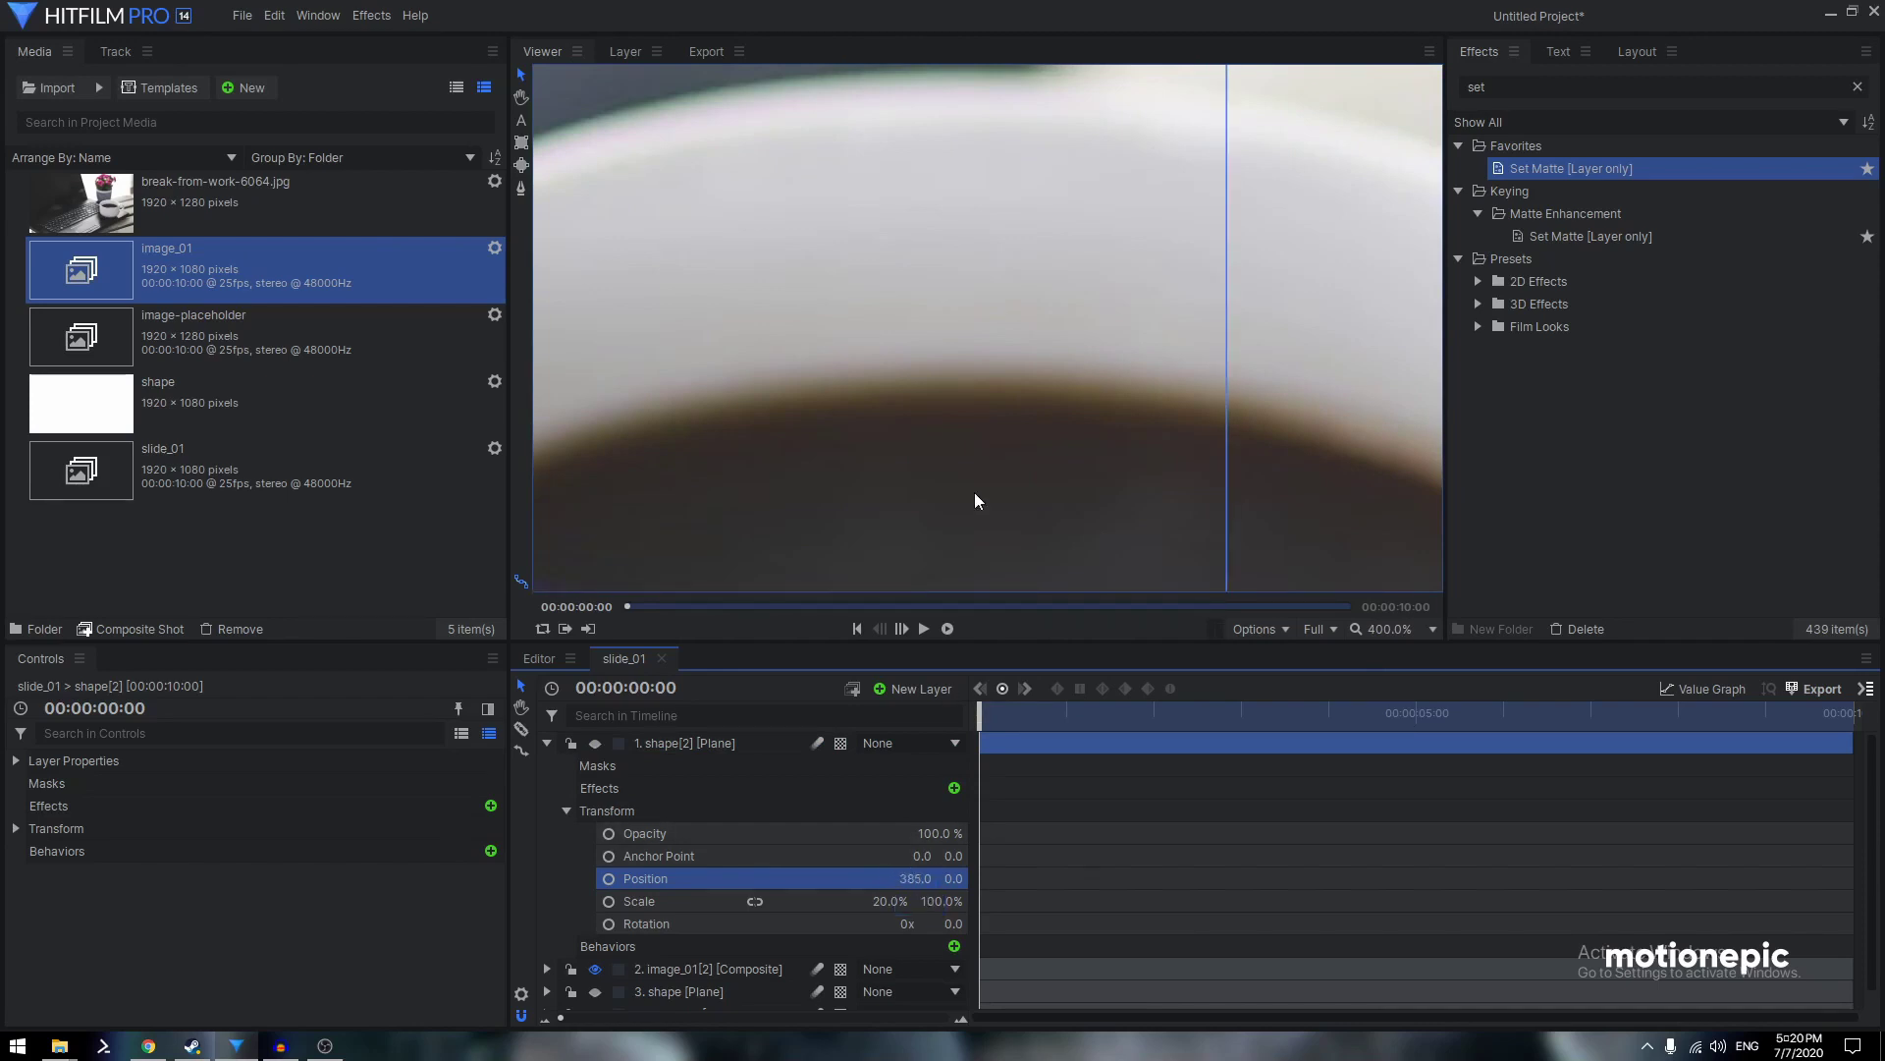
scroll(974, 492, "down", 5)
scroll(937, 425, "down", 2)
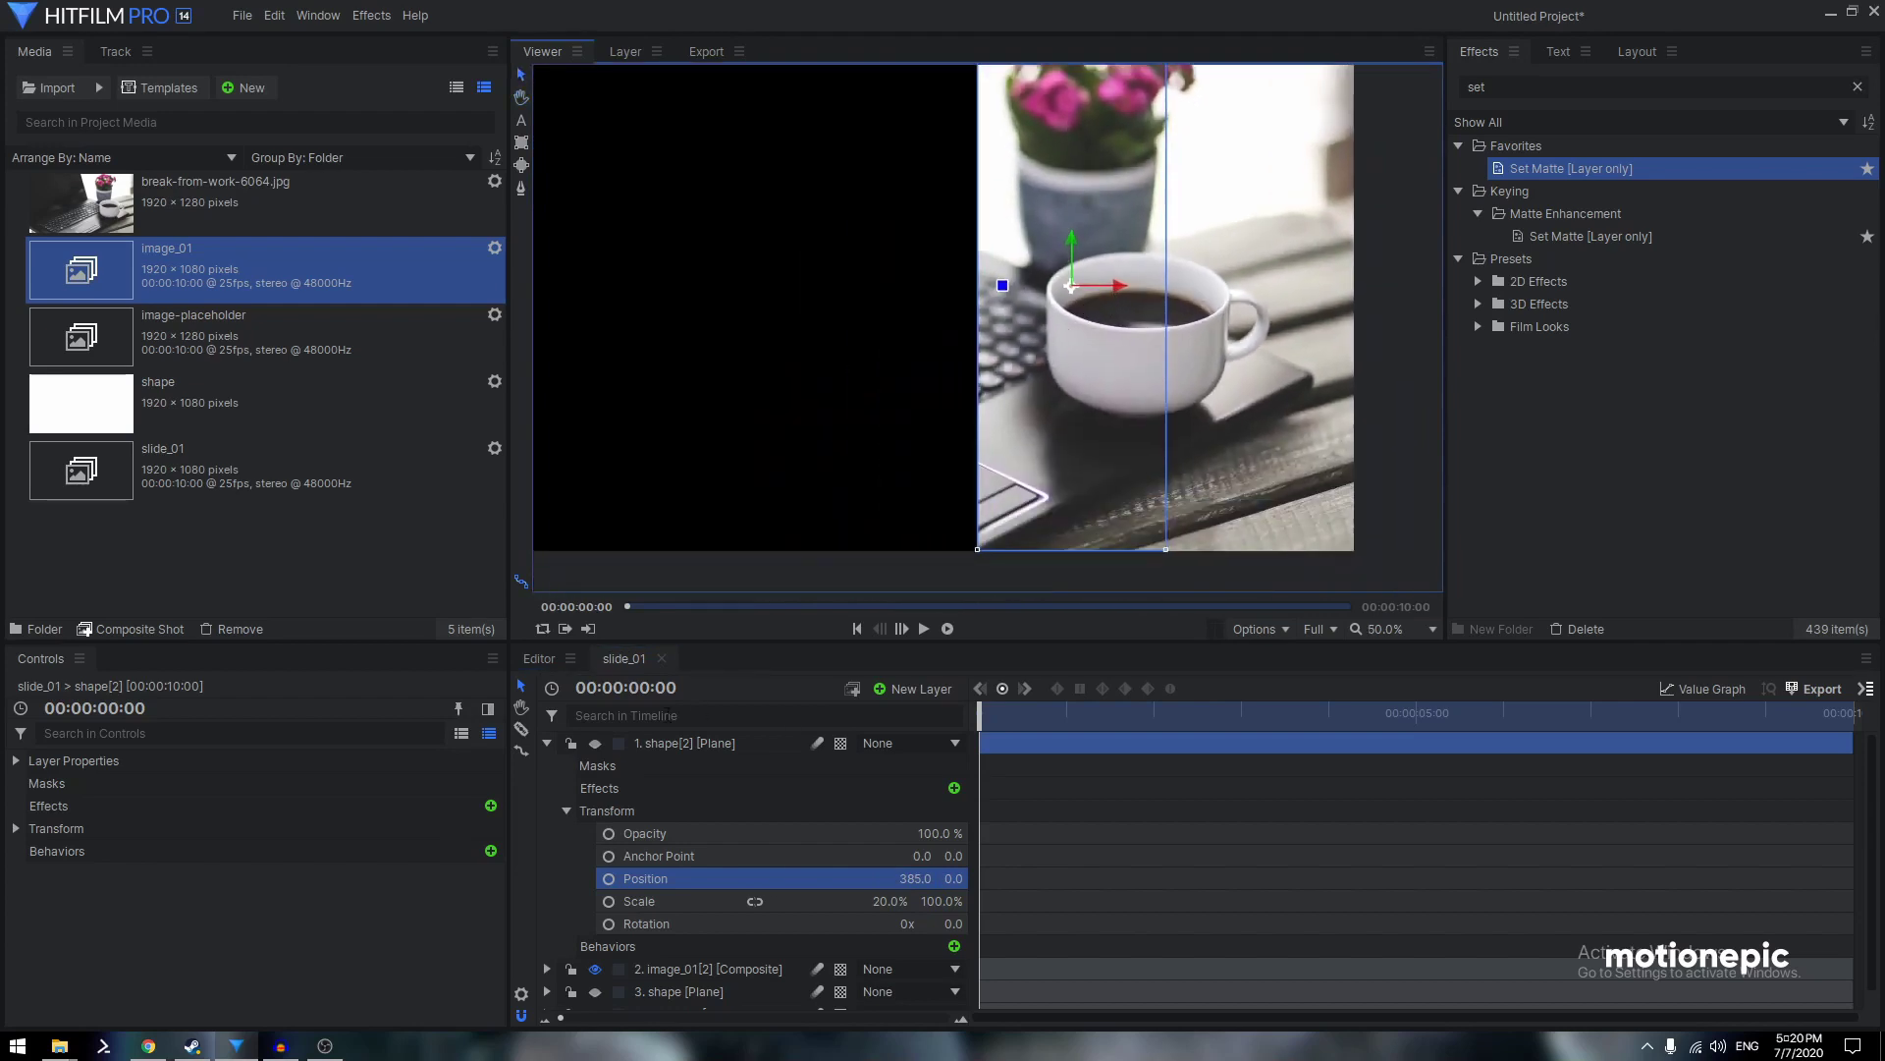
left_click(547, 744)
Duplicate the shape[2] and image_01[2] layers together for a third strip
left_click(690, 769)
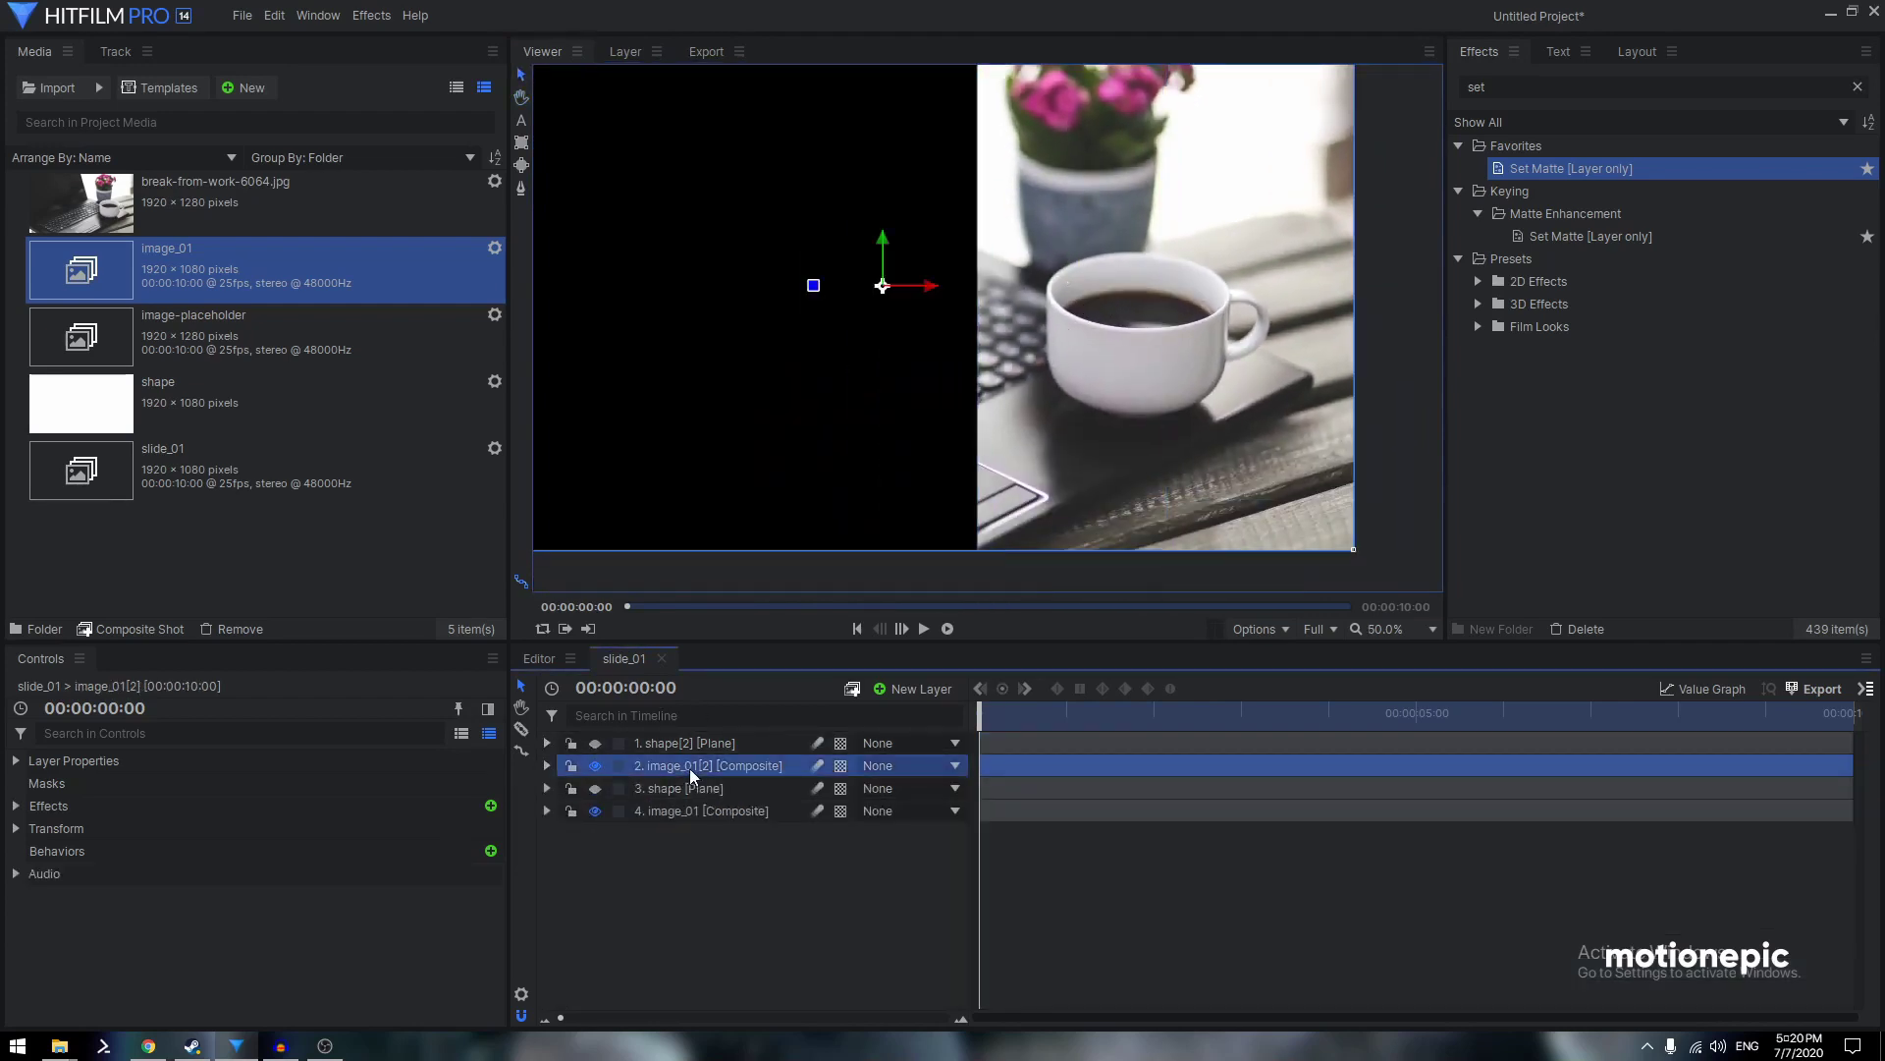
left_click(698, 745, "ctrl")
key("ctrl+d")
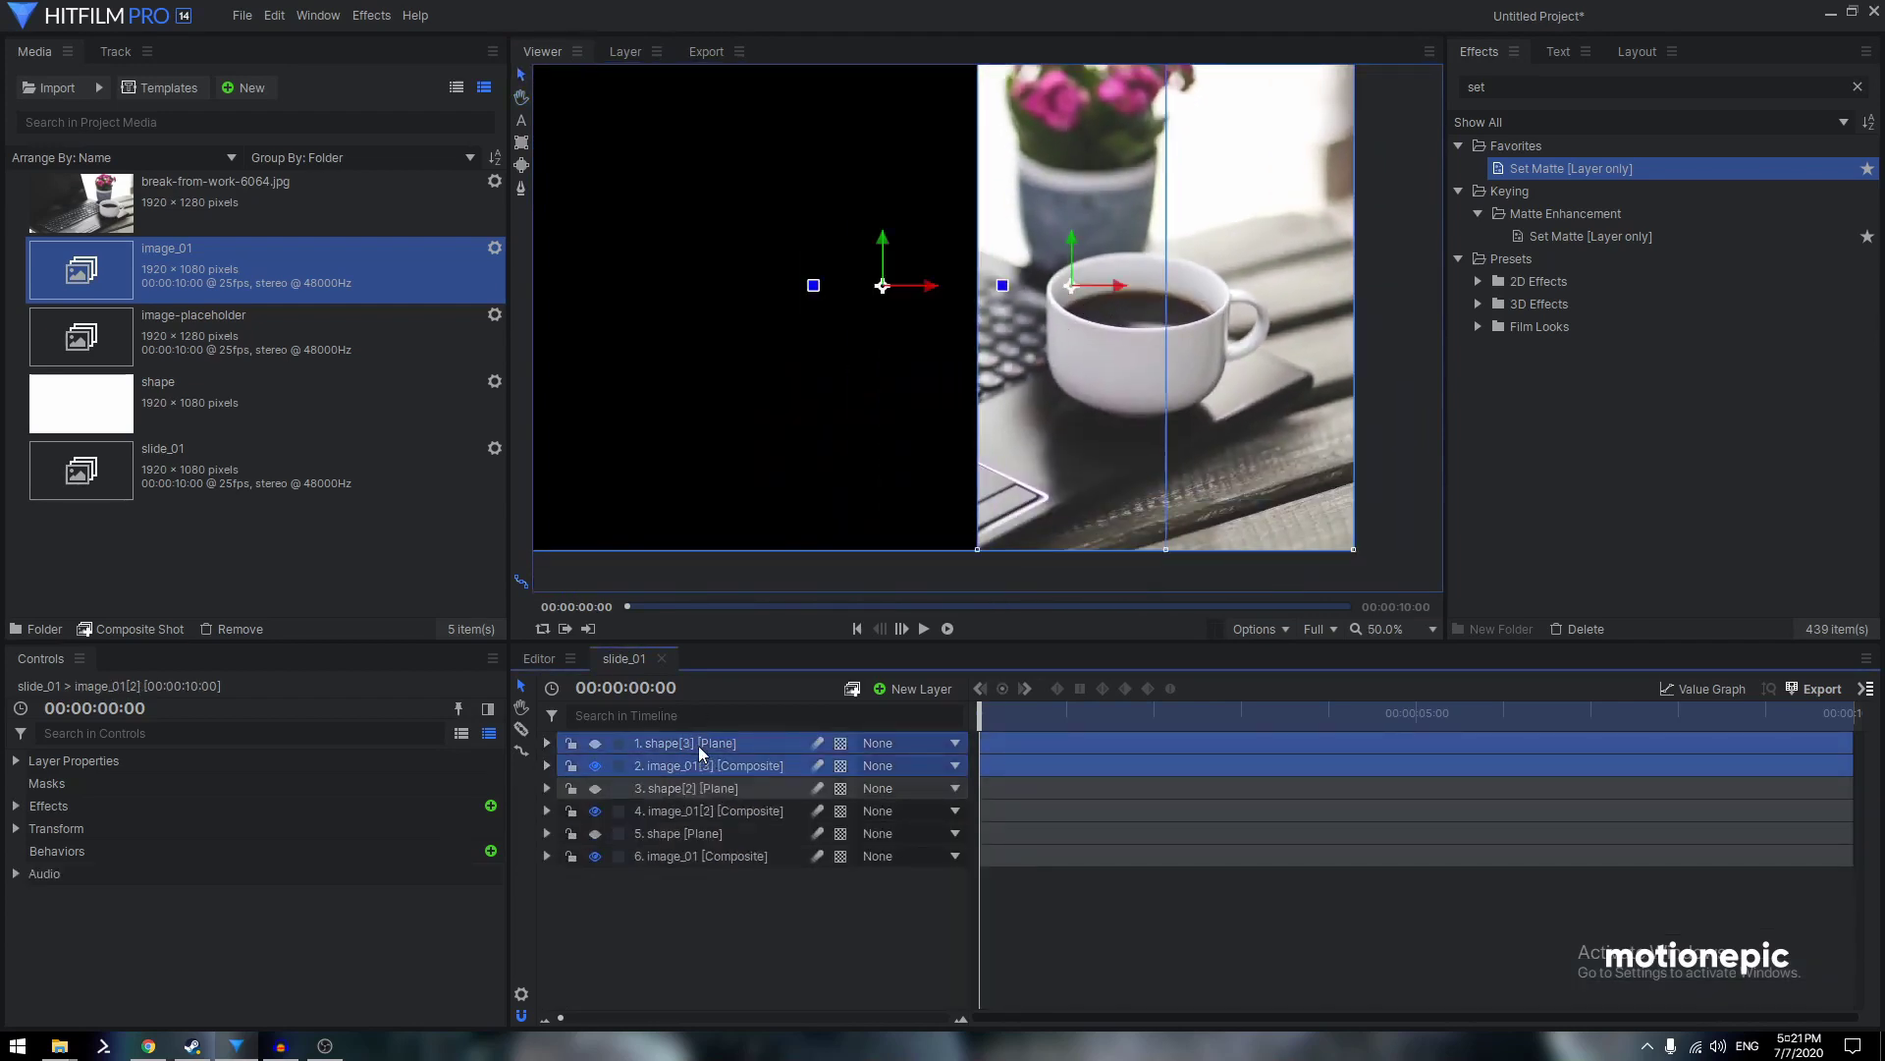
Set the source layer of the Set Matte effect on image_01[3] to shape[3]
left_click(687, 764)
left_click(547, 765)
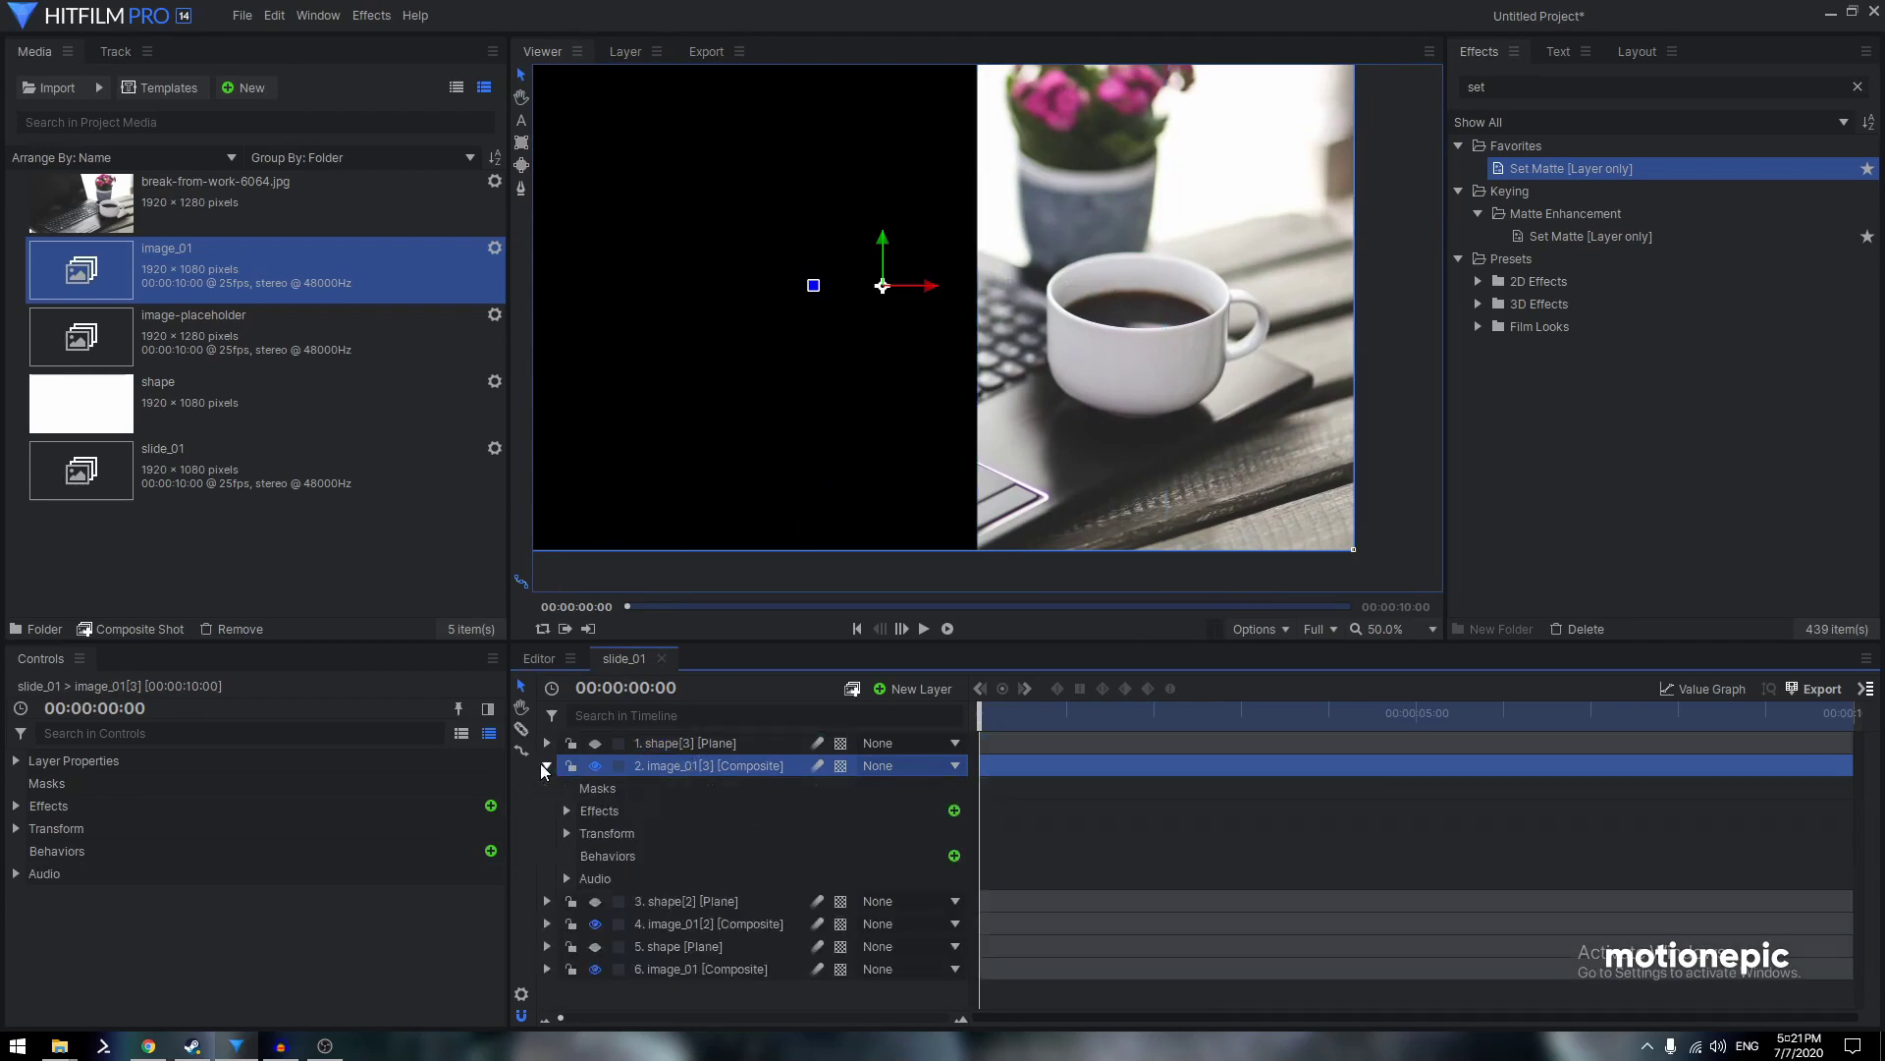
left_click(566, 811)
left_click(593, 837)
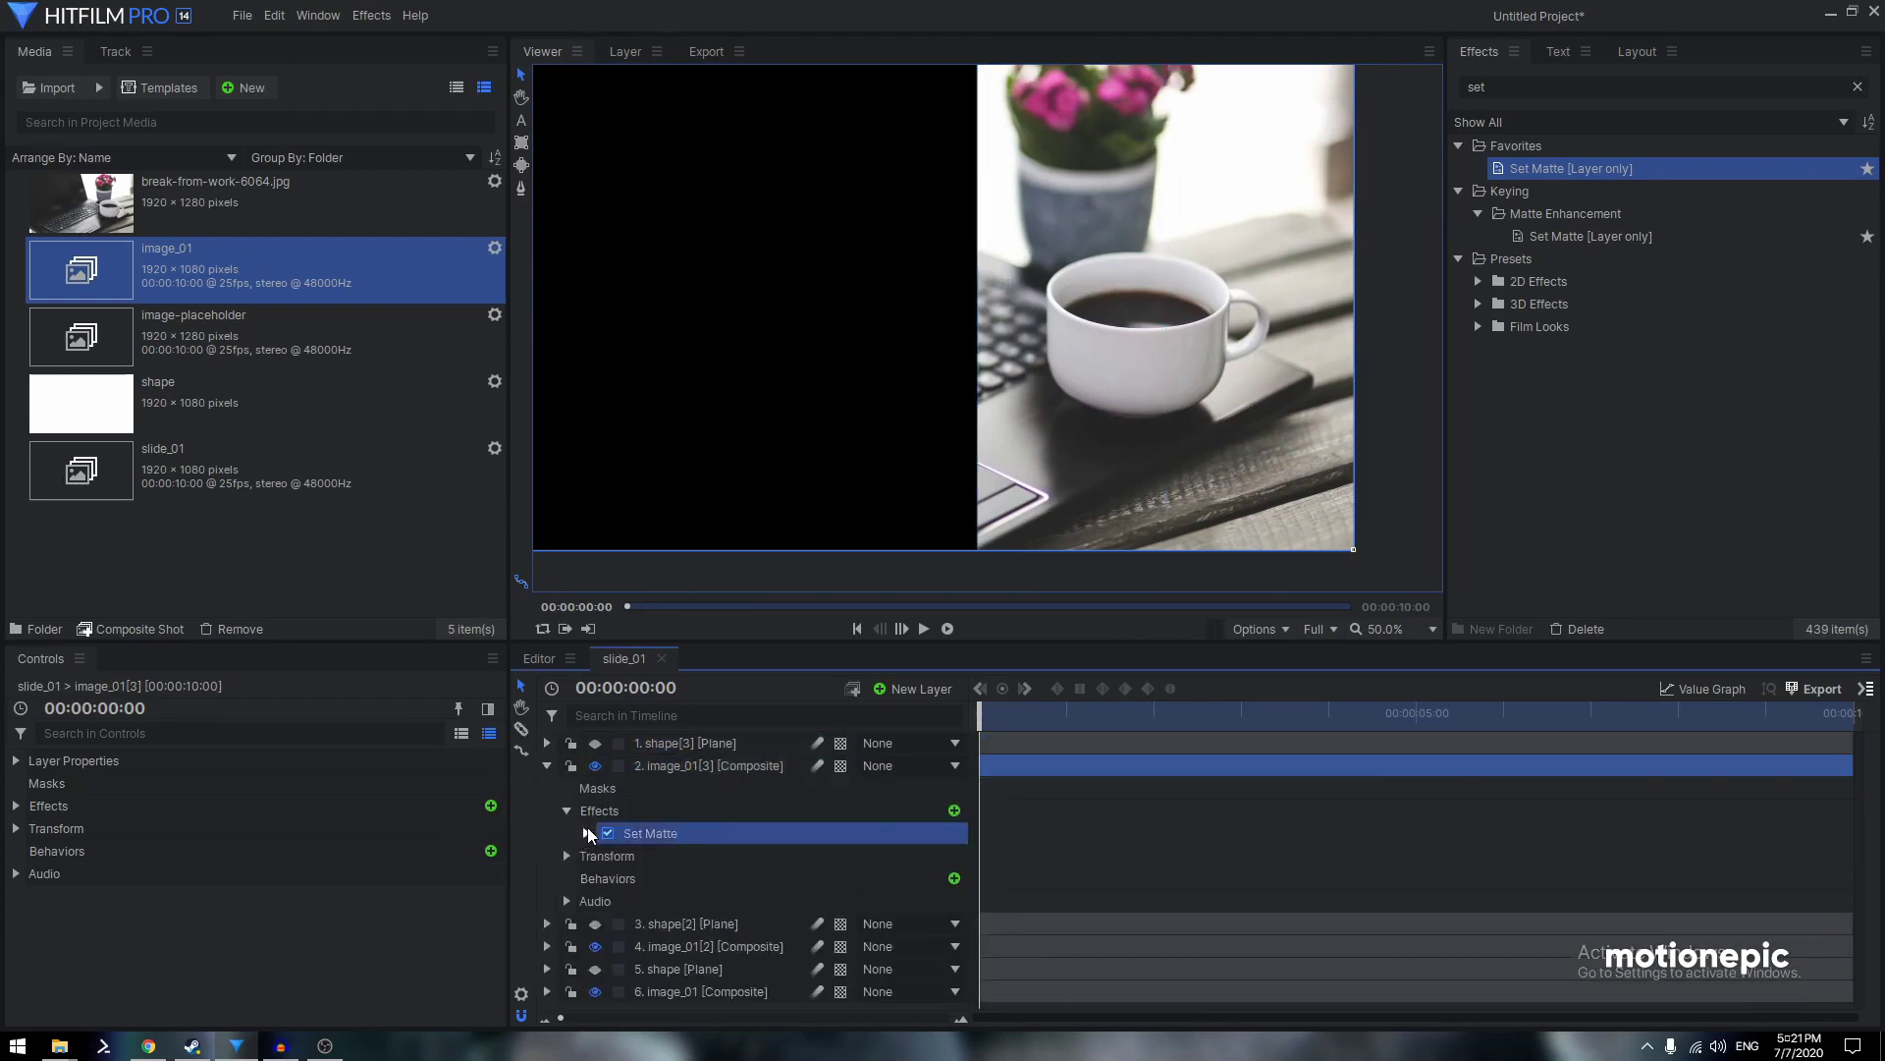
left_click(587, 833)
left_click(769, 875)
left_click(780, 928)
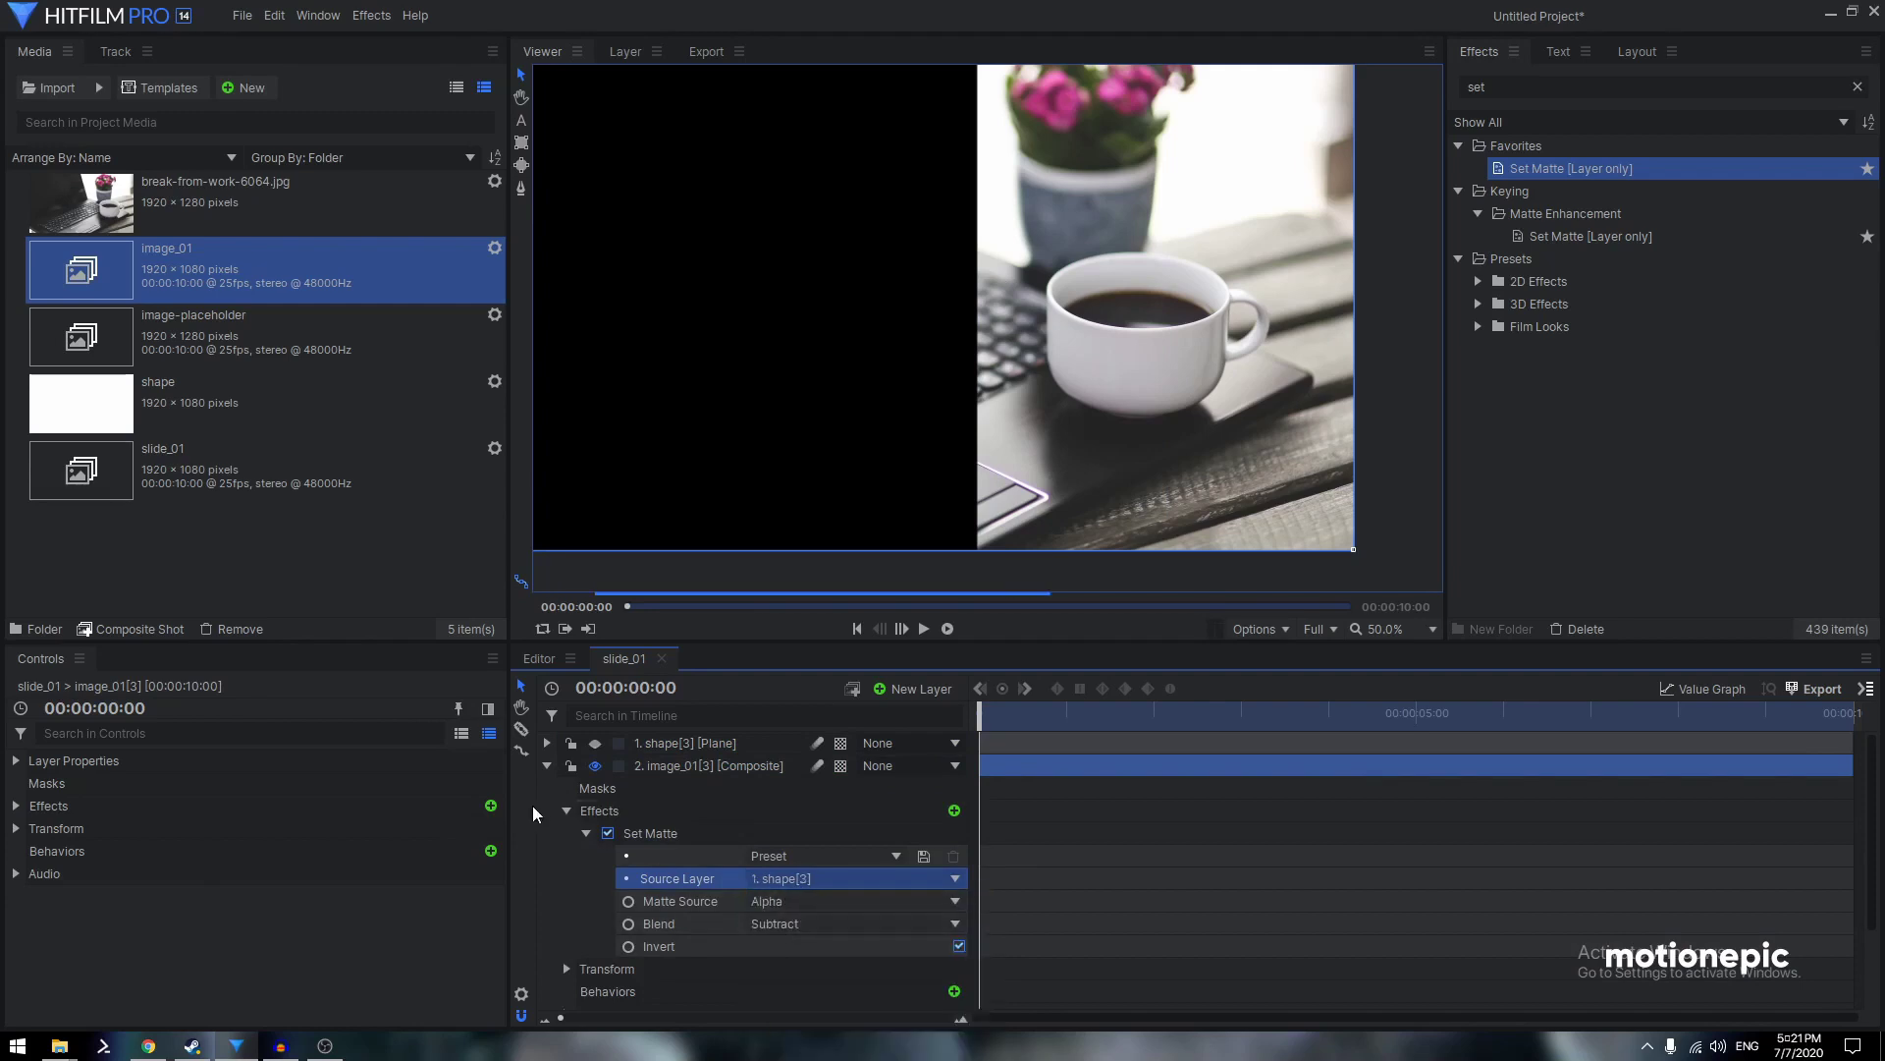
left_click(545, 766)
Set the shape[3] strip's X position to 1 so it adjoins the second strip
left_click(547, 742)
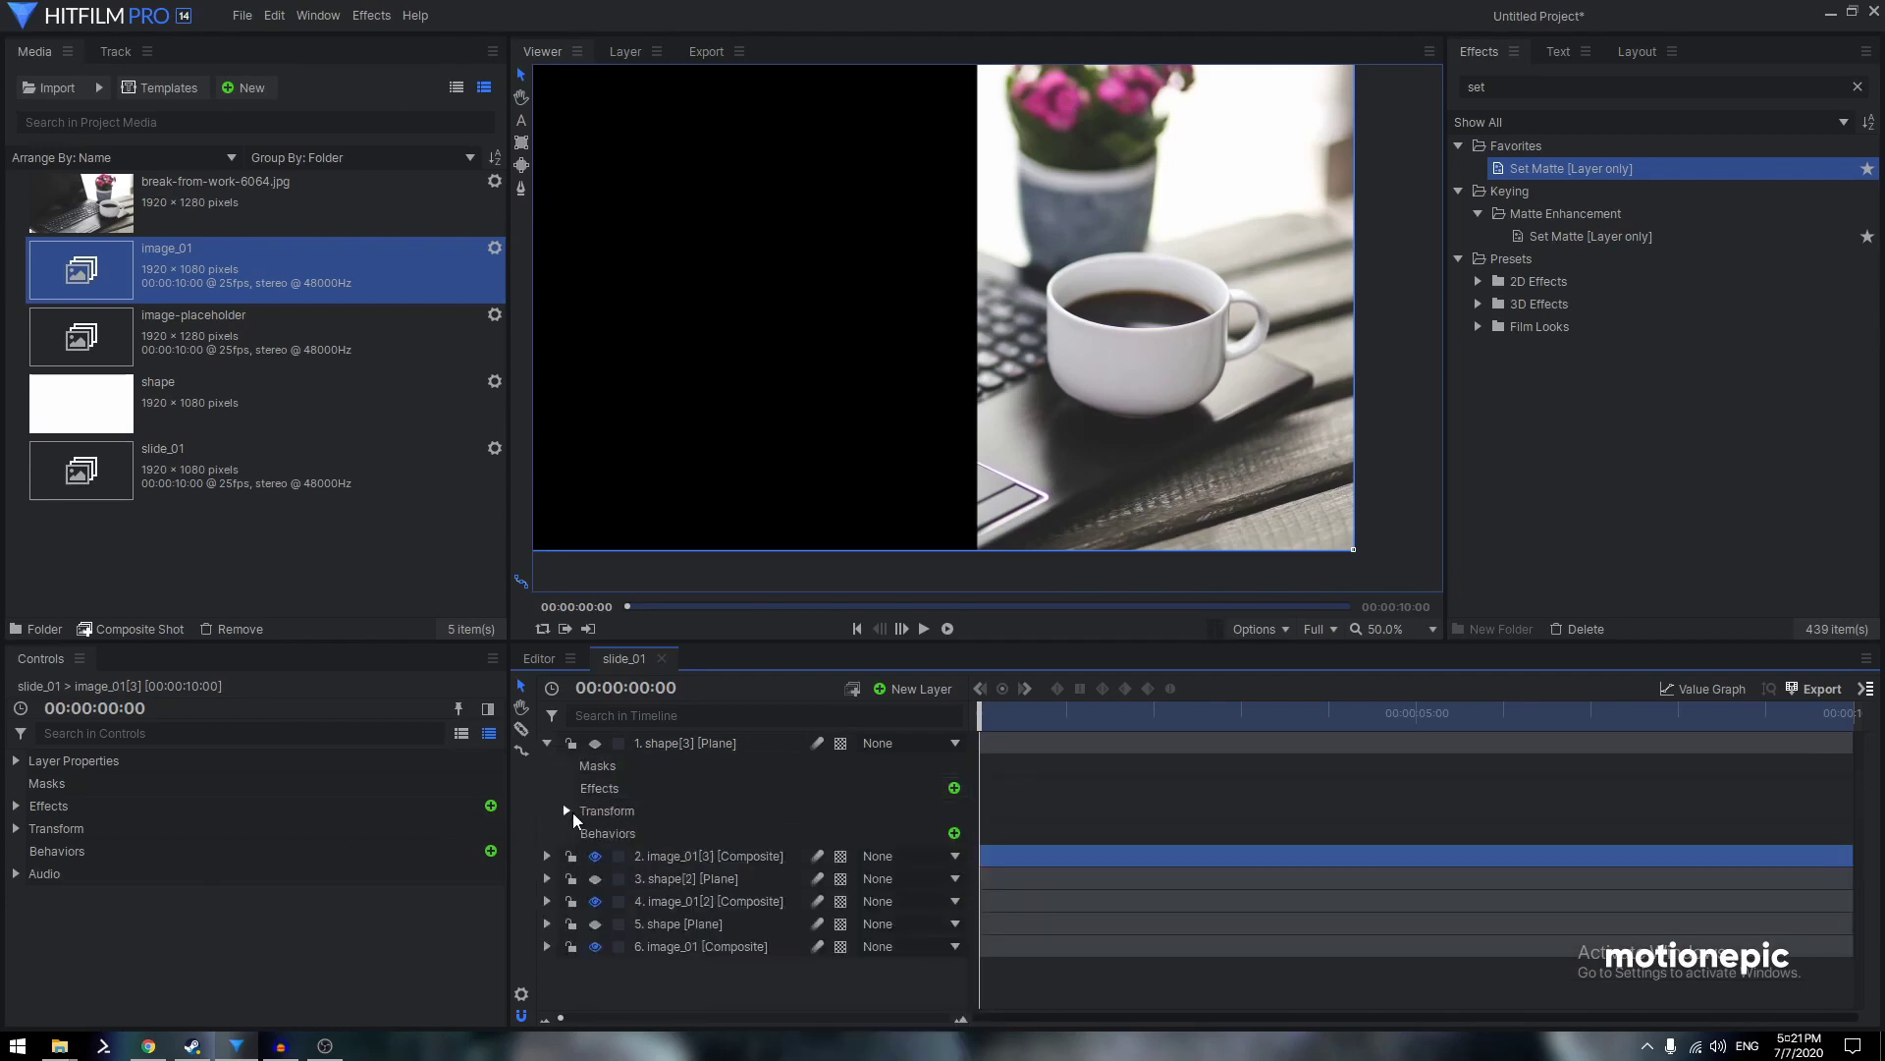
left_click(567, 810)
mouse_move(918, 878)
left_mouse_down()
mouse_move(993, 878)
mouse_move(903, 877)
mouse_move(933, 878)
left_mouse_up()
scroll(957, 338, "up", 5)
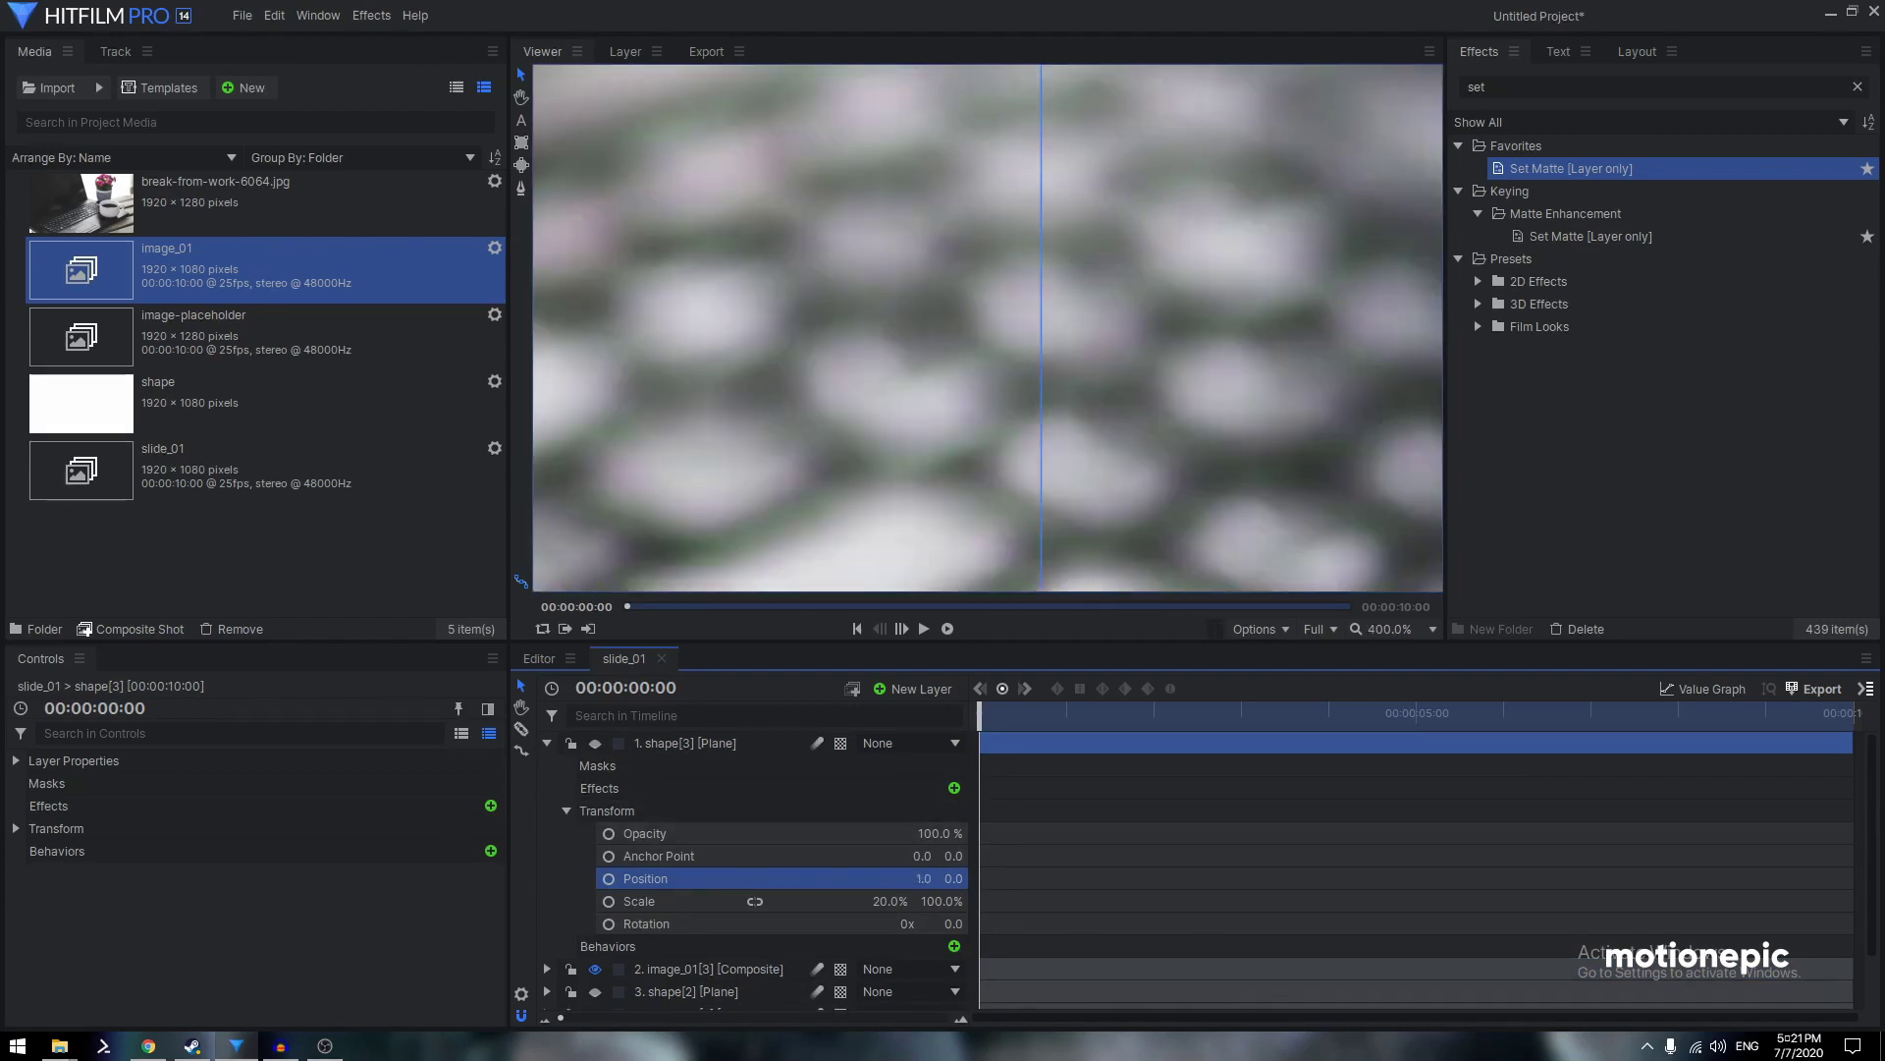
left_click(547, 743)
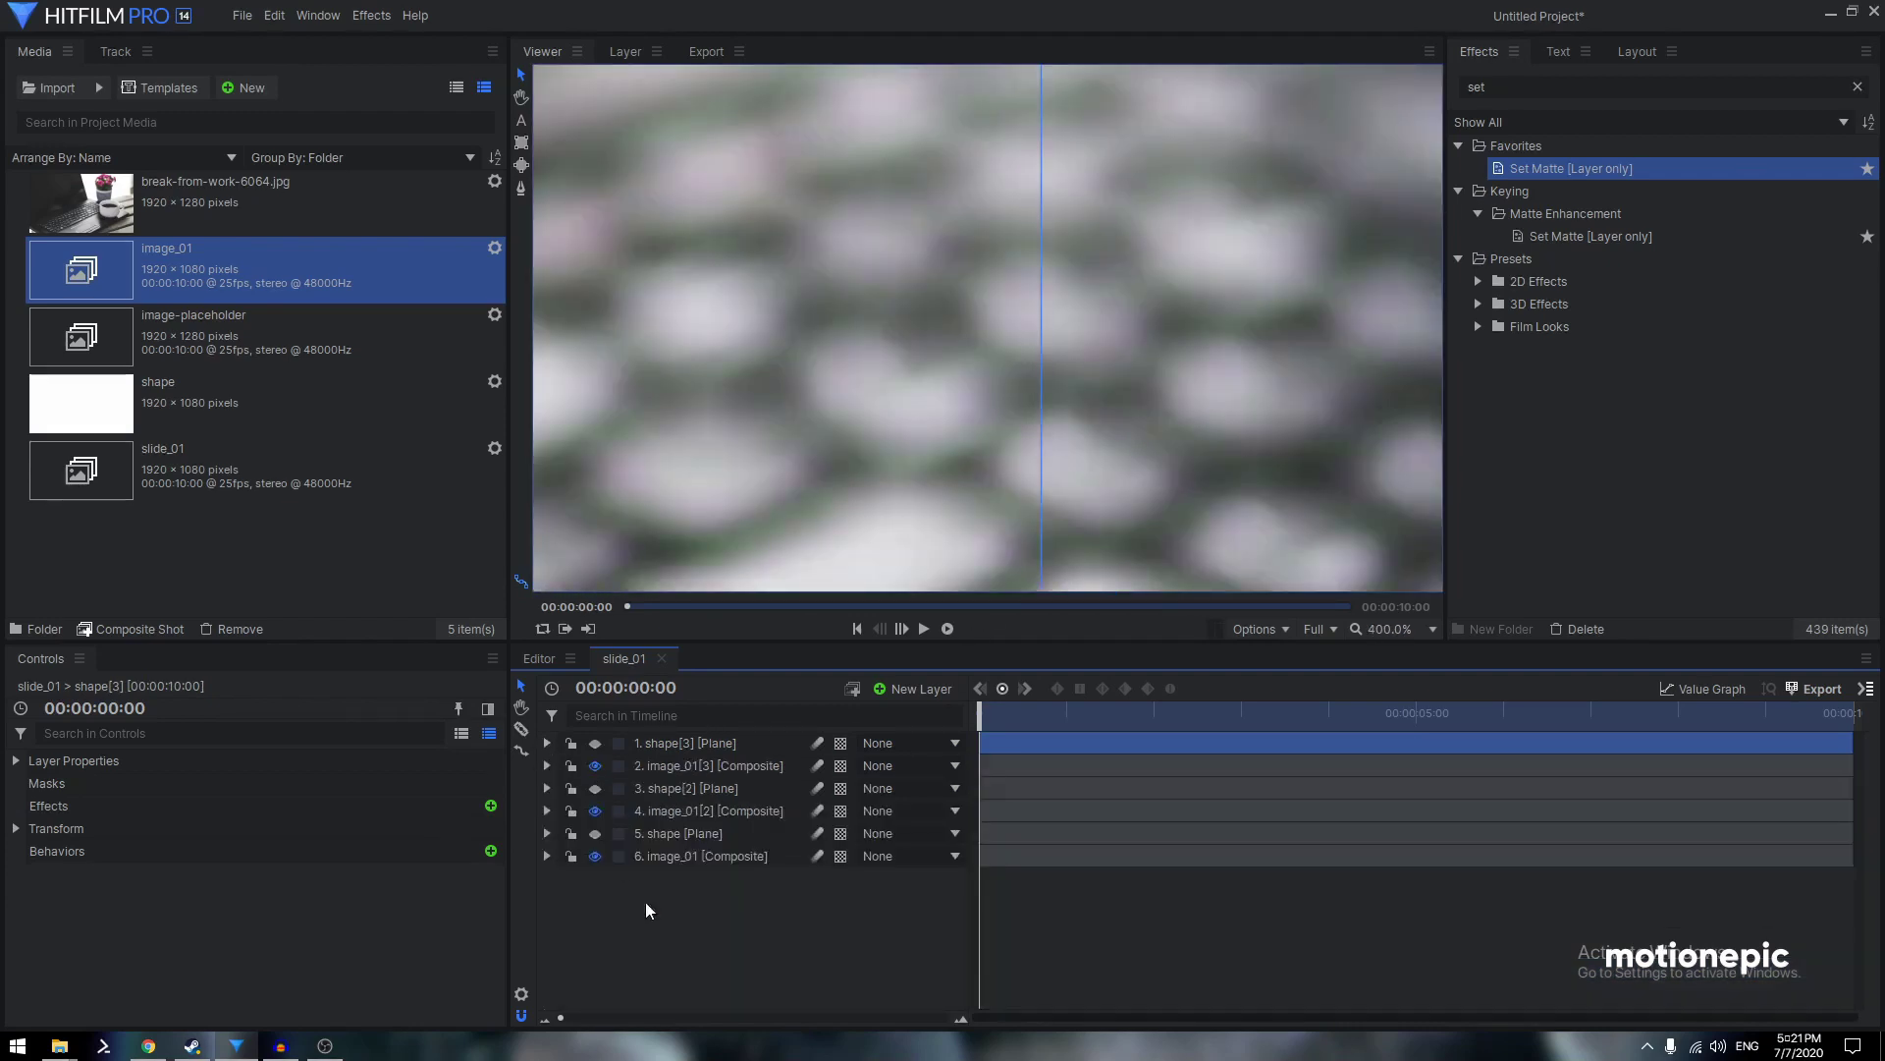
Examine the seams between the three image strips for gaps, both close up and in the full frame
left_click(645, 902)
scroll(1029, 373, "down", 5)
left_click(1004, 374)
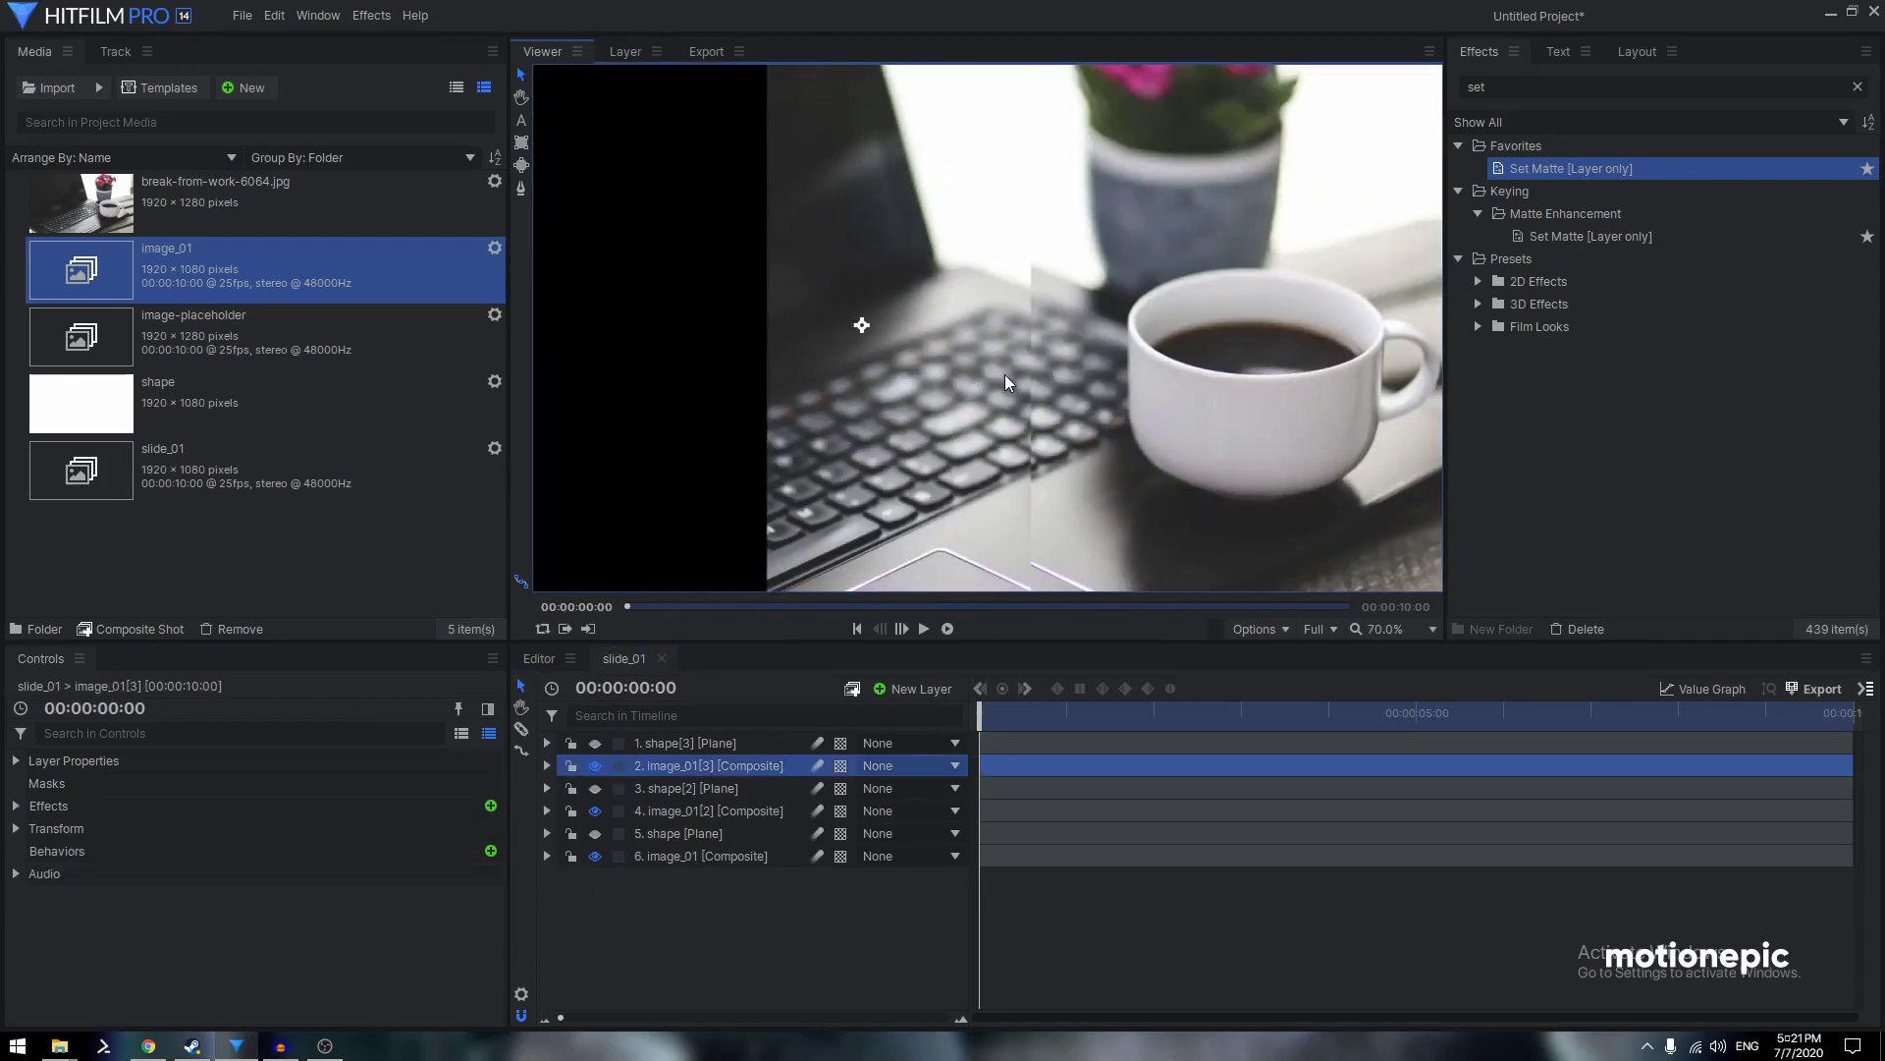
scroll(1005, 374, "down", 2)
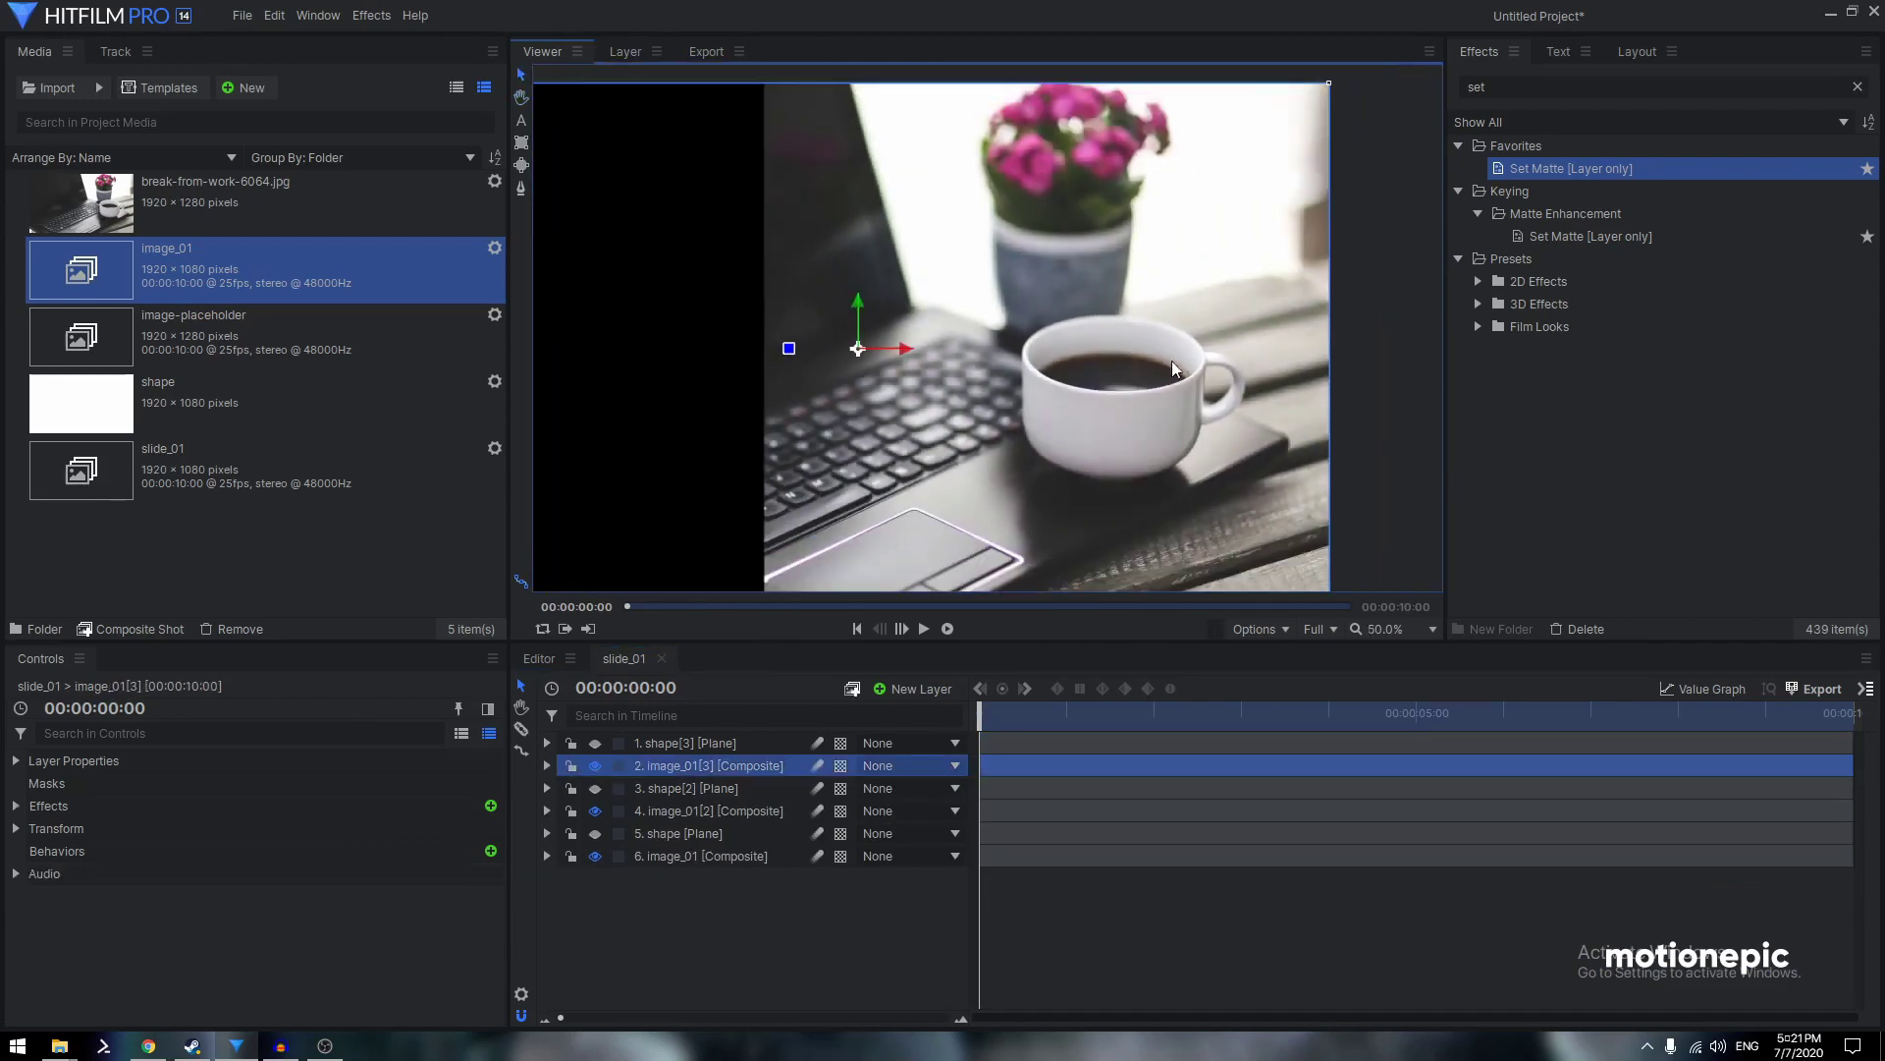
scroll(918, 381, "up", 3)
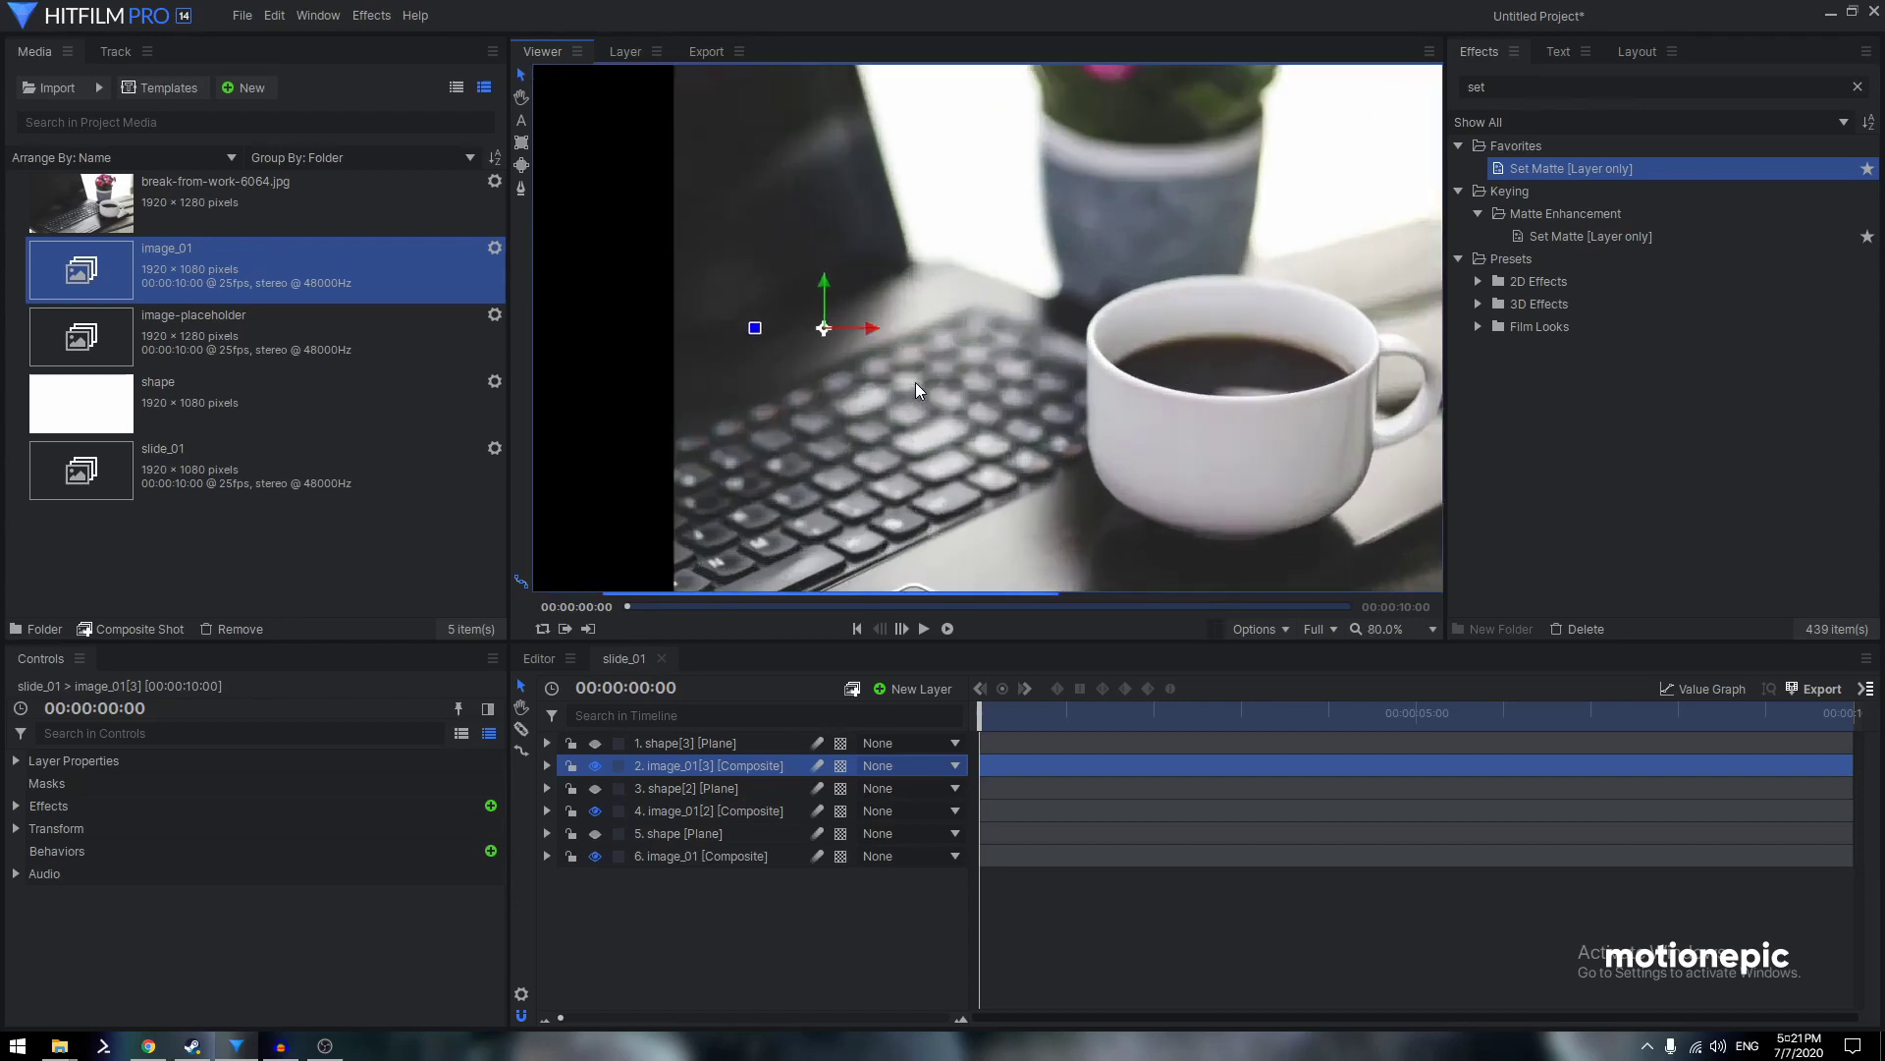
scroll(1086, 346, "down", 5)
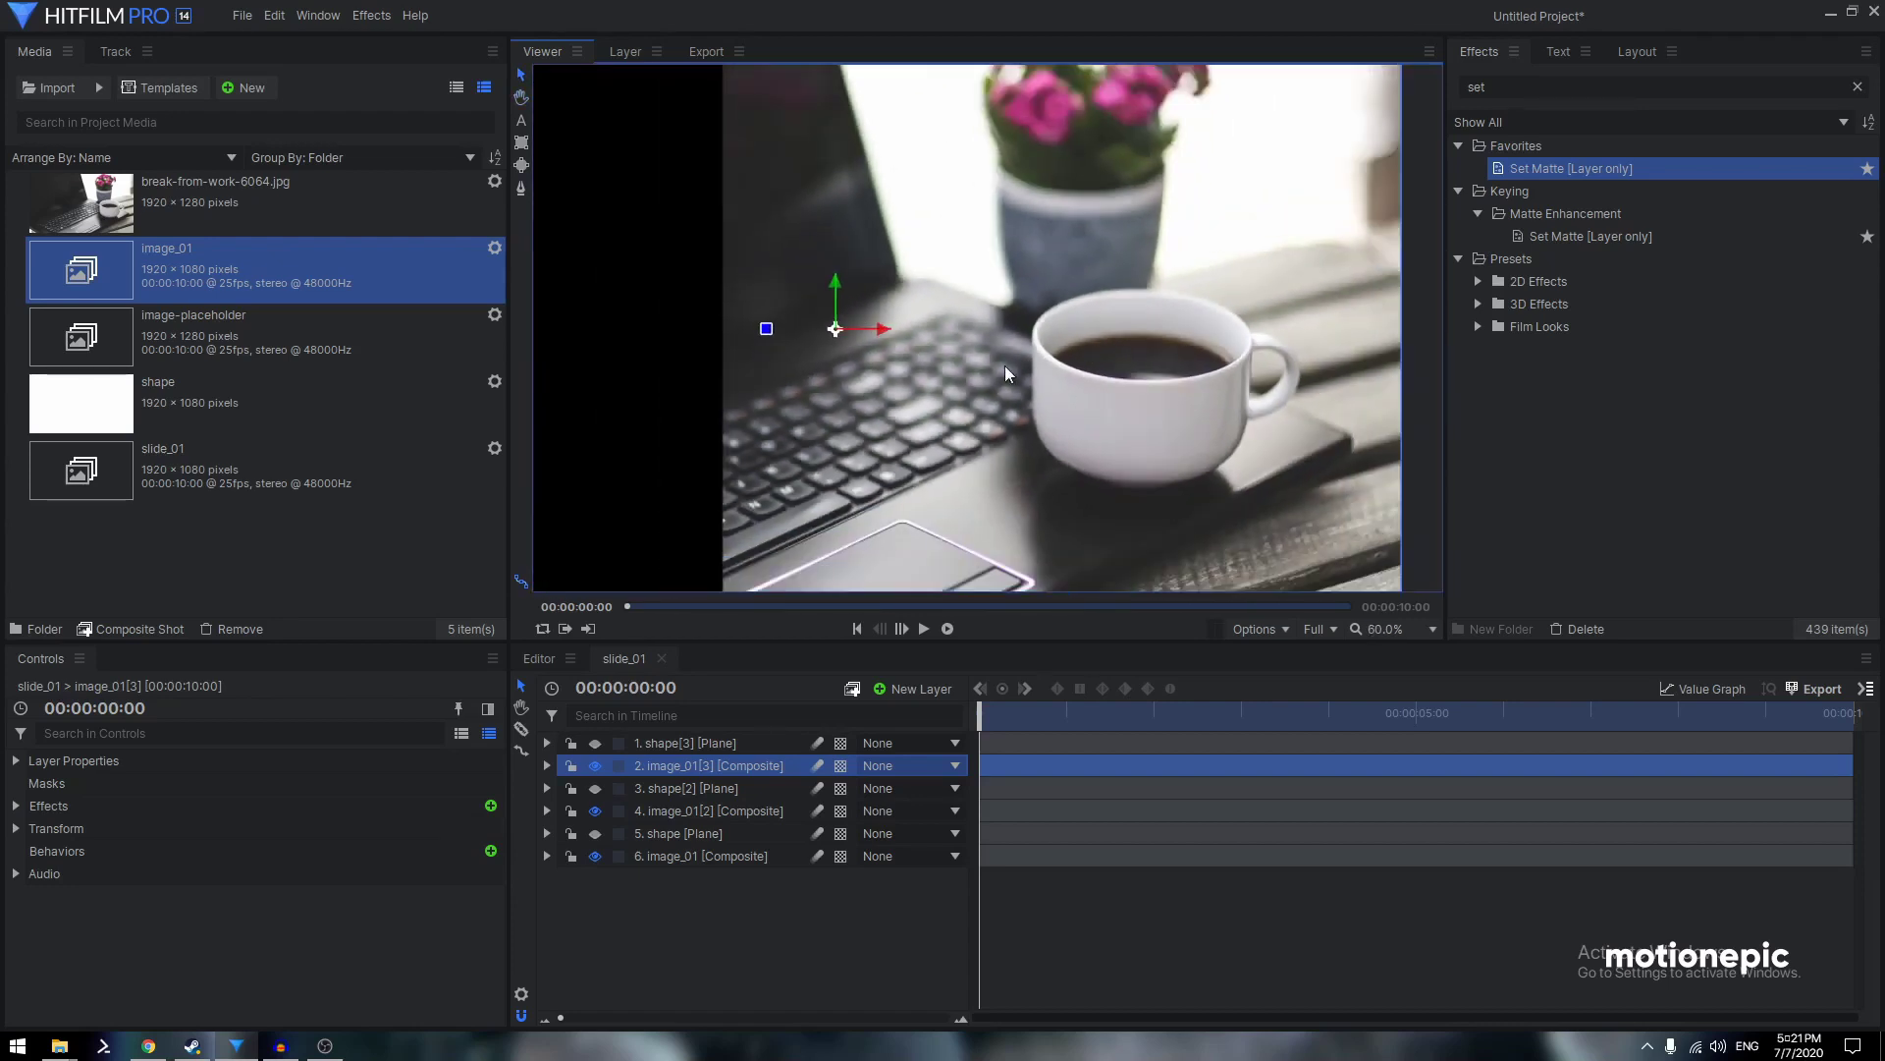
left_click(782, 823)
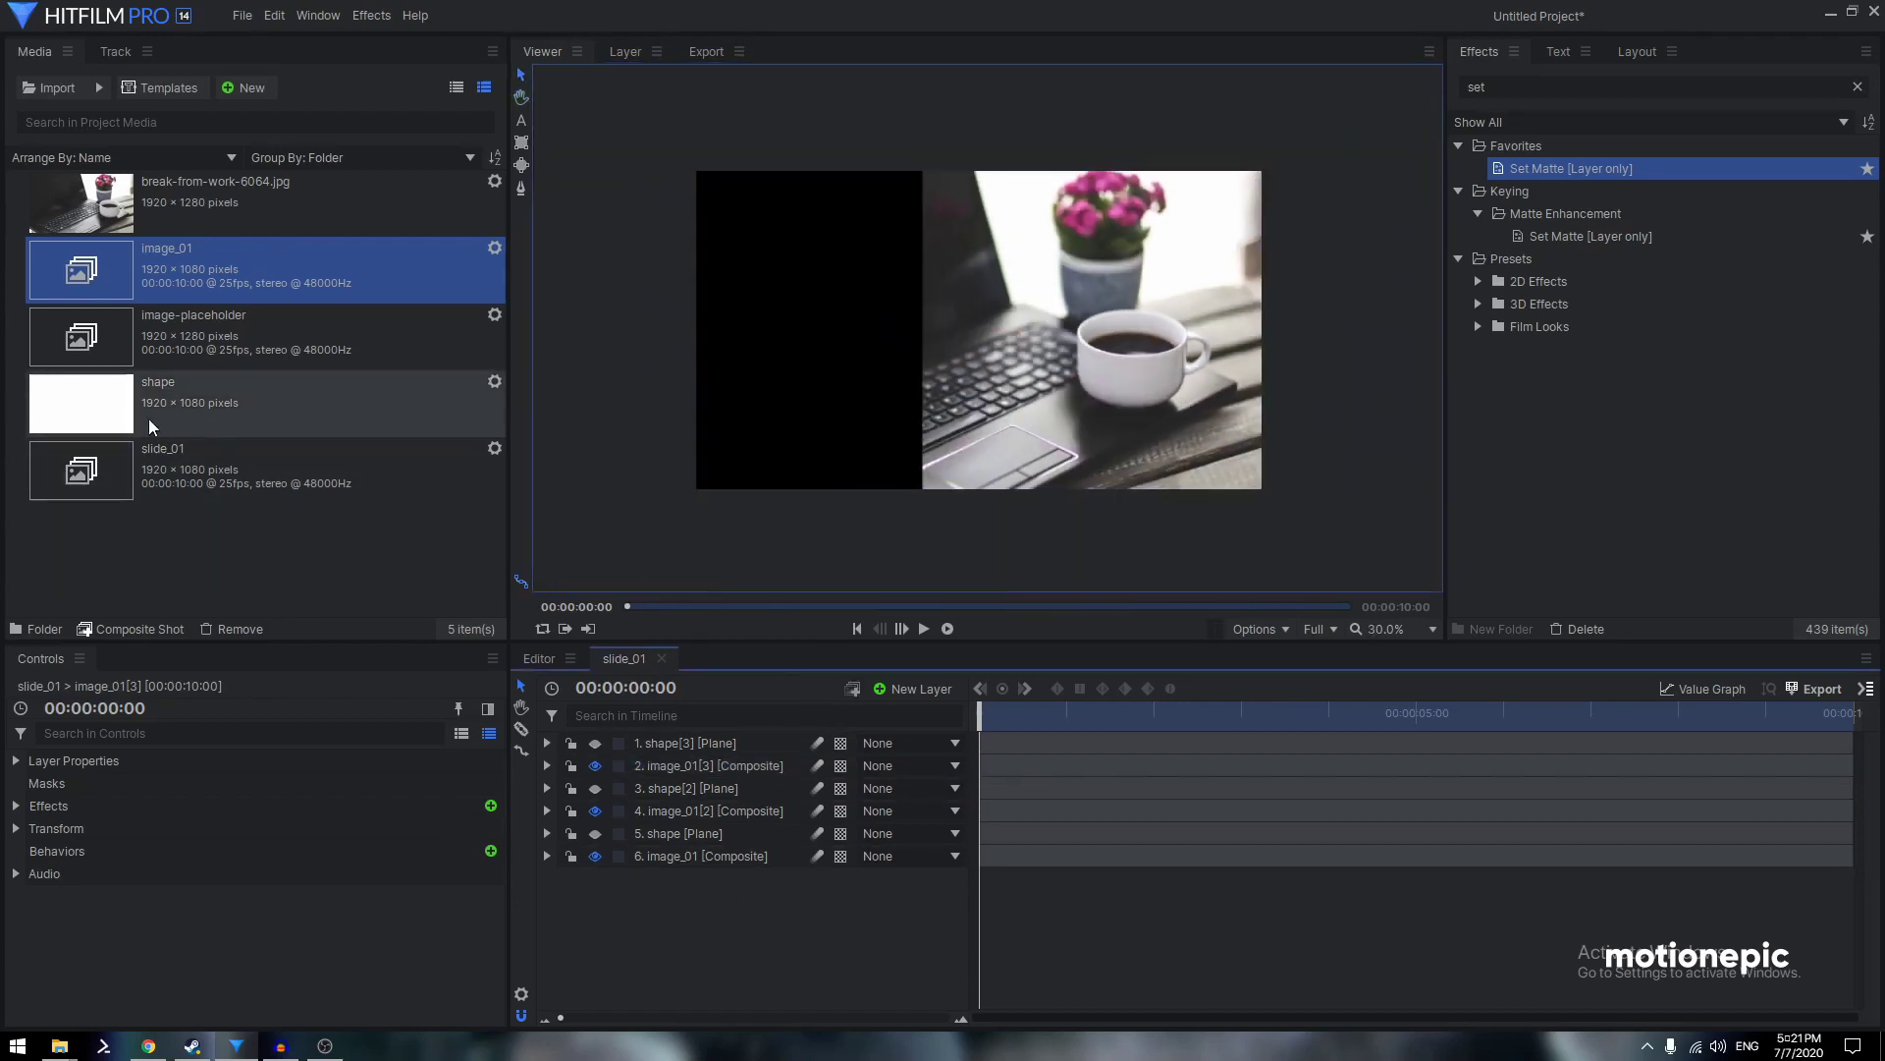
Add the shape plane as the lowest layer of slide_01 and rename it BG
left_click_drag(172, 403, 673, 909)
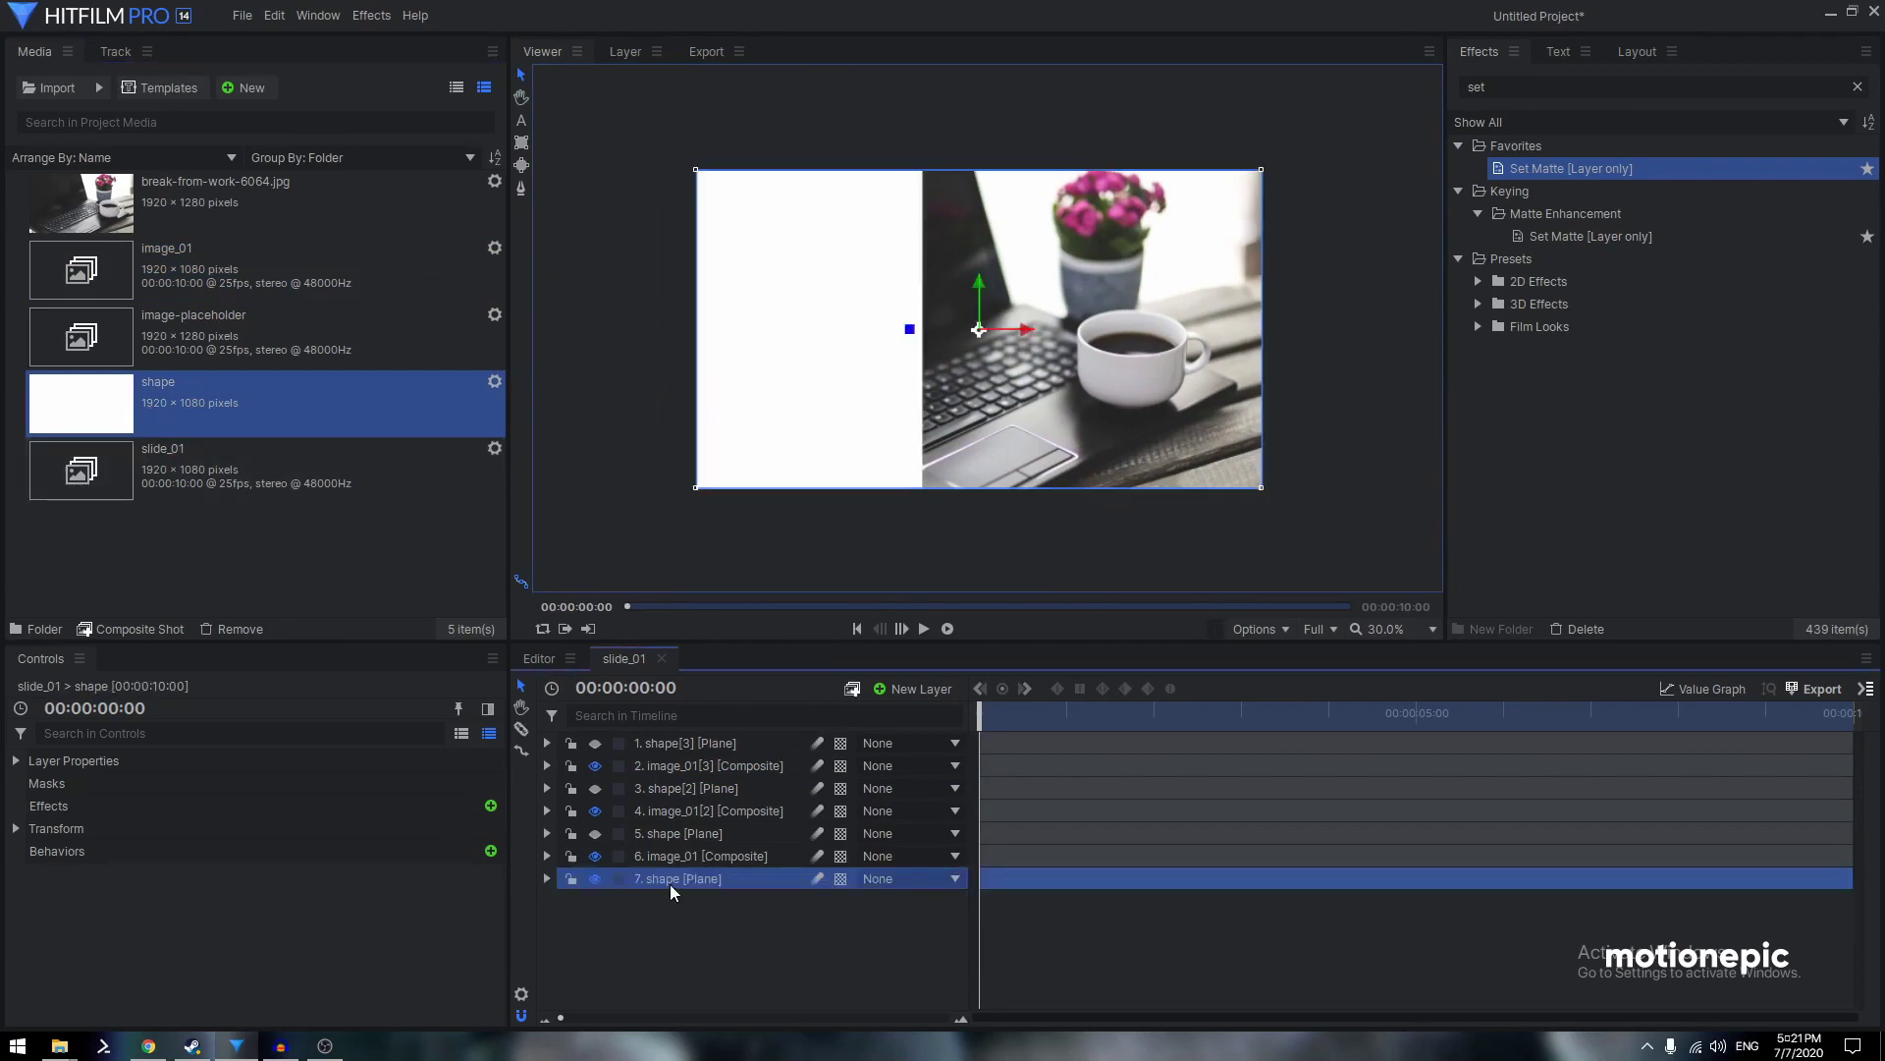
right_click(670, 880)
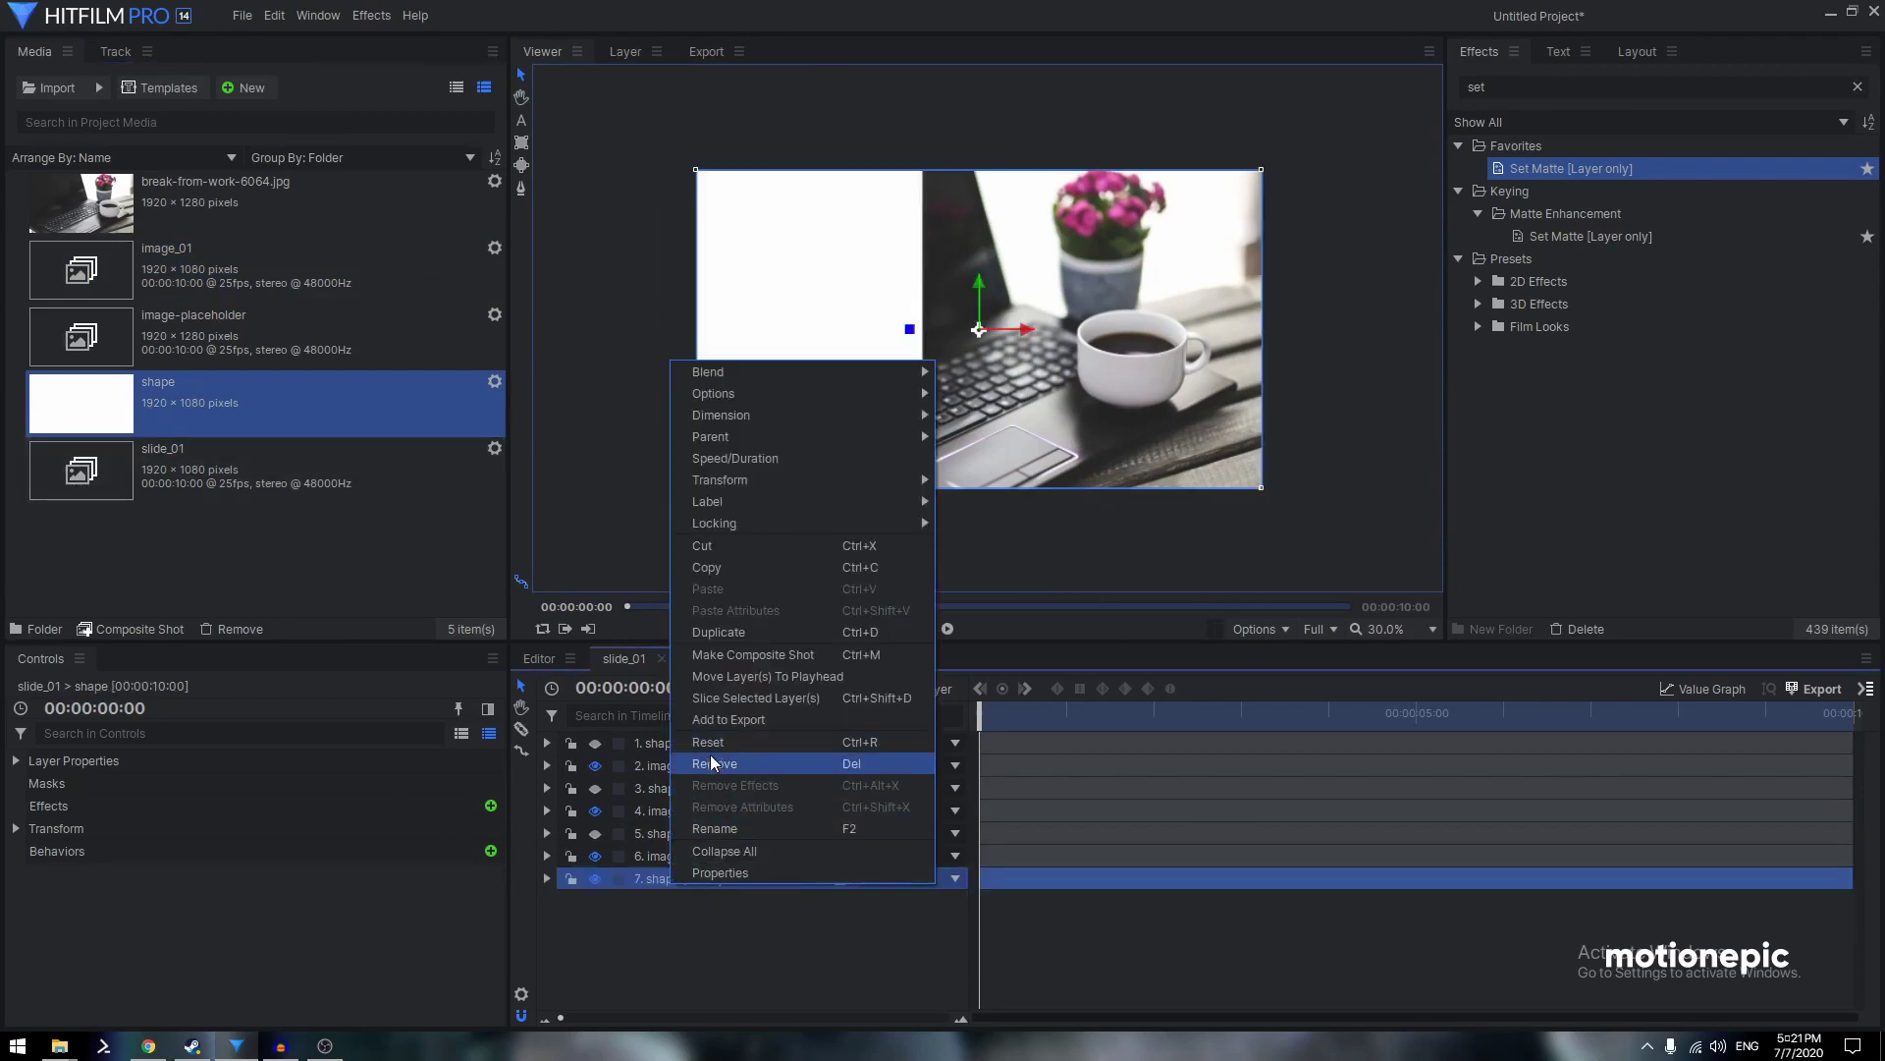
left_click(715, 828)
type("BG")
key("Return")
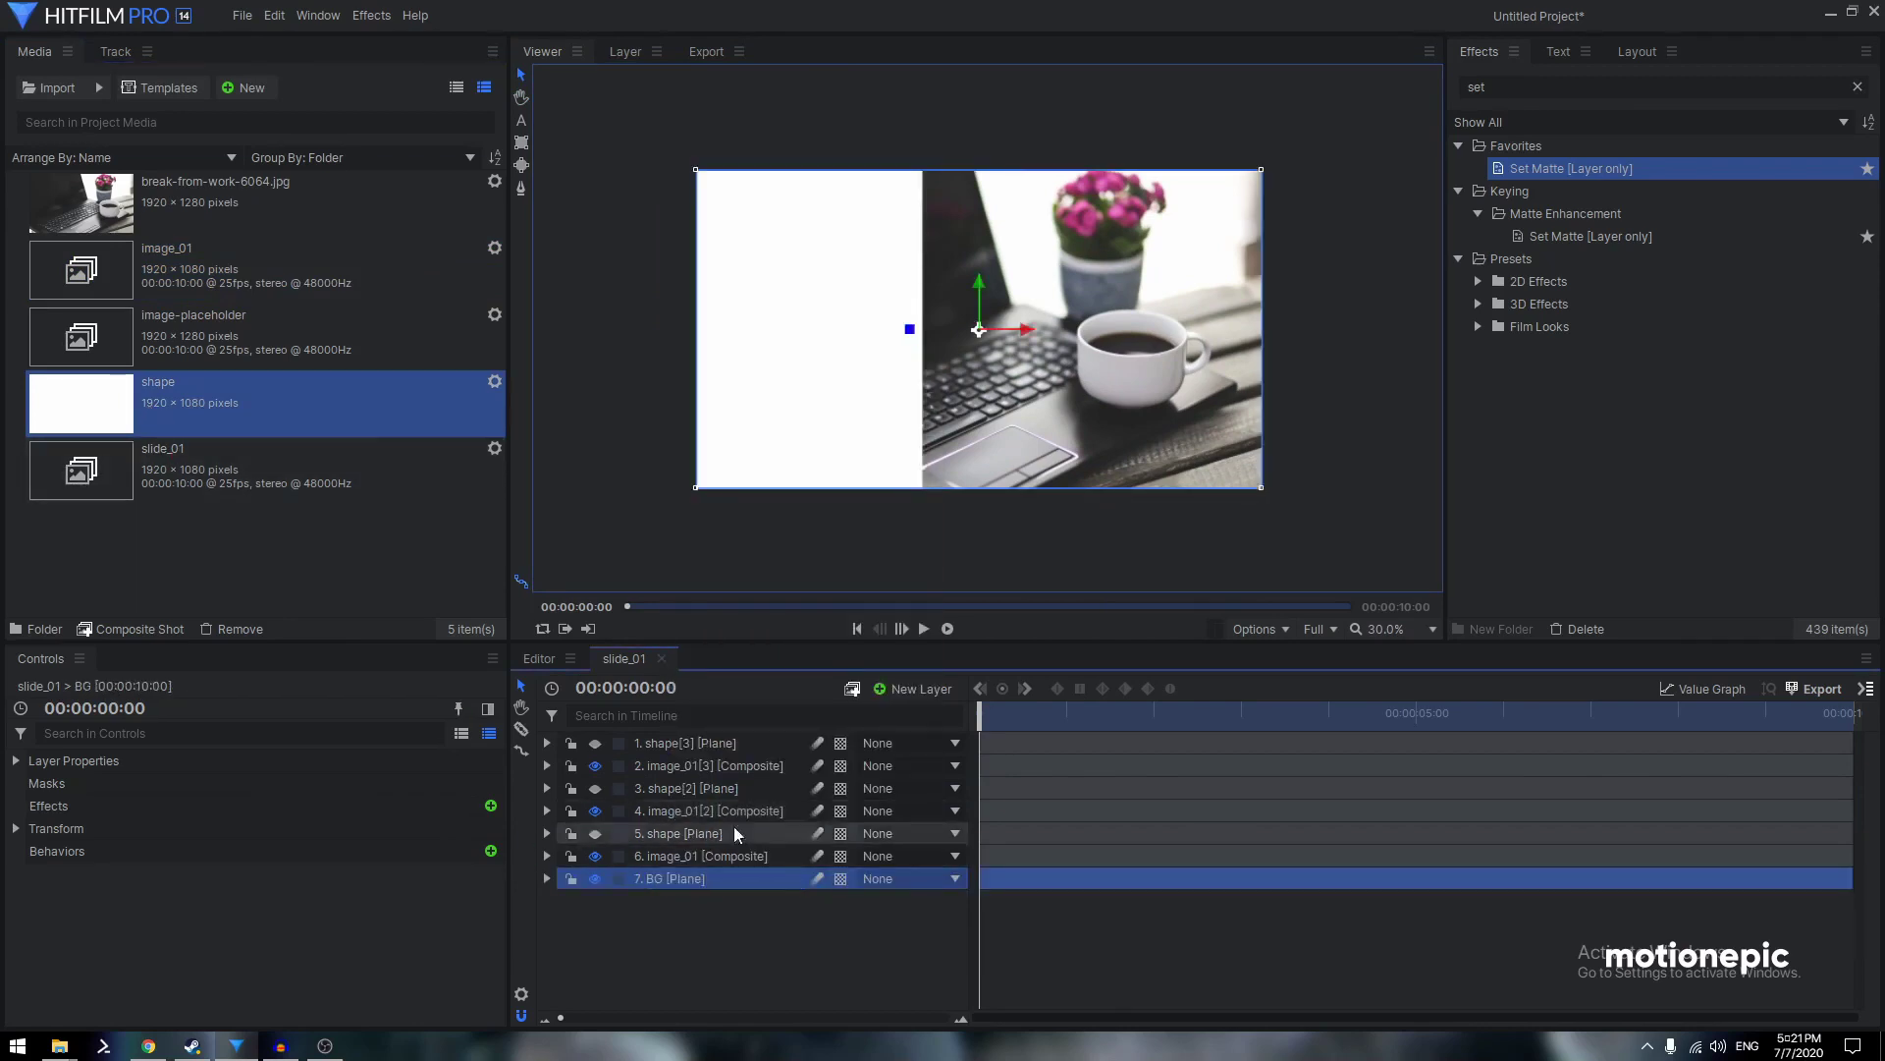
Find the Fill Color effect, mark it as a favourite and apply it to the BG layer
double_click(1510, 86)
type("fill")
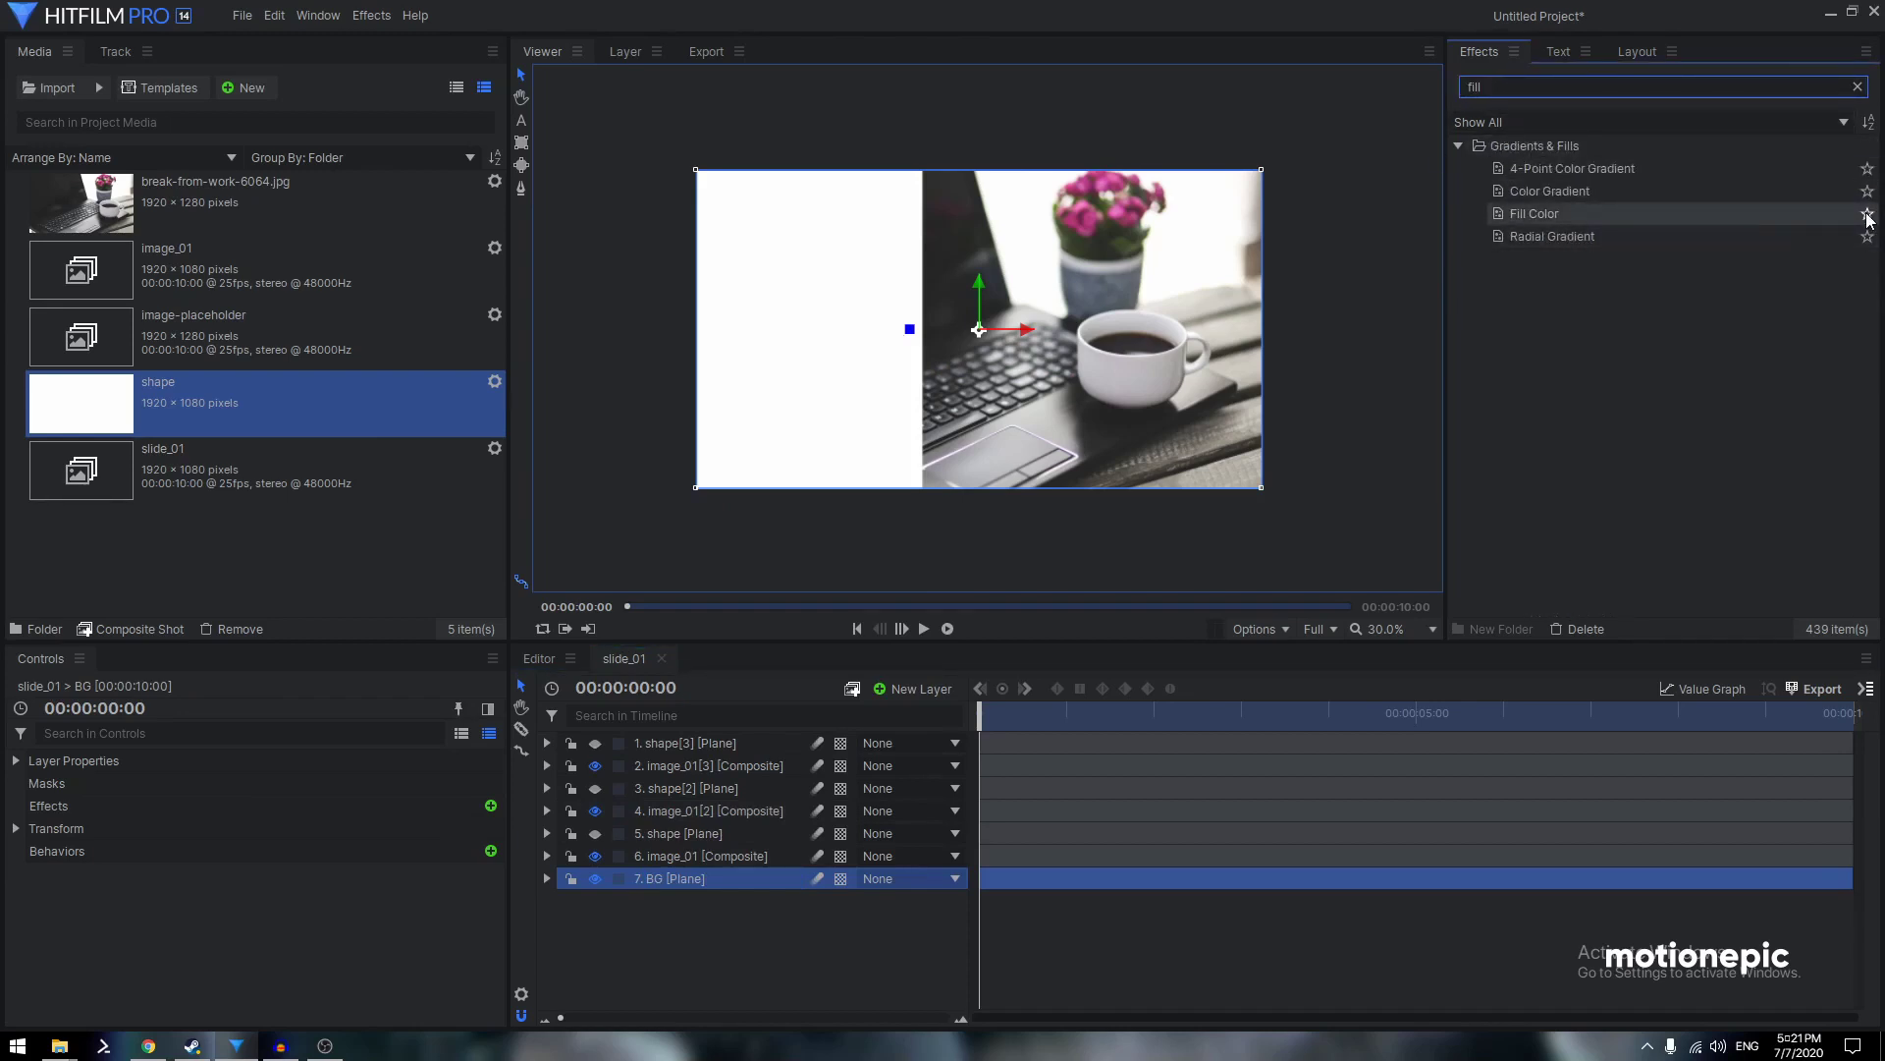
left_click(1868, 214)
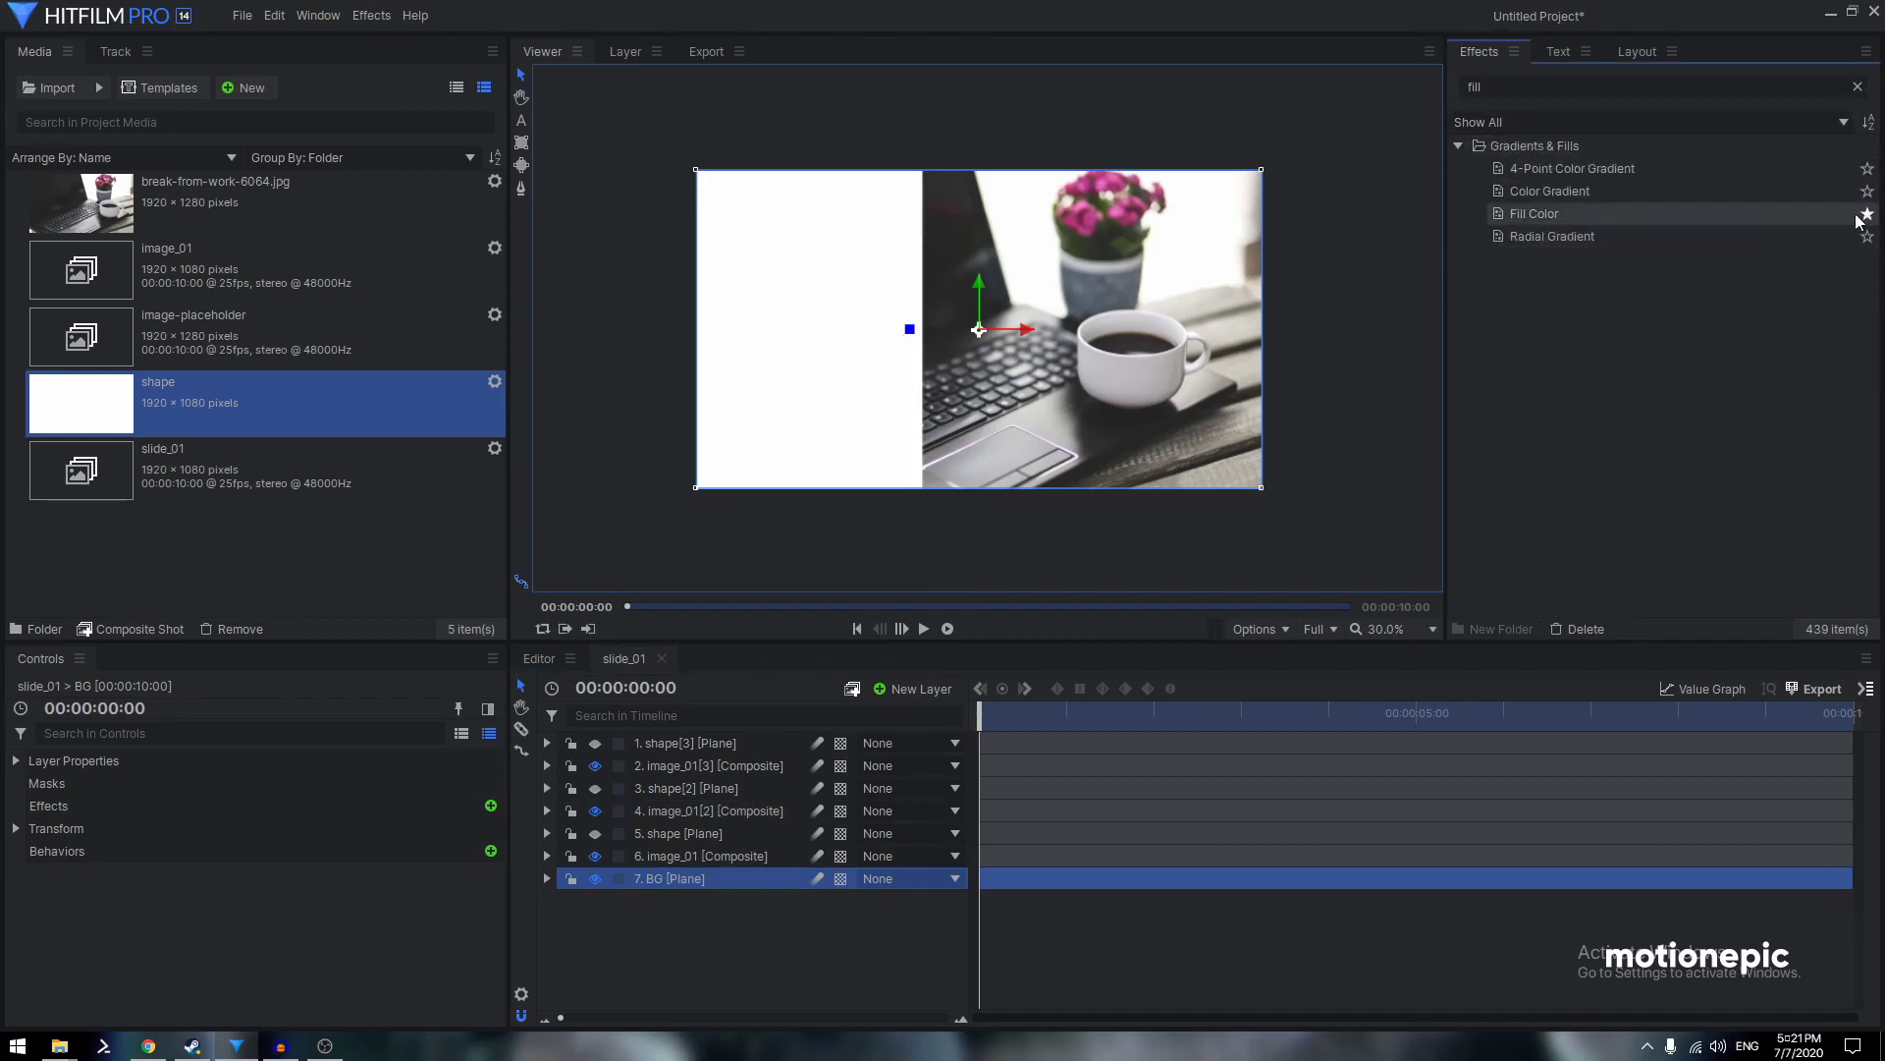
left_click(1524, 216)
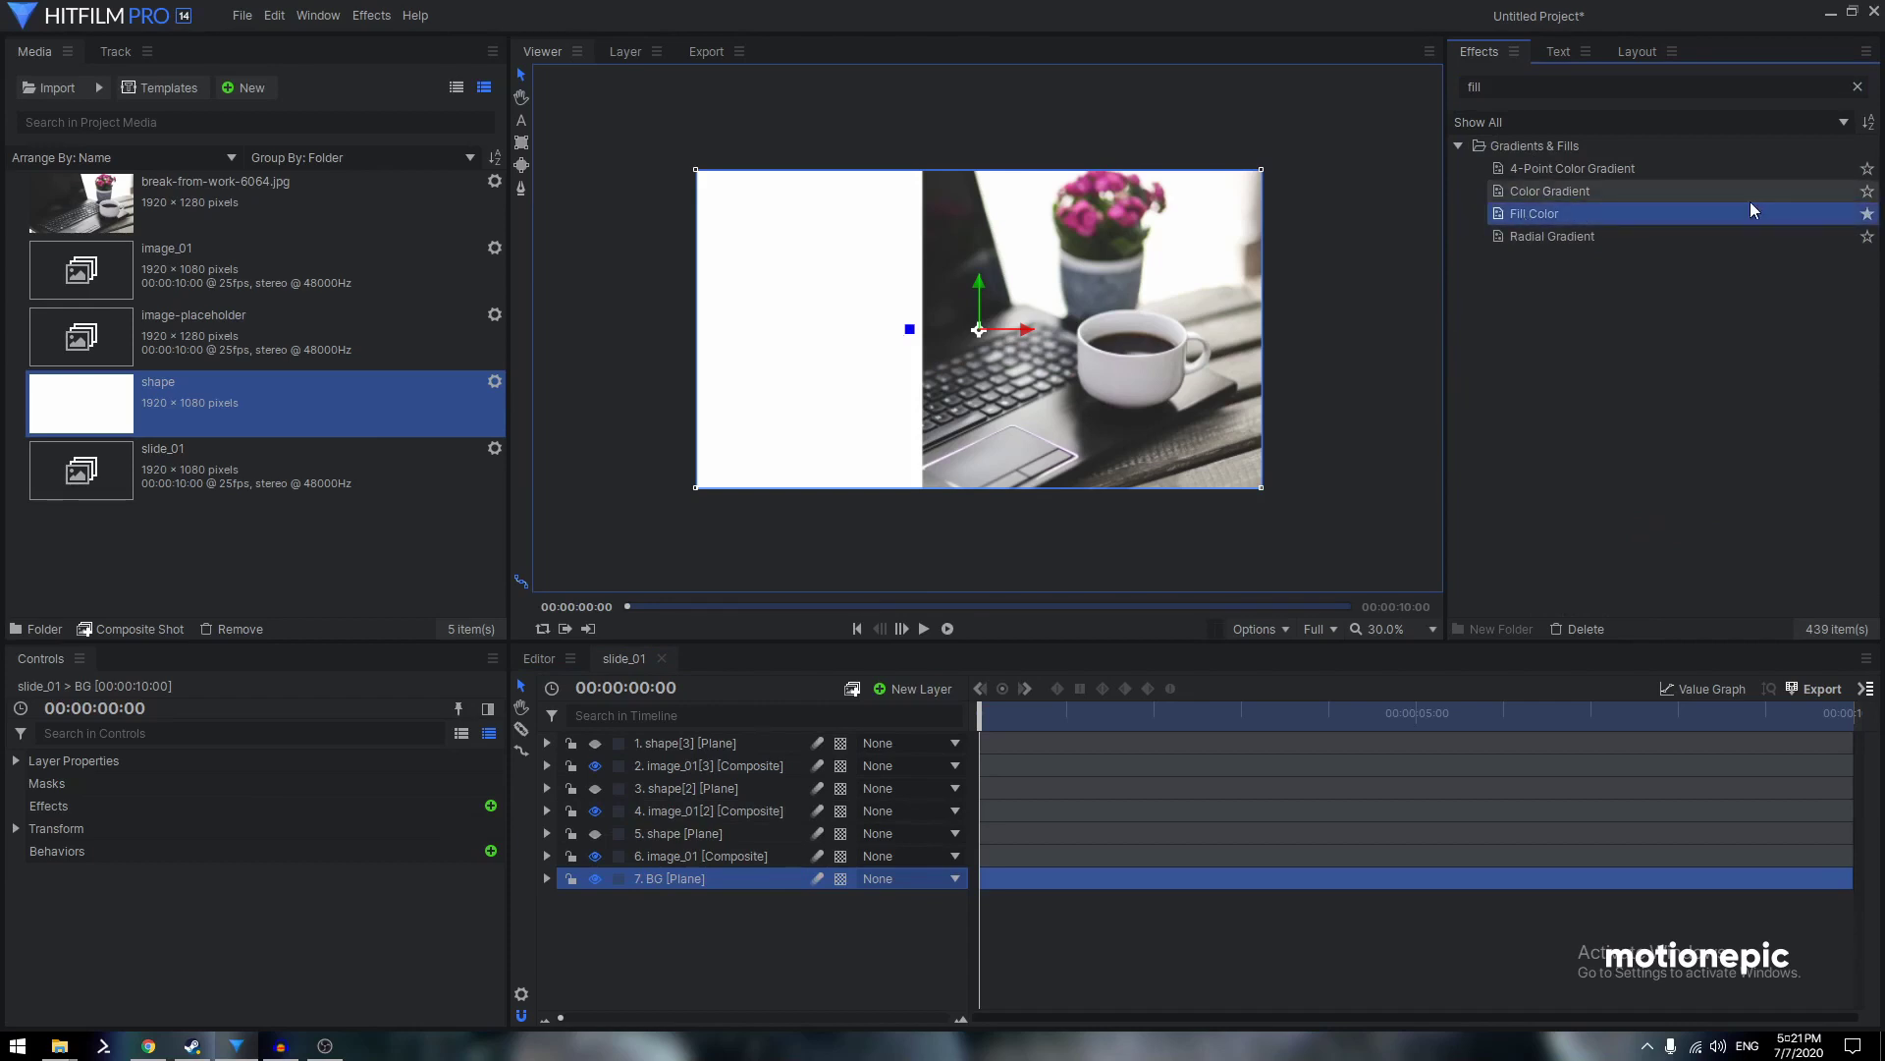
left_click_drag(1520, 218, 662, 876)
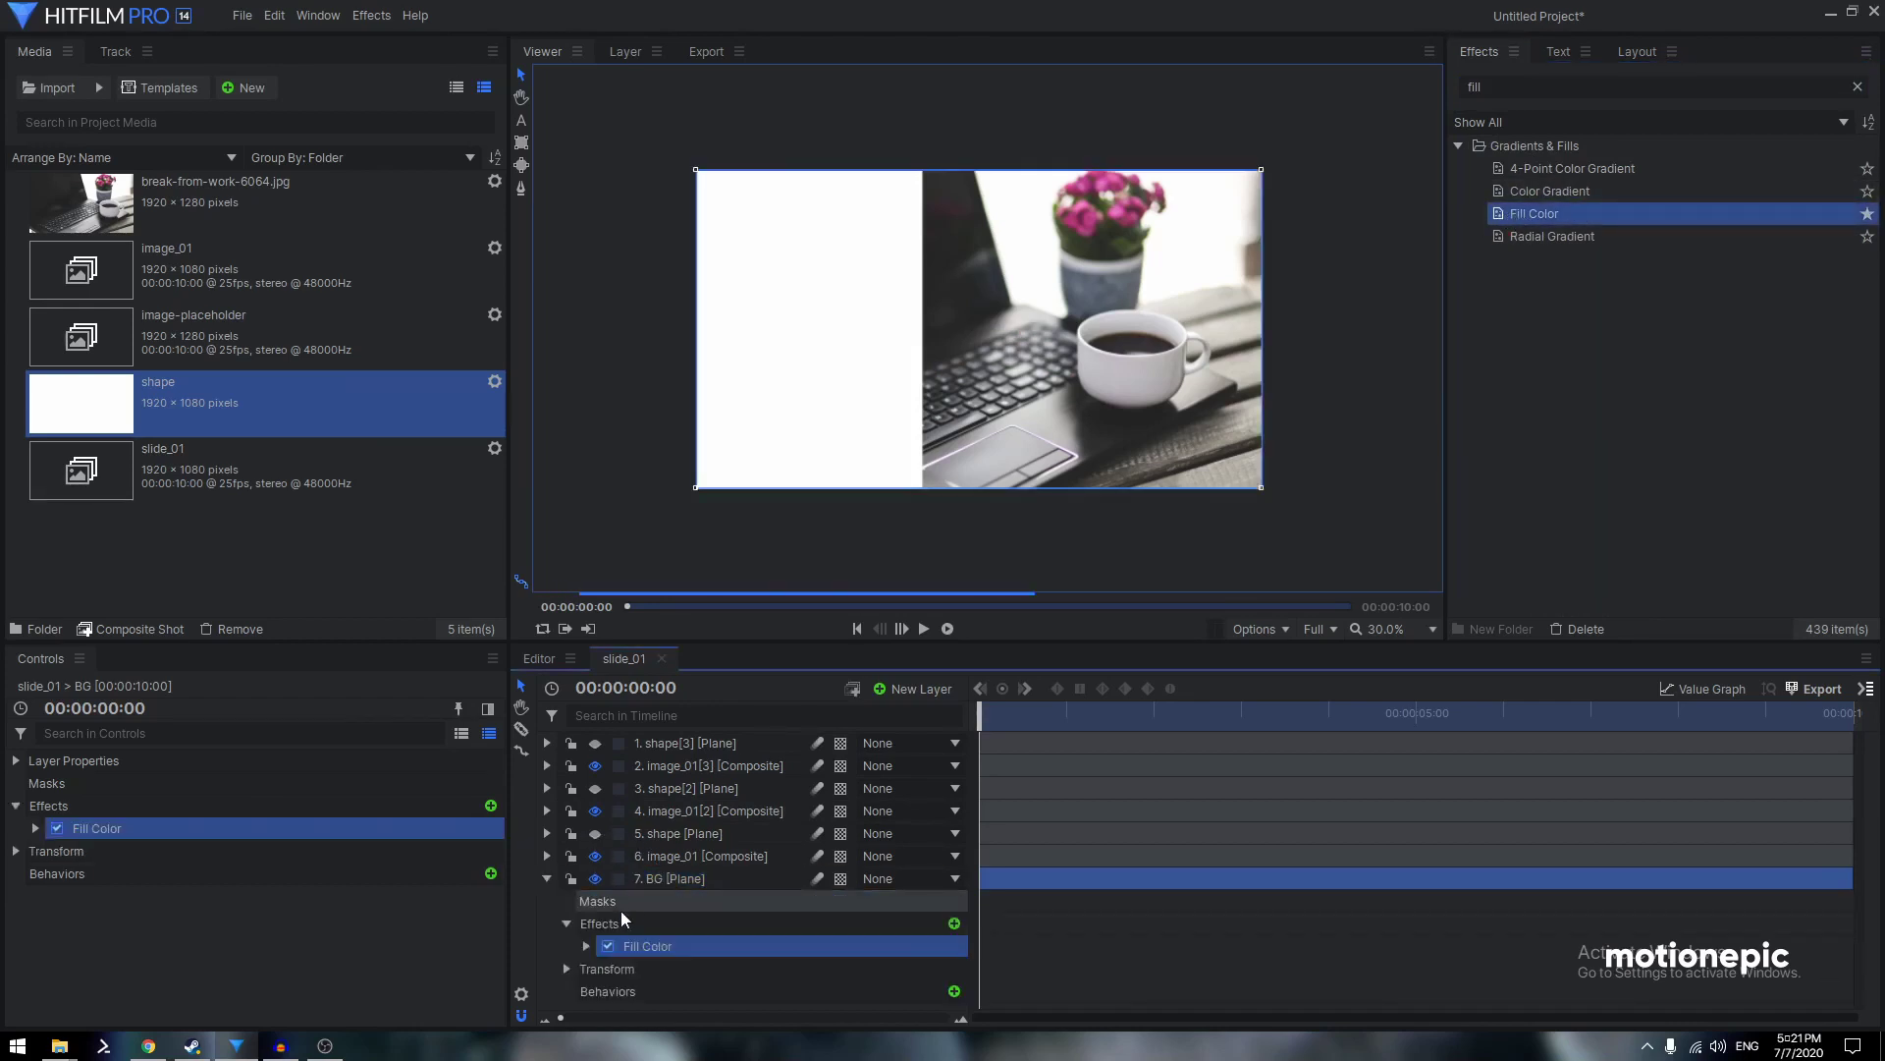
Set the BG layer's Fill Color to purple (170, 0, 255) and collapse the layer
left_click(587, 946)
left_click(958, 930)
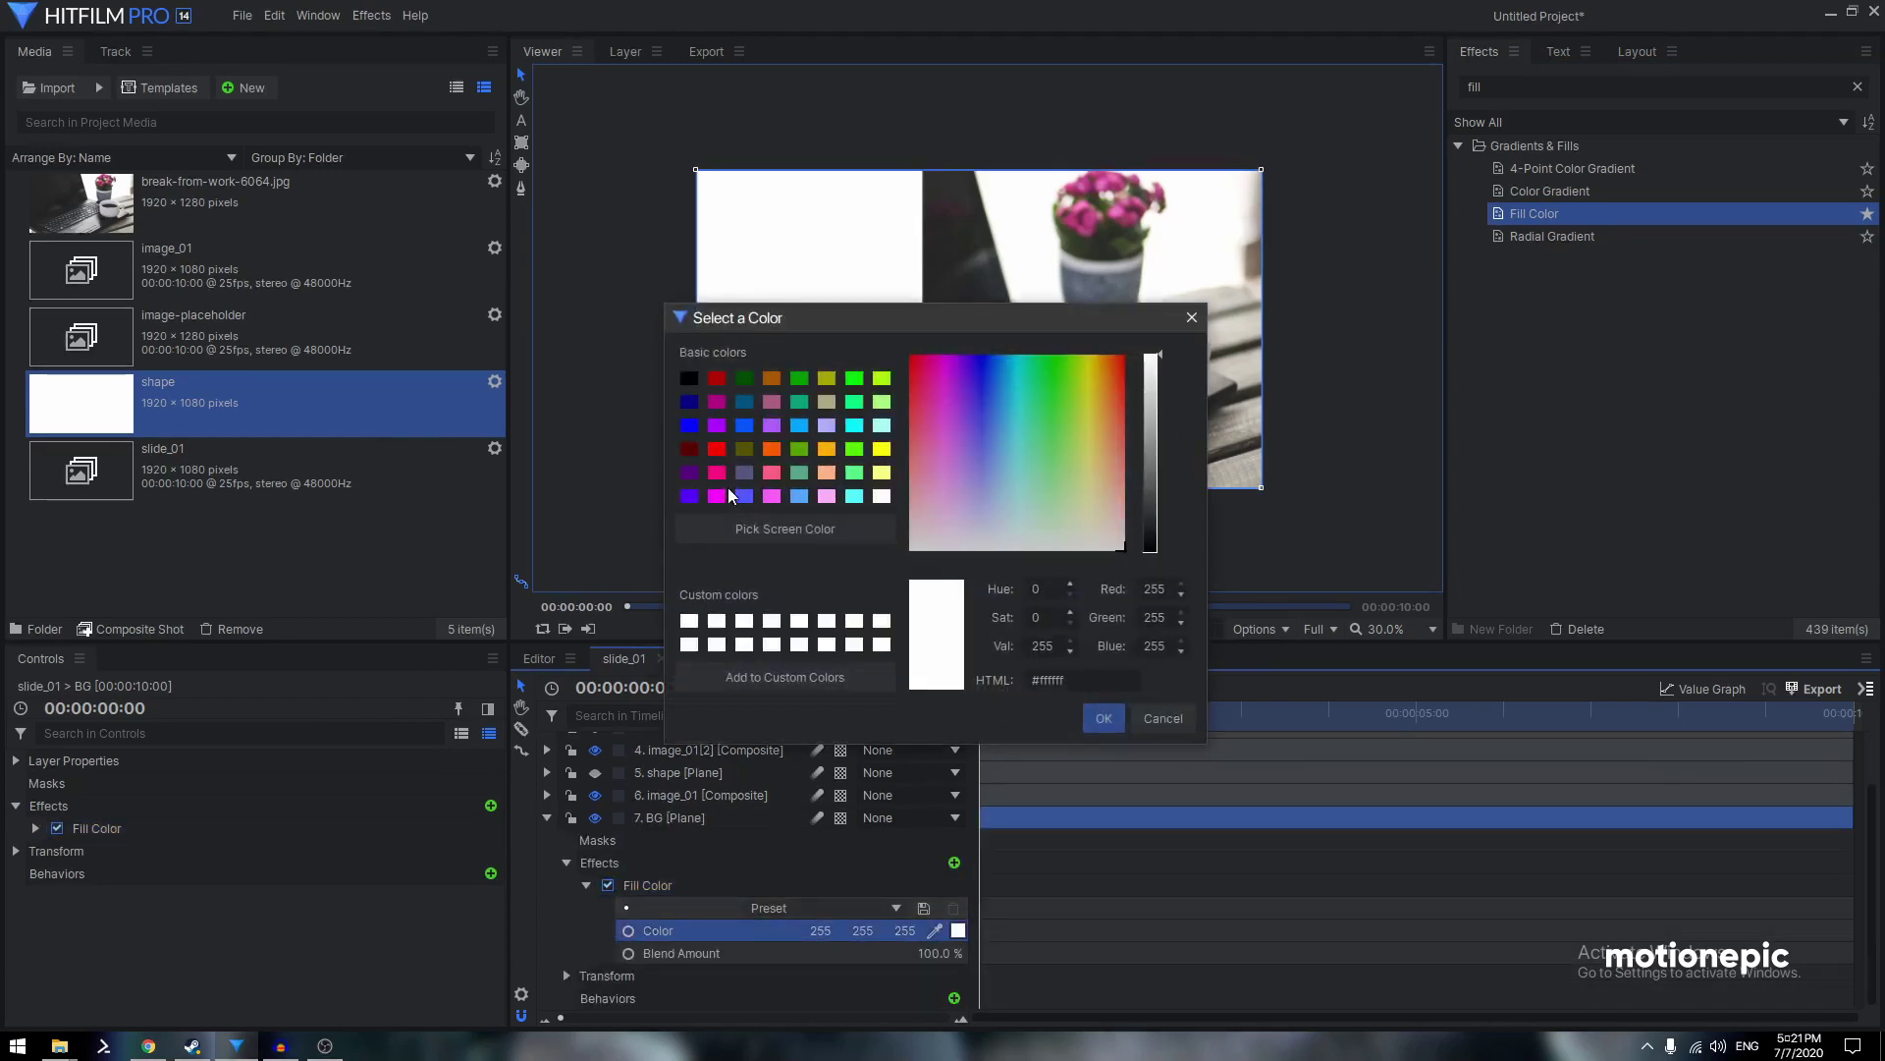
left_click(768, 428)
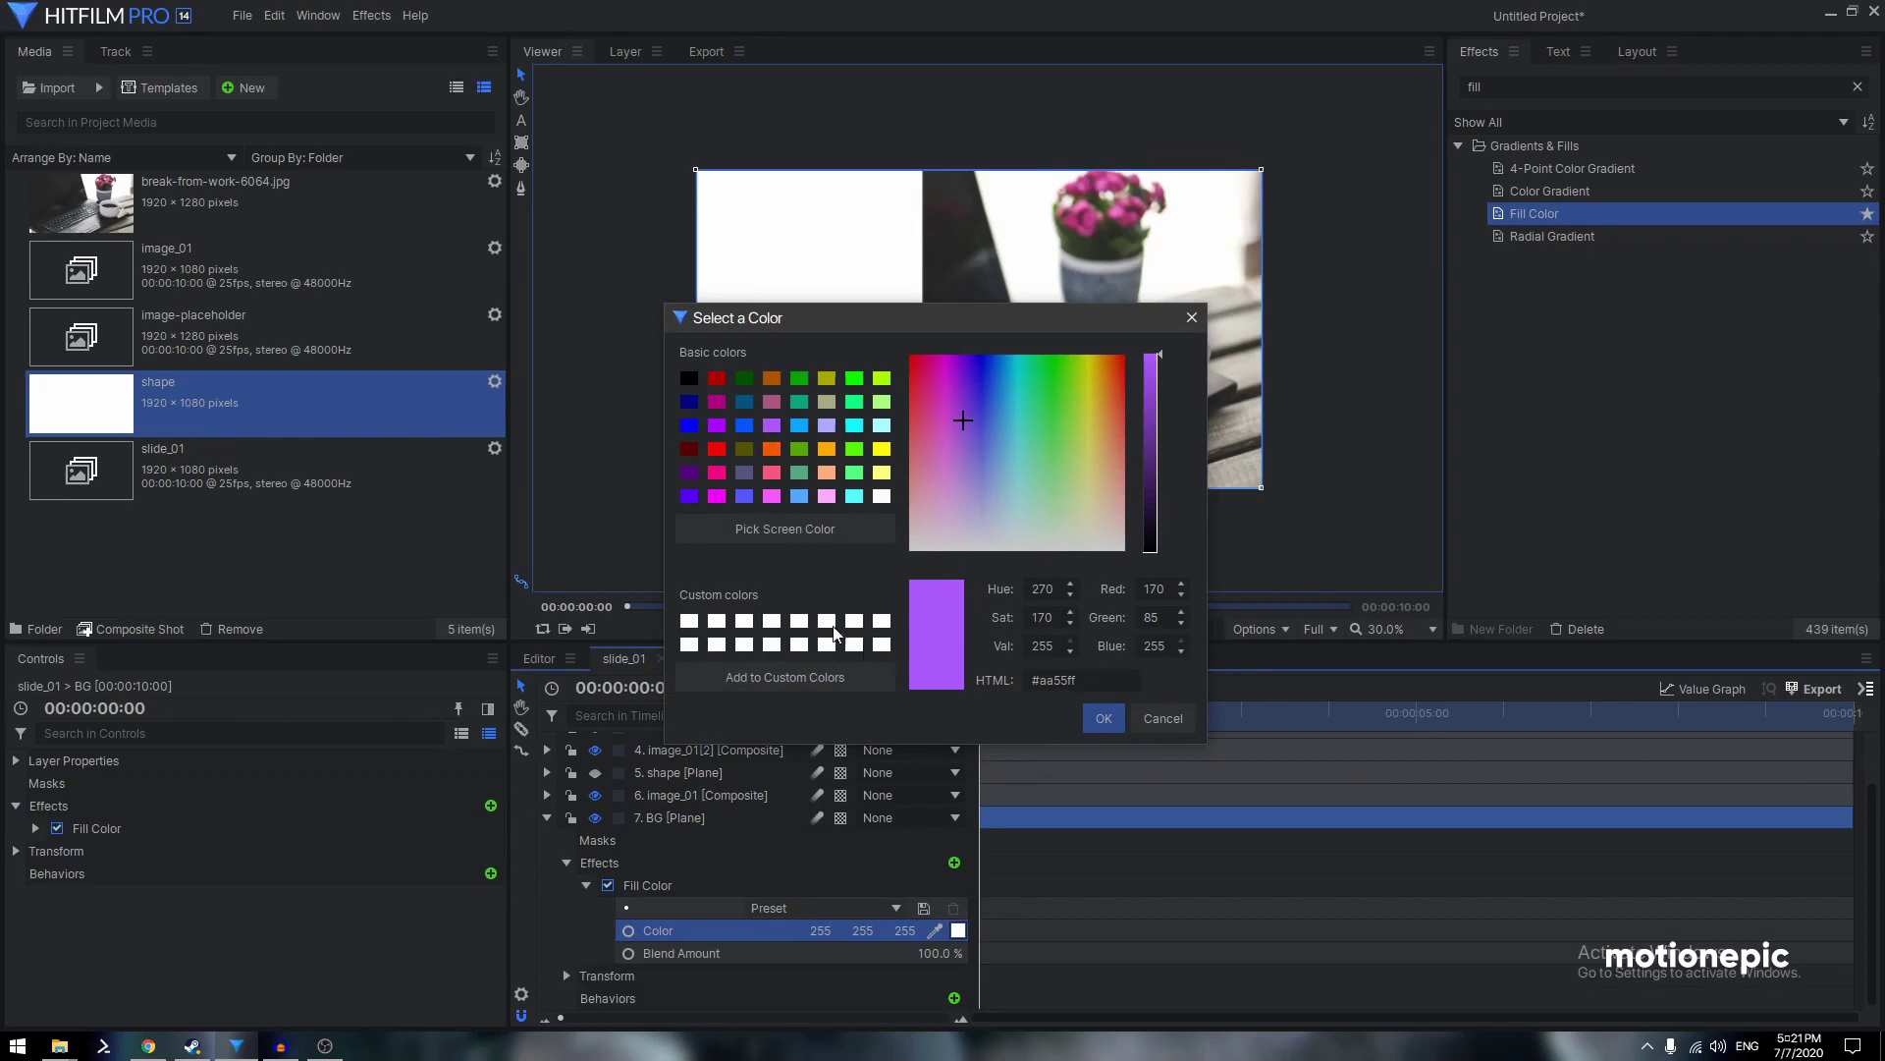
left_click(718, 423)
left_click(1104, 718)
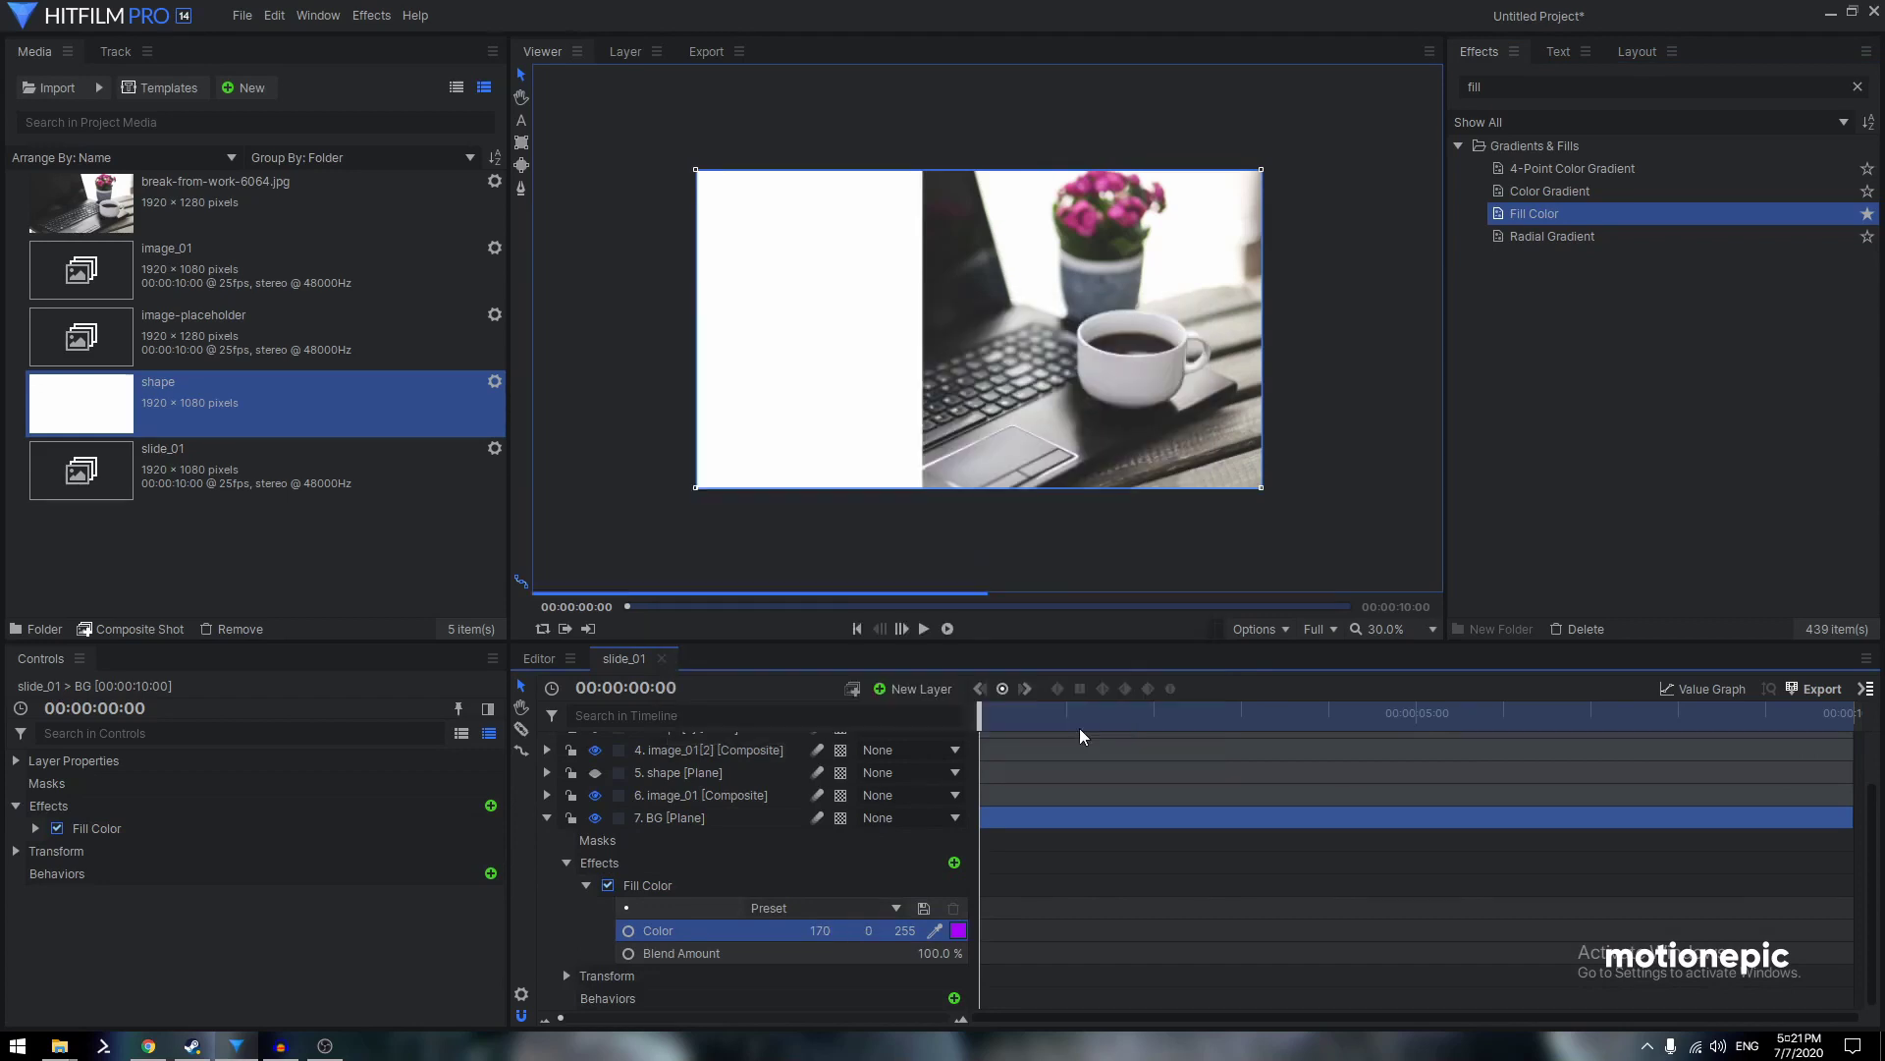
left_click(546, 818)
left_click(683, 878)
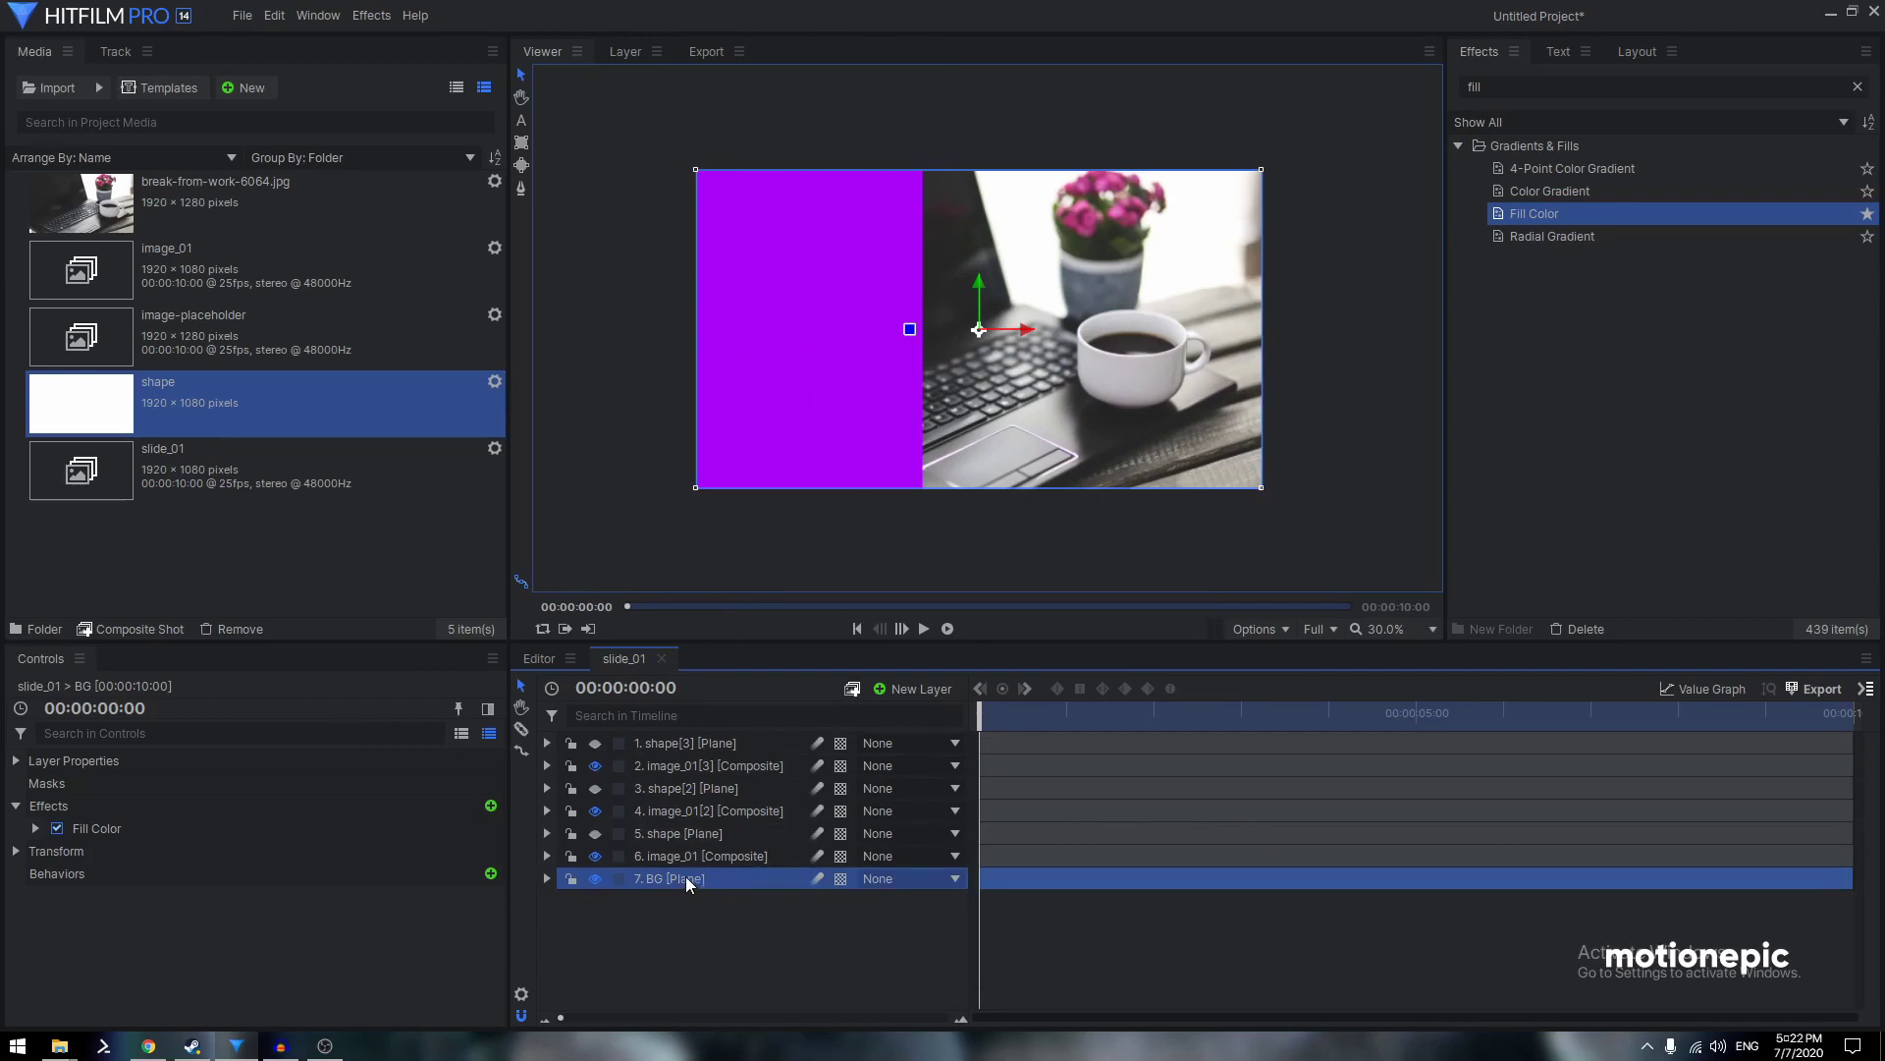
left_click(670, 909)
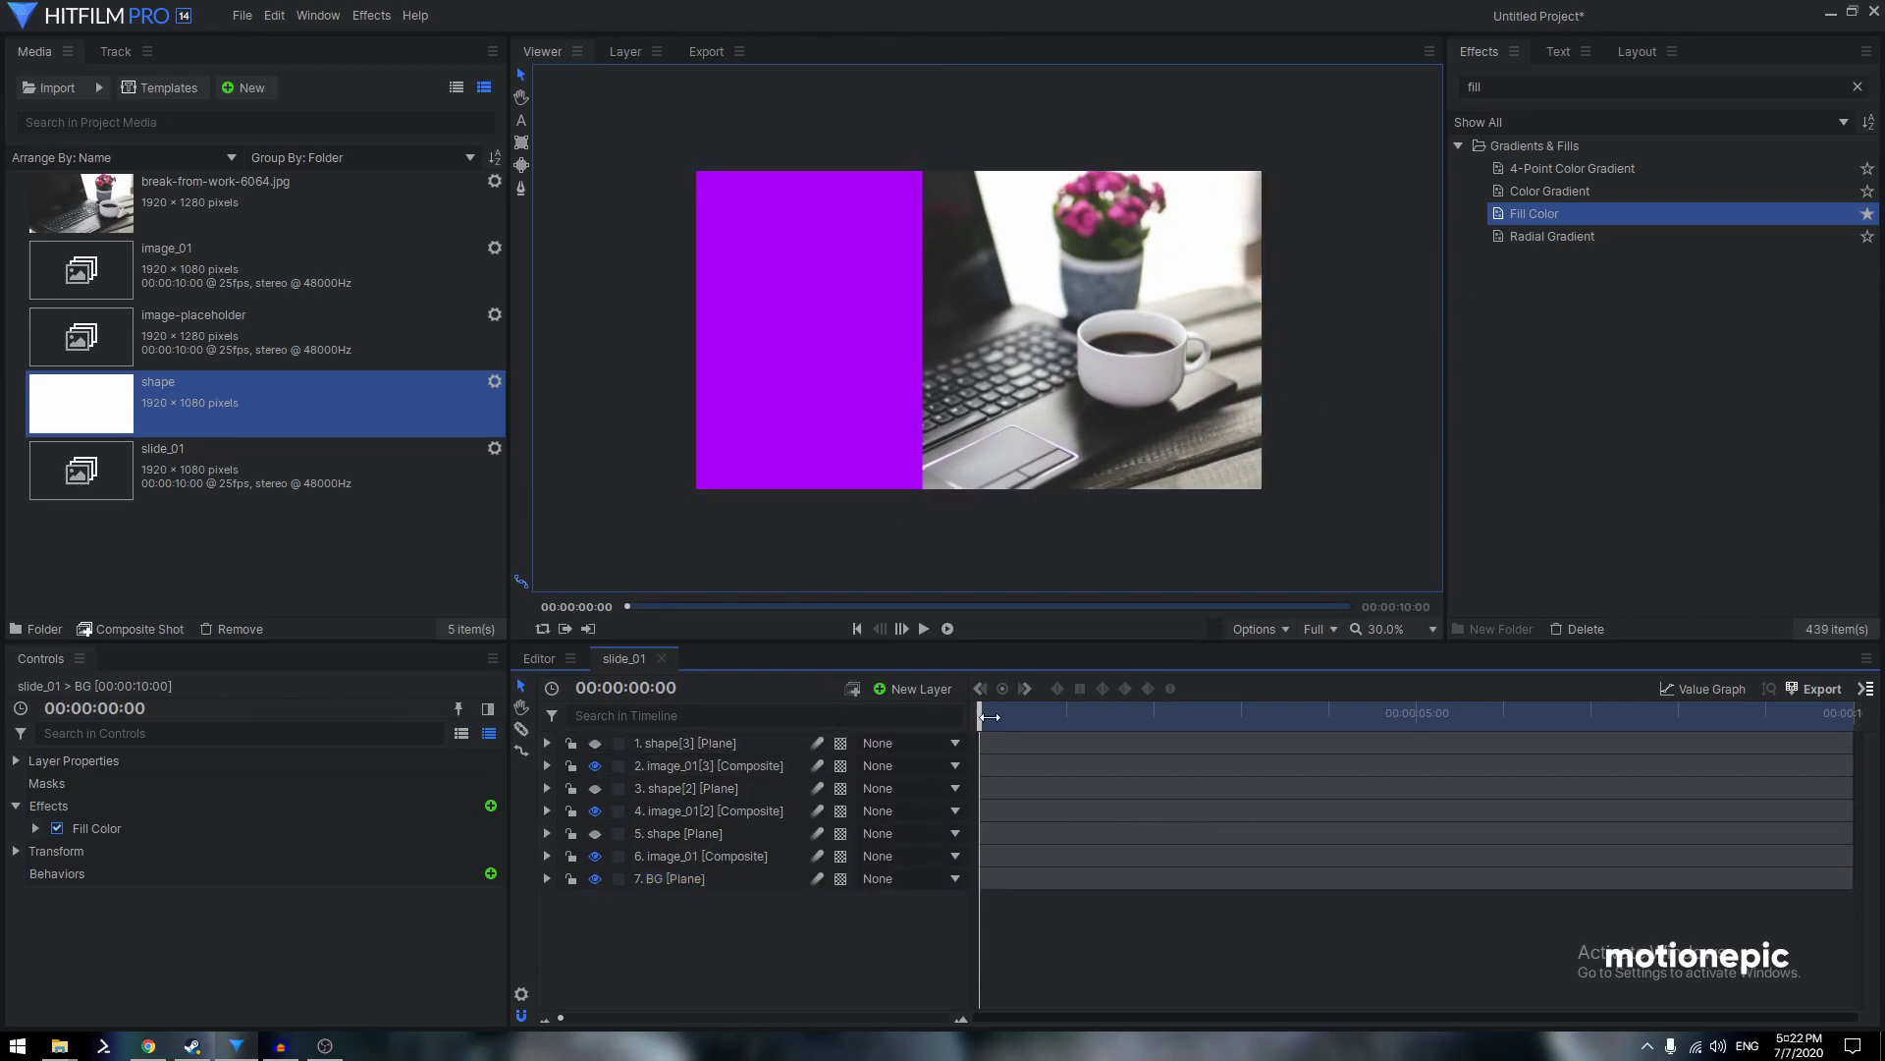
Filter the timeline layers to their Position property and place the playhead at 00:00:02:00
left_click_drag(989, 717, 1144, 716)
left_click(751, 717)
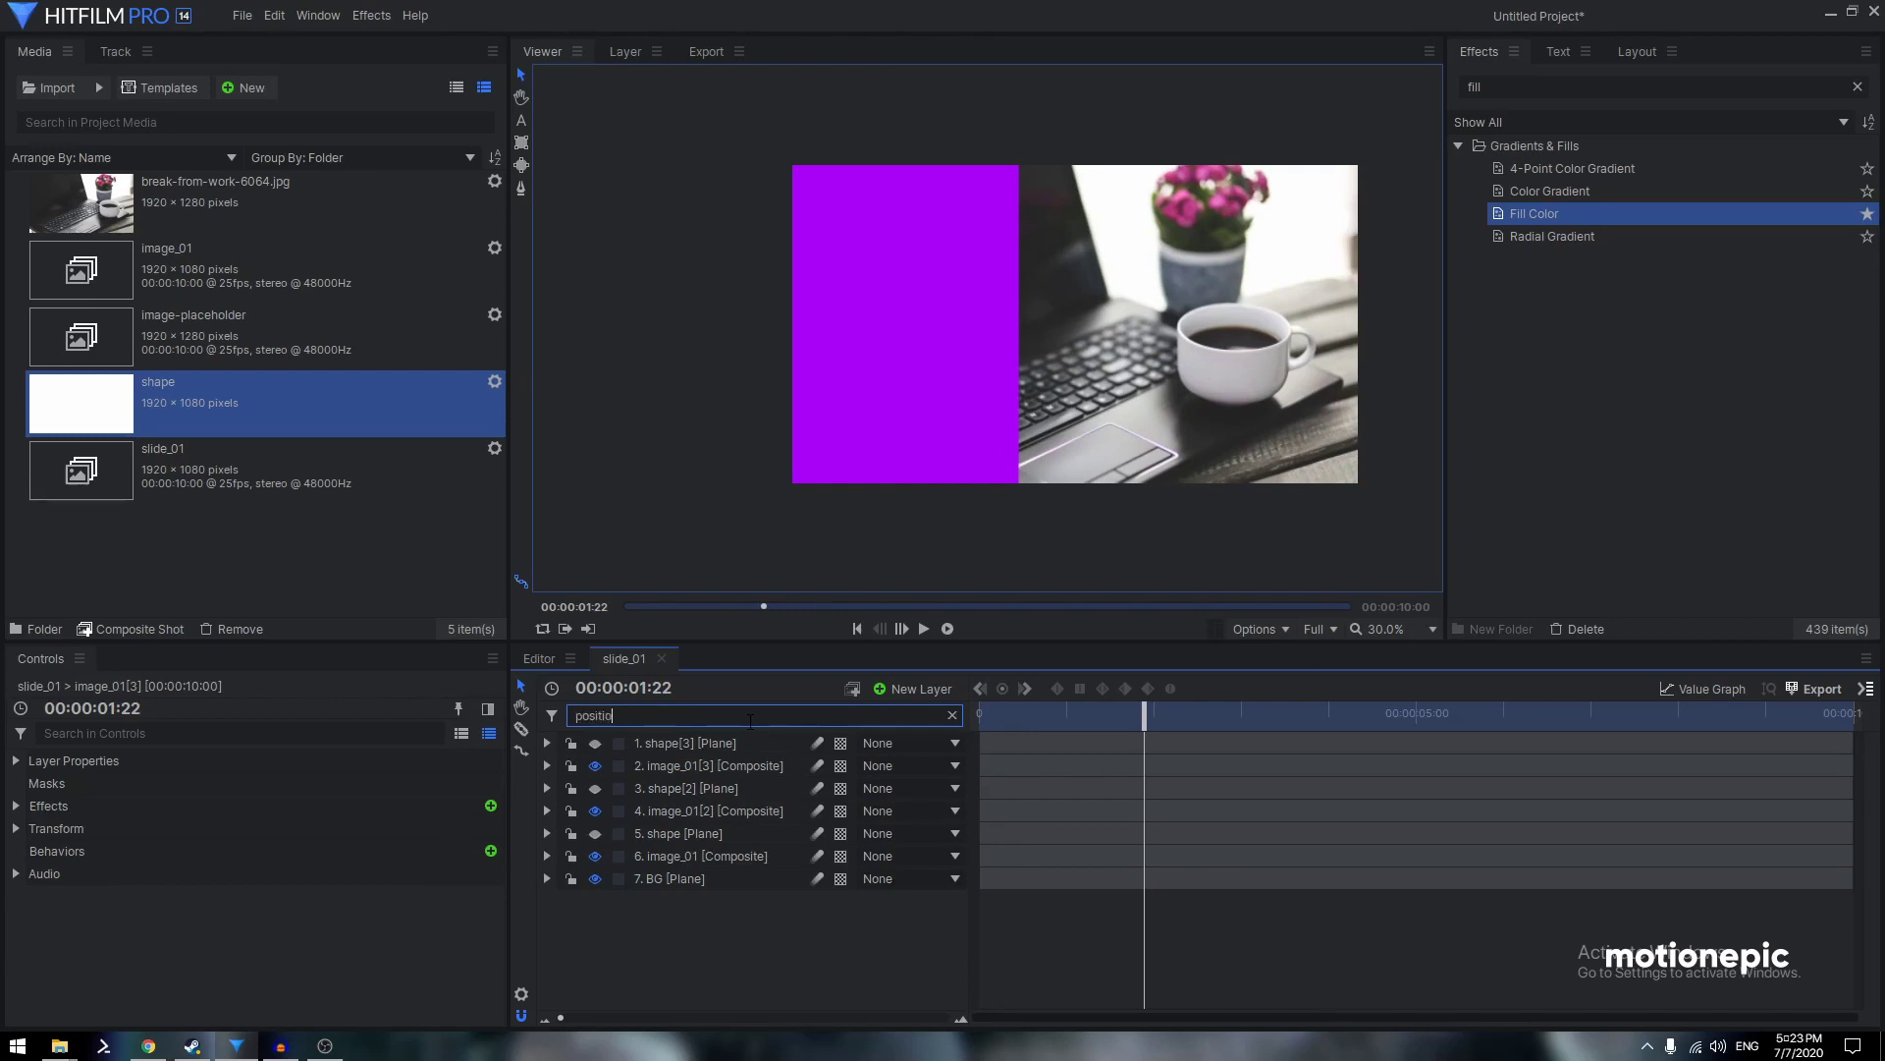
type("position")
key("Return")
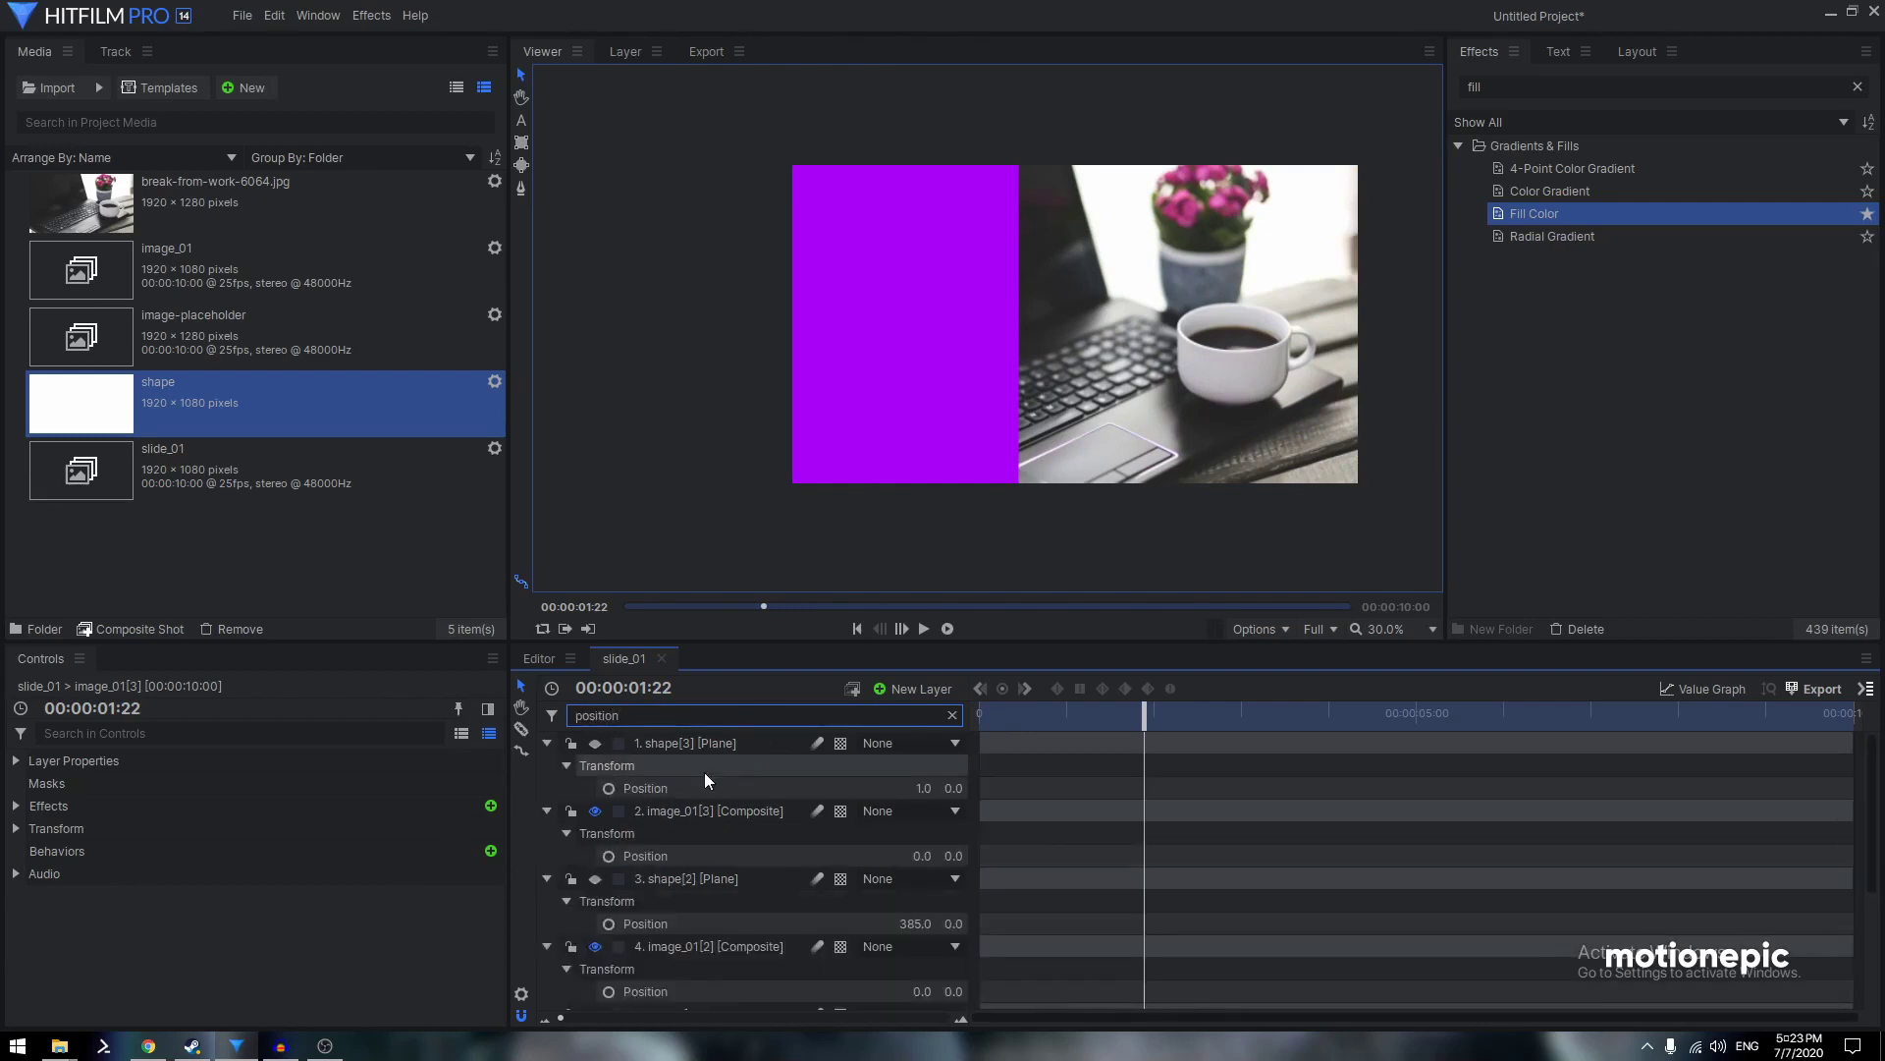
left_click_drag(1155, 719, 1165, 720)
Add Position keyframes at 00:00:02:00 to all six strip layers, the three shape planes and three image_01 composites, but not to BG
left_click(669, 783)
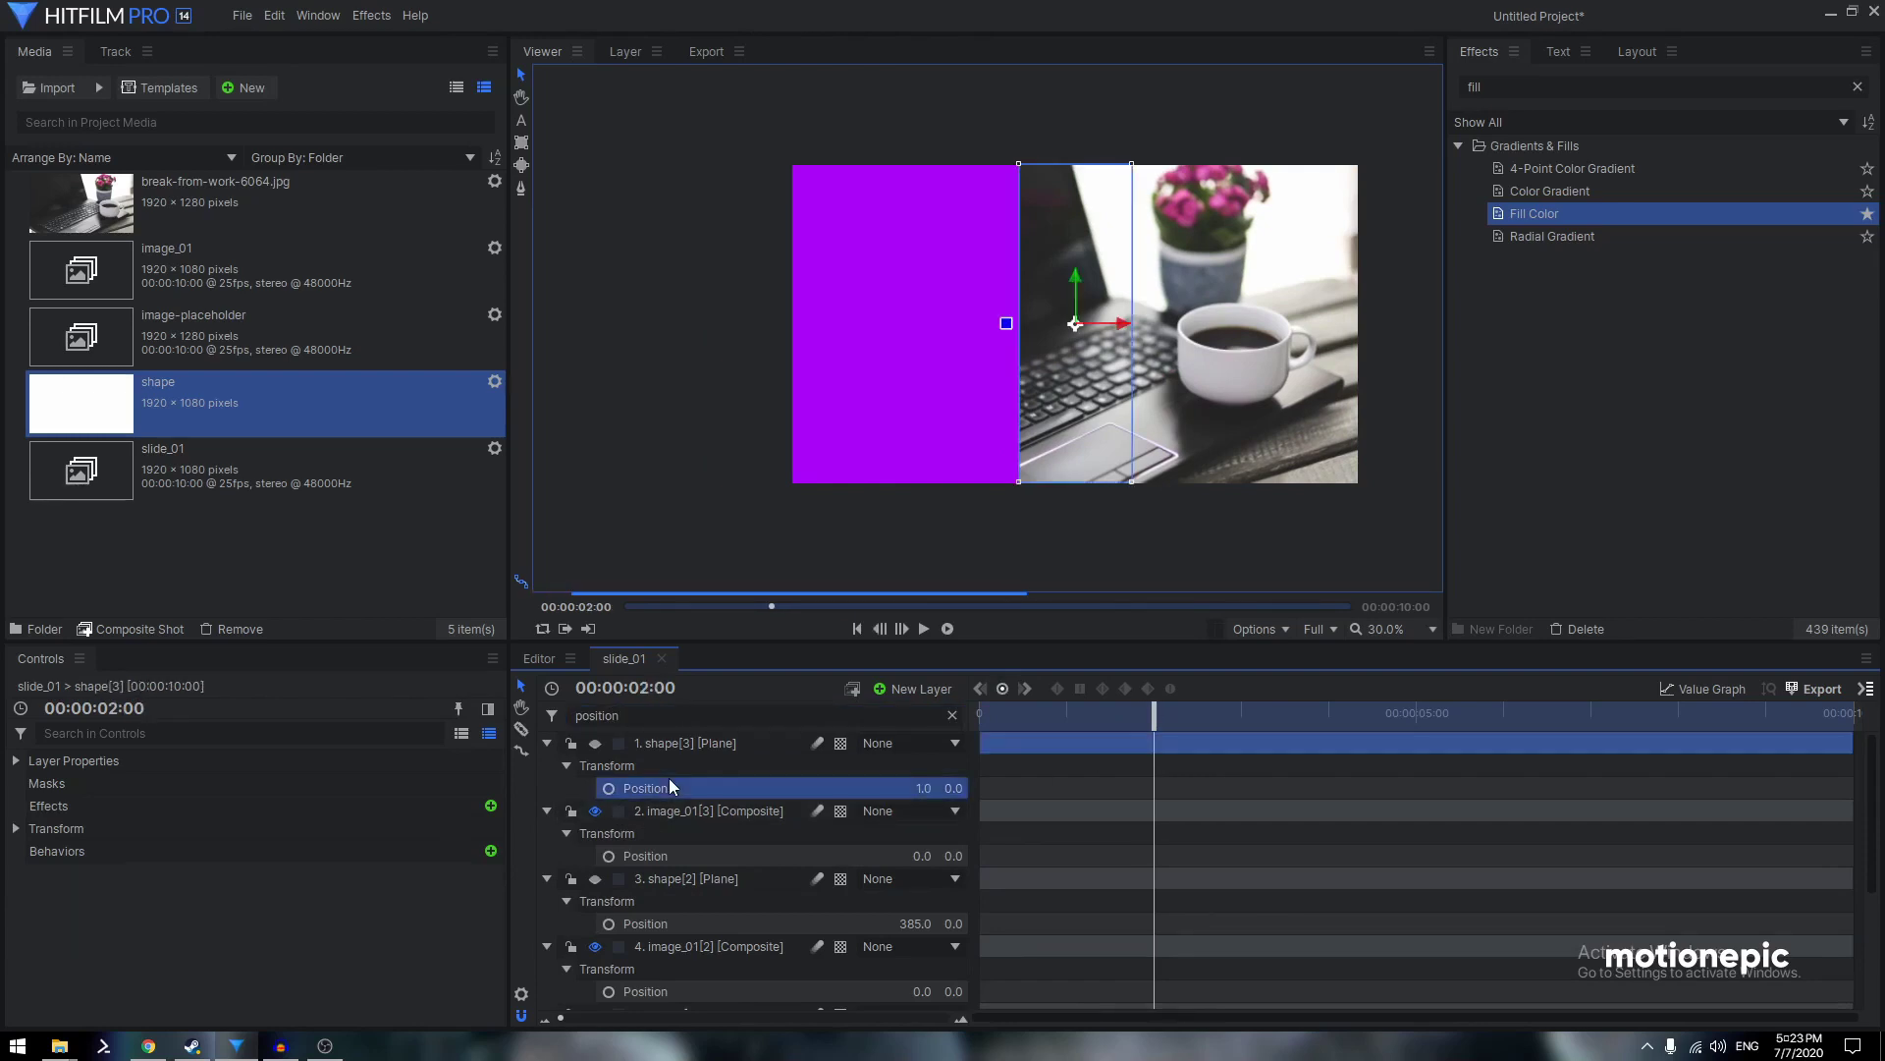
left_click(685, 857, "ctrl")
left_click(675, 922, "ctrl")
scroll(688, 947, "down", 1)
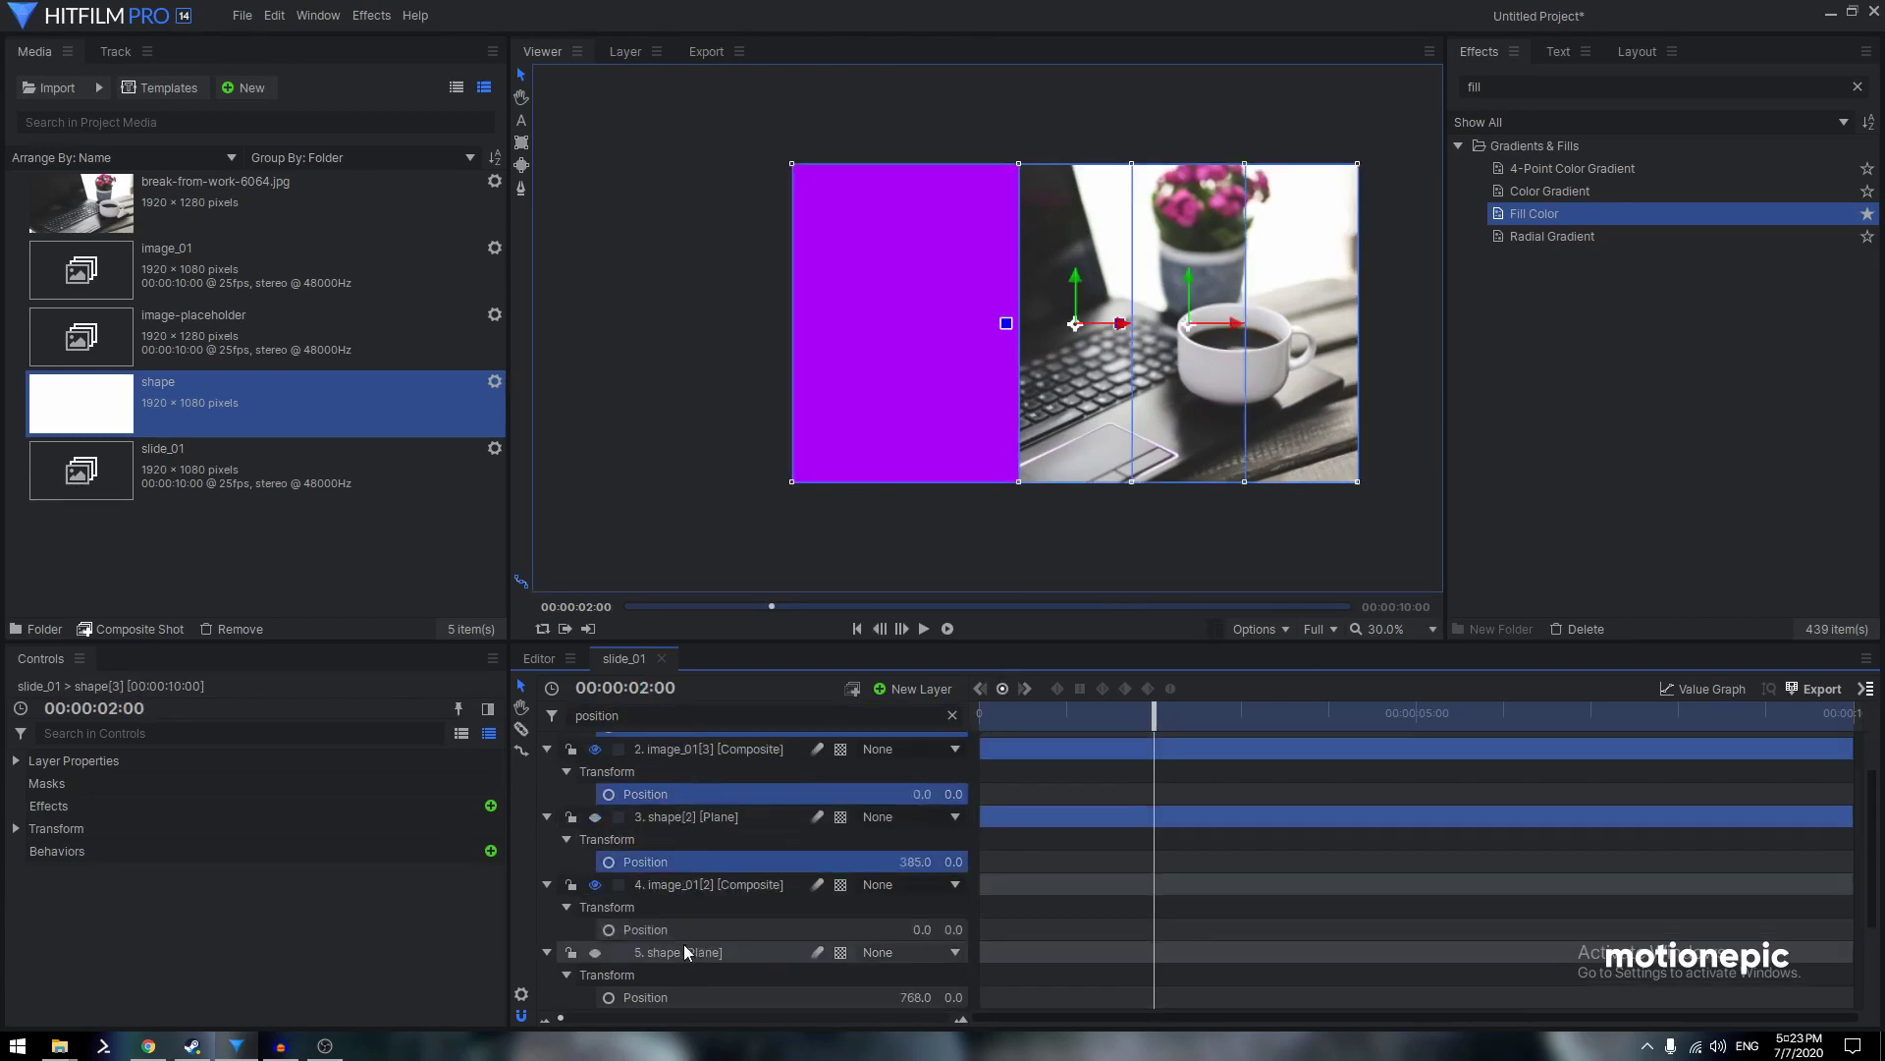
left_click(675, 927, "ctrl")
scroll(676, 927, "down", 2)
left_click(699, 926, "ctrl")
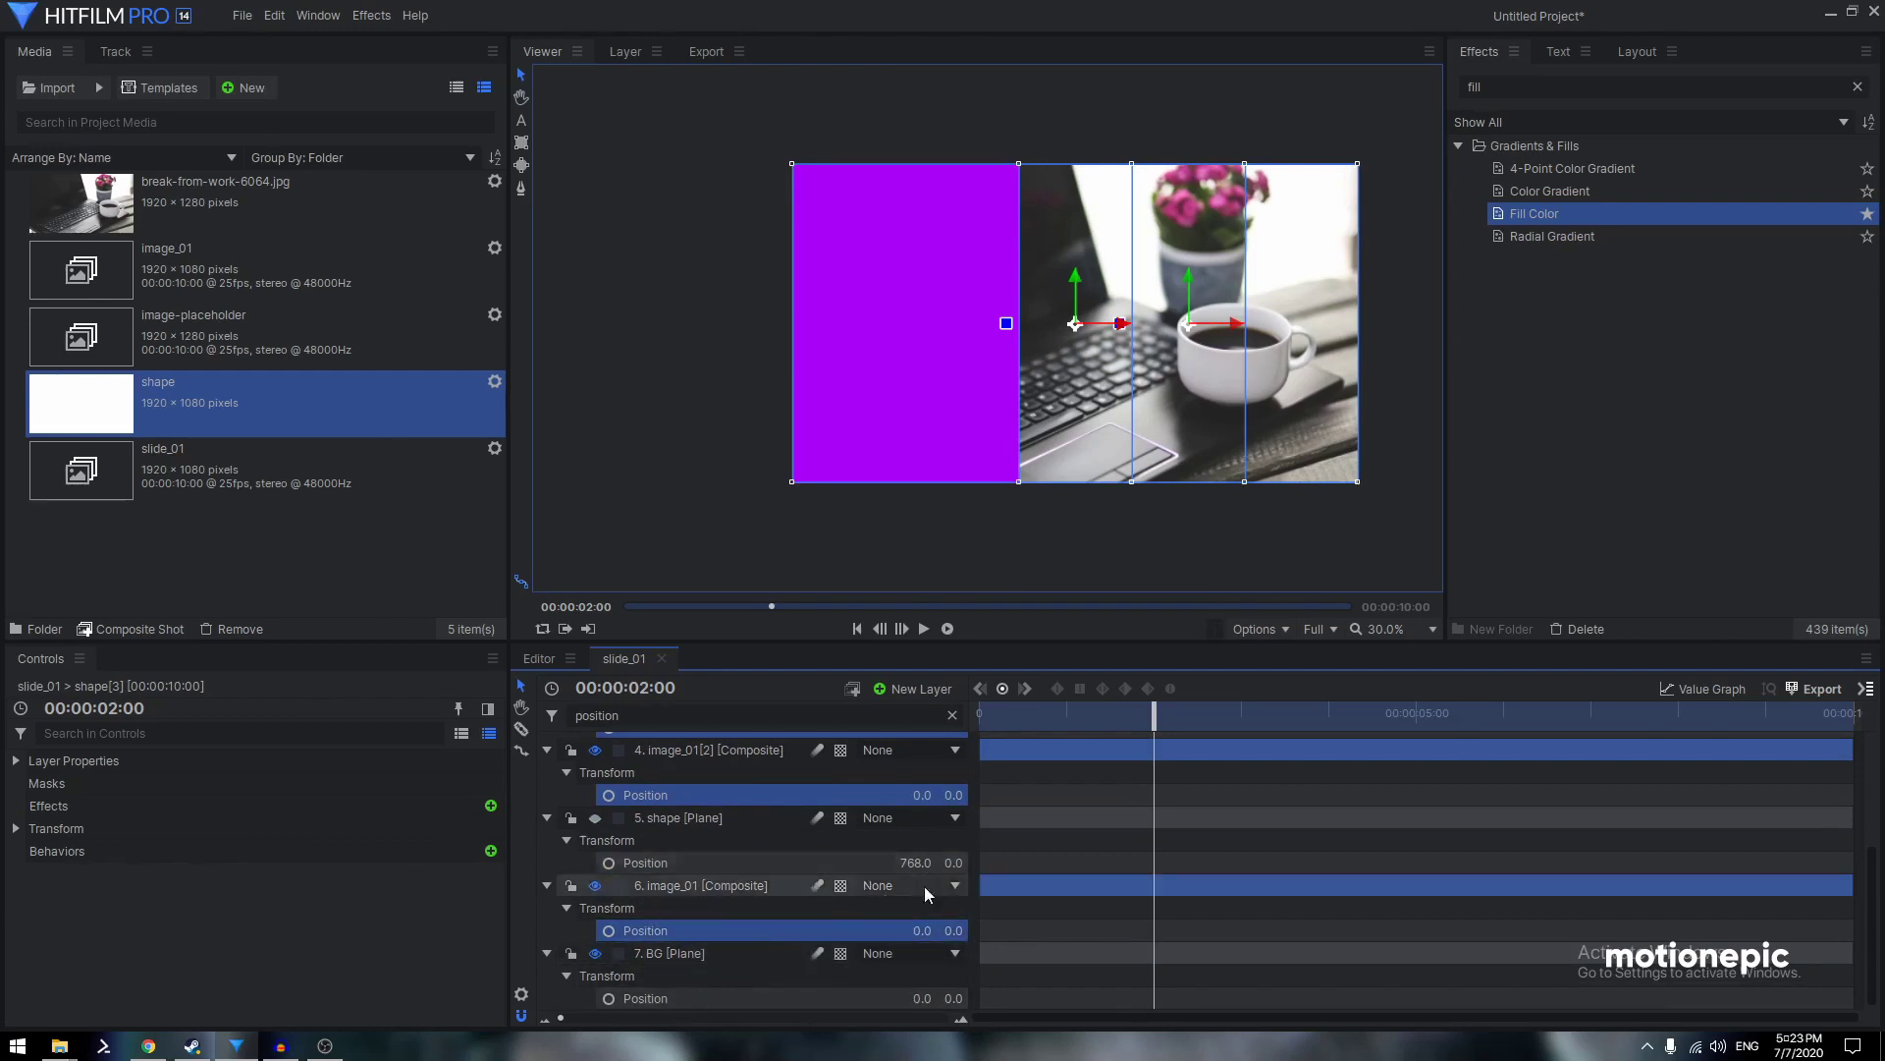
left_click(610, 932)
scroll(609, 931, "up", 1)
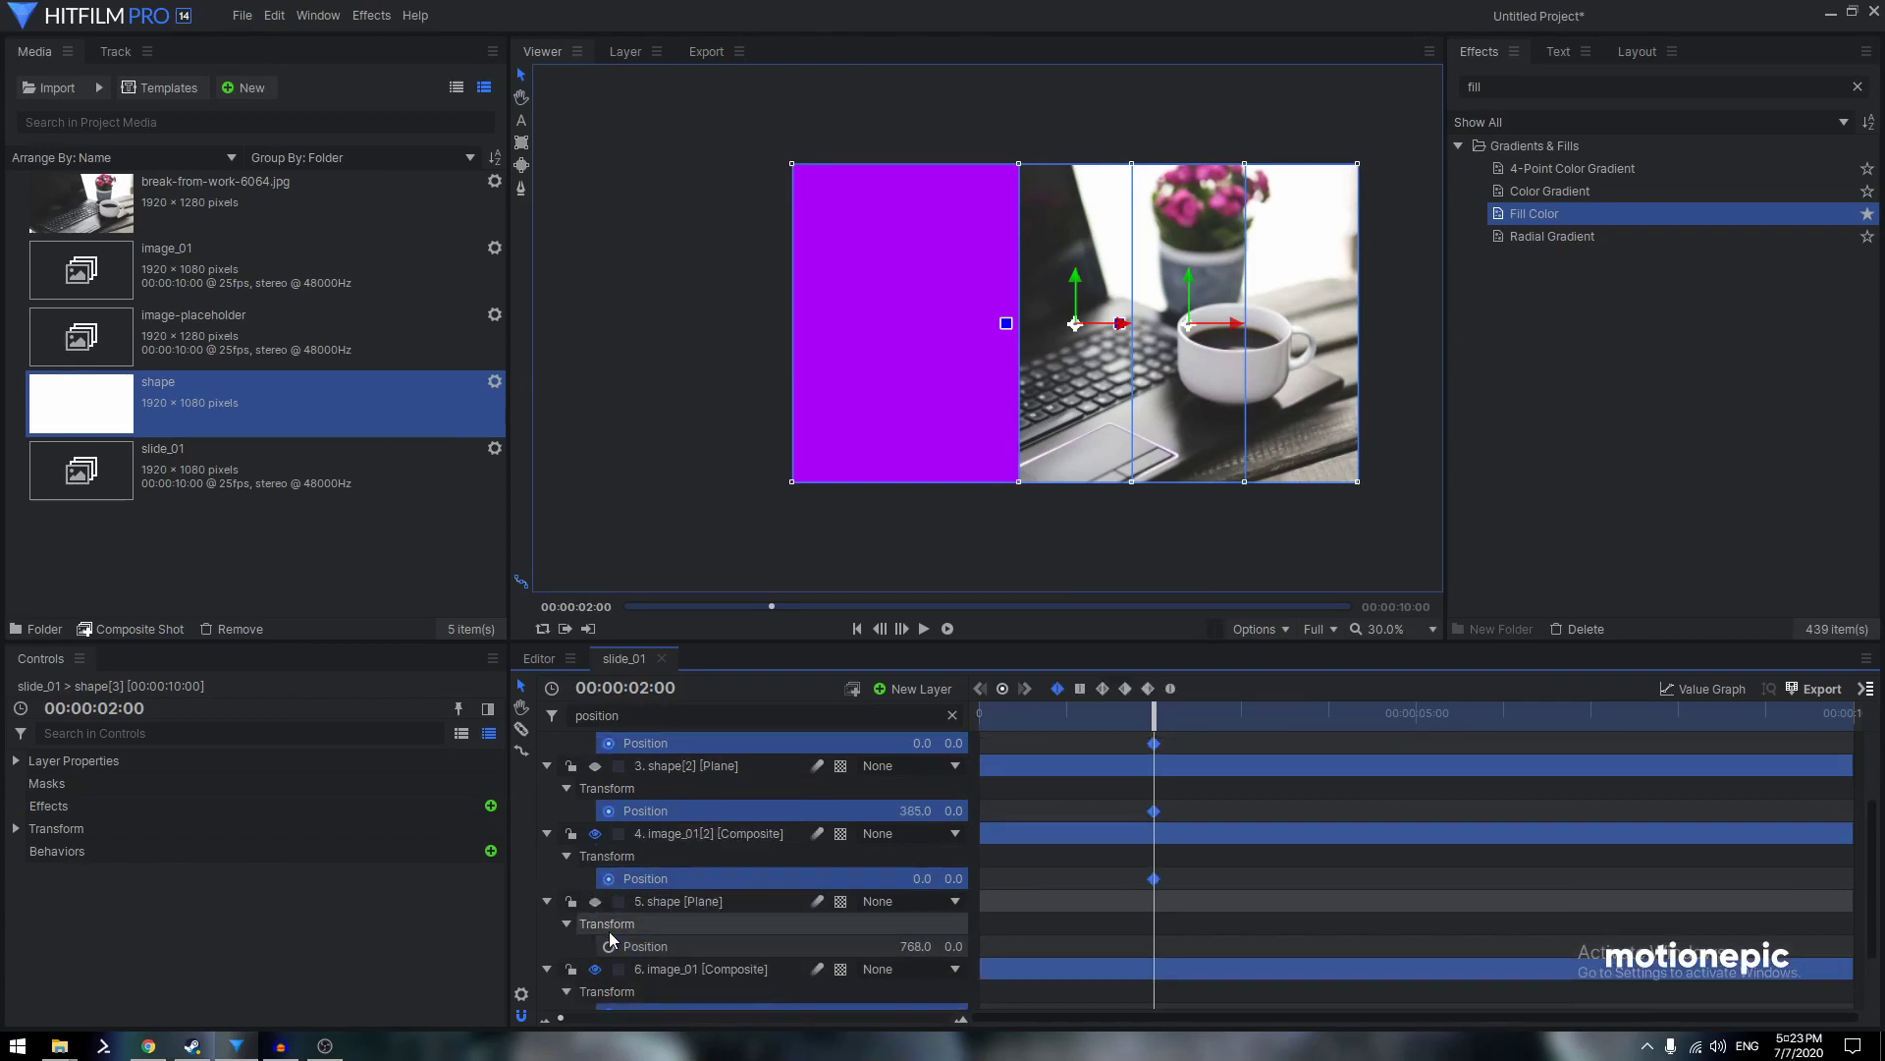
left_click(698, 943)
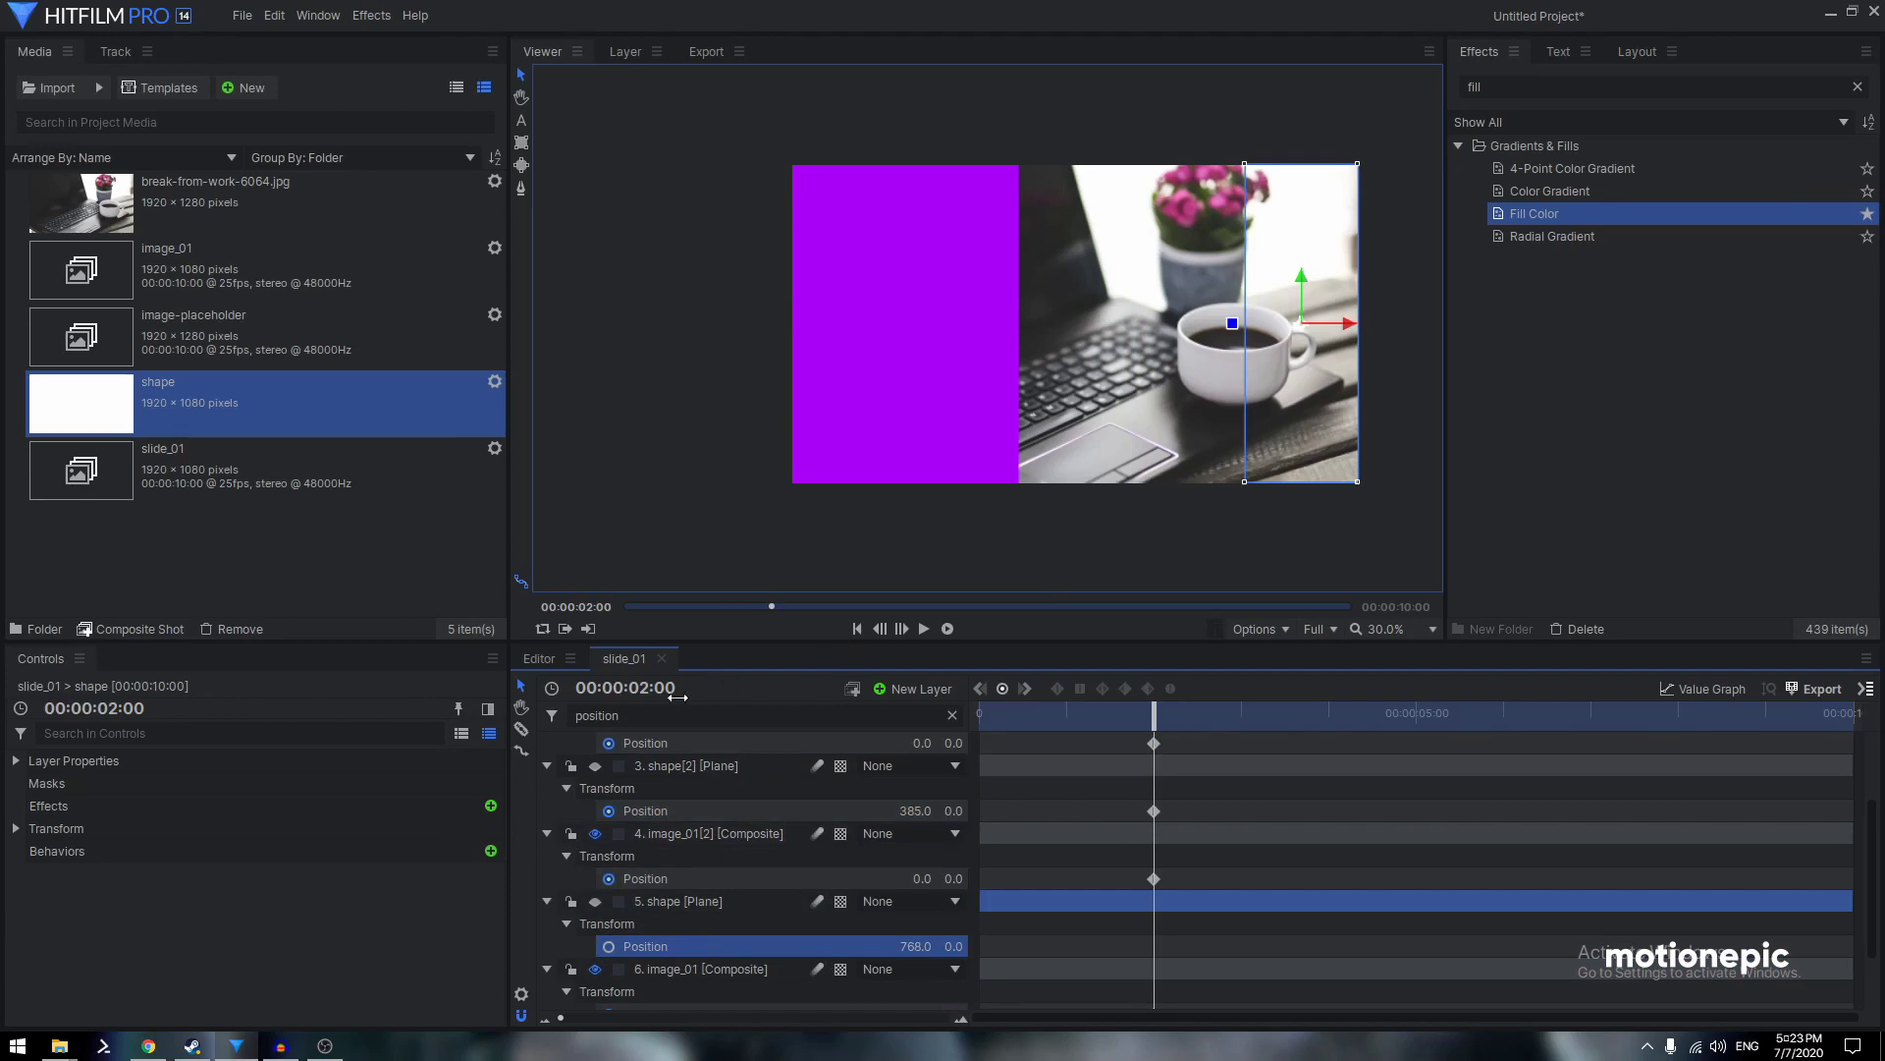
scroll(1215, 901, "up", 1)
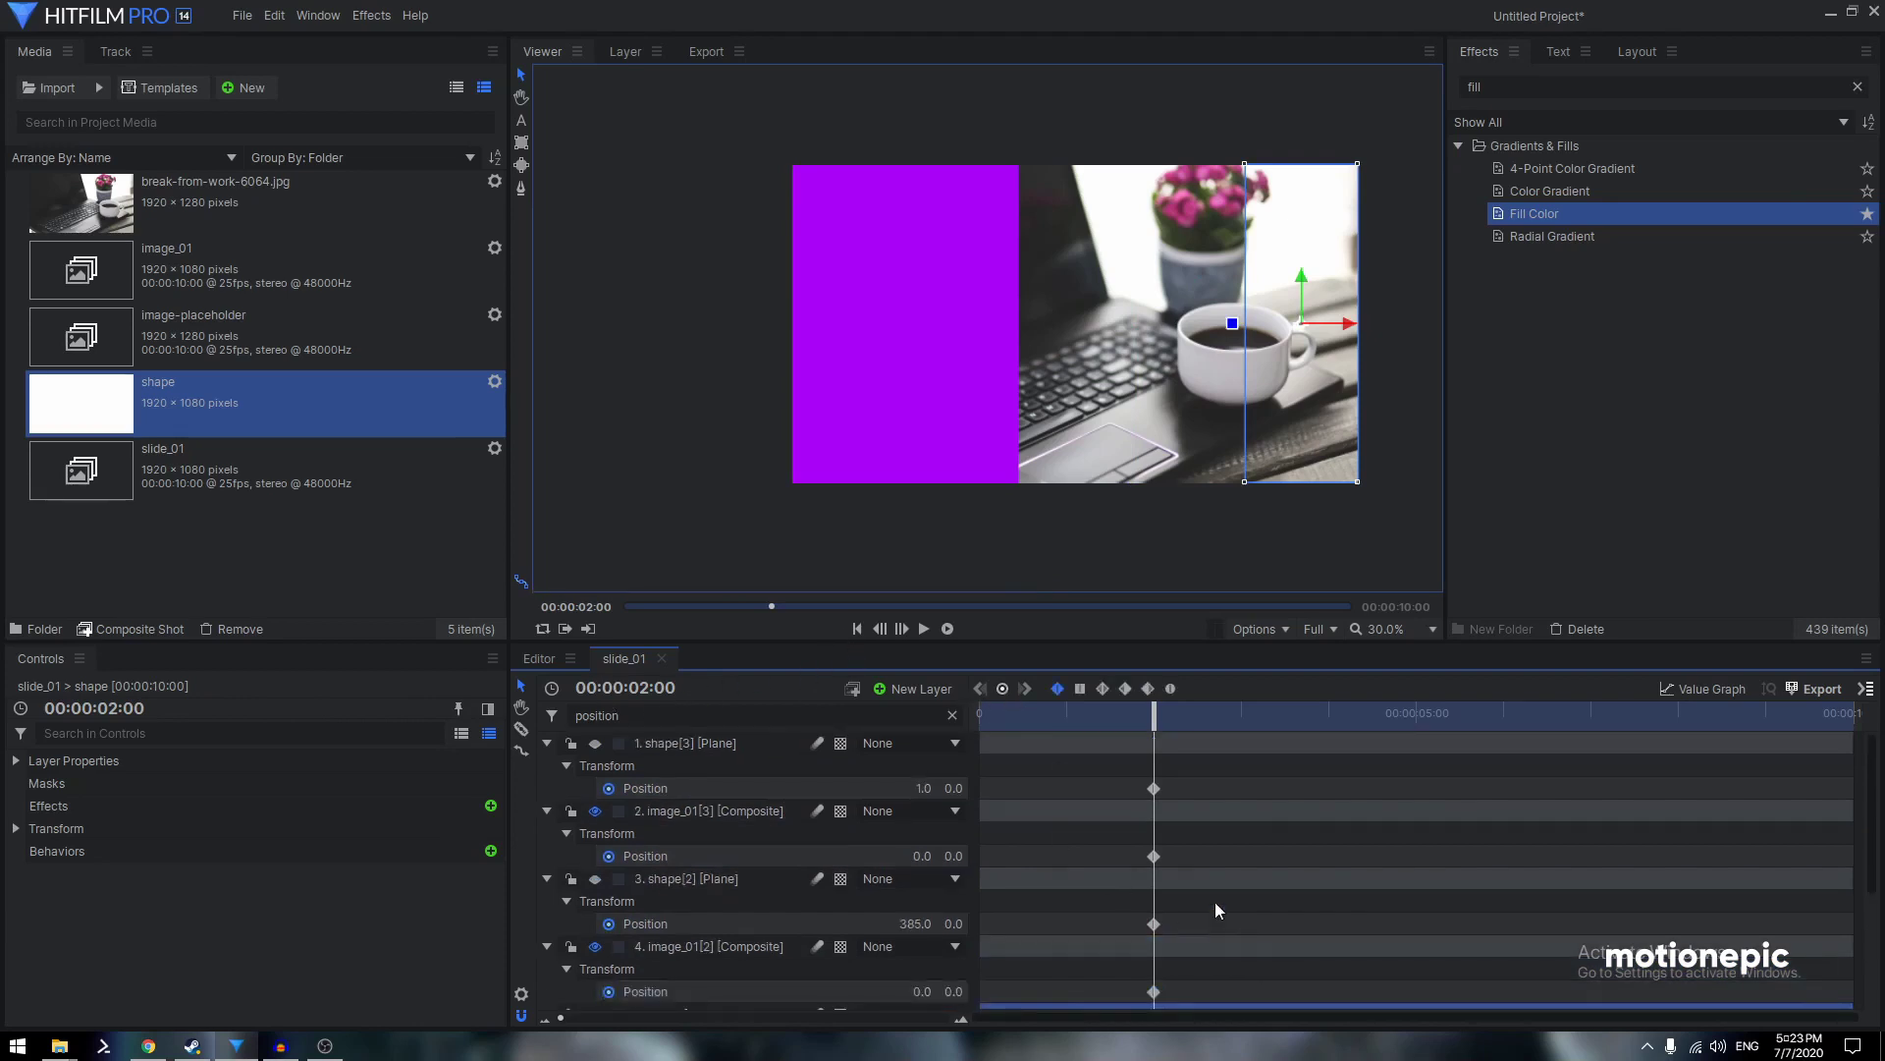
left_click(1154, 788)
At 00:00:00:00, move shape[3] and image_01[3] together off the frame's left side, to X positions of about -1159 and -1160
left_click_drag(1152, 721, 979, 721)
scroll(674, 844, "down", 3)
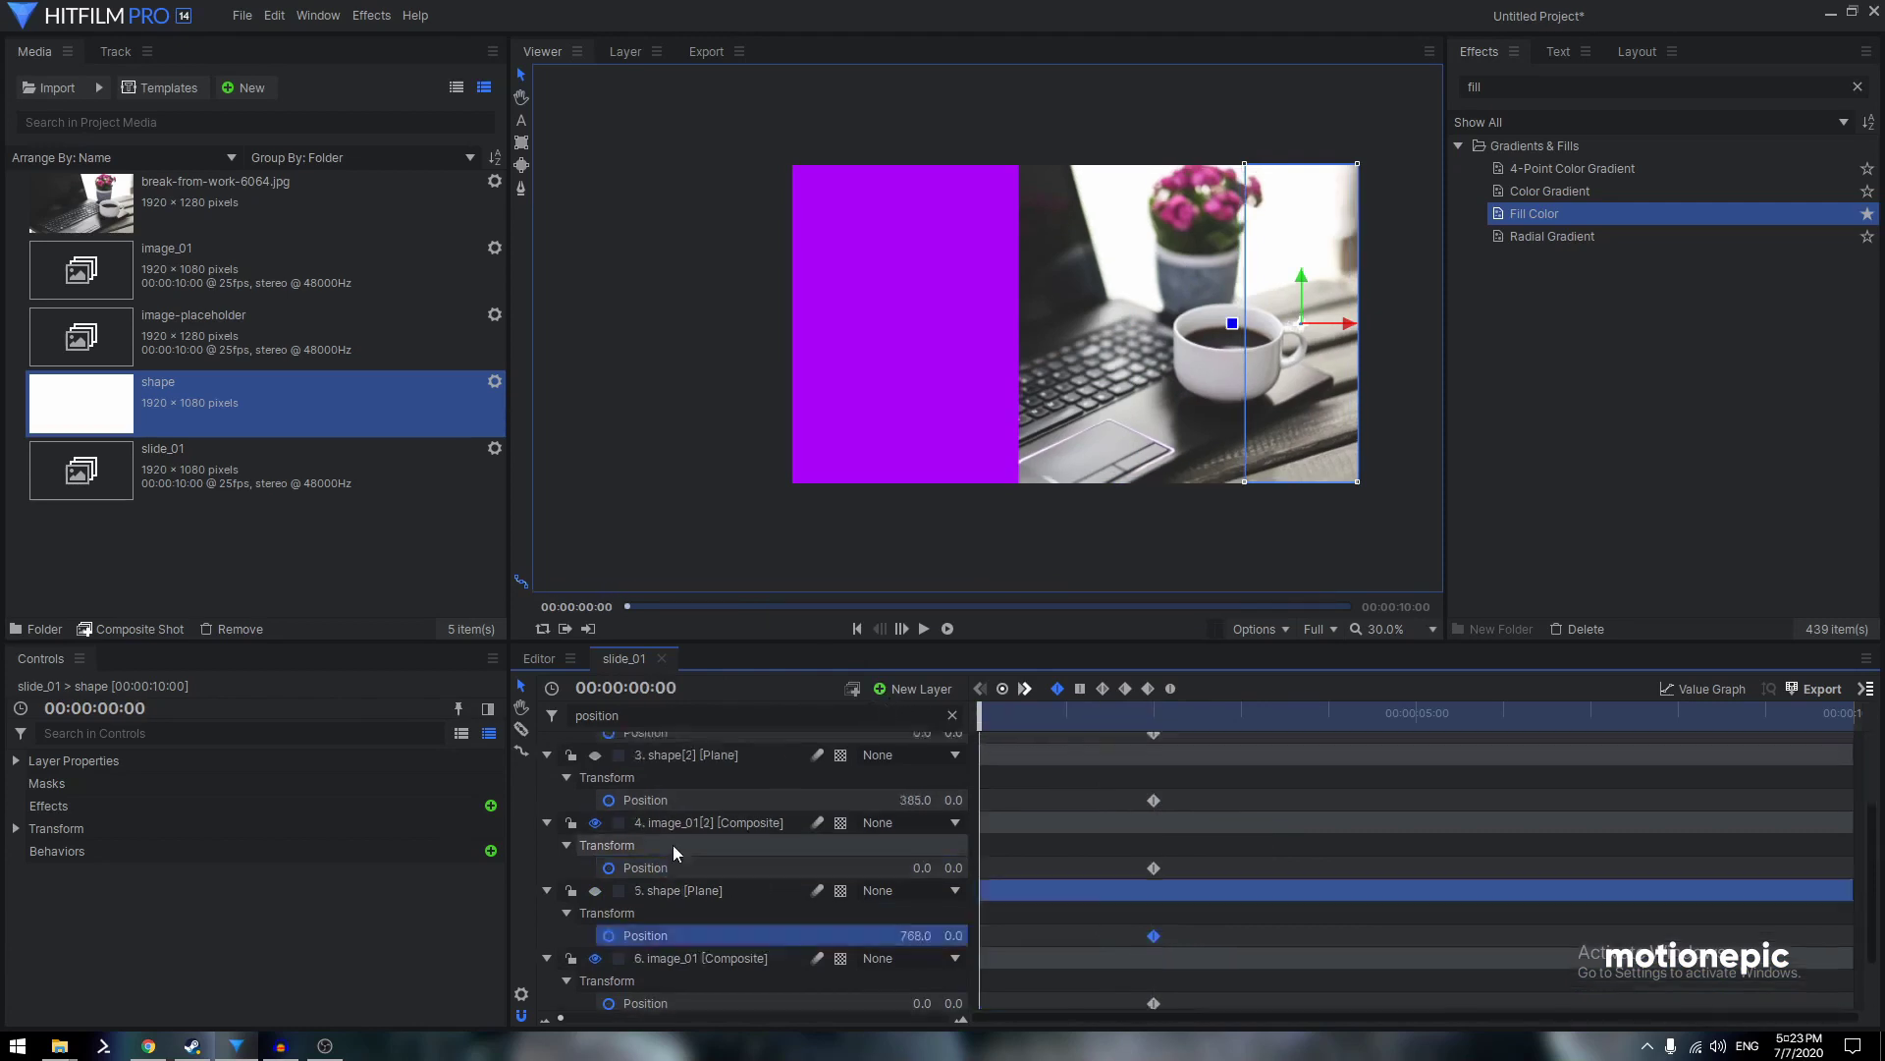
left_click(732, 857)
scroll(736, 894, "up", 3)
left_click(702, 744)
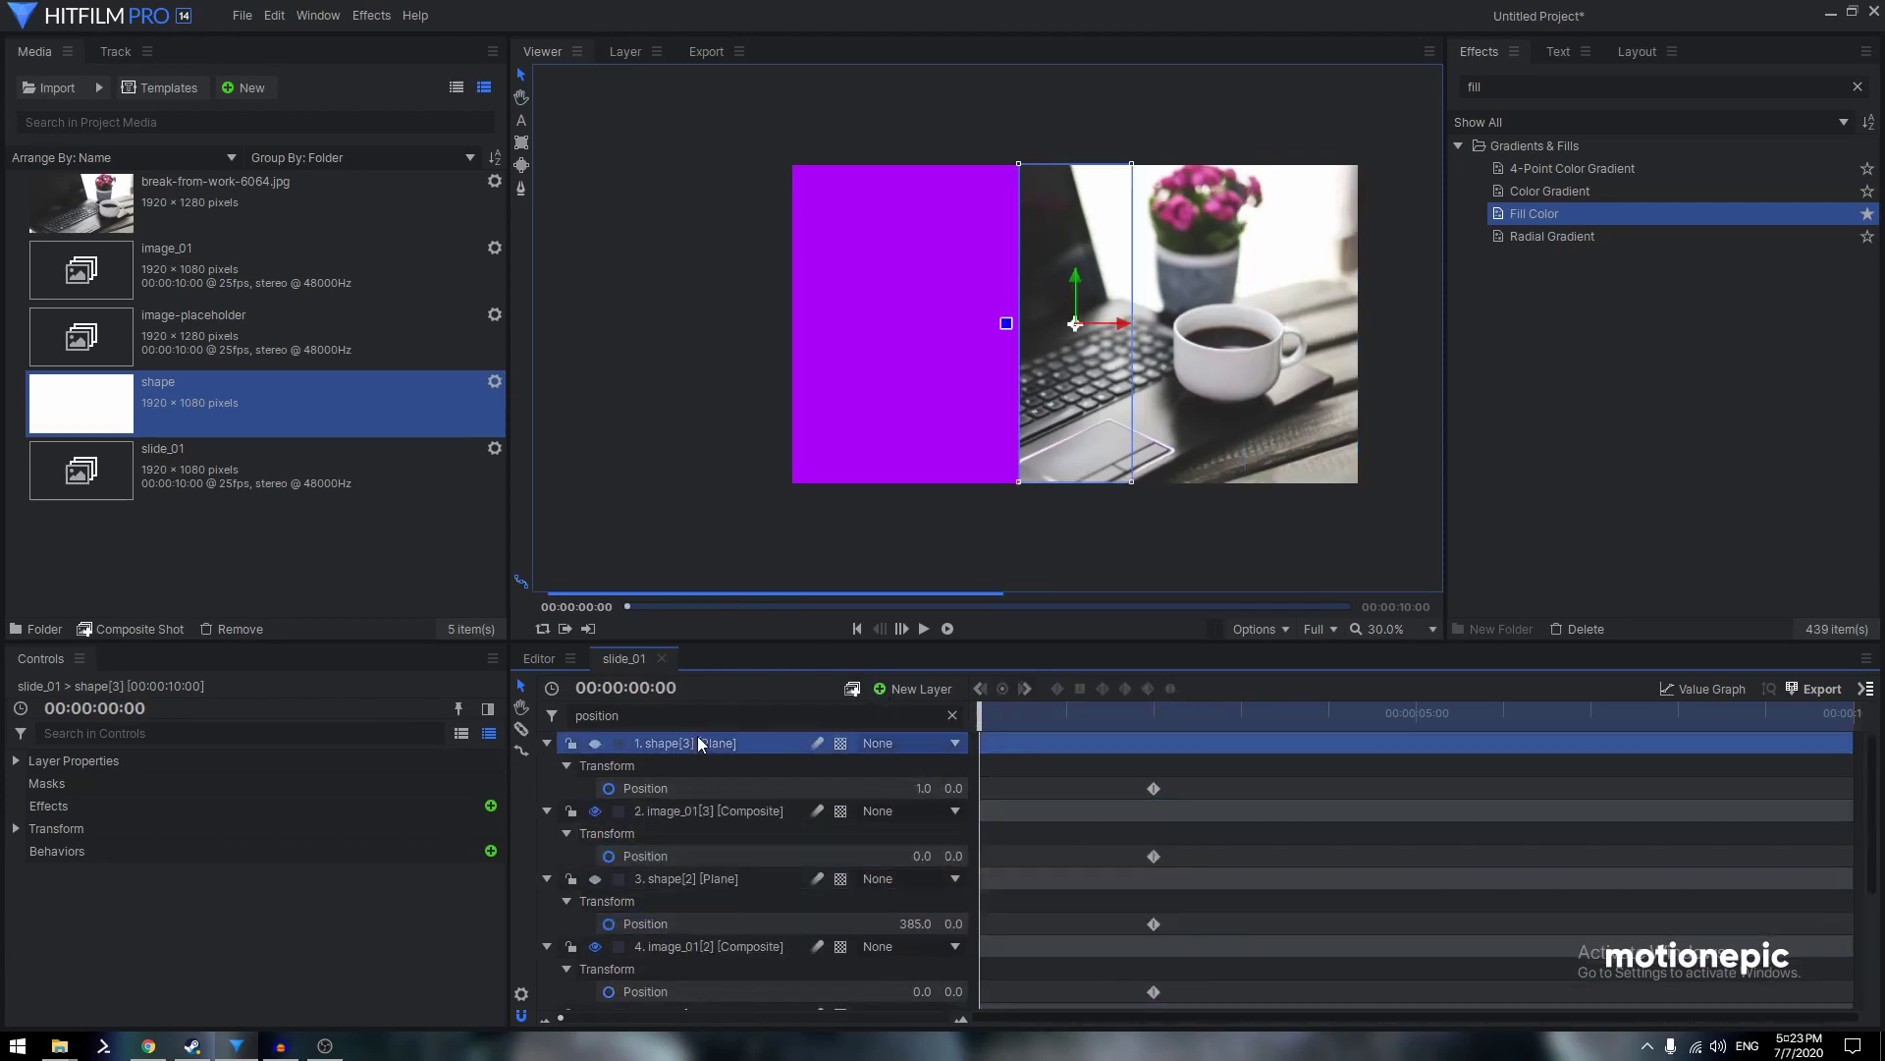
left_click(713, 810, "ctrl")
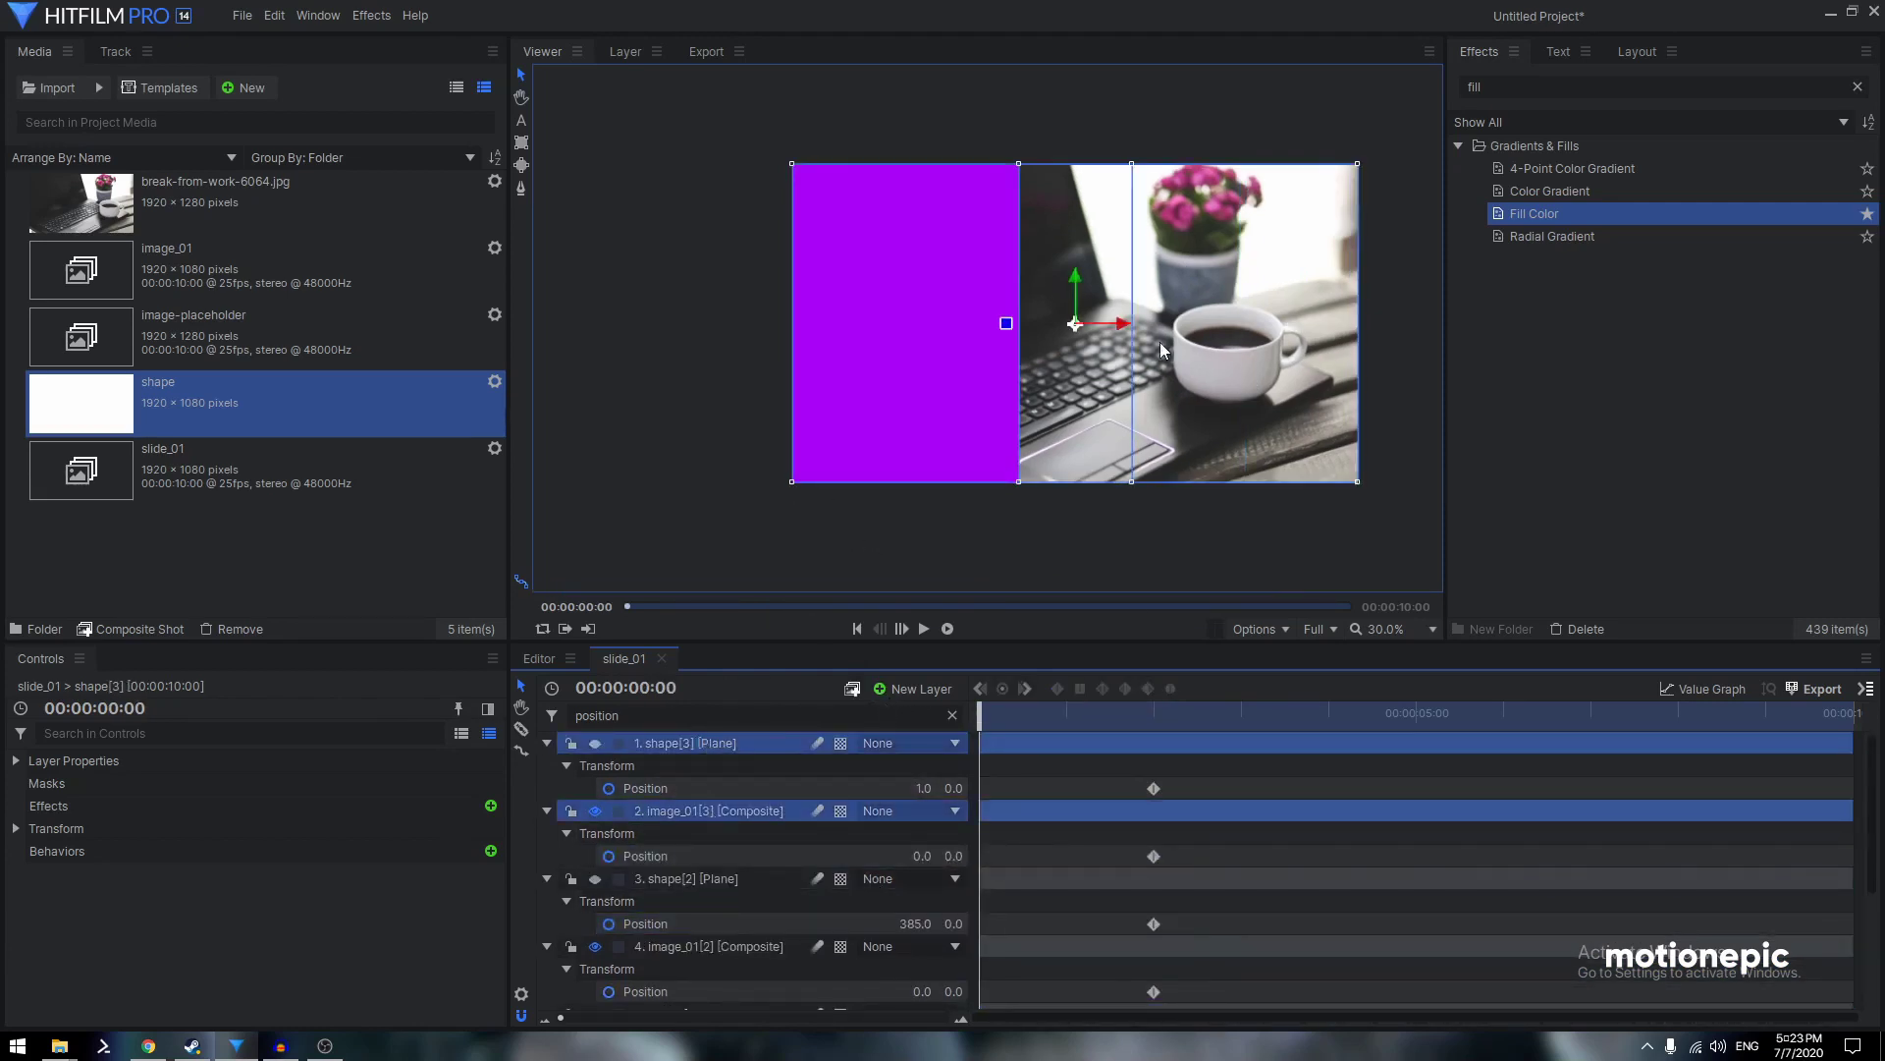
left_click_drag(1120, 334, 775, 317)
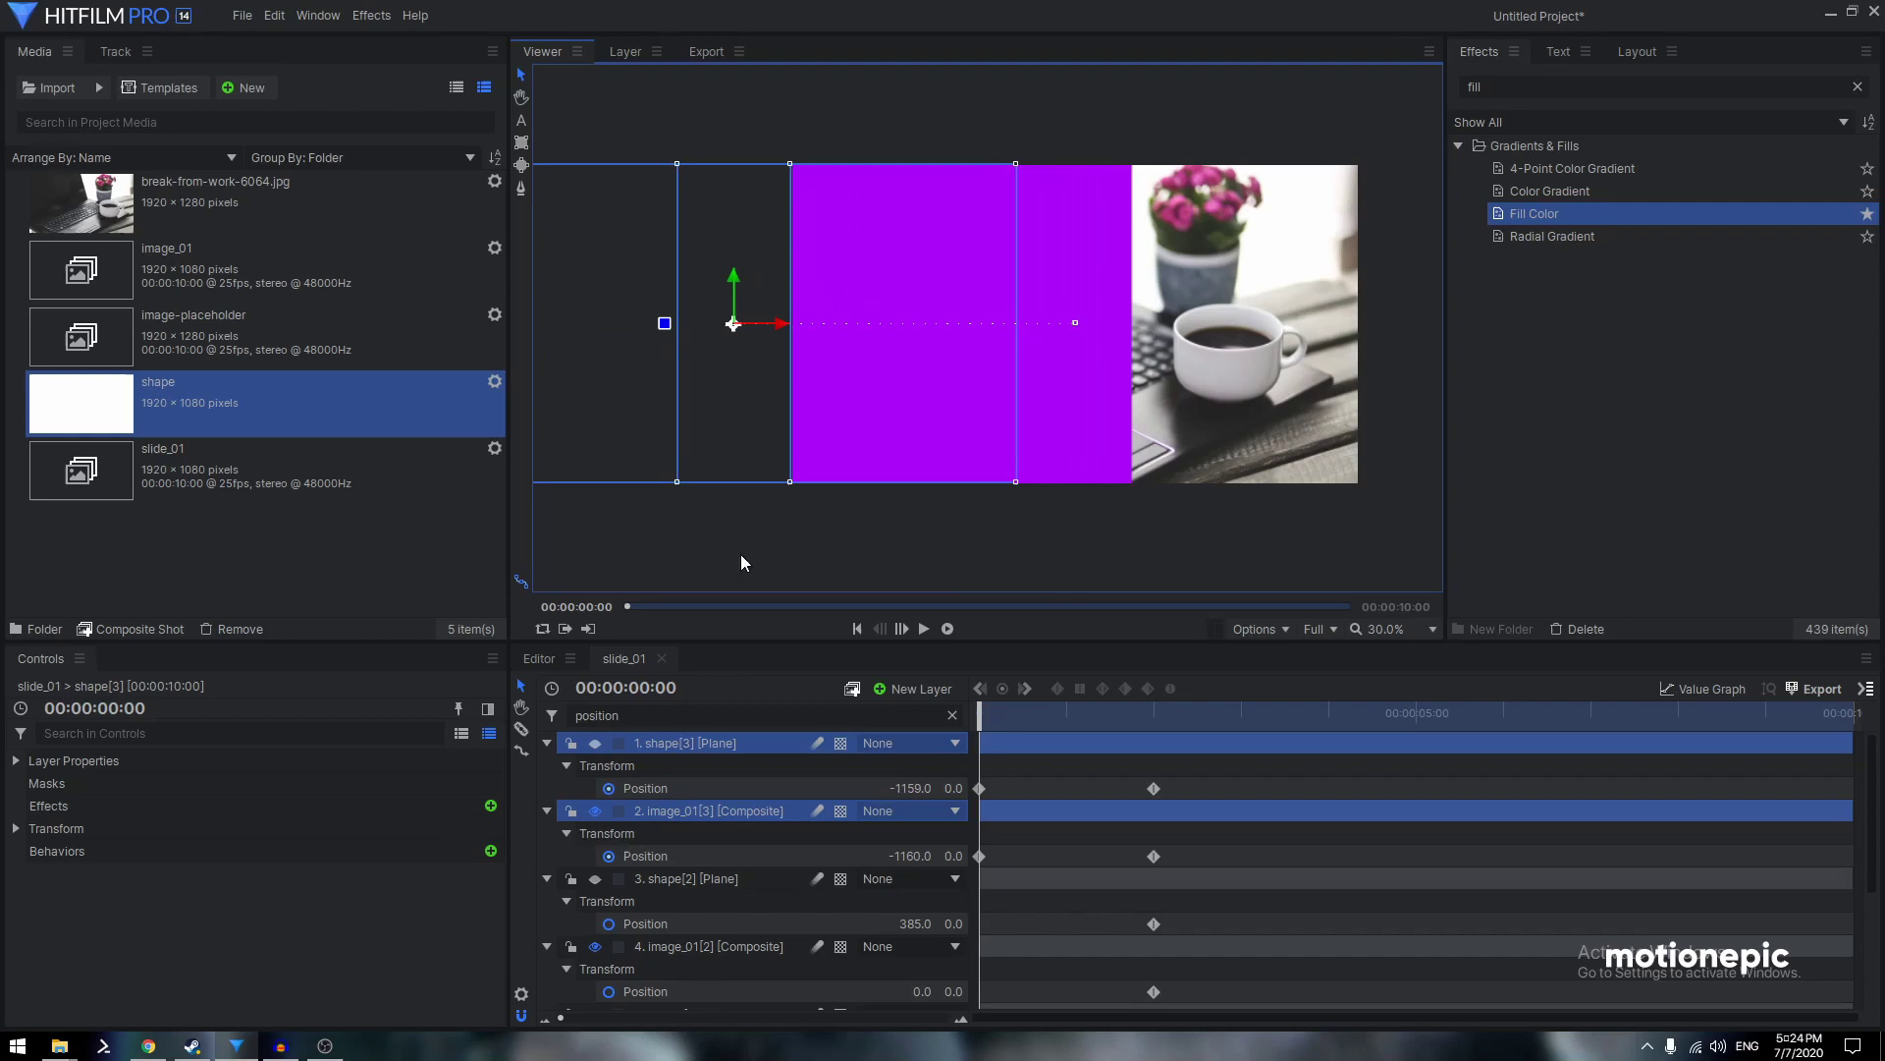
Move shape[2] and image_01[2] together off the frame's left side at 00:00:00:00, to X positions of about -1162 and -1547
left_click(710, 879)
left_click(727, 946, "ctrl")
left_click_drag(1218, 320, 786, 314)
Move the original shape and image_01 layers together off the frame's left side at 00:00:00:00, to X positions of about -1162 and -1930
scroll(713, 929, "down", 3)
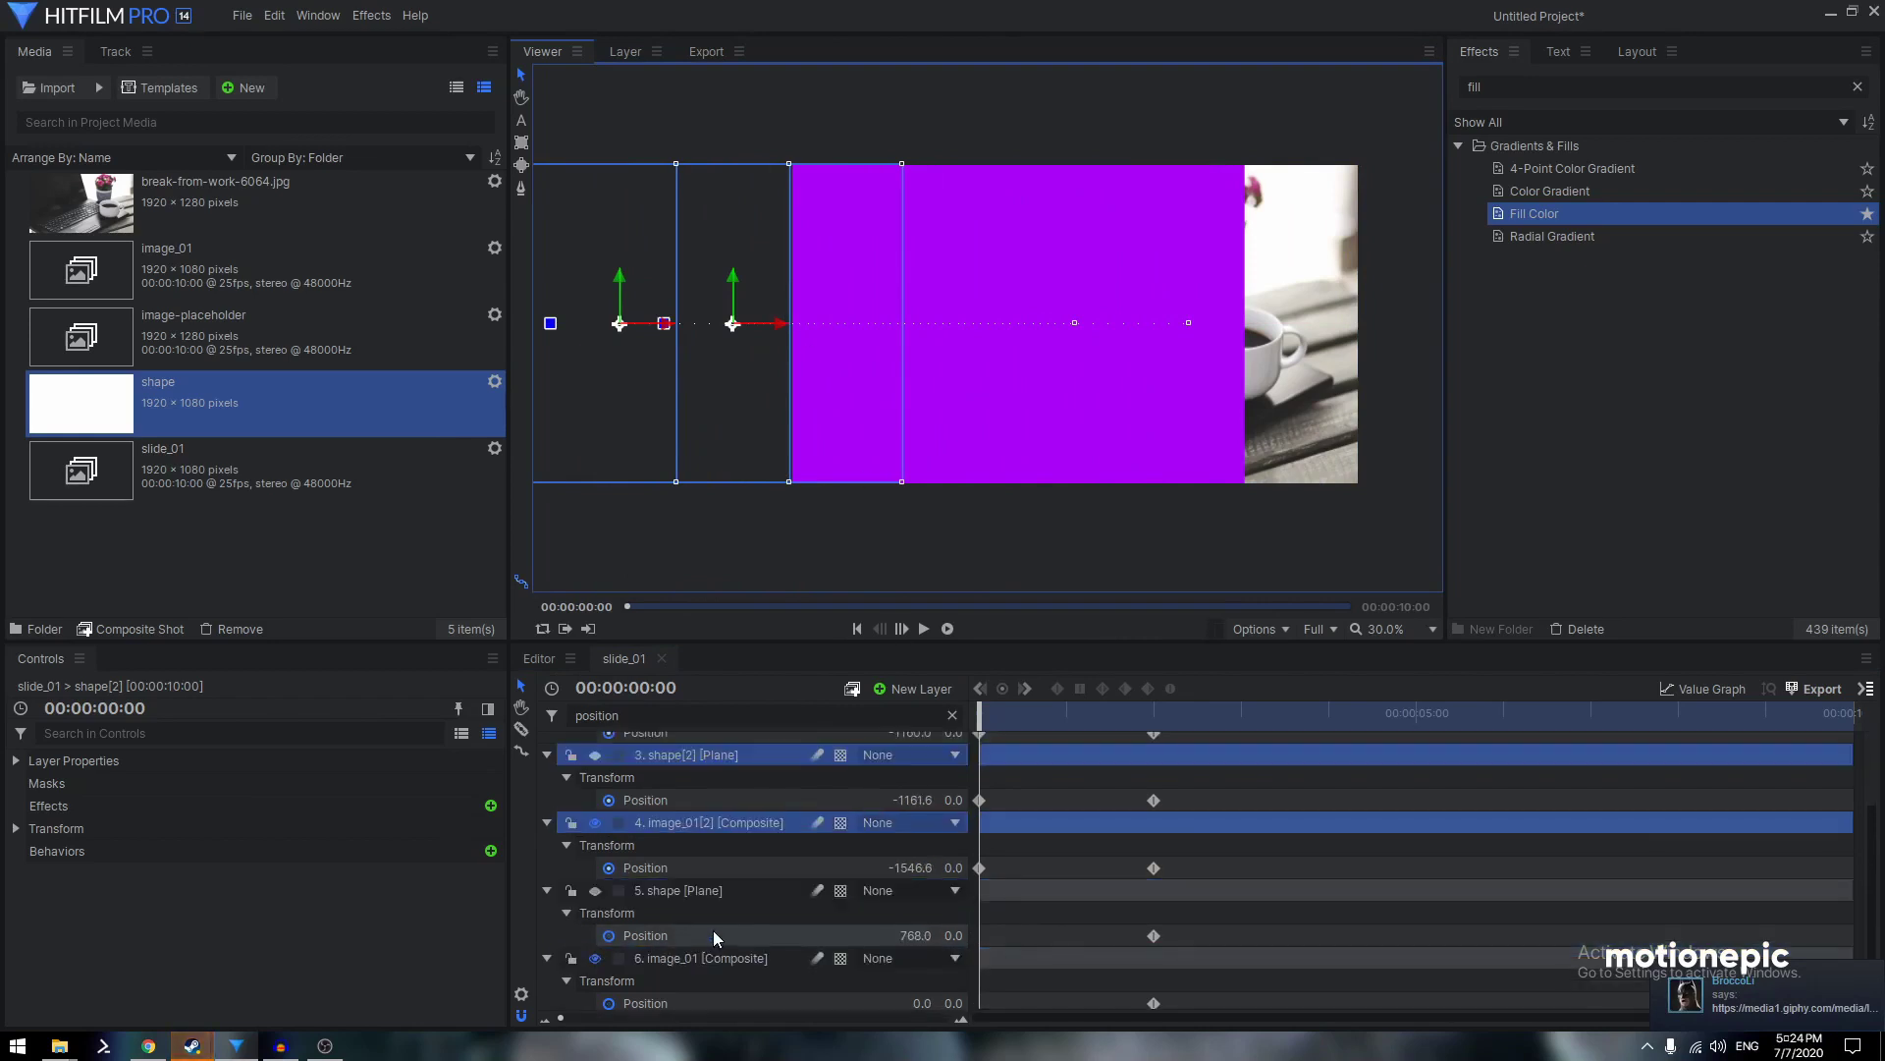
left_click(705, 892)
left_click(713, 957, "ctrl")
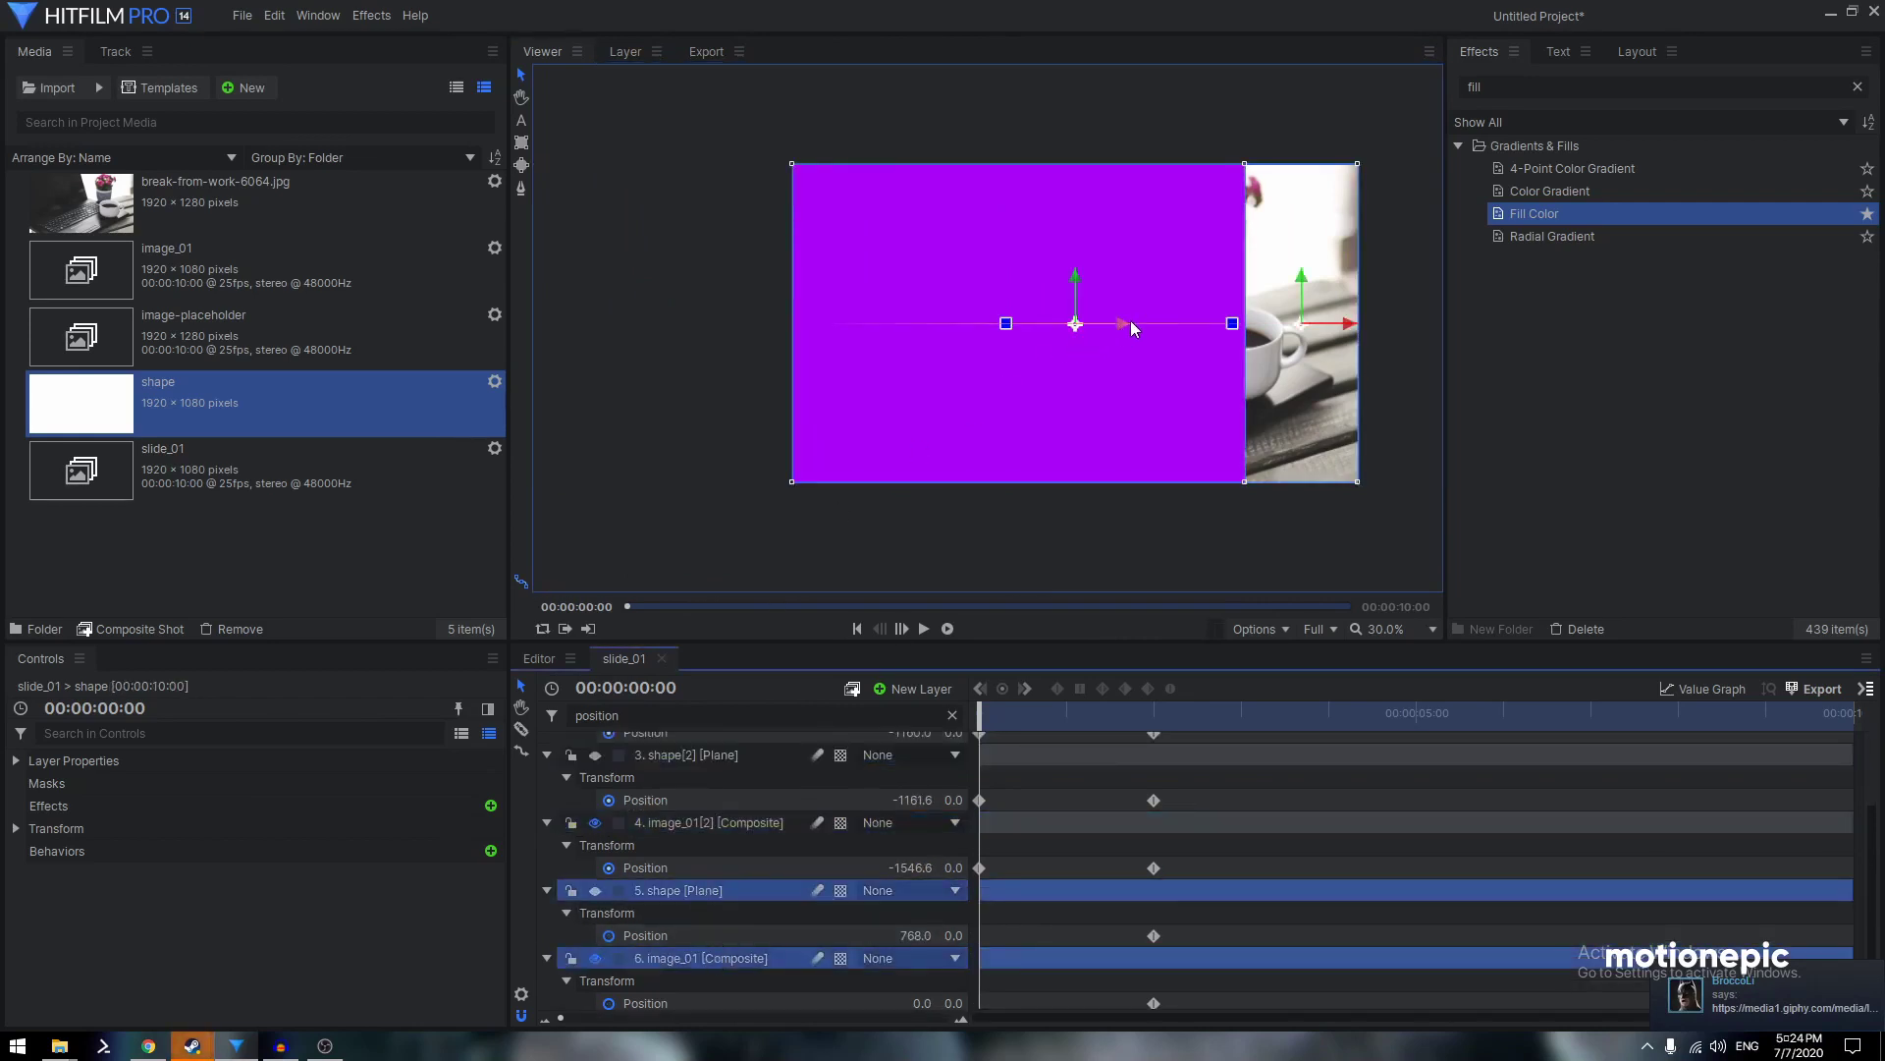
left_click_drag(1130, 320, 586, 316)
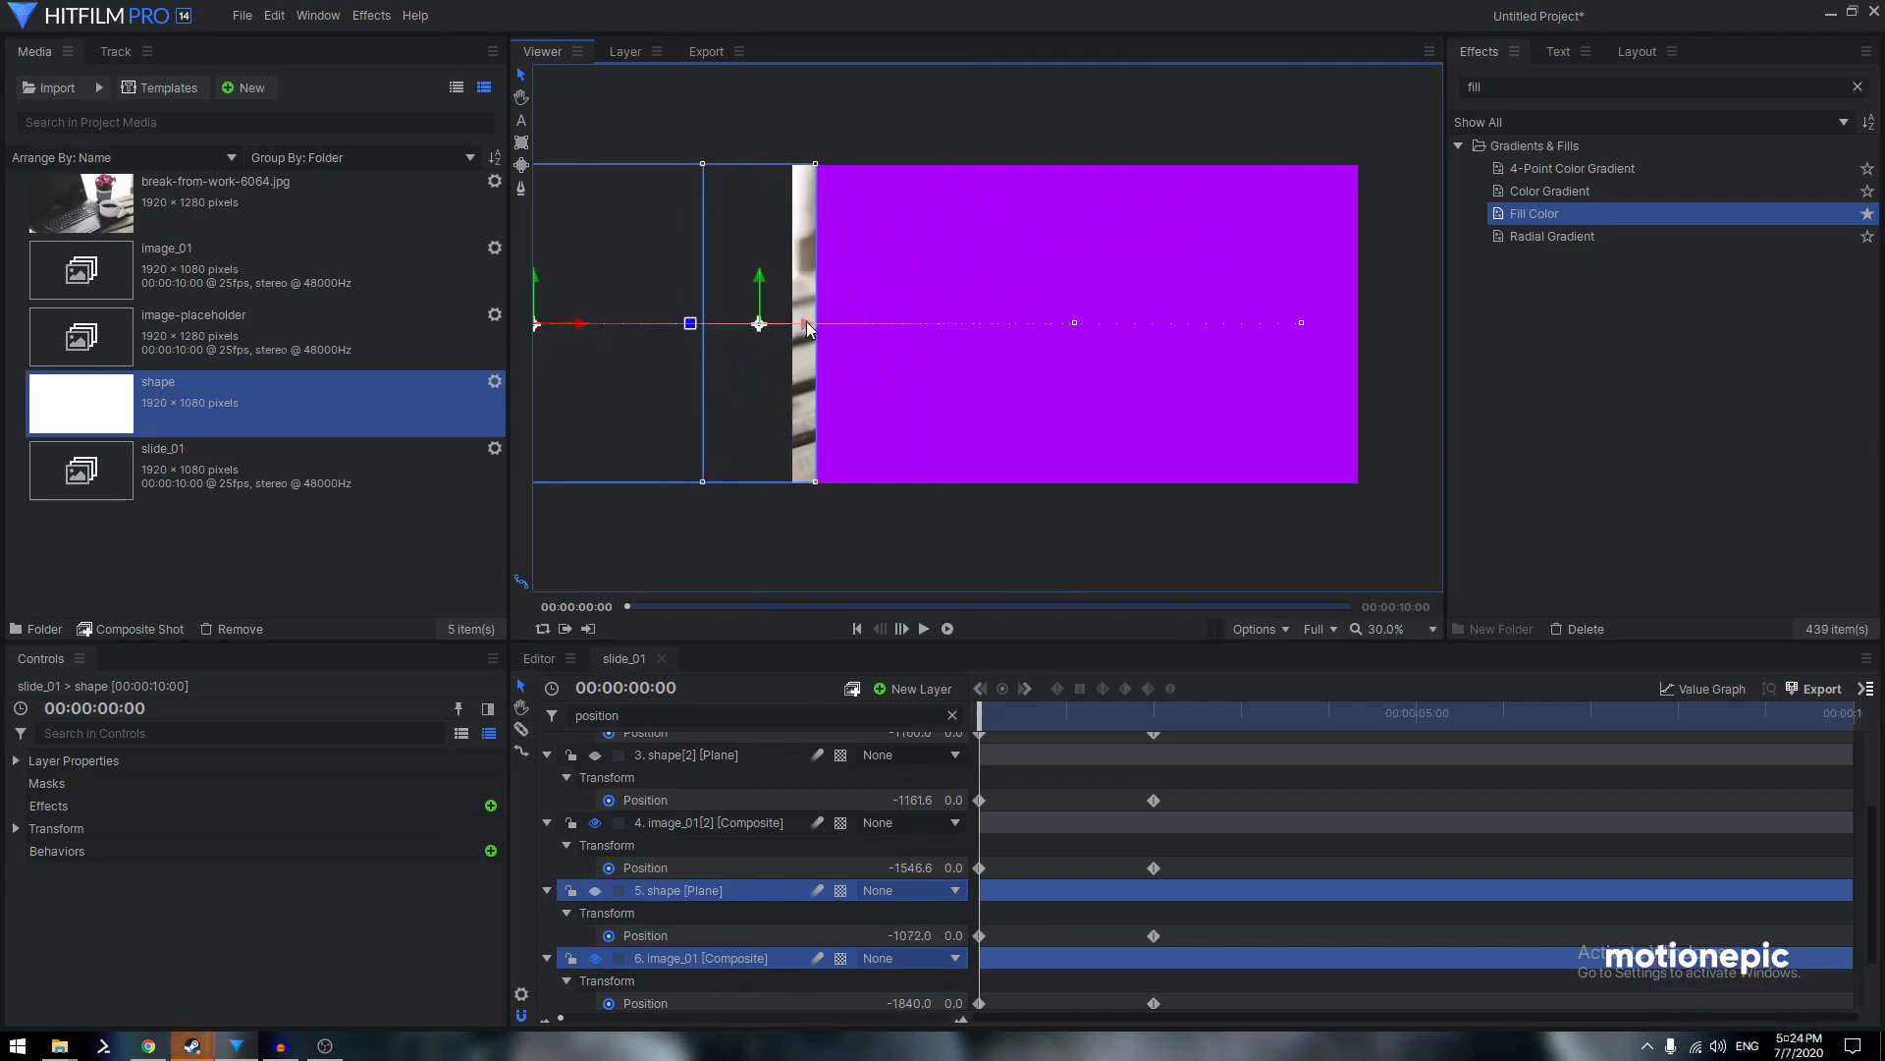
left_click_drag(807, 327, 783, 327)
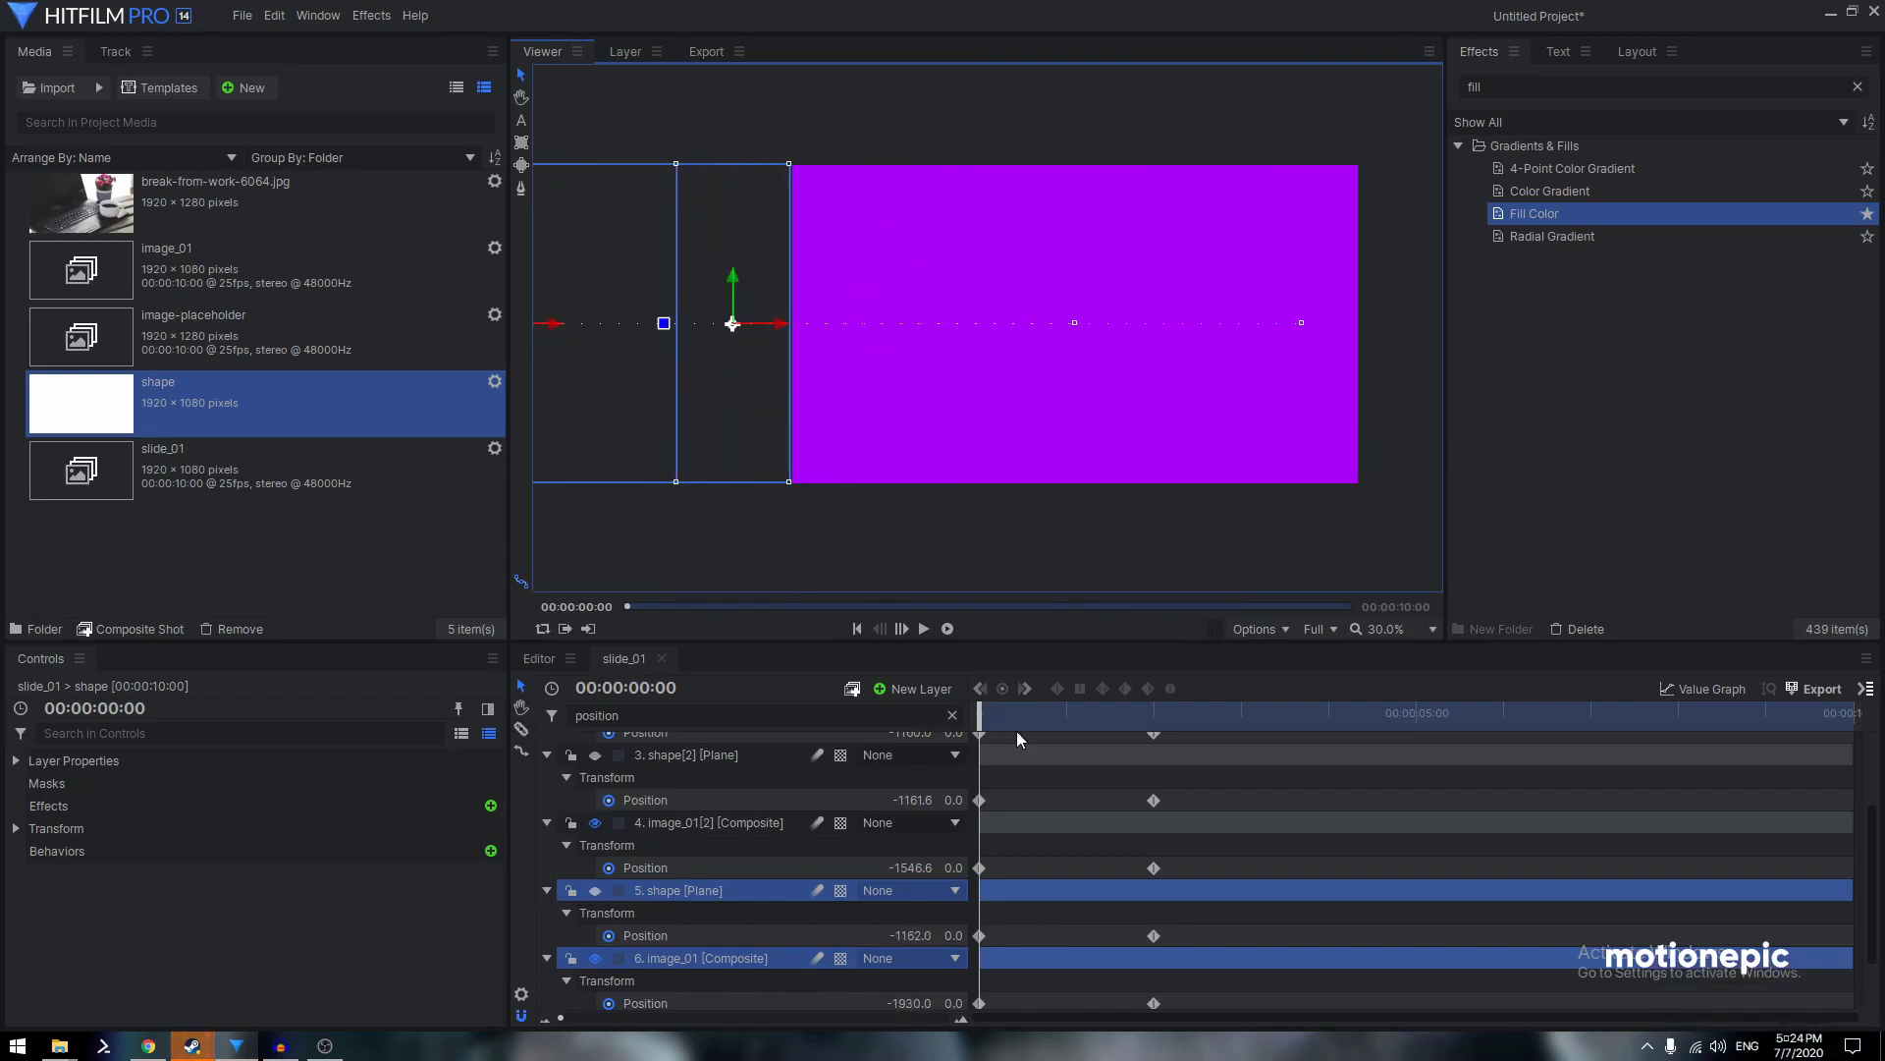
Select the strips' Position keyframes from shape[3] down to shape and change their interpolation to manual Bezier
left_click_drag(982, 720, 937, 1011)
scroll(1222, 815, "up", 3)
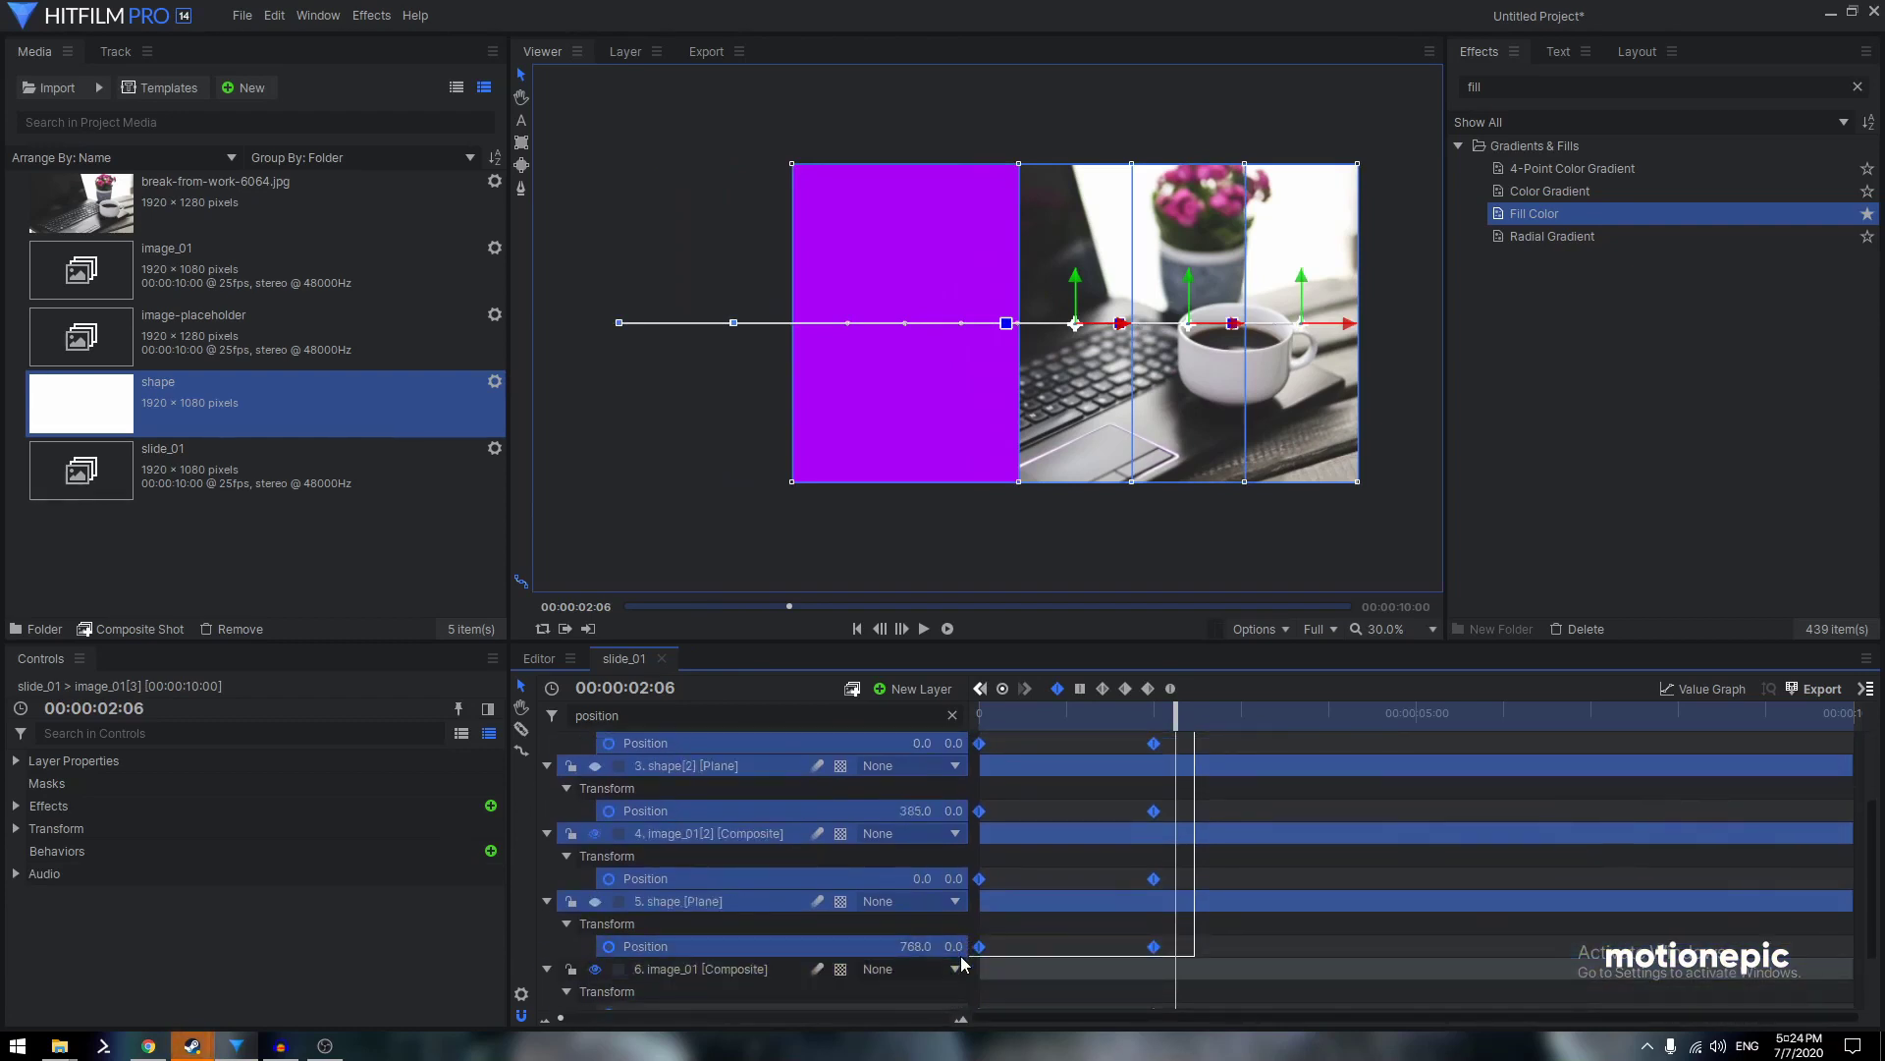
left_click(1172, 689)
In the value graph, pull the end keyframe's handle of image_01[3]'s X position back to the start for a fast-in, slow-out curve
left_click(1667, 693)
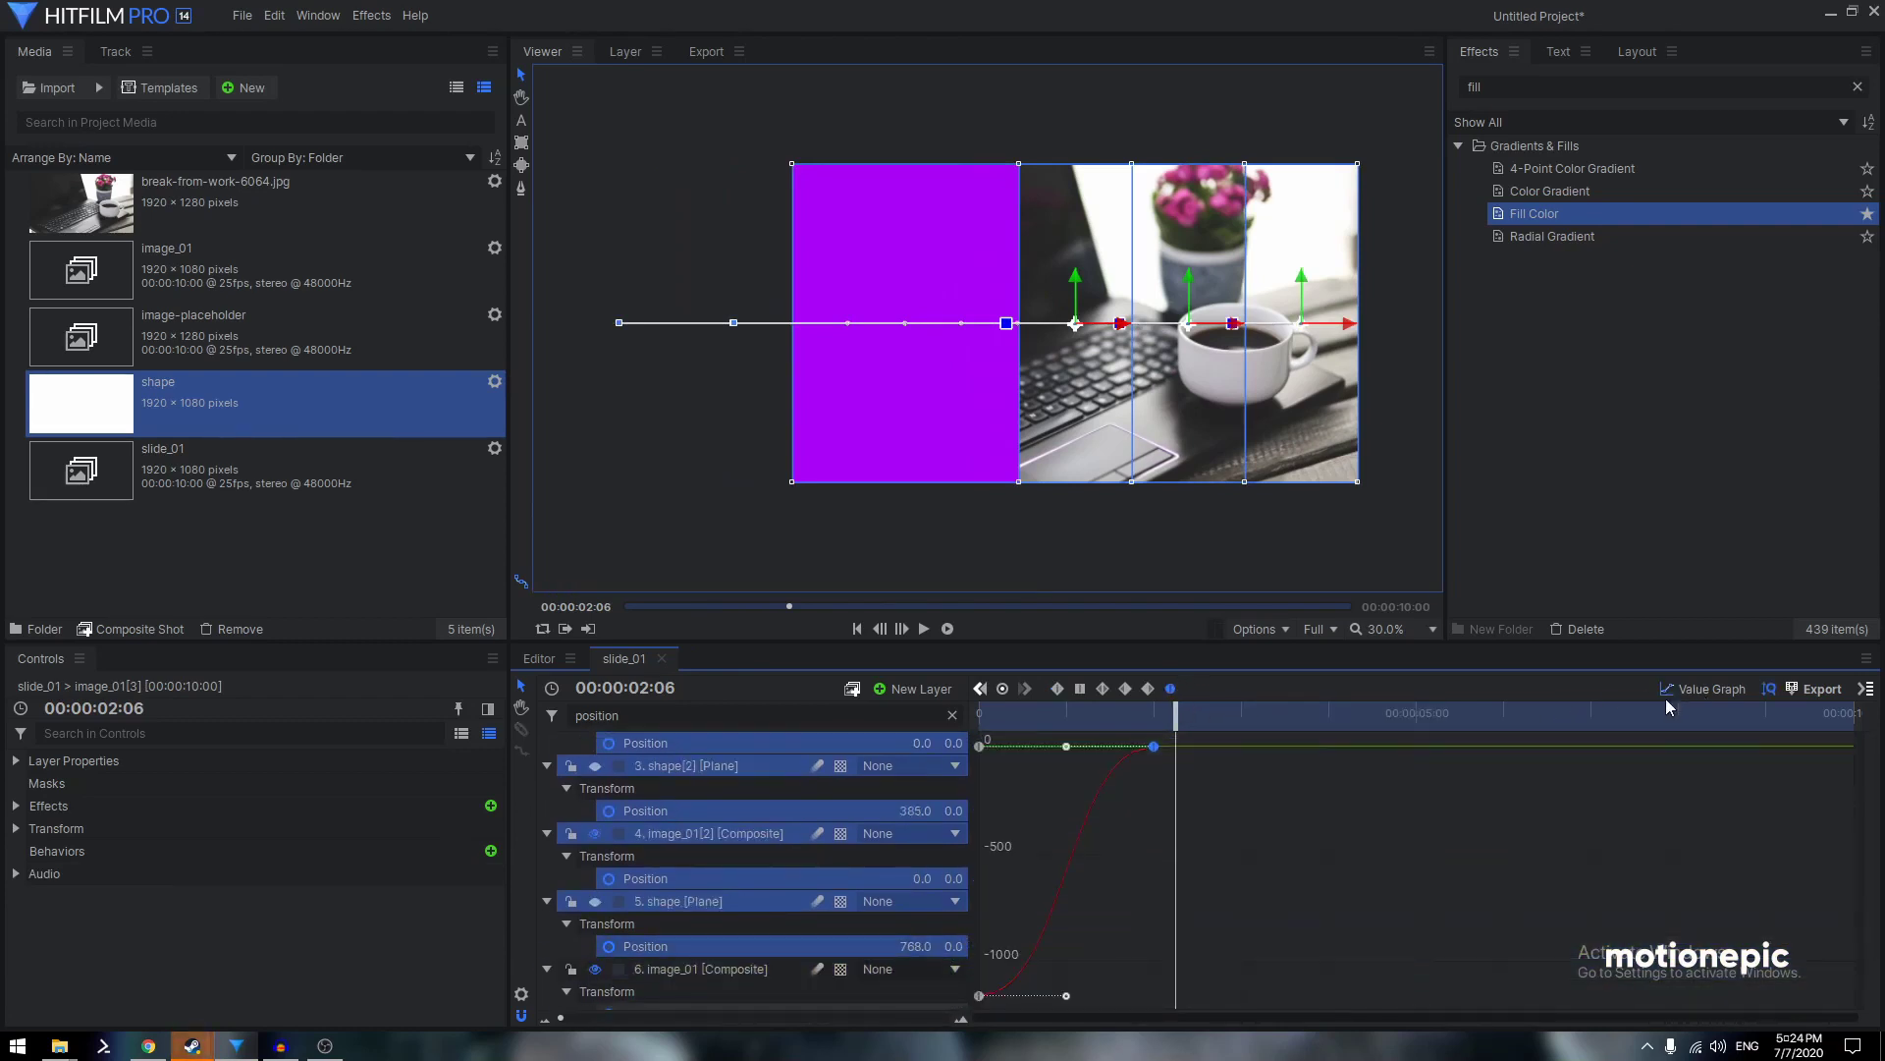
left_click_drag(1059, 745, 982, 750)
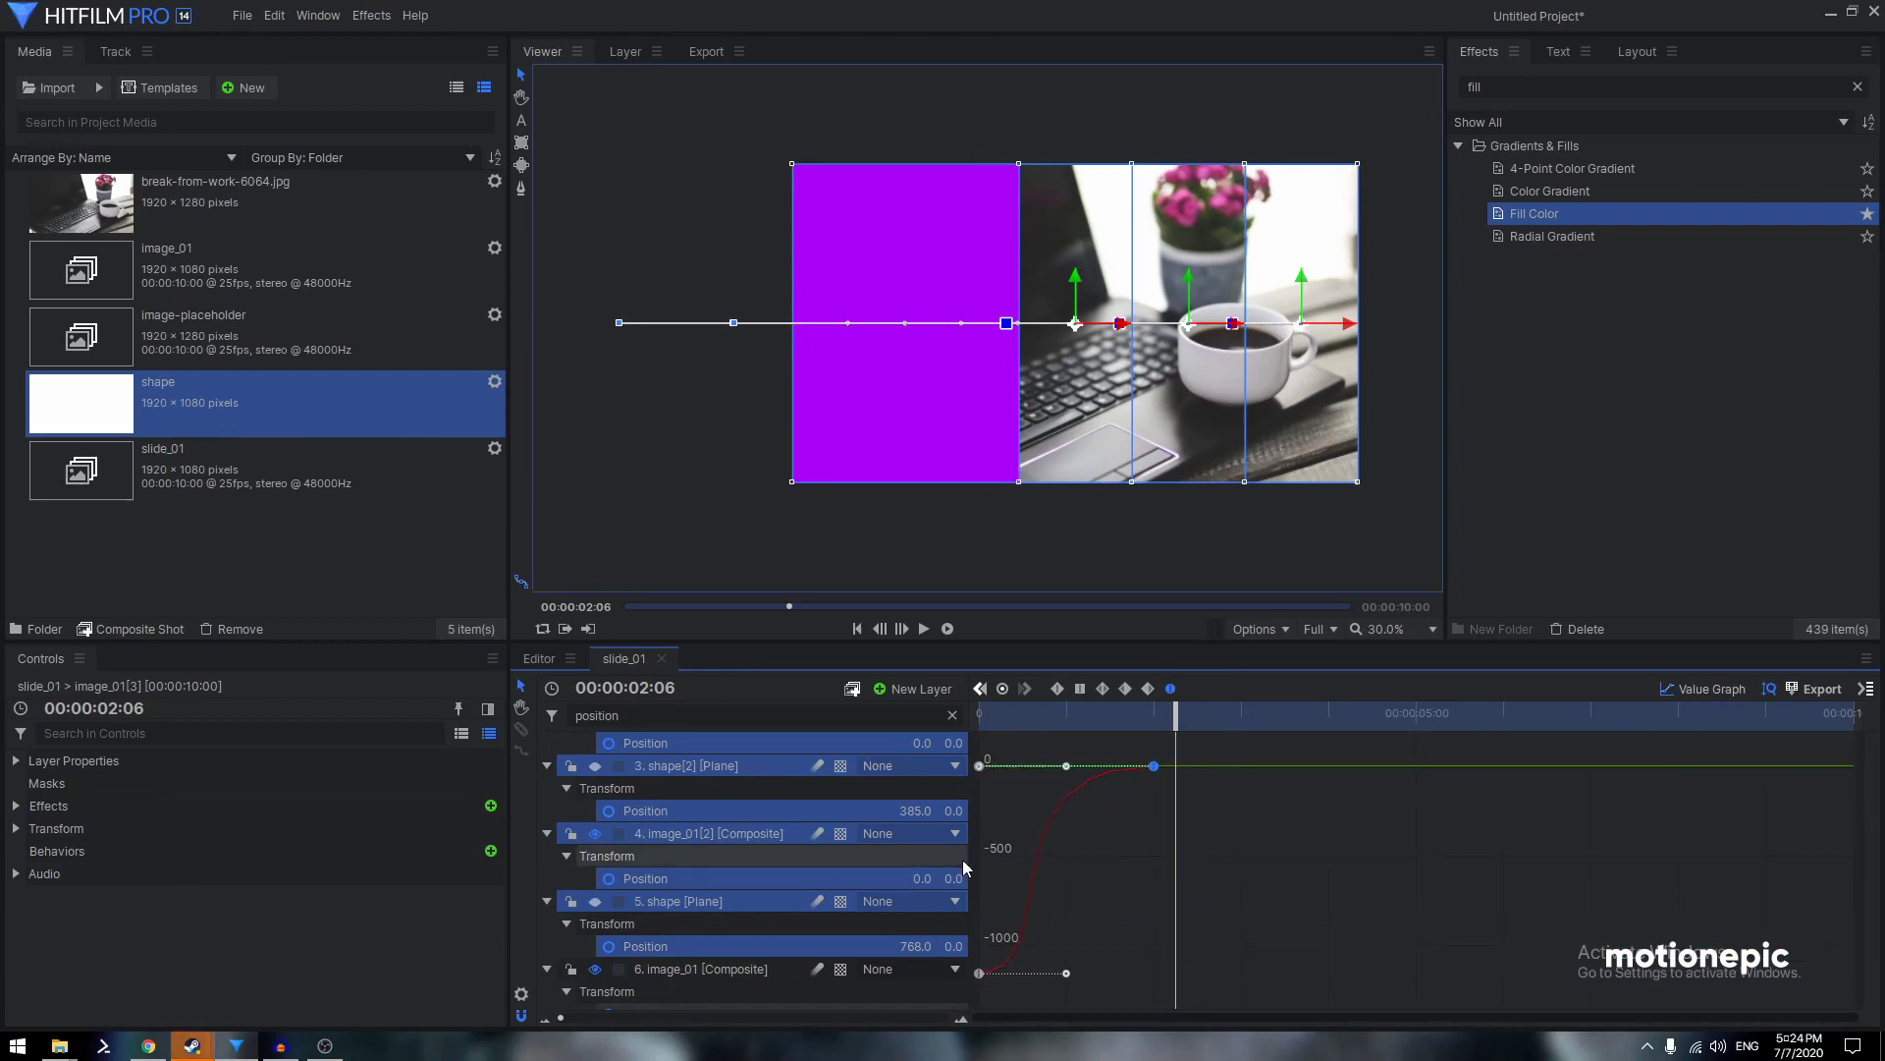
scroll(940, 857, "up", 3)
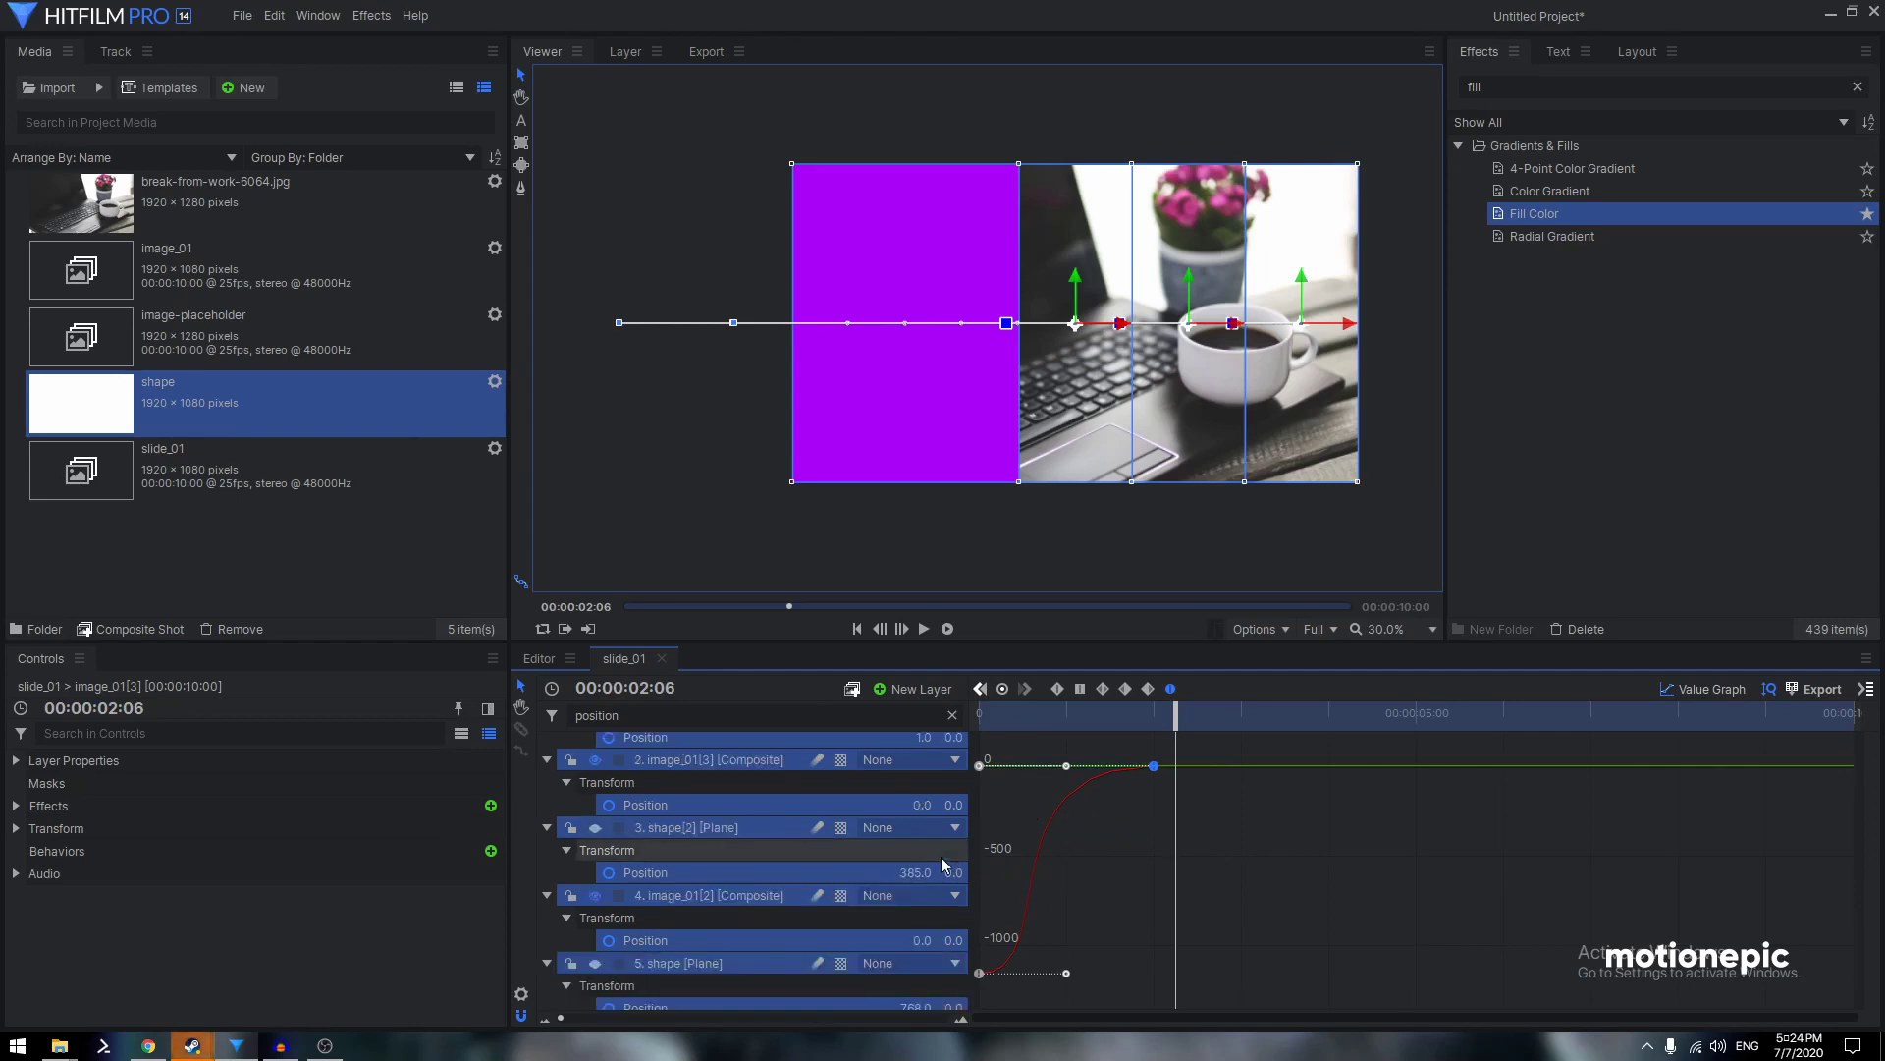
Give the X position curves of shape[2], image_01[2] and shape the same easing by stretching their end keyframe handles back to the start
left_click(717, 923)
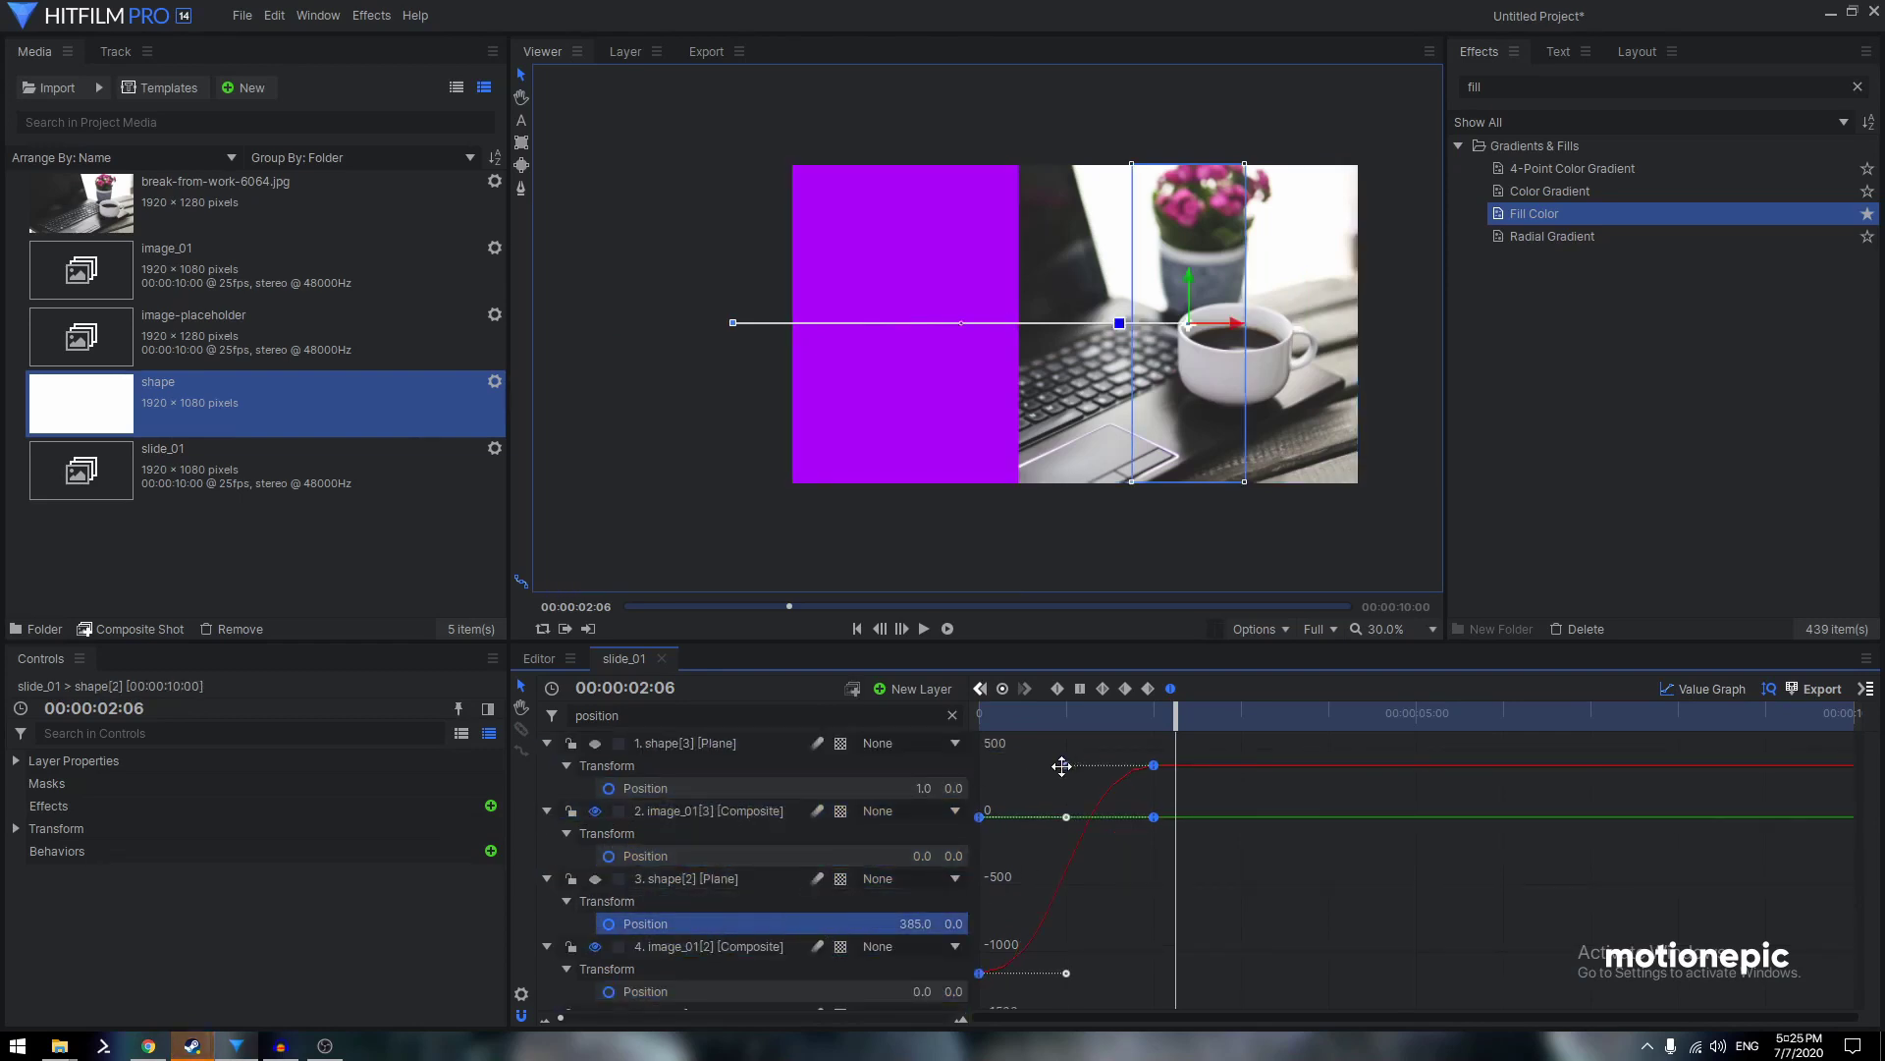
left_click_drag(1062, 766, 984, 765)
scroll(769, 897, "down", 1)
left_click(762, 929)
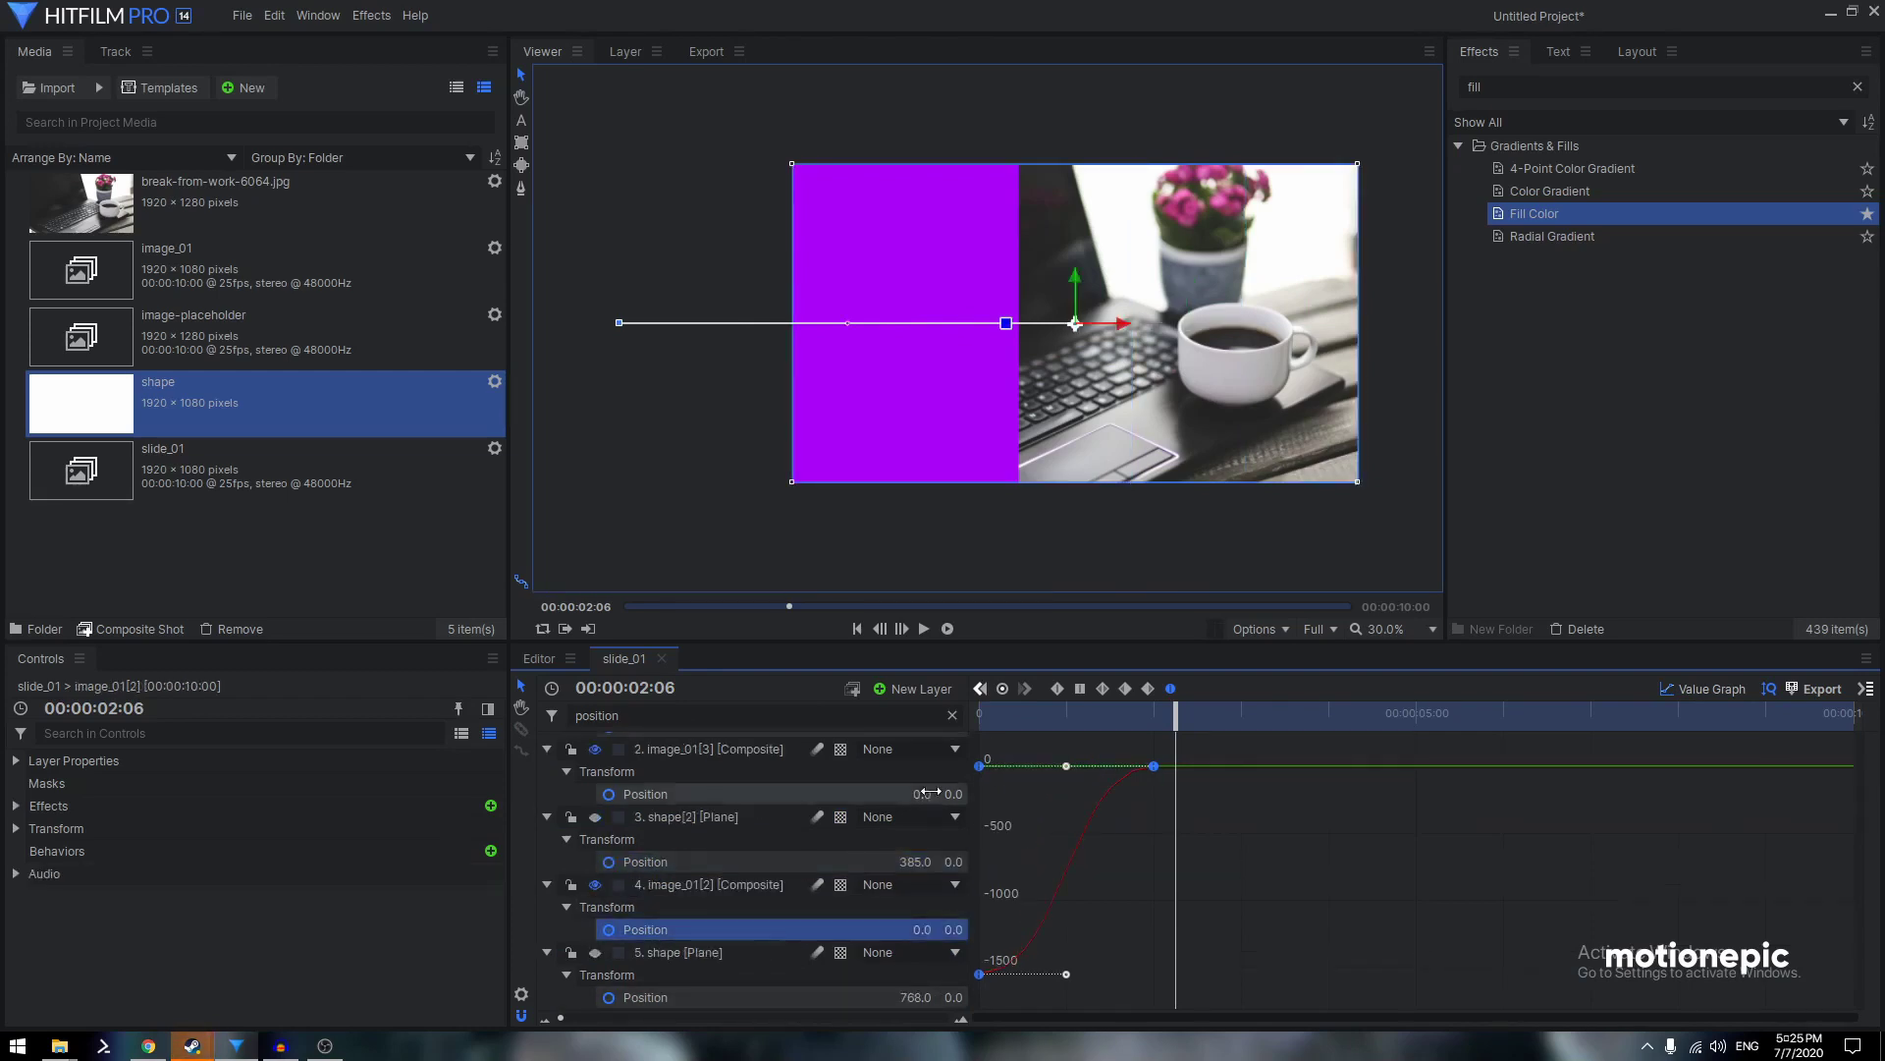
left_click_drag(1072, 766, 976, 763)
scroll(700, 957, "down", 1)
left_click(693, 932)
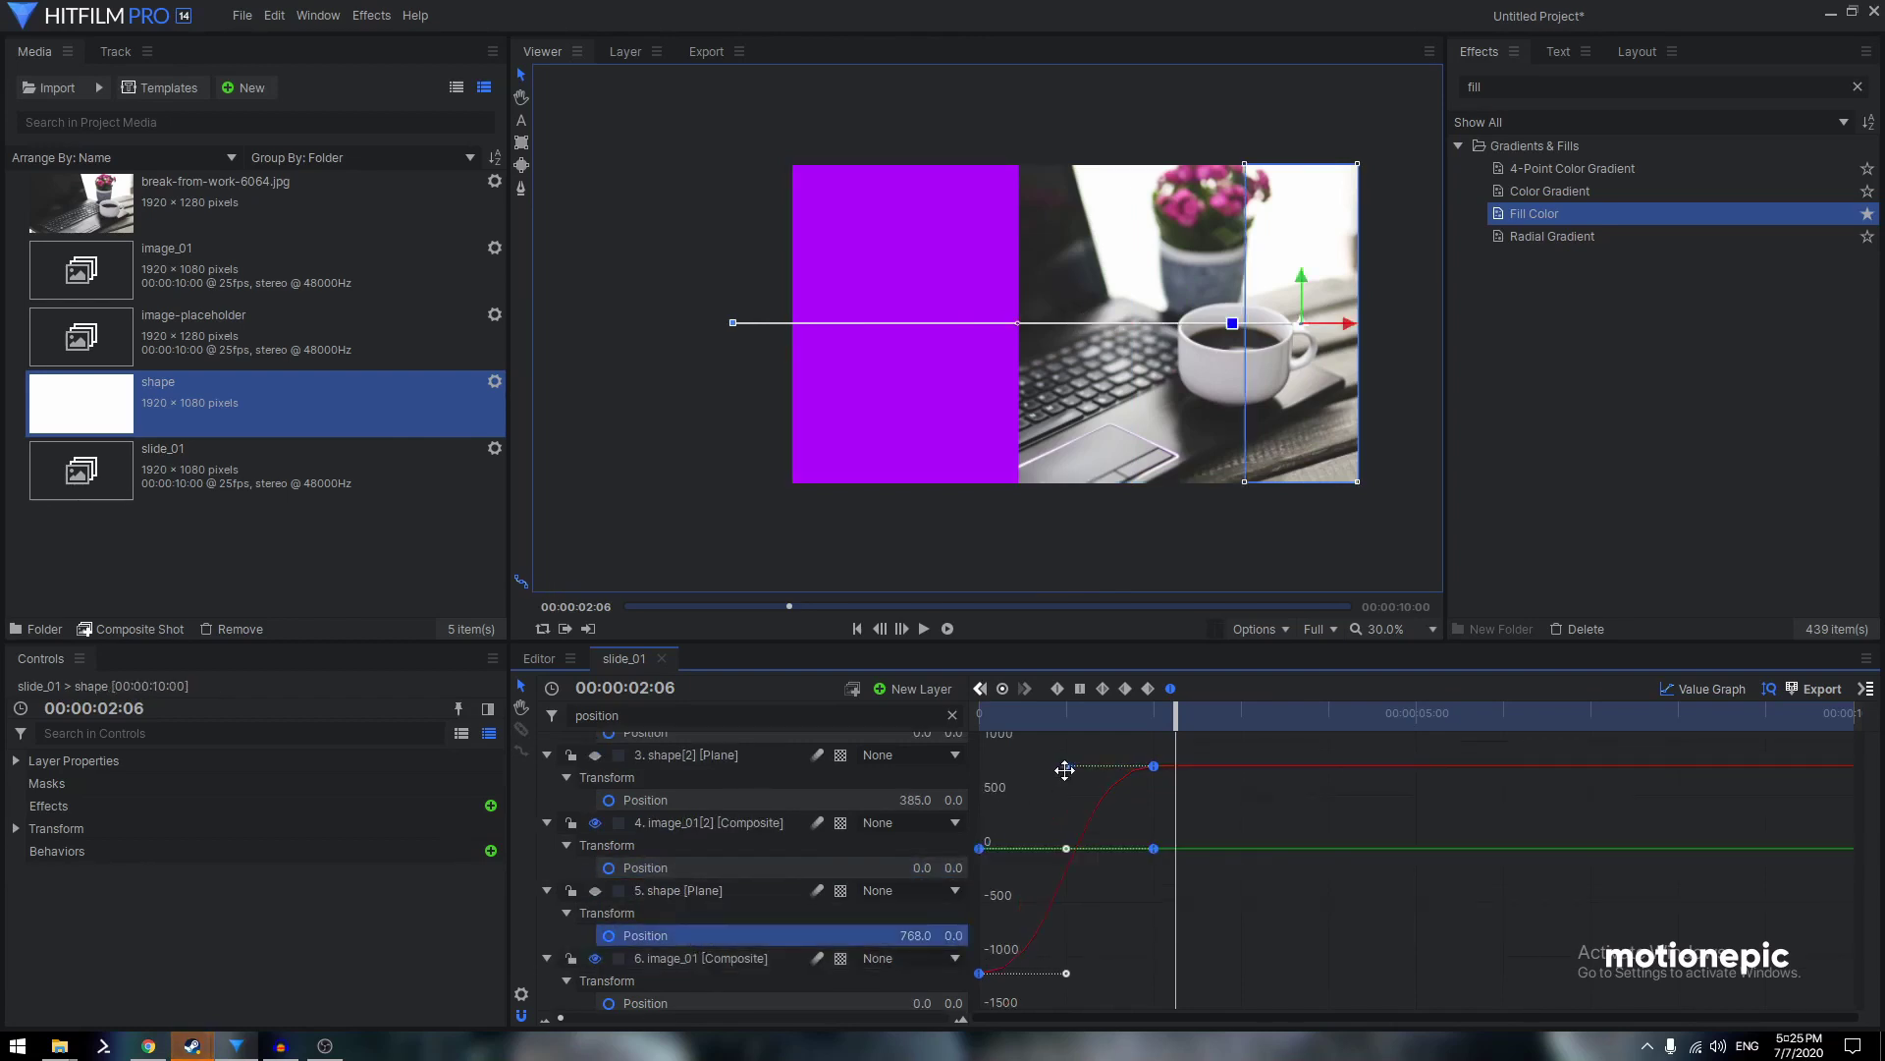
scroll(709, 891, "down", 1)
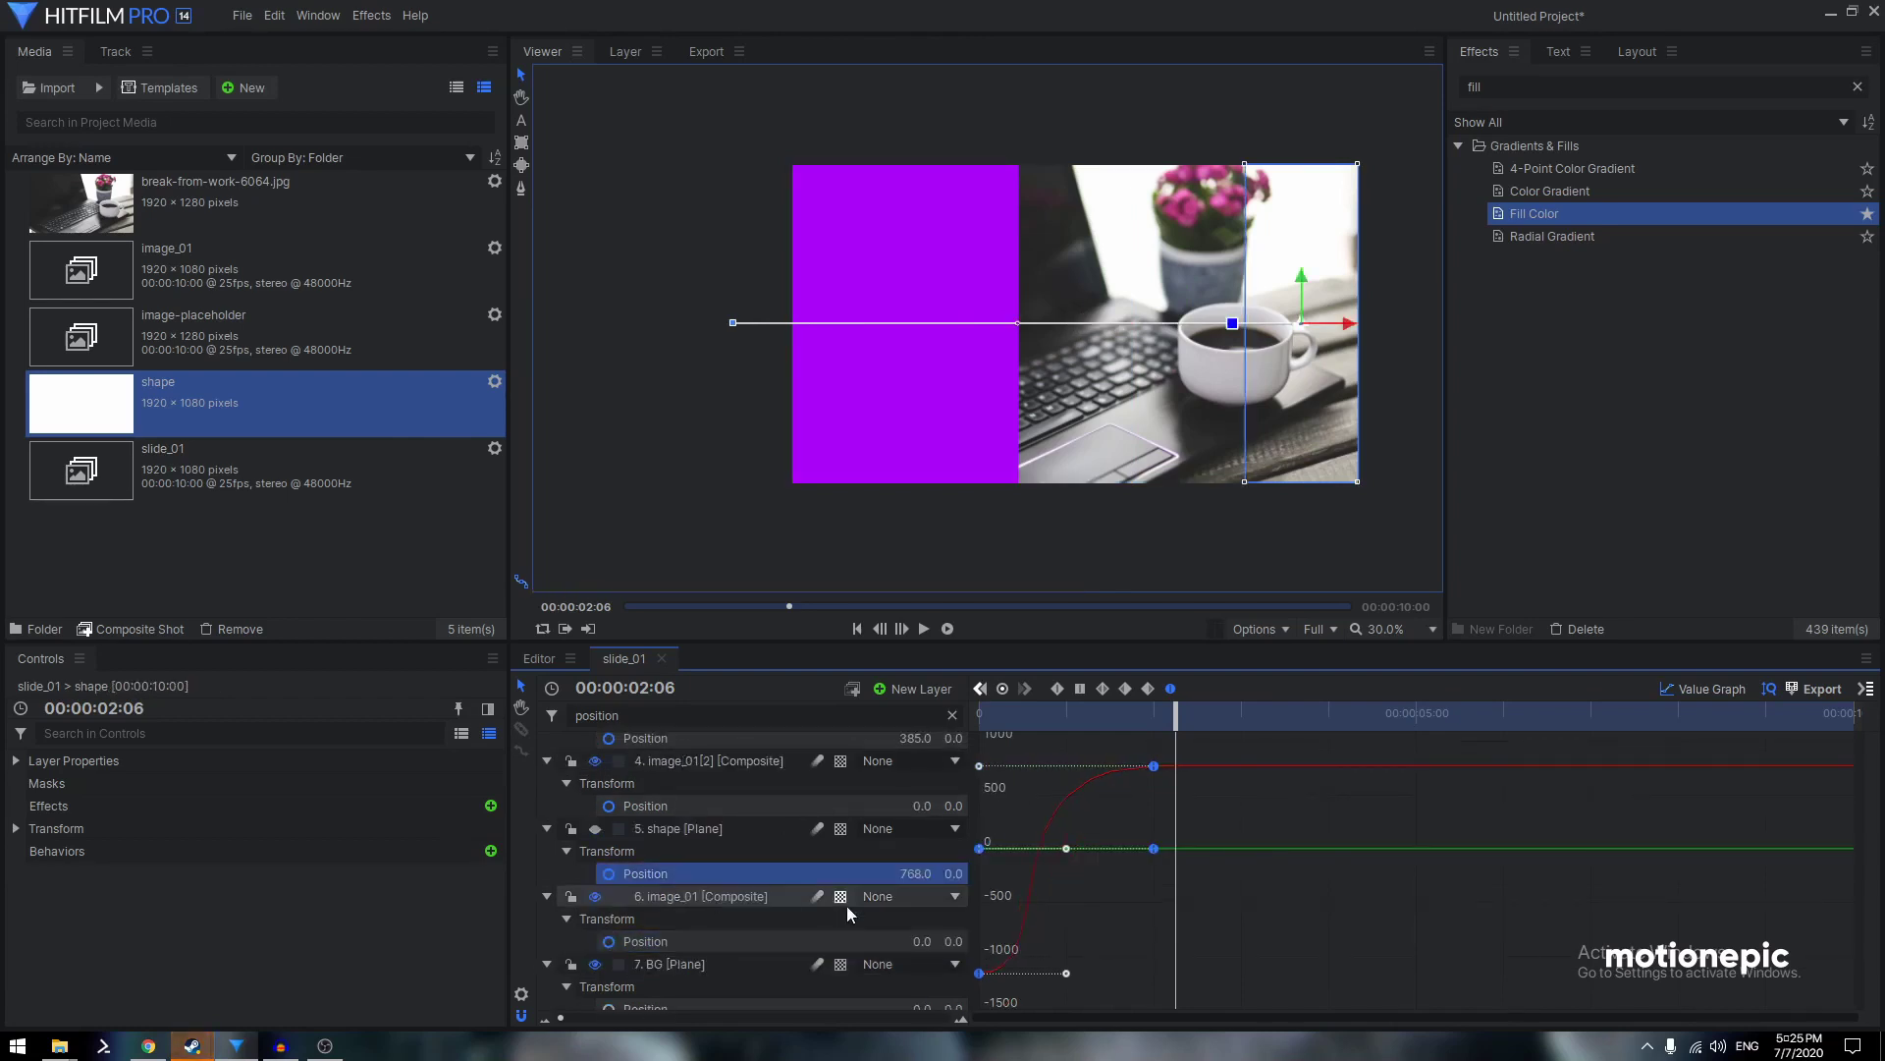
Change image_01's Position keyframes to manual Bezier, close the value graph and return the playhead to 00:00:00:00
left_click(756, 940)
scroll(724, 938, "down", 1)
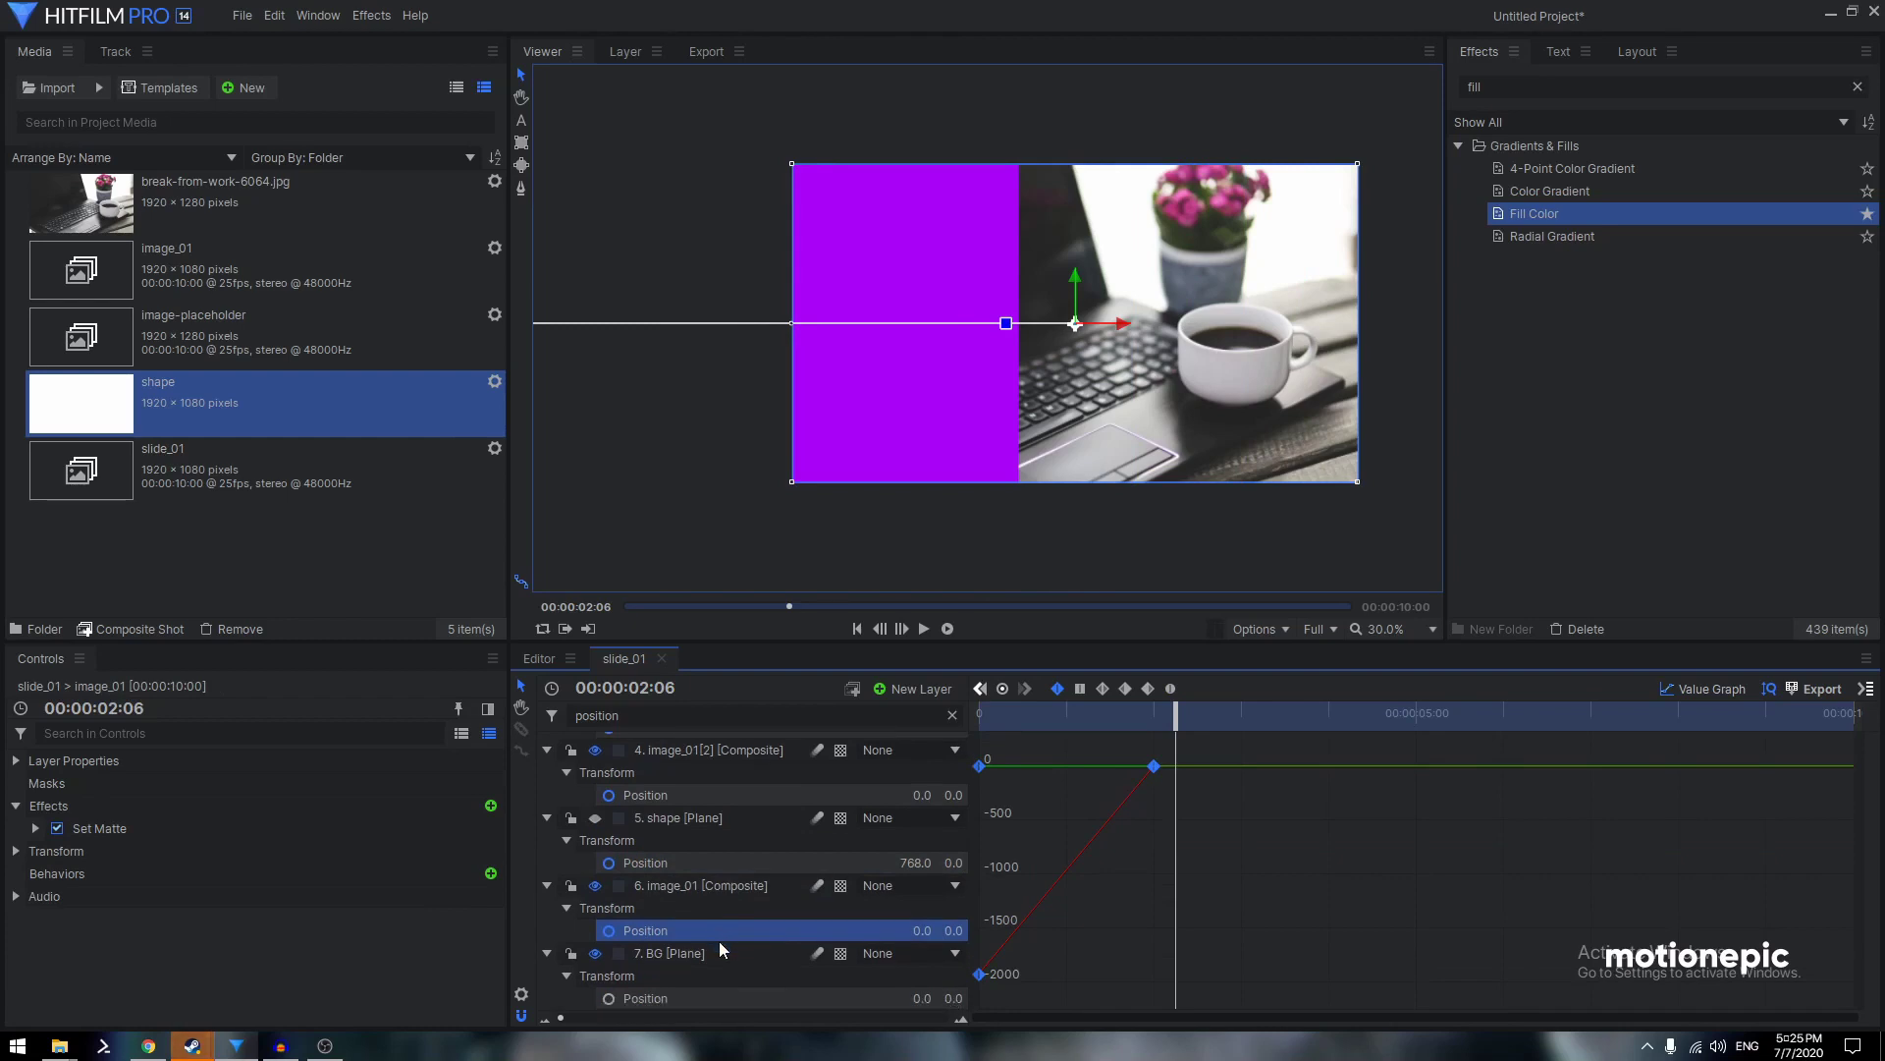
left_click(1173, 688)
left_click(1686, 690)
left_click_drag(1013, 732, 979, 732)
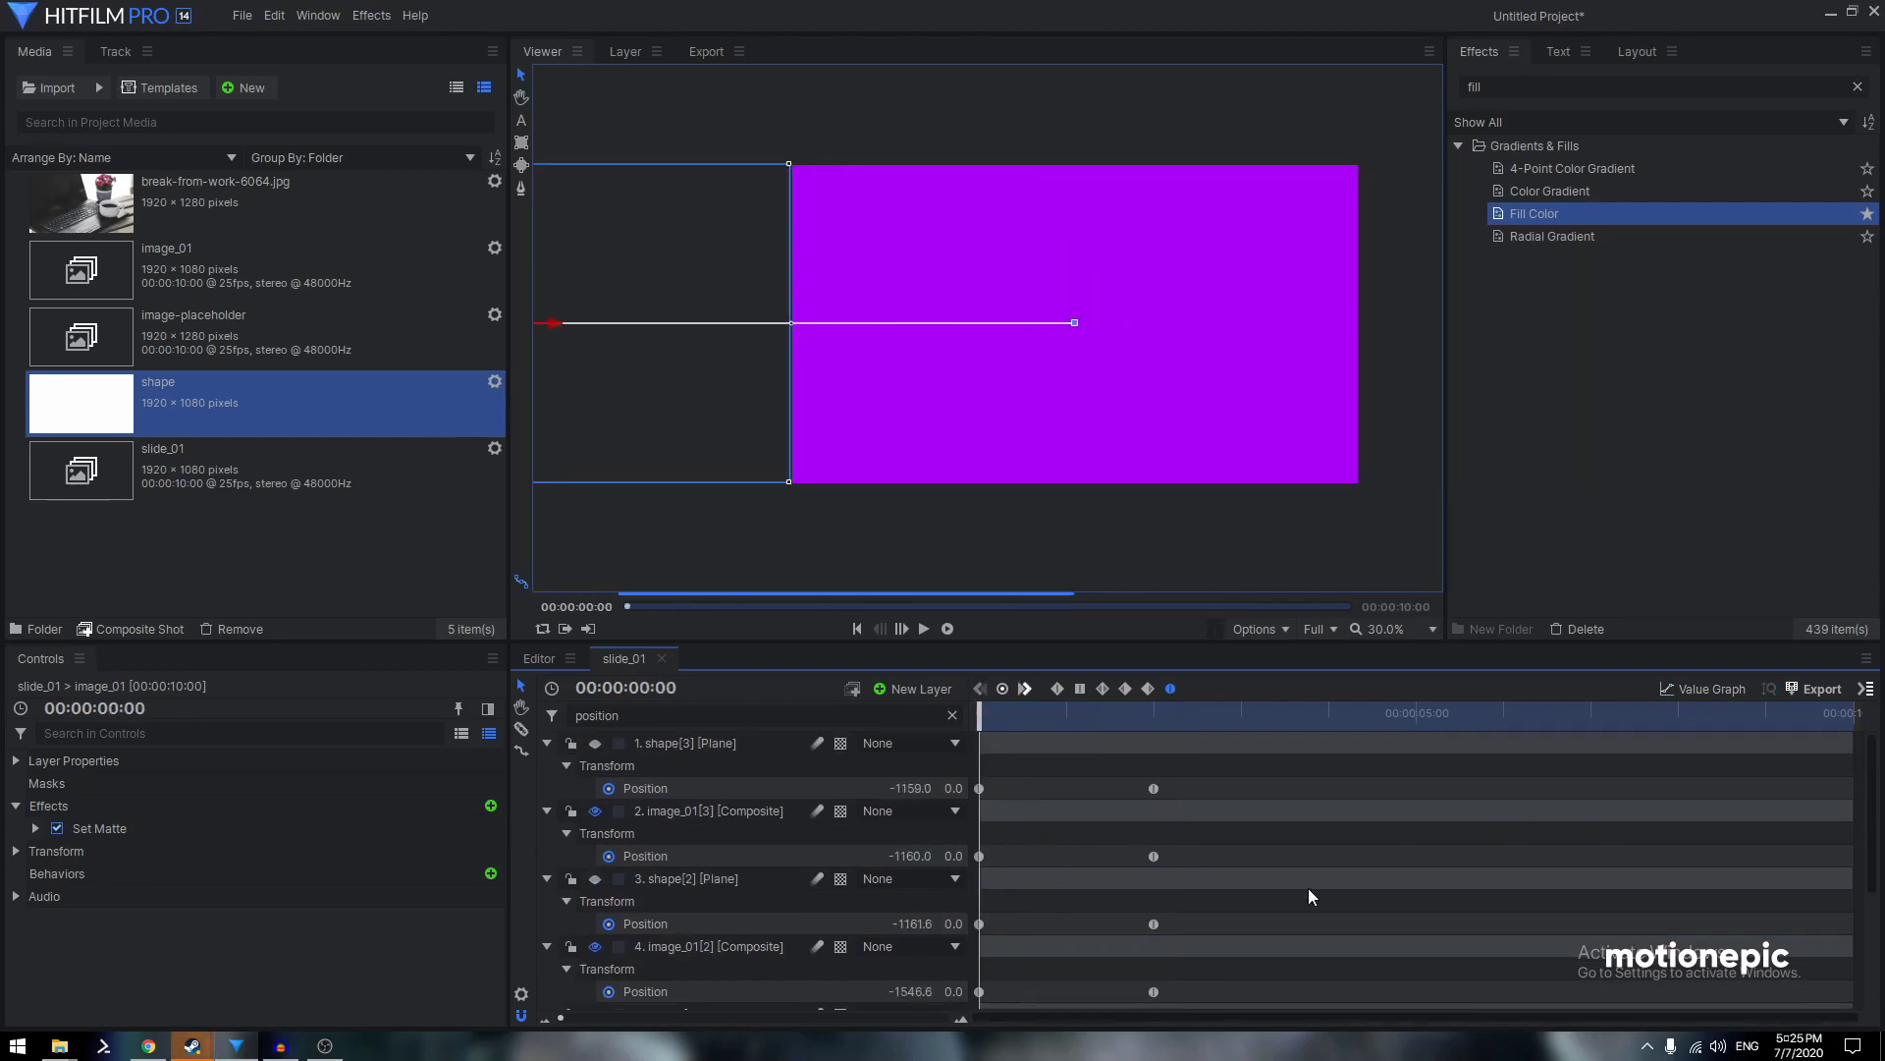
Play back the strips' slide-in animation from the start to just past the two-second keyframes
left_click(1327, 875)
left_click(1224, 813)
key("space")
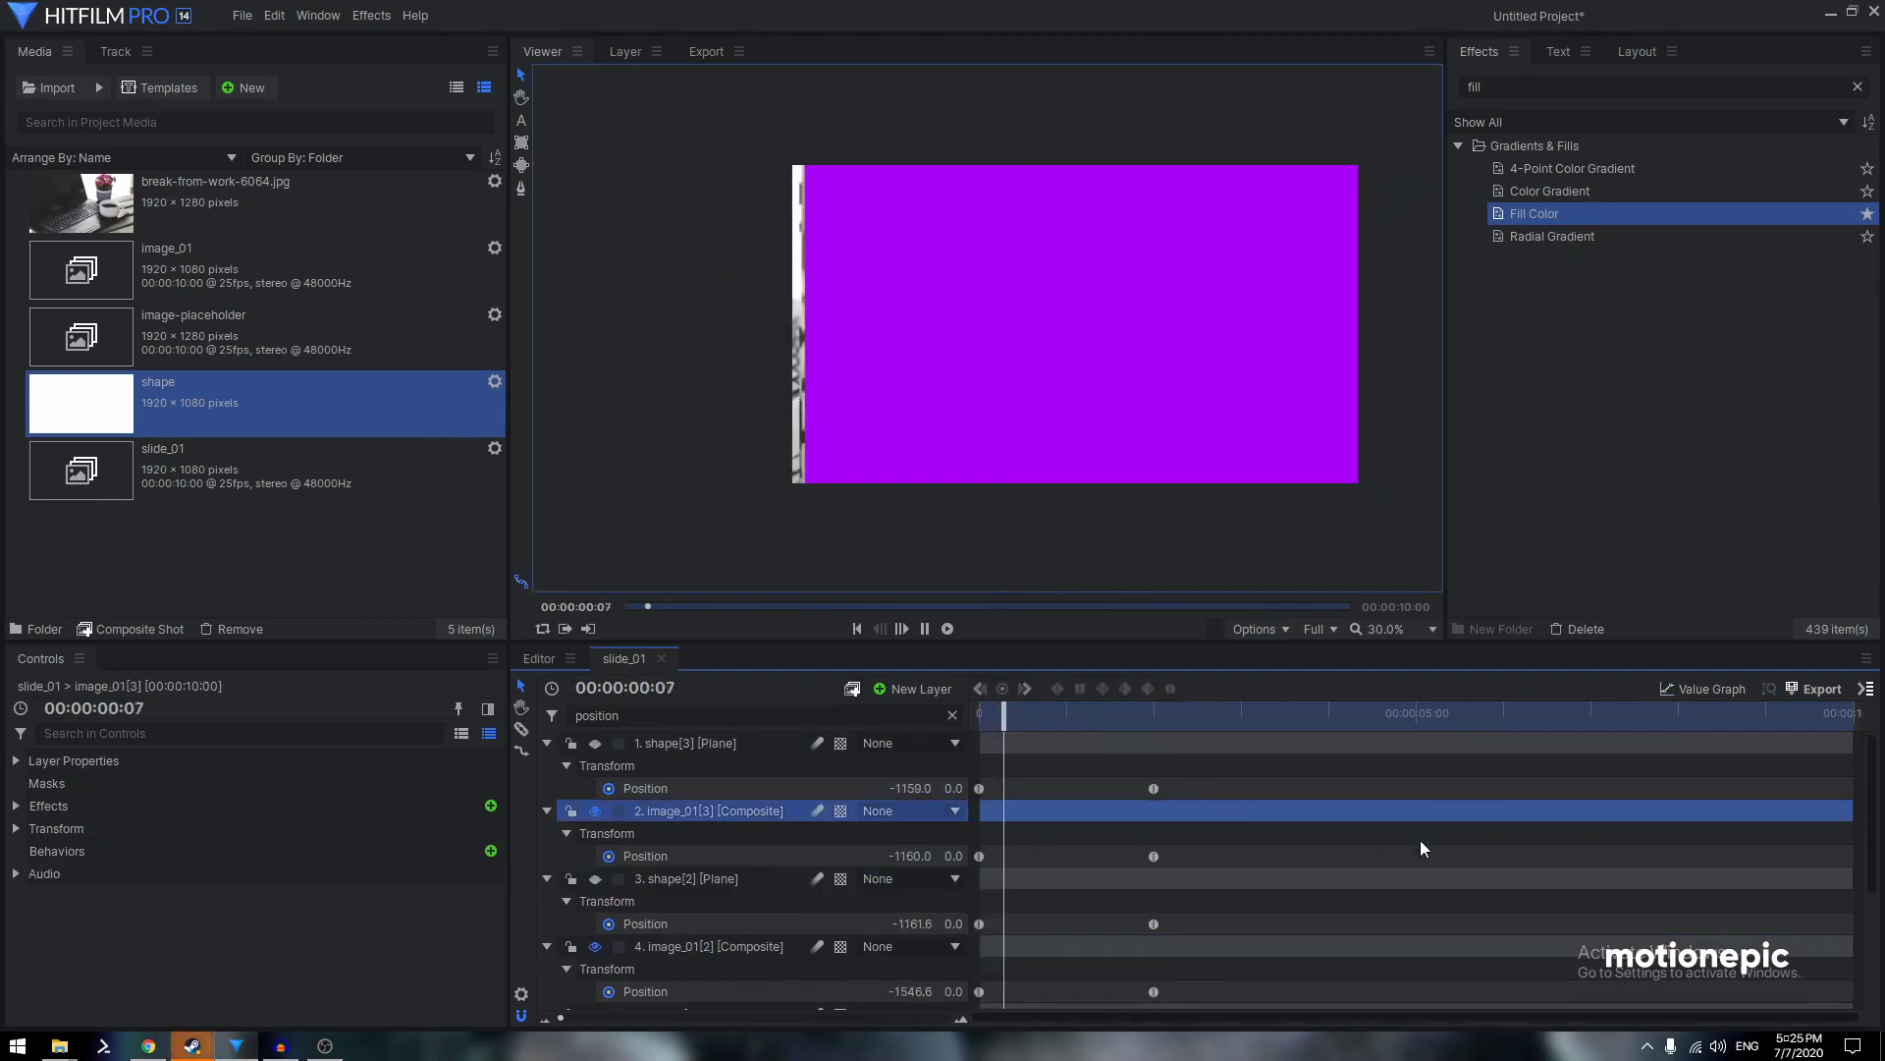
key("space")
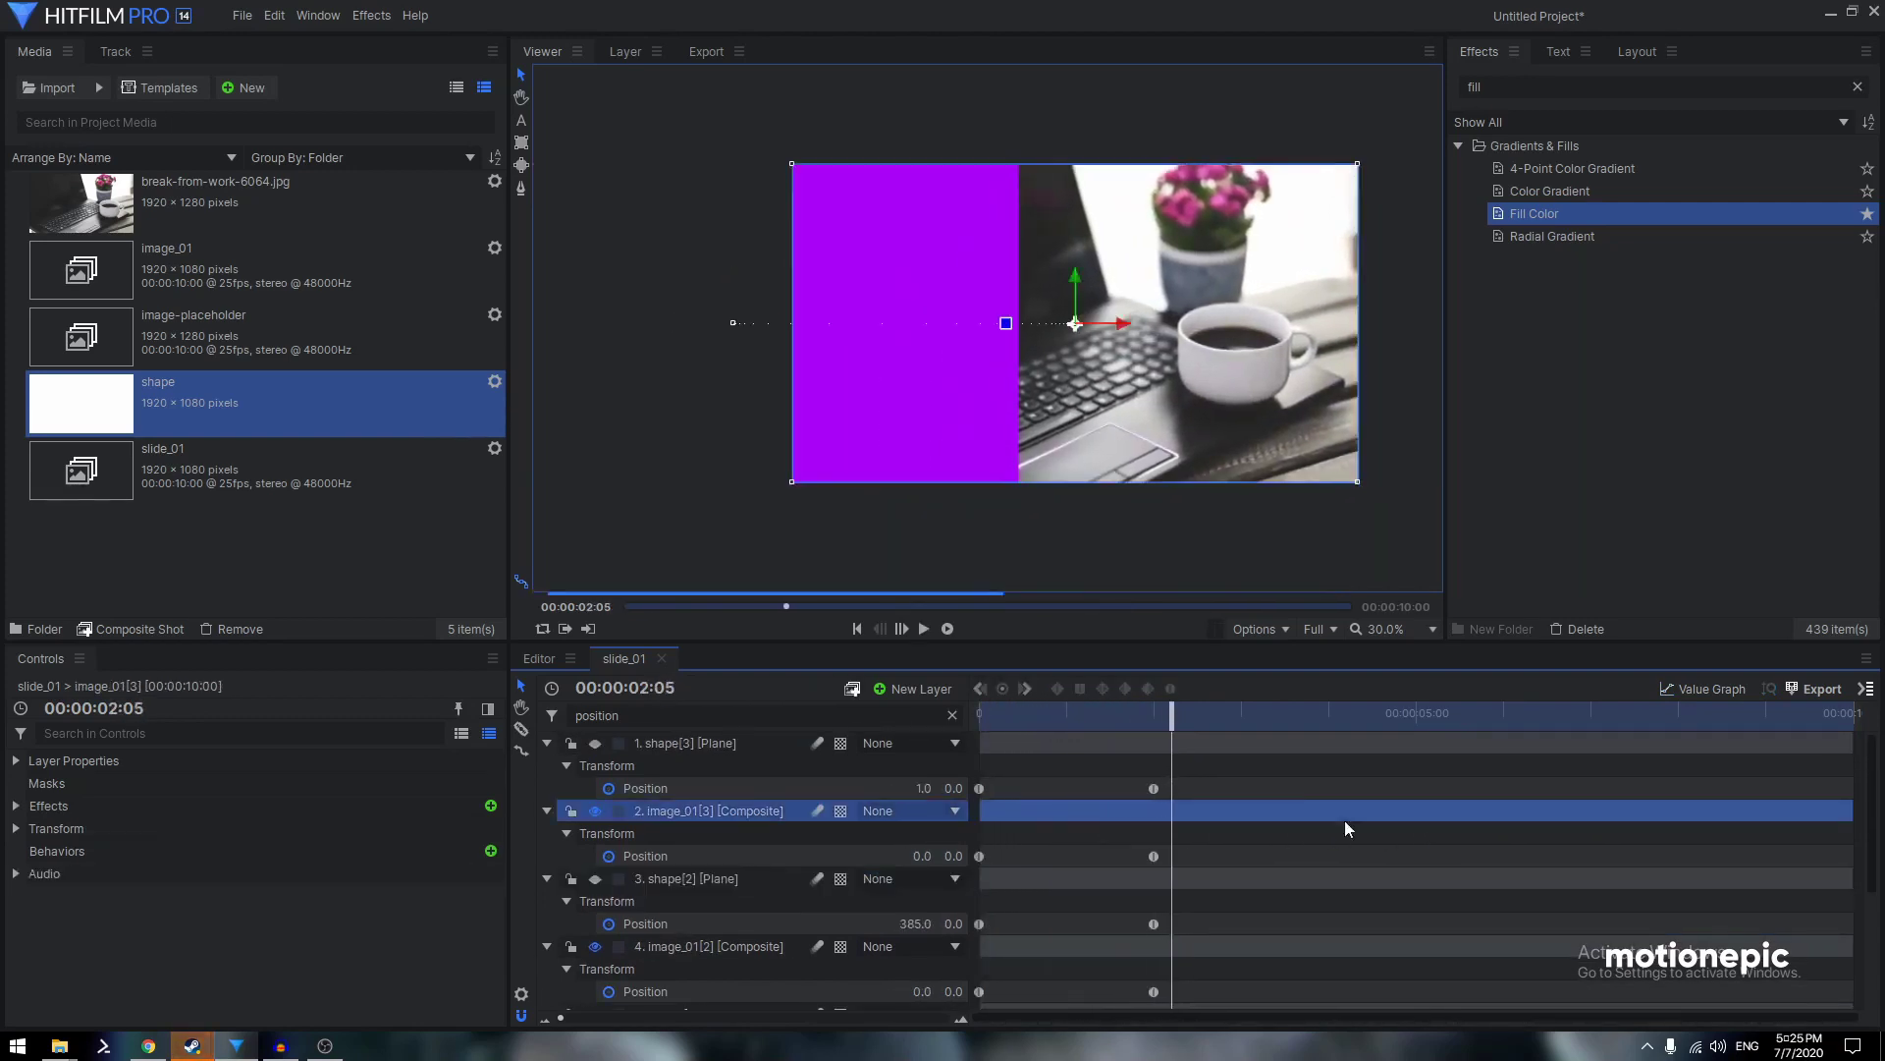
Clear the timeline's property filter and unlink the X and Y scale in the BG layer's Transform properties
left_click(951, 716)
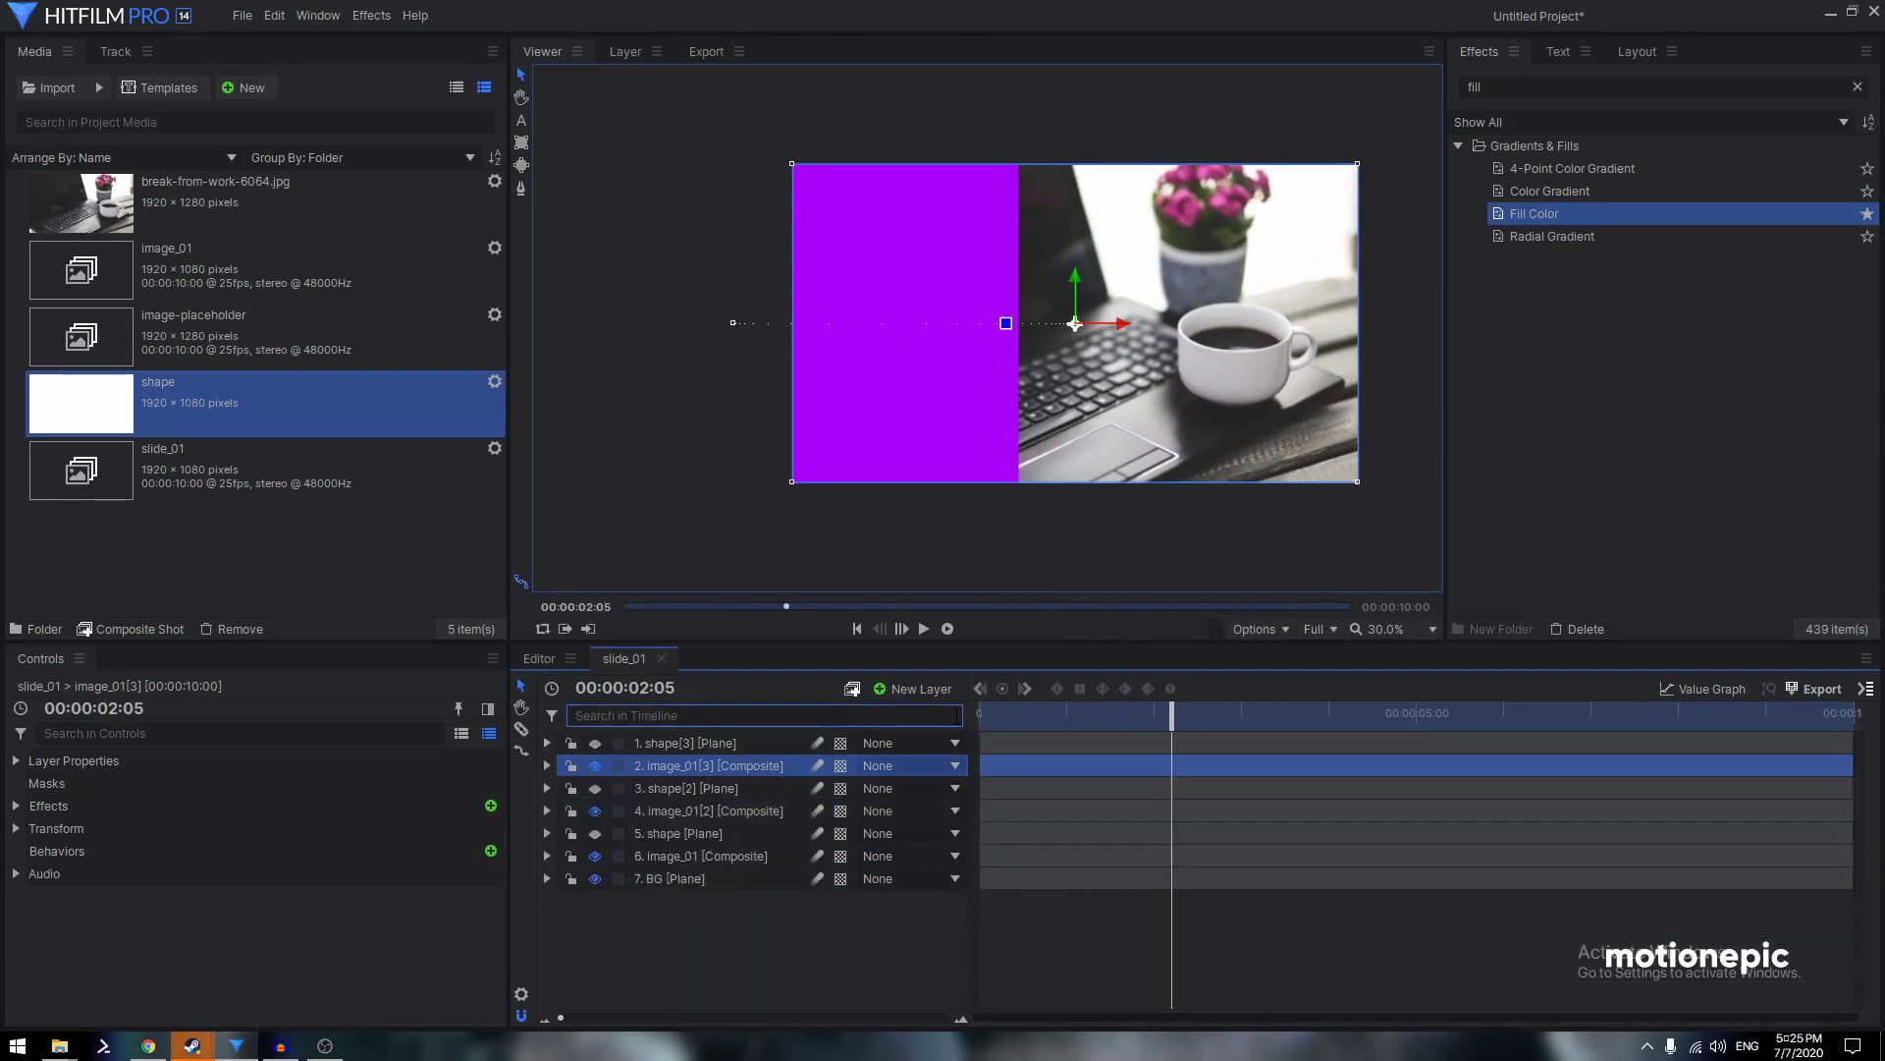
left_click(669, 890)
left_click(673, 882)
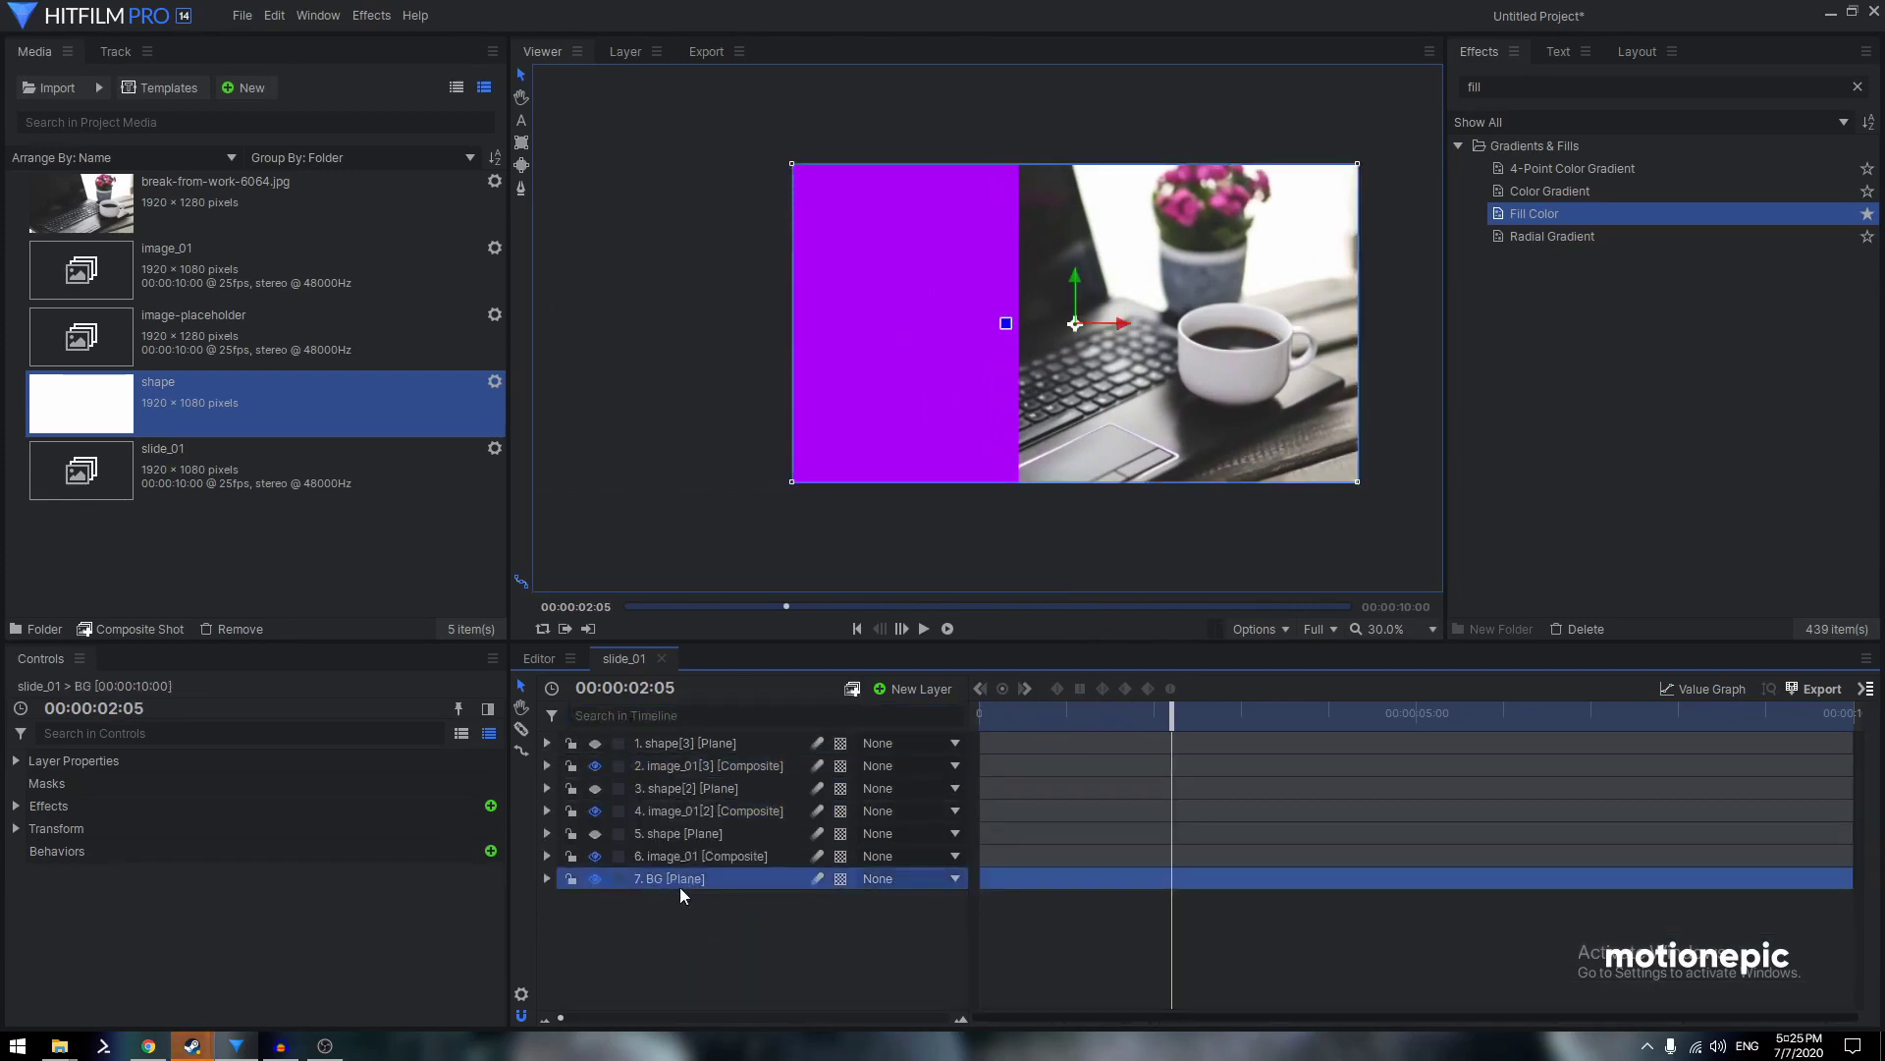
left_click(546, 879)
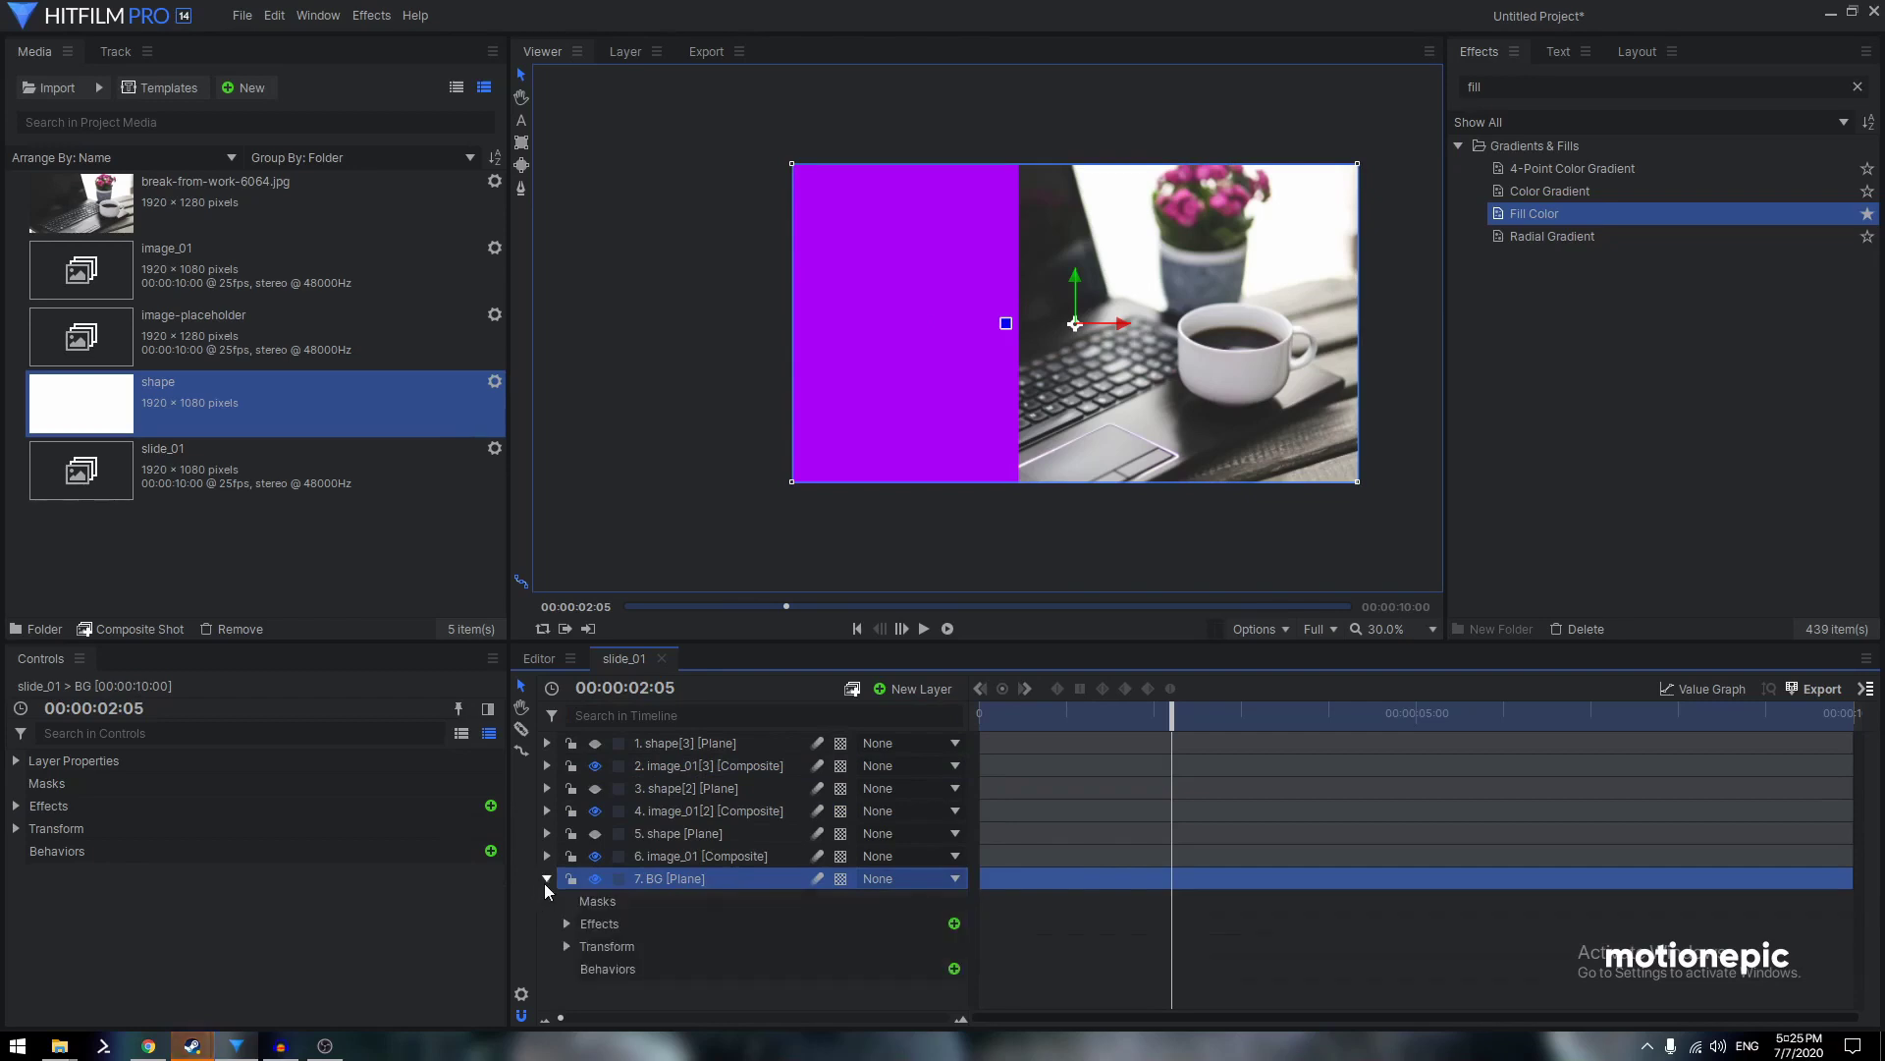
left_click(566, 946)
scroll(699, 925, "down", 2)
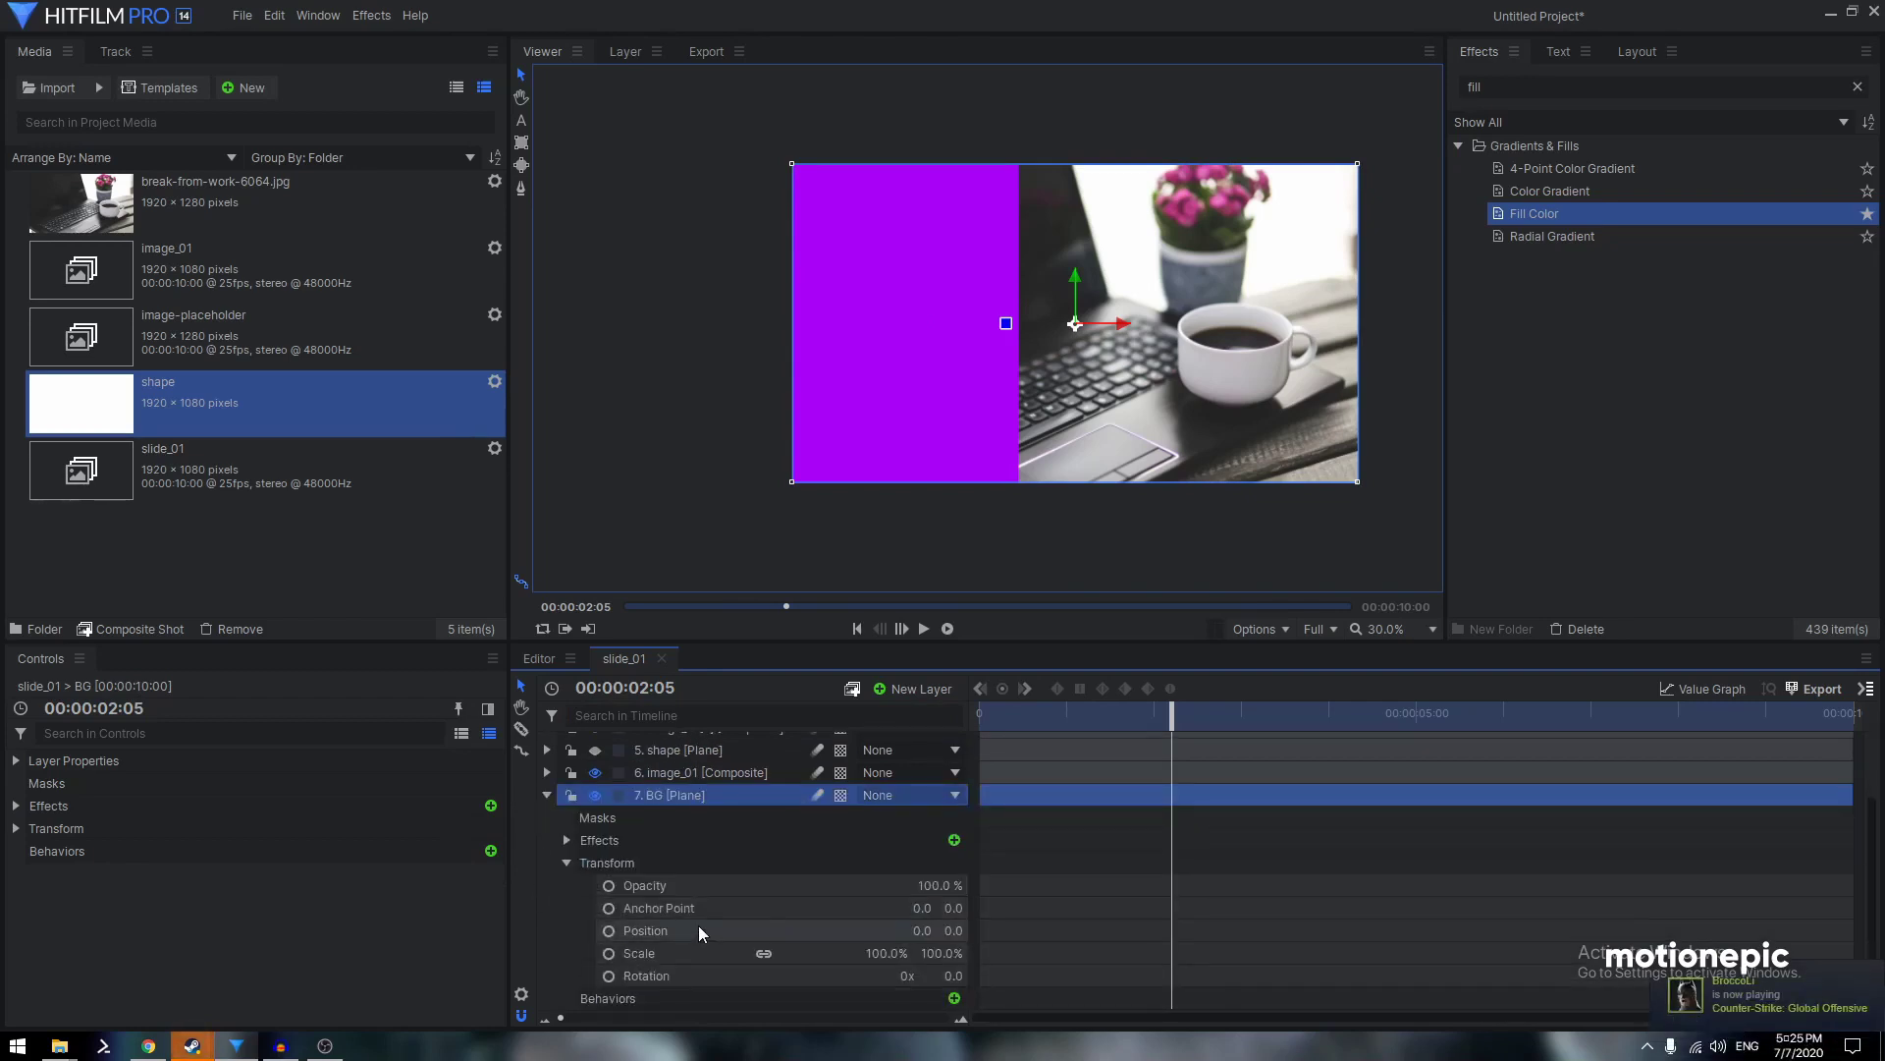
left_click(762, 951)
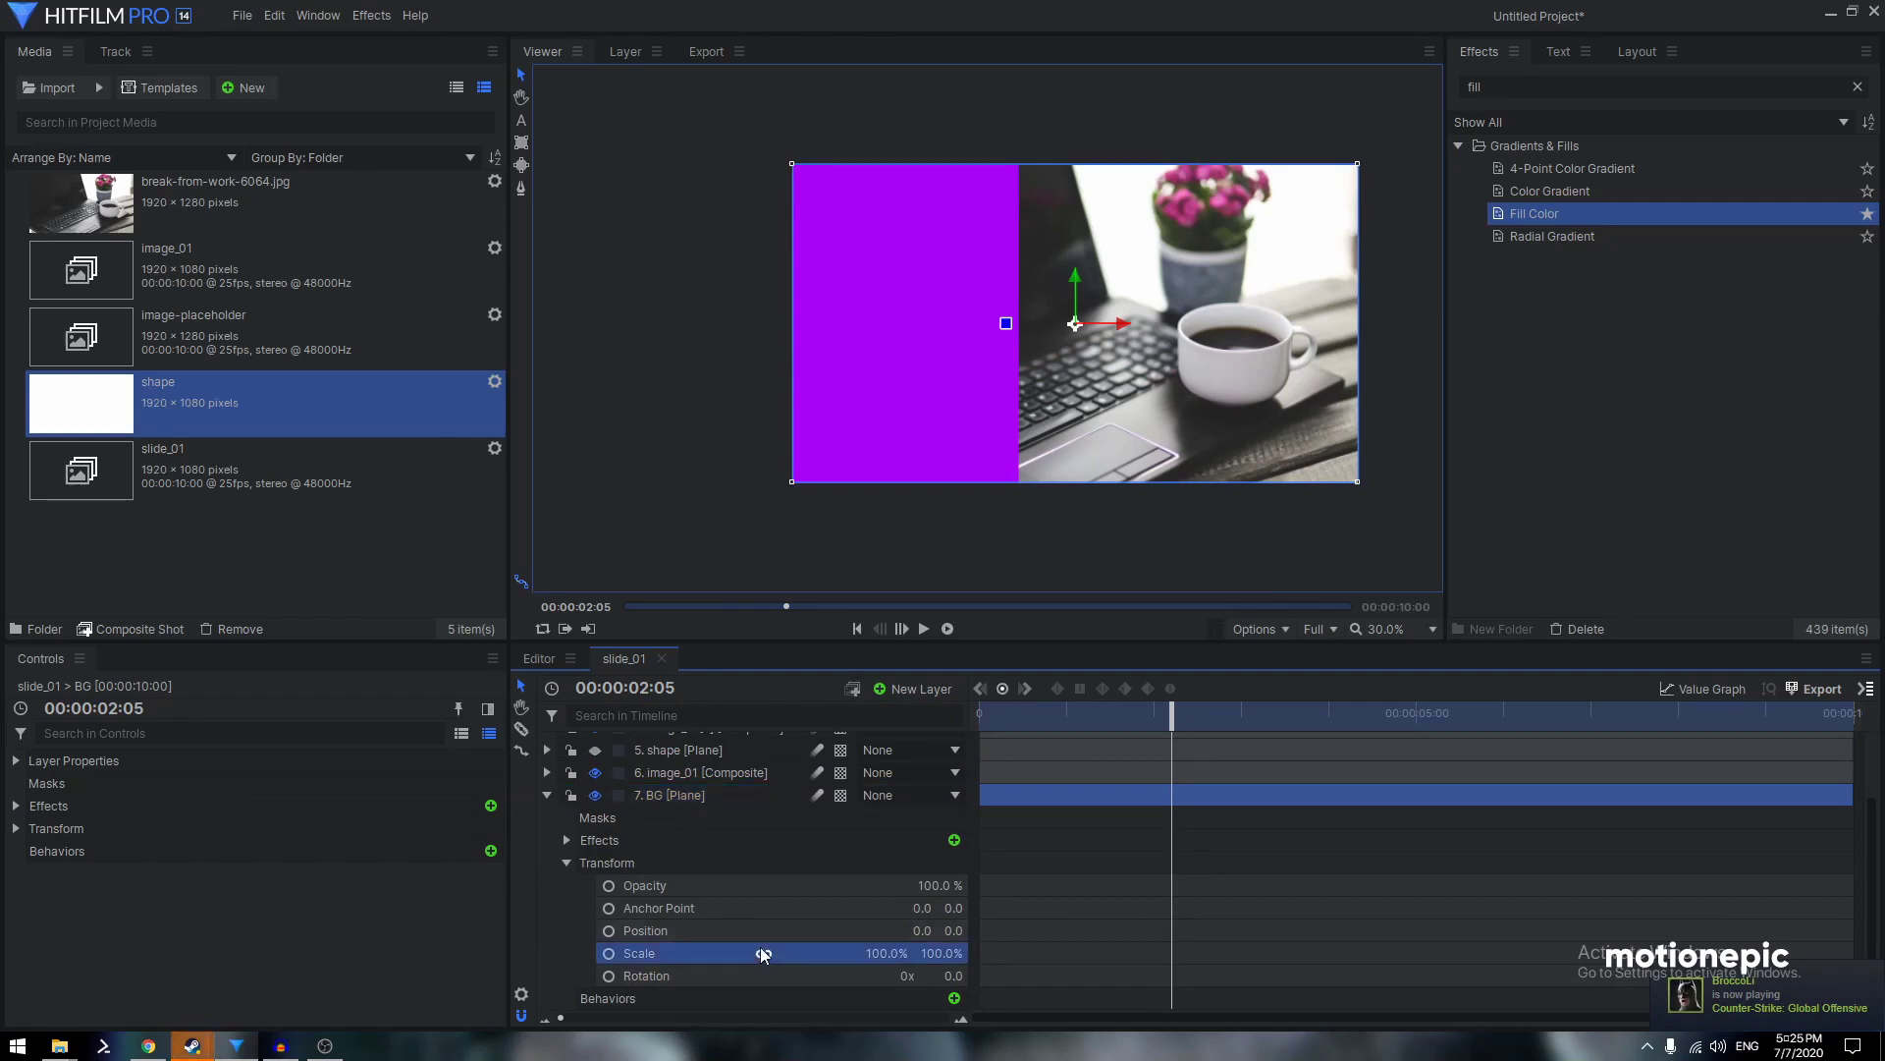
Set the BG layer's Anchor Point X and Position X both to -960 so it scales from its left edge
left_click(927, 907)
type("-960")
key("Return")
right_click(929, 908)
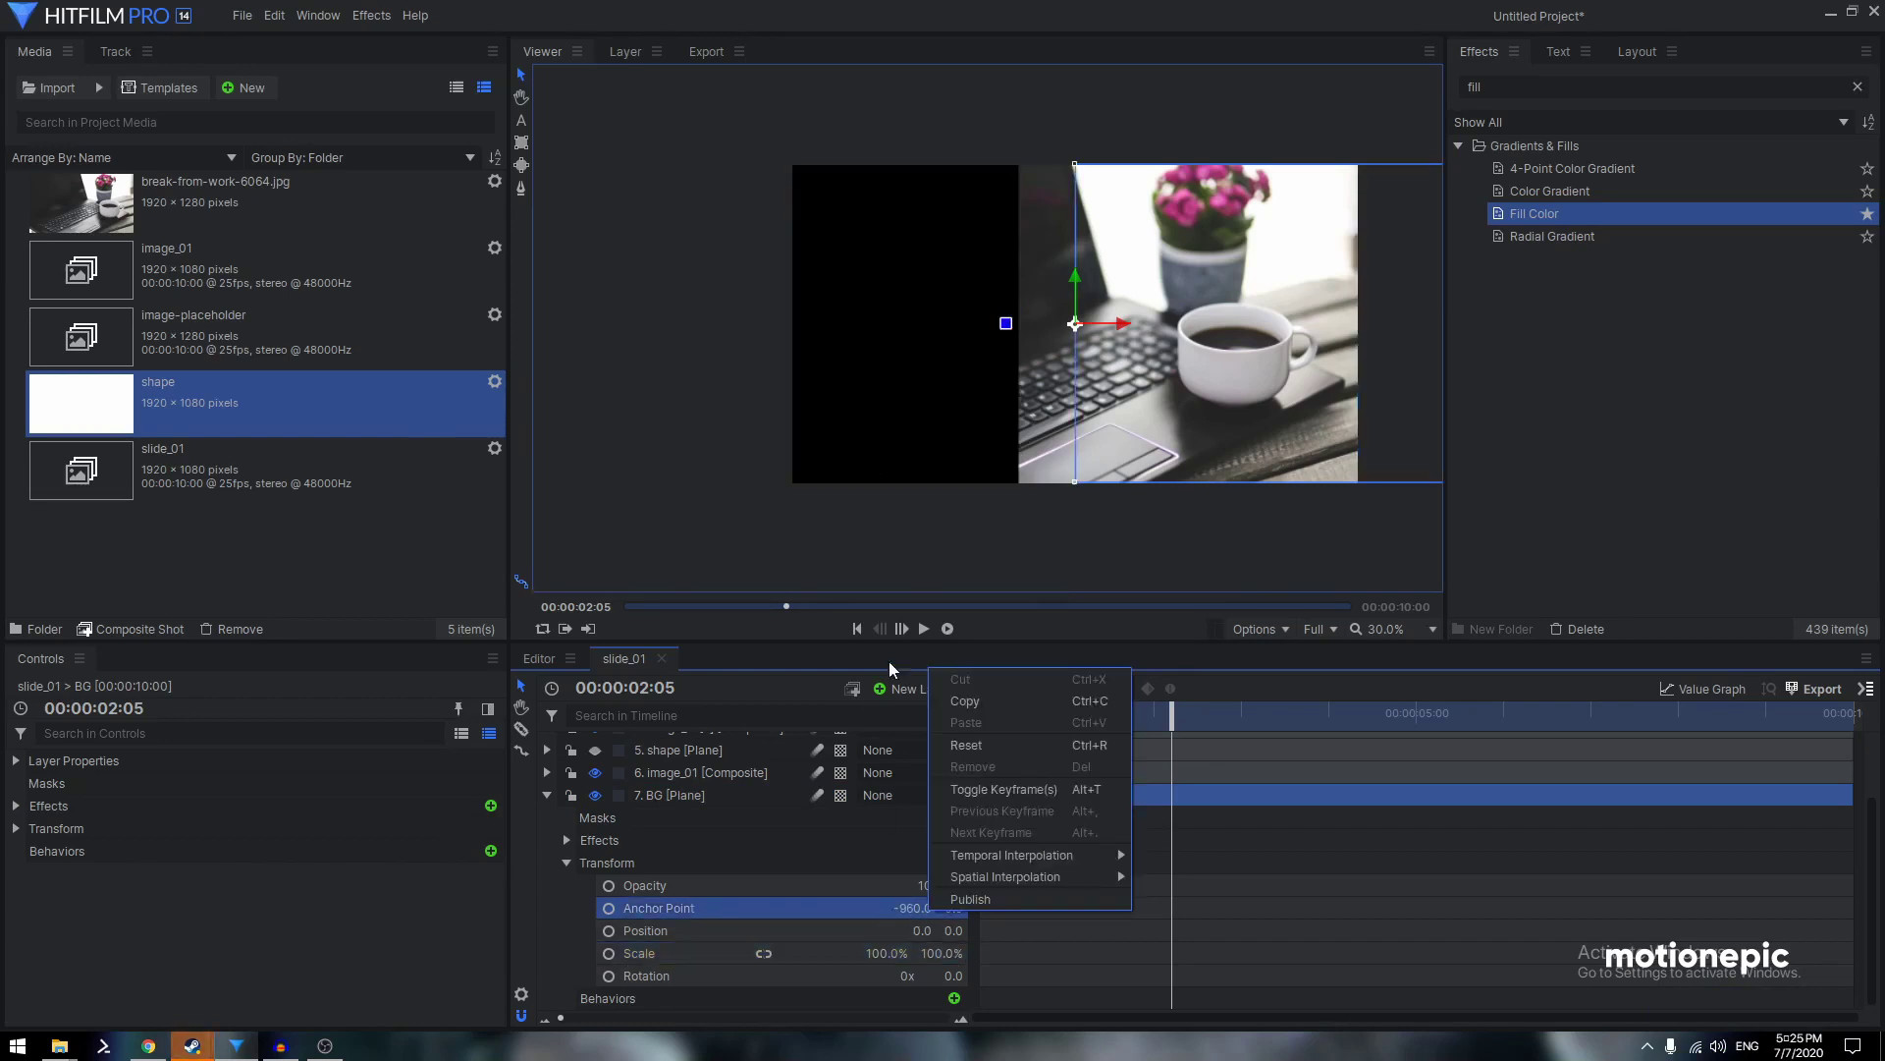
left_click(776, 901)
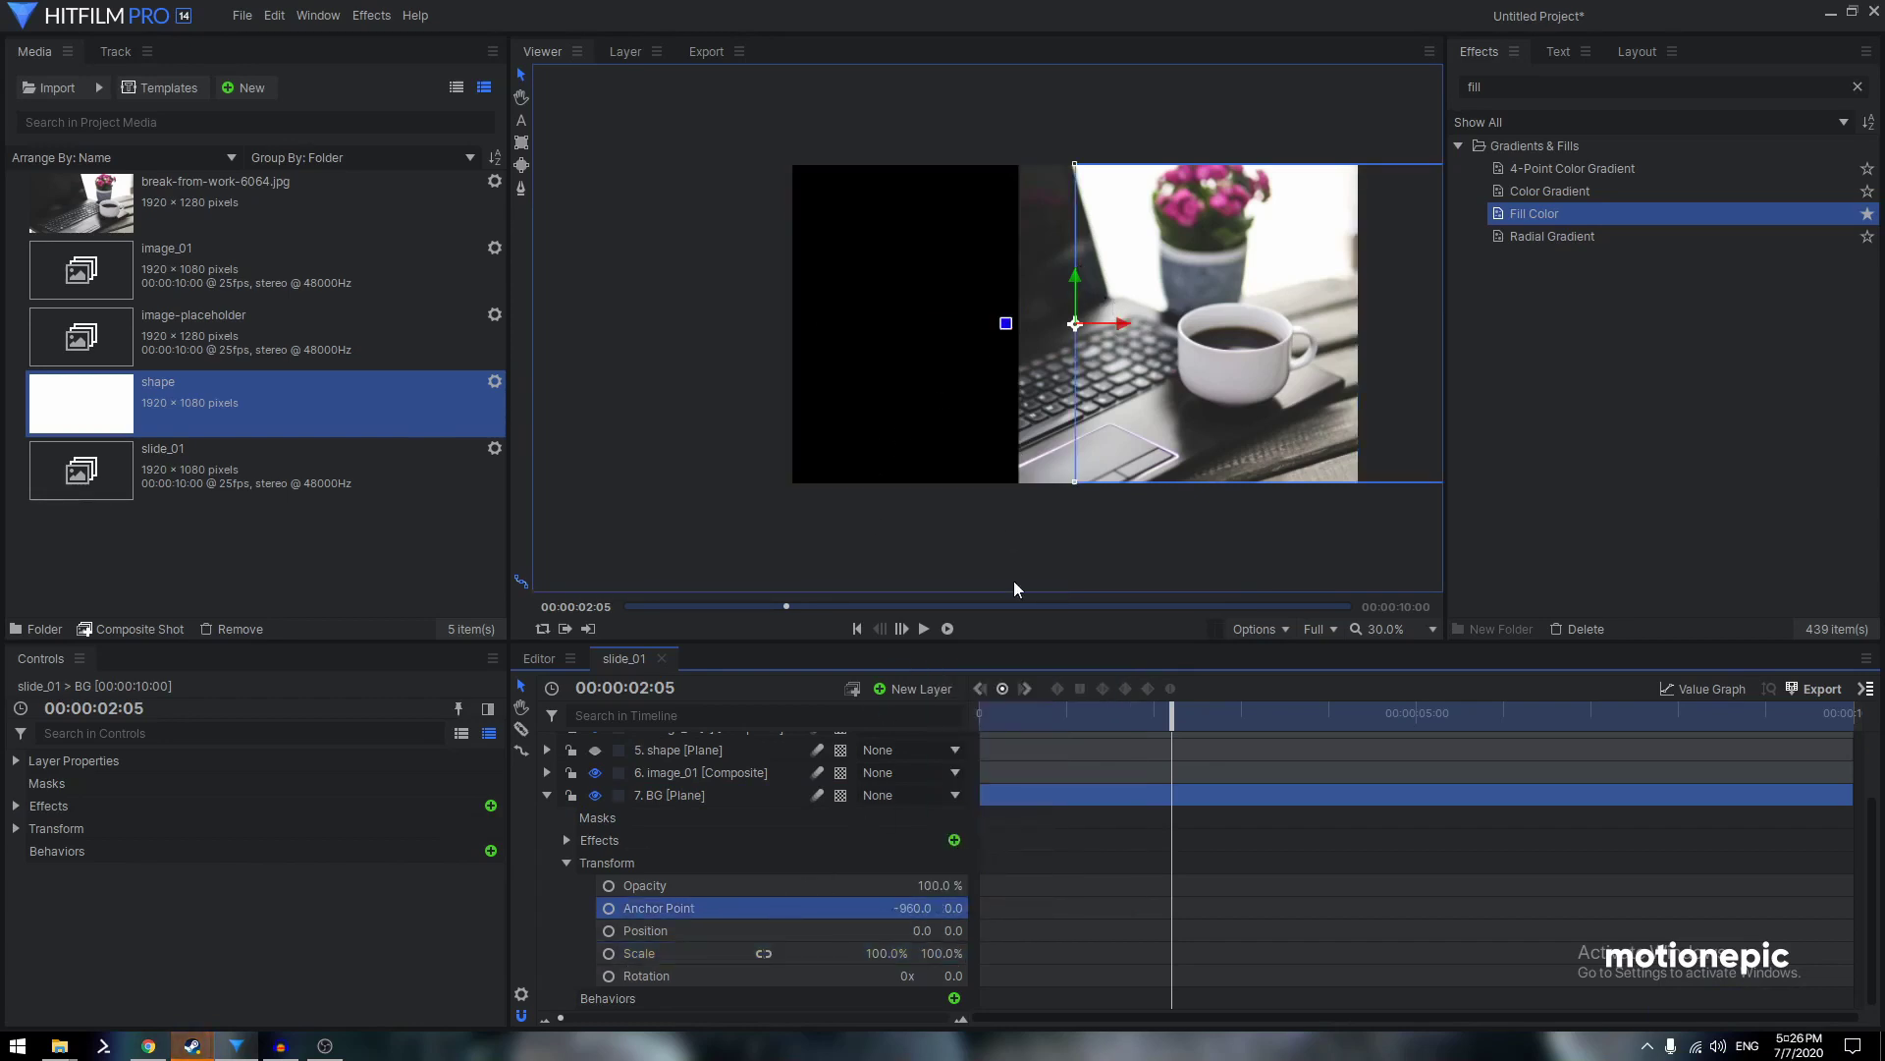
left_click(905, 907)
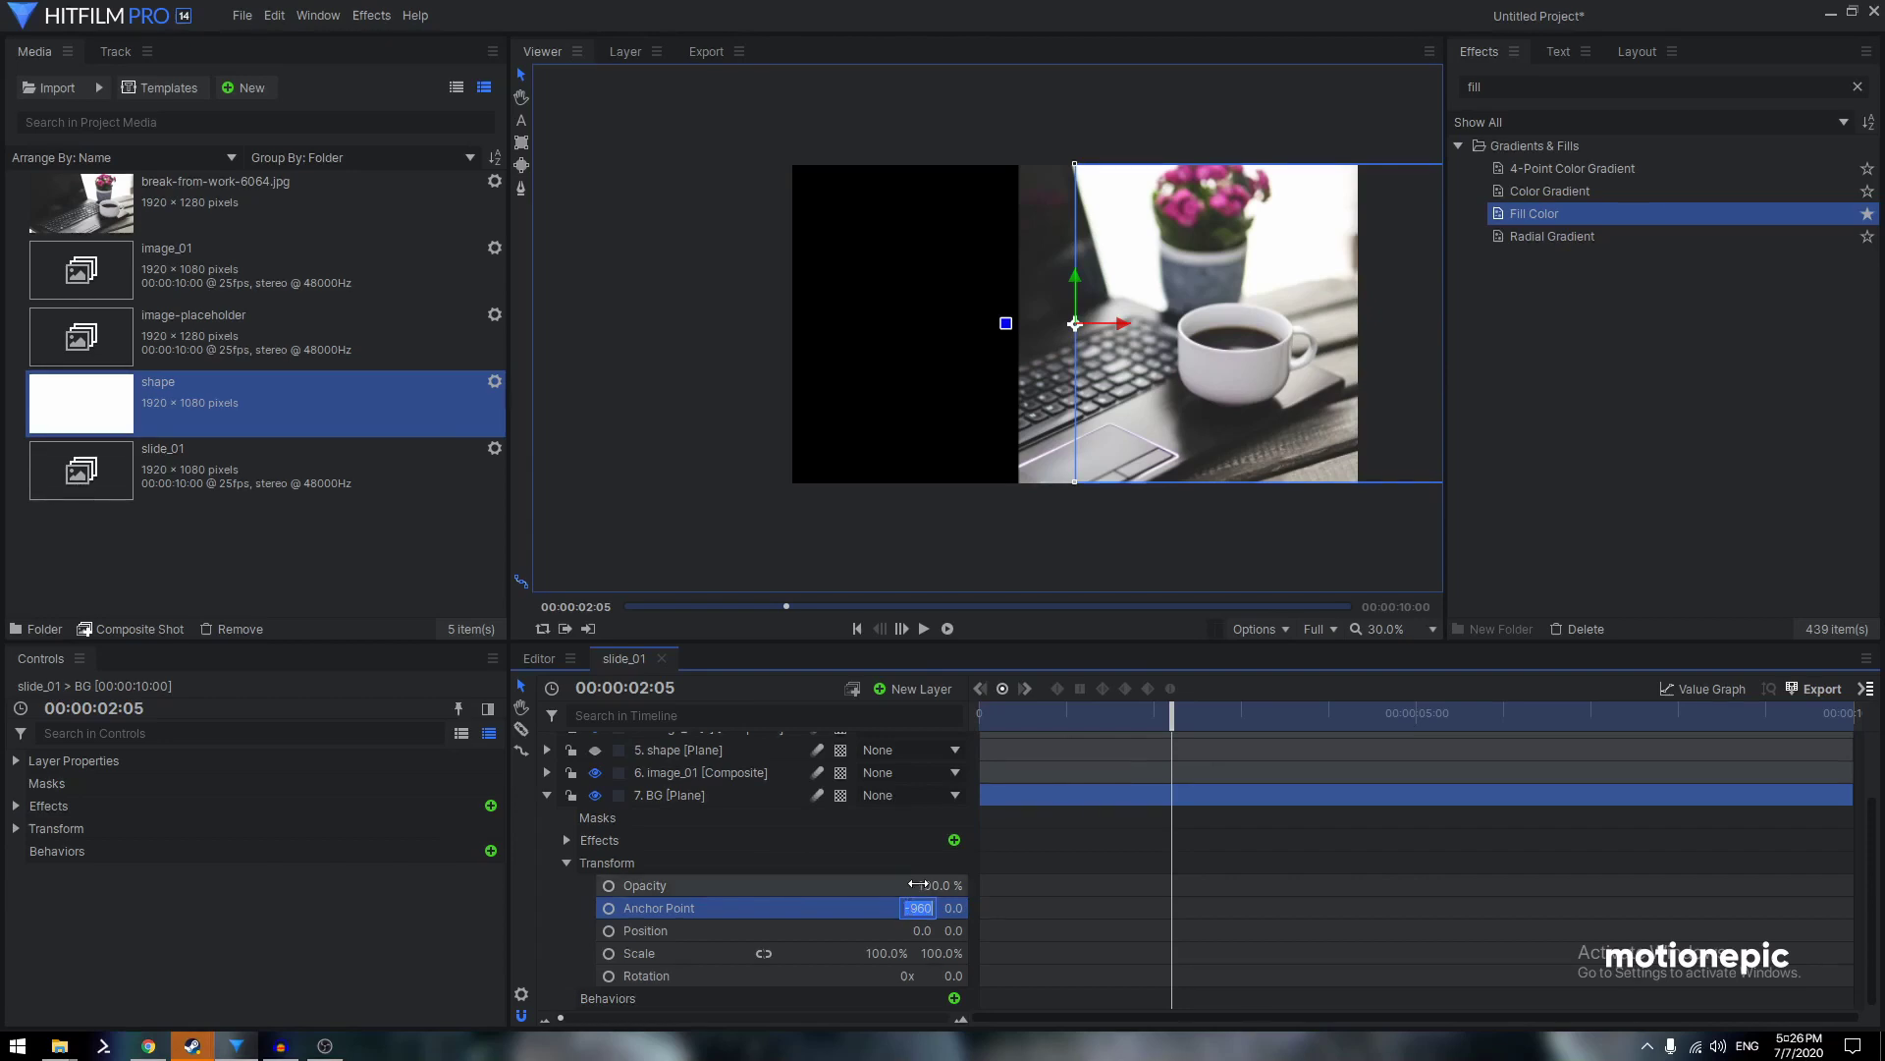
left_click(923, 930)
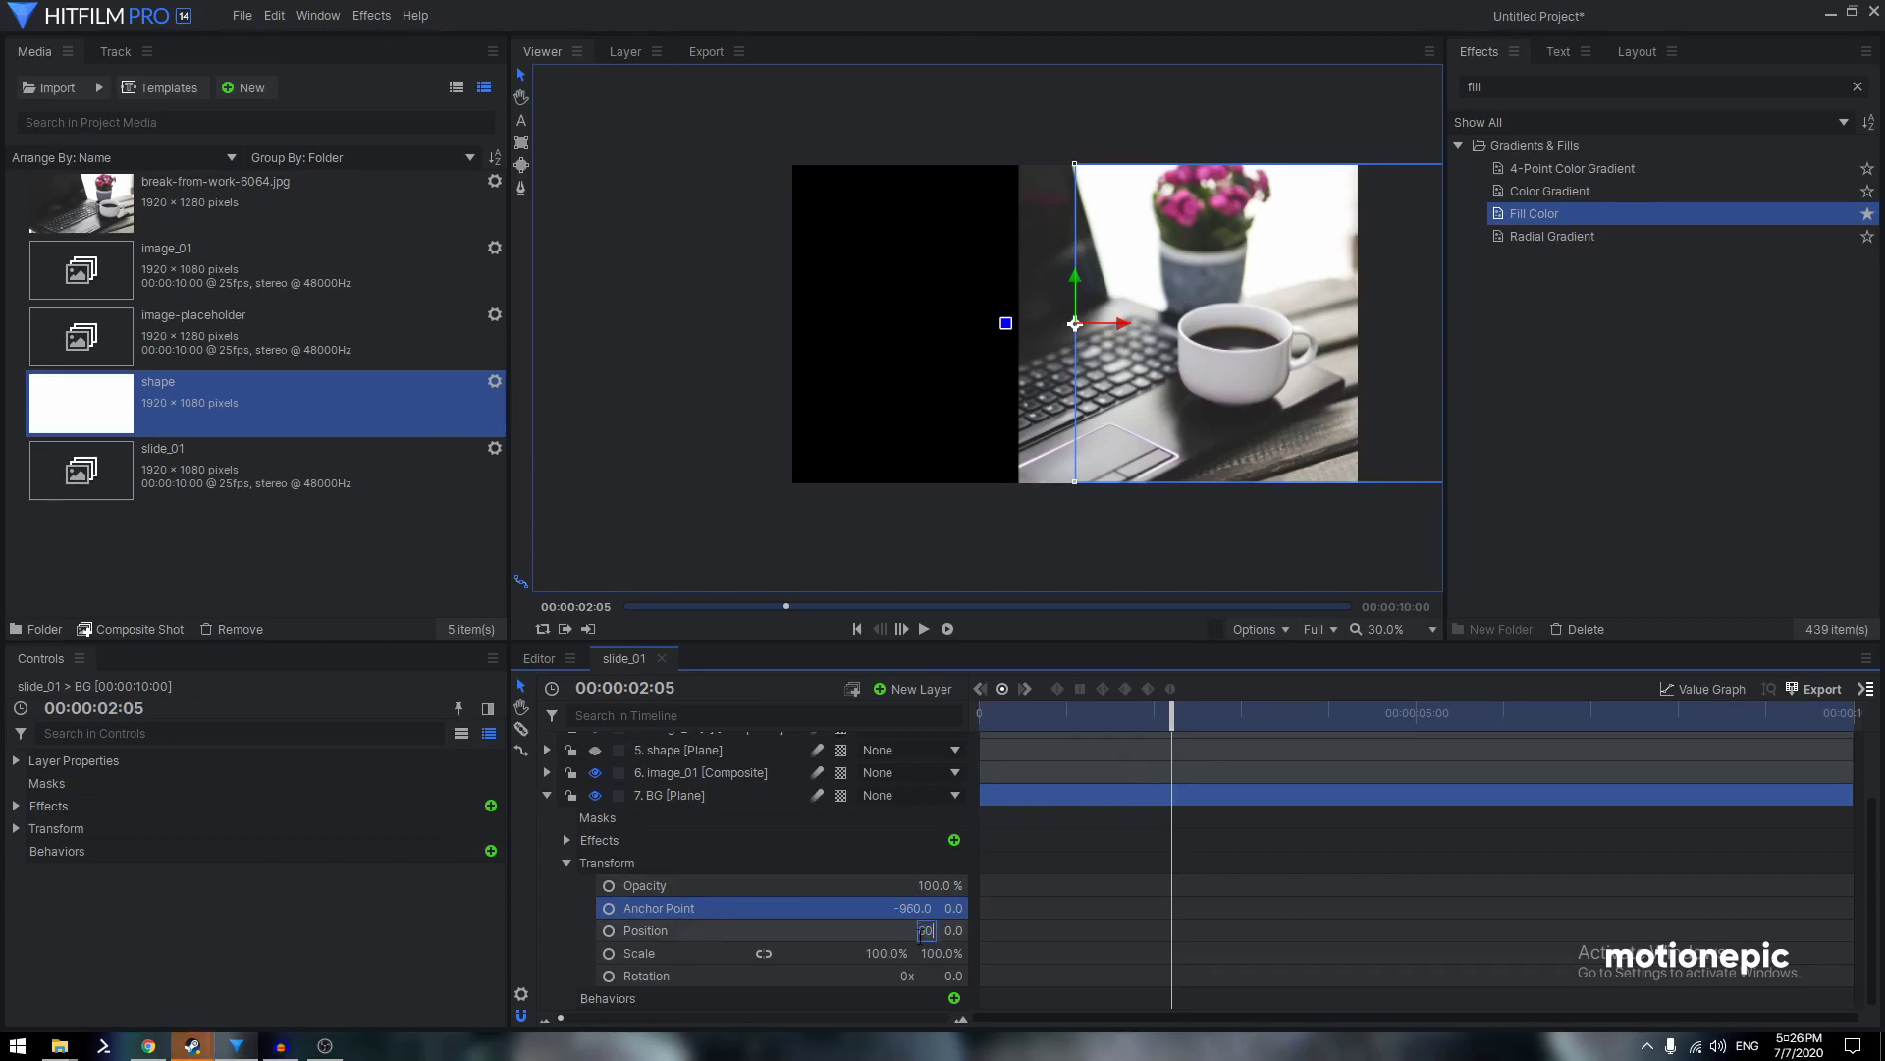
key("Return")
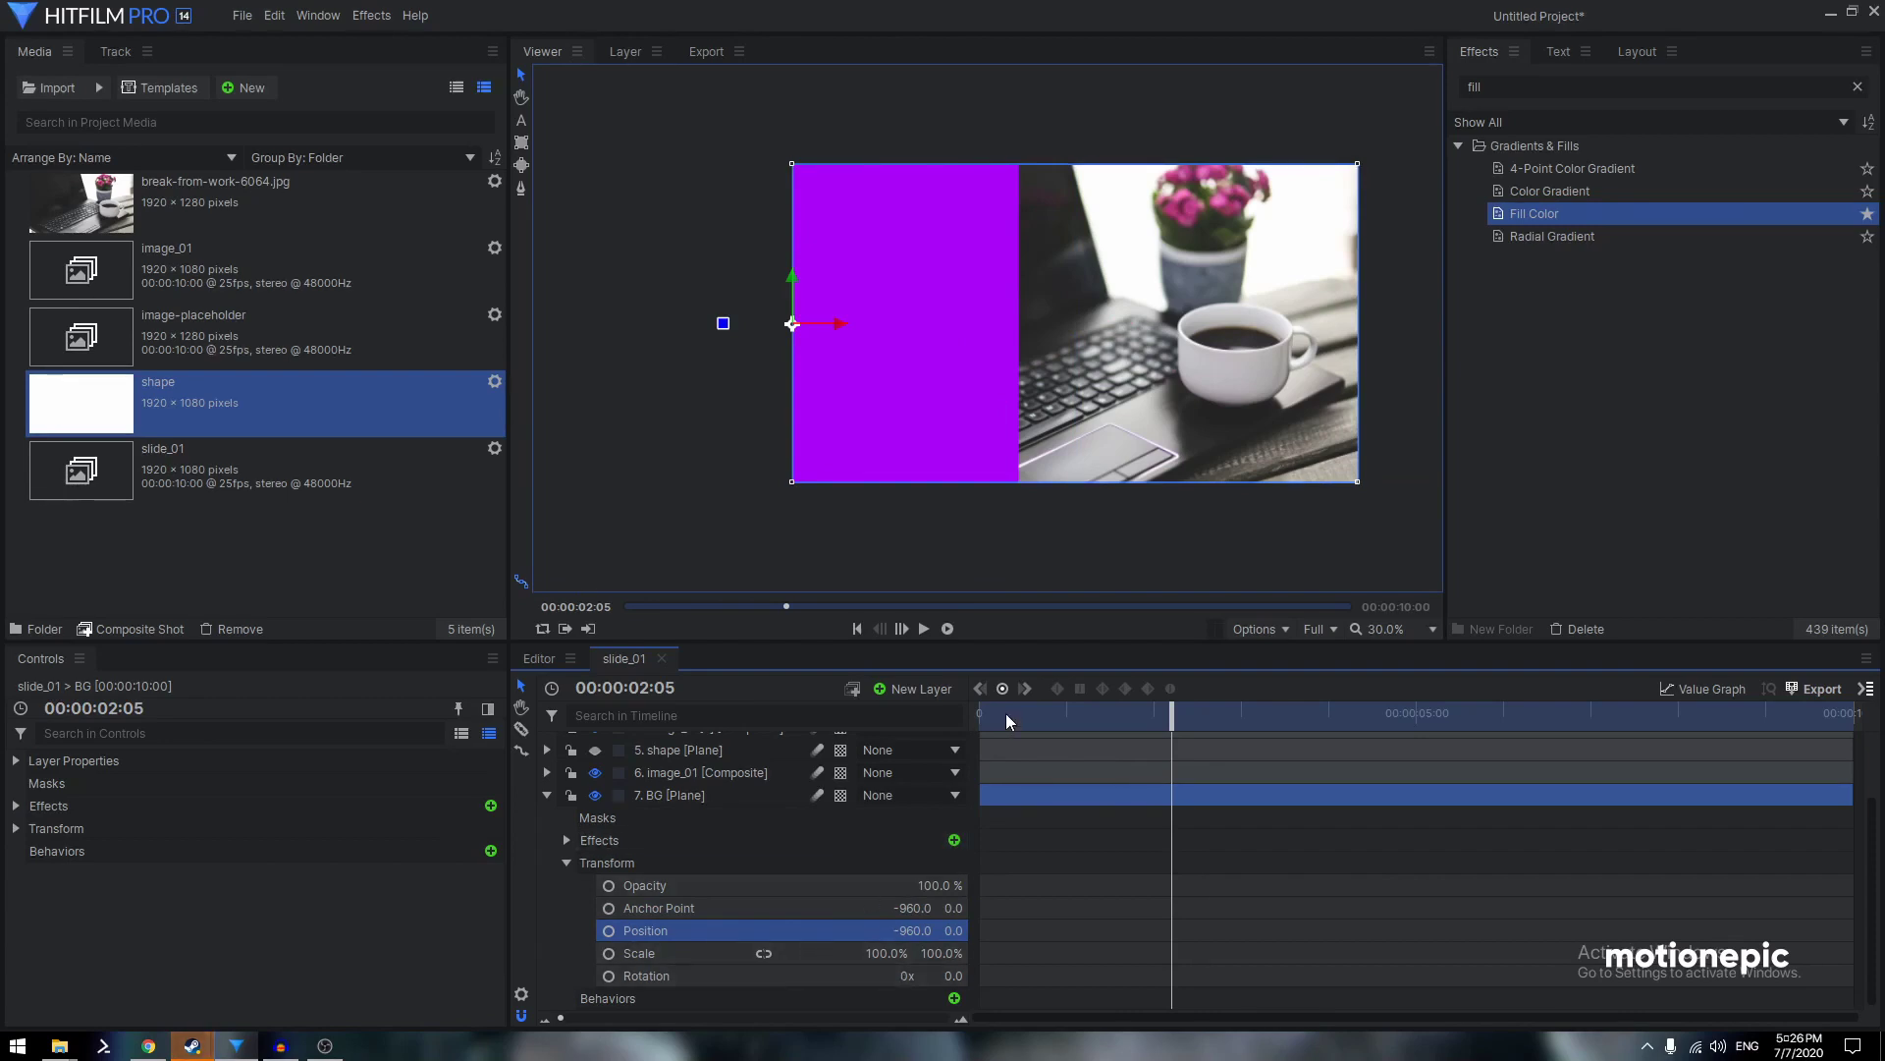
At 00:00:00:00, start keyframing the BG layer's Scale and set its X scale to 0%
left_click_drag(1006, 713, 977, 713)
left_click(609, 953)
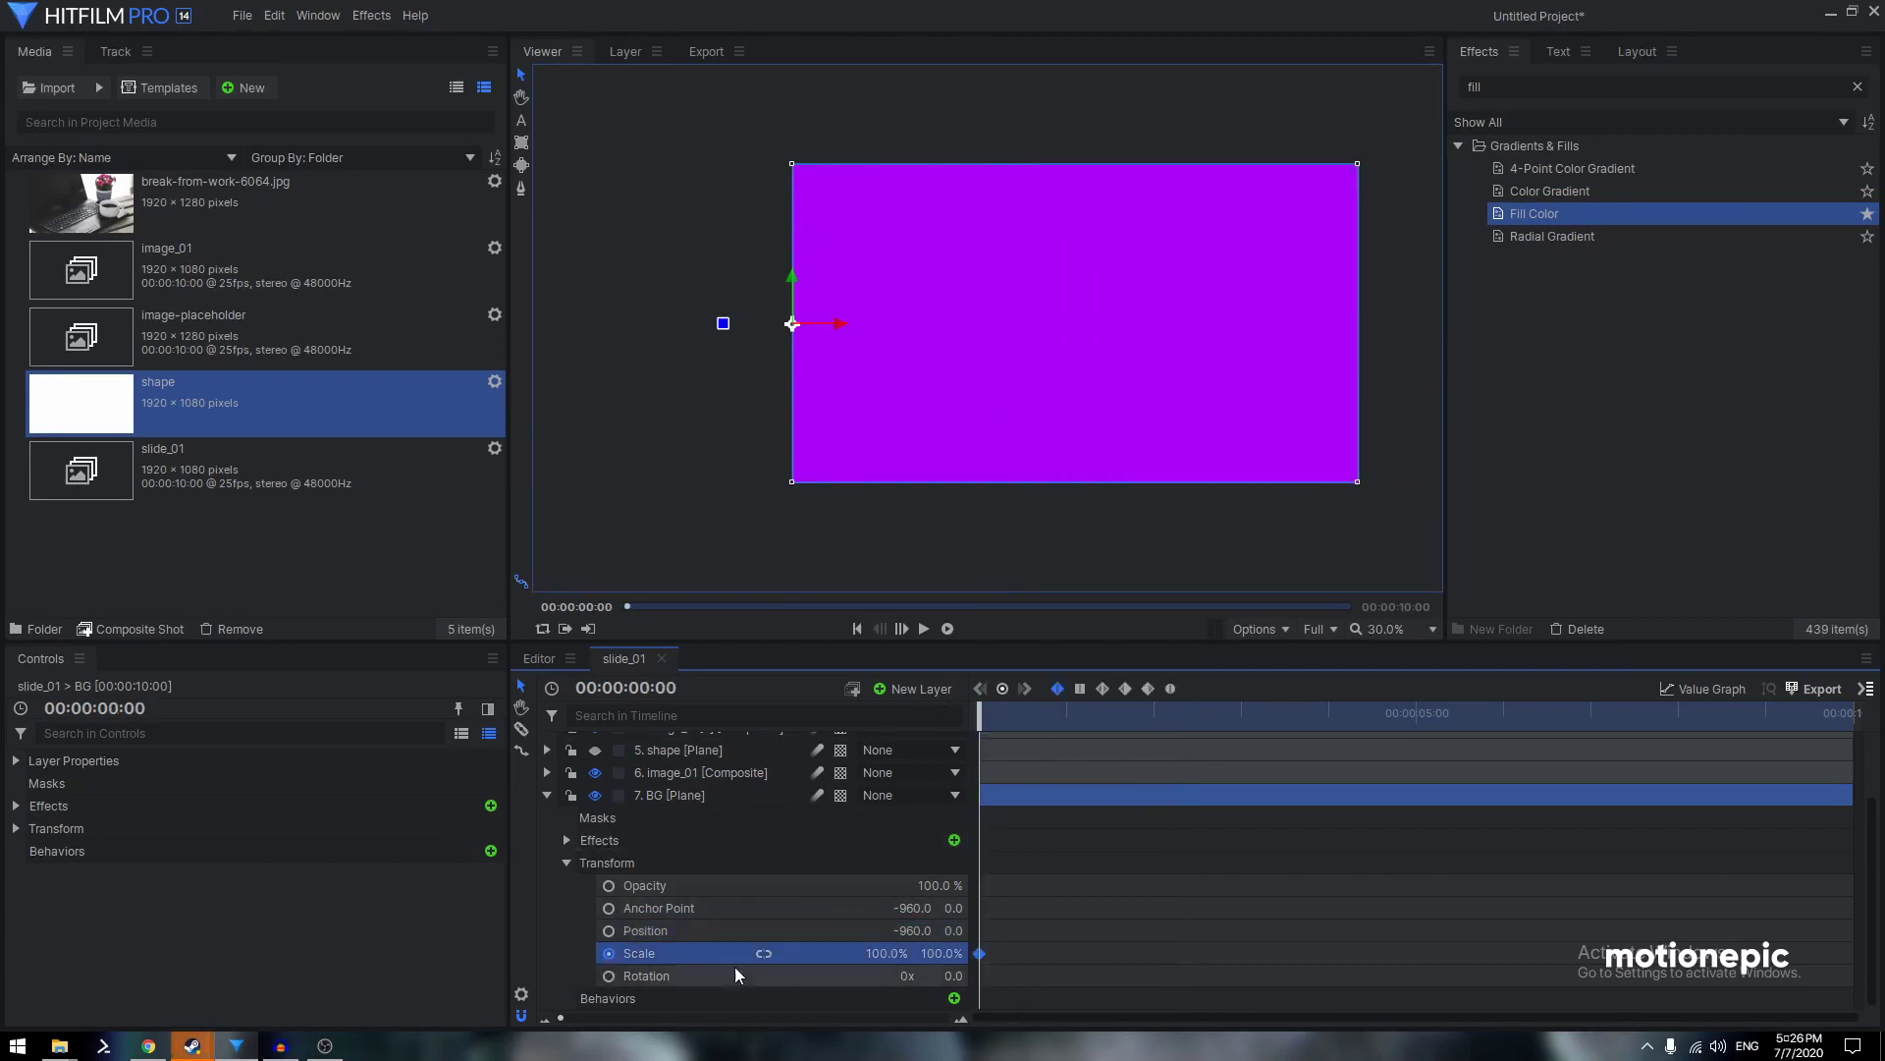
left_click(883, 954)
type("0")
key("Return")
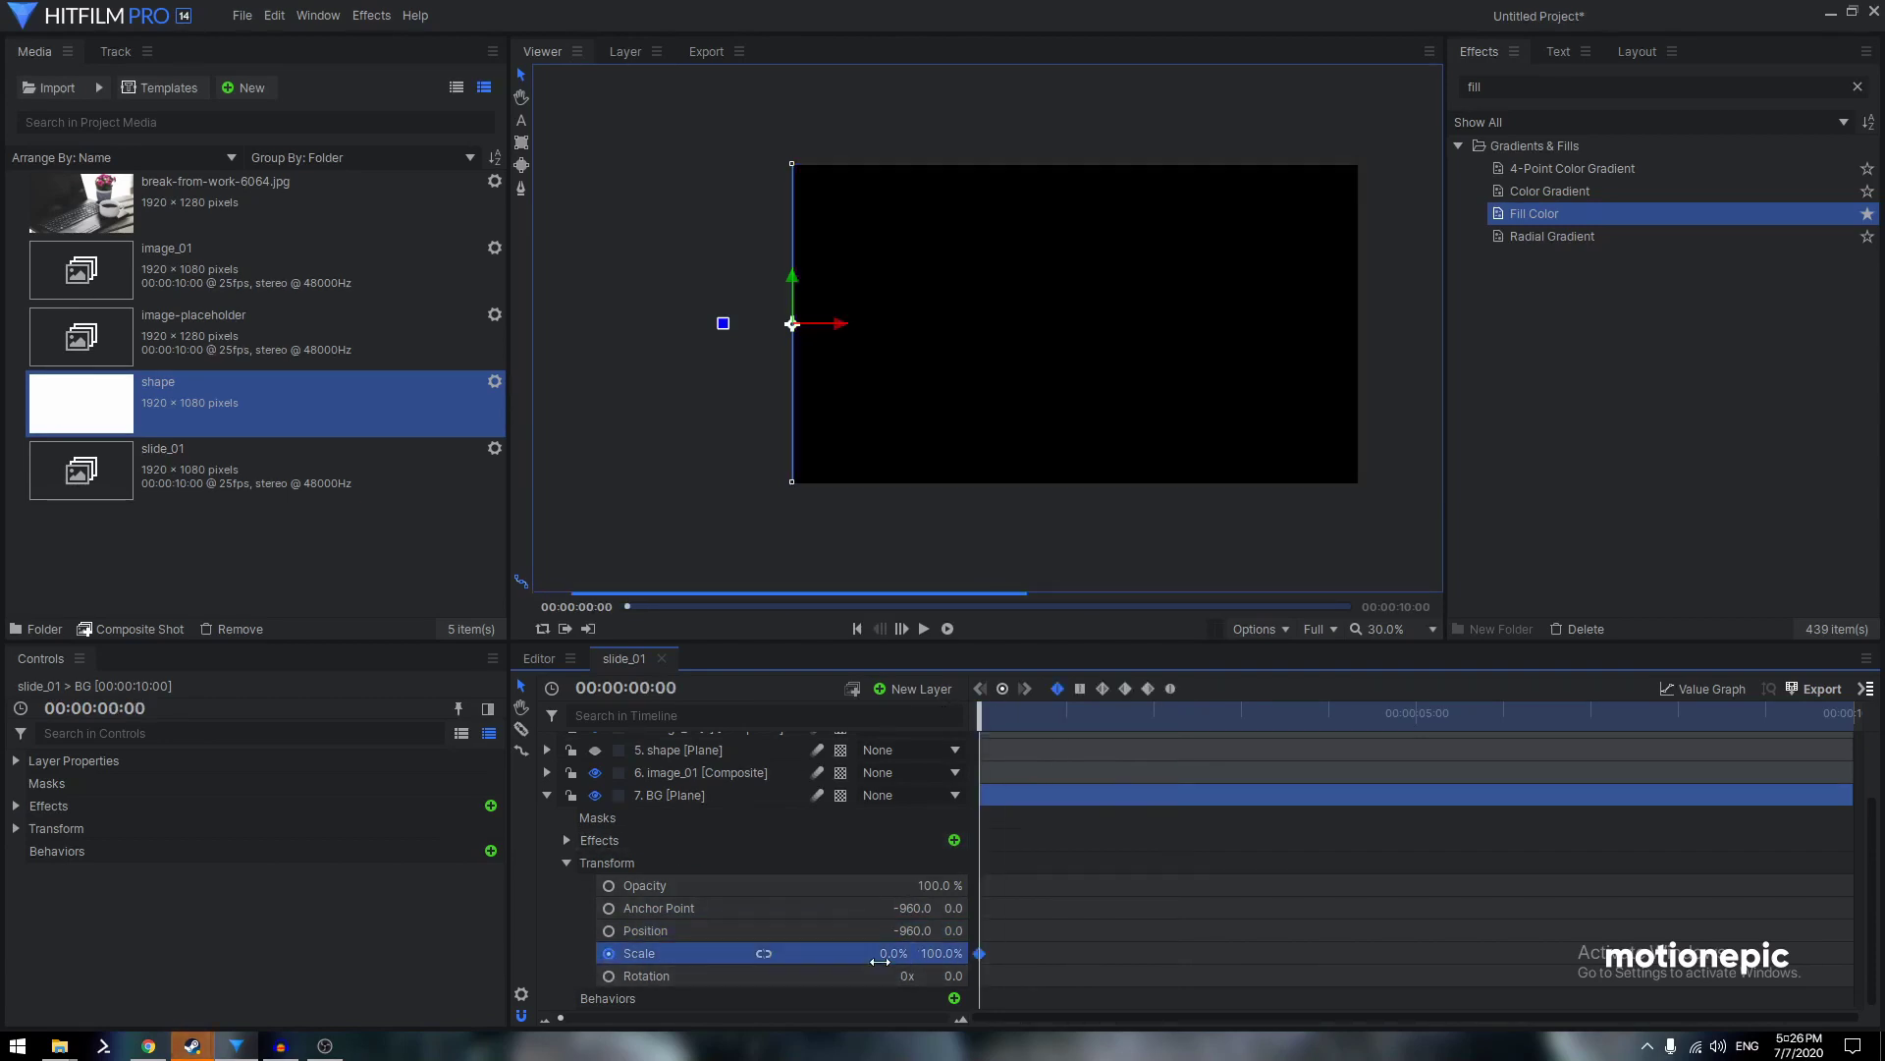
At 00:00:02:00, set the BG layer's X scale to 40% and inspect its edge against the image up close
left_click_drag(1145, 713, 1154, 714)
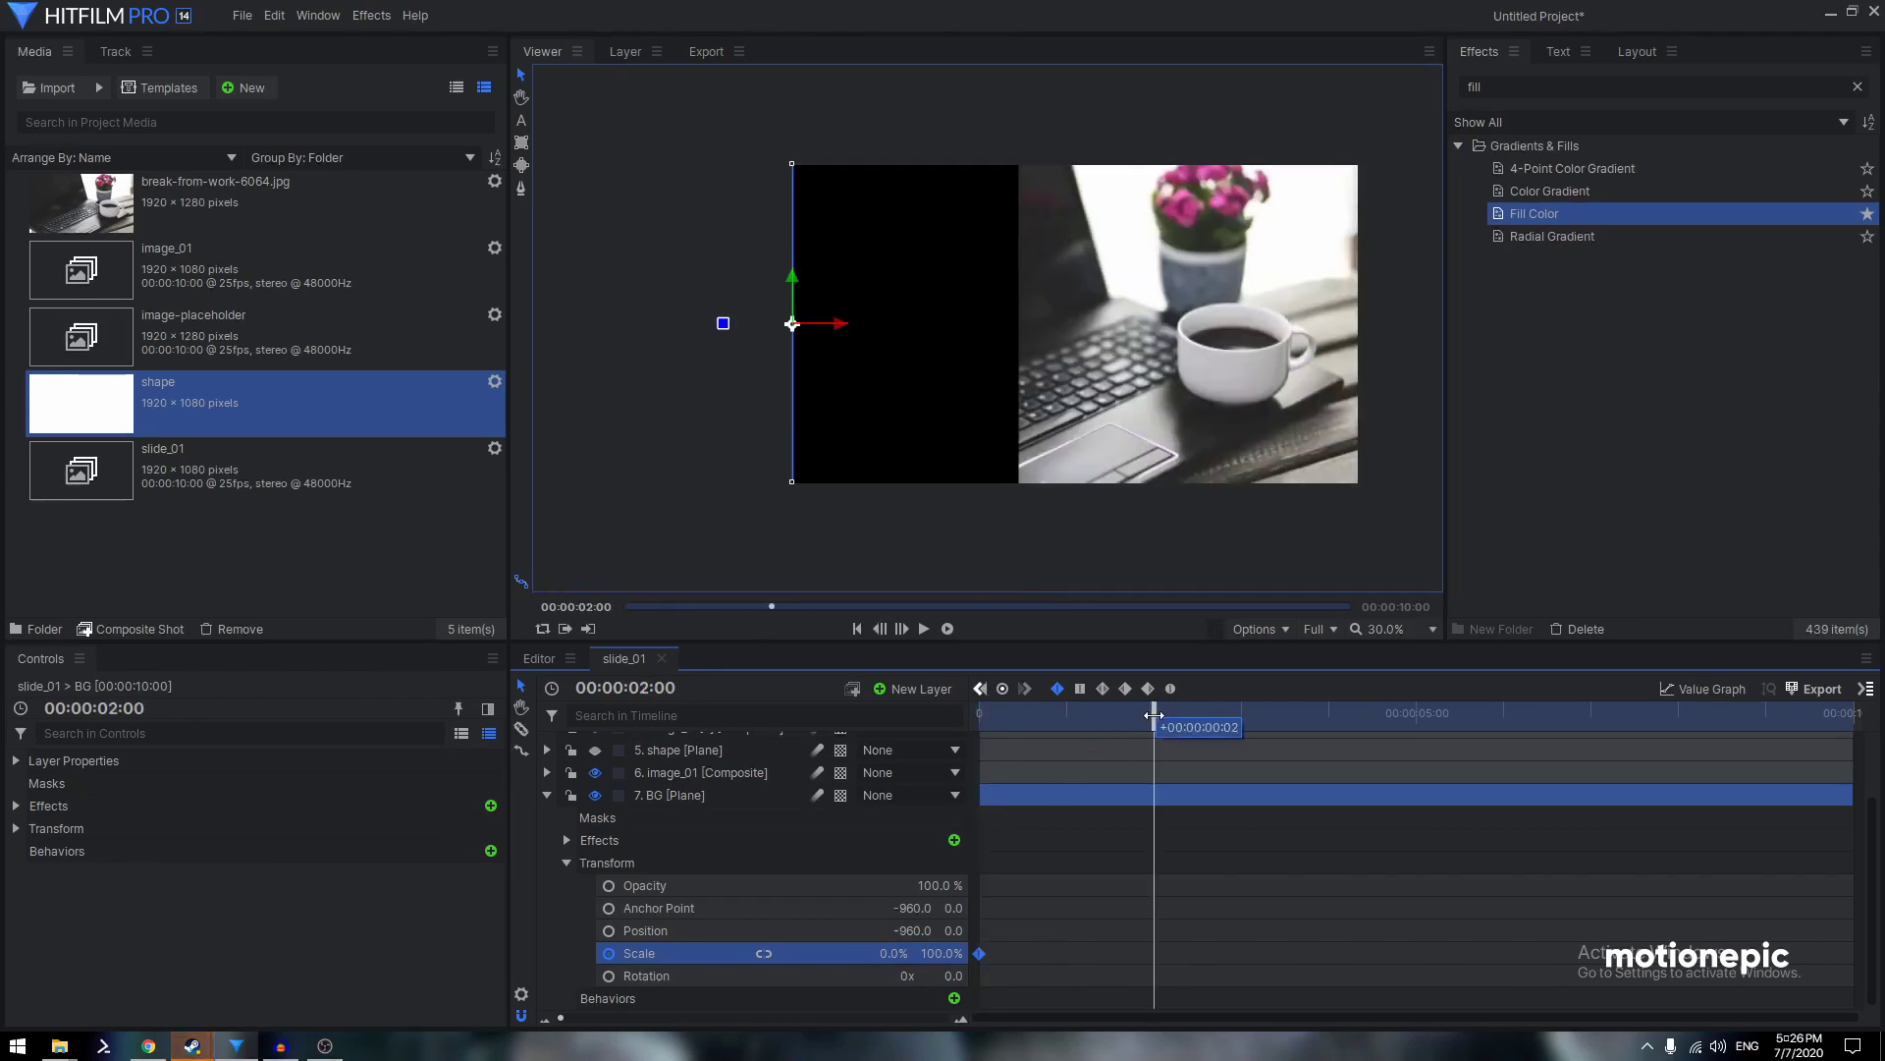
left_click(893, 953)
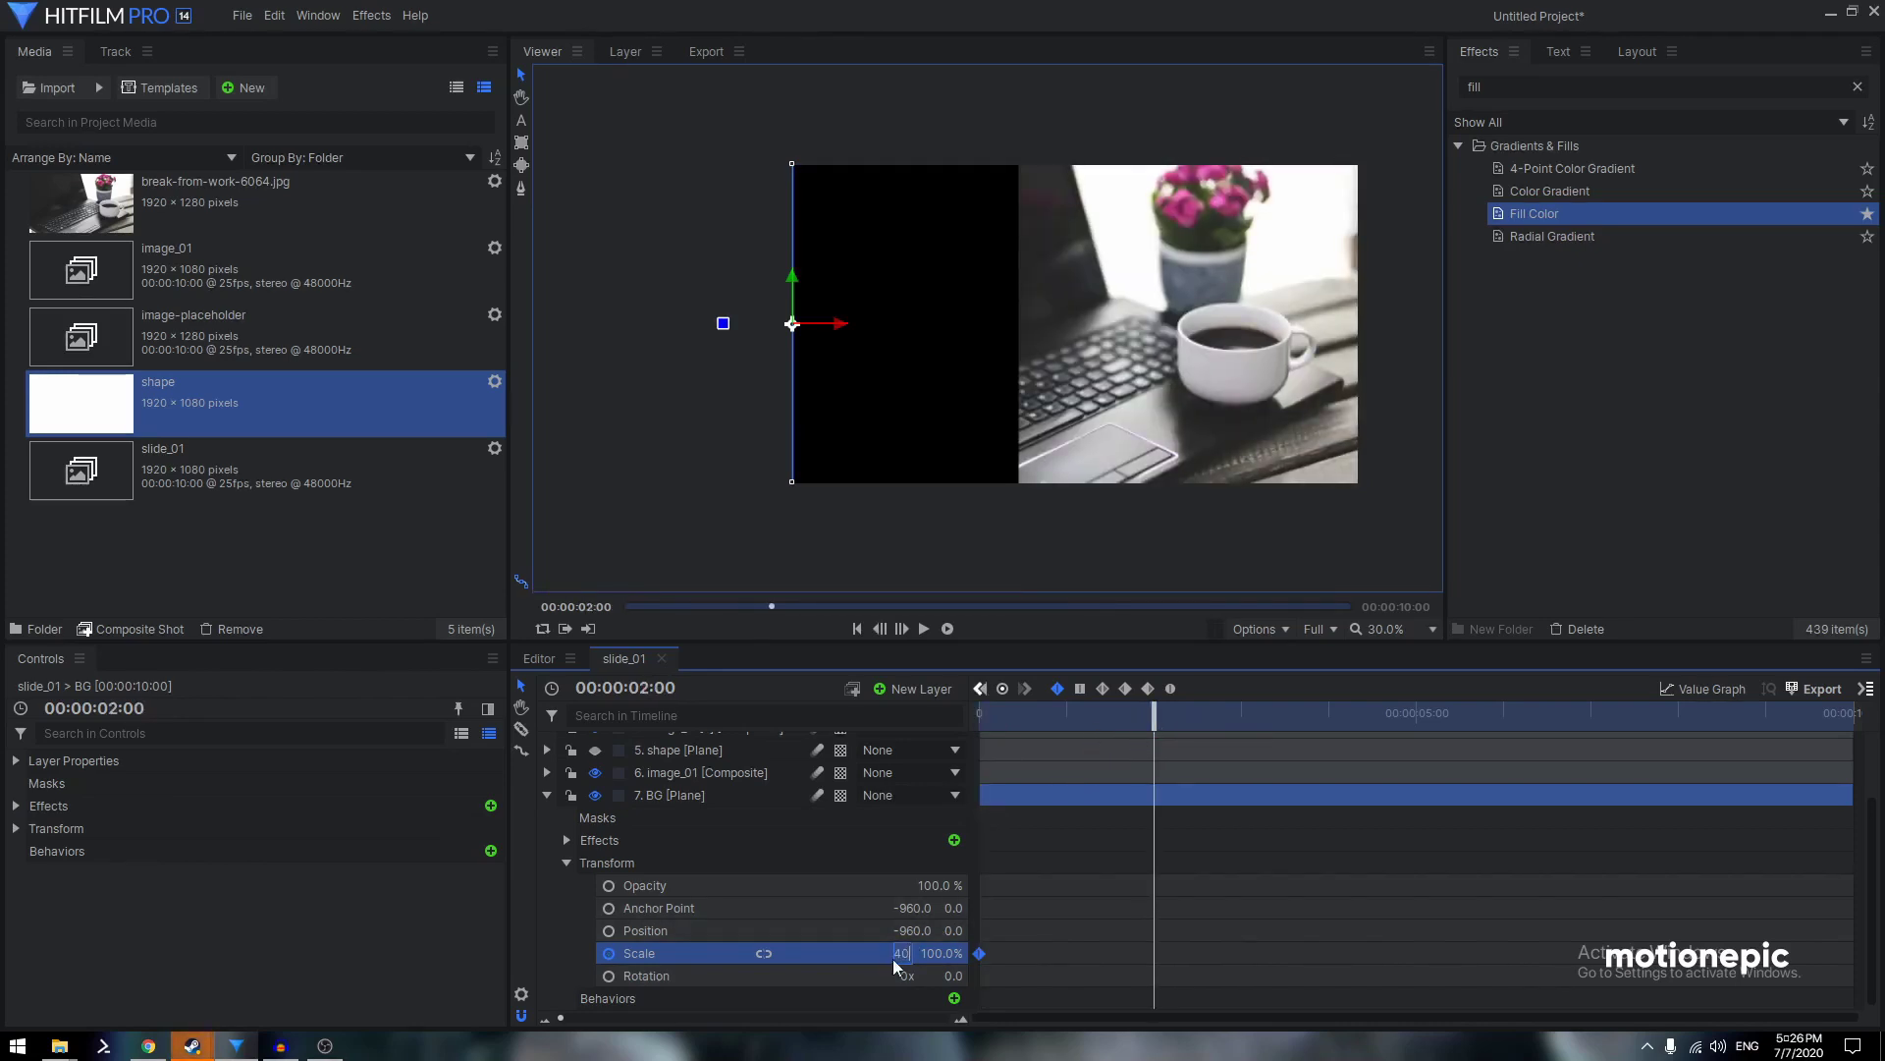
type("40")
key("Return")
left_click(1031, 550)
scroll(1000, 297, "up", 10)
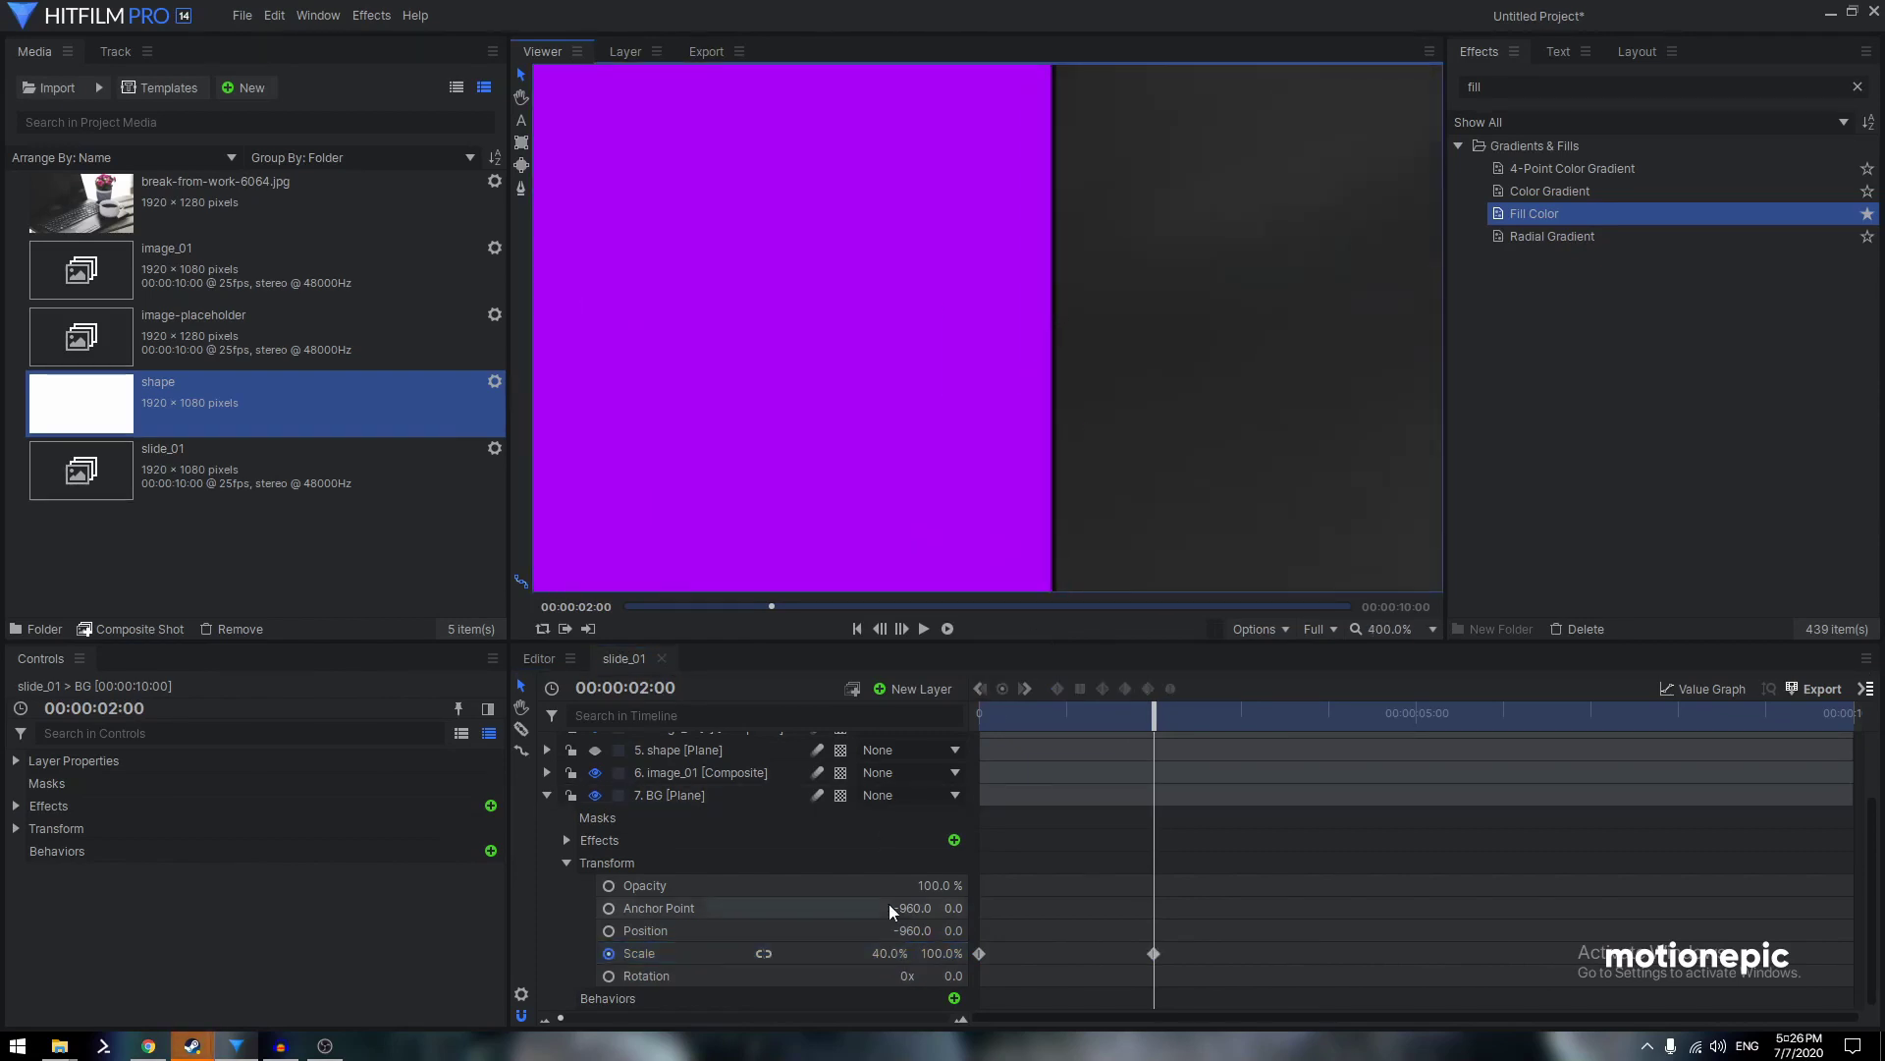
Set the BG layer's X scale at 00:00:02:00 to 41% to close the gap beside the image
left_click(895, 953)
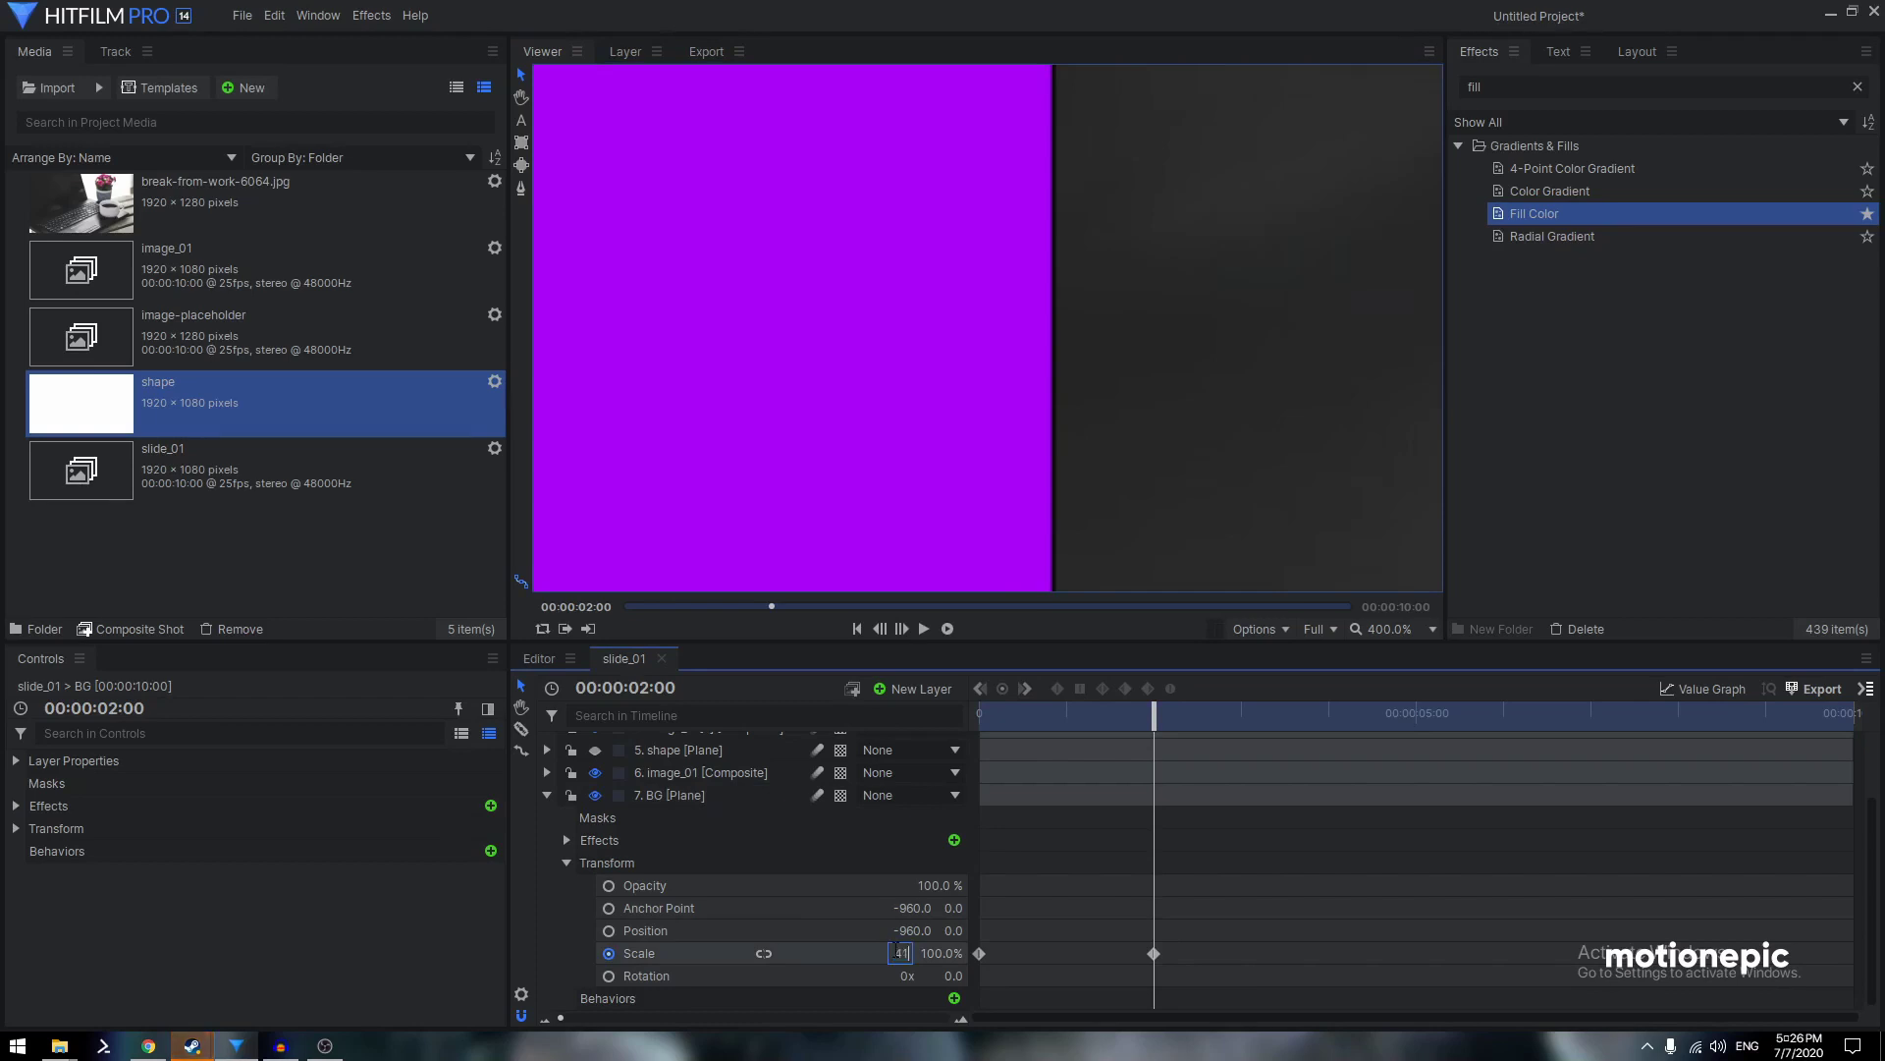
type("41")
key("Return")
scroll(1070, 380, "down", 10)
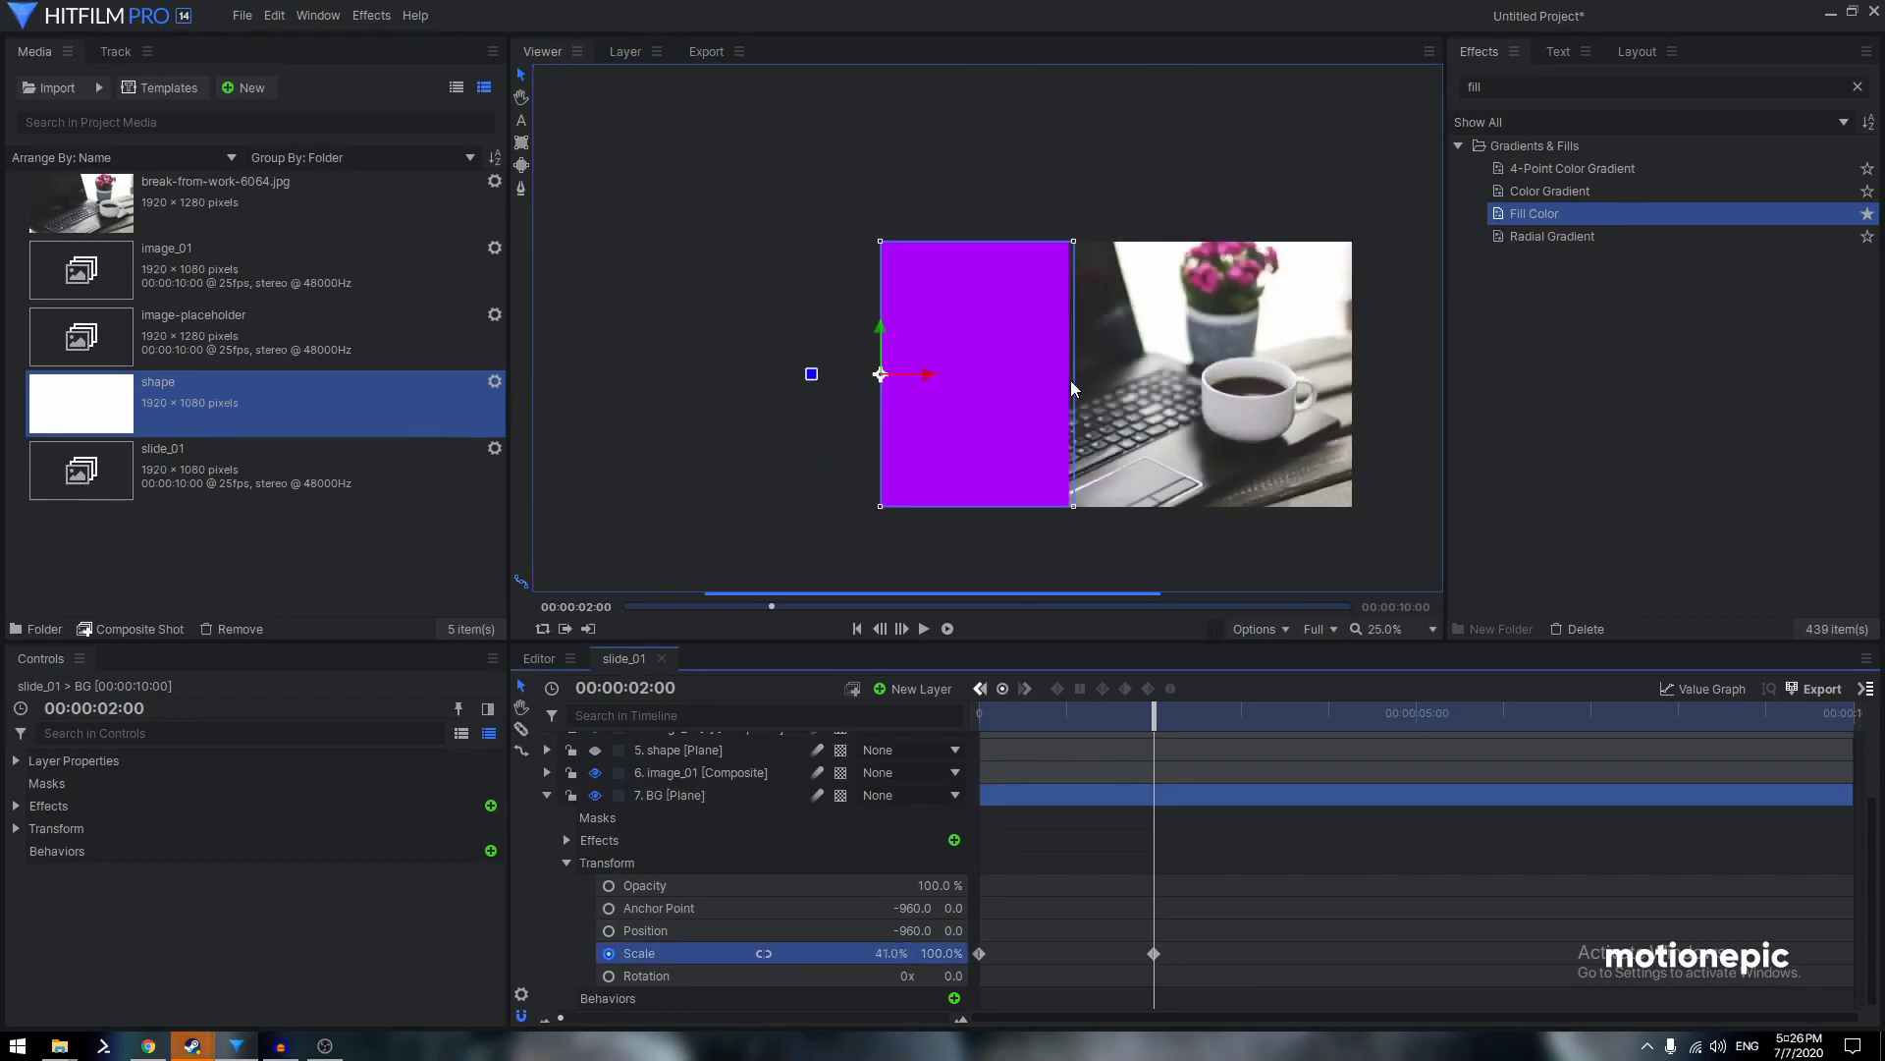
Make BG's Scale keyframes manual Bezier and pull the X curve's end handle back to the start in the value graph
left_click_drag(1122, 950, 1124, 957)
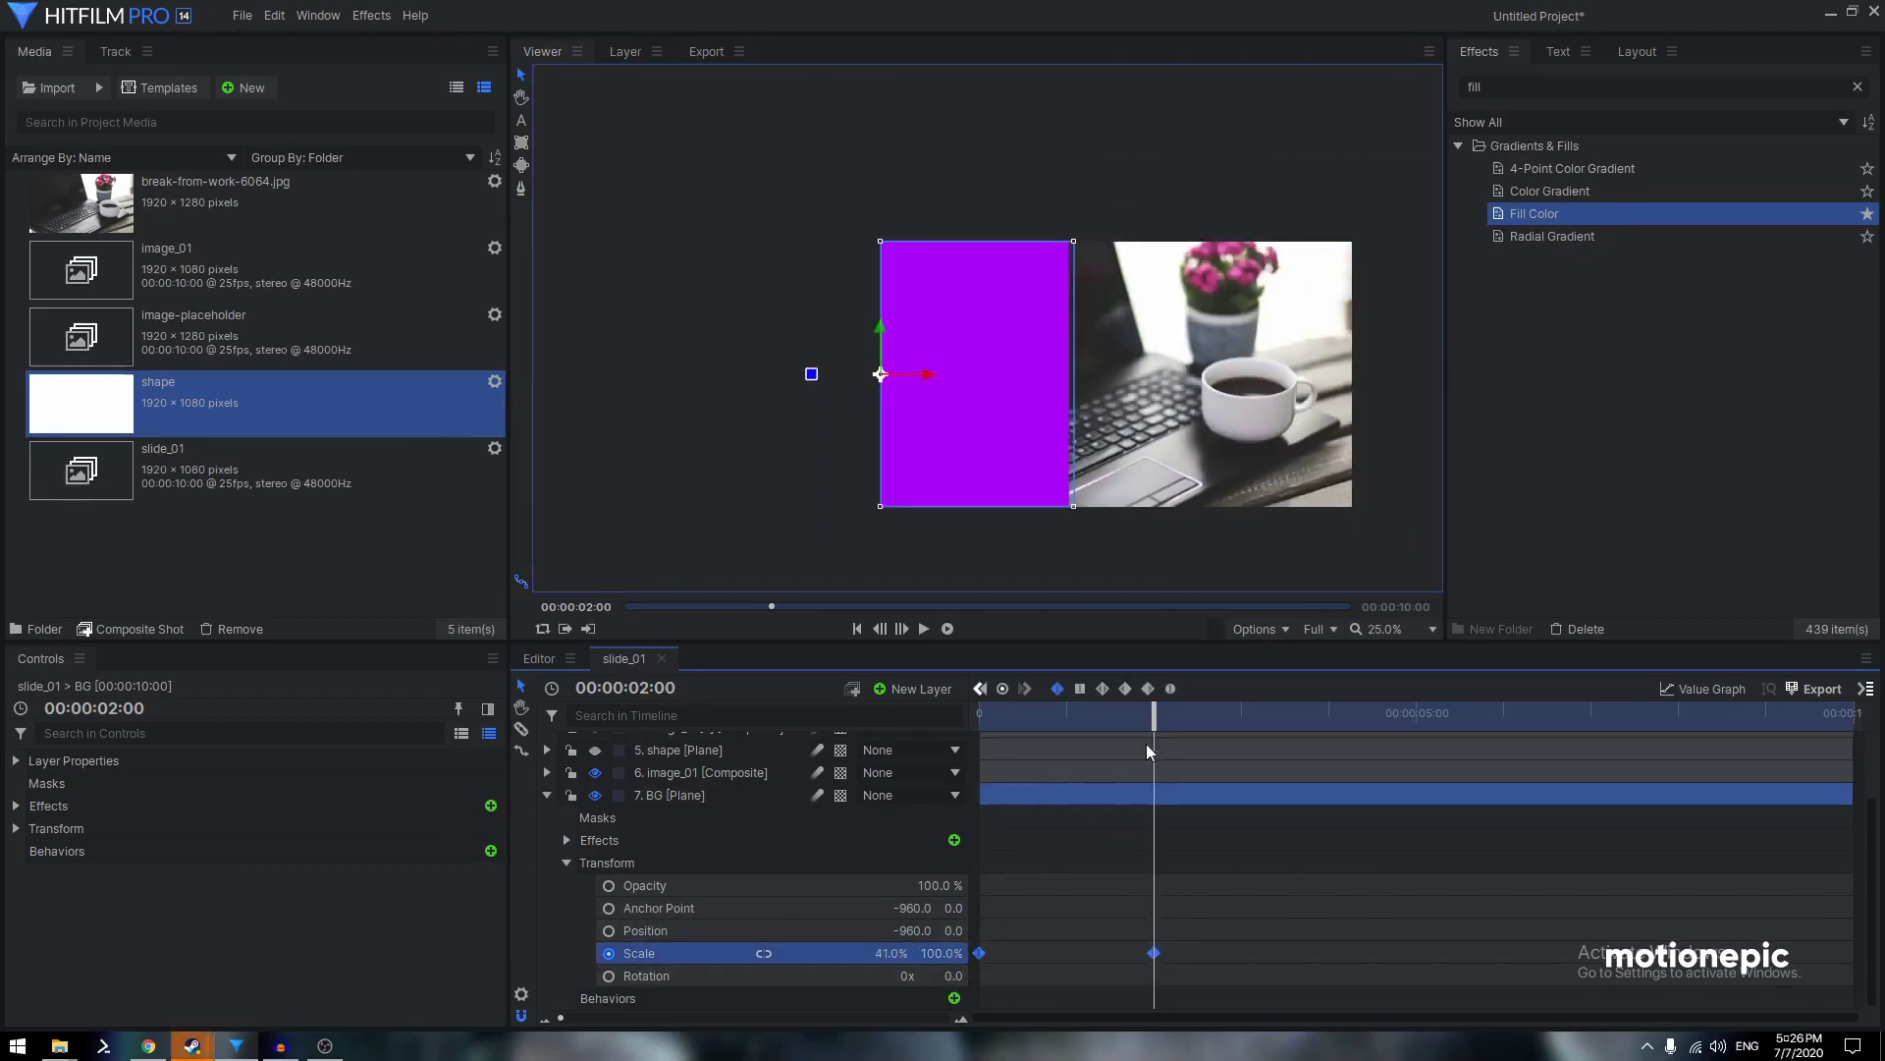
left_click(1172, 688)
left_click(1703, 688)
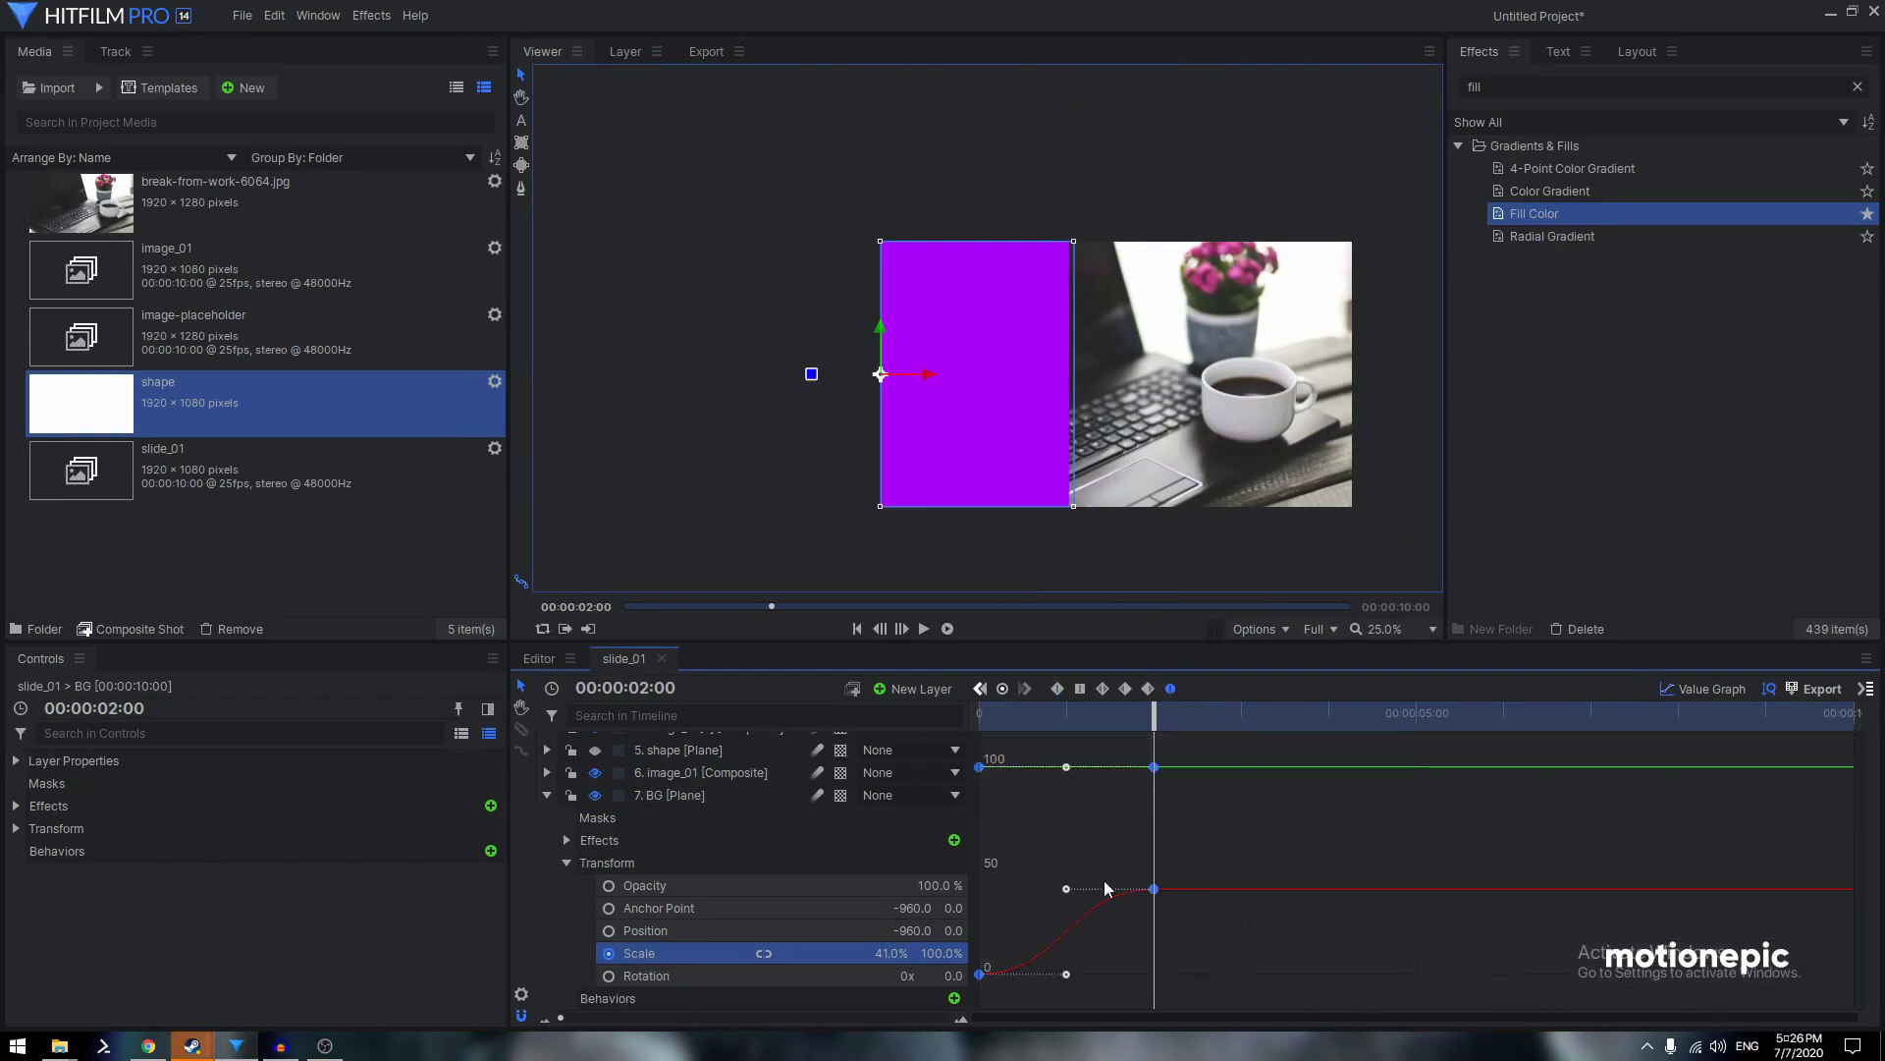
left_click_drag(1066, 889, 979, 887)
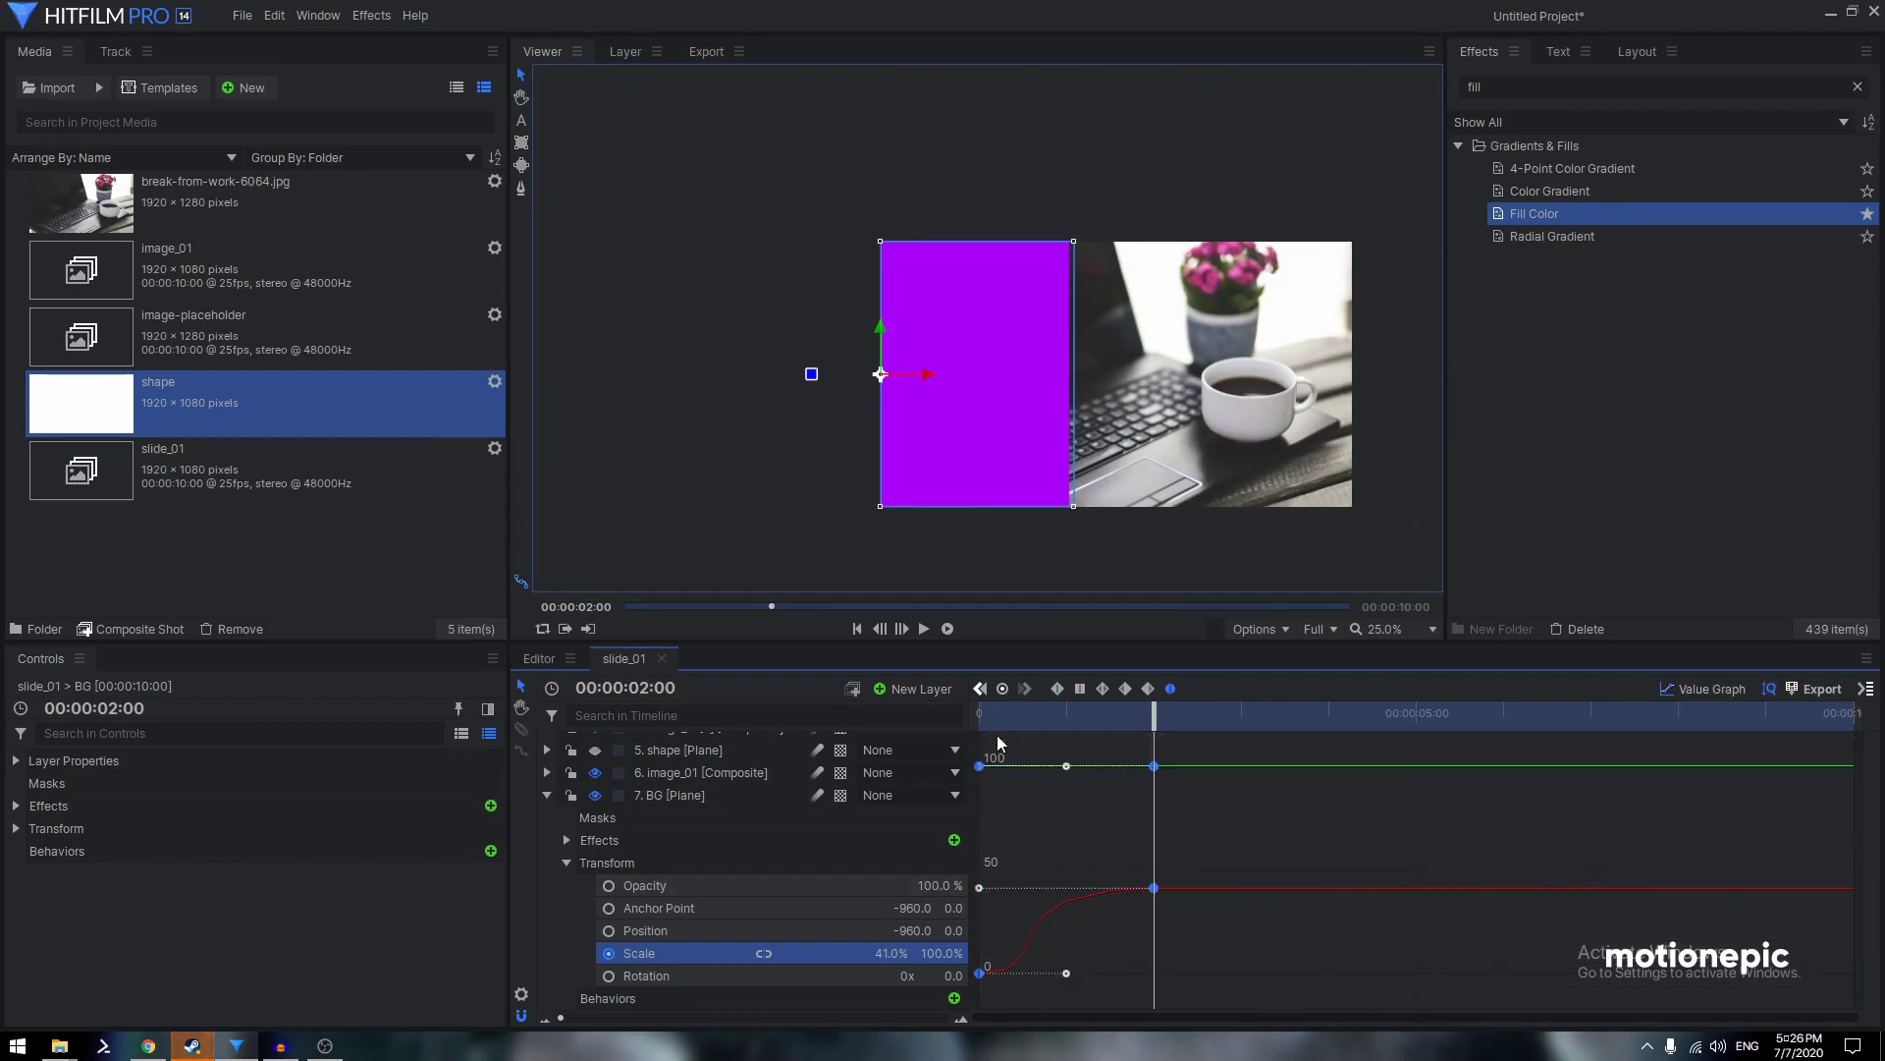
Play the eased animation from the start, collapse the BG layer's properties and close the value graph
key("Home")
key("space")
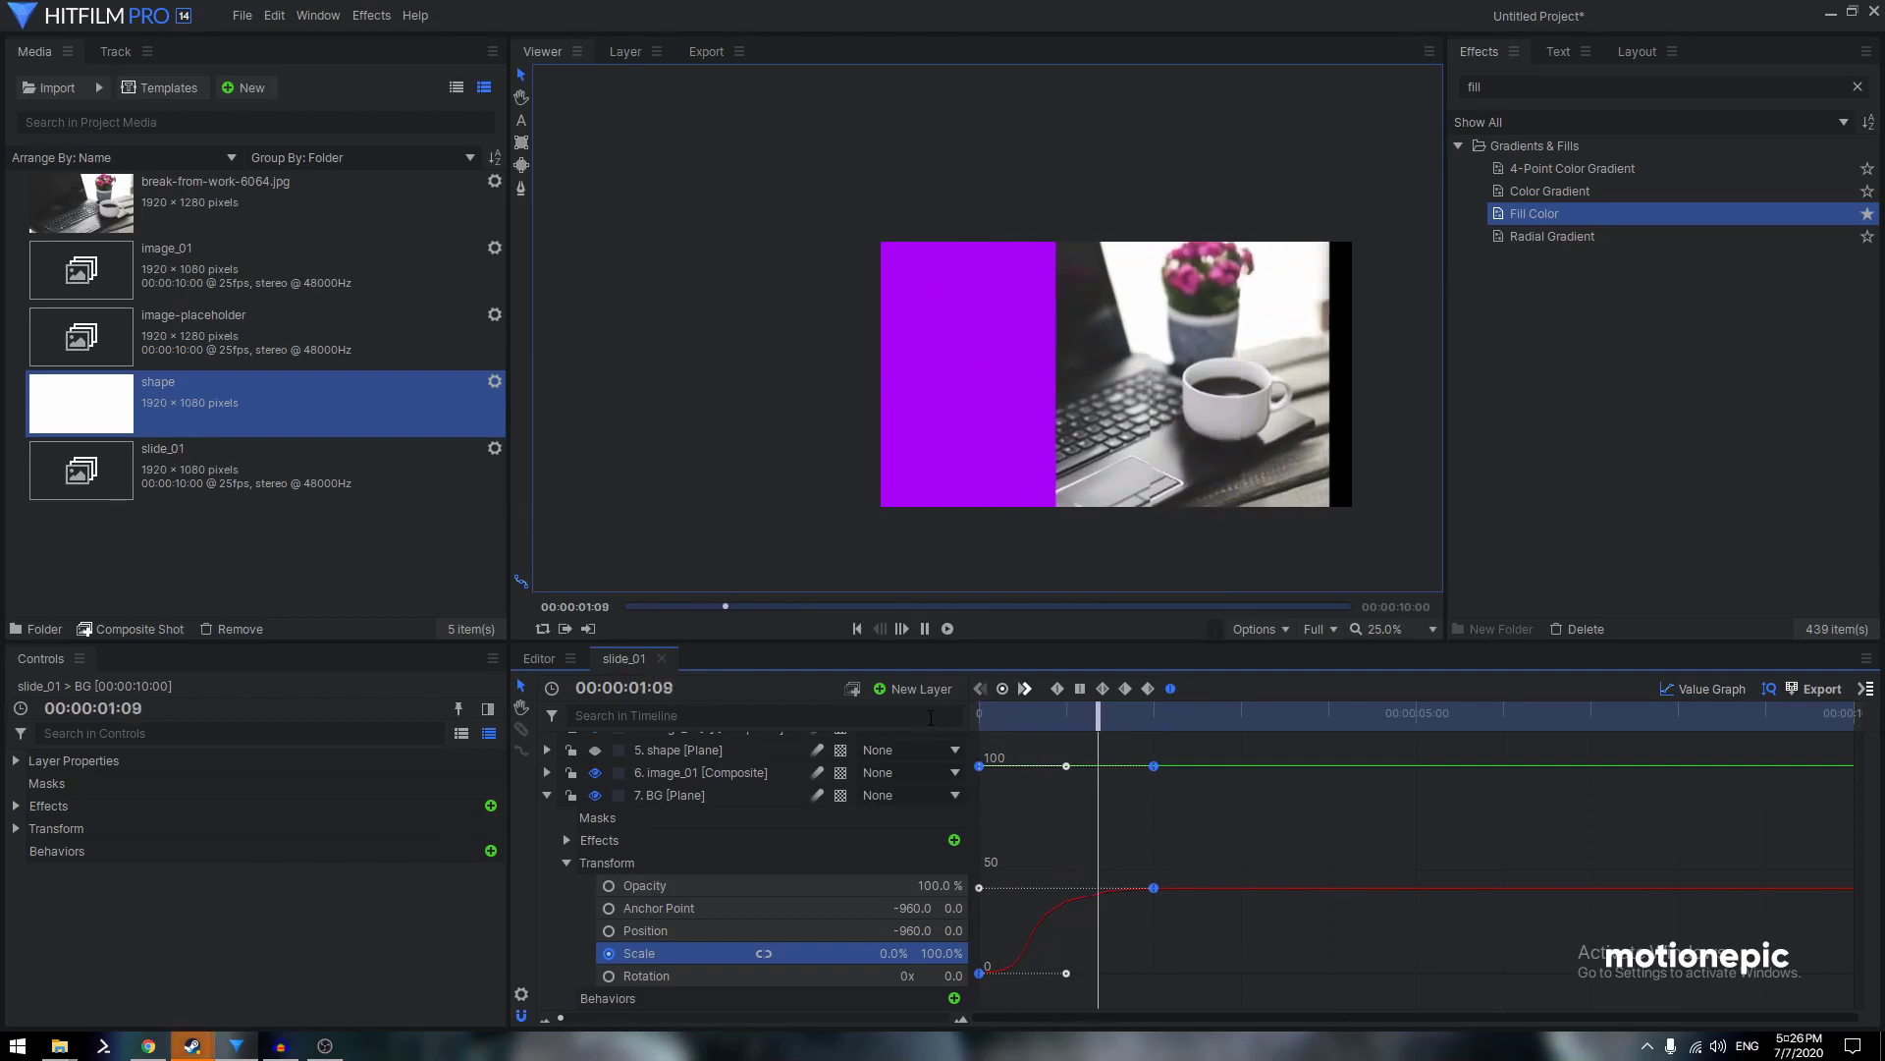
key("space")
left_click(547, 795)
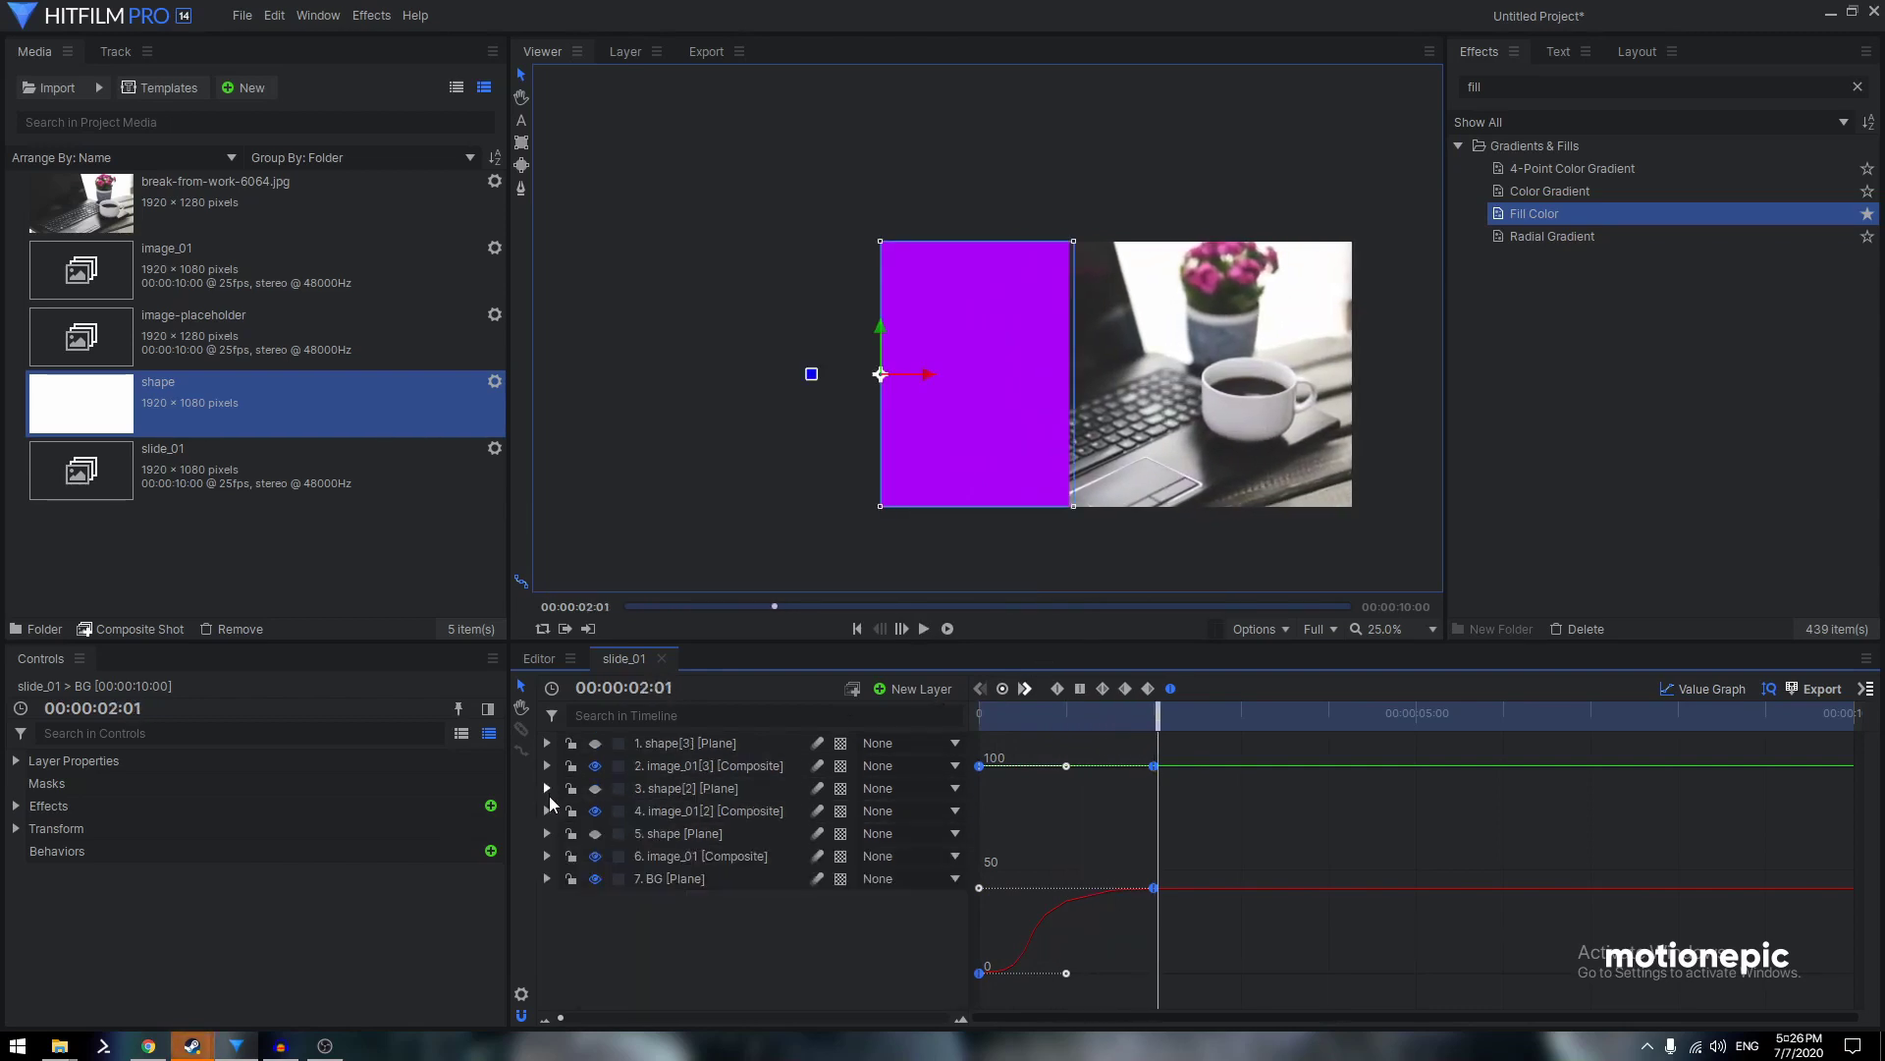
left_click(1702, 689)
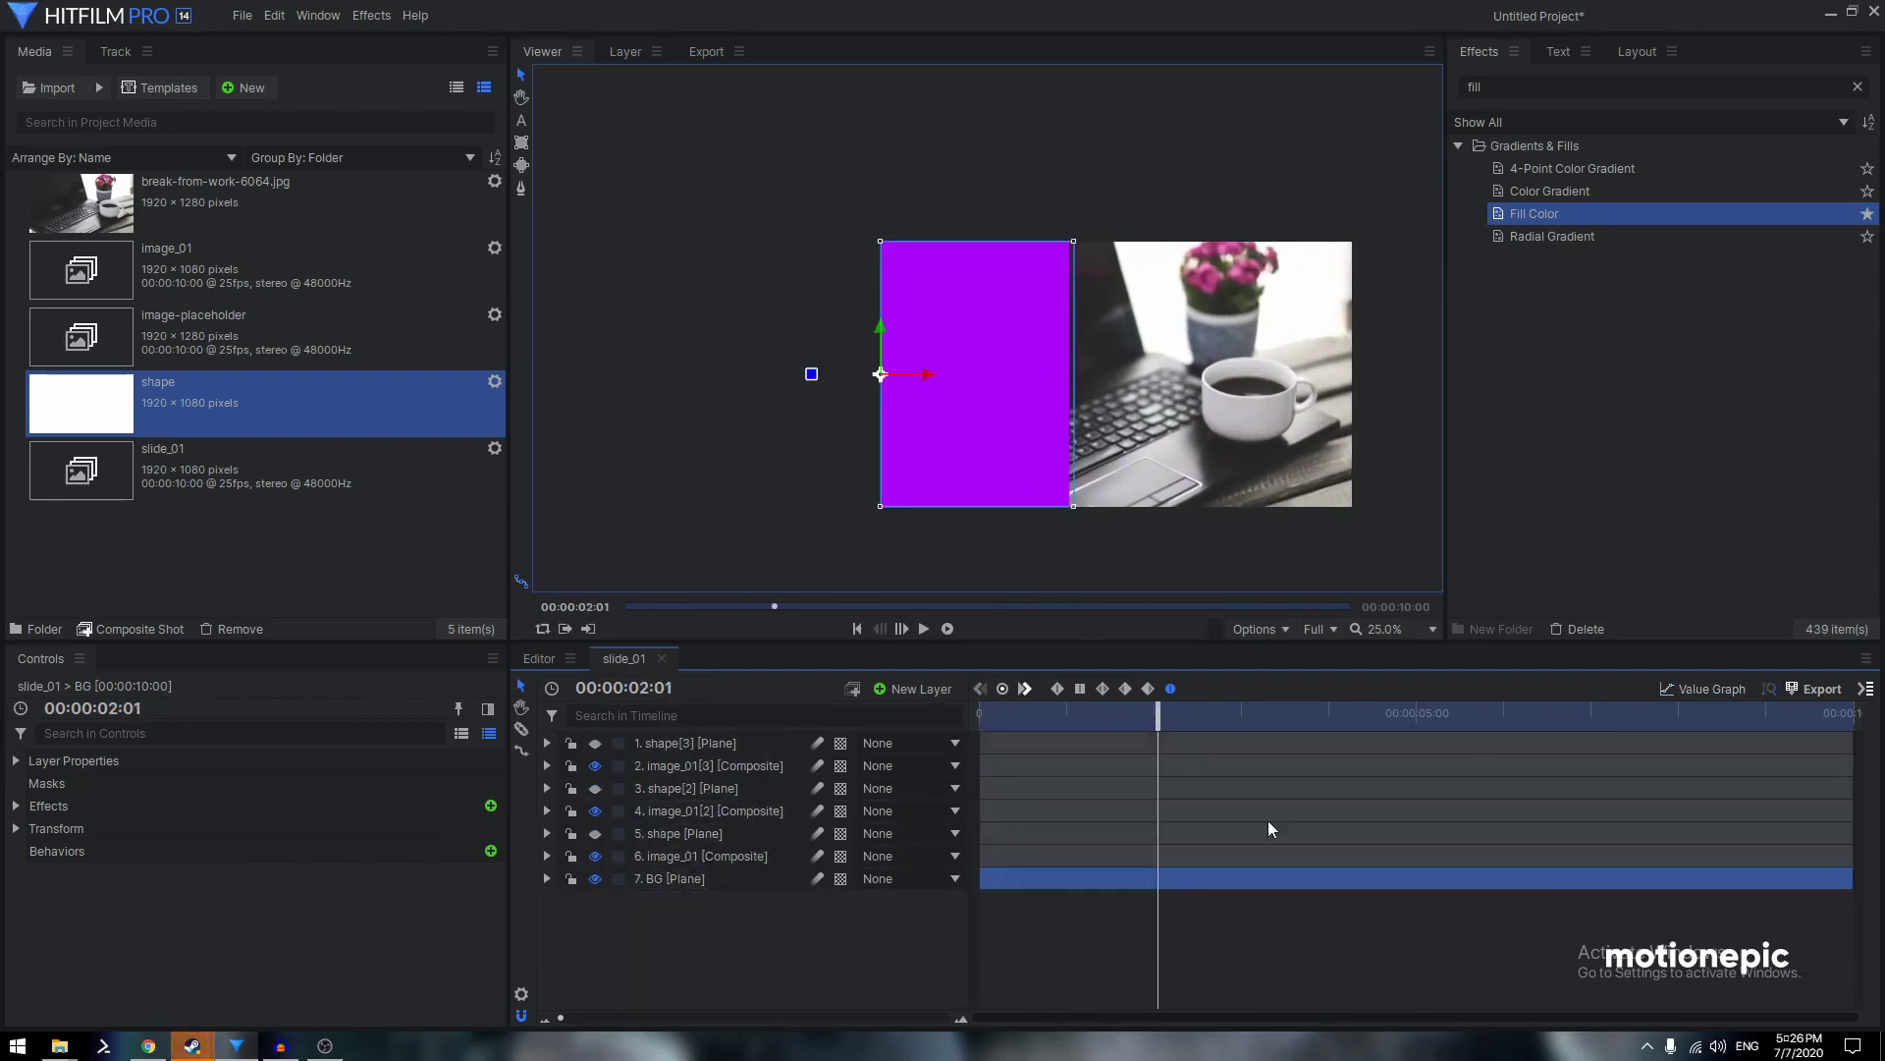
Search the effects for "set" and apply Set Matte to the BG layer
left_click(678, 878)
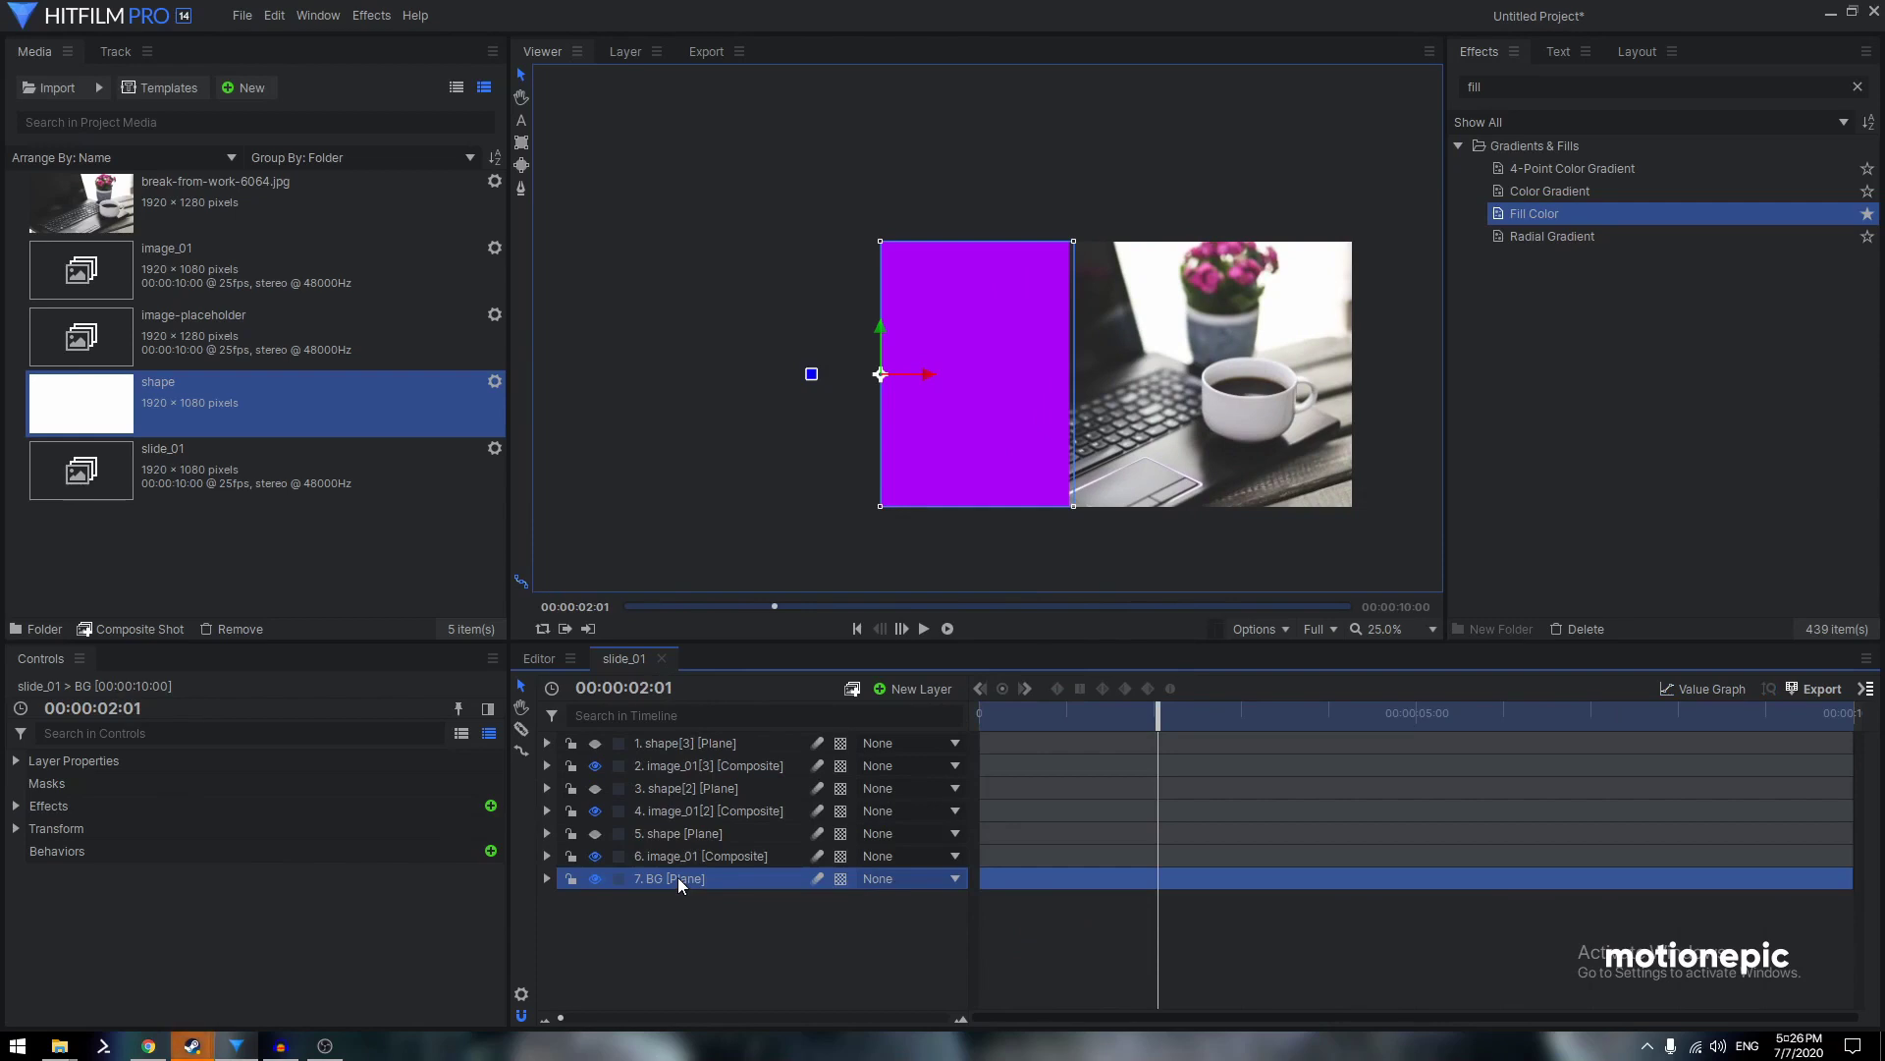
left_click(1515, 85)
type("s")
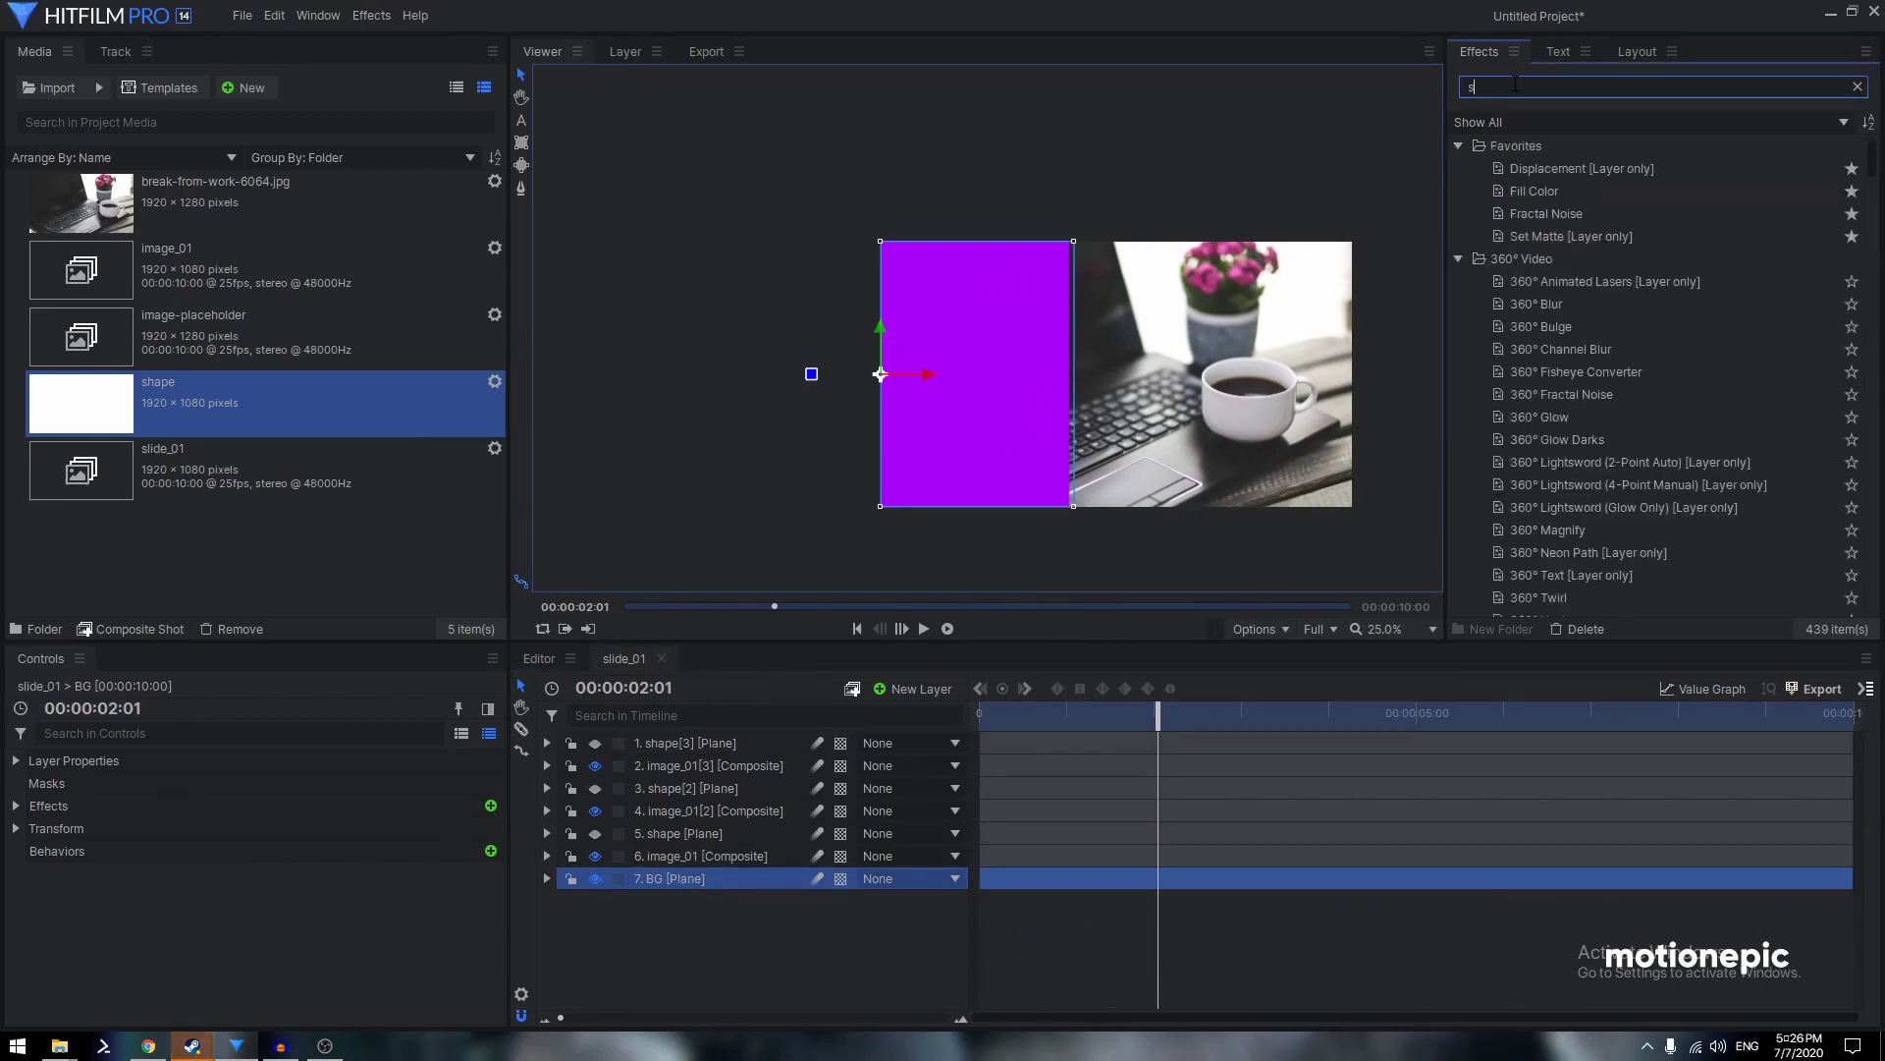
type("et")
left_click_drag(1537, 170, 656, 880)
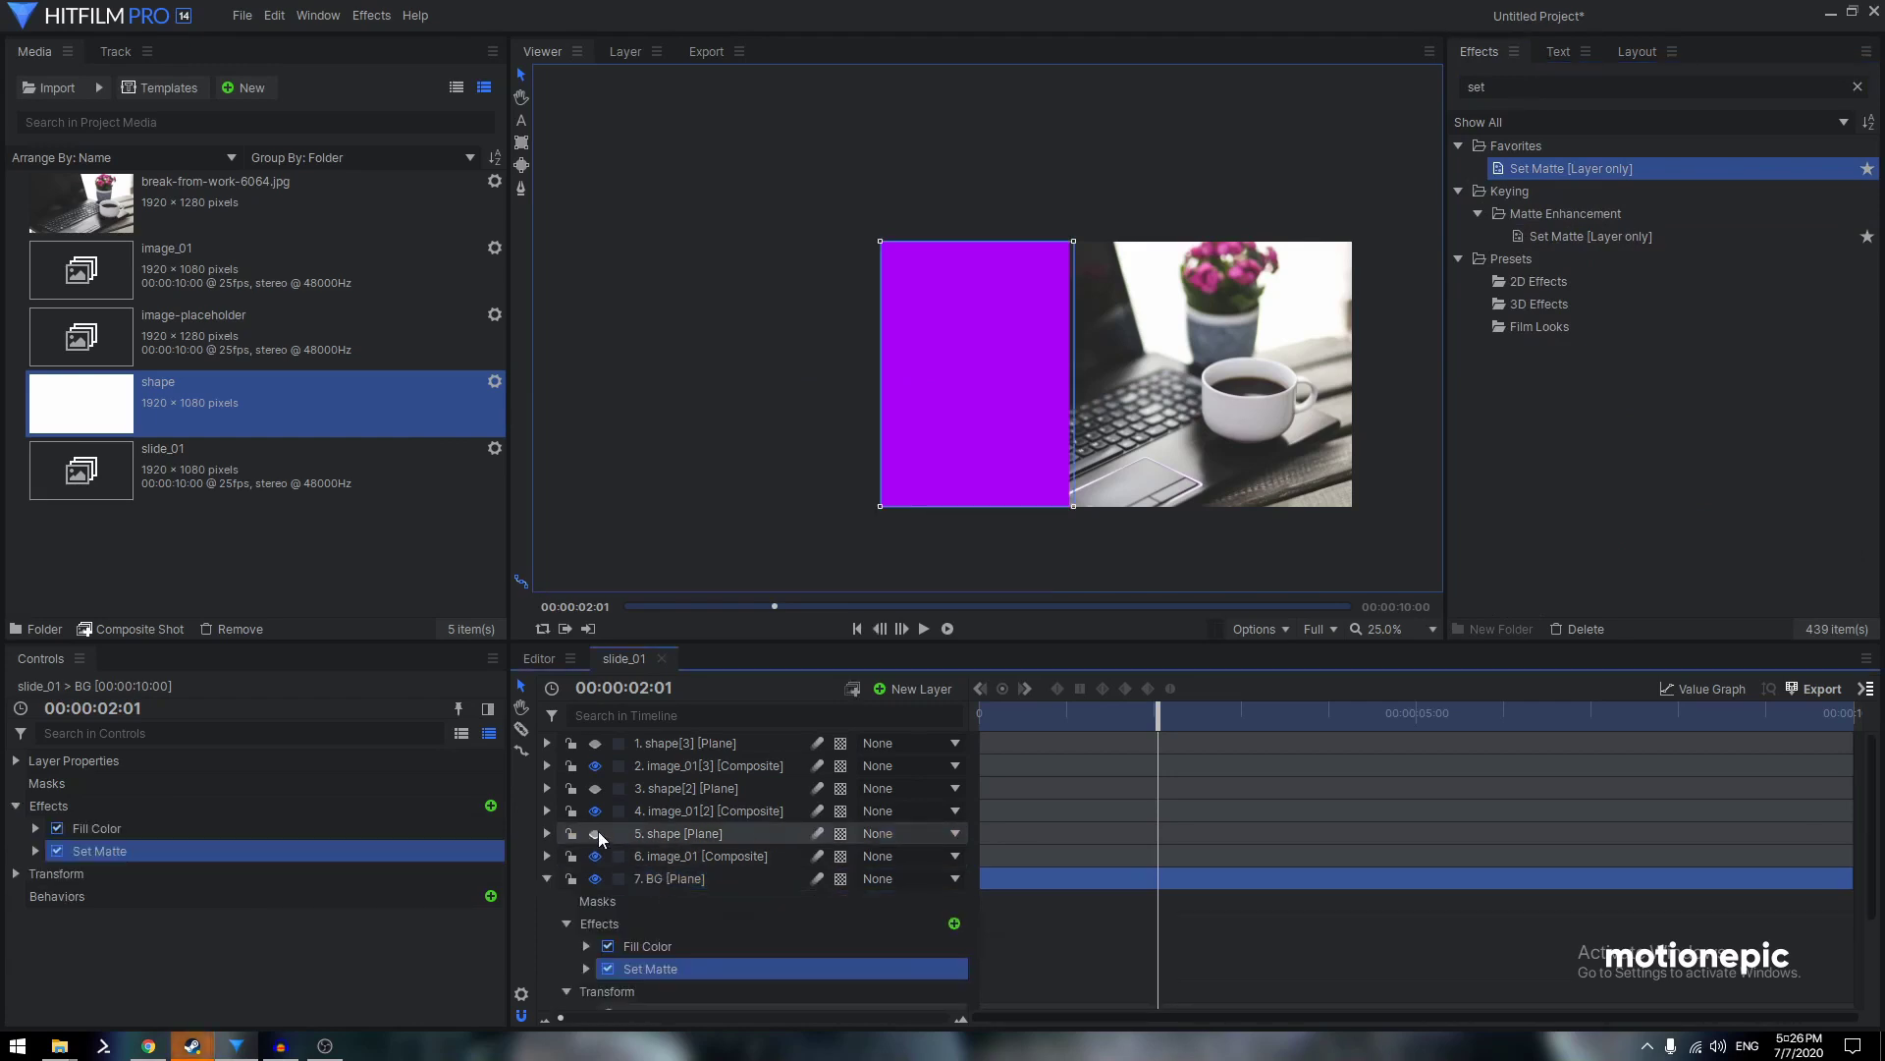
In BG's Set Matte effect, choose image_01 as the source layer and Luminance as the matte source
left_click(581, 969)
left_click(822, 899)
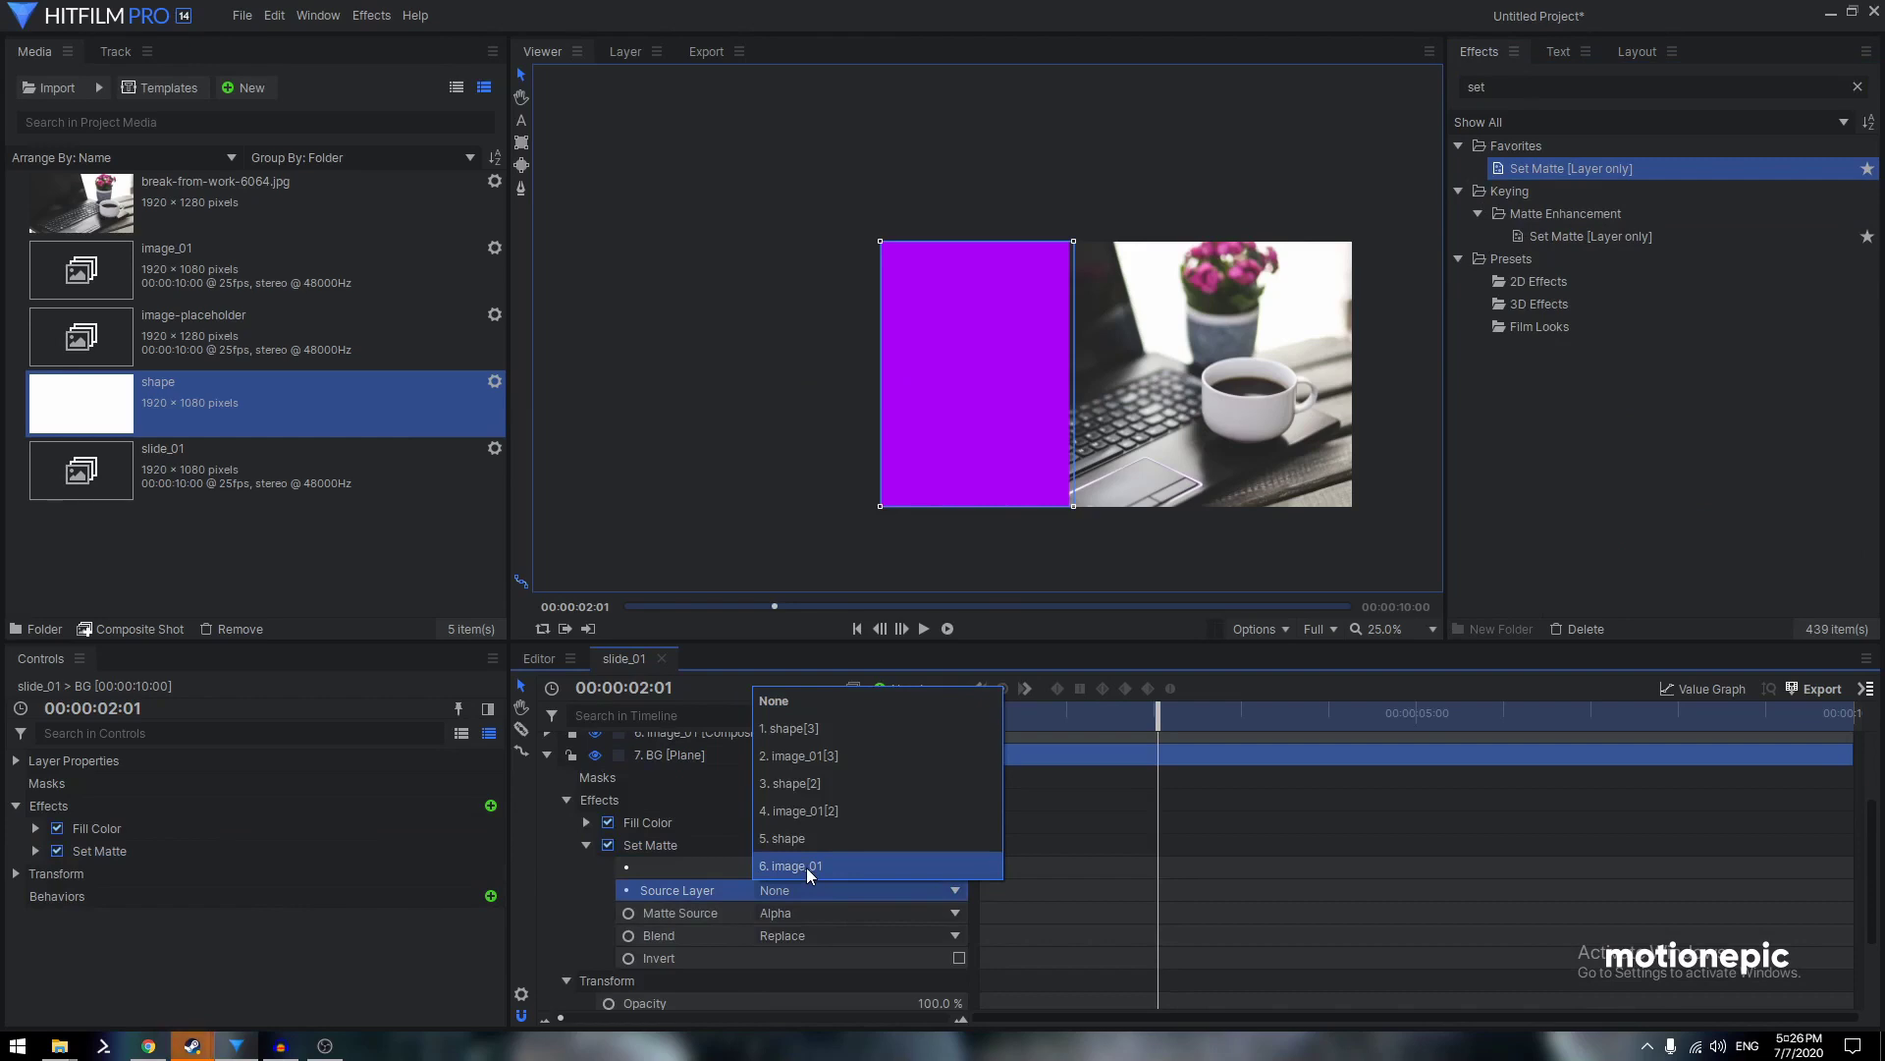
left_click(805, 868)
left_click(791, 913)
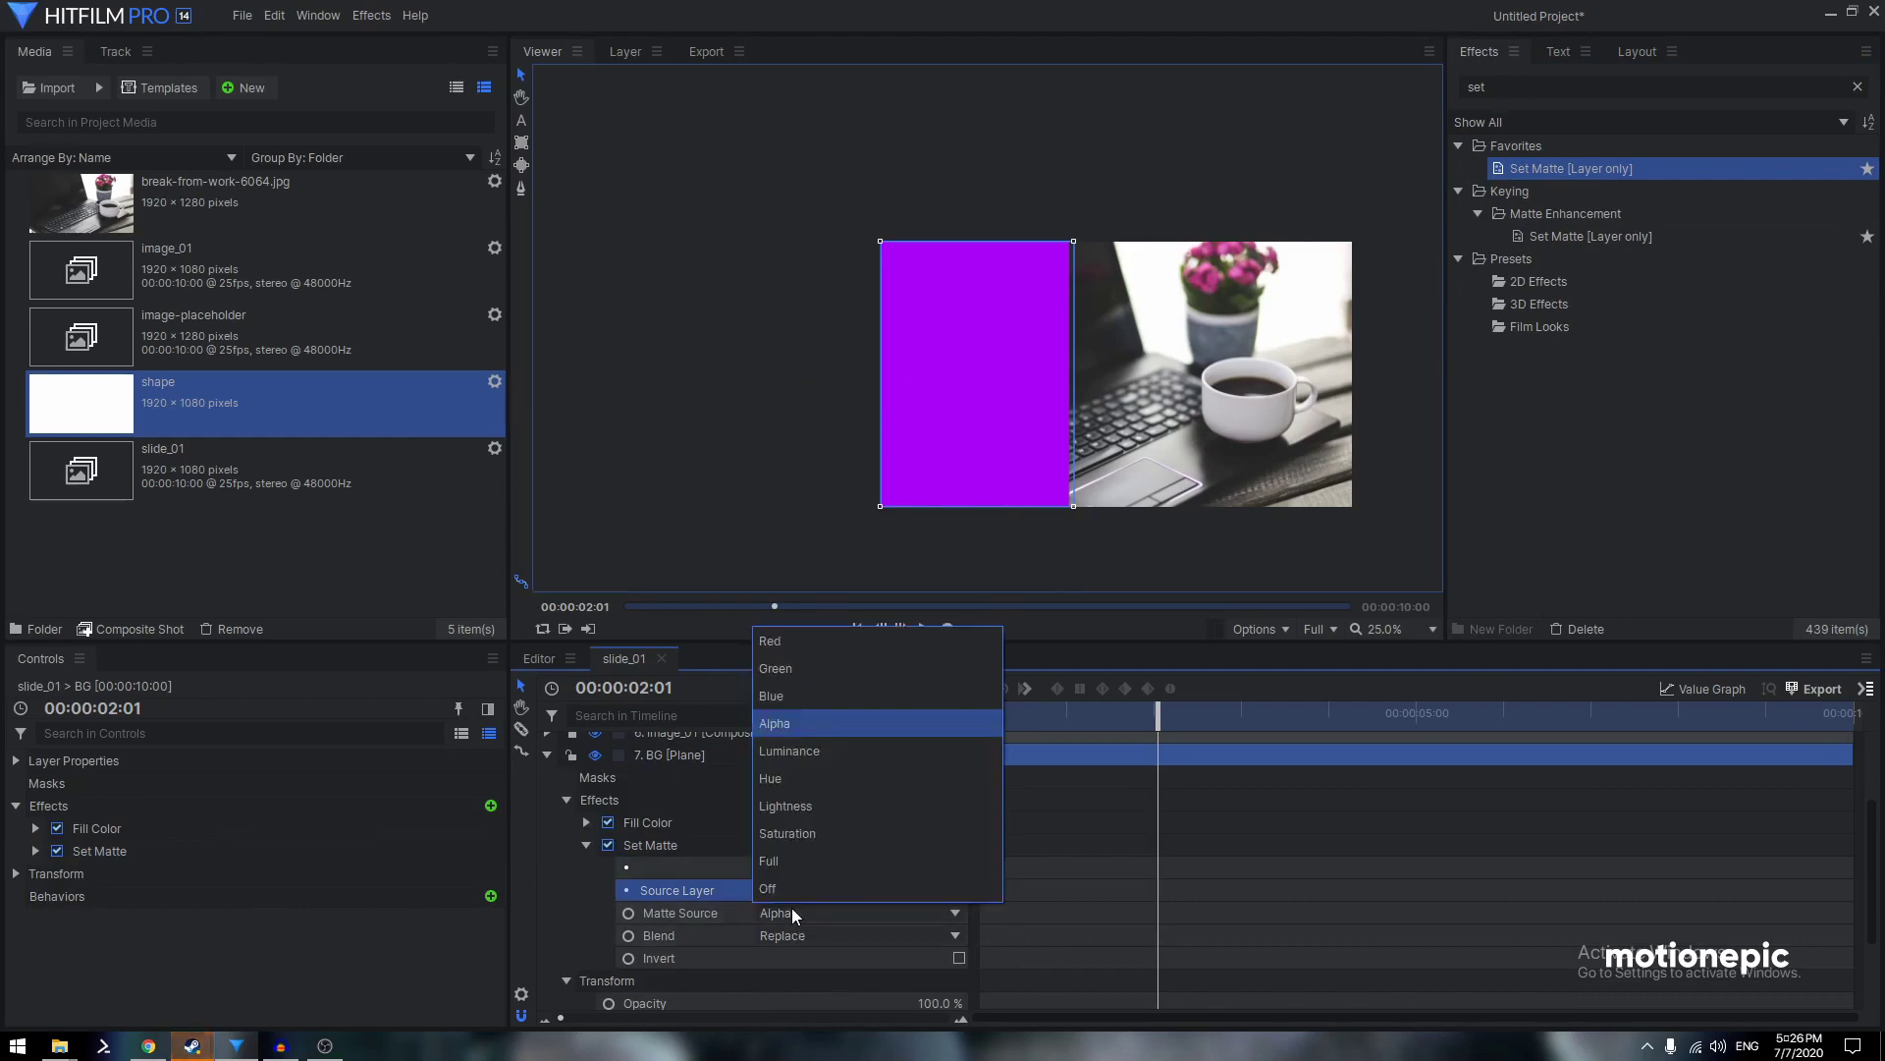
left_click(791, 750)
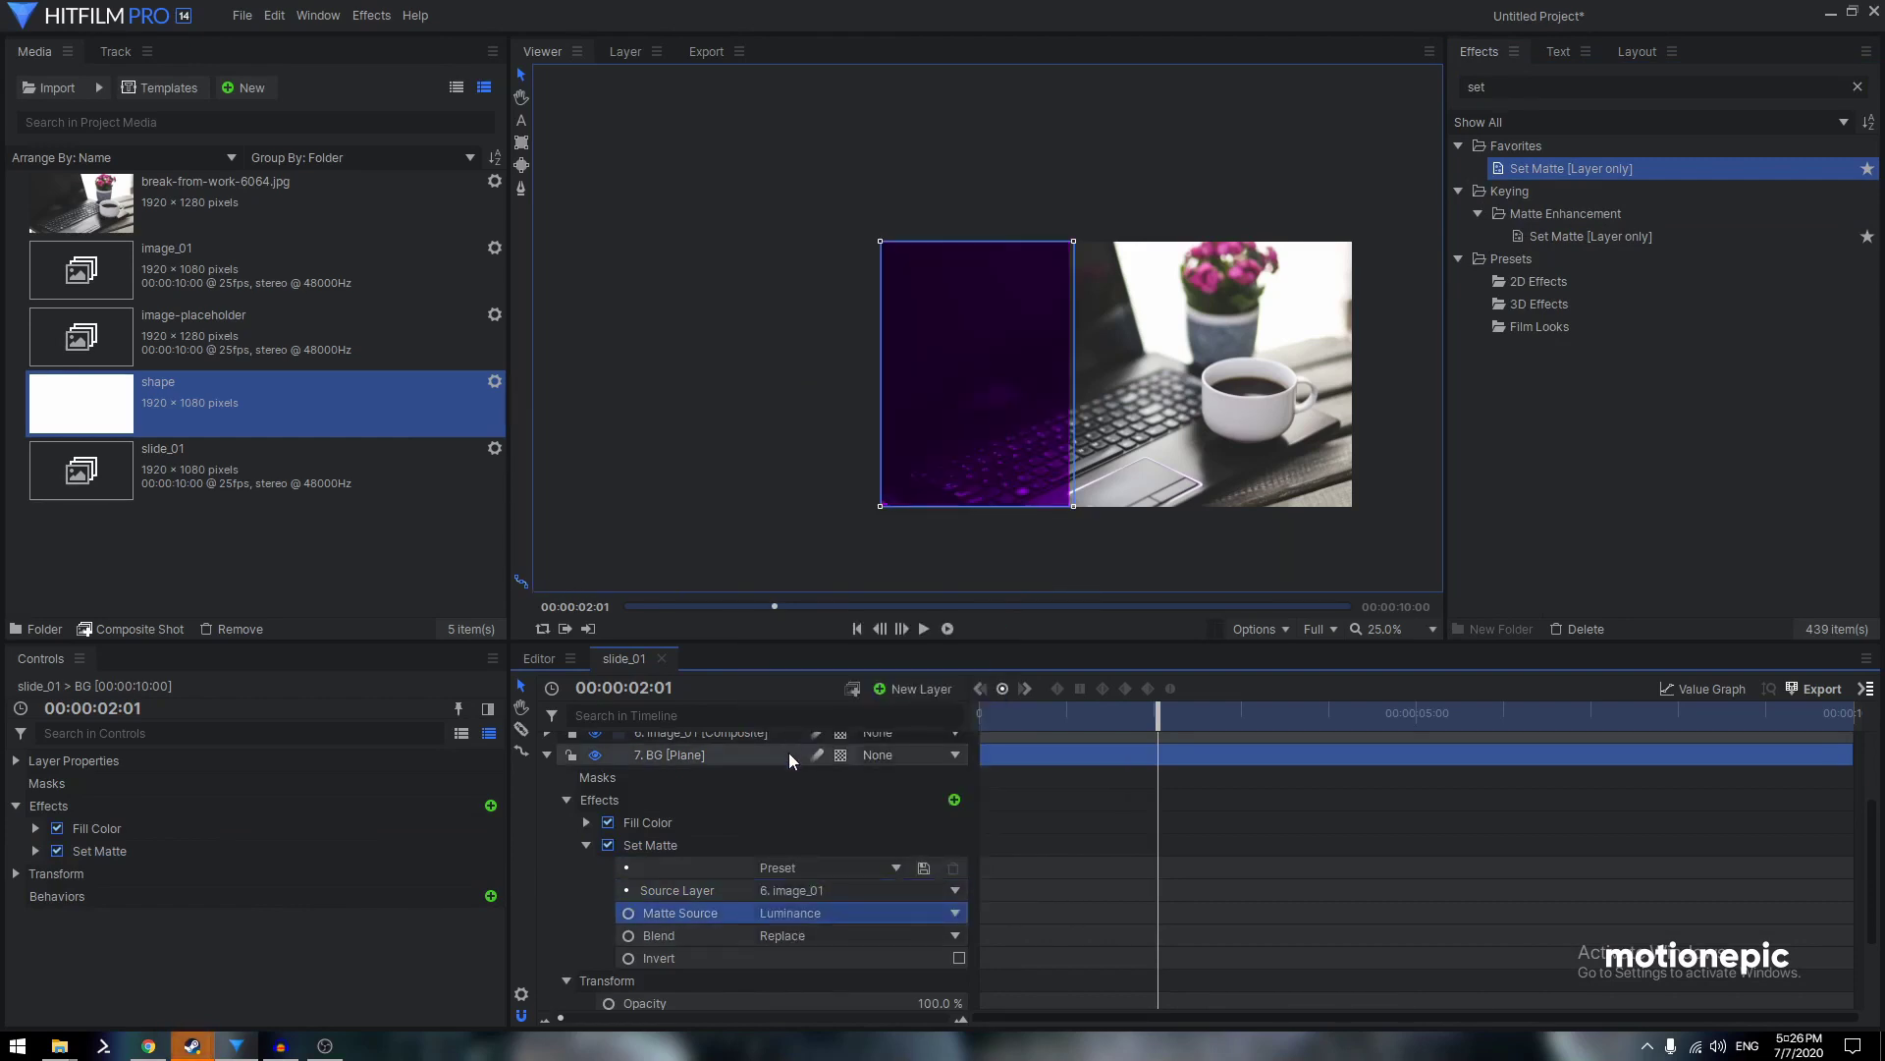
scroll(1001, 430, "up", 2)
scroll(1057, 285, "down", 2)
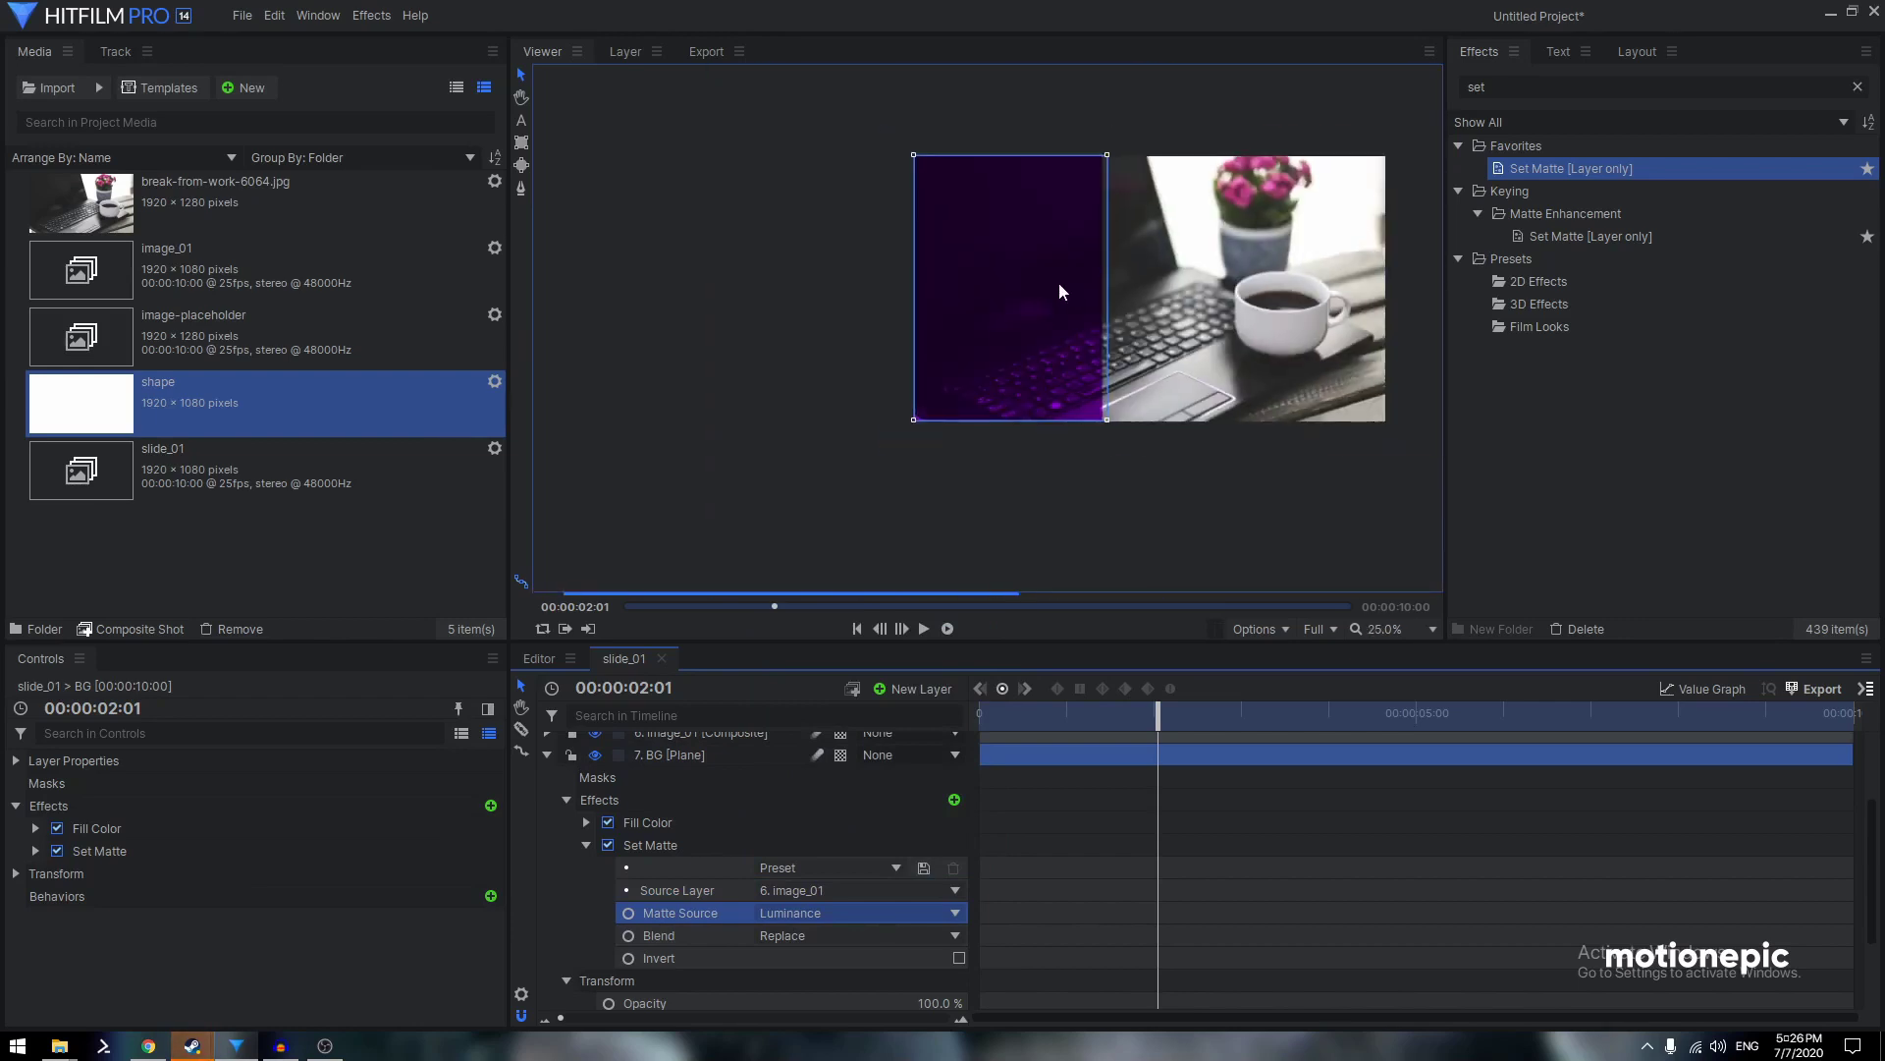
Change the BG layer's Set Matte blend to Subtract and enable Invert
left_click(801, 935)
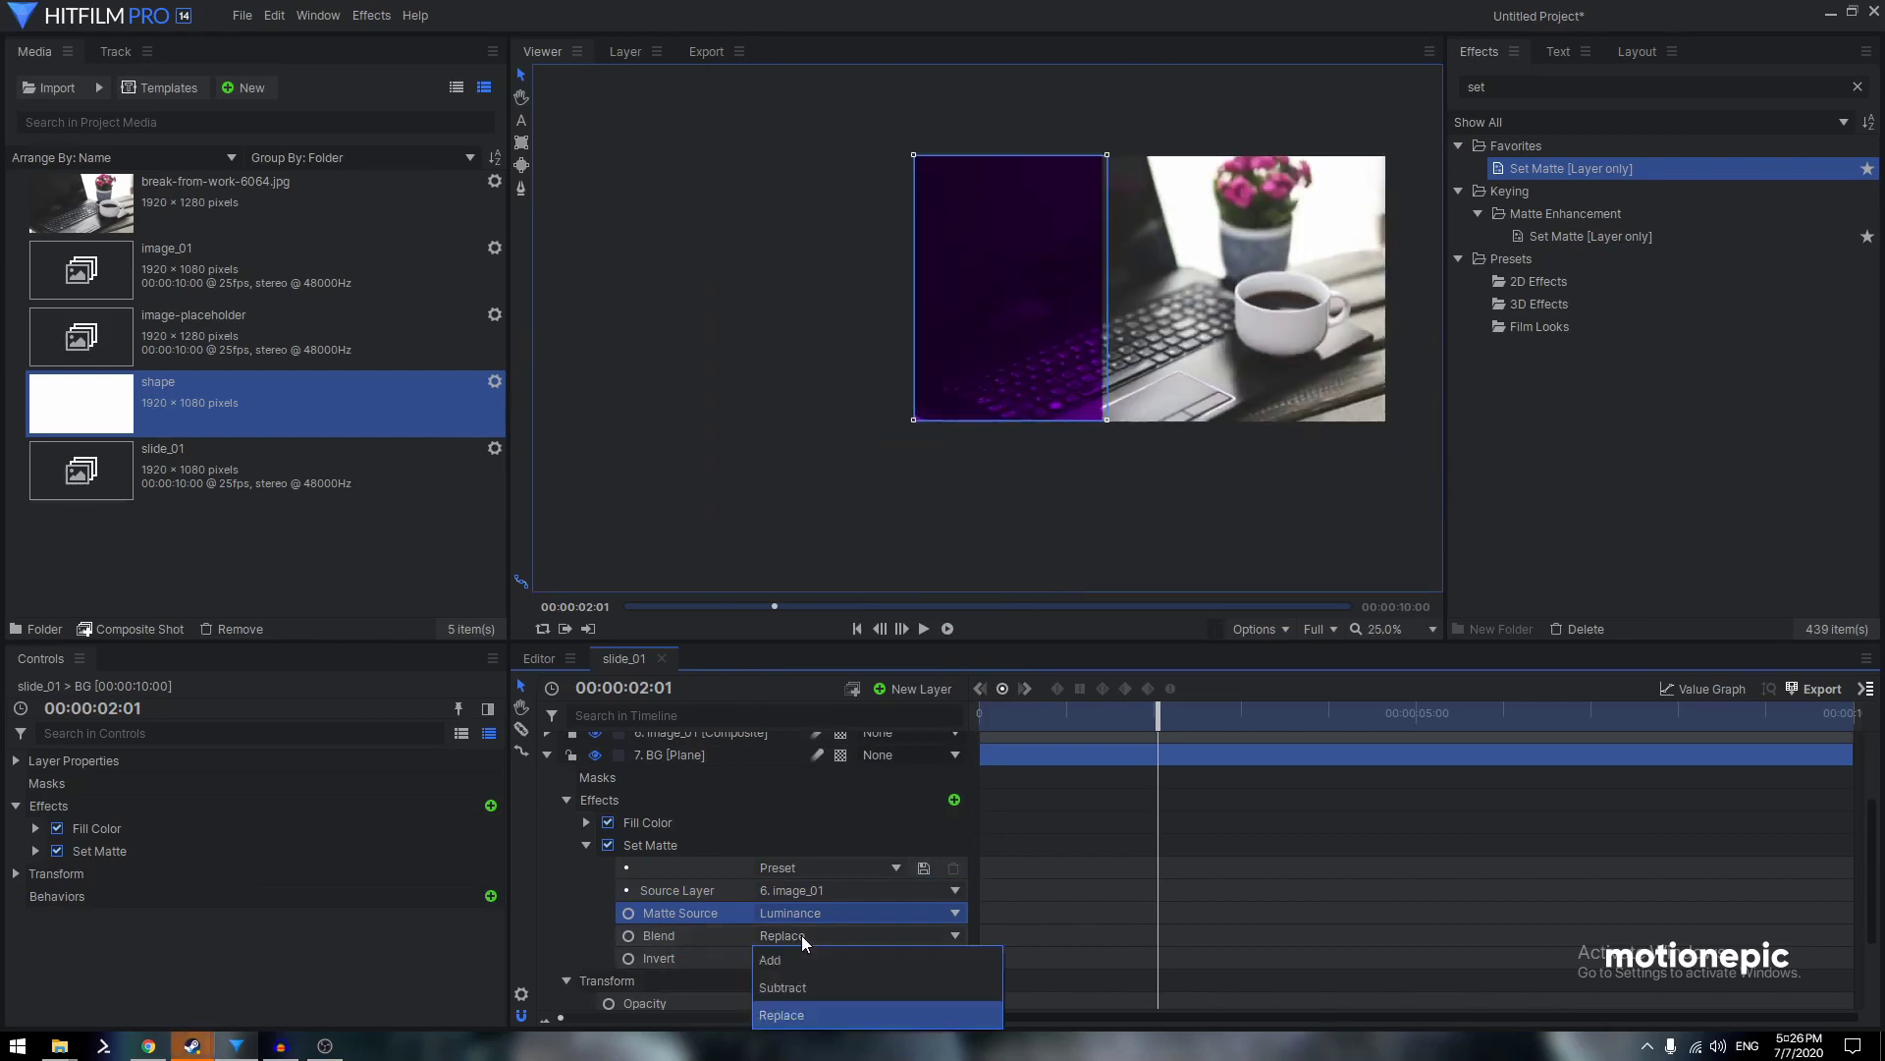
left_click(799, 986)
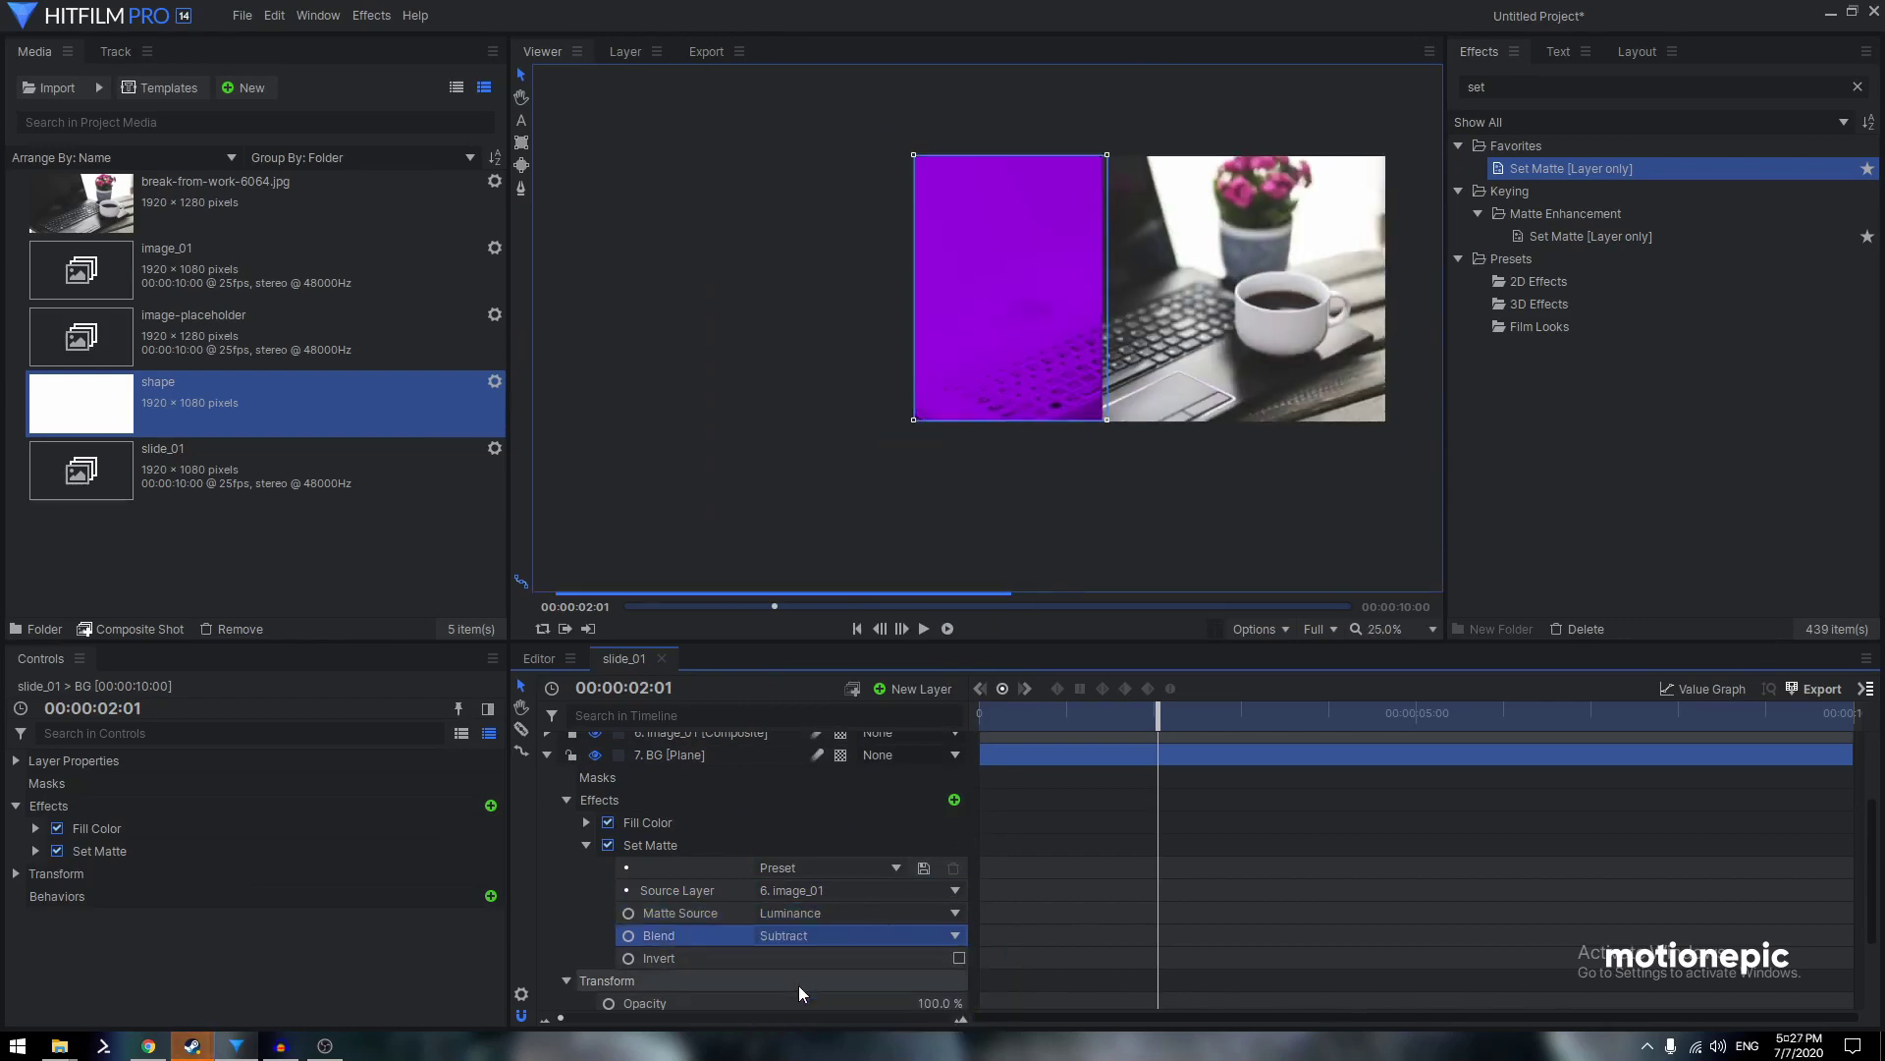
left_click(959, 958)
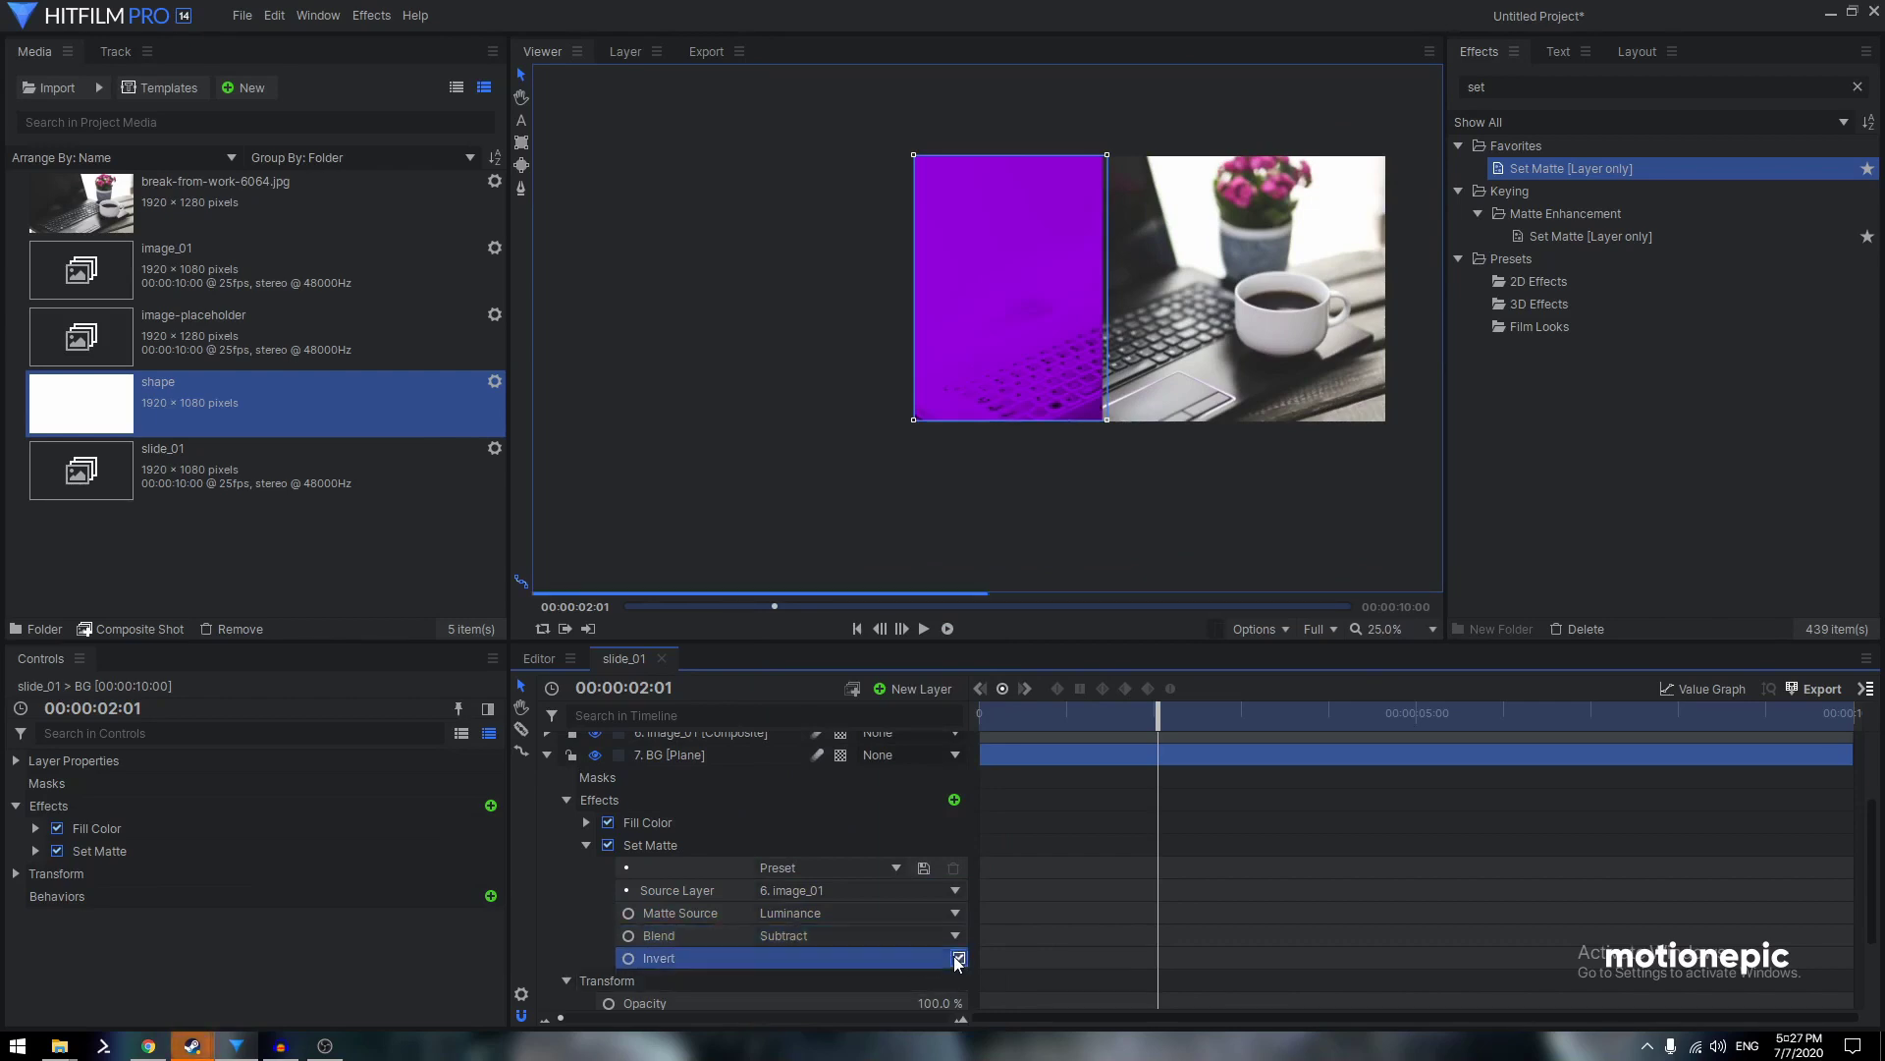
Set the BG layer's Fill Color to bright yellow (#eaff00)
left_click(587, 844)
left_click(585, 823)
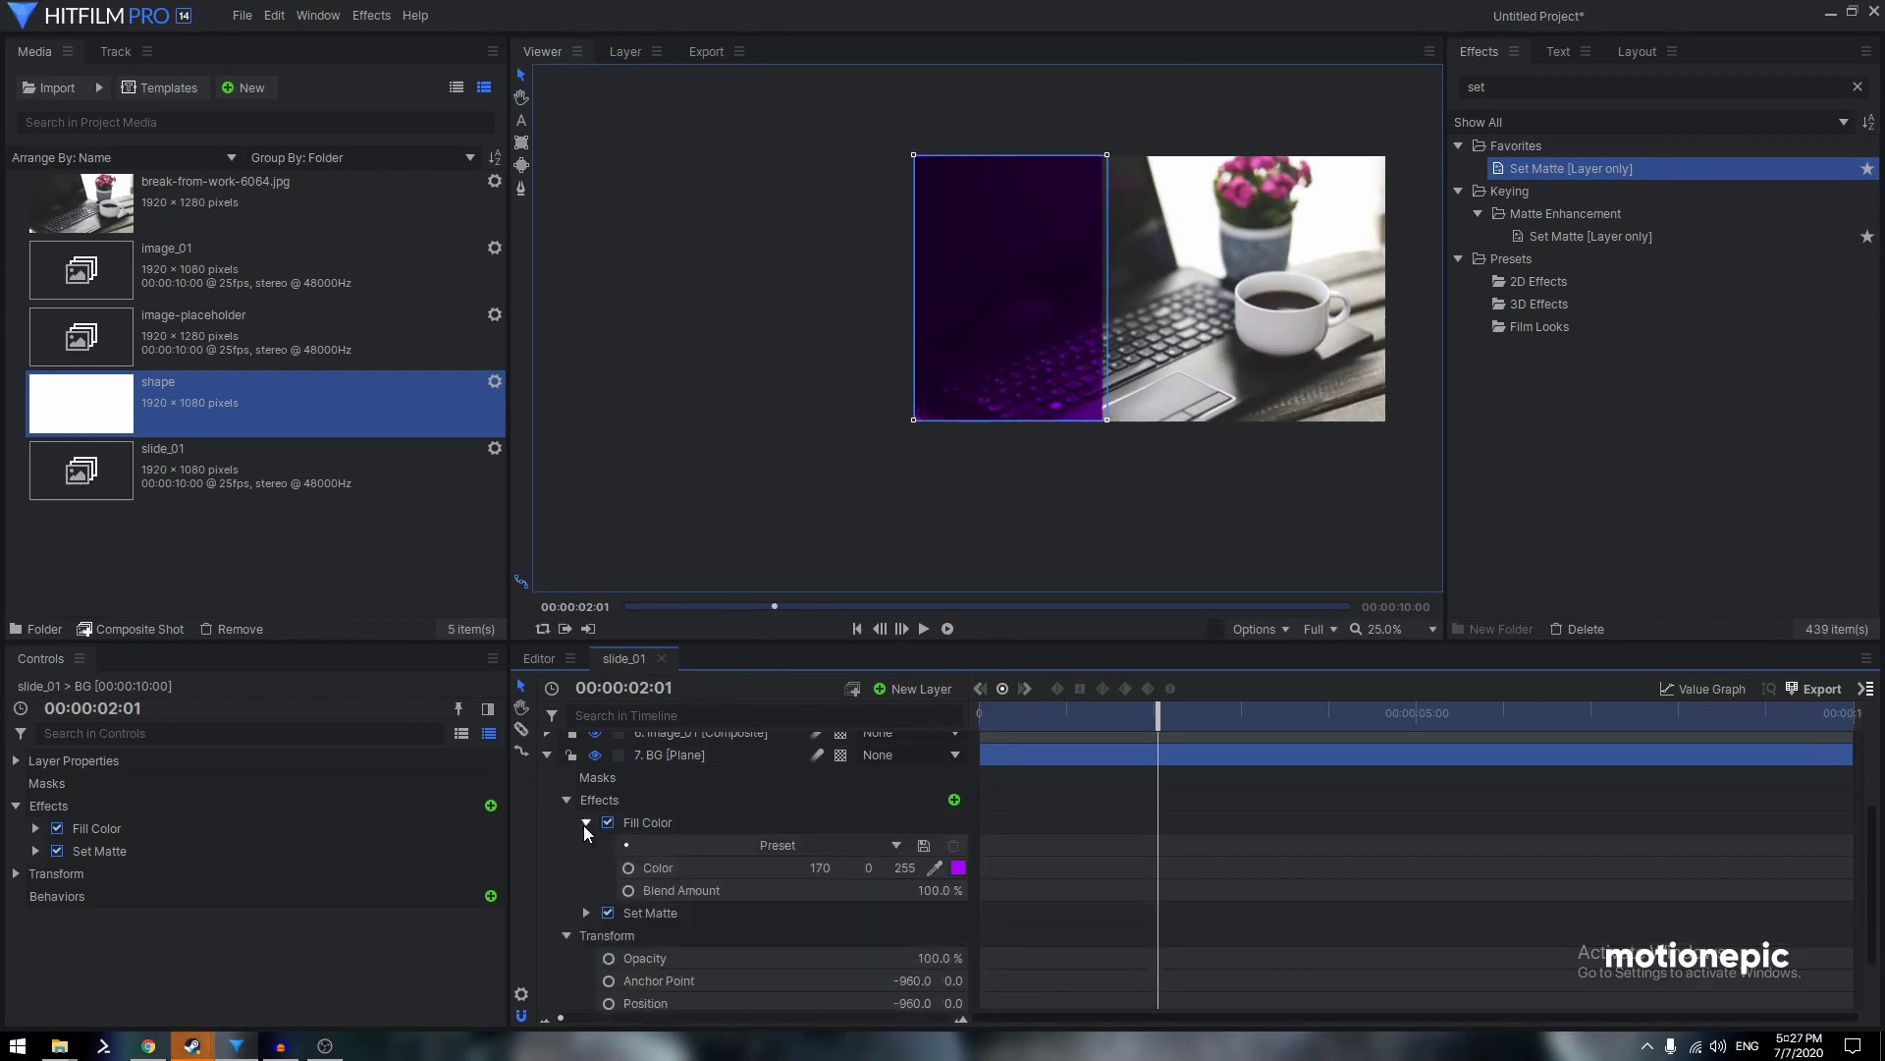
left_click(957, 869)
left_click_drag(1011, 375, 1086, 314)
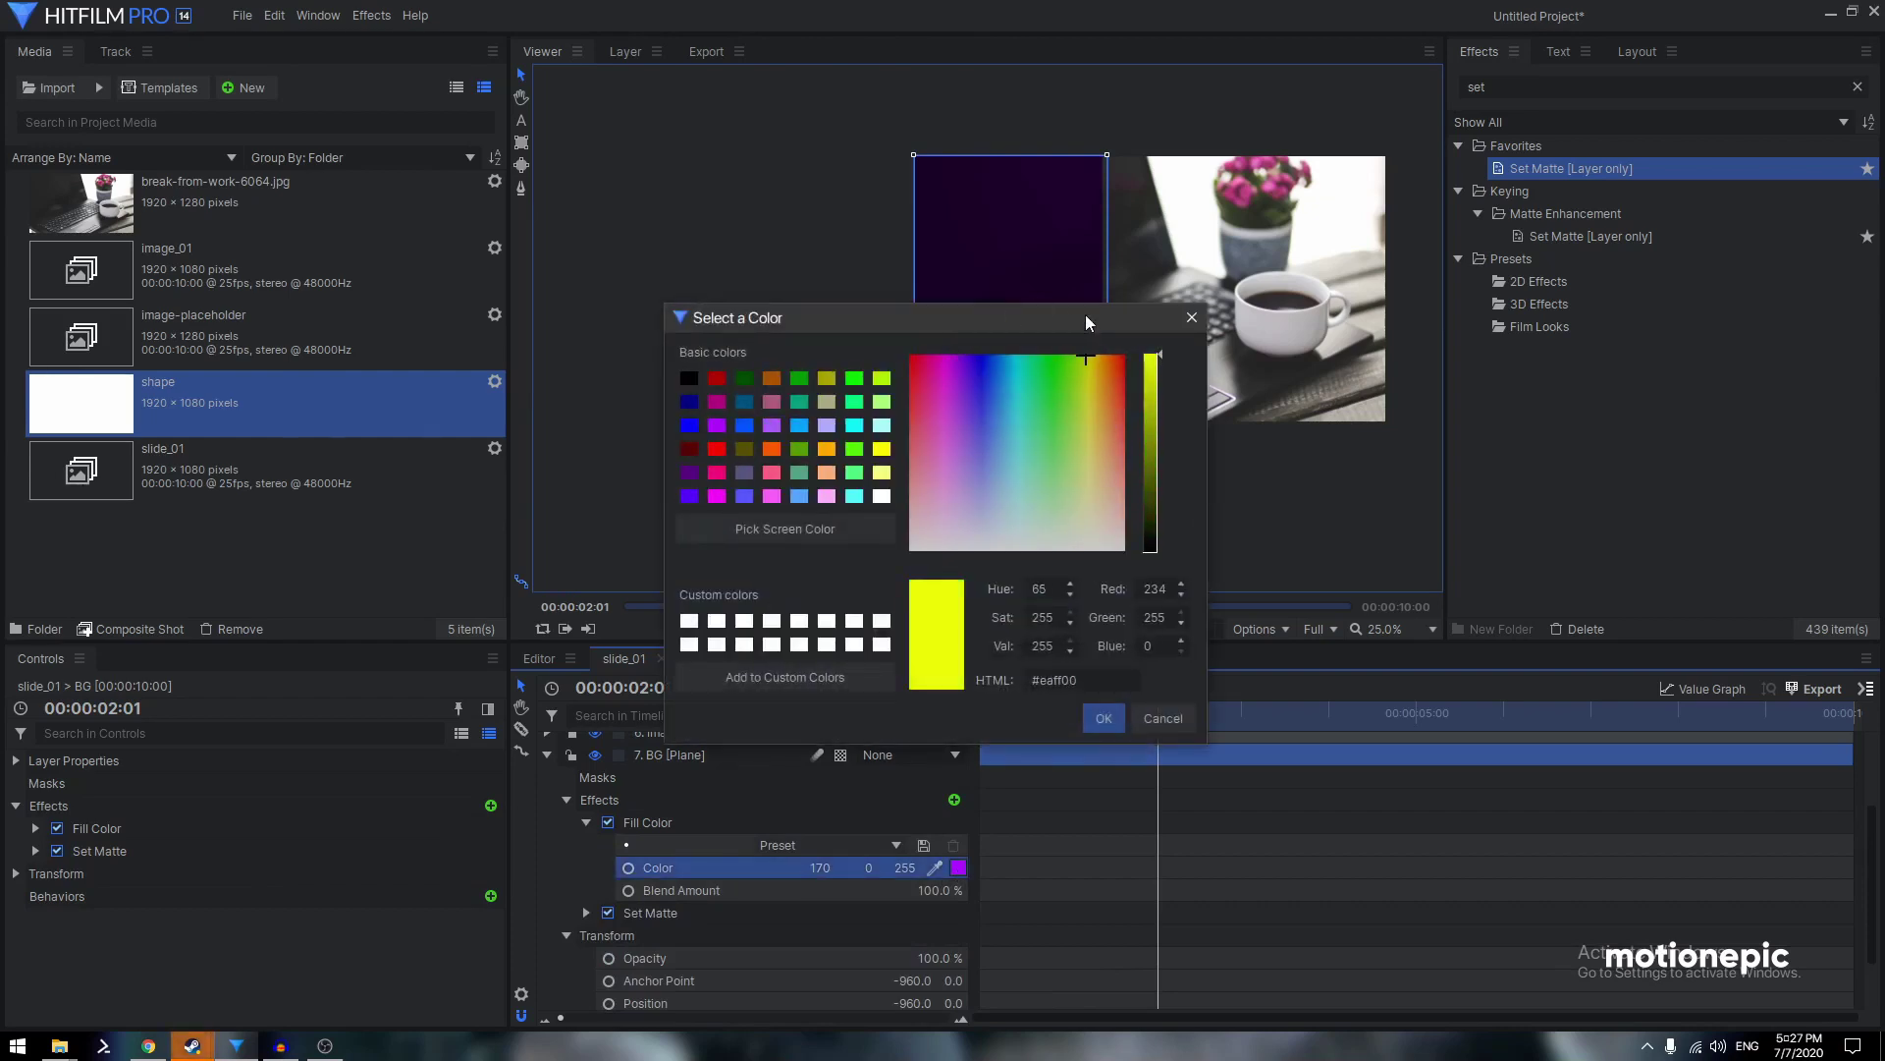
left_click(1102, 718)
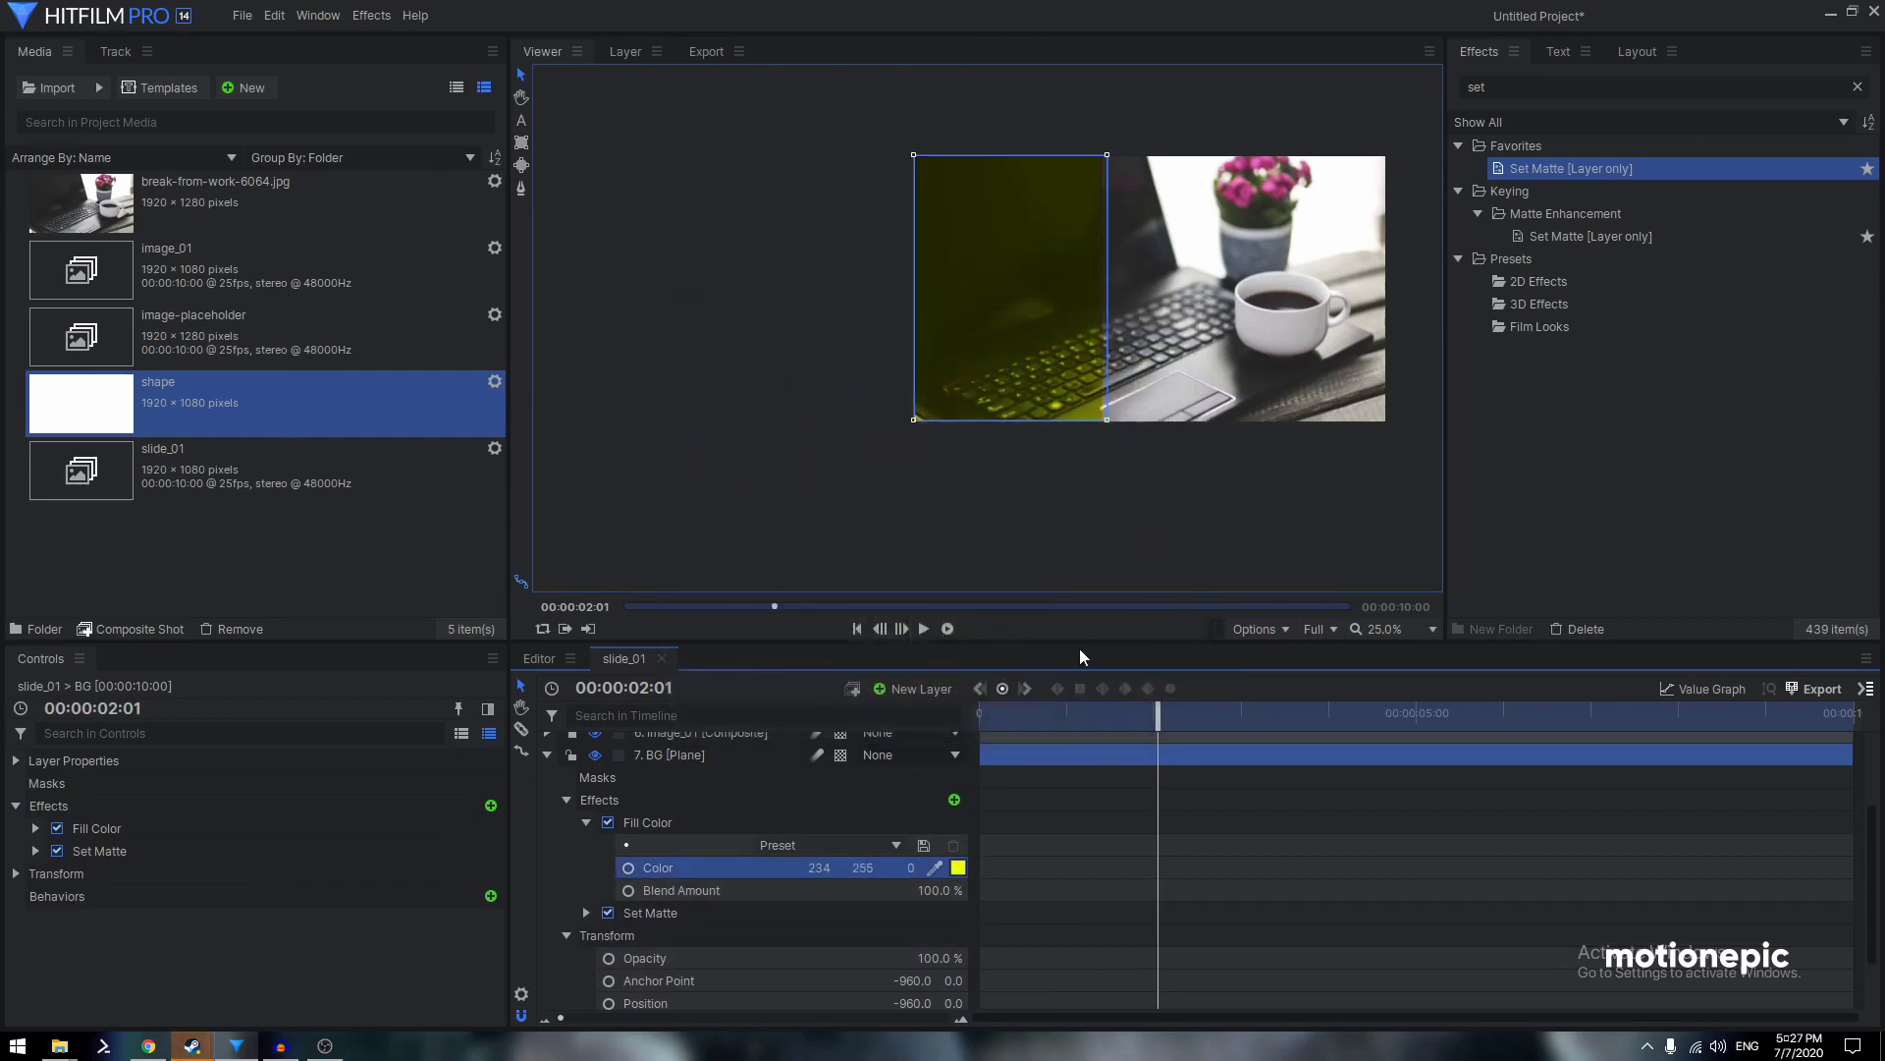
Change the BG layer's Fill Color to pure blue (0, 0, 255) and collapse the layer's properties
left_click(957, 868)
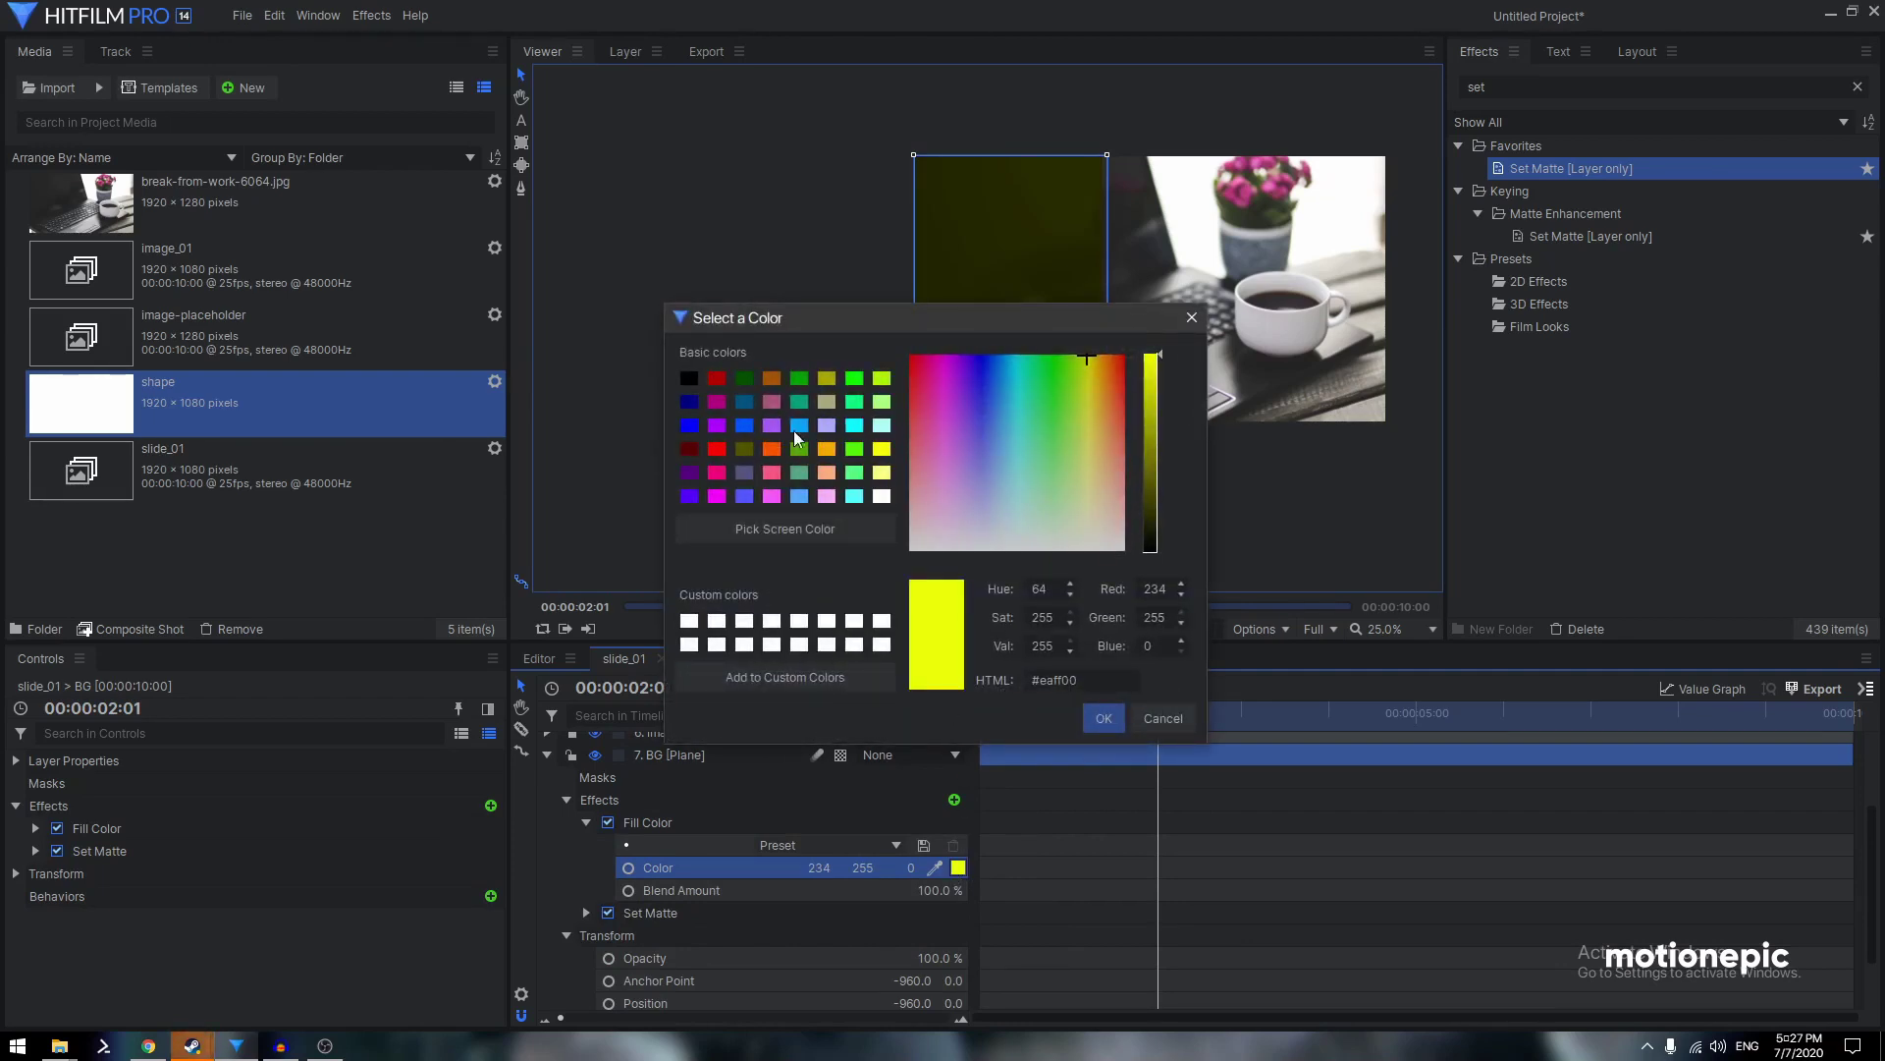
left_click(689, 425)
left_click(1102, 718)
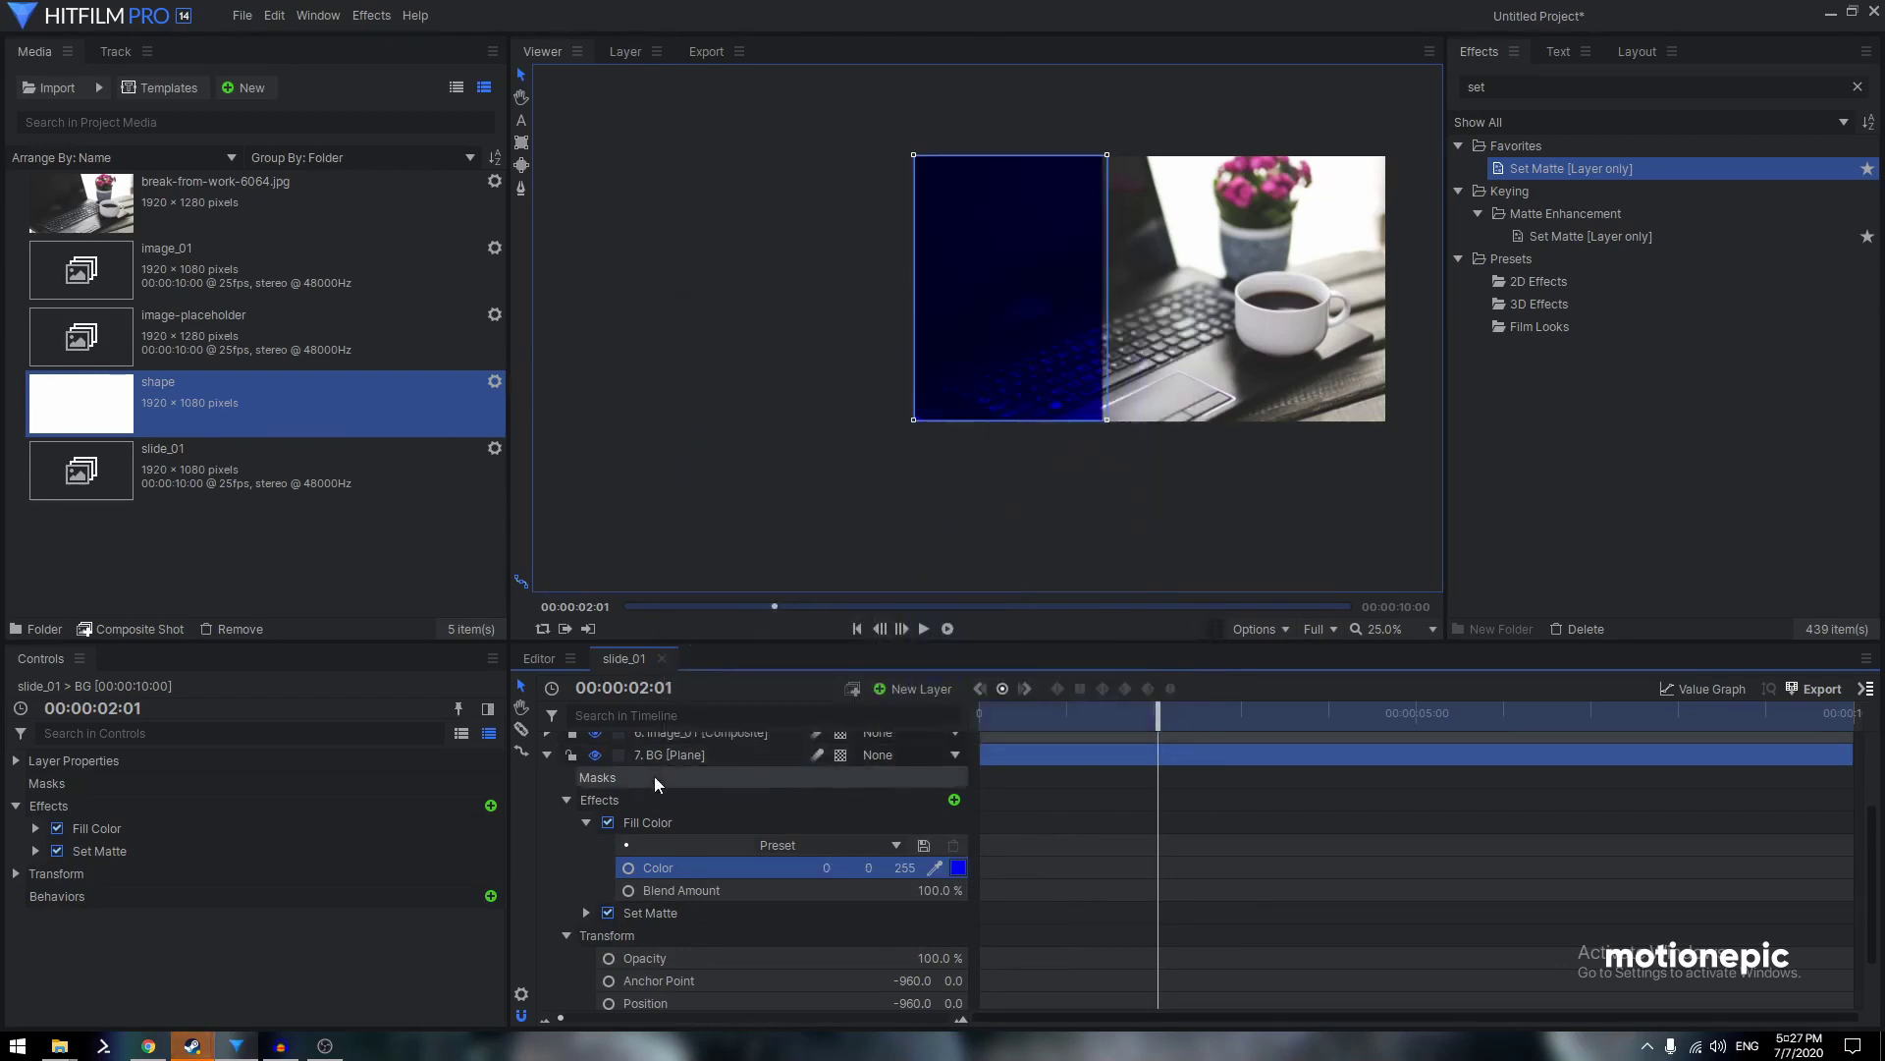
left_click(544, 752)
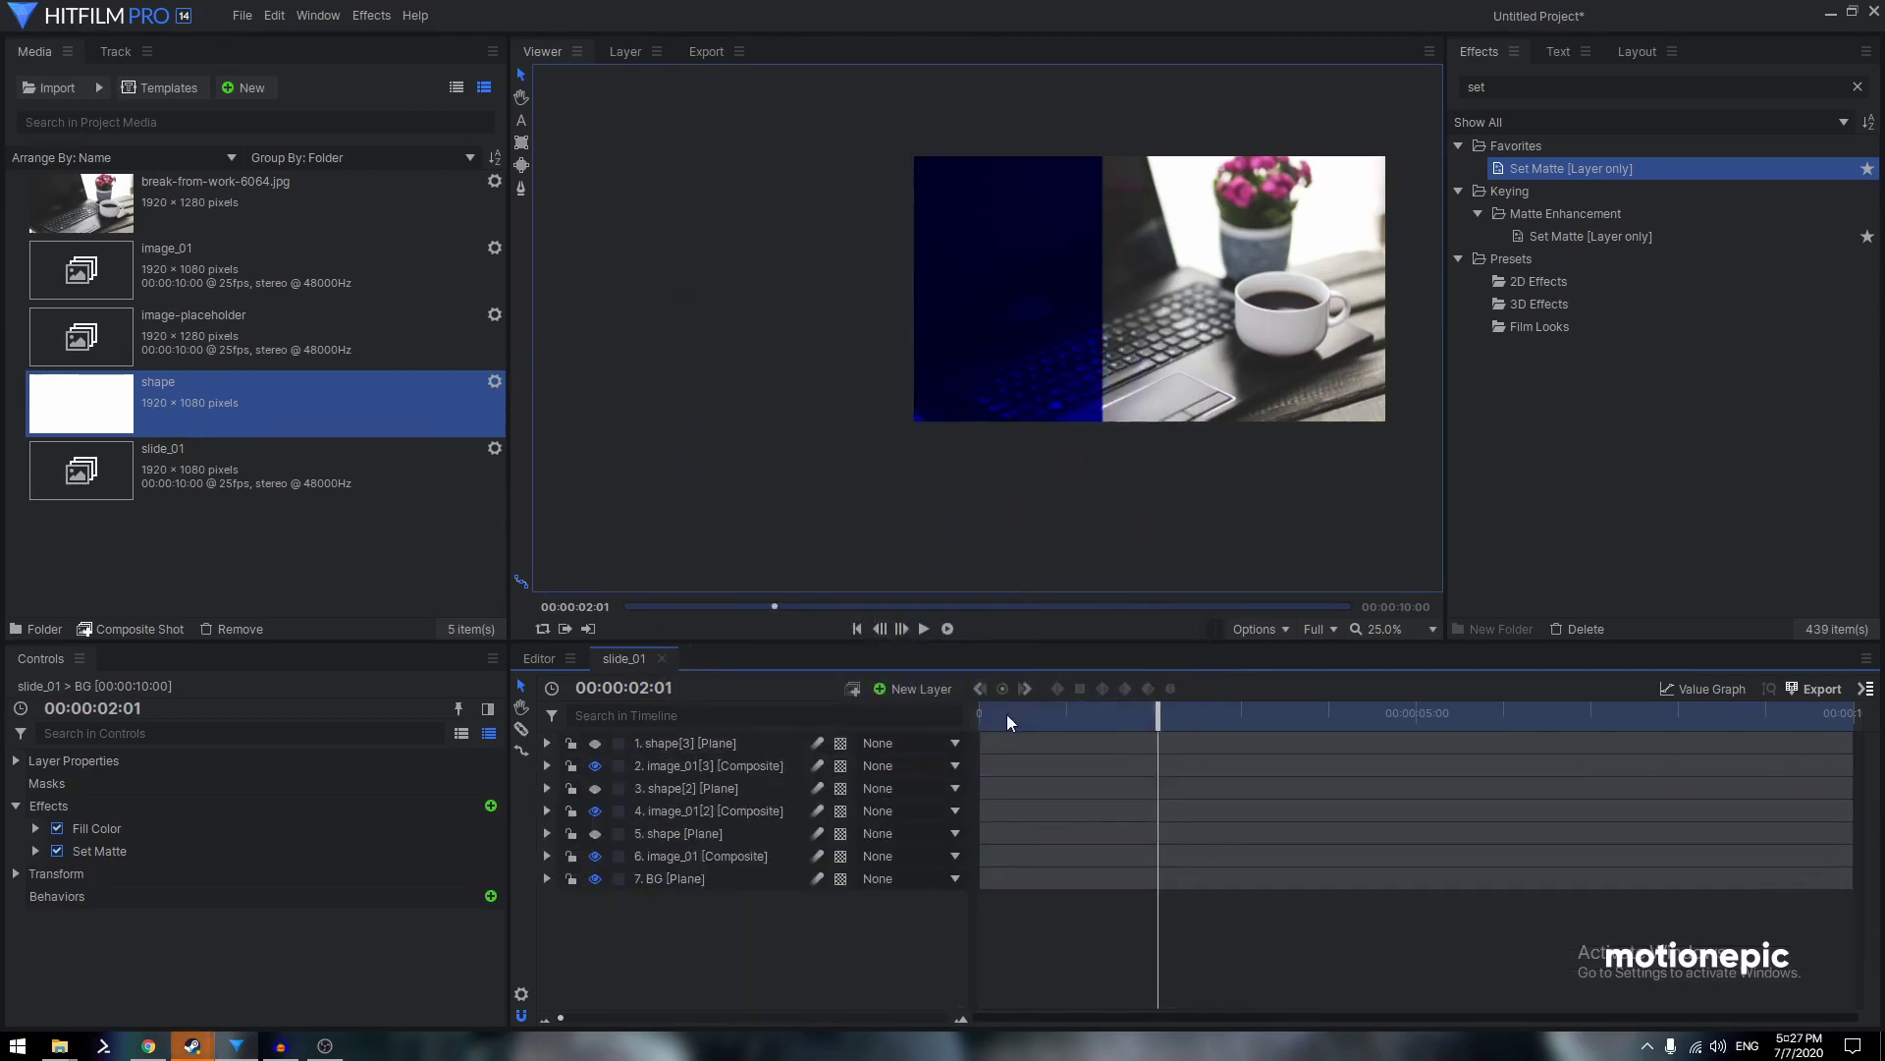
Play the slide animation from the start to check the recoloured background
left_click_drag(1006, 715, 864, 695)
key("space")
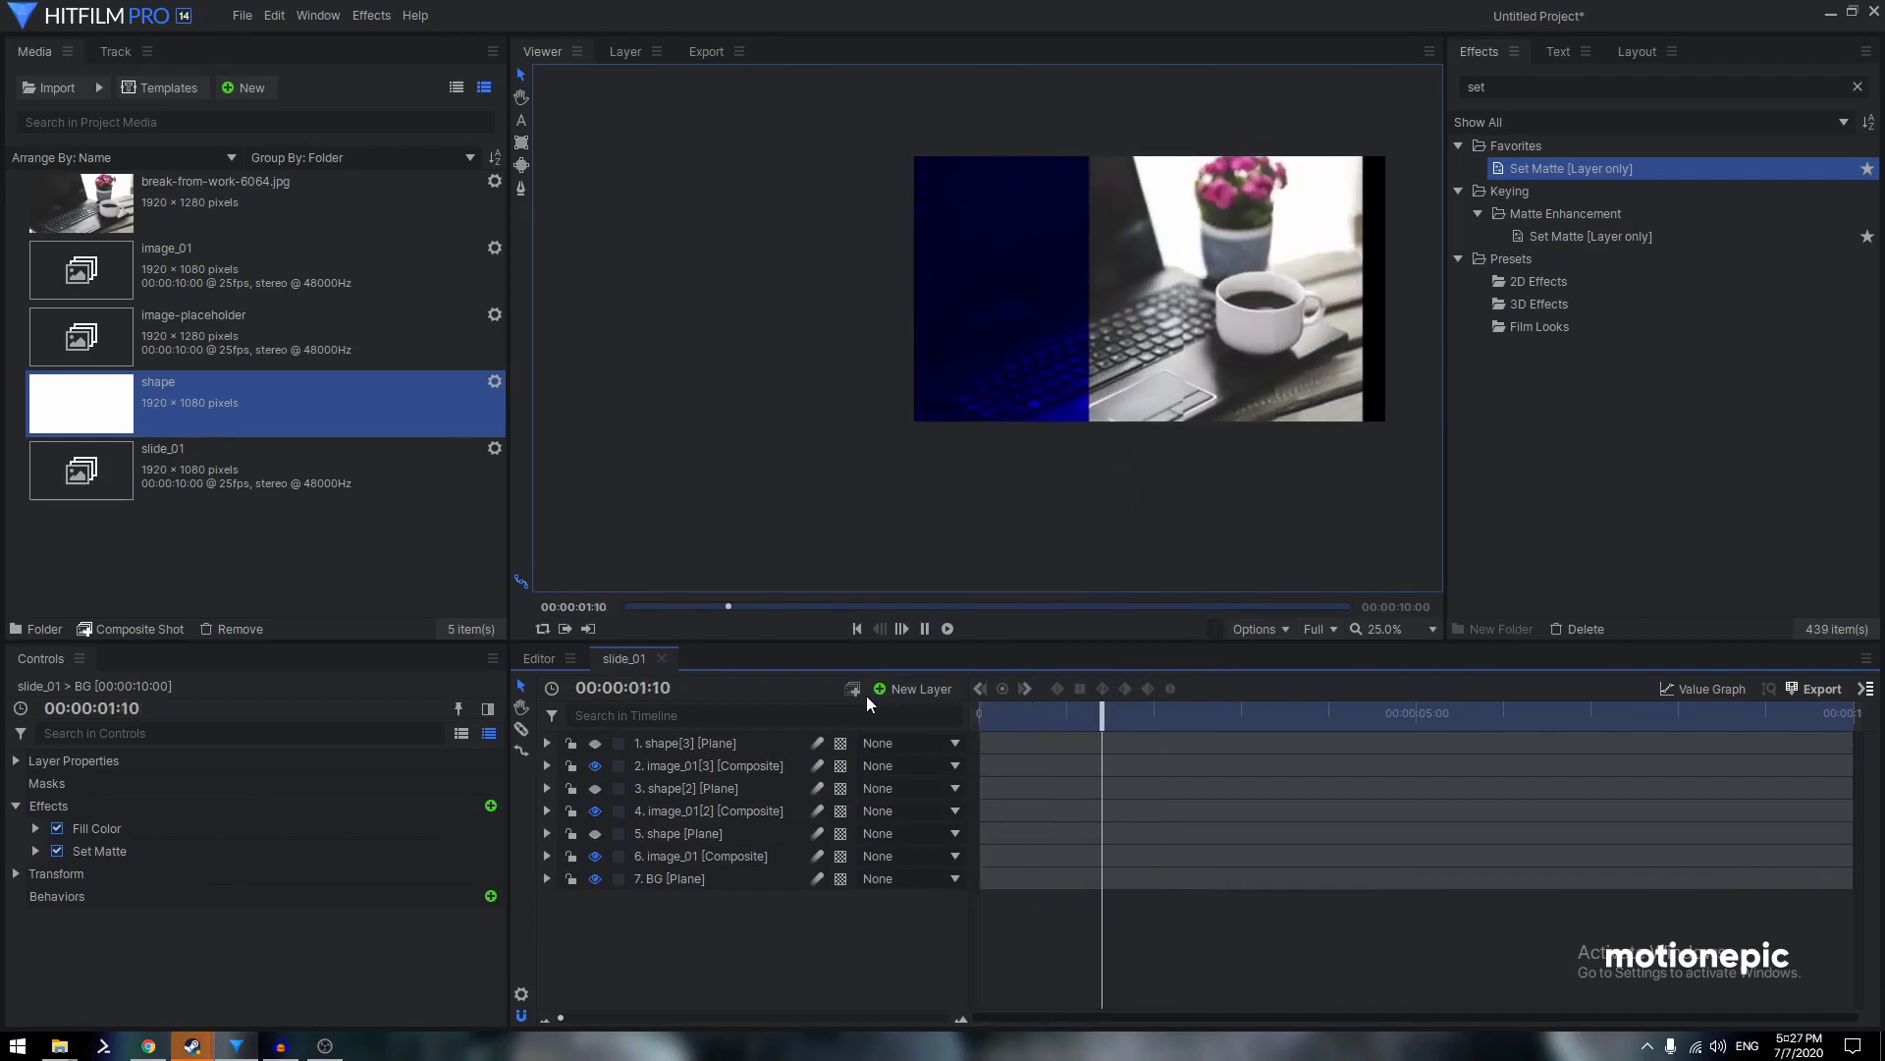
key("space")
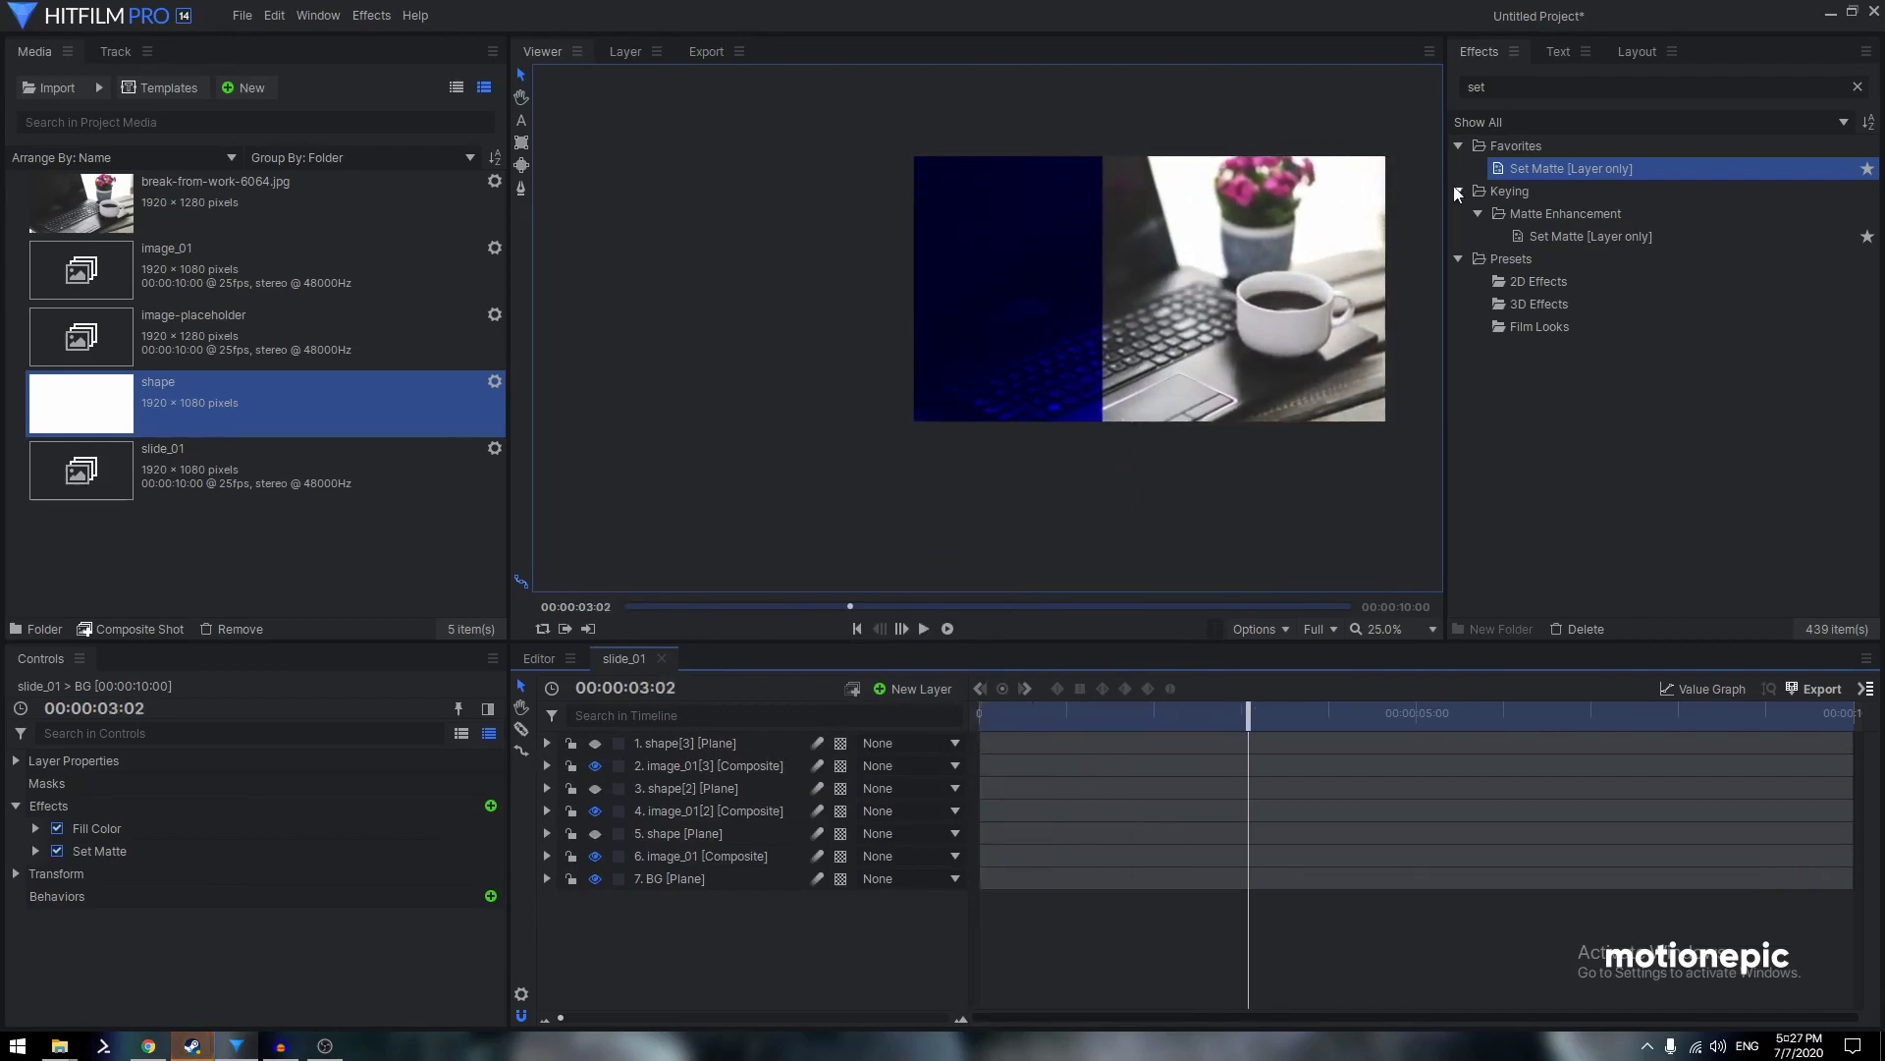
Search the effects for "blur", apply Blur to the BG layer and set its radius to 39.50 px
double_click(1510, 81)
type("blur")
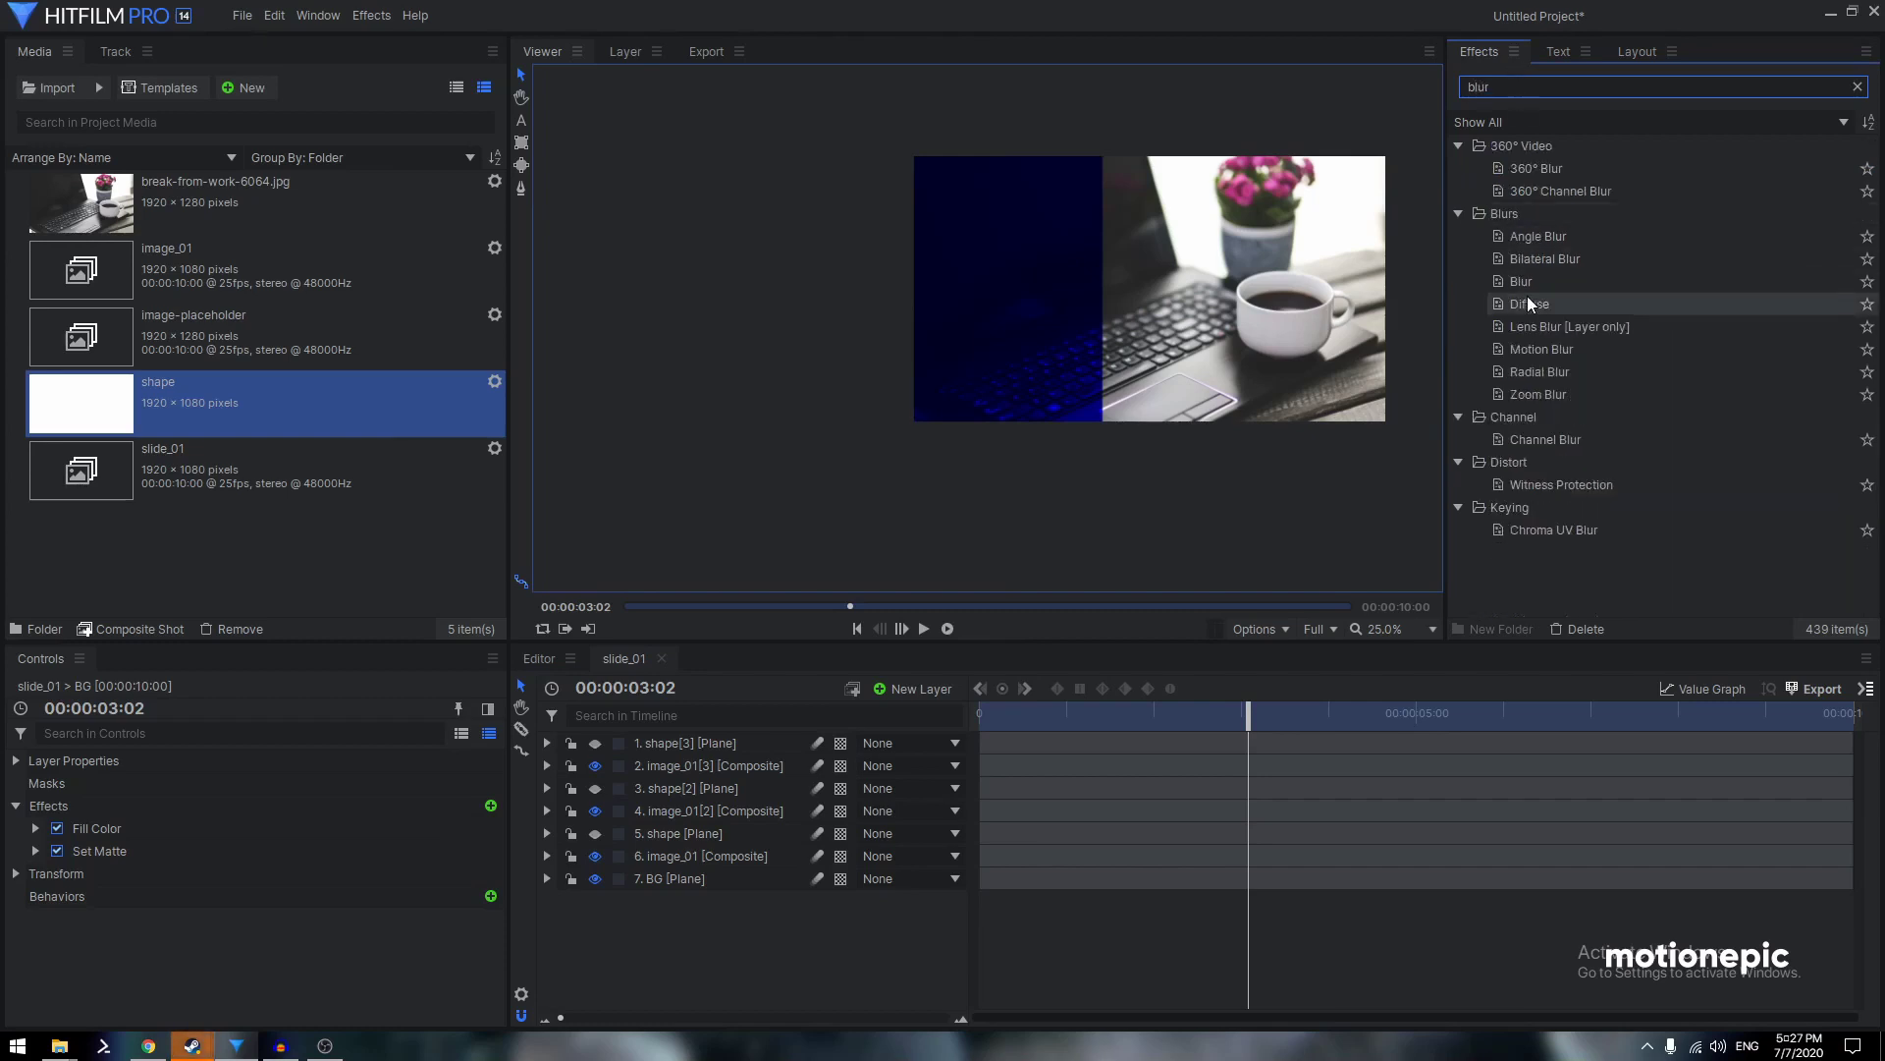
left_click_drag(1523, 282, 703, 872)
left_click(35, 873)
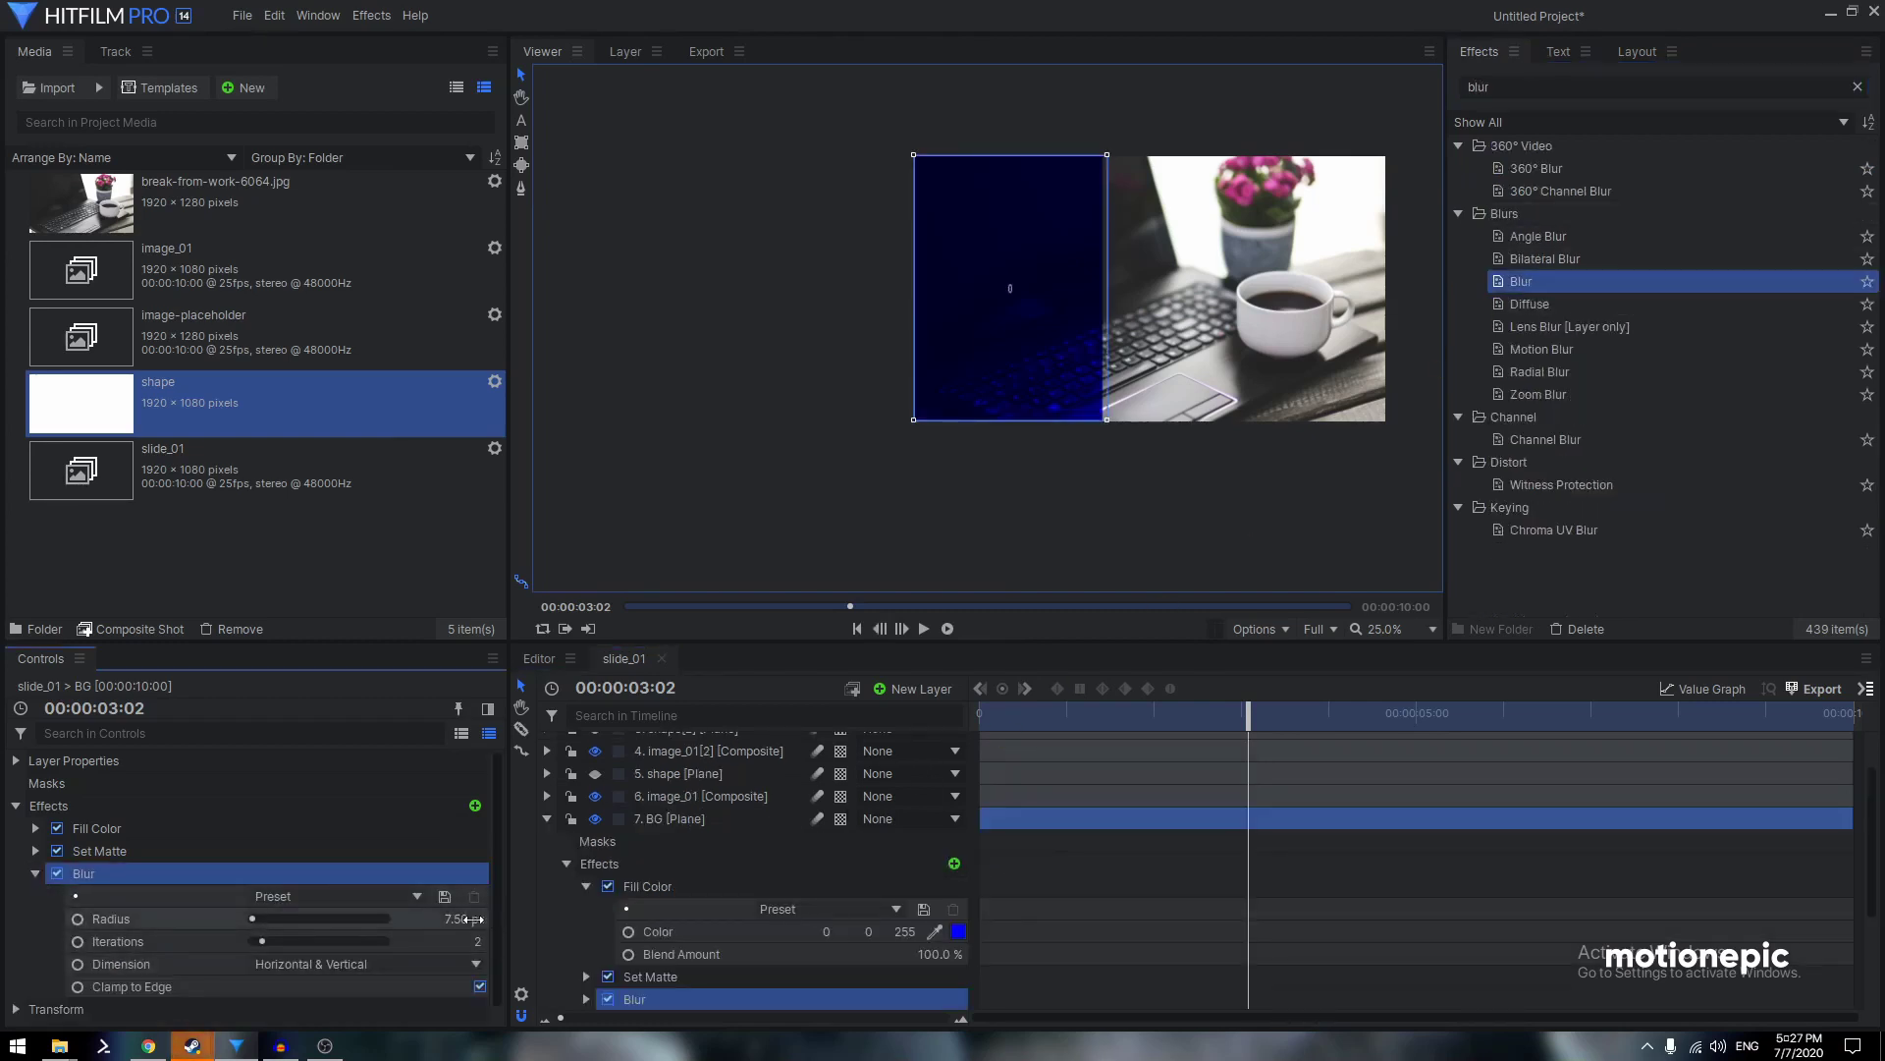
left_click(111, 919)
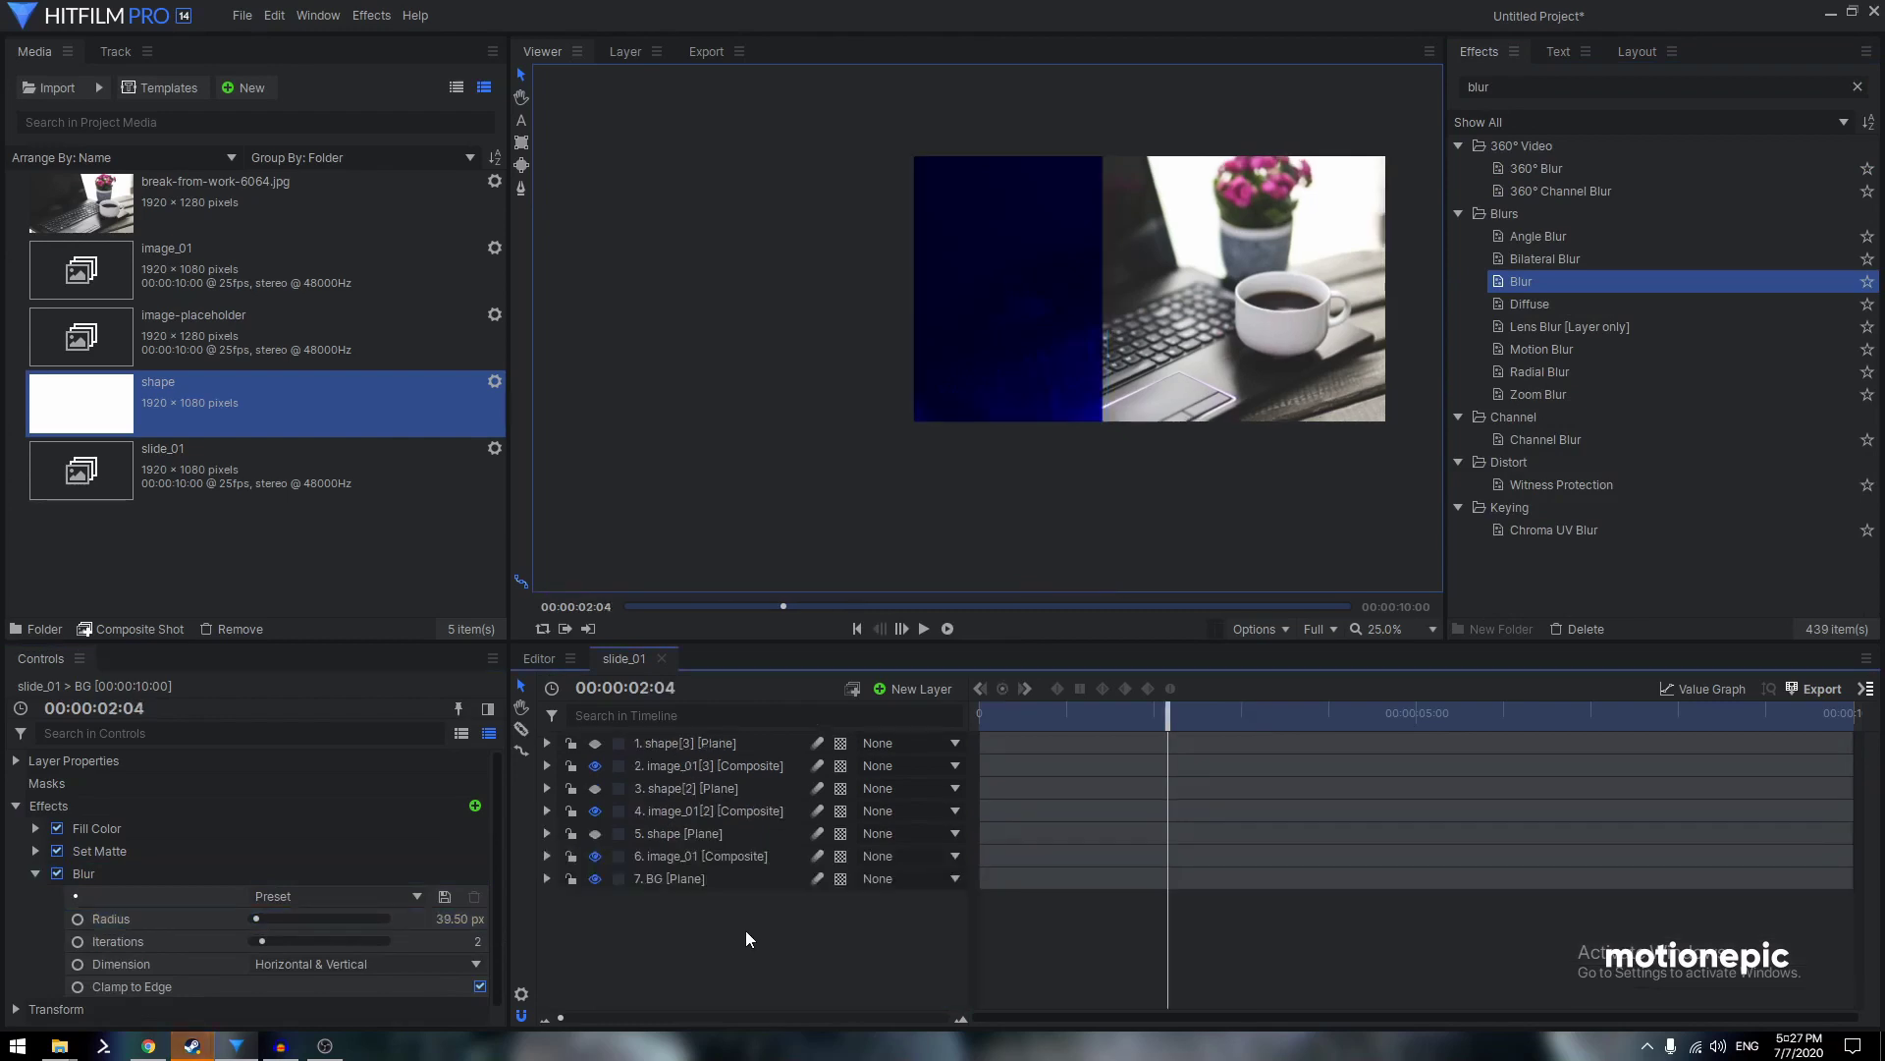
Create a new composite shot named text-title, 600 pixels wide and 300 pixels high
left_click(899, 687)
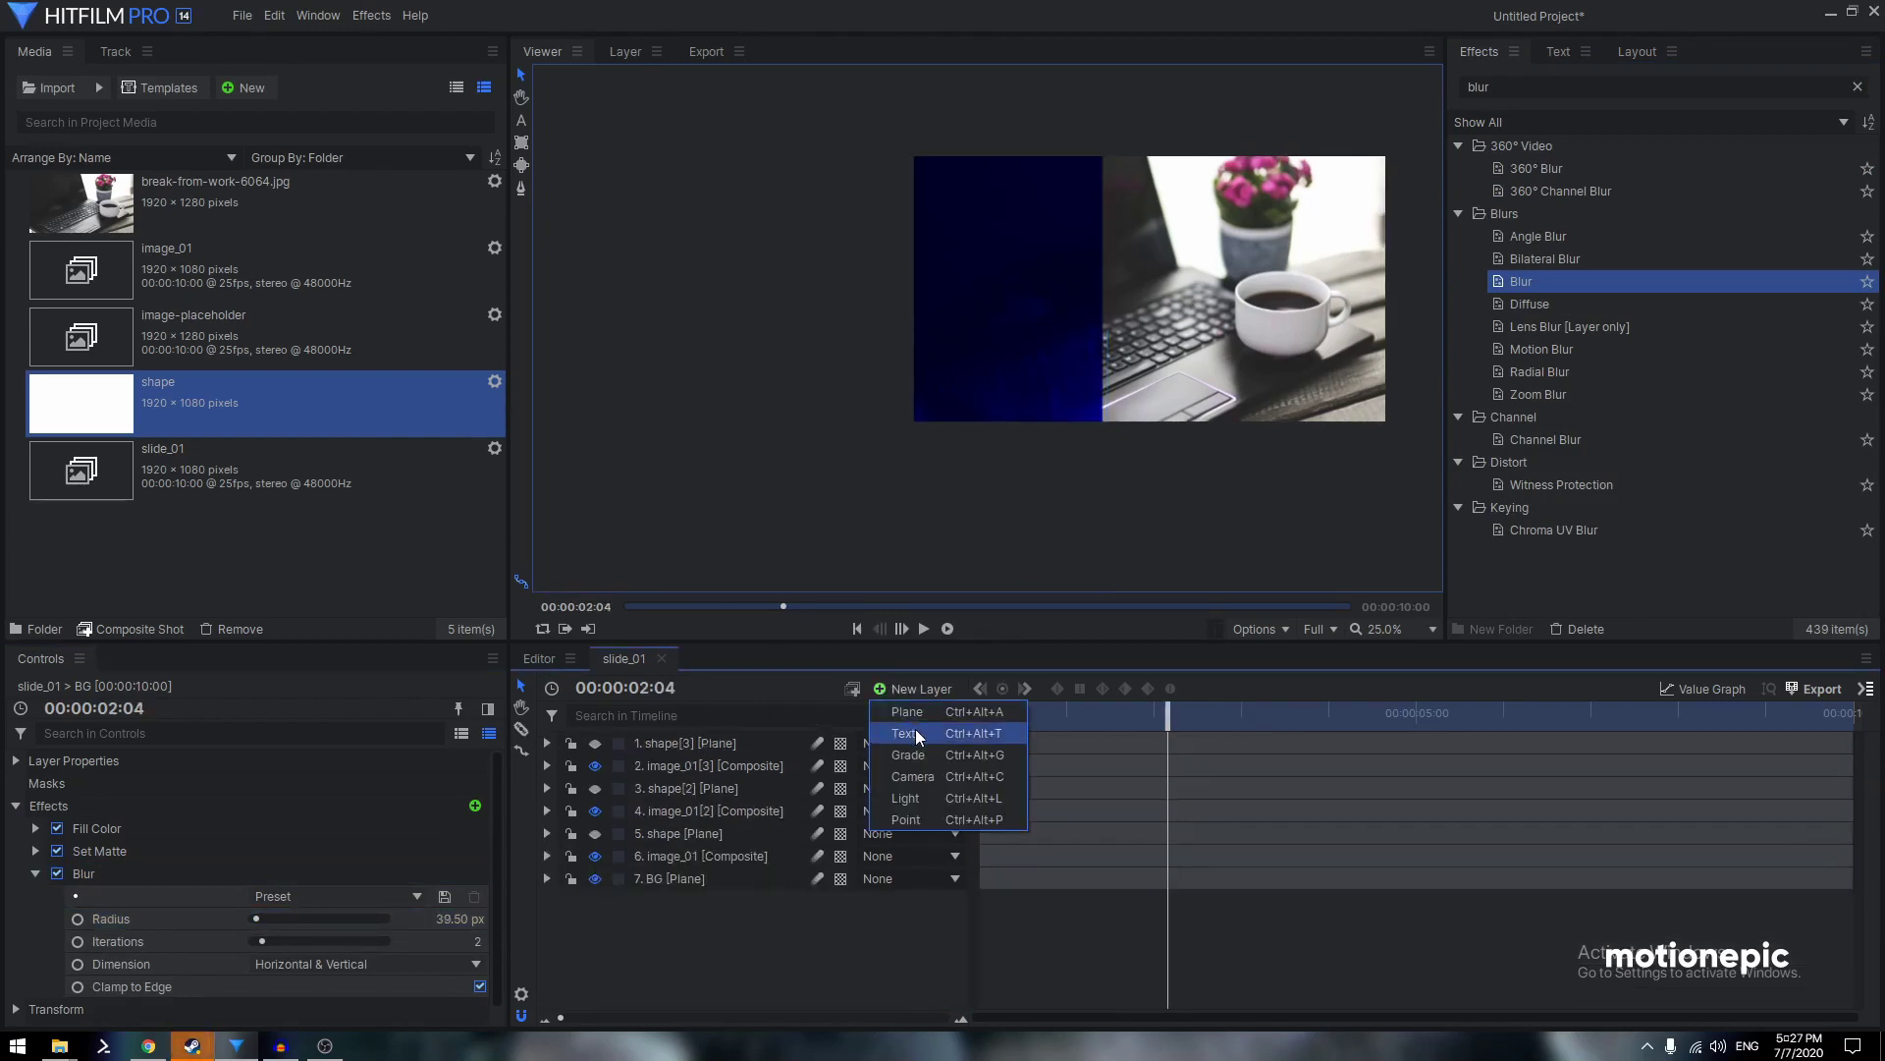
left_click(723, 919)
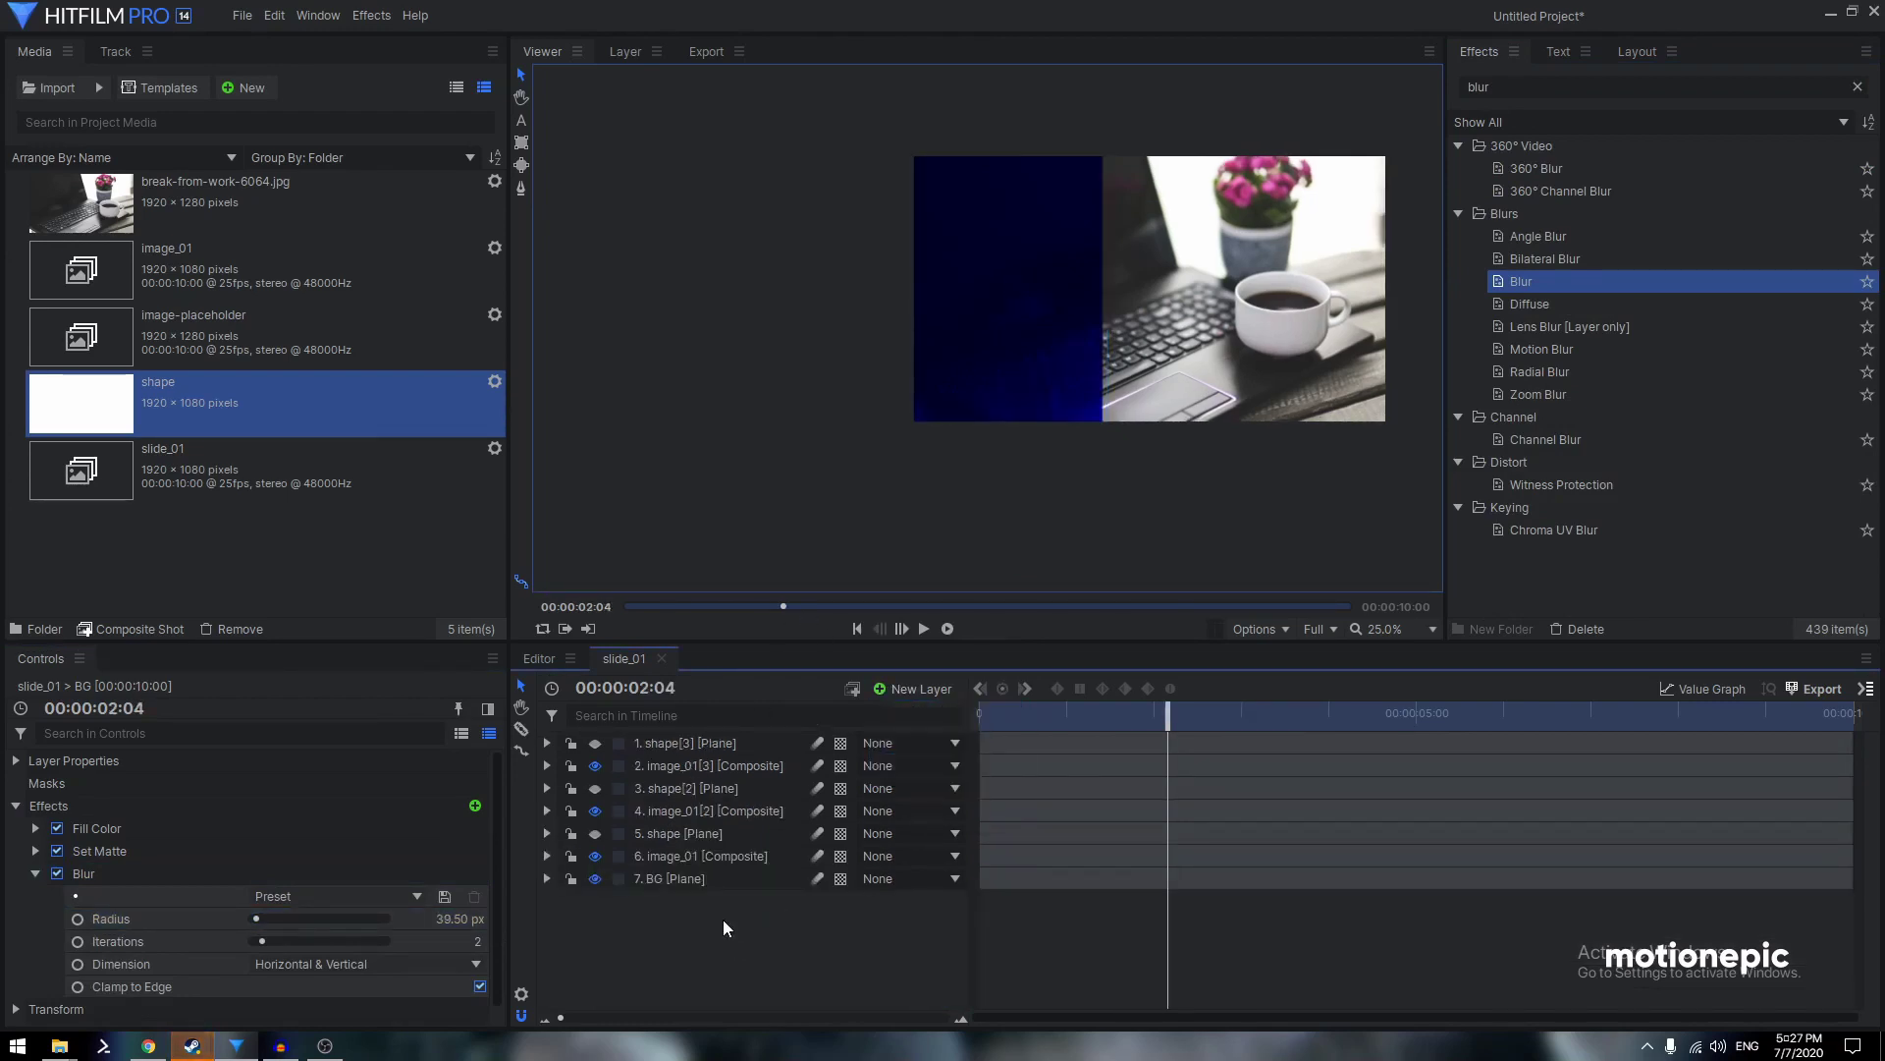
left_click(252, 88)
left_click(256, 108)
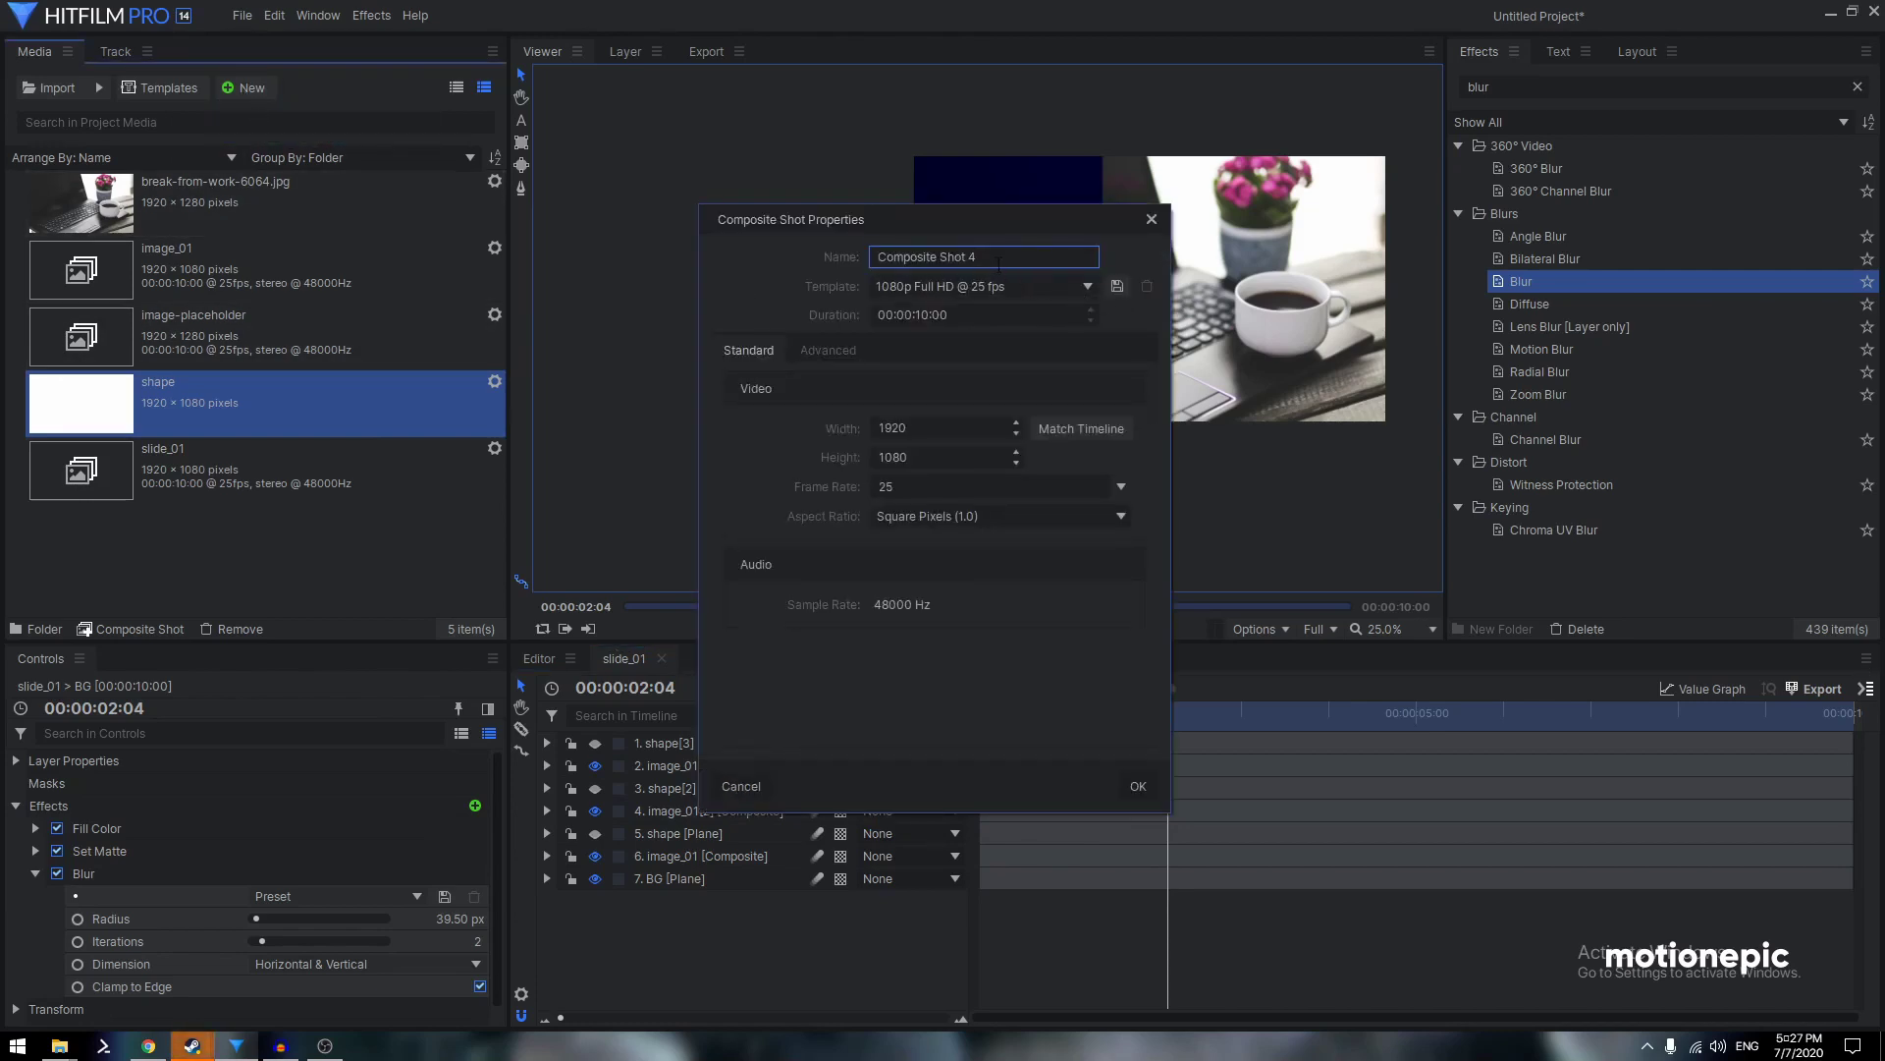
type("text-title")
double_click(924, 430)
type("600")
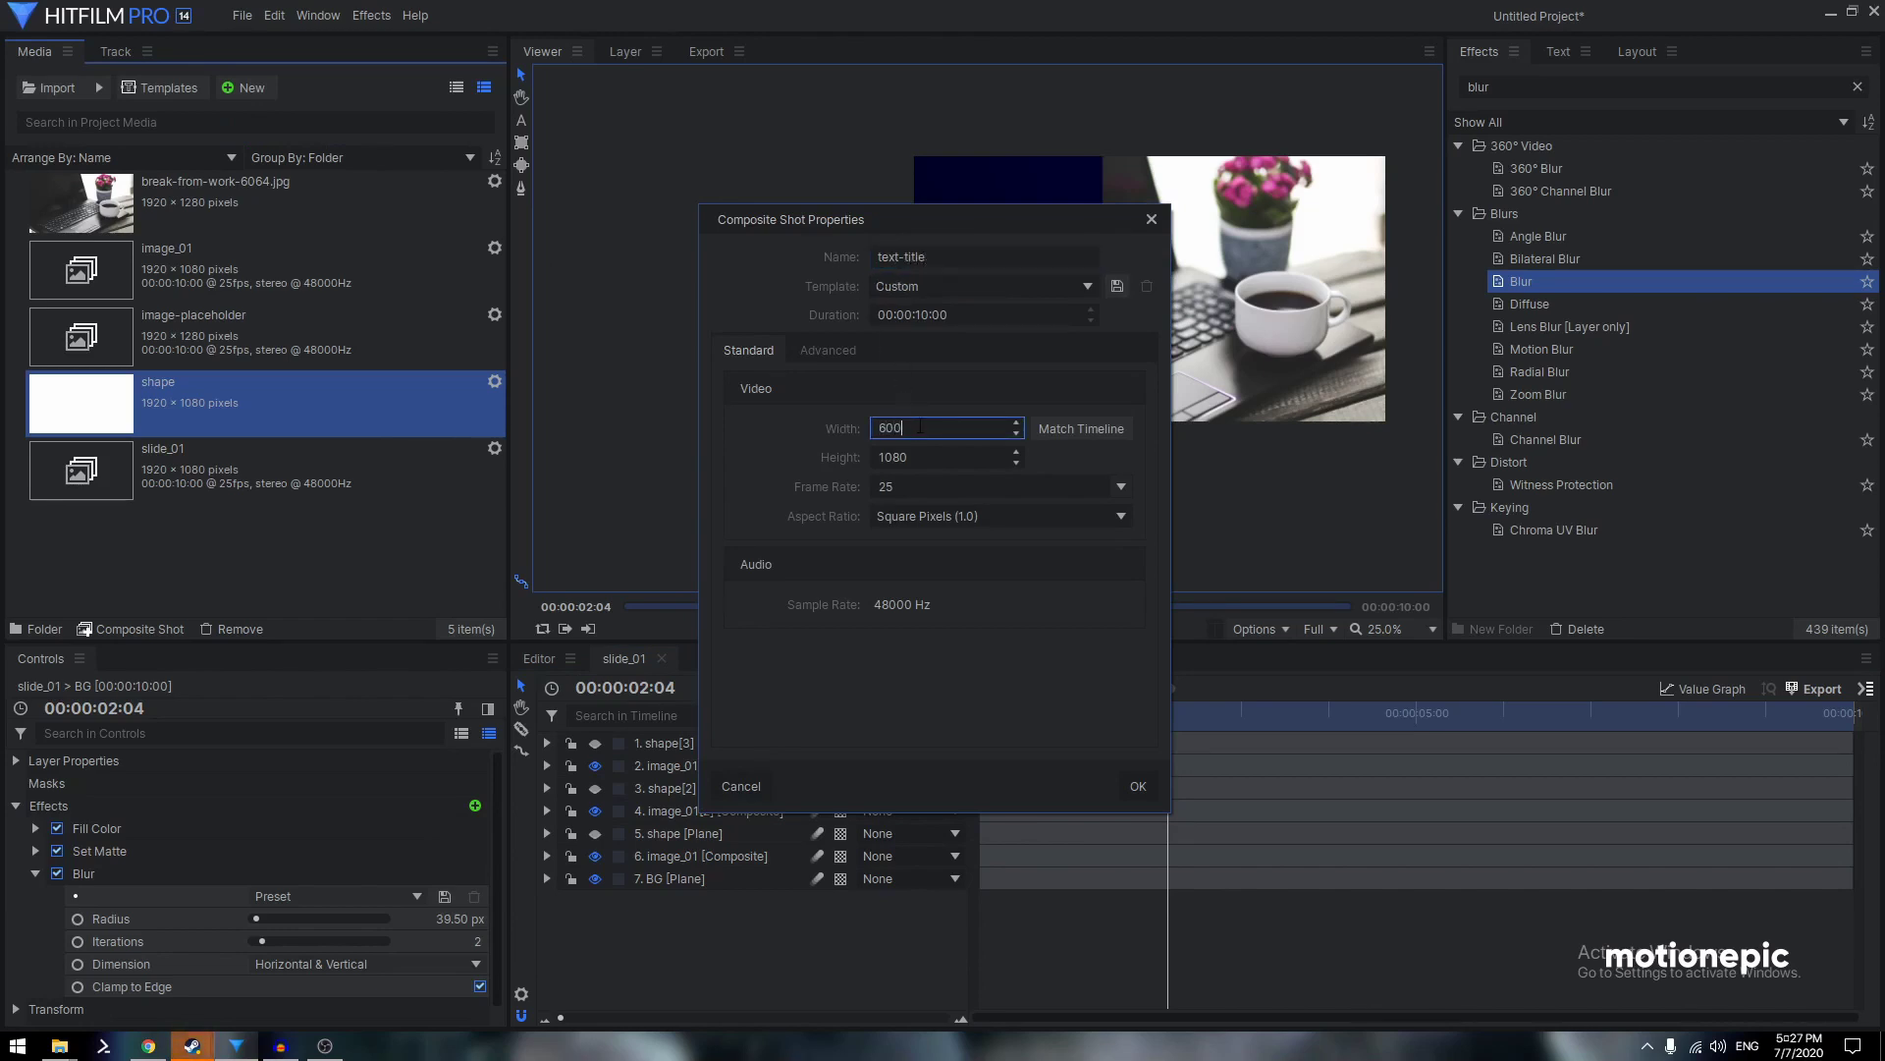
key("Tab")
type("33")
left_click(1139, 788)
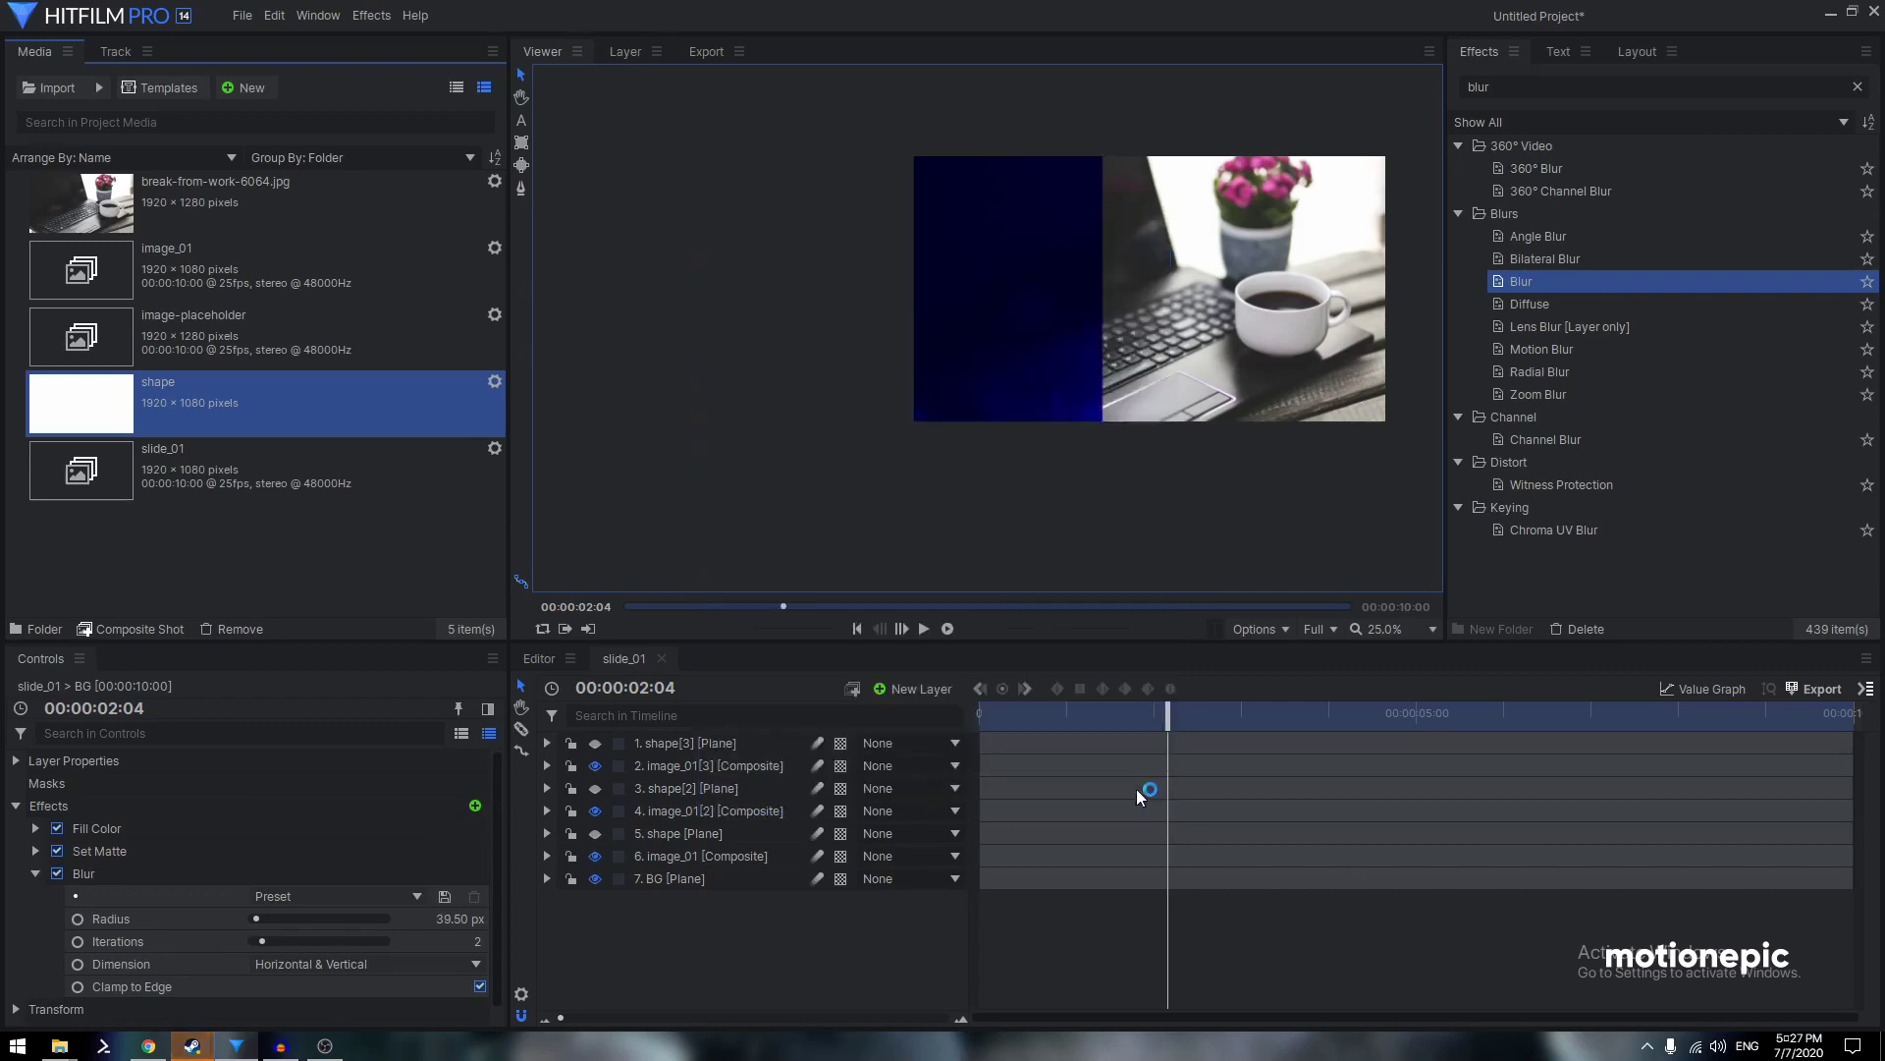
Add a text layer to text-title and set the composite shot's height to 200 pixels
left_click(923, 706)
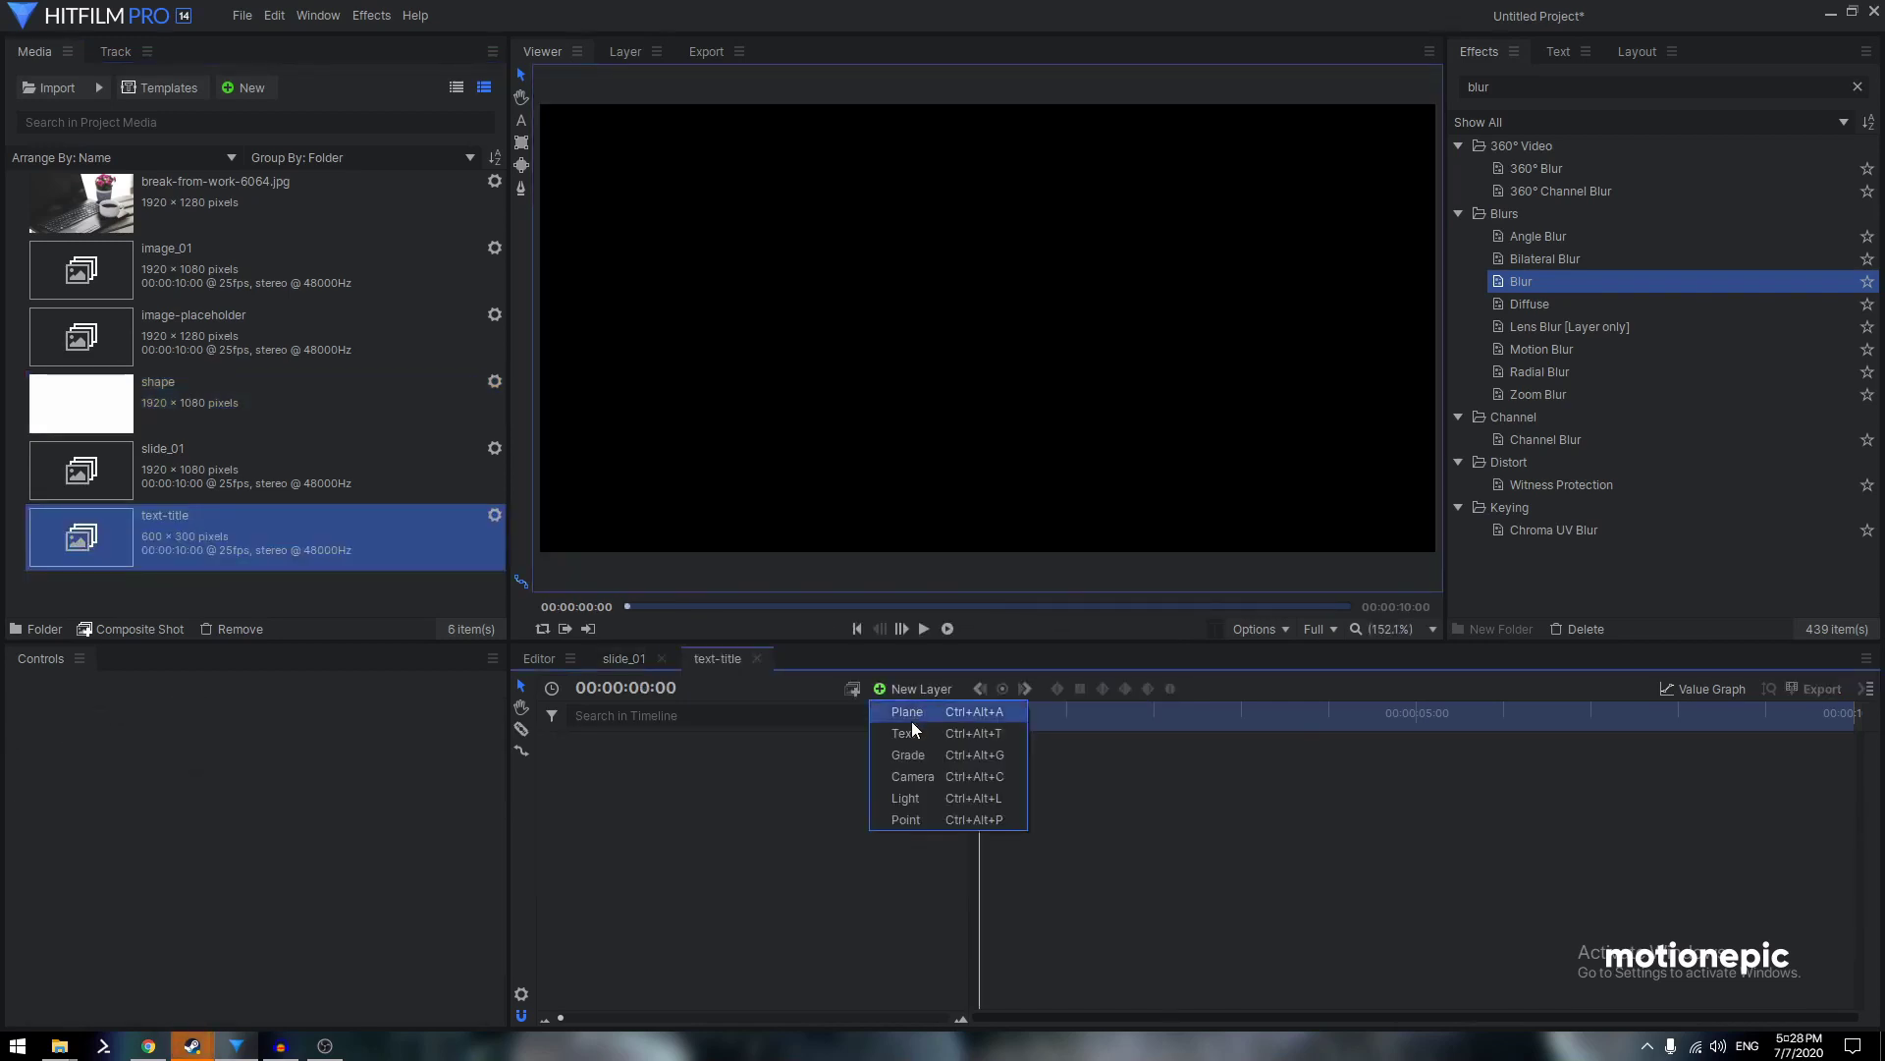
left_click(896, 738)
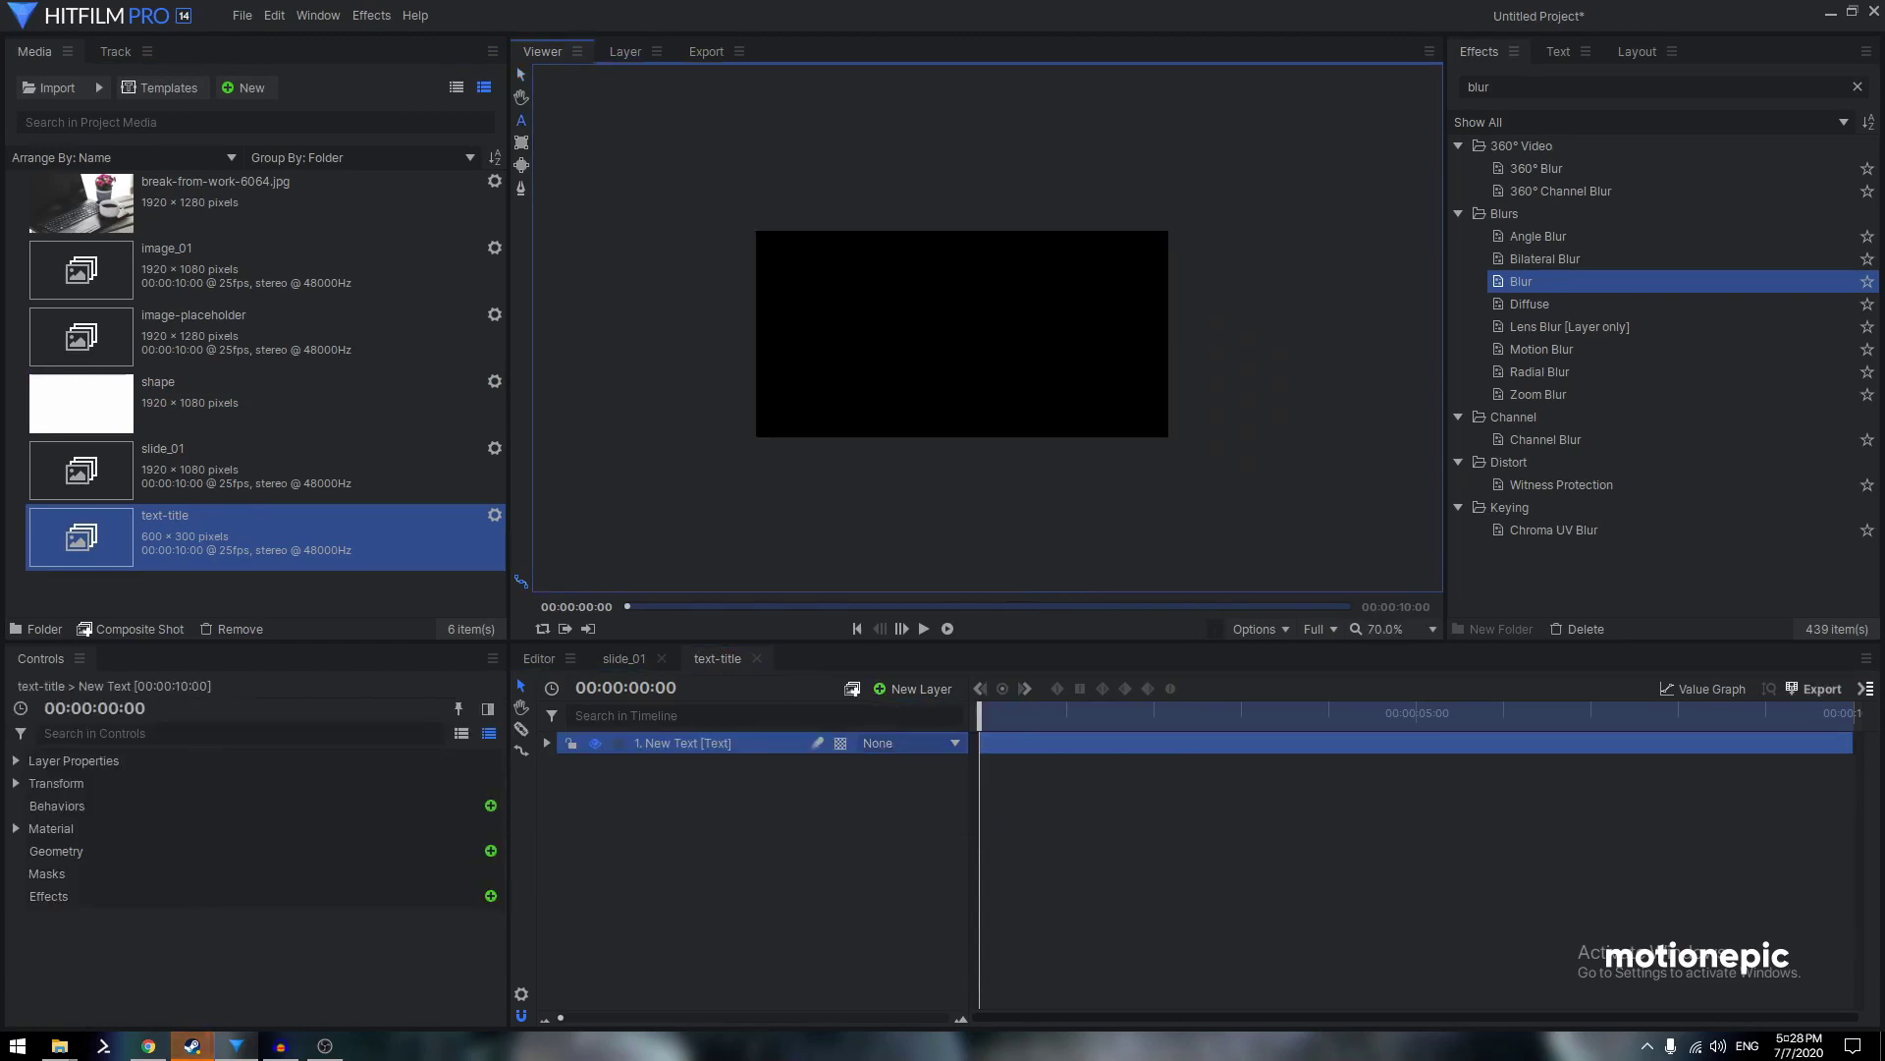
left_click(521, 994)
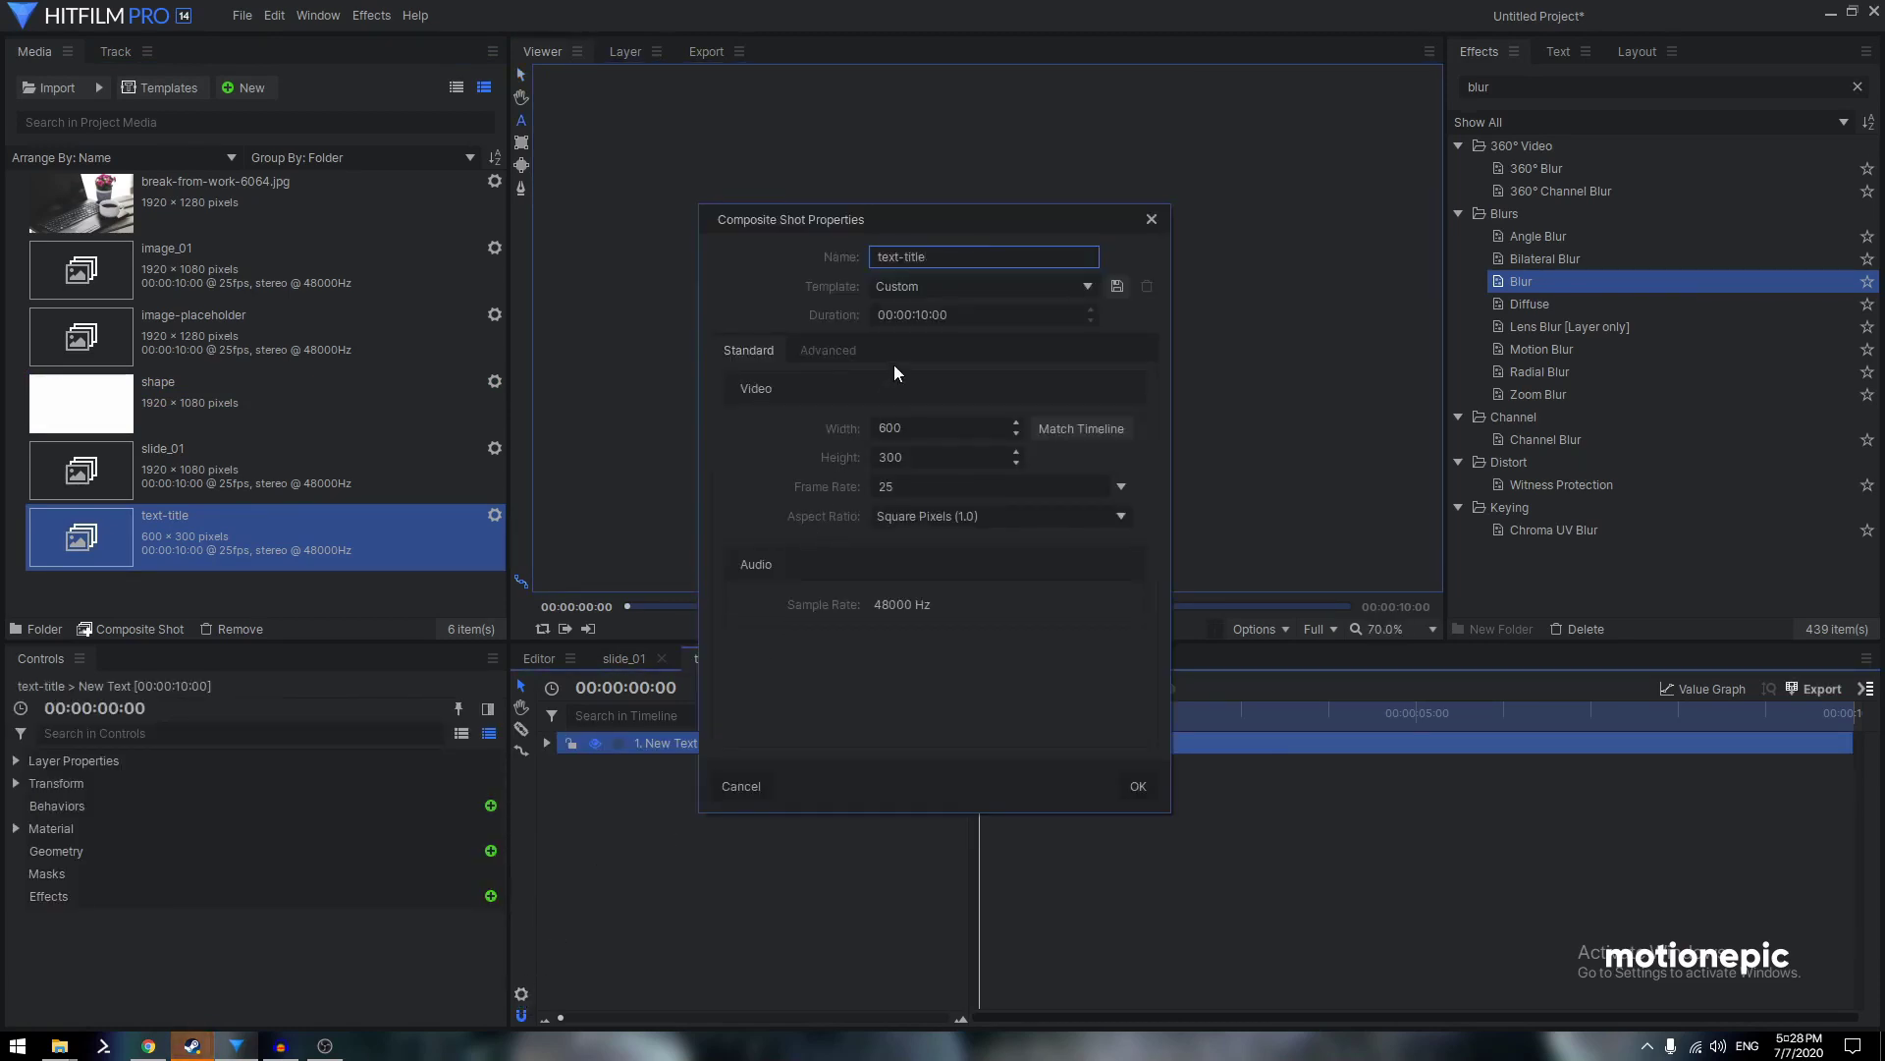
left_click(883, 456)
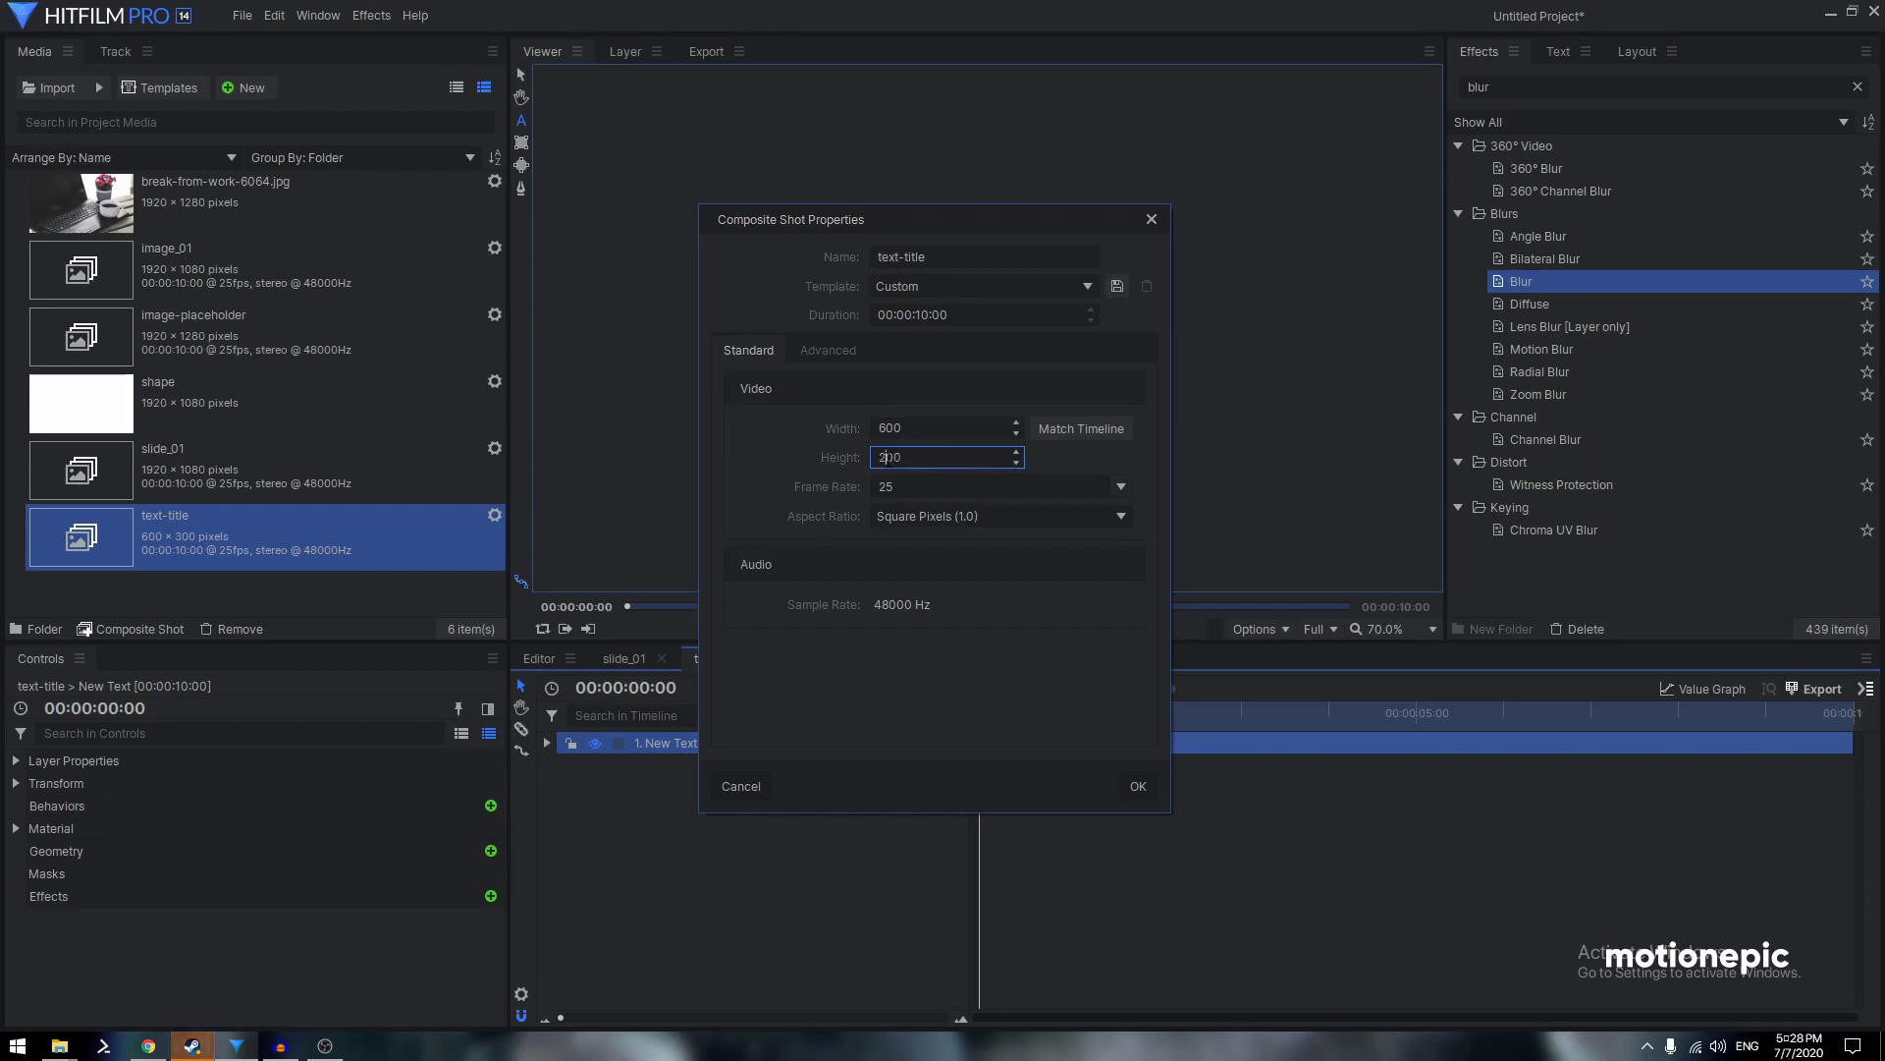
key("Return")
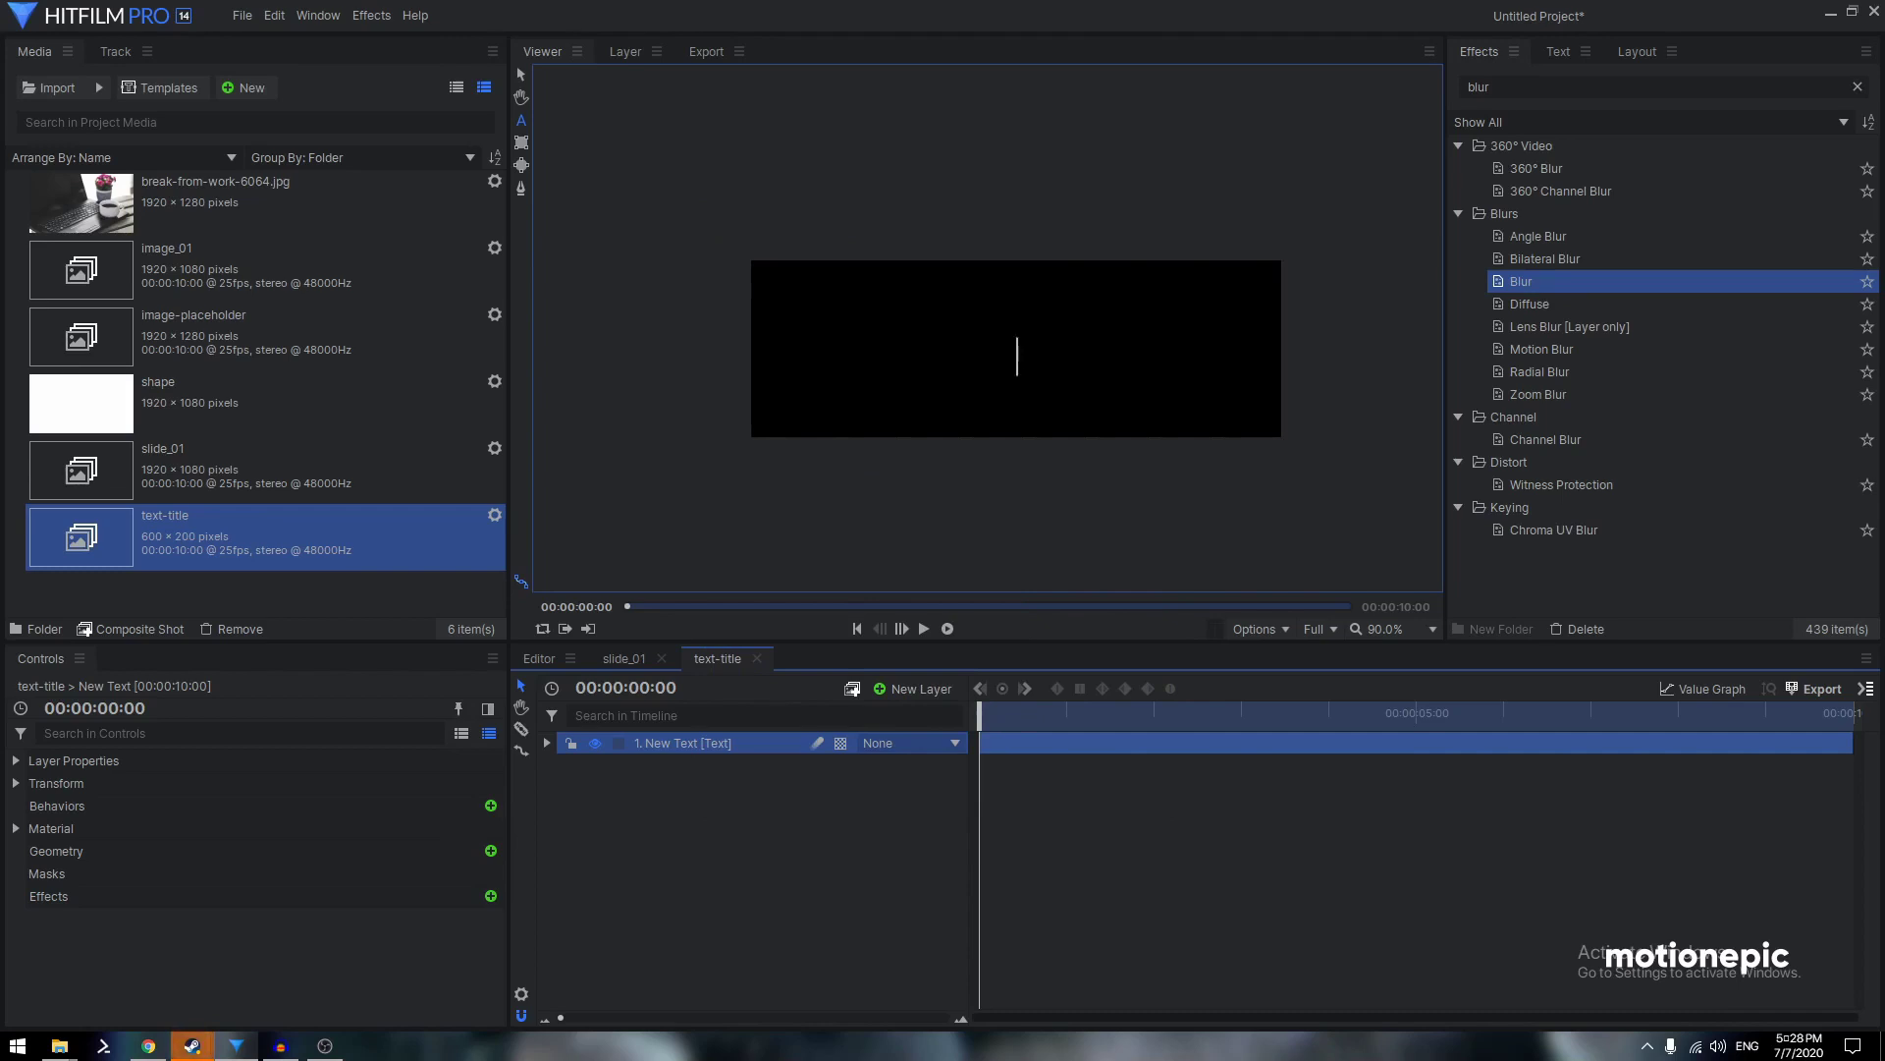
Enter MOTIONEPIC as the title text and format it in Gilroy ExtraBold at size 96
type("MOTIONE")
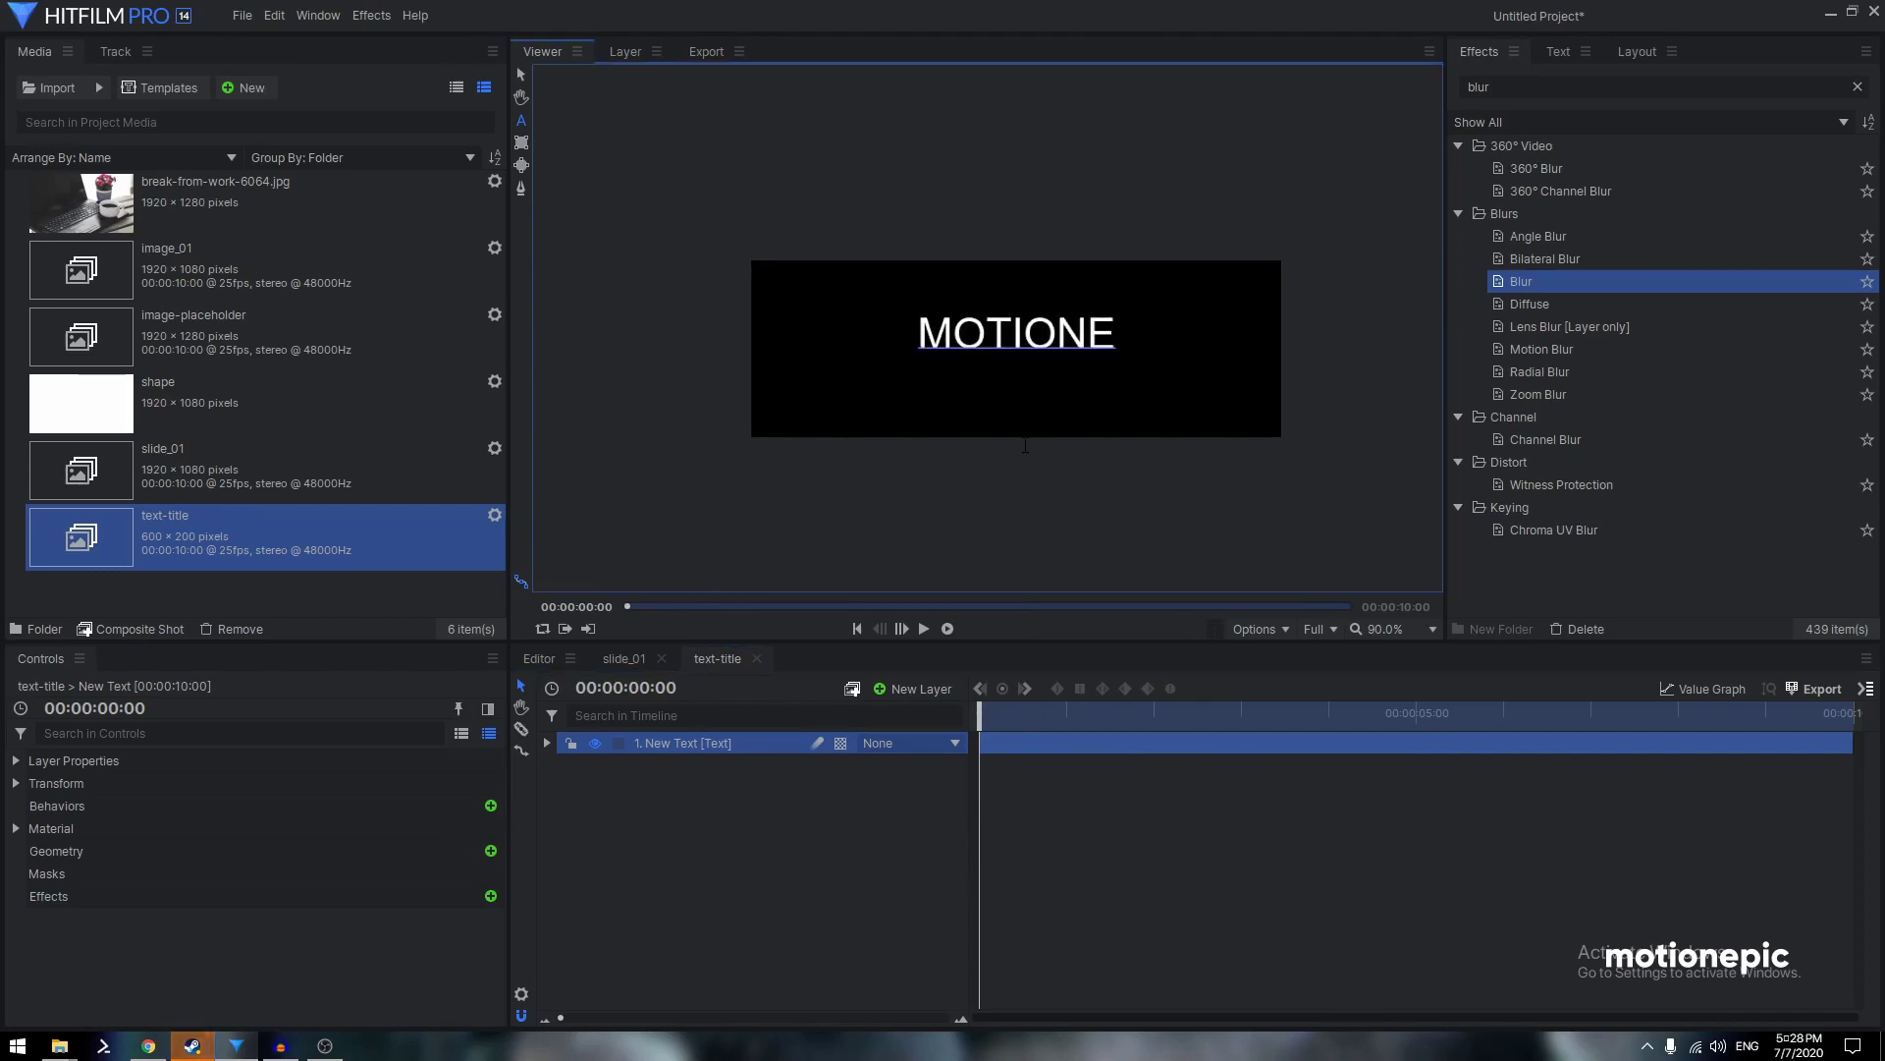
type("PIC")
key("ctrl+a")
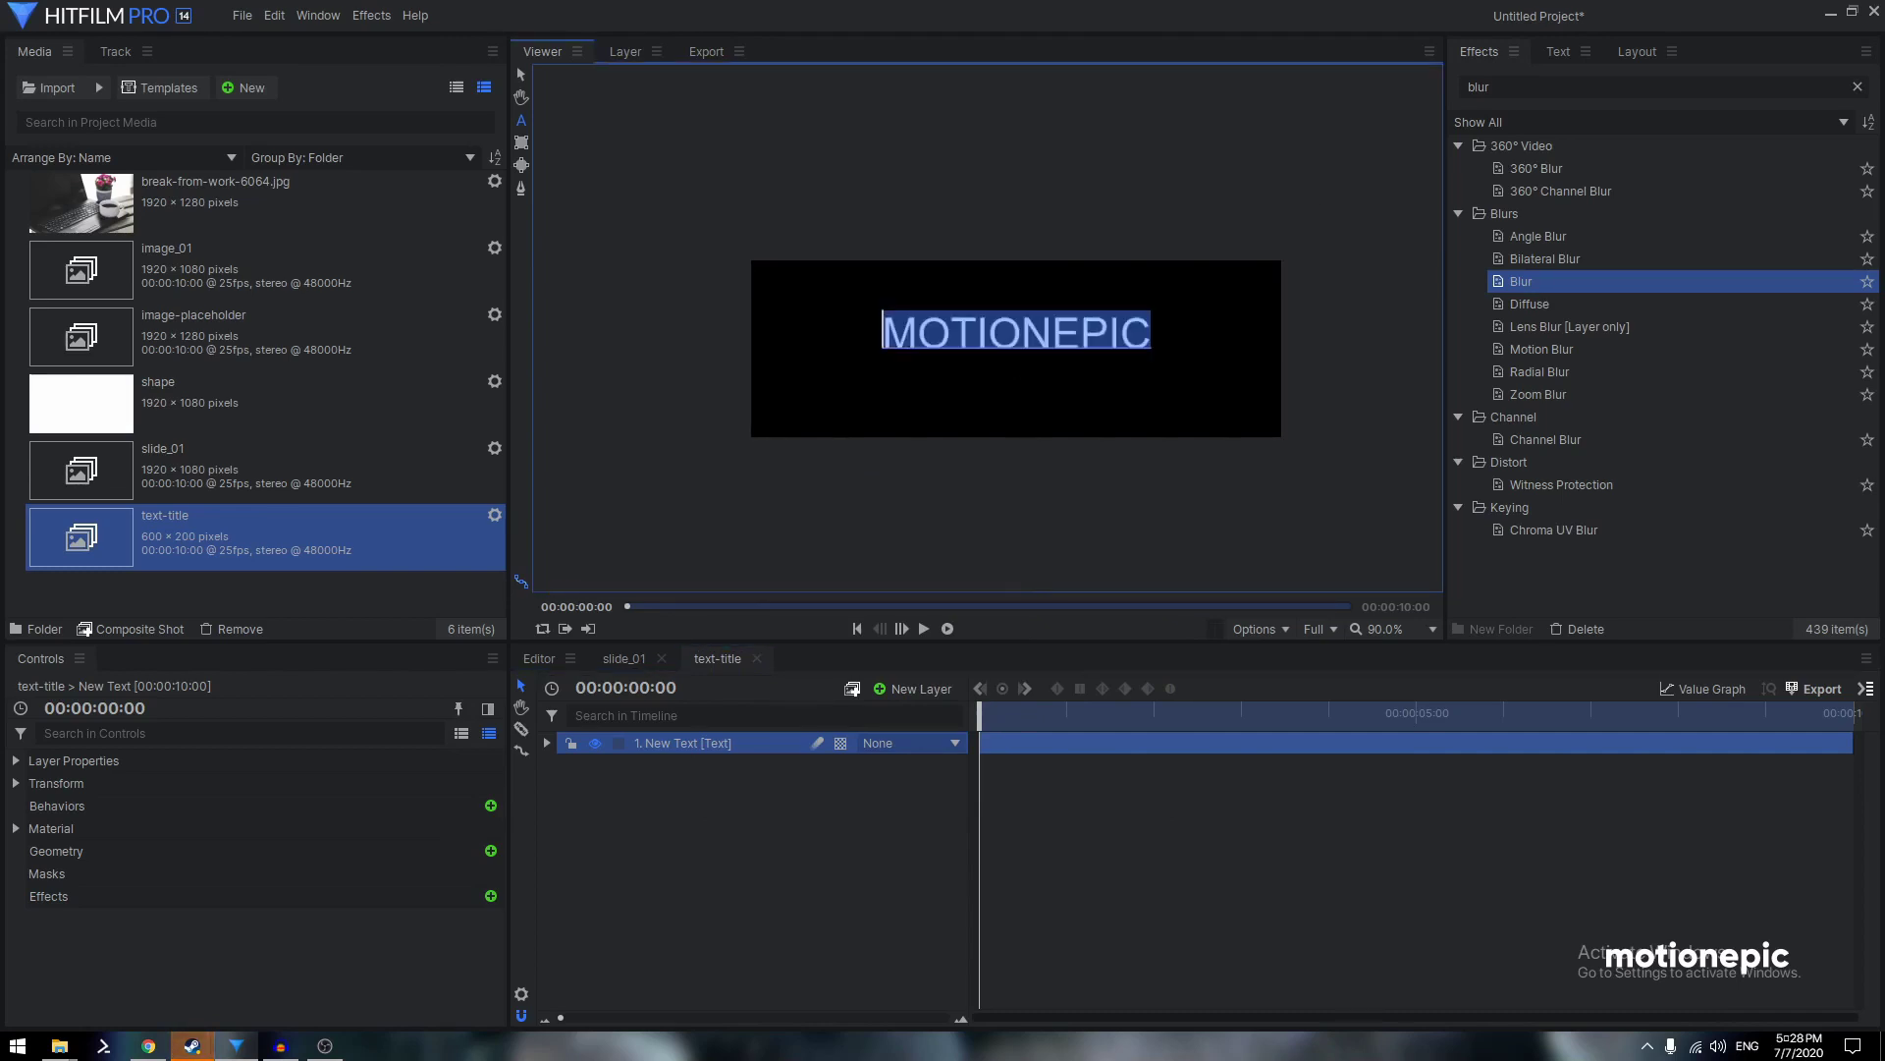
left_click(1564, 57)
left_click(1532, 136)
scroll(1532, 139, "down", 15)
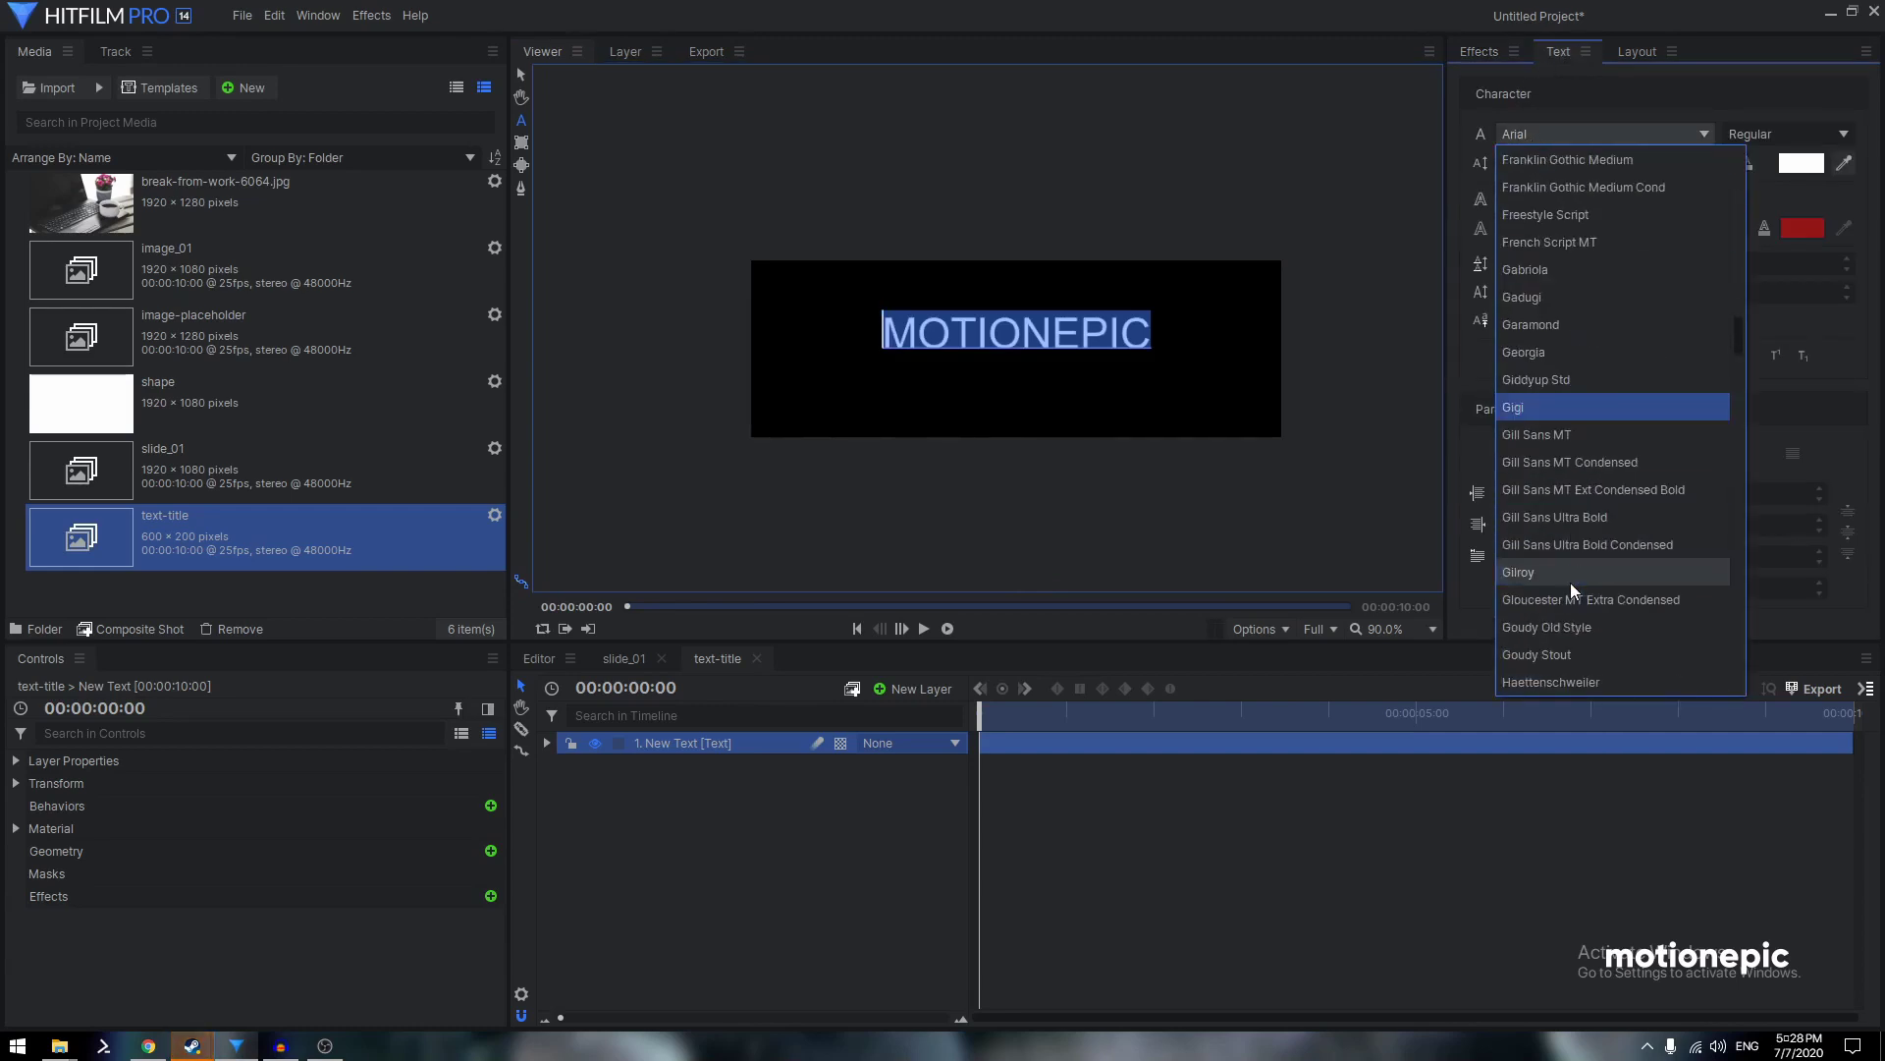
left_click(1570, 572)
mouse_move(1572, 163)
left_mouse_down()
mouse_move(1649, 163)
mouse_move(1583, 163)
left_mouse_up()
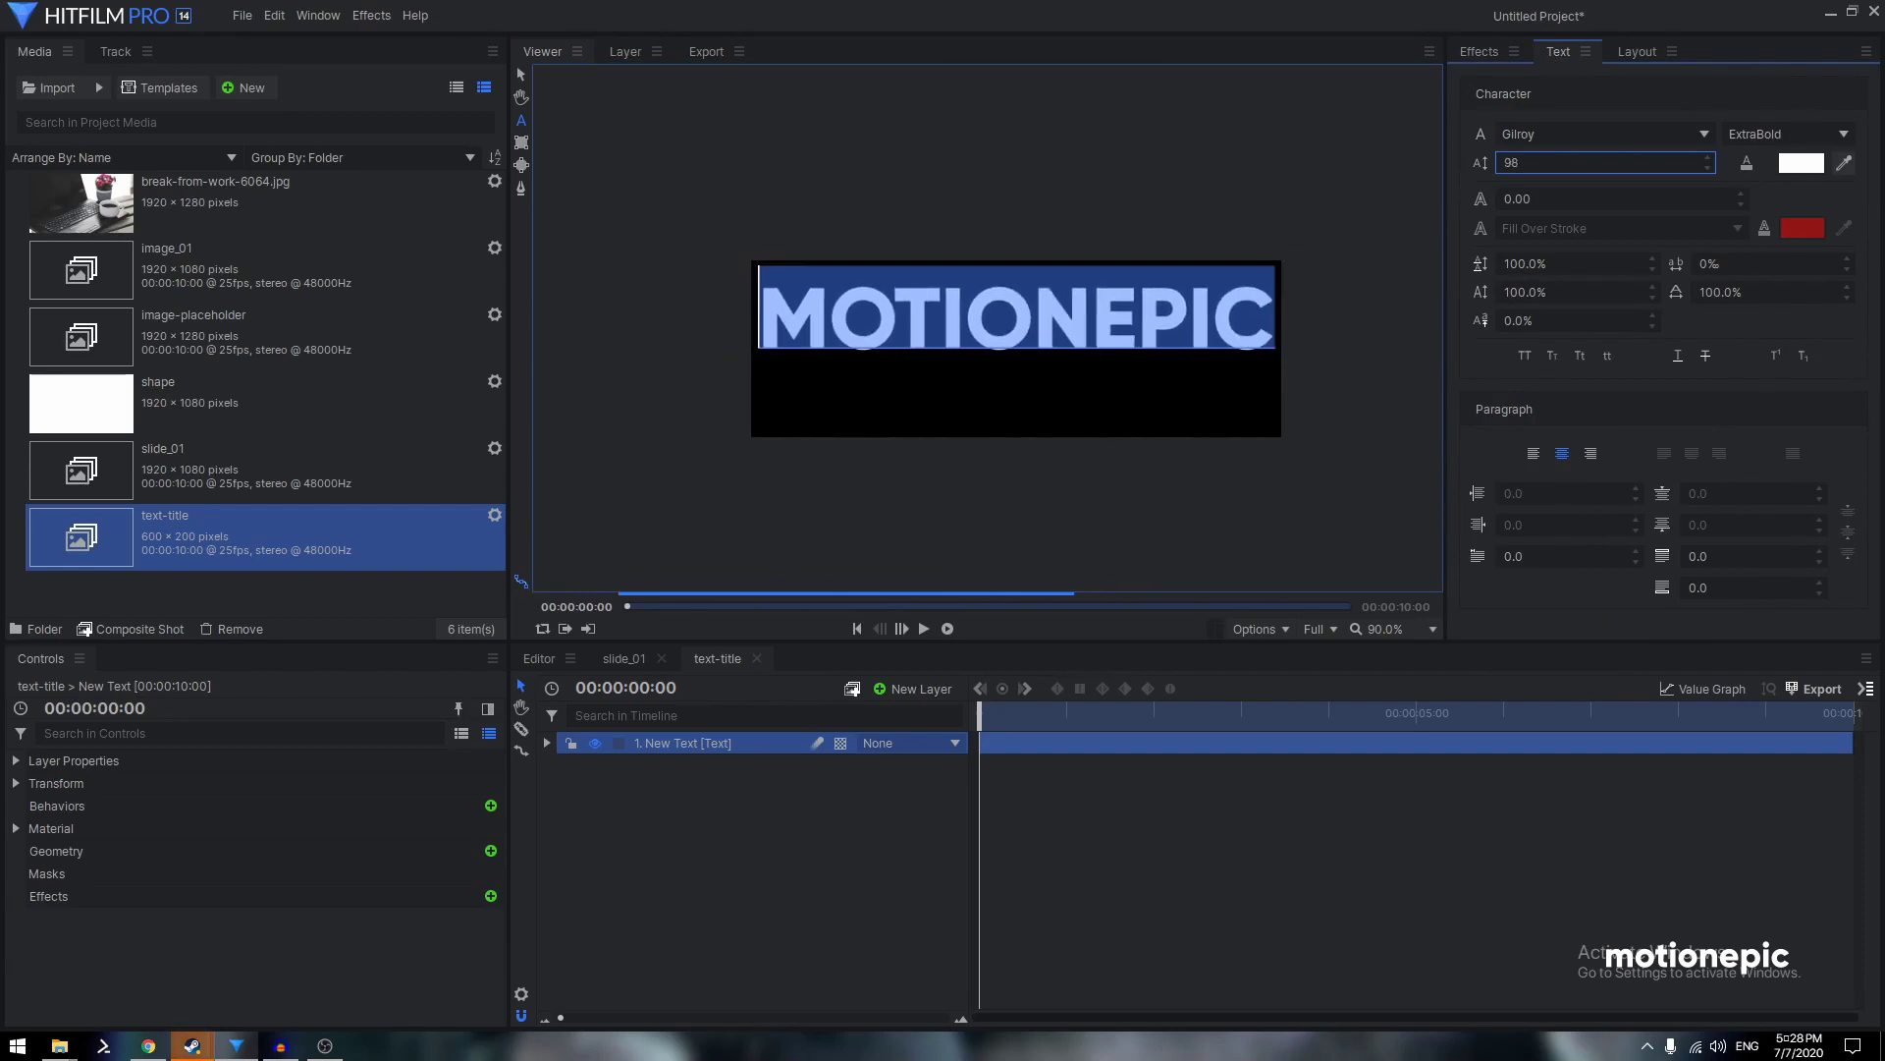
Center the MOTIONEPIC text vertically within the timeline frame and finish text editing
left_click(1635, 52)
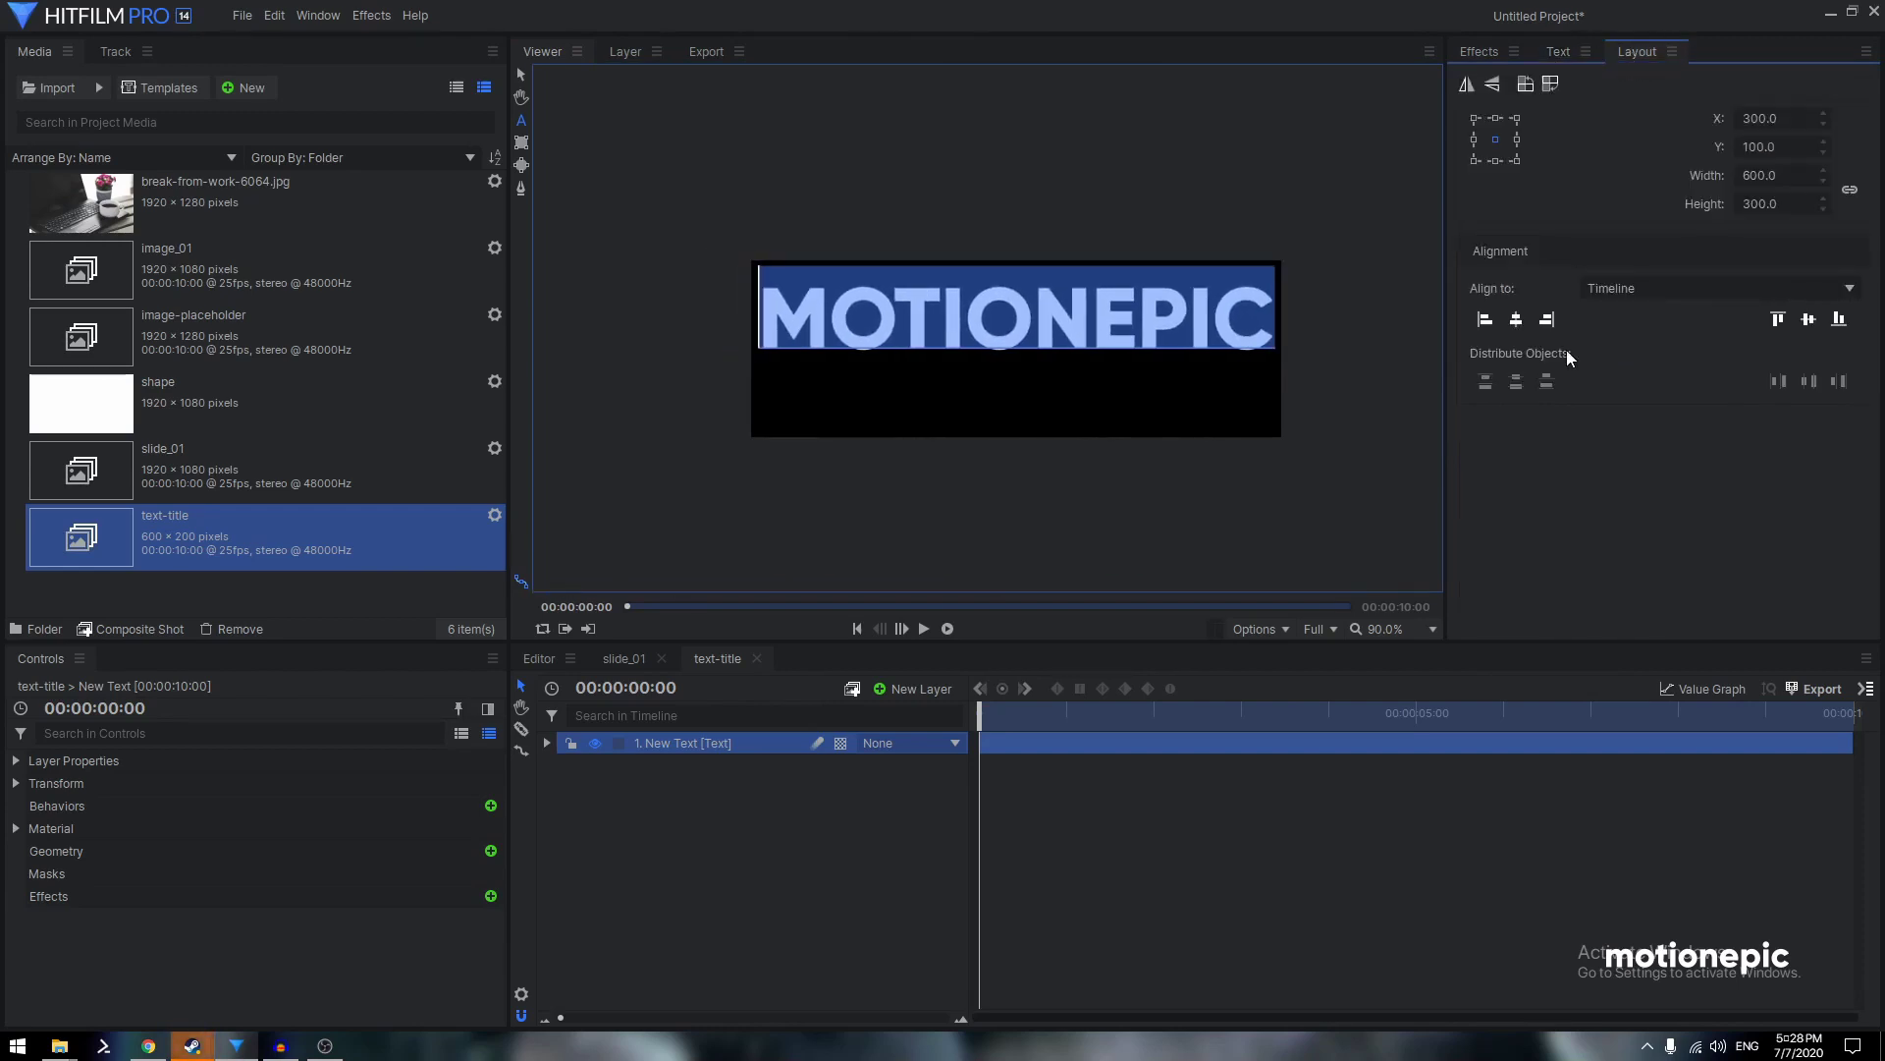
left_click(1811, 320)
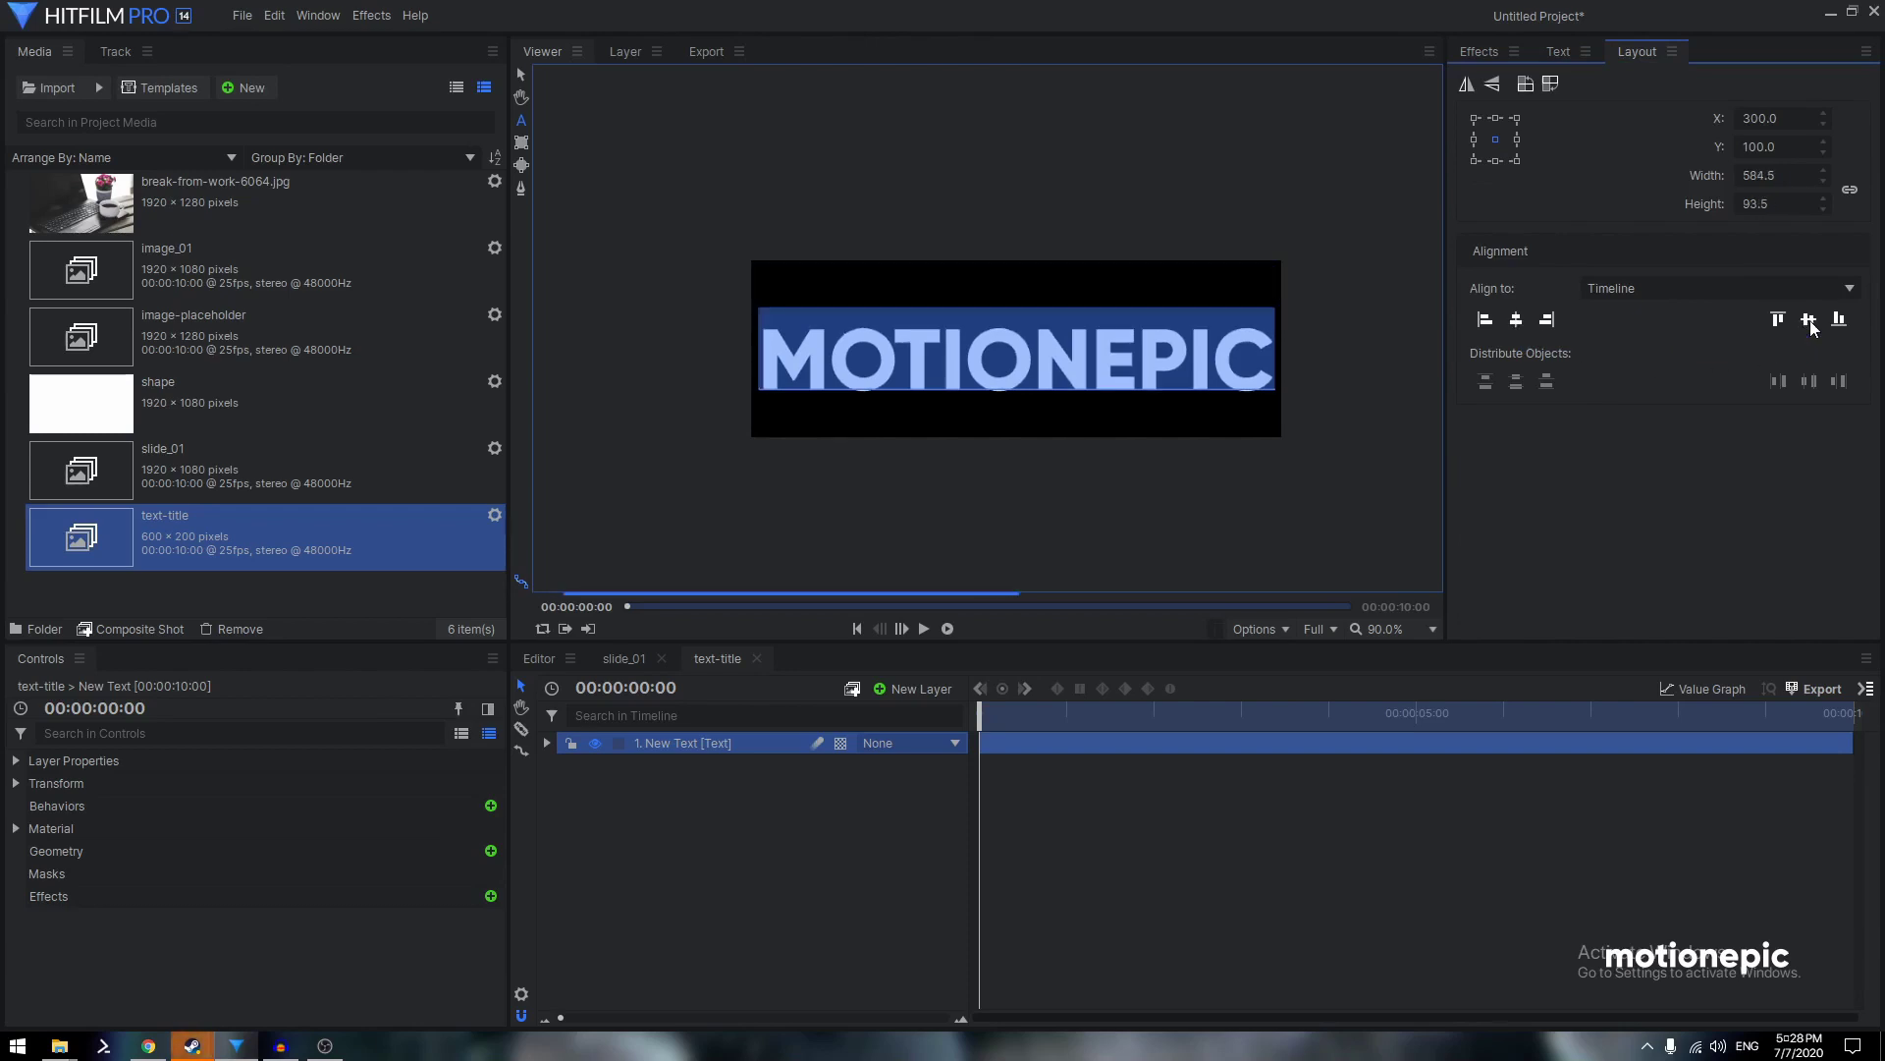
left_click(523, 74)
left_click(745, 803)
left_click(725, 743)
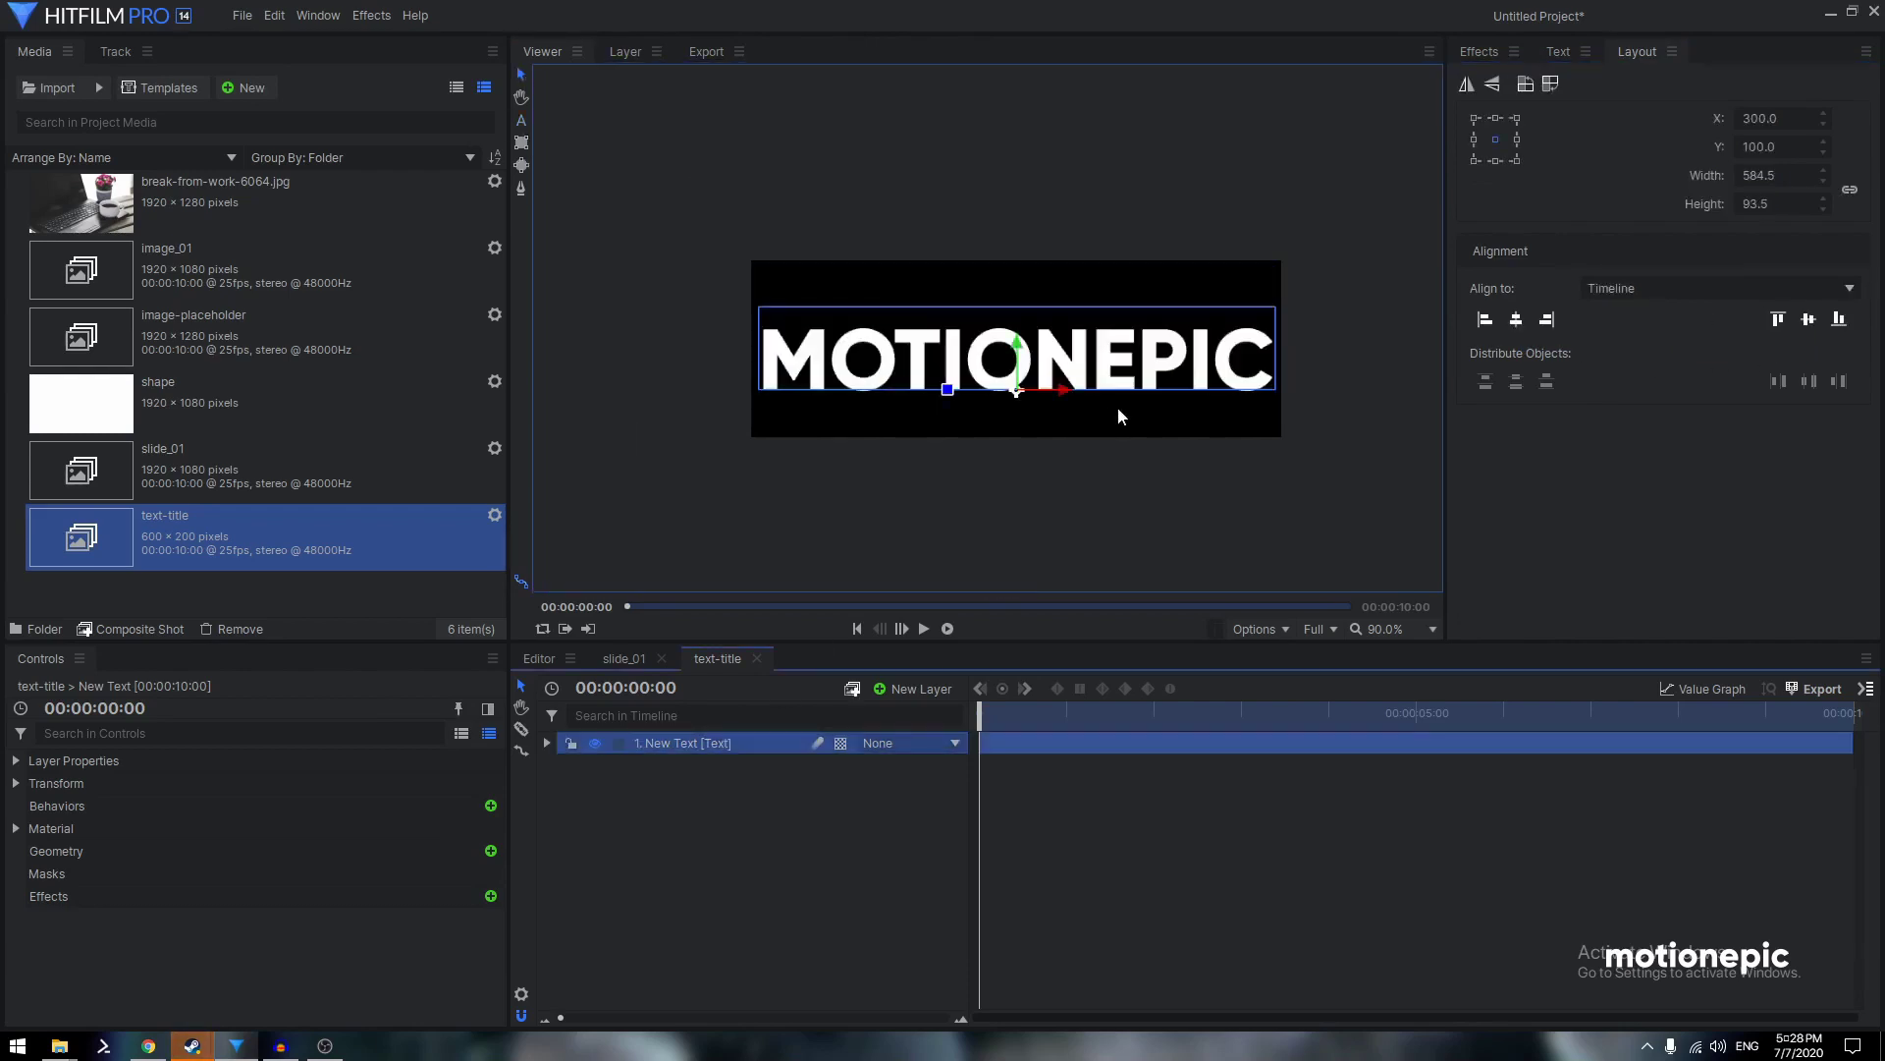
Add the text-title composite as the top layer of slide_01 and place it over the upper part of the blue background
left_click(1472, 51)
left_click(1496, 91)
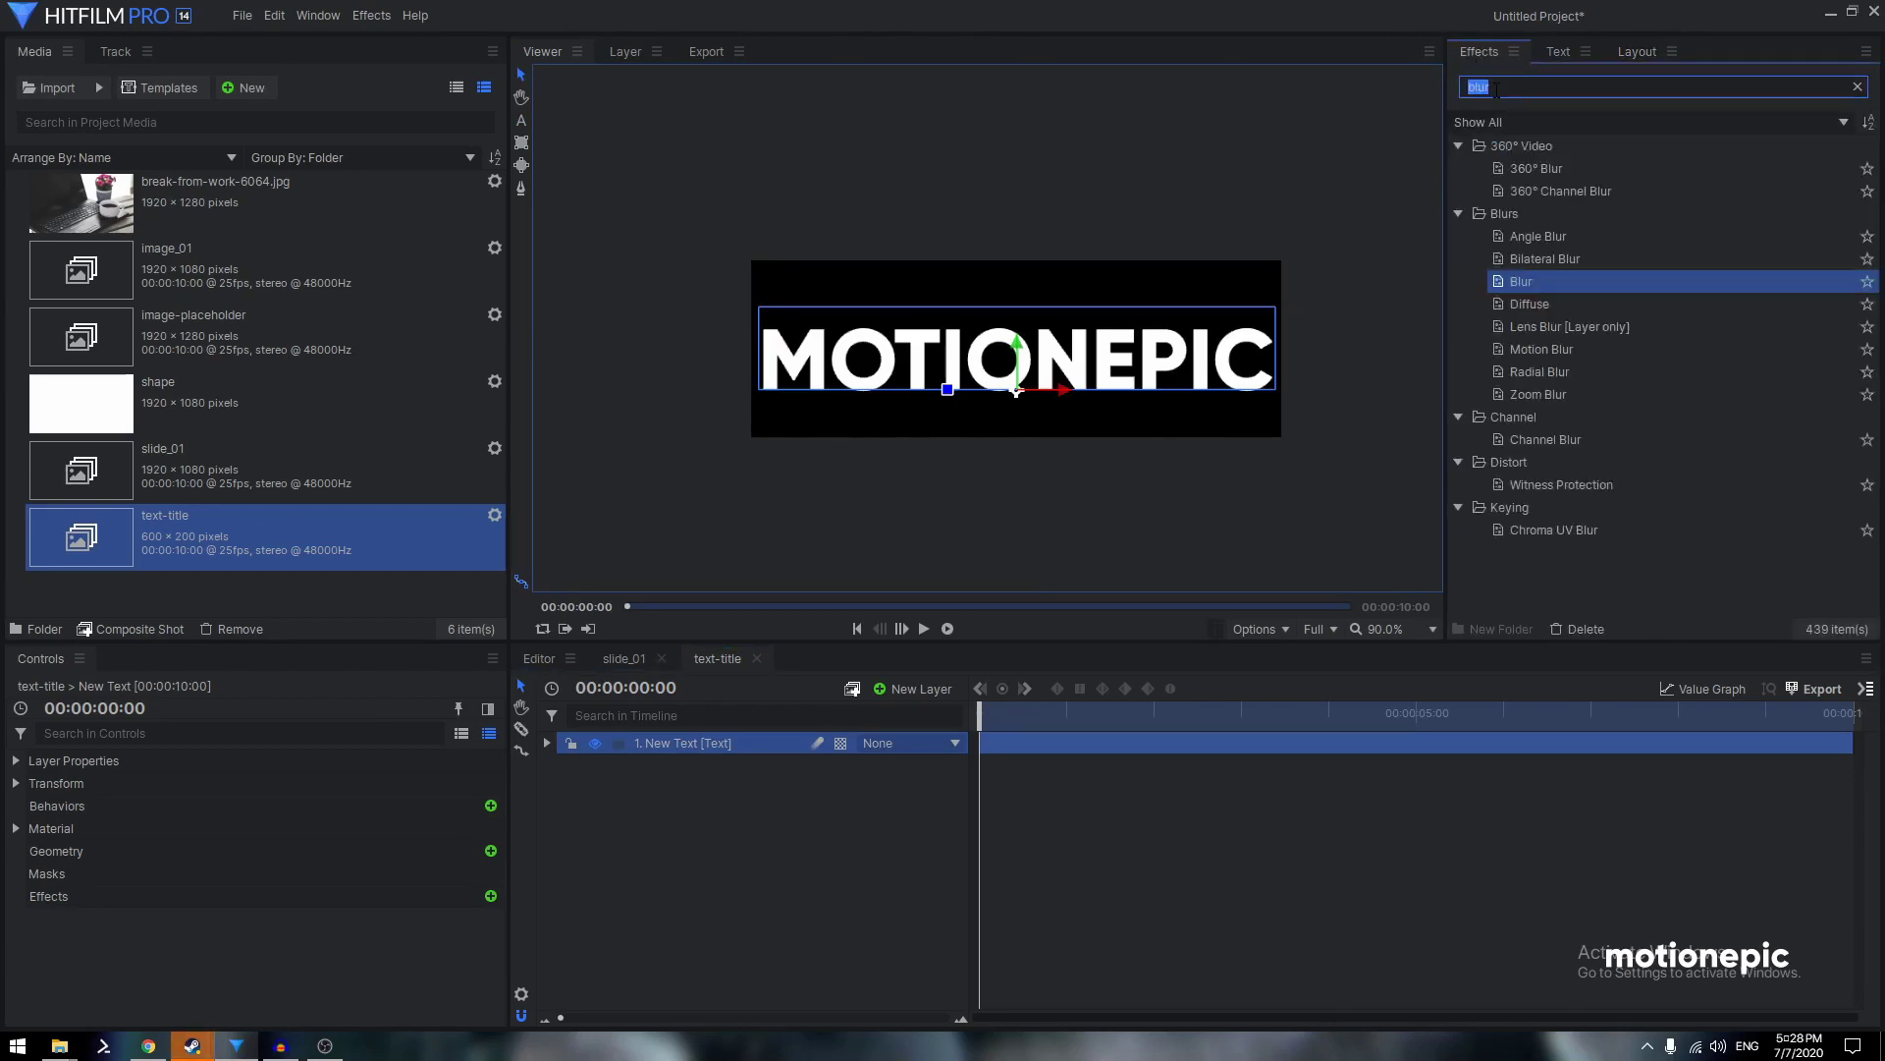
left_click(618, 833)
left_click(617, 656)
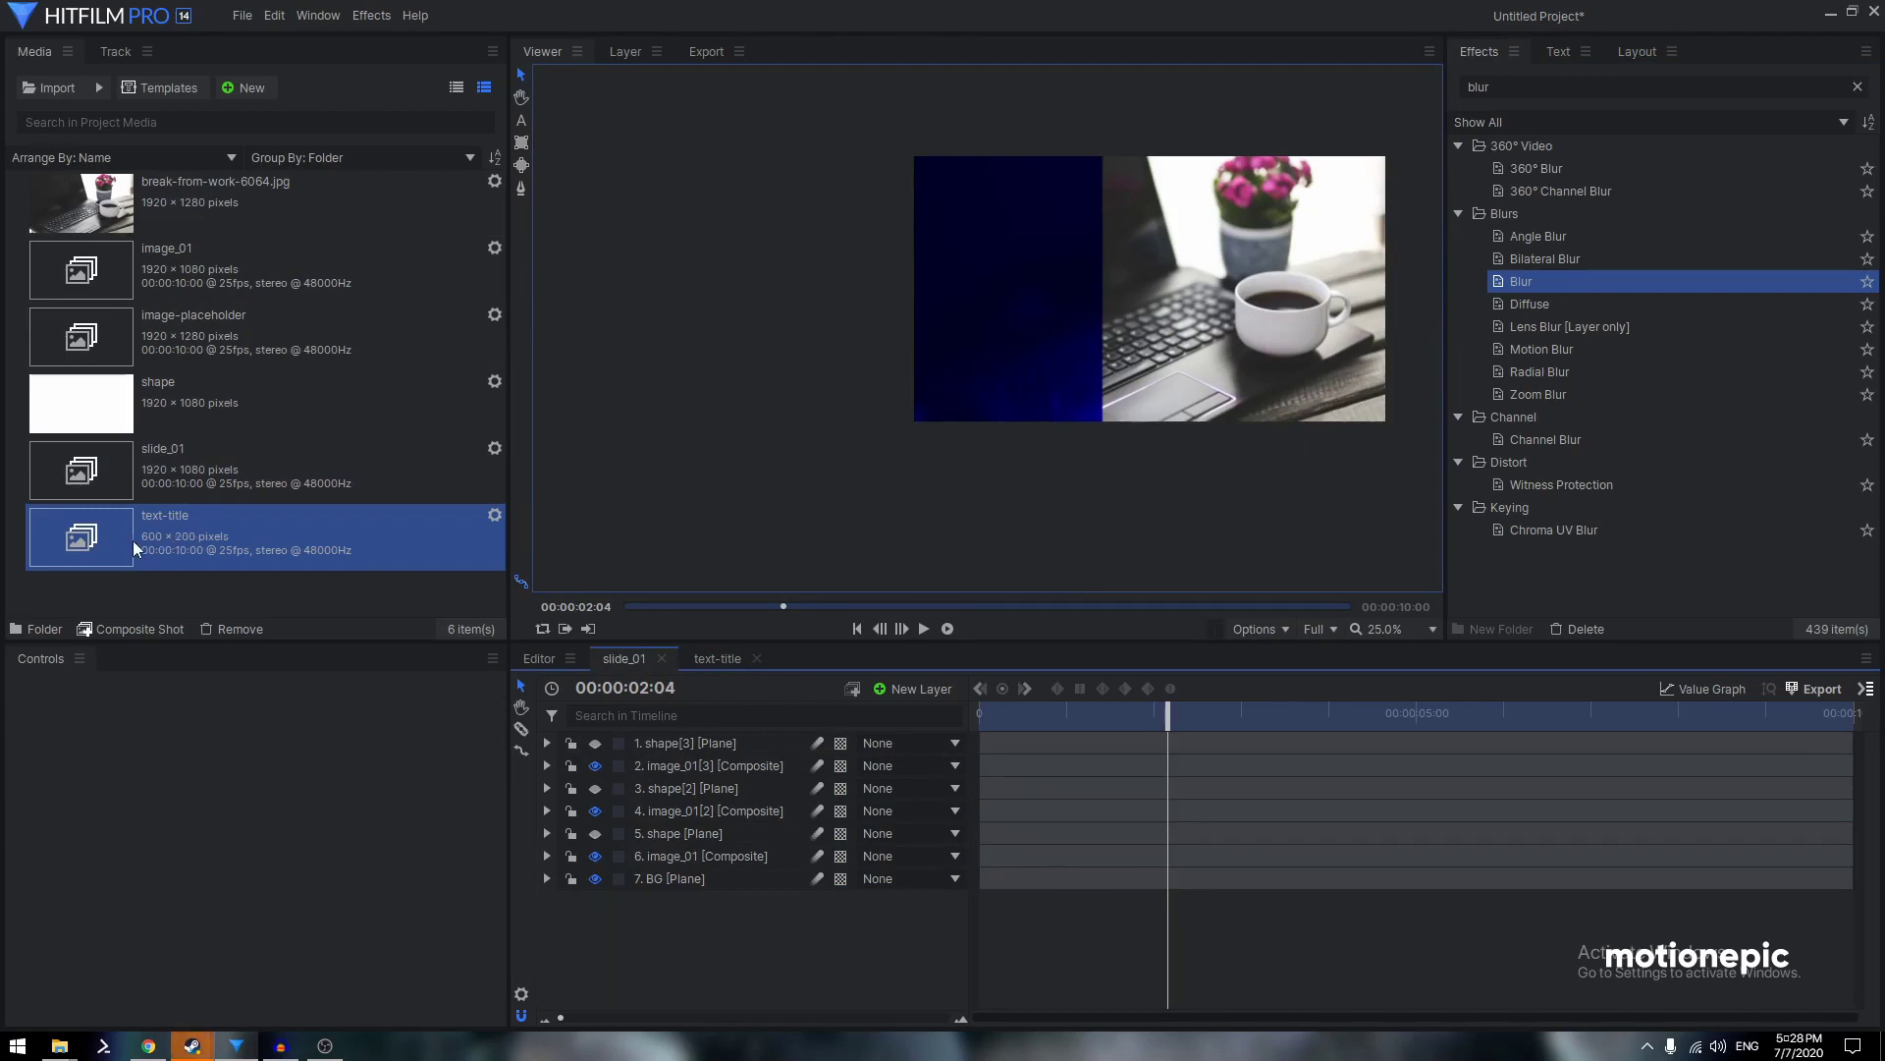
left_click_drag(181, 538, 694, 736)
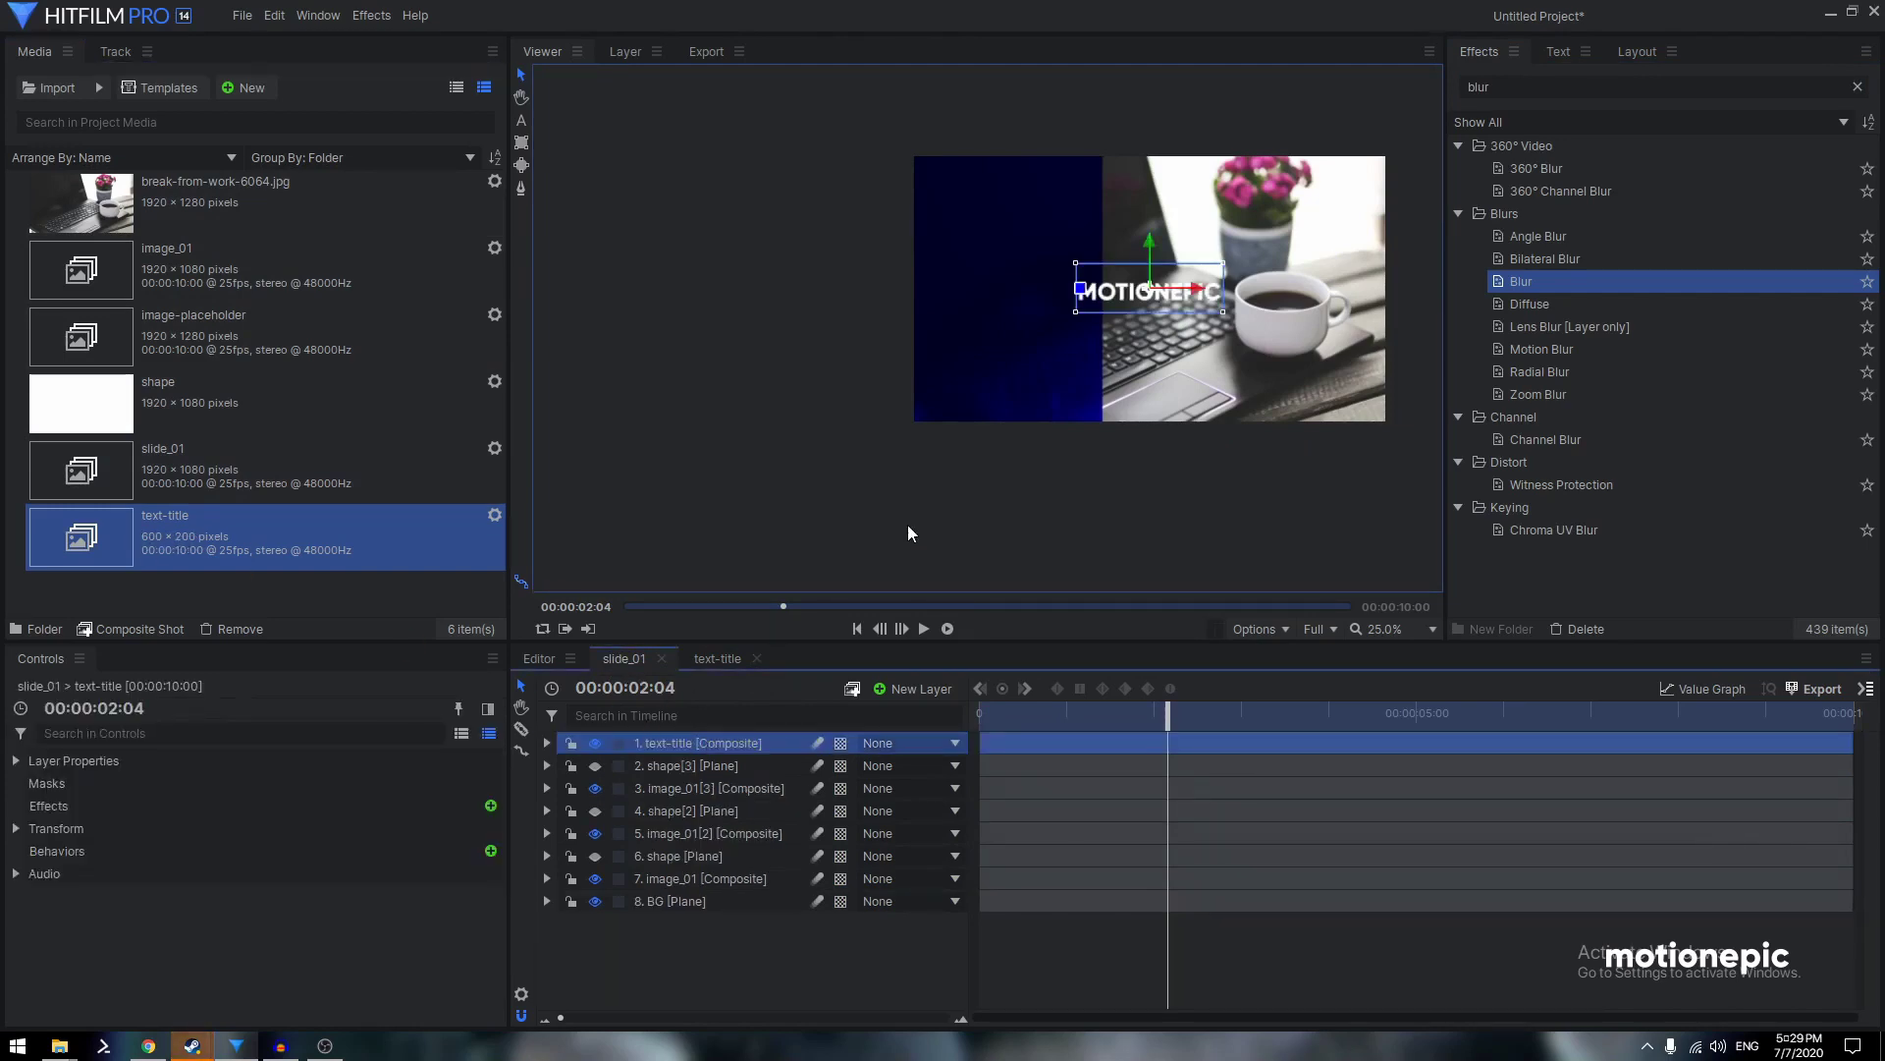
left_click_drag(1174, 303, 1003, 150)
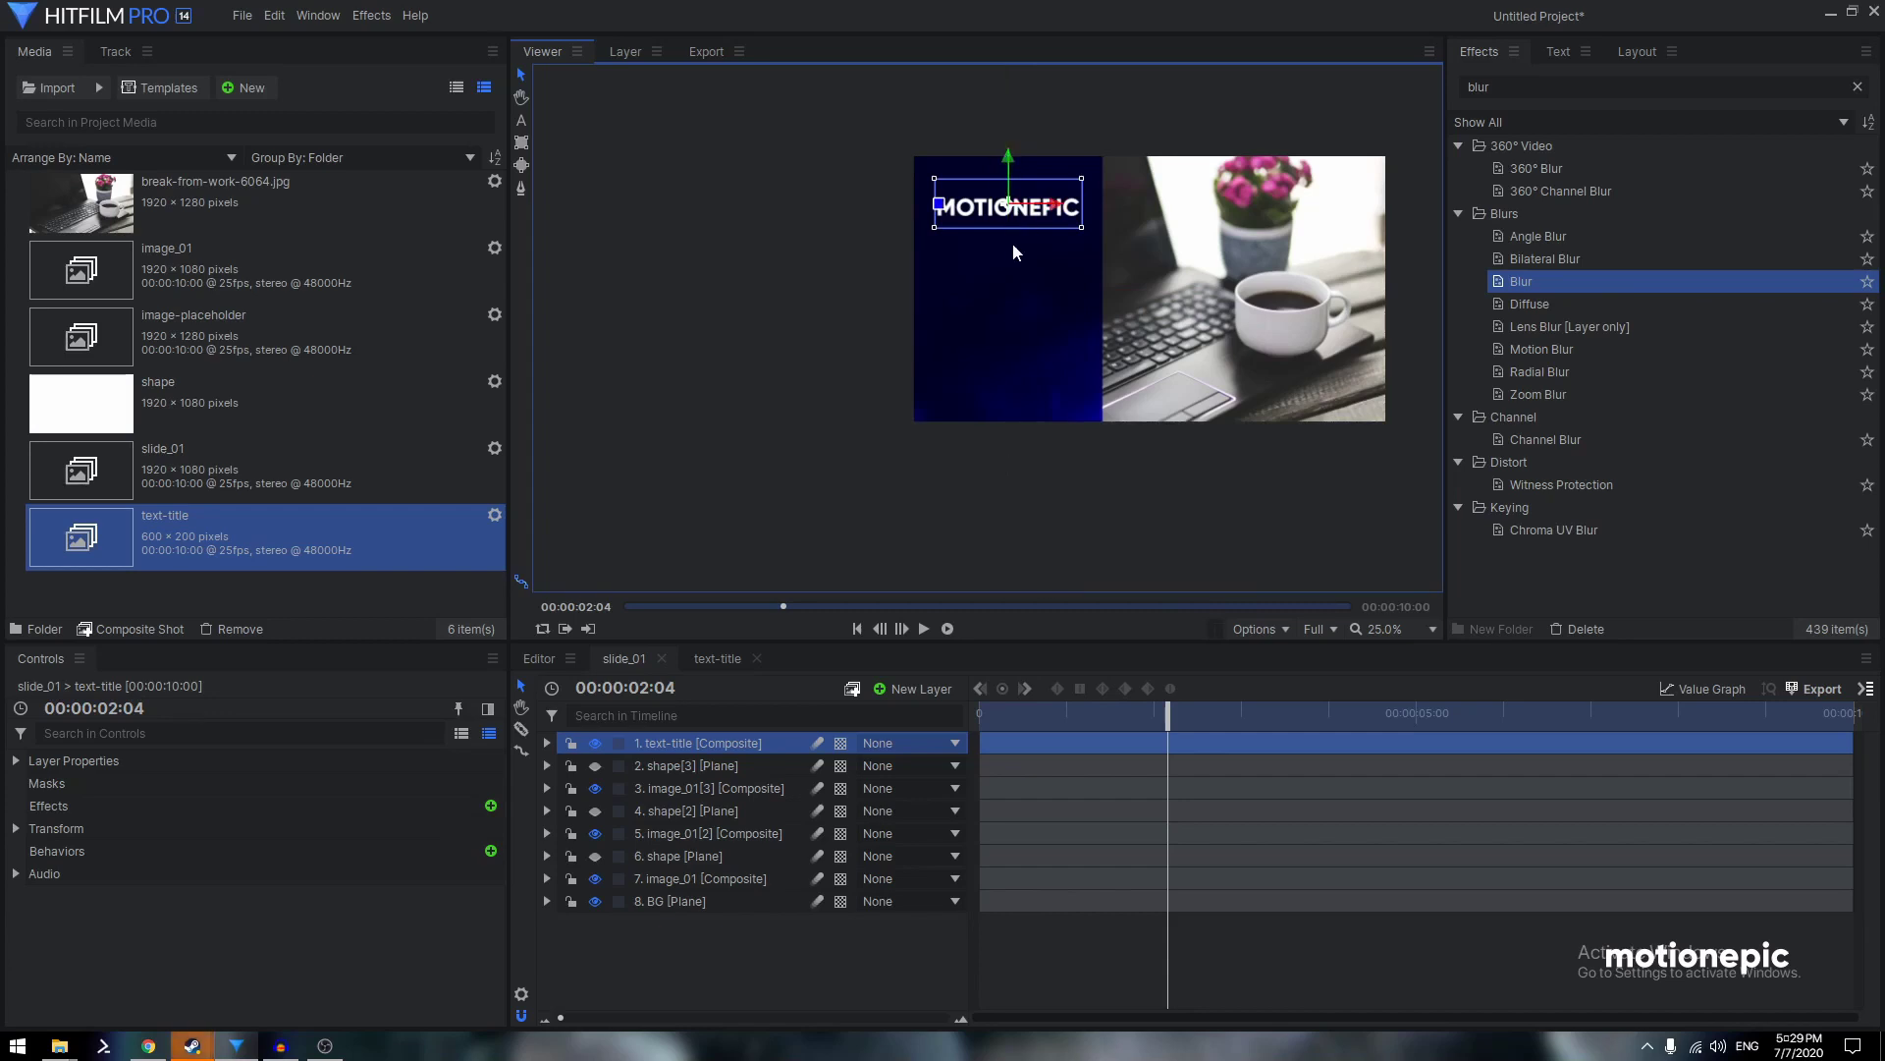
Mark the Color Gradient effect as a favorite and apply it to the text-title layer
scroll(1017, 214, "up", 3)
scroll(1021, 235, "up", 1)
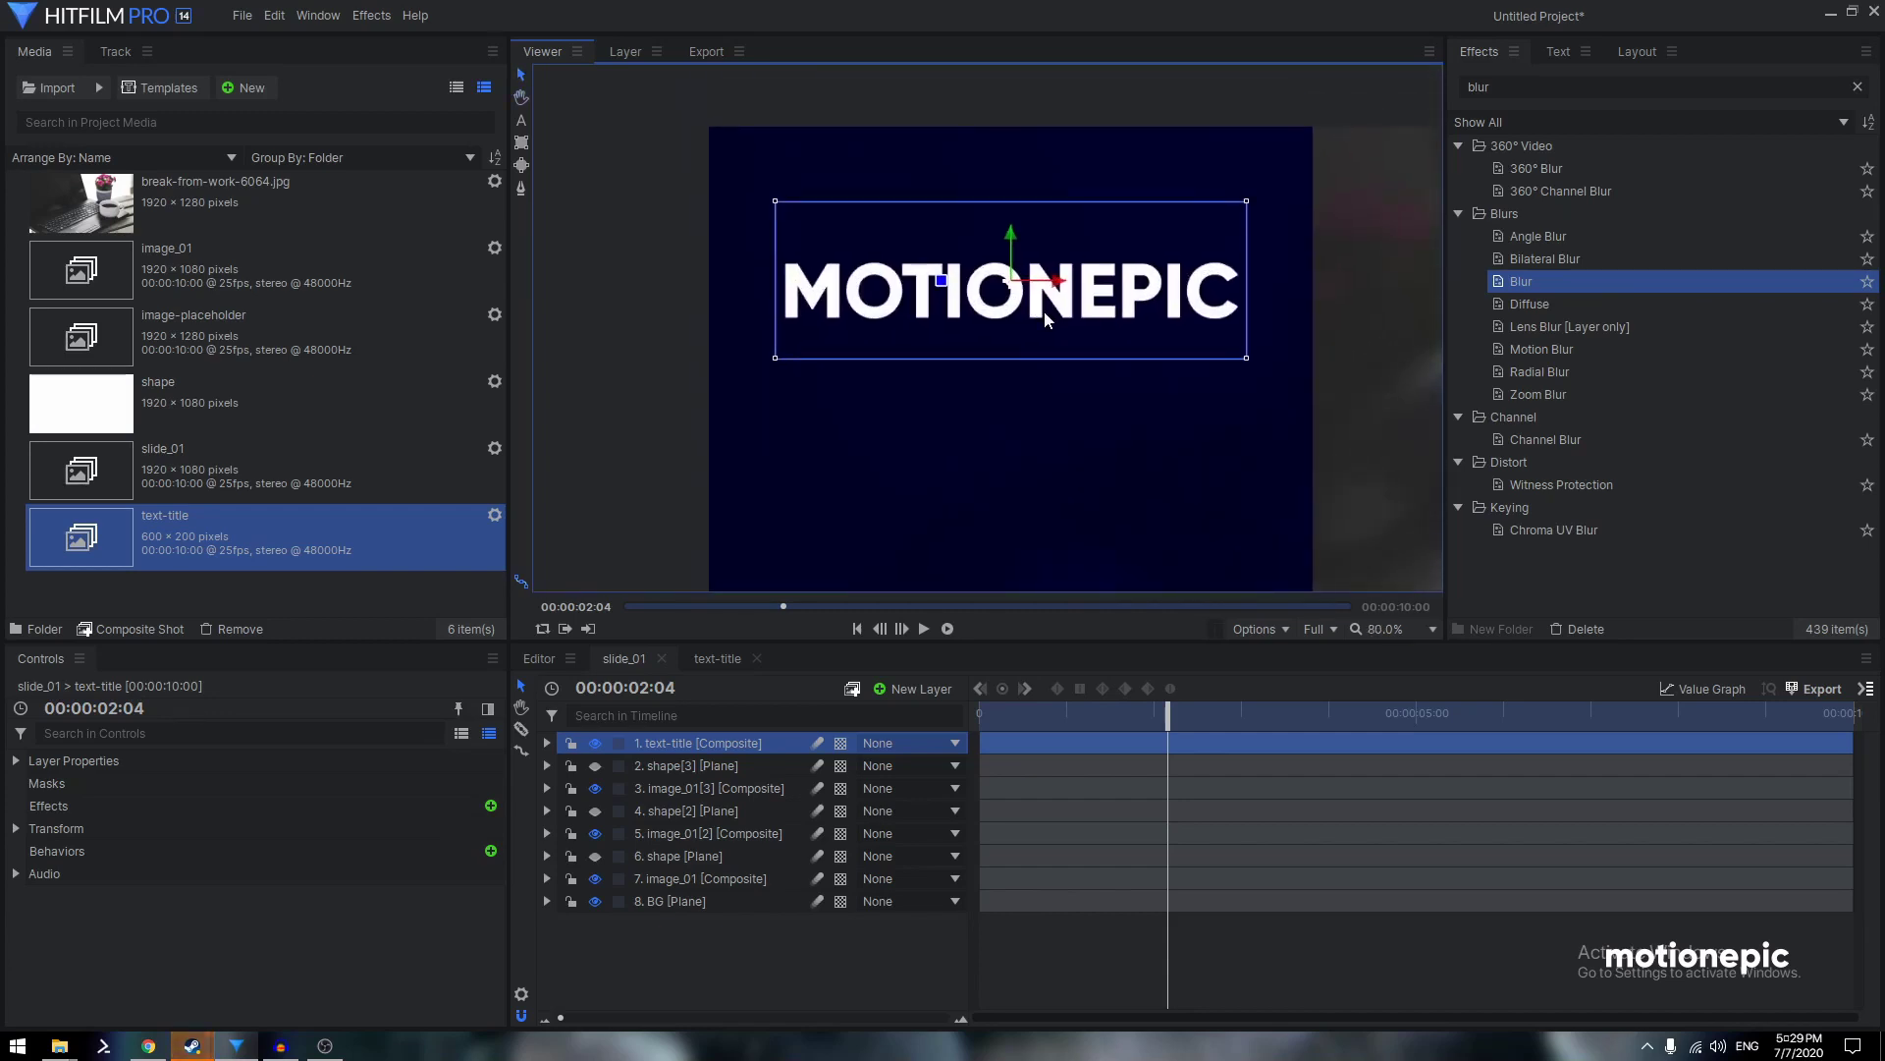
double_click(1494, 88)
type("grad")
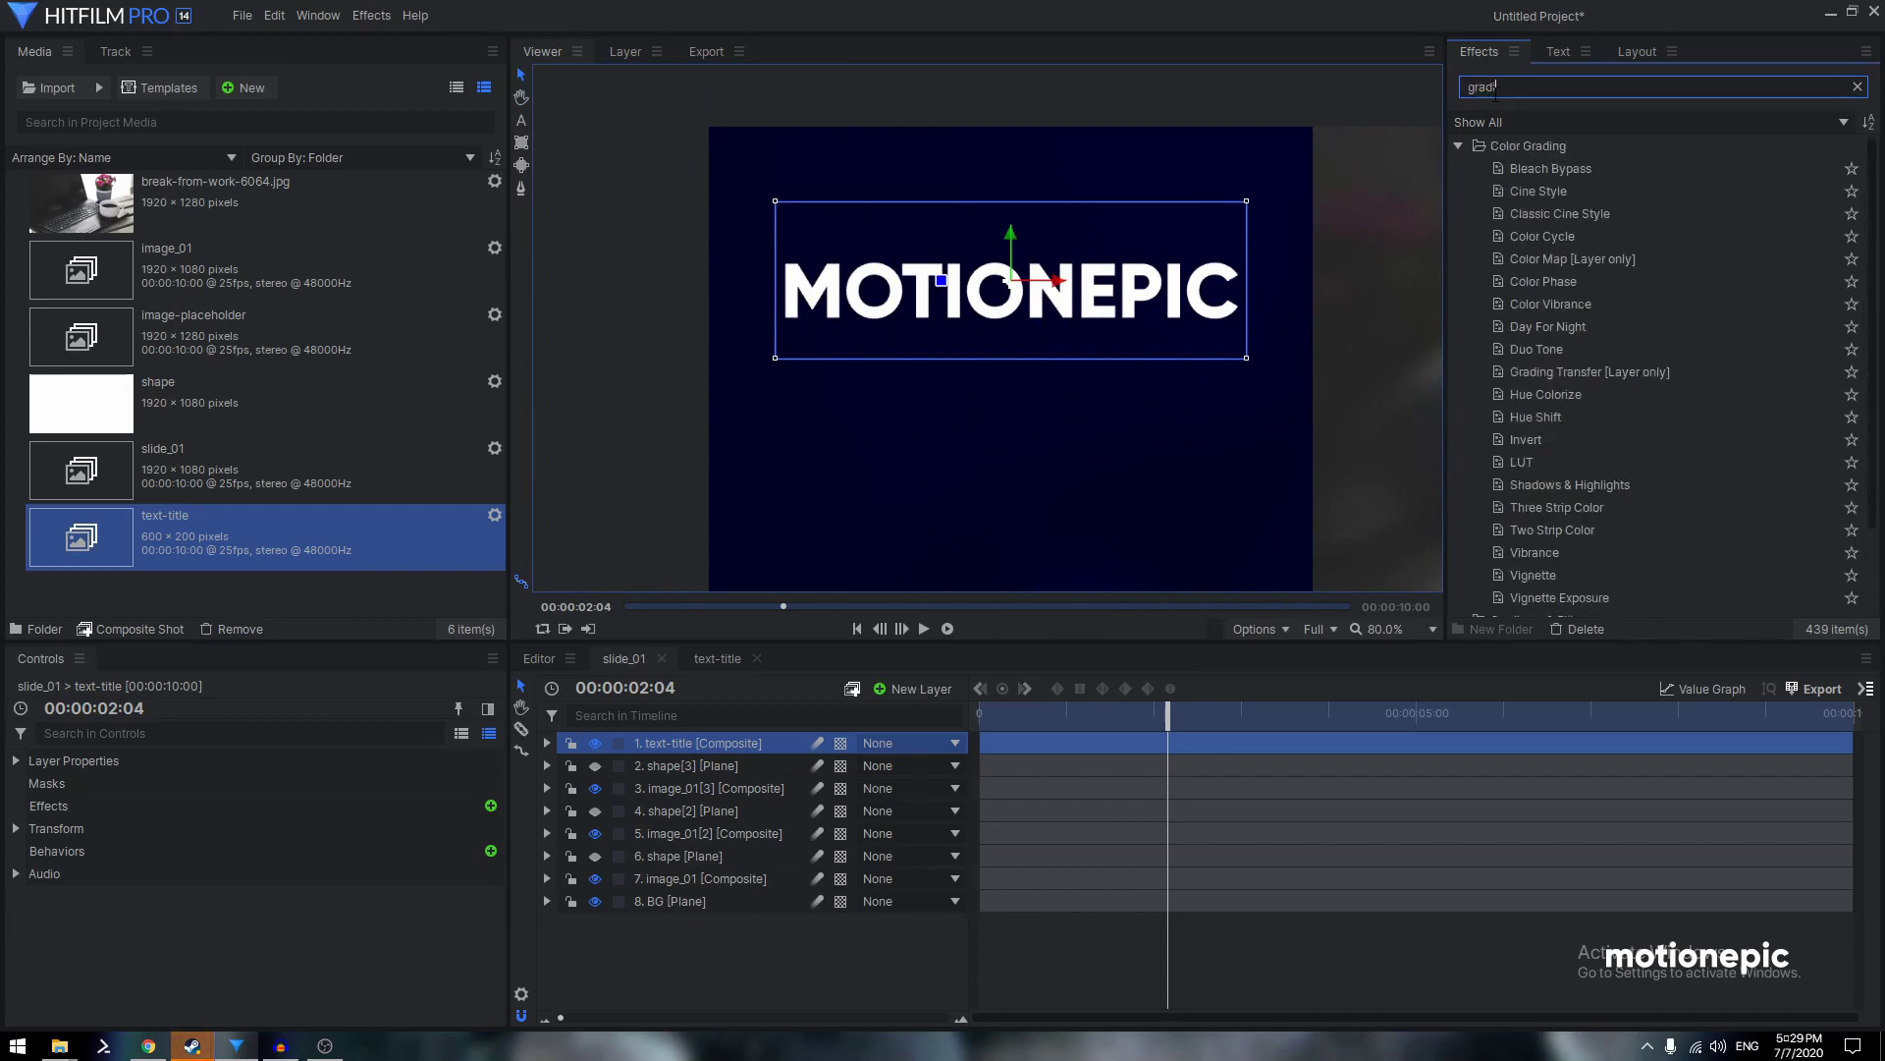
type("ie")
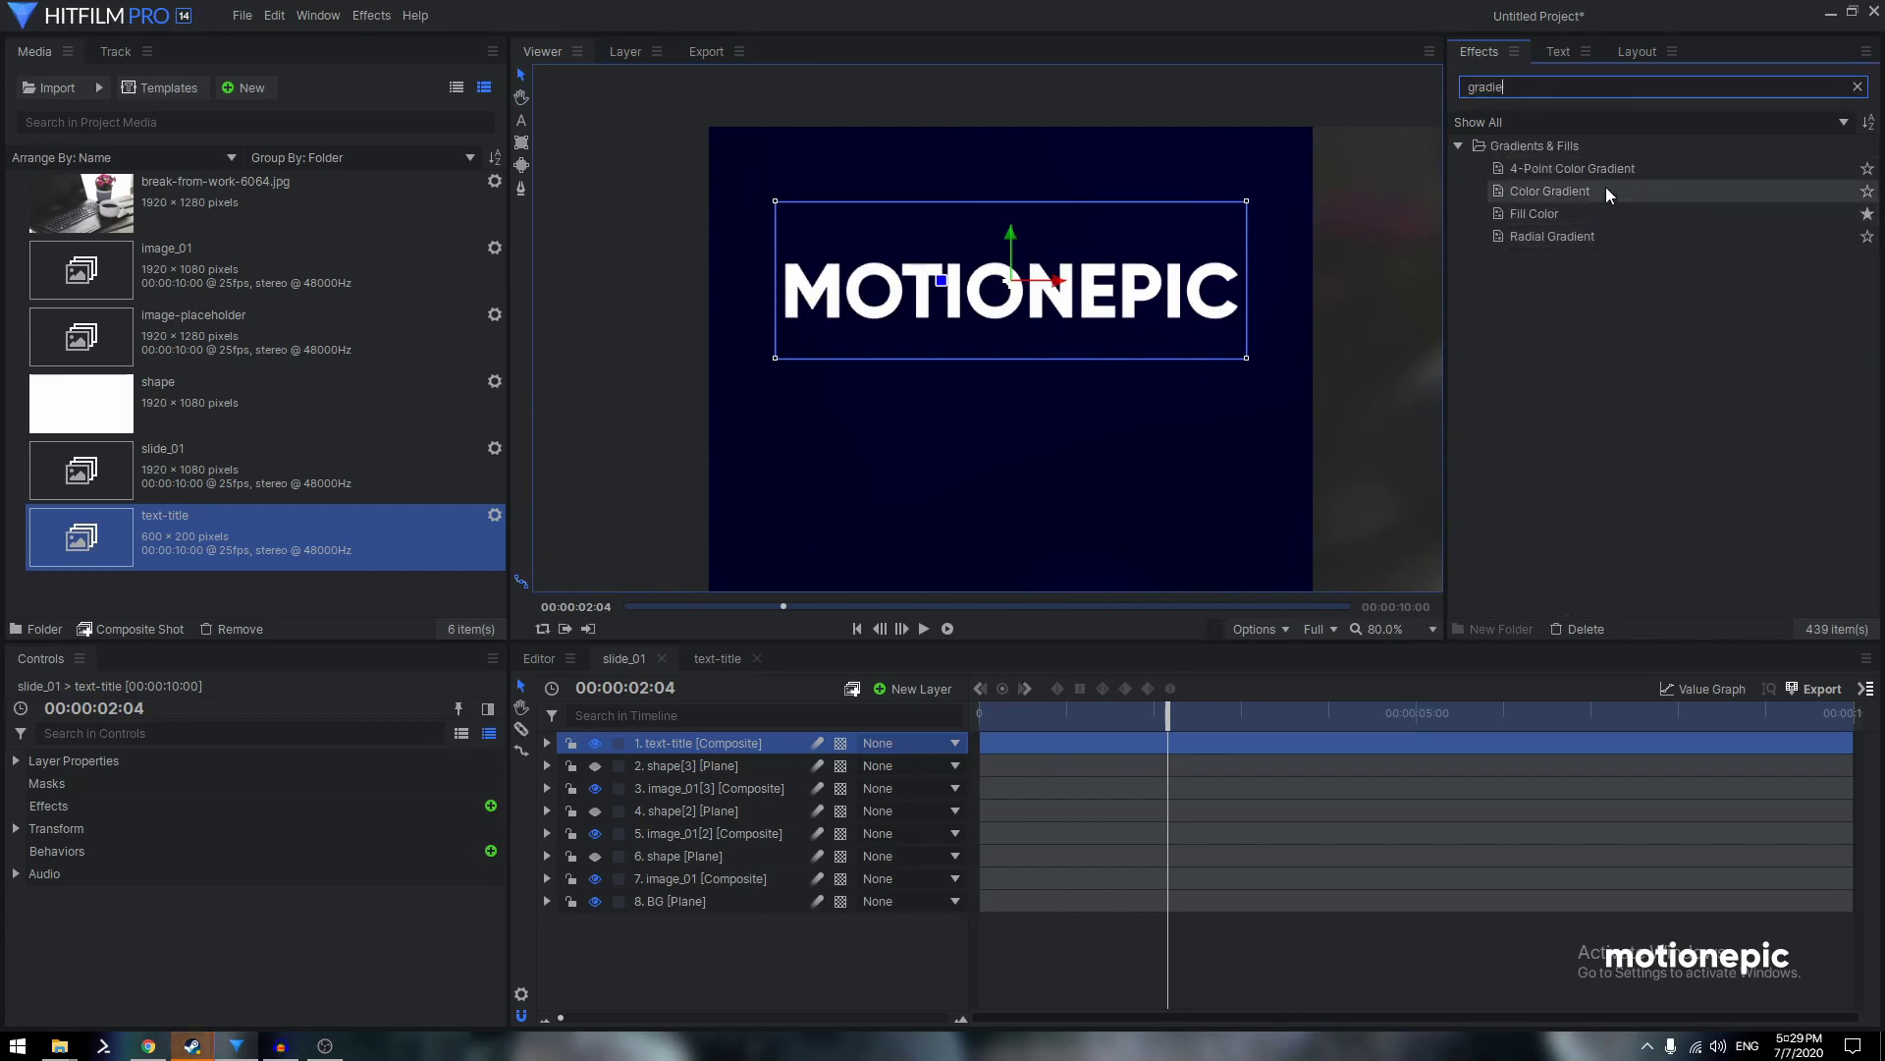
left_click(1869, 192)
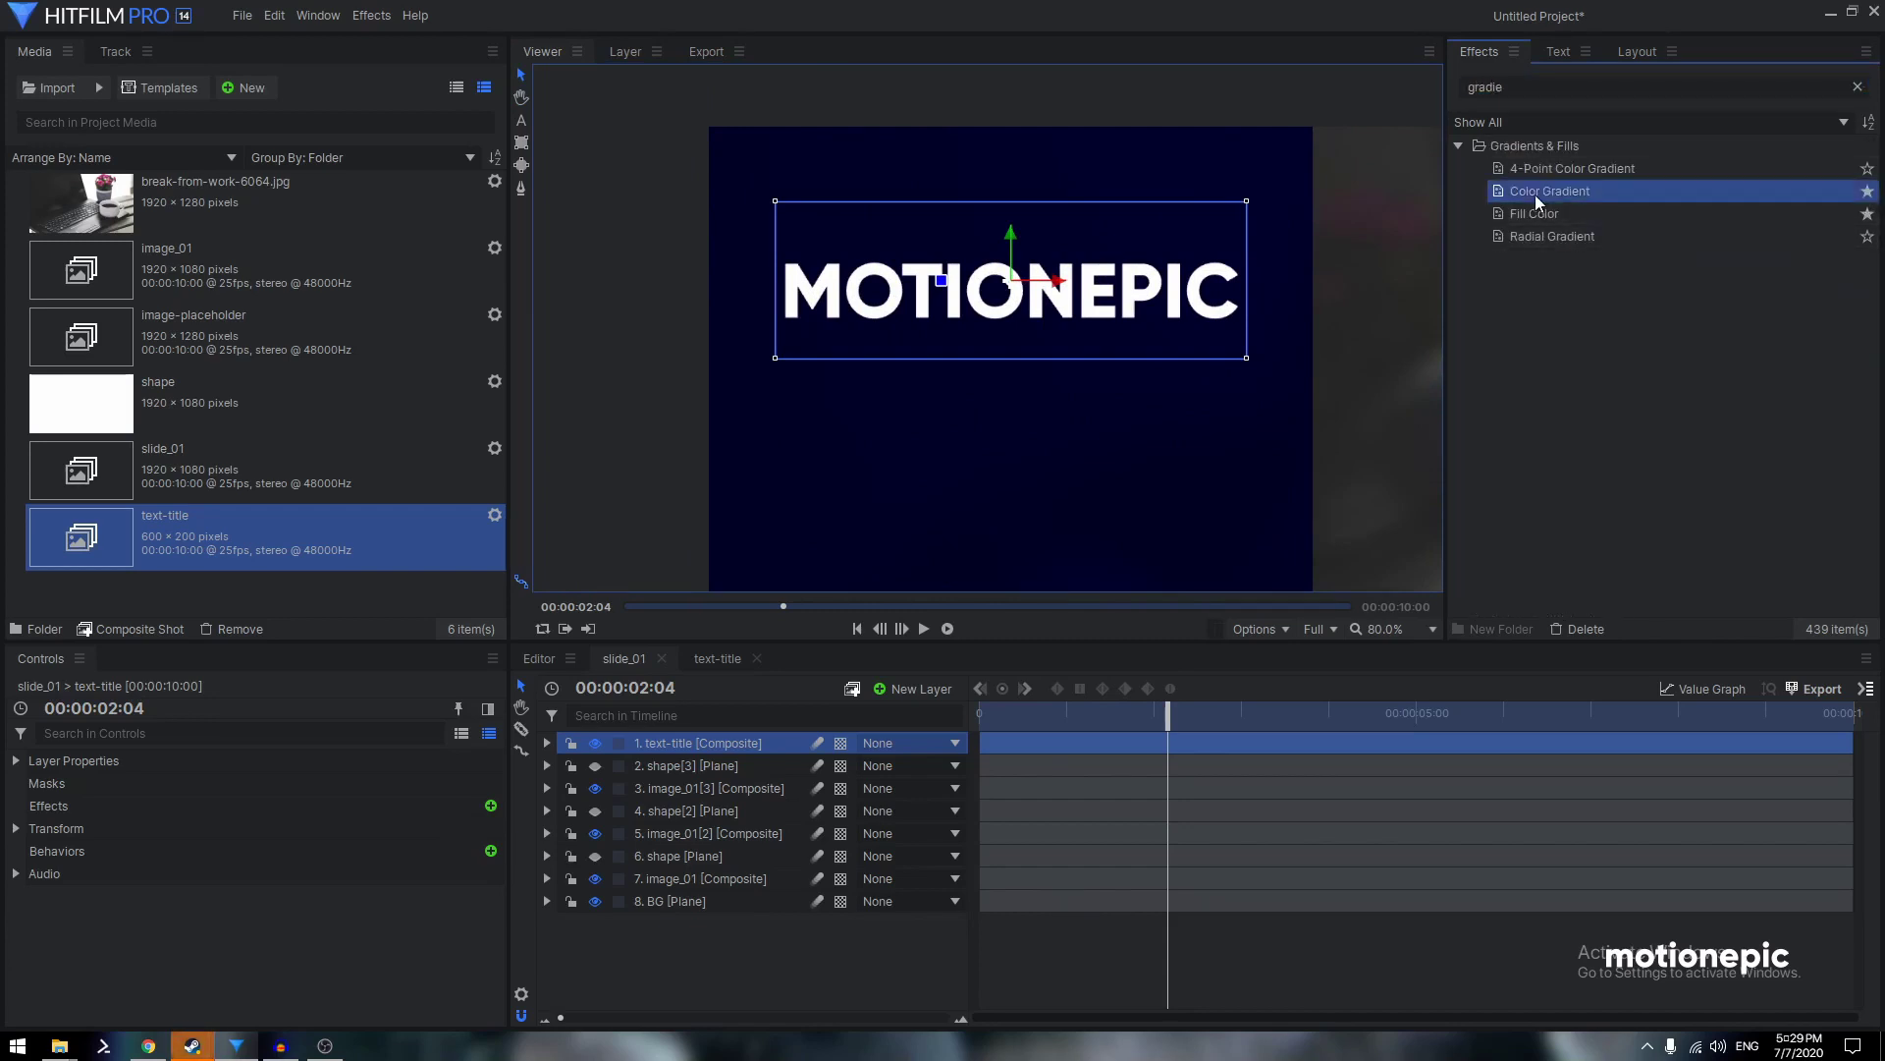
left_click_drag(1535, 195, 886, 411)
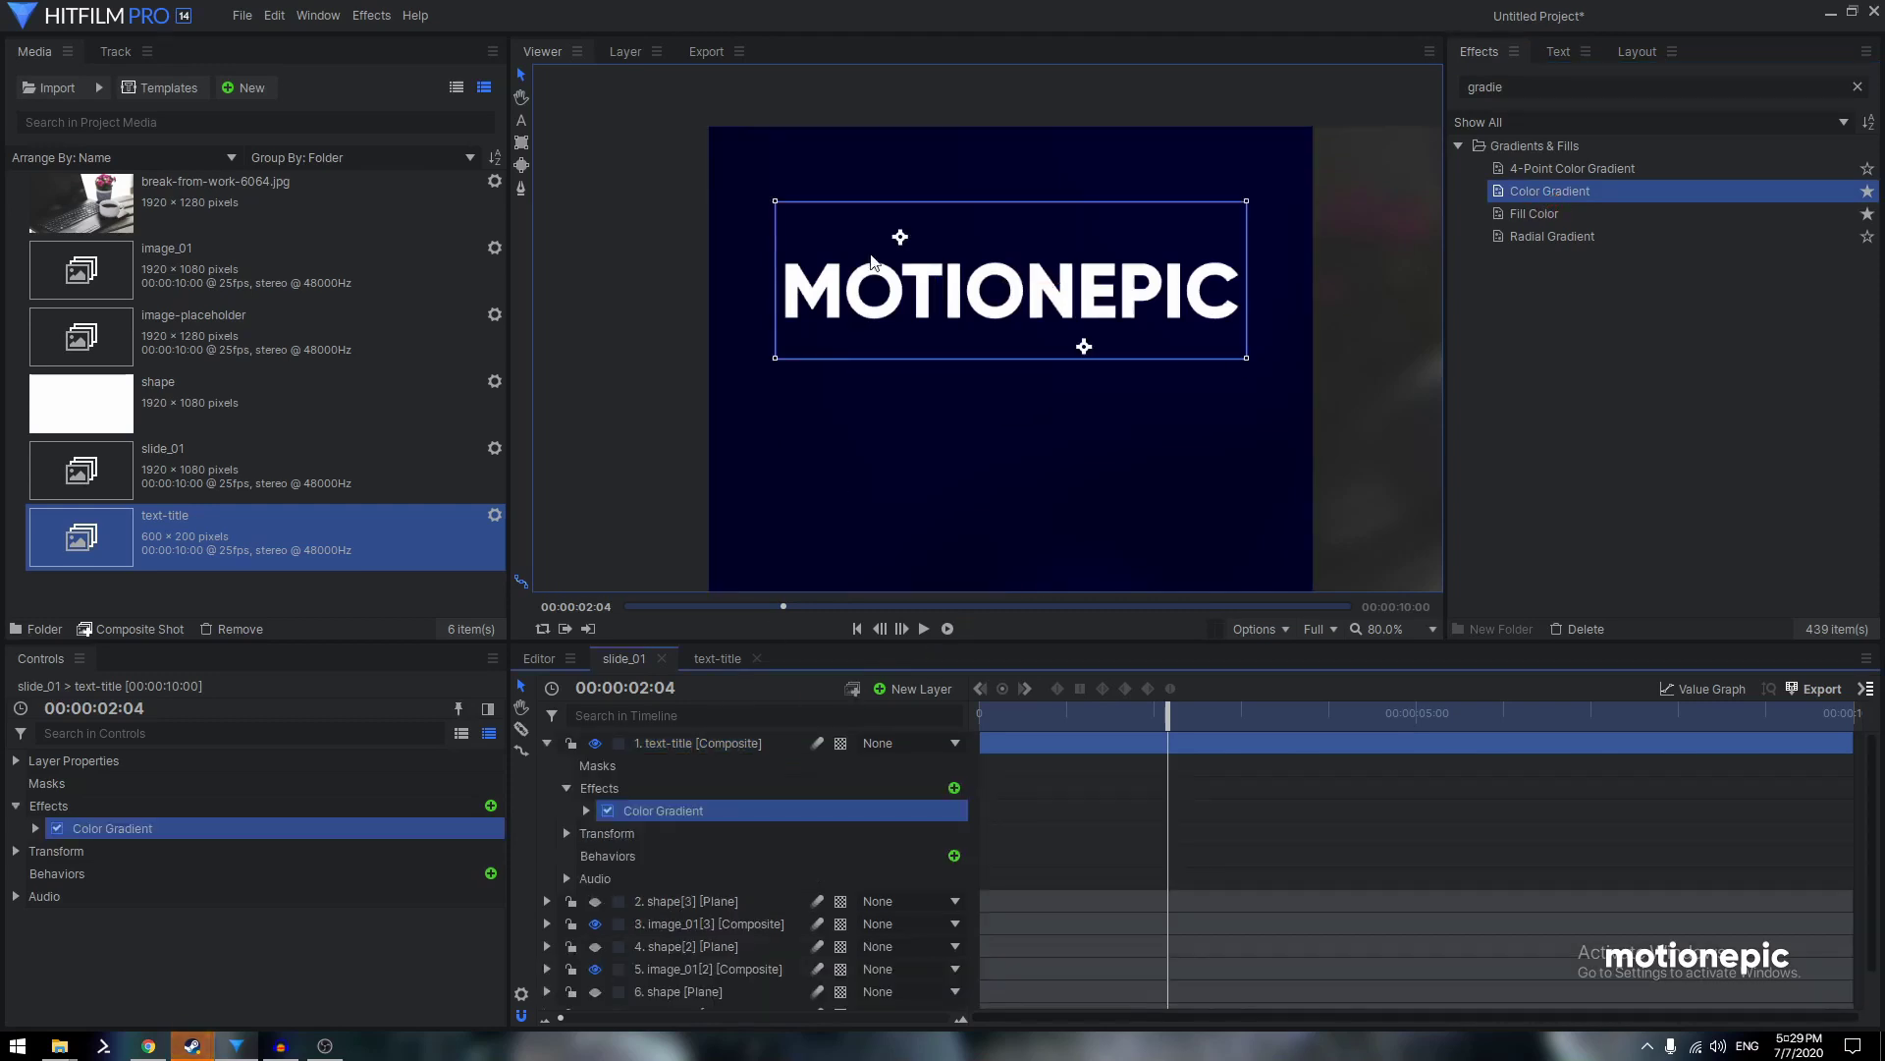
Set the Color Gradient's opacity to 100% and blend to None, and move its start and end points to the title's upper-left and lower-right corners
left_click(587, 810)
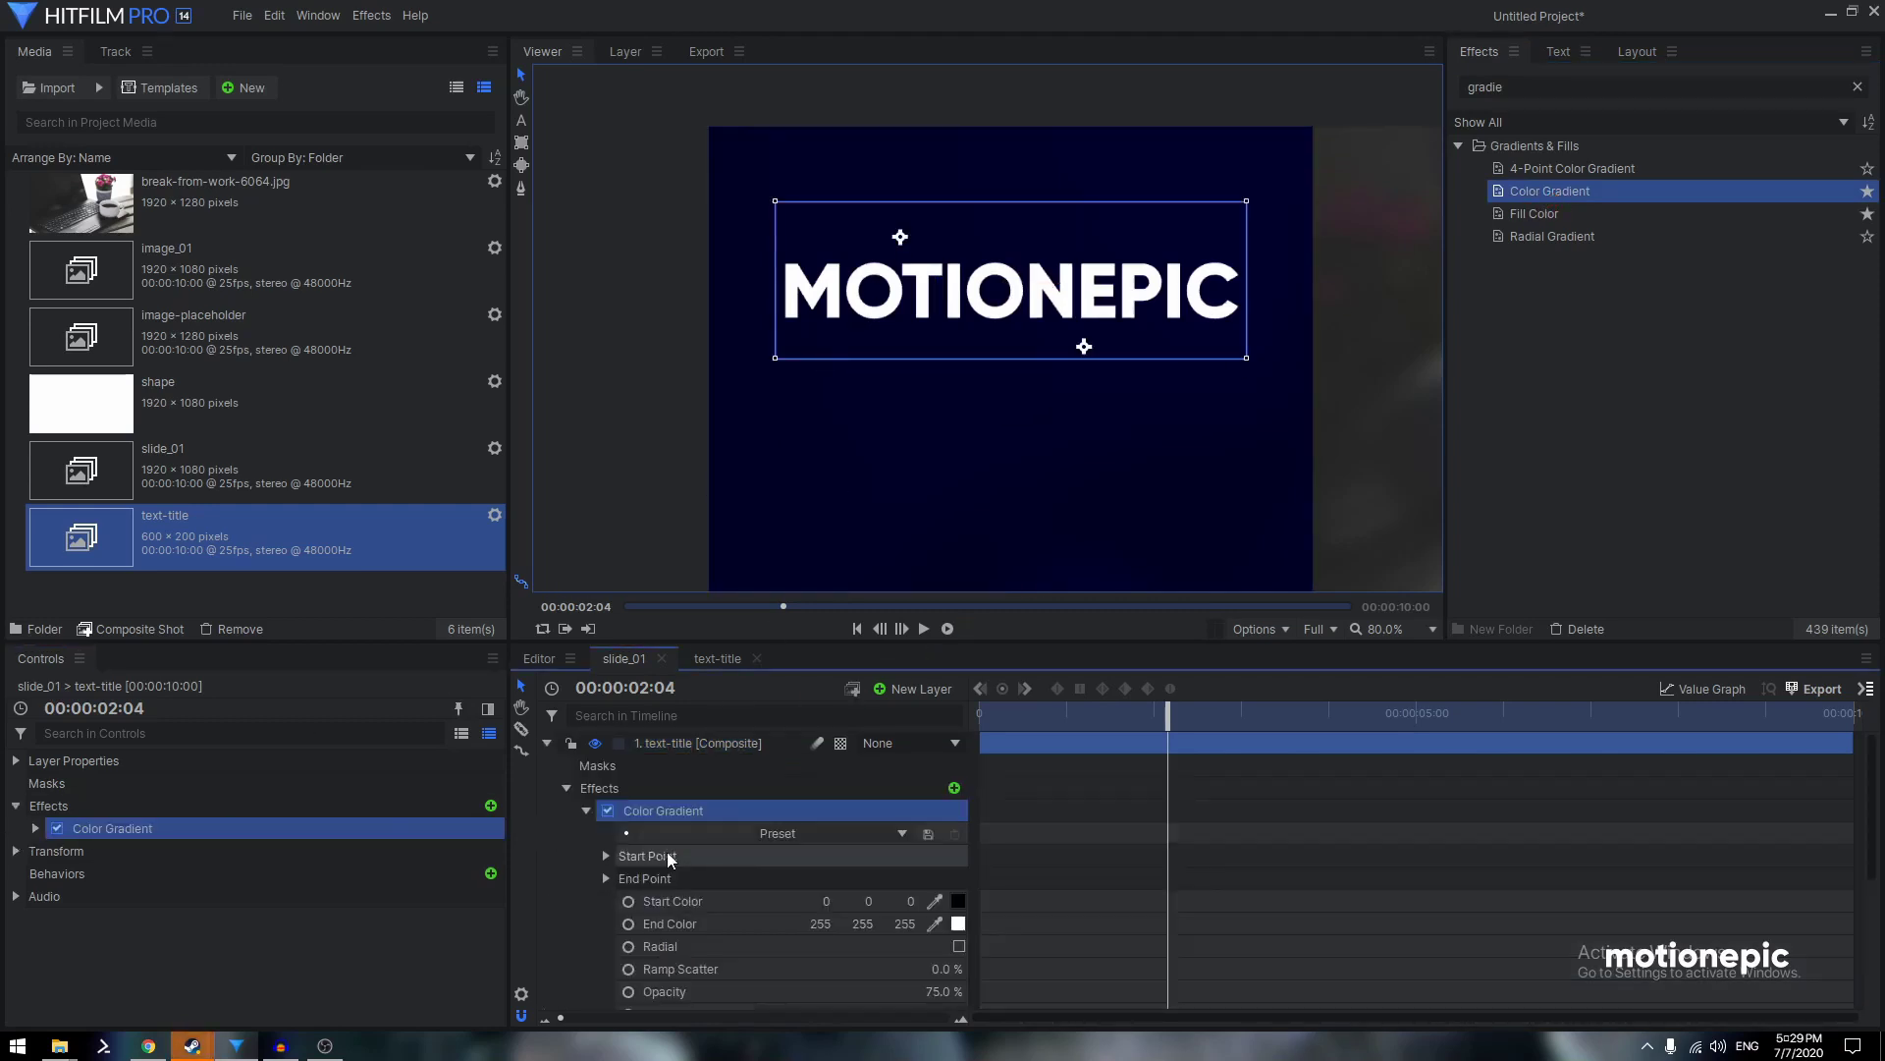
scroll(886, 934, "down", 1)
left_click_drag(858, 937, 905, 949)
left_click(905, 951)
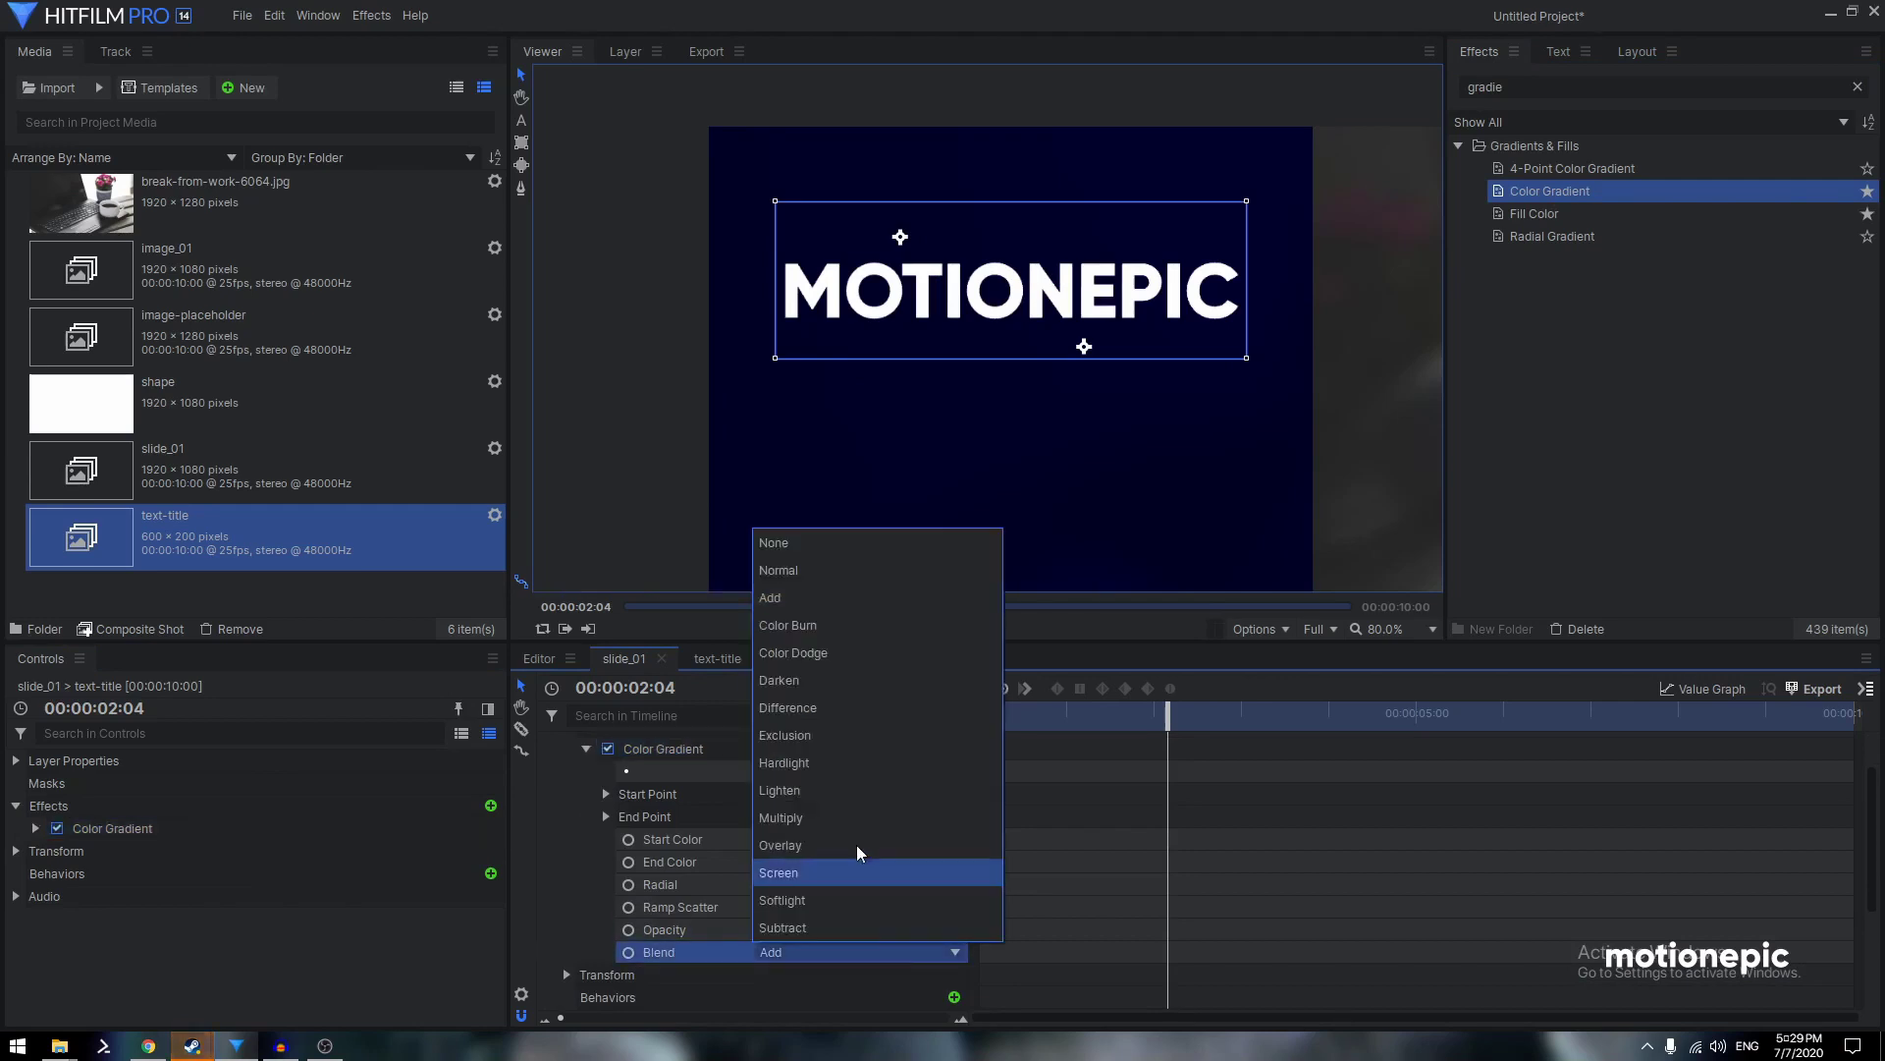
left_click(788, 545)
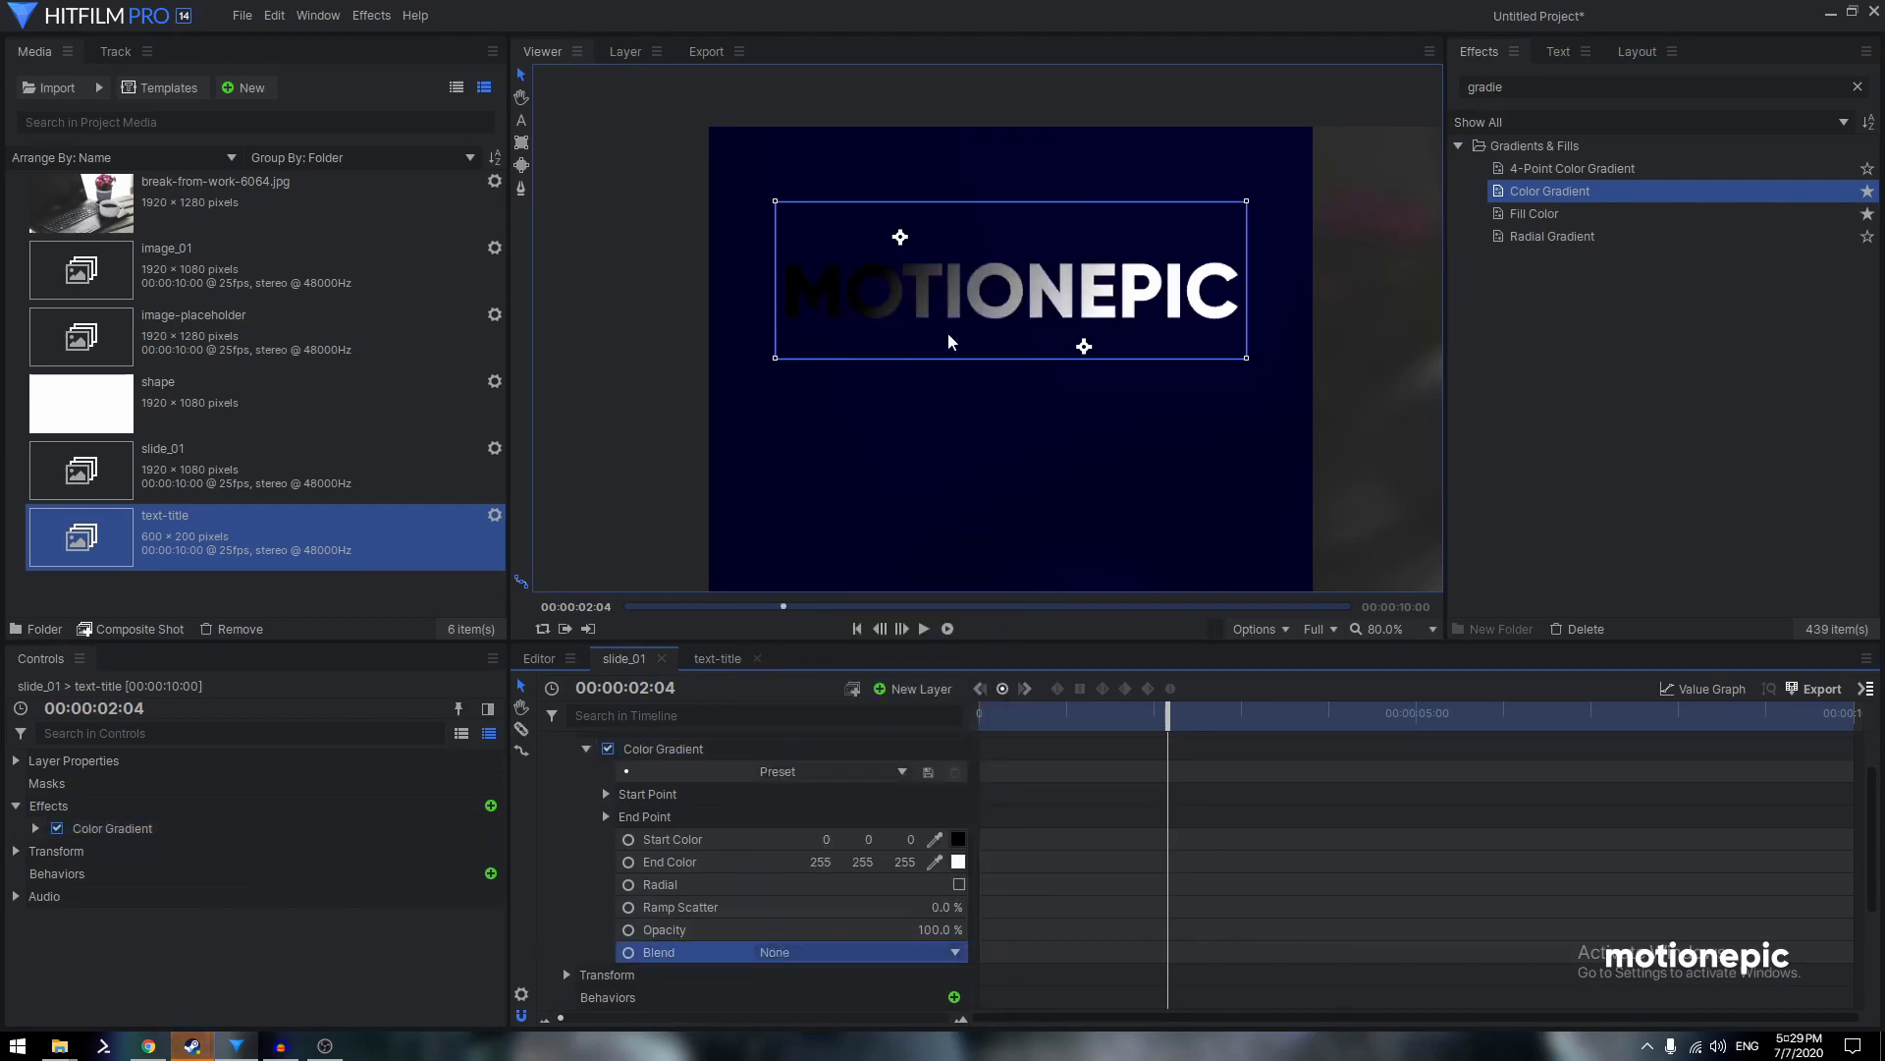
left_click_drag(899, 237, 787, 210)
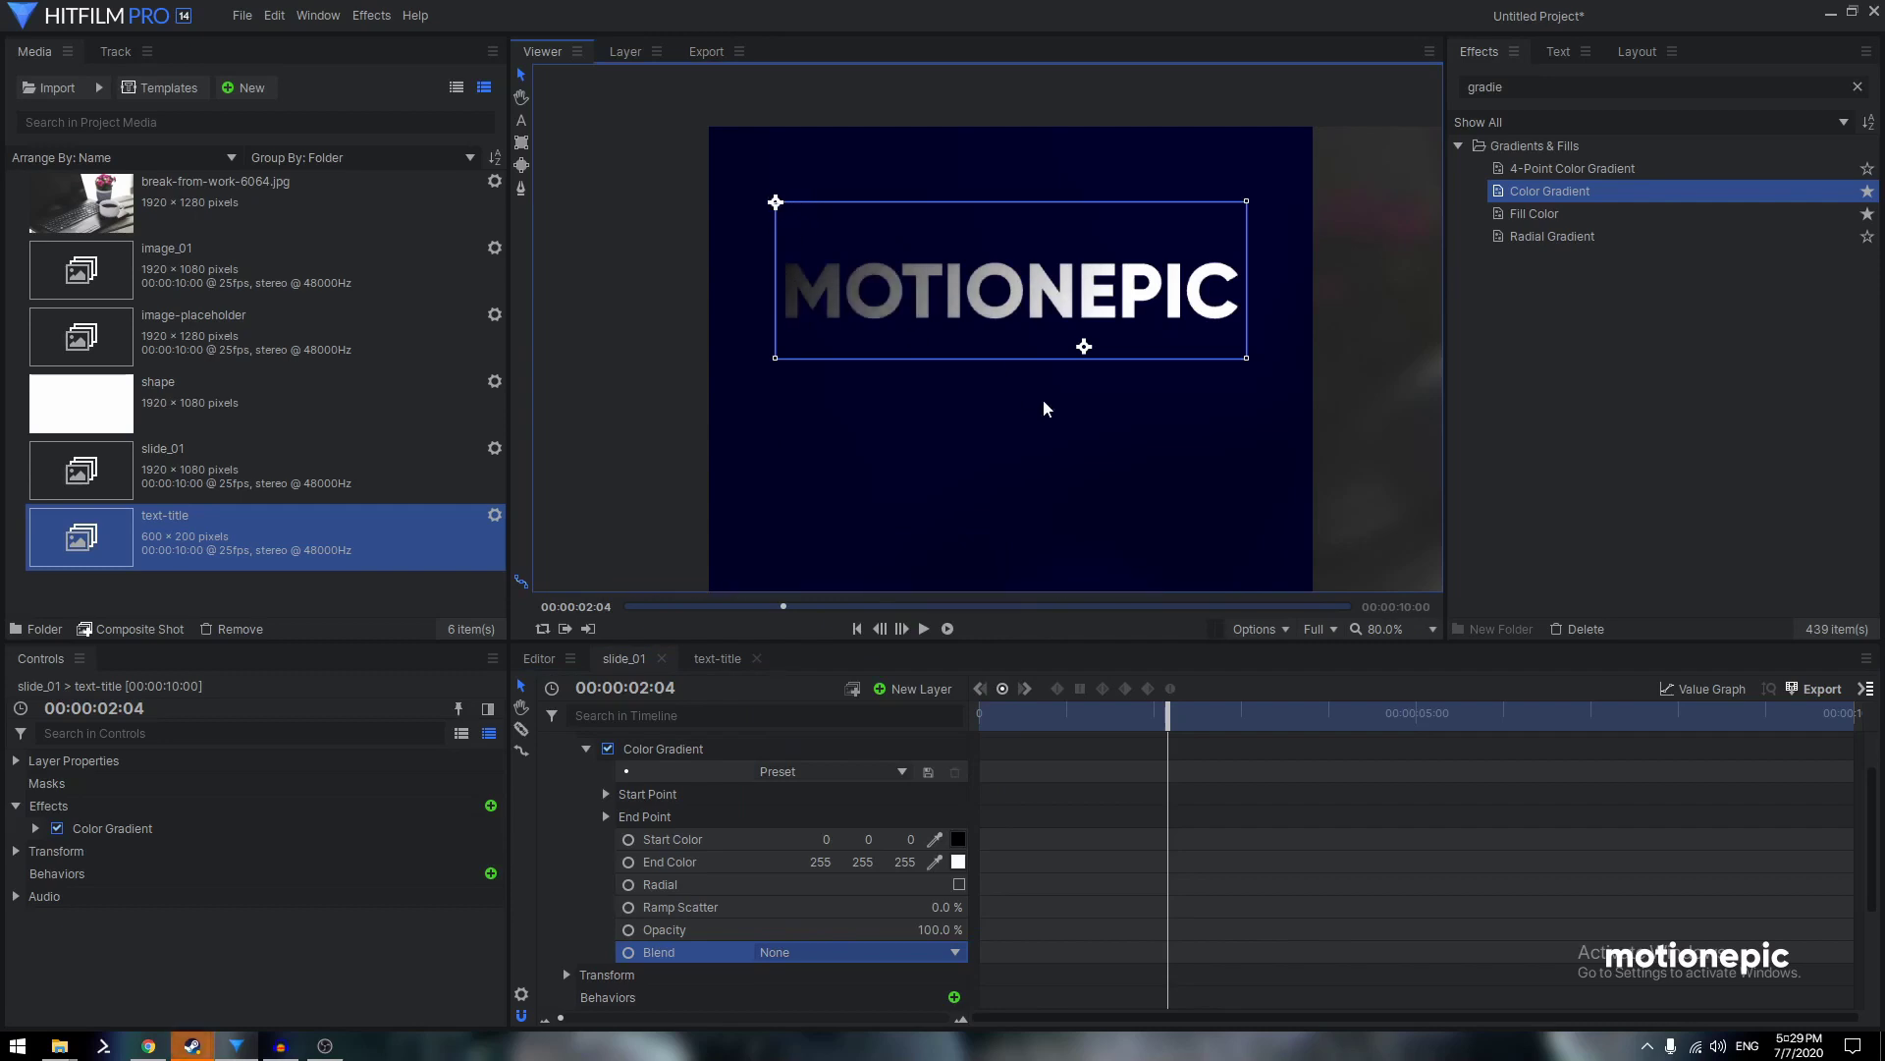
left_click_drag(1082, 348, 1244, 358)
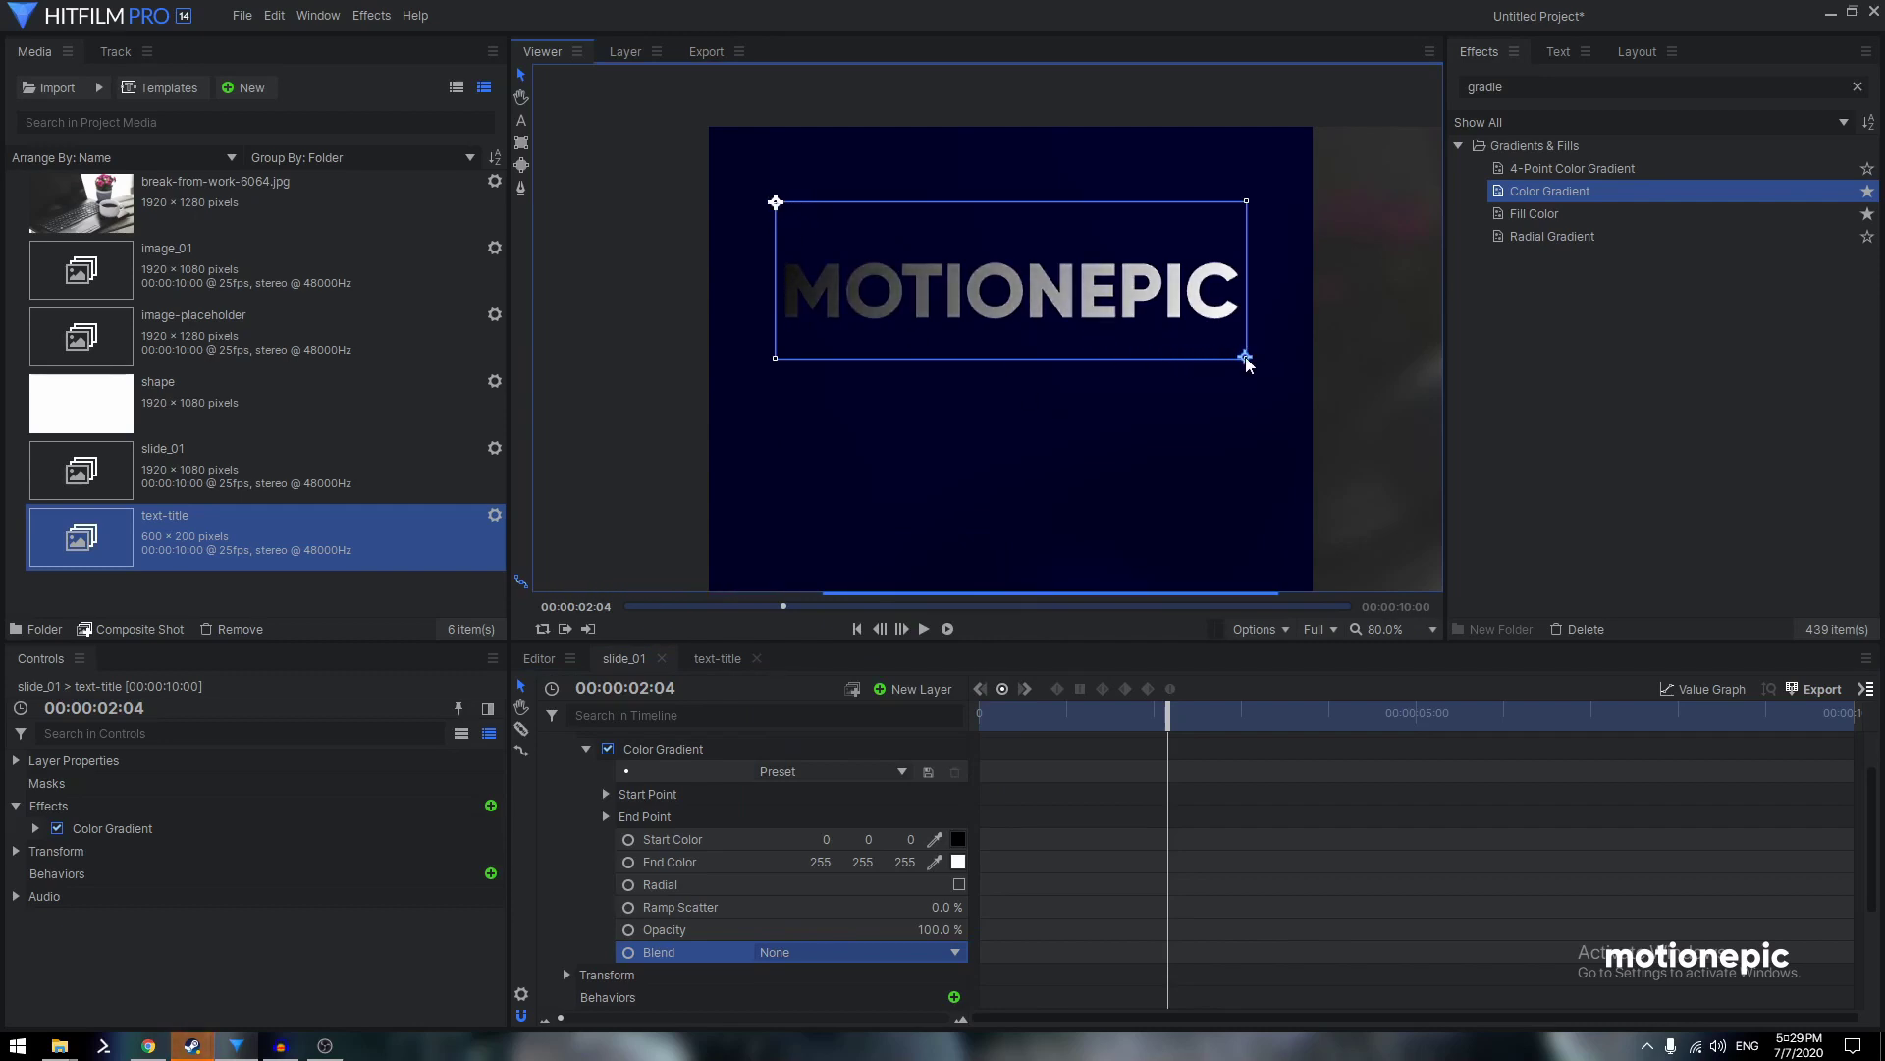
Set the gradient's start color to peach (255, 170, 127) and end color to purple (170, 85, 255), and collapse the text-title layer
left_click(957, 838)
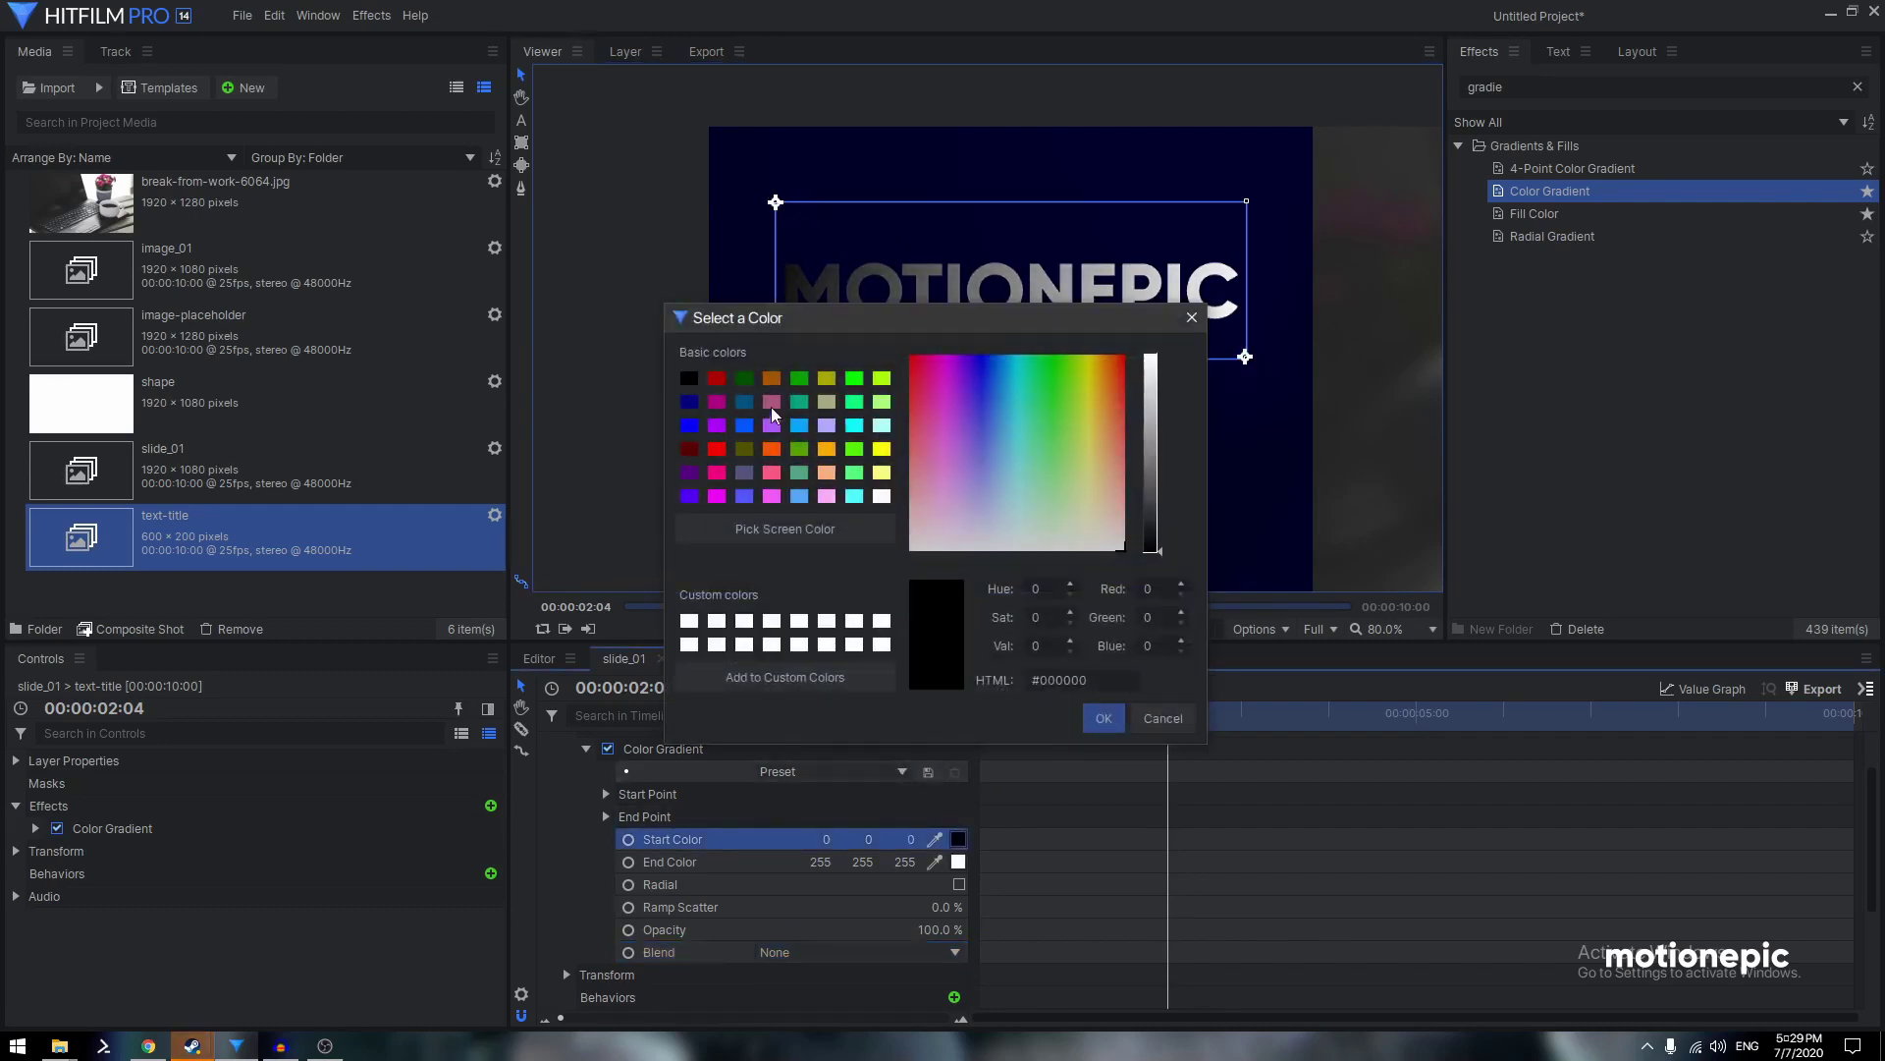
left_click(854, 472)
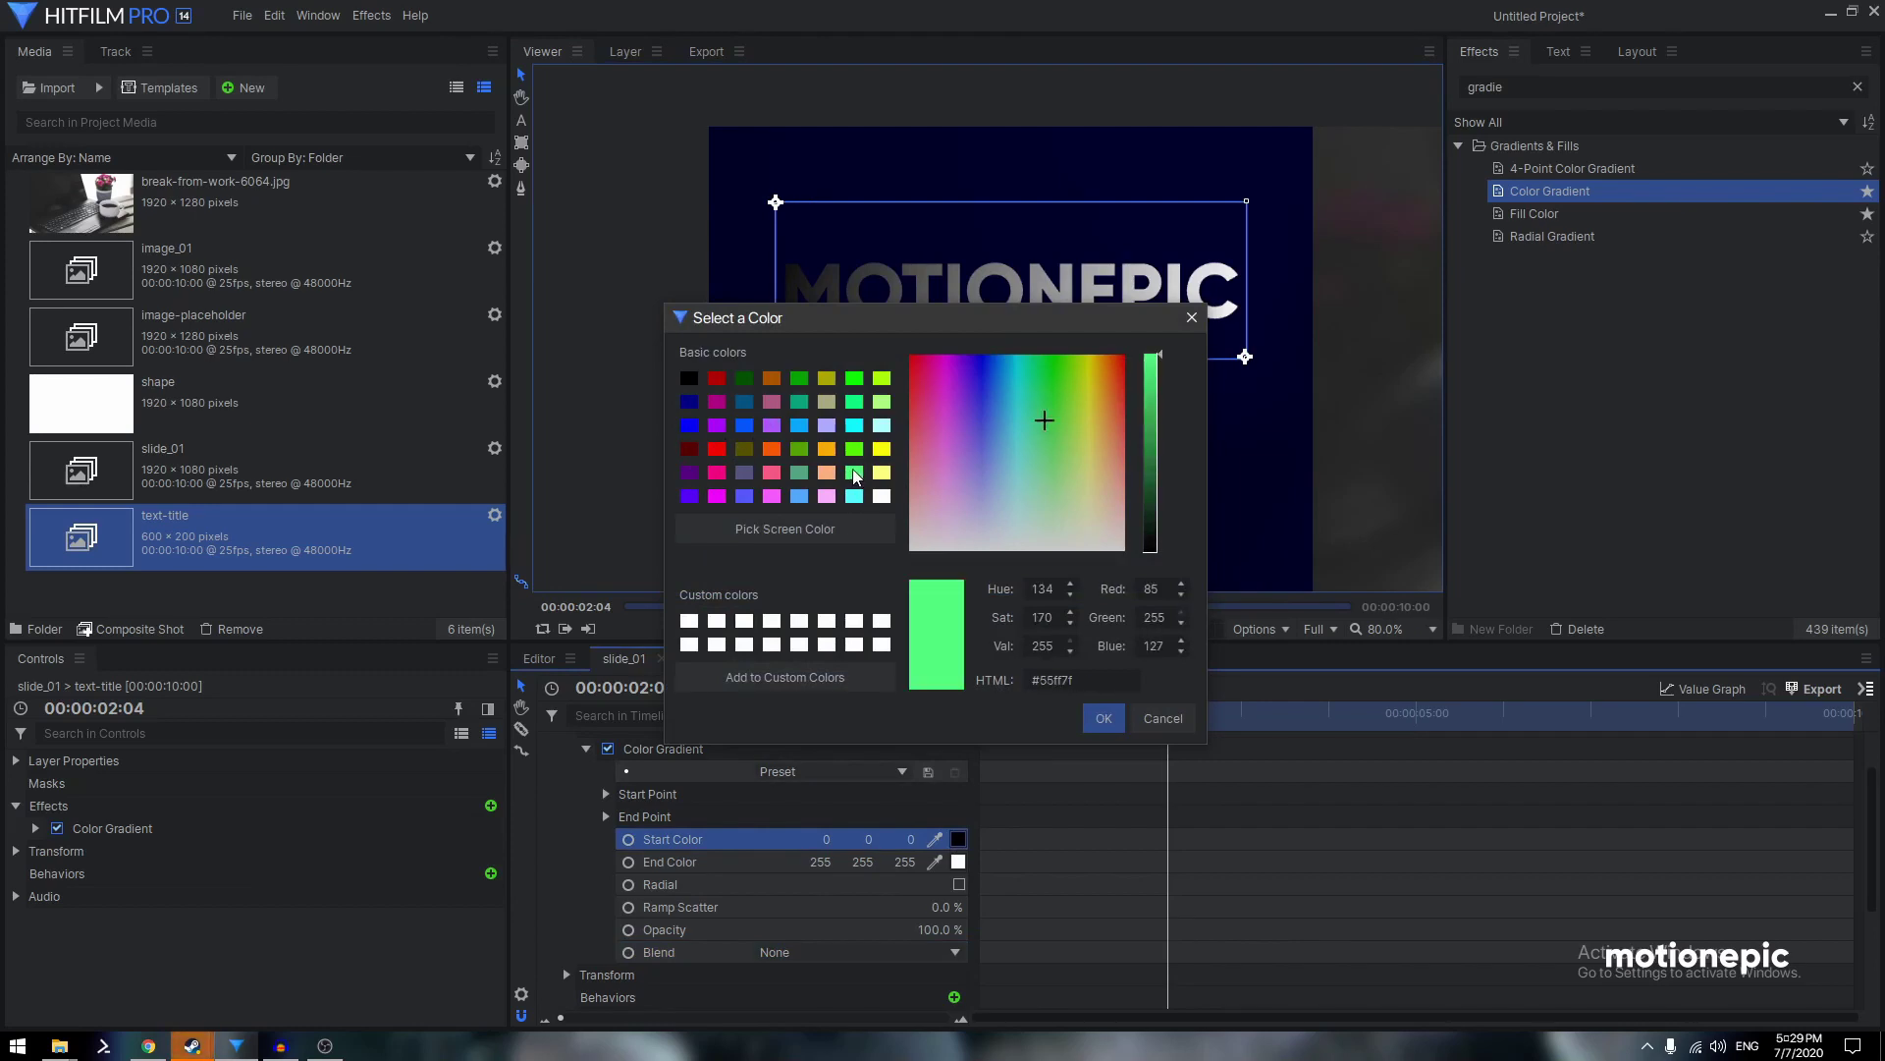
left_click(827, 472)
left_click(1100, 718)
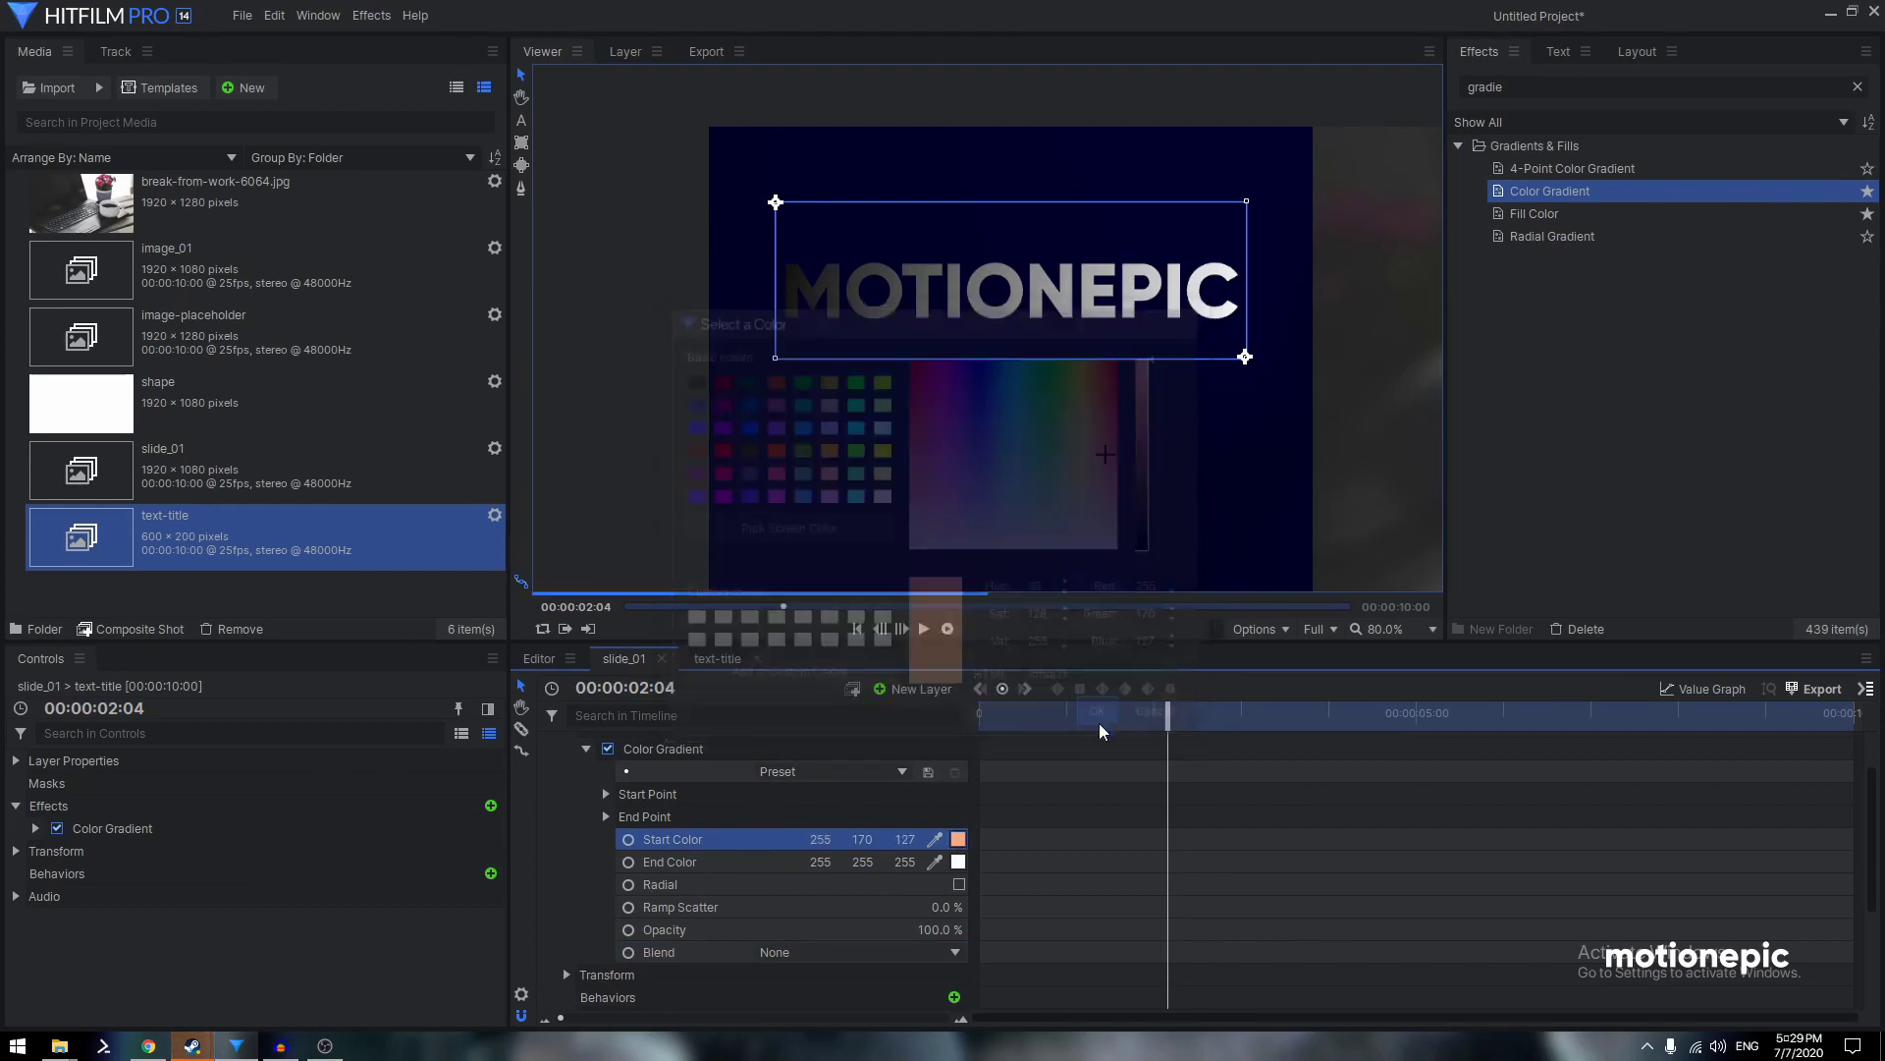
left_click(957, 861)
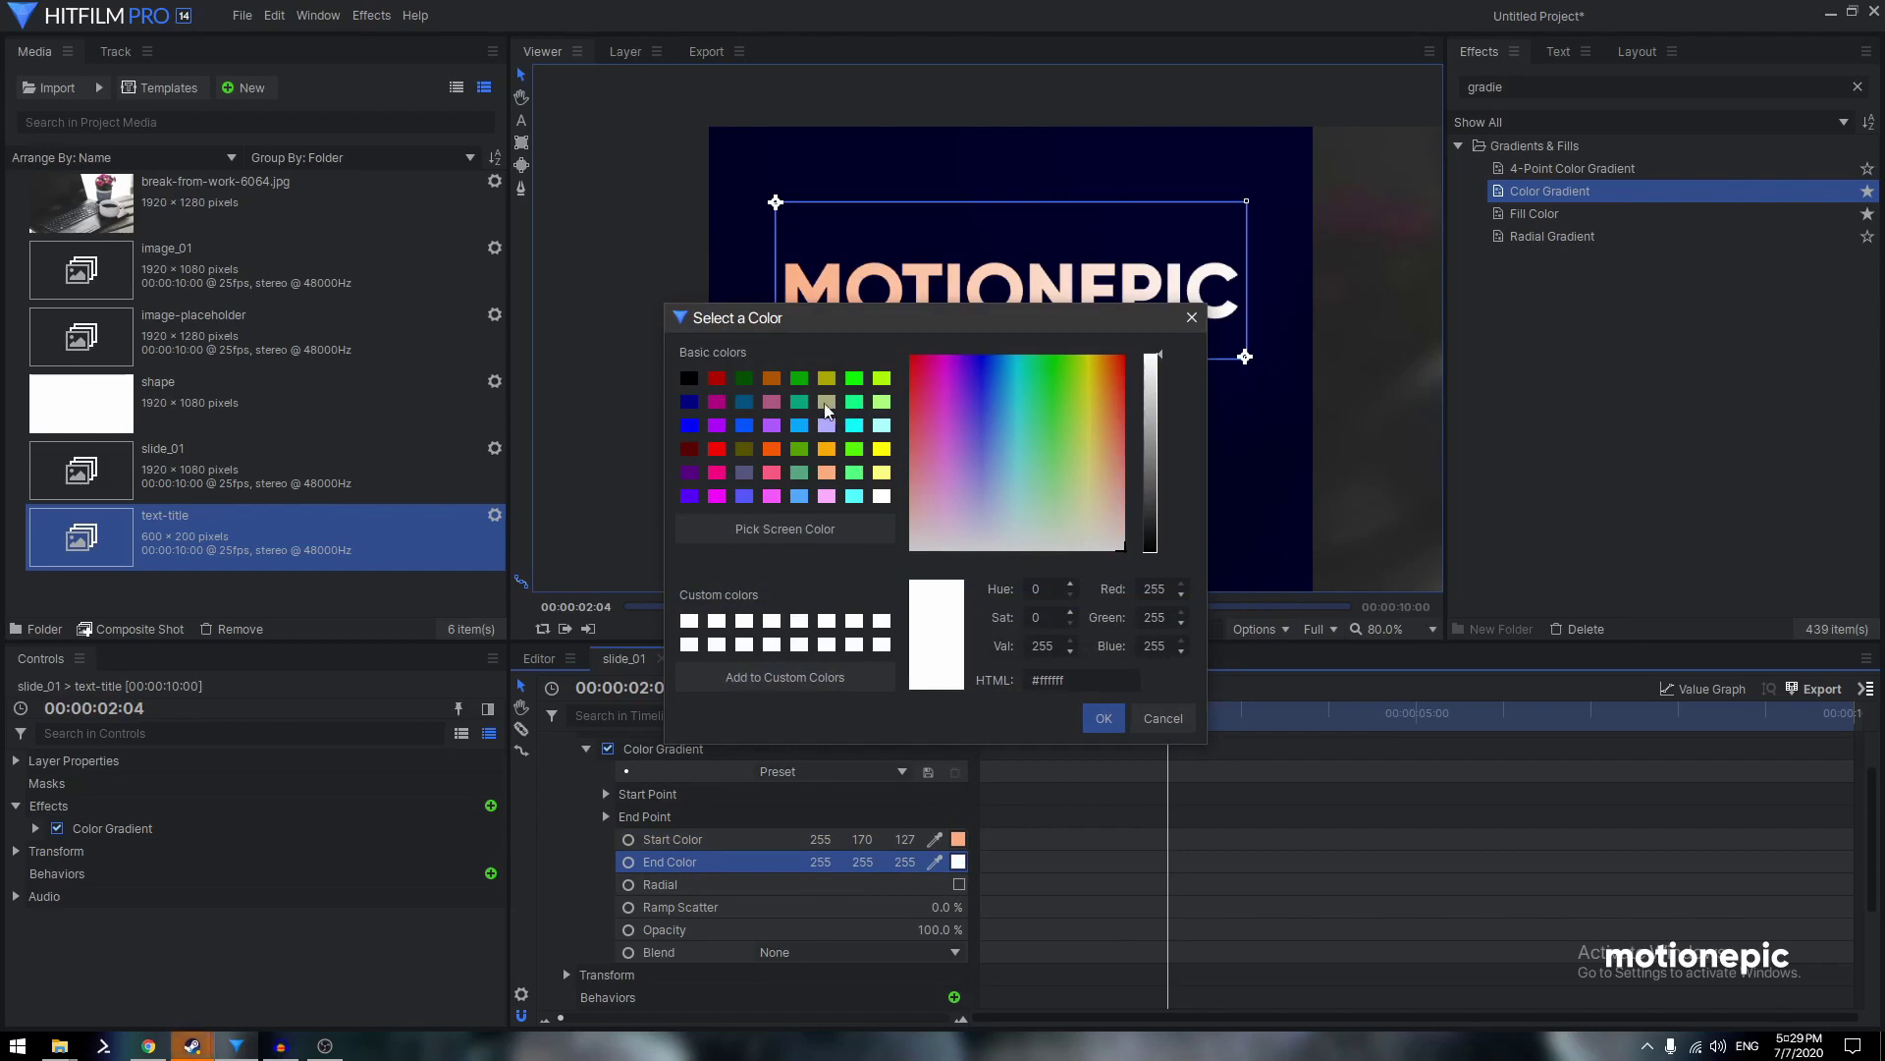
left_click(772, 424)
left_click(1102, 718)
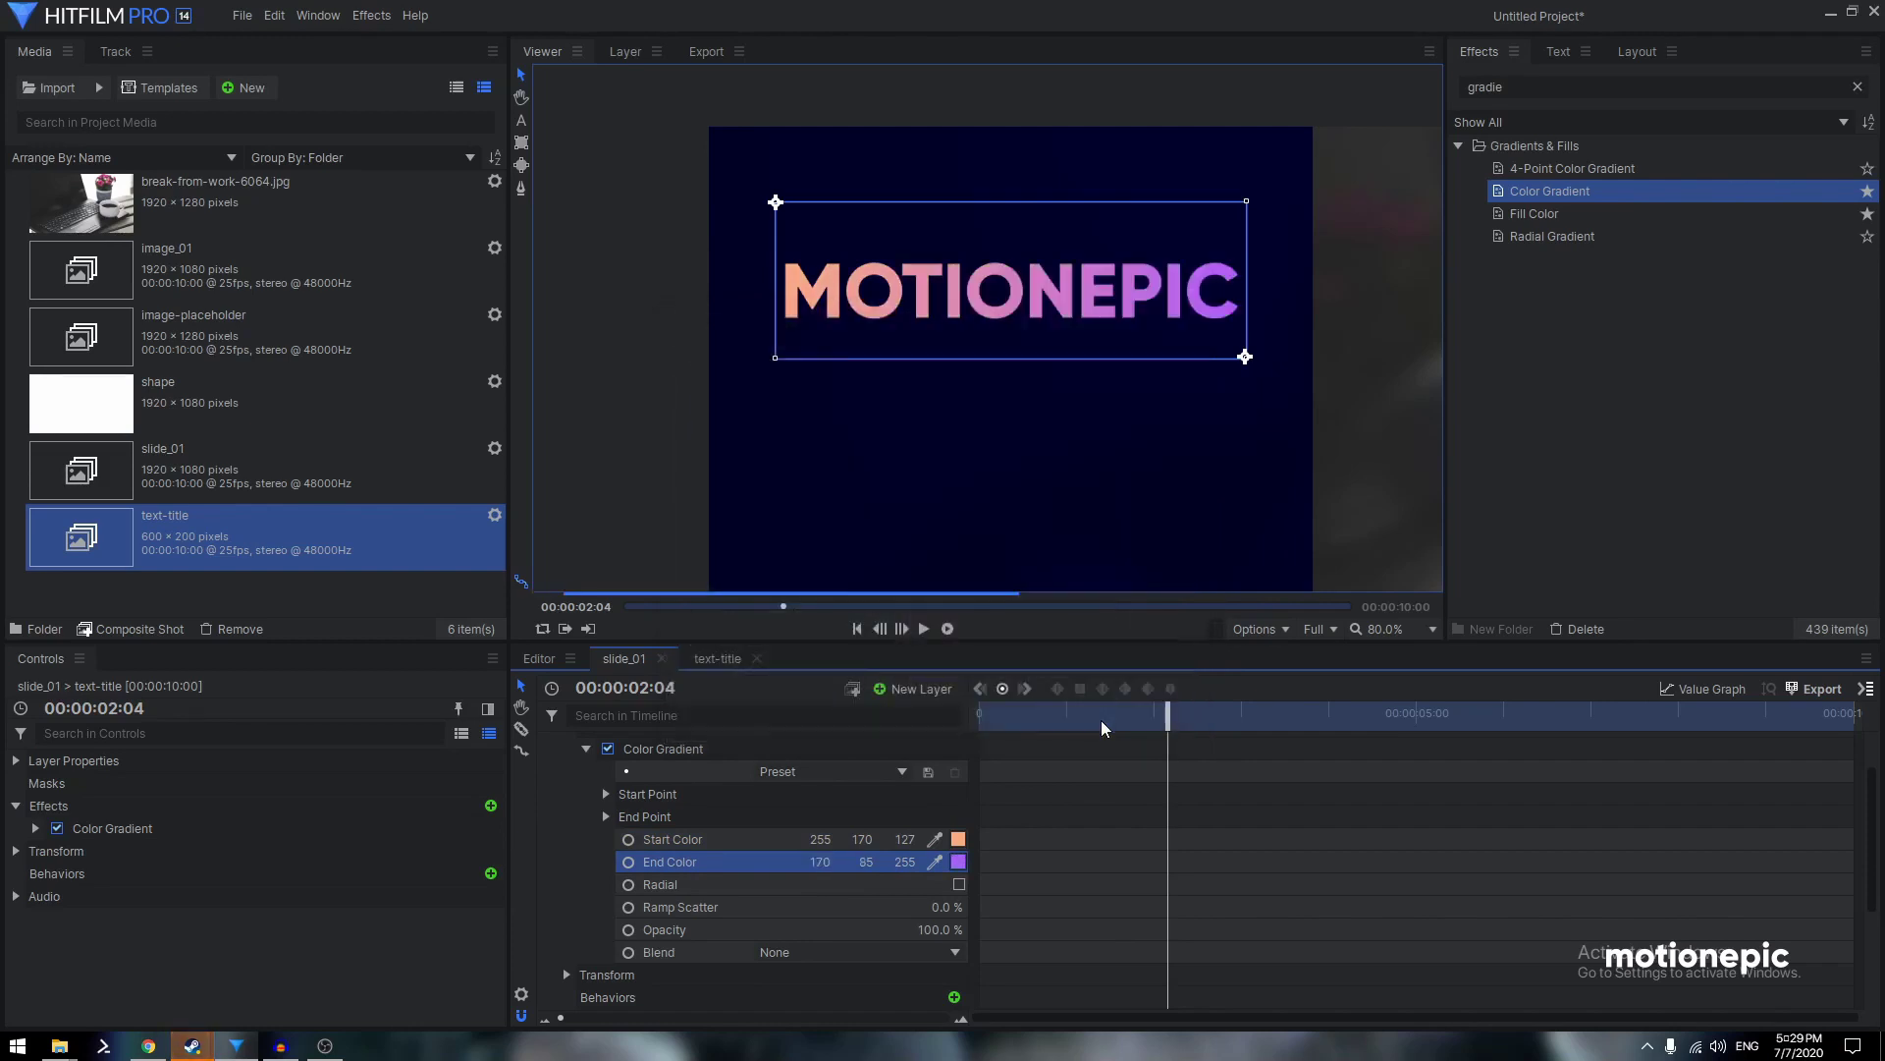
scroll(1099, 464, "down", 2)
left_click_drag(1094, 456, 1063, 292)
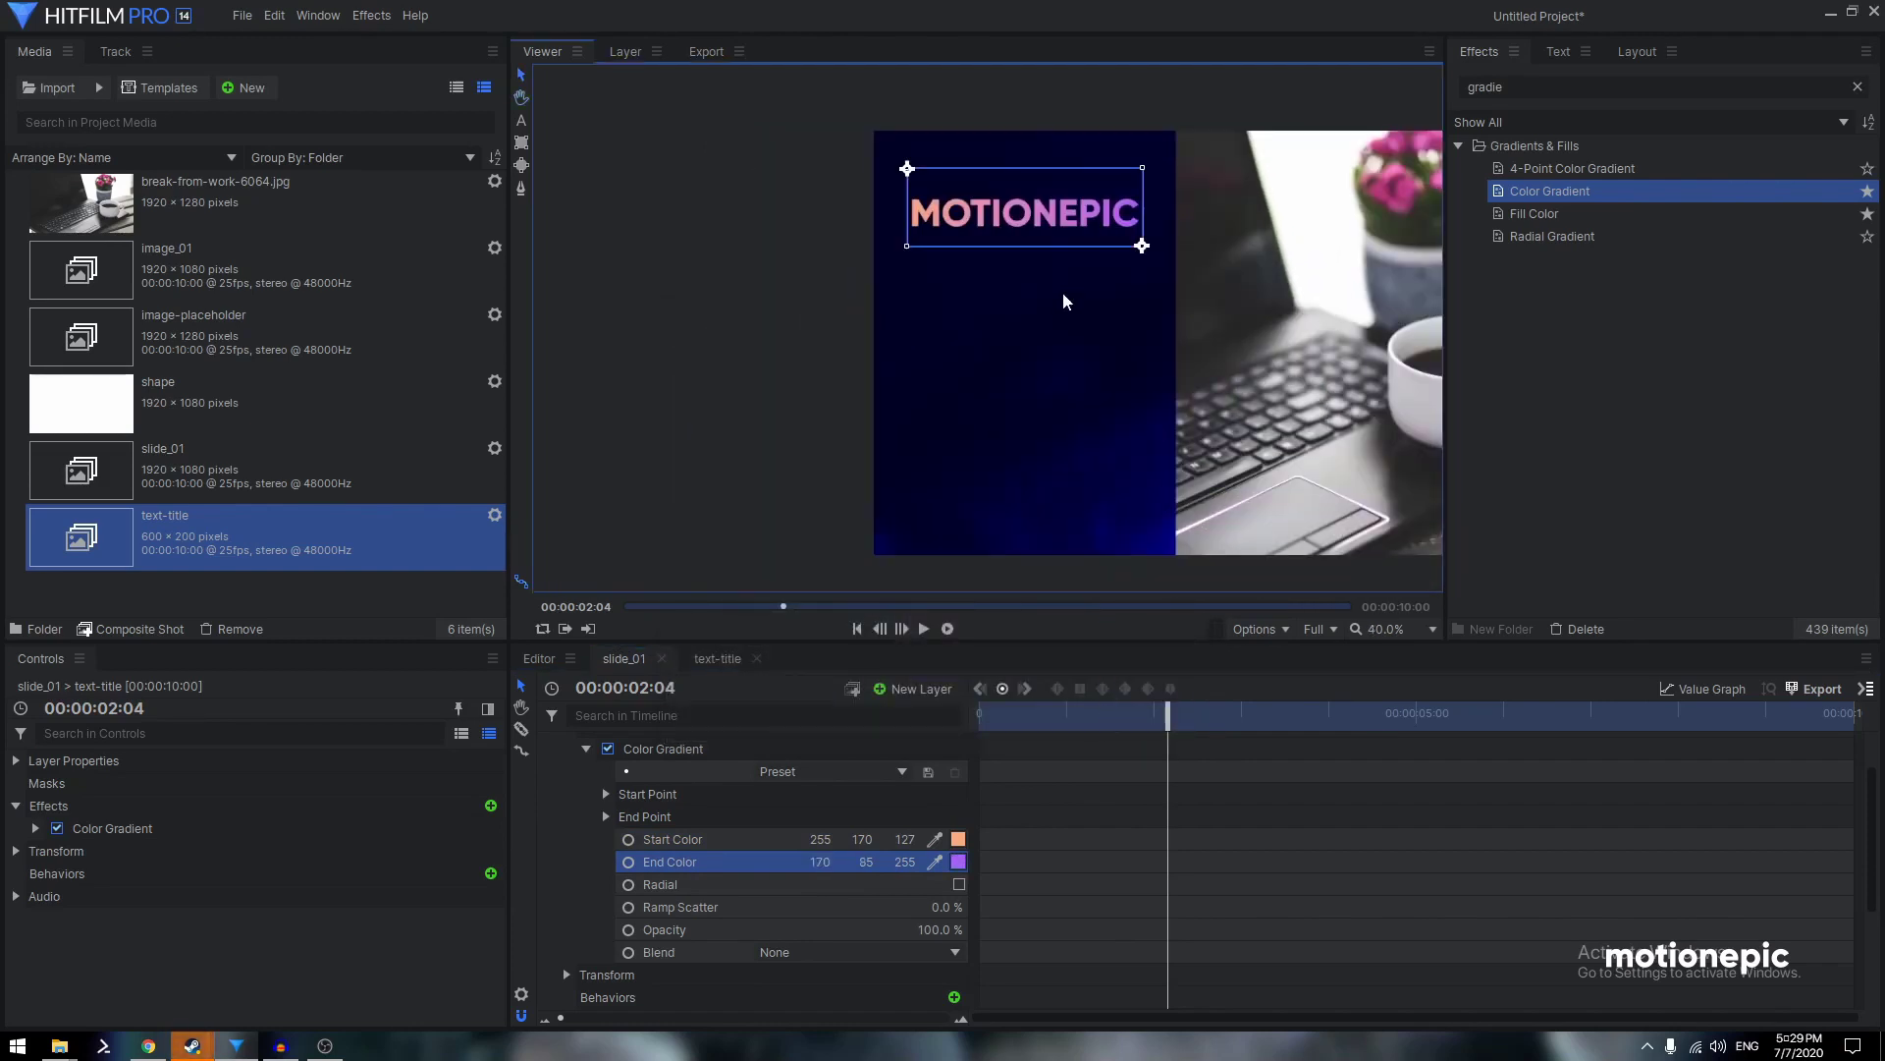
scroll(632, 843, "up", 1)
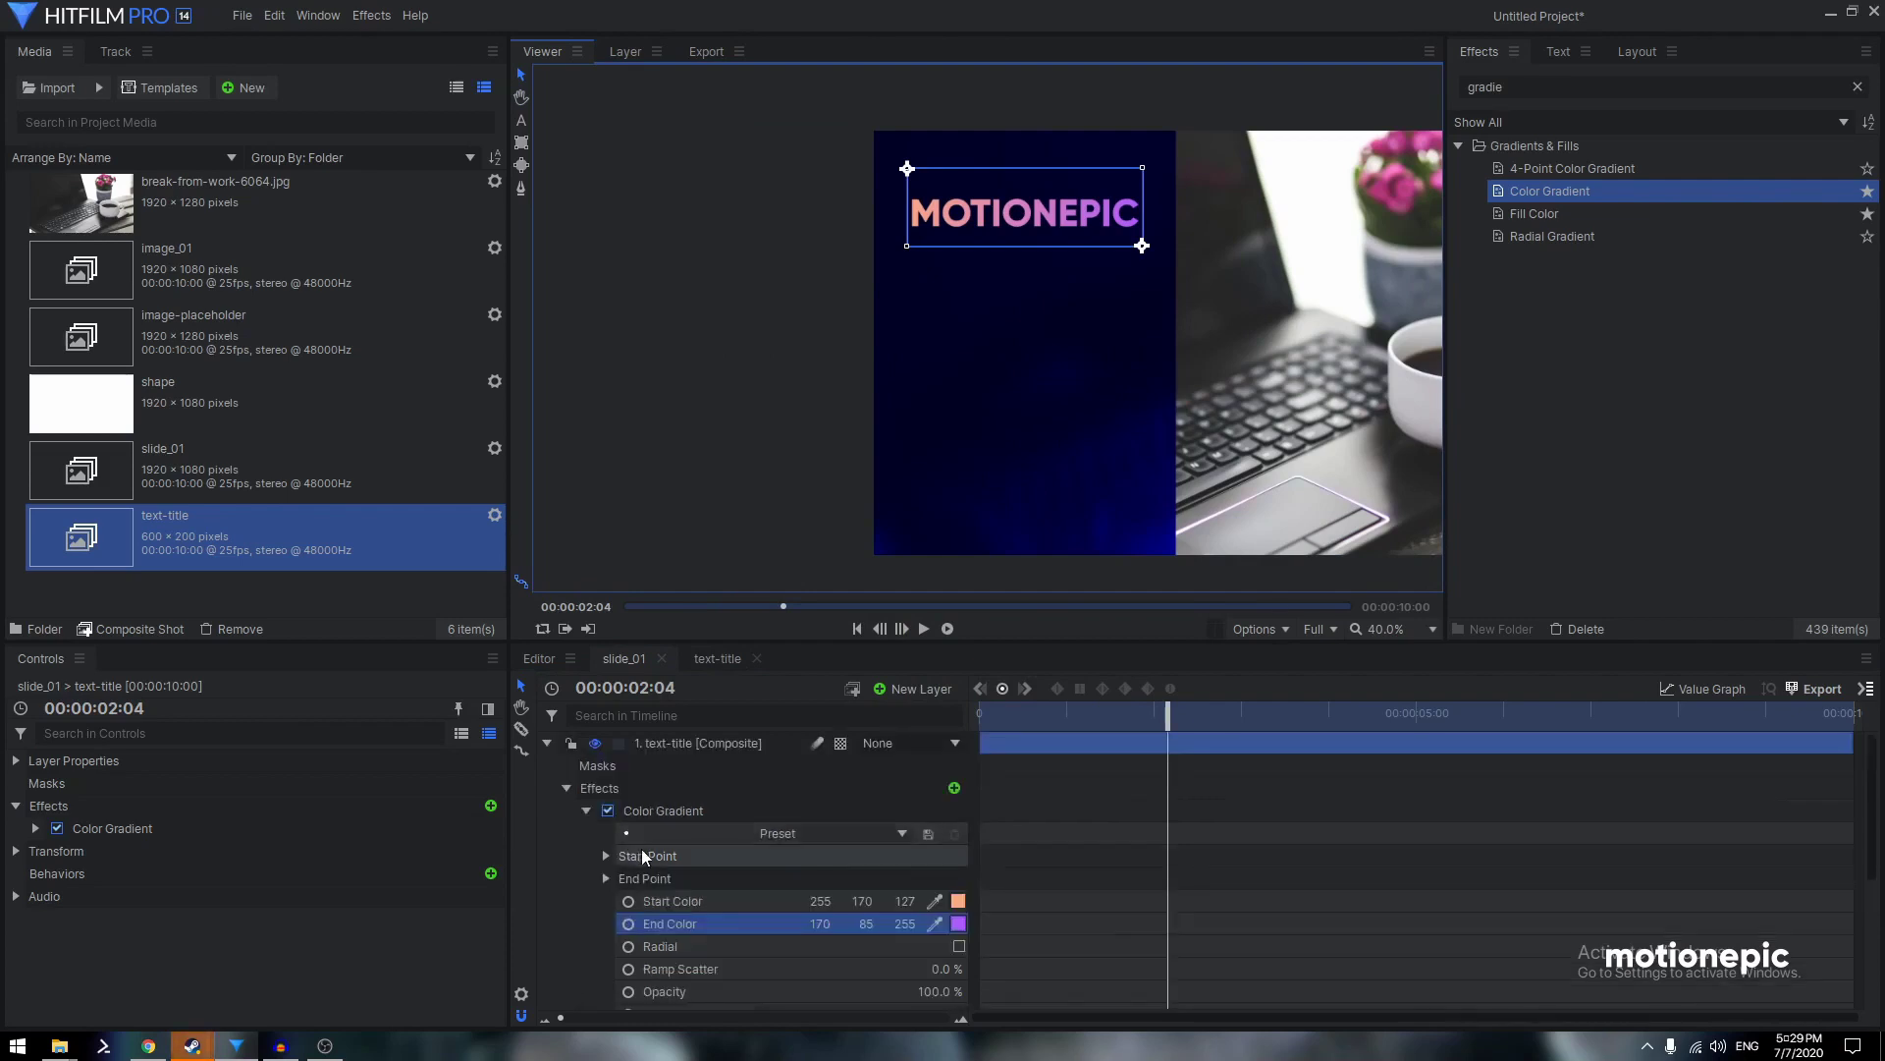
left_click(587, 811)
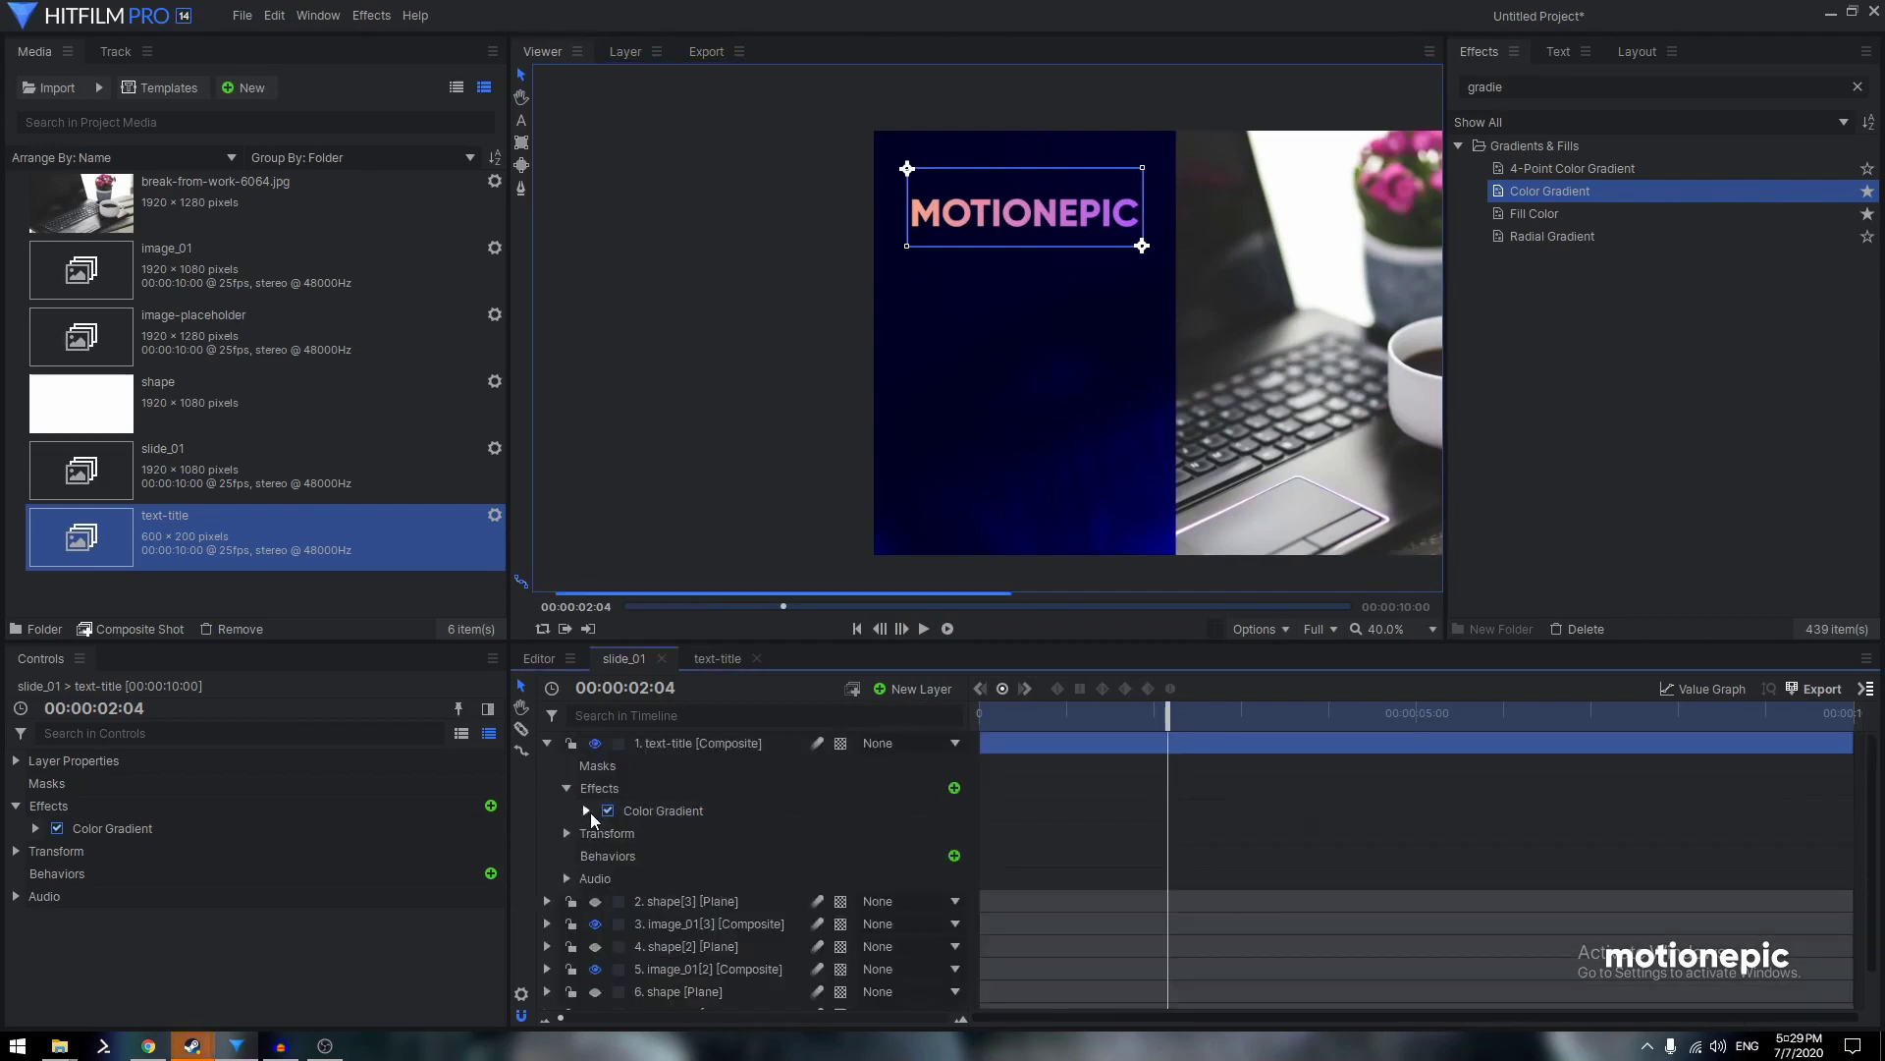
left_click(547, 744)
left_click(686, 953)
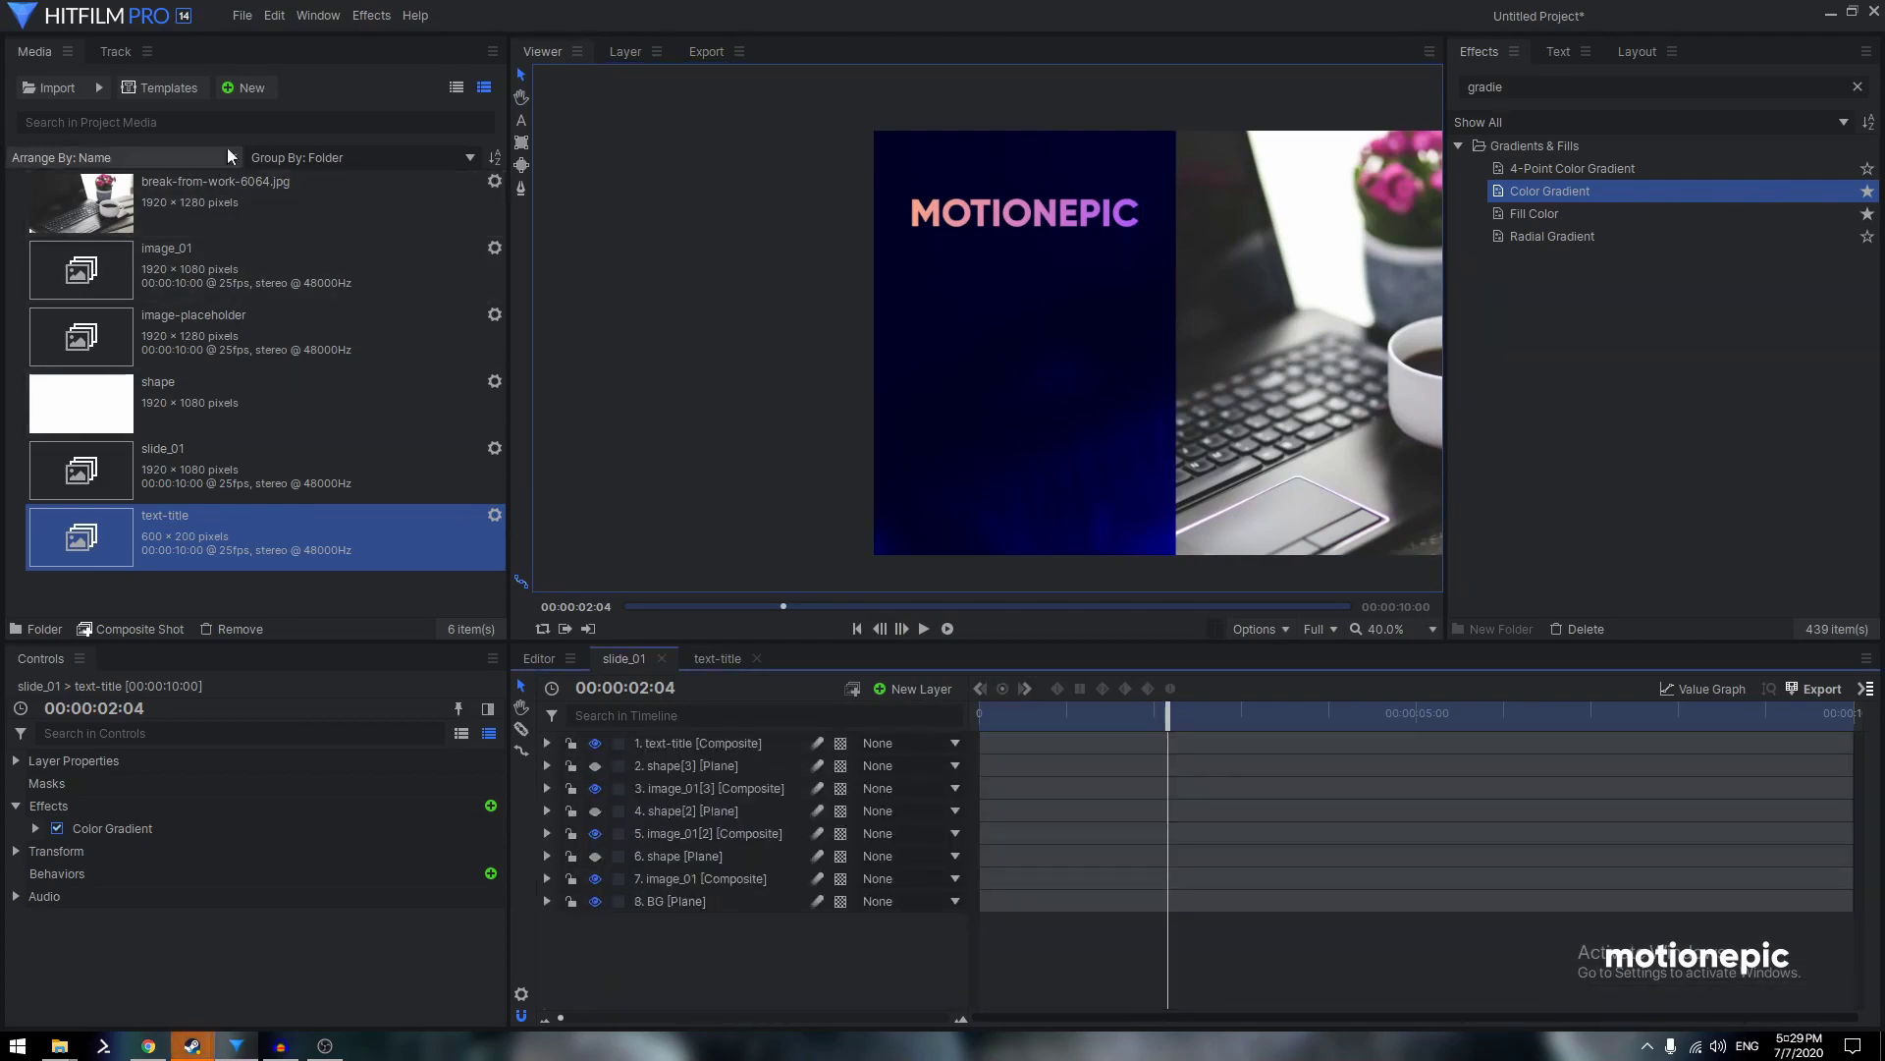
Create a new composite shot named text_tagline
left_click(250, 87)
left_click(249, 86)
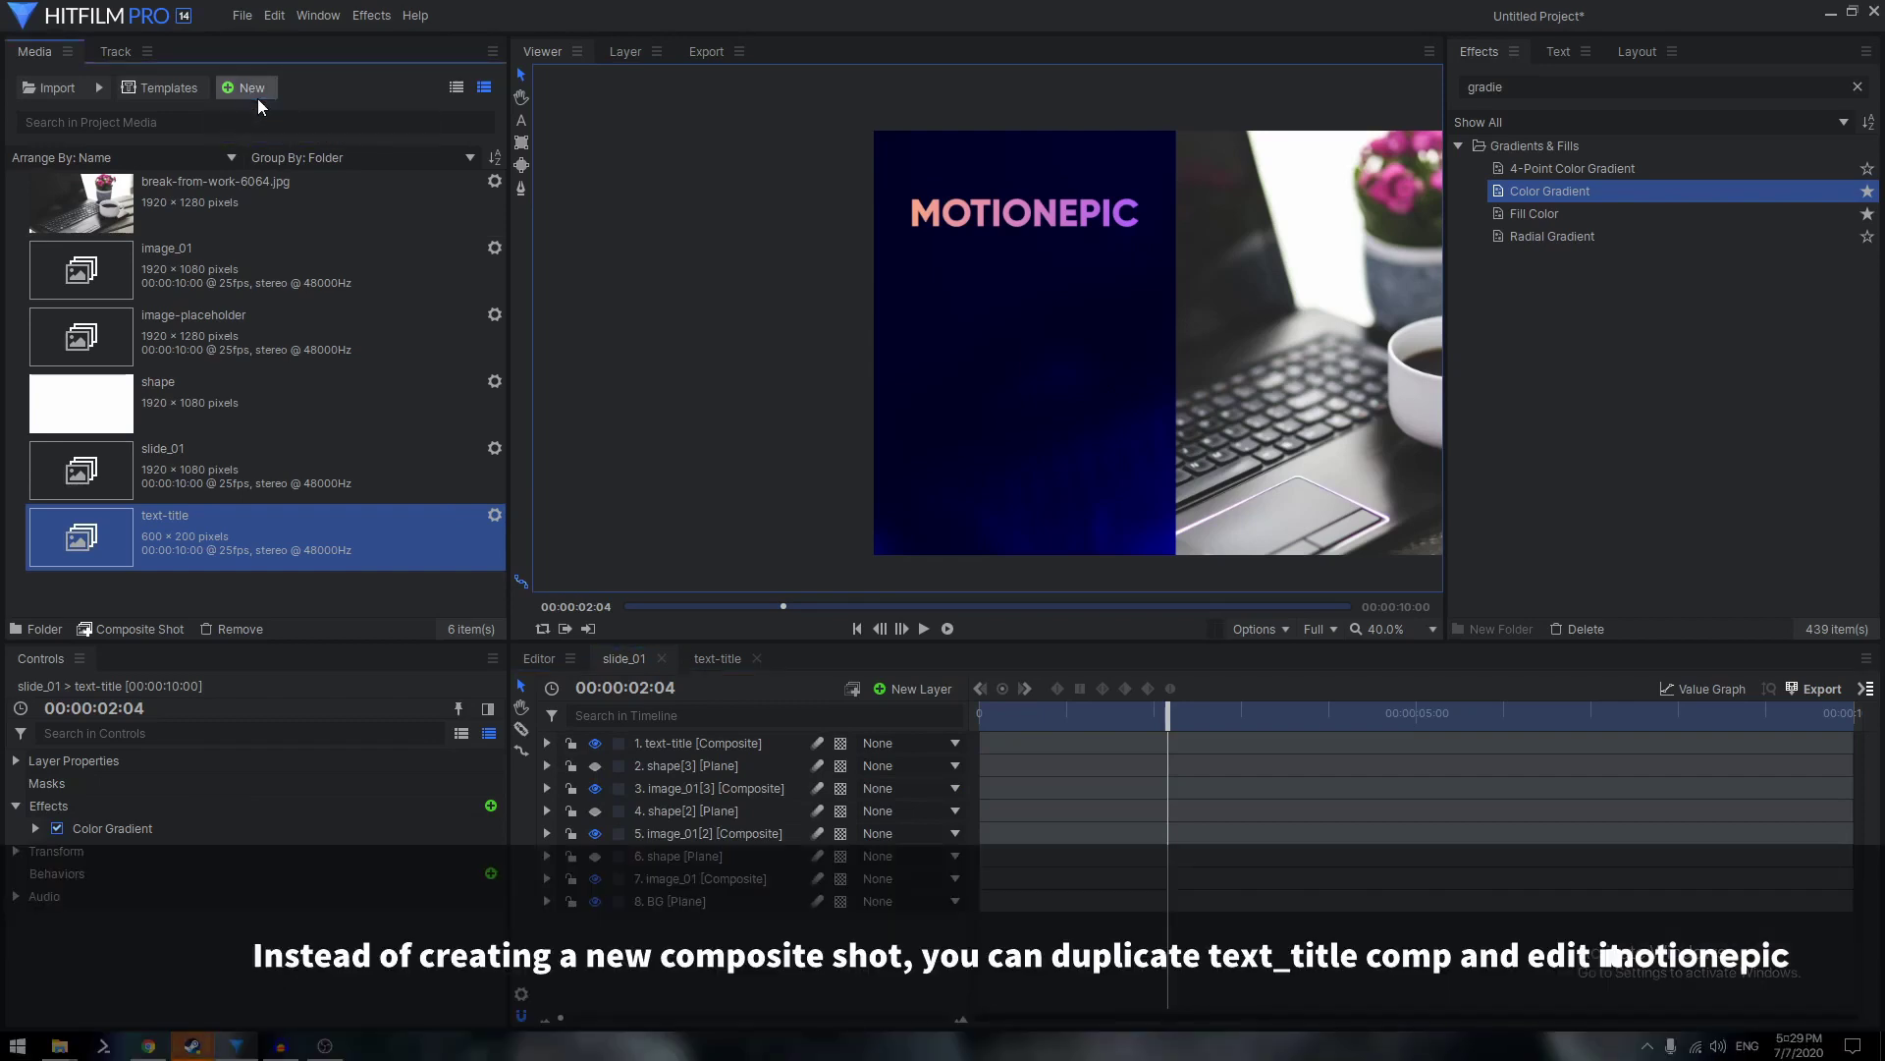
left_click(253, 89)
left_click(282, 111)
left_click_drag(1002, 253, 760, 252)
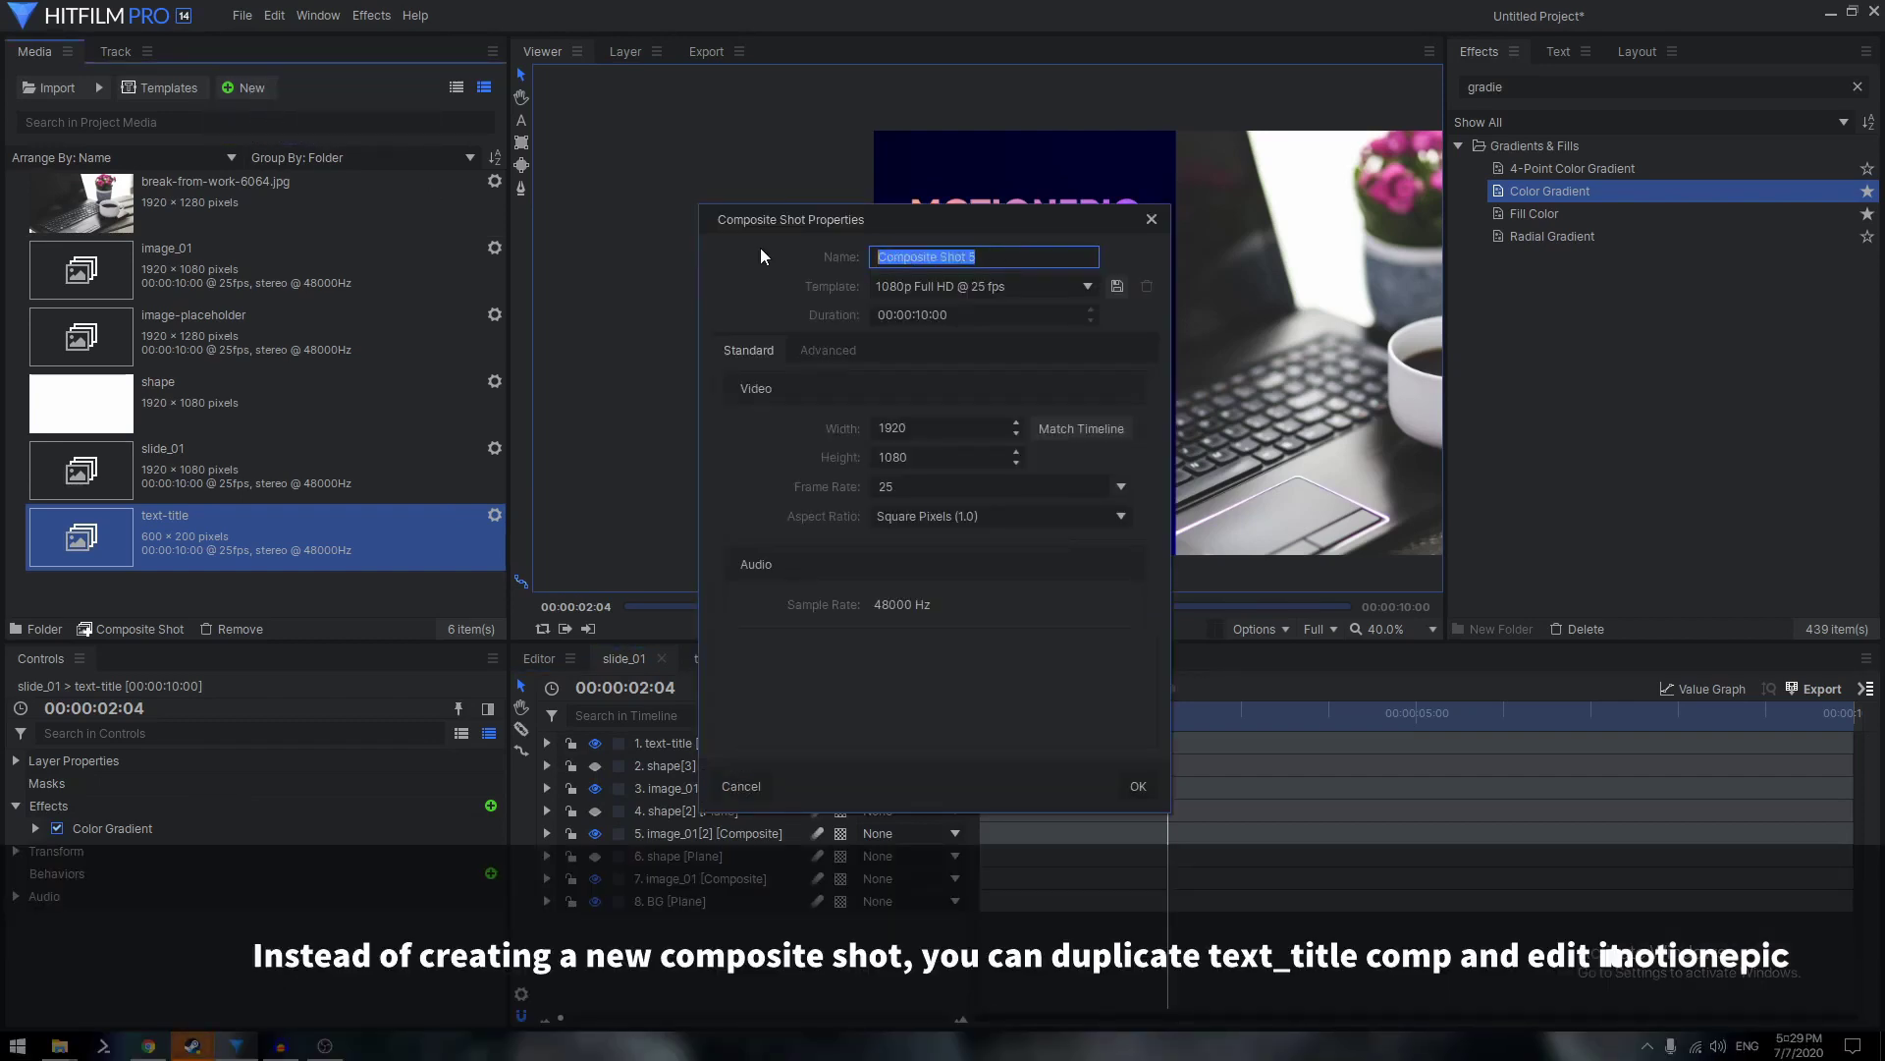
type("text")
type("-title")
left_click(1137, 785)
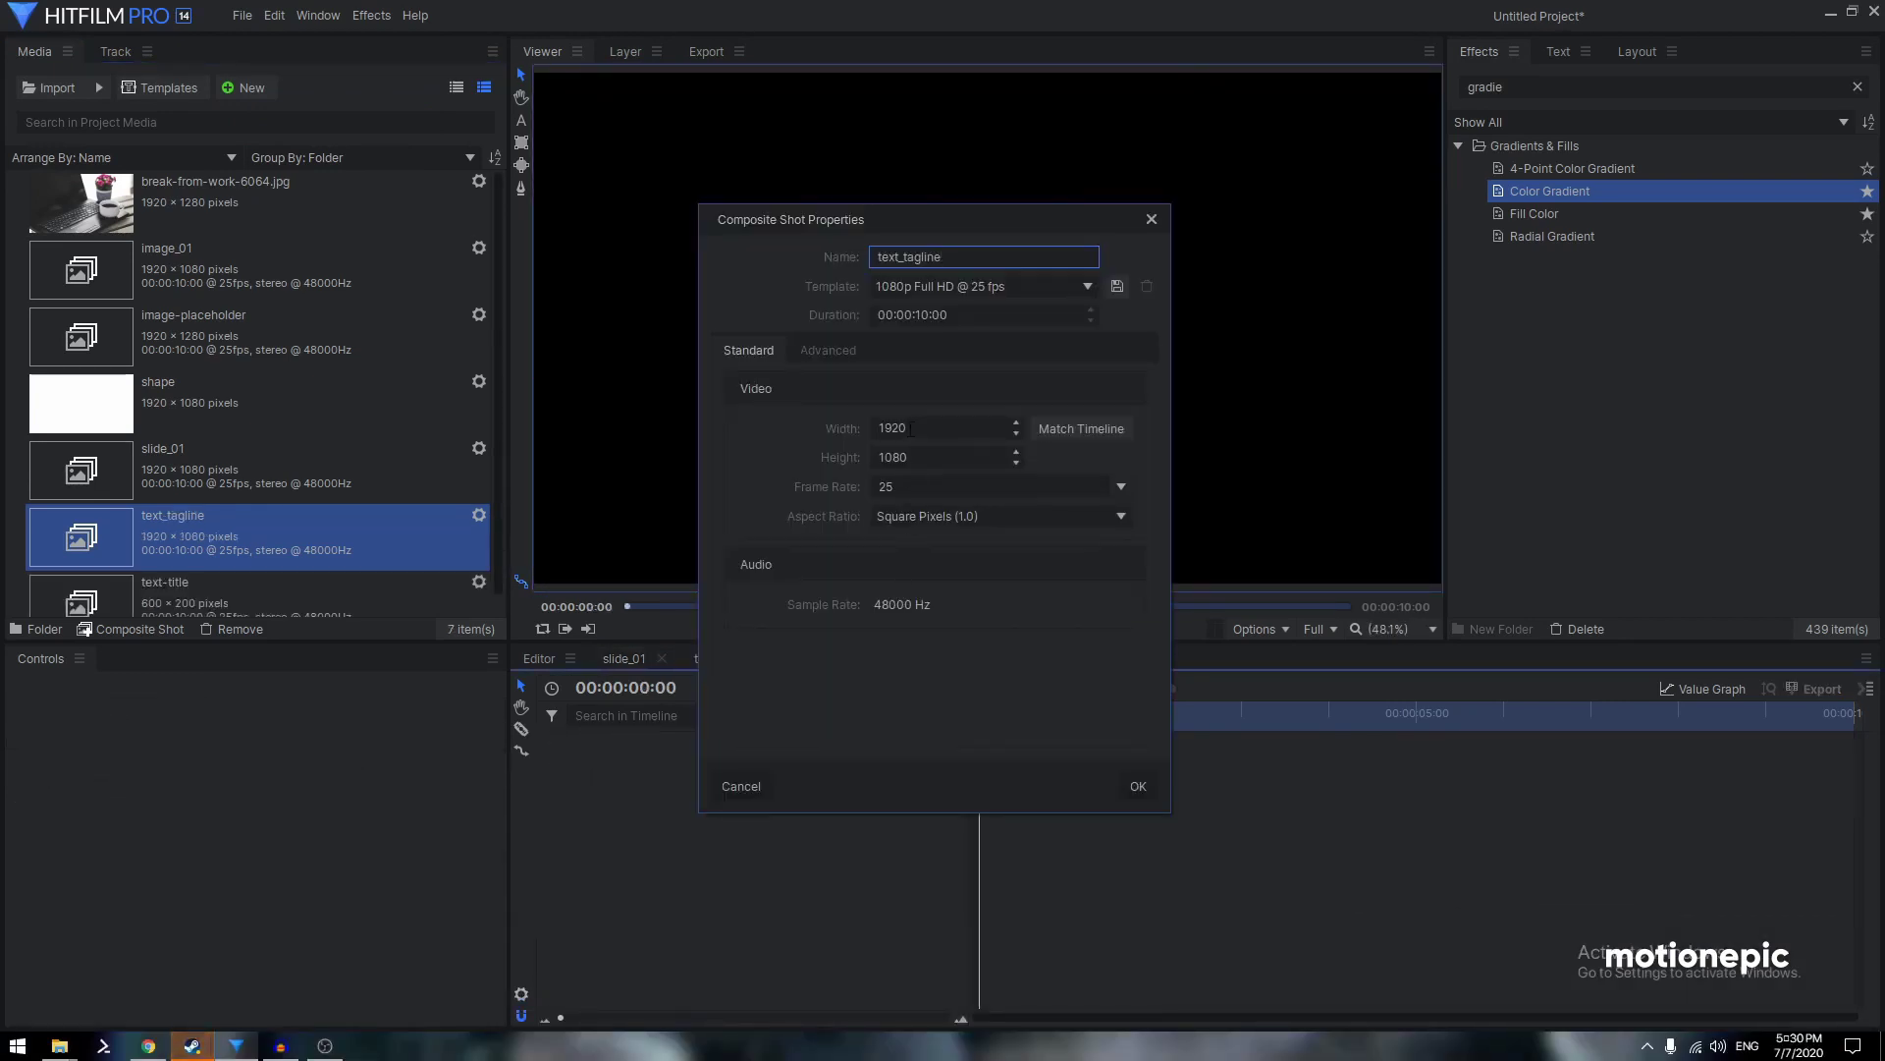
Set the text_tagline composite shot's size to 600 by 200 pixels
double_click(910, 429)
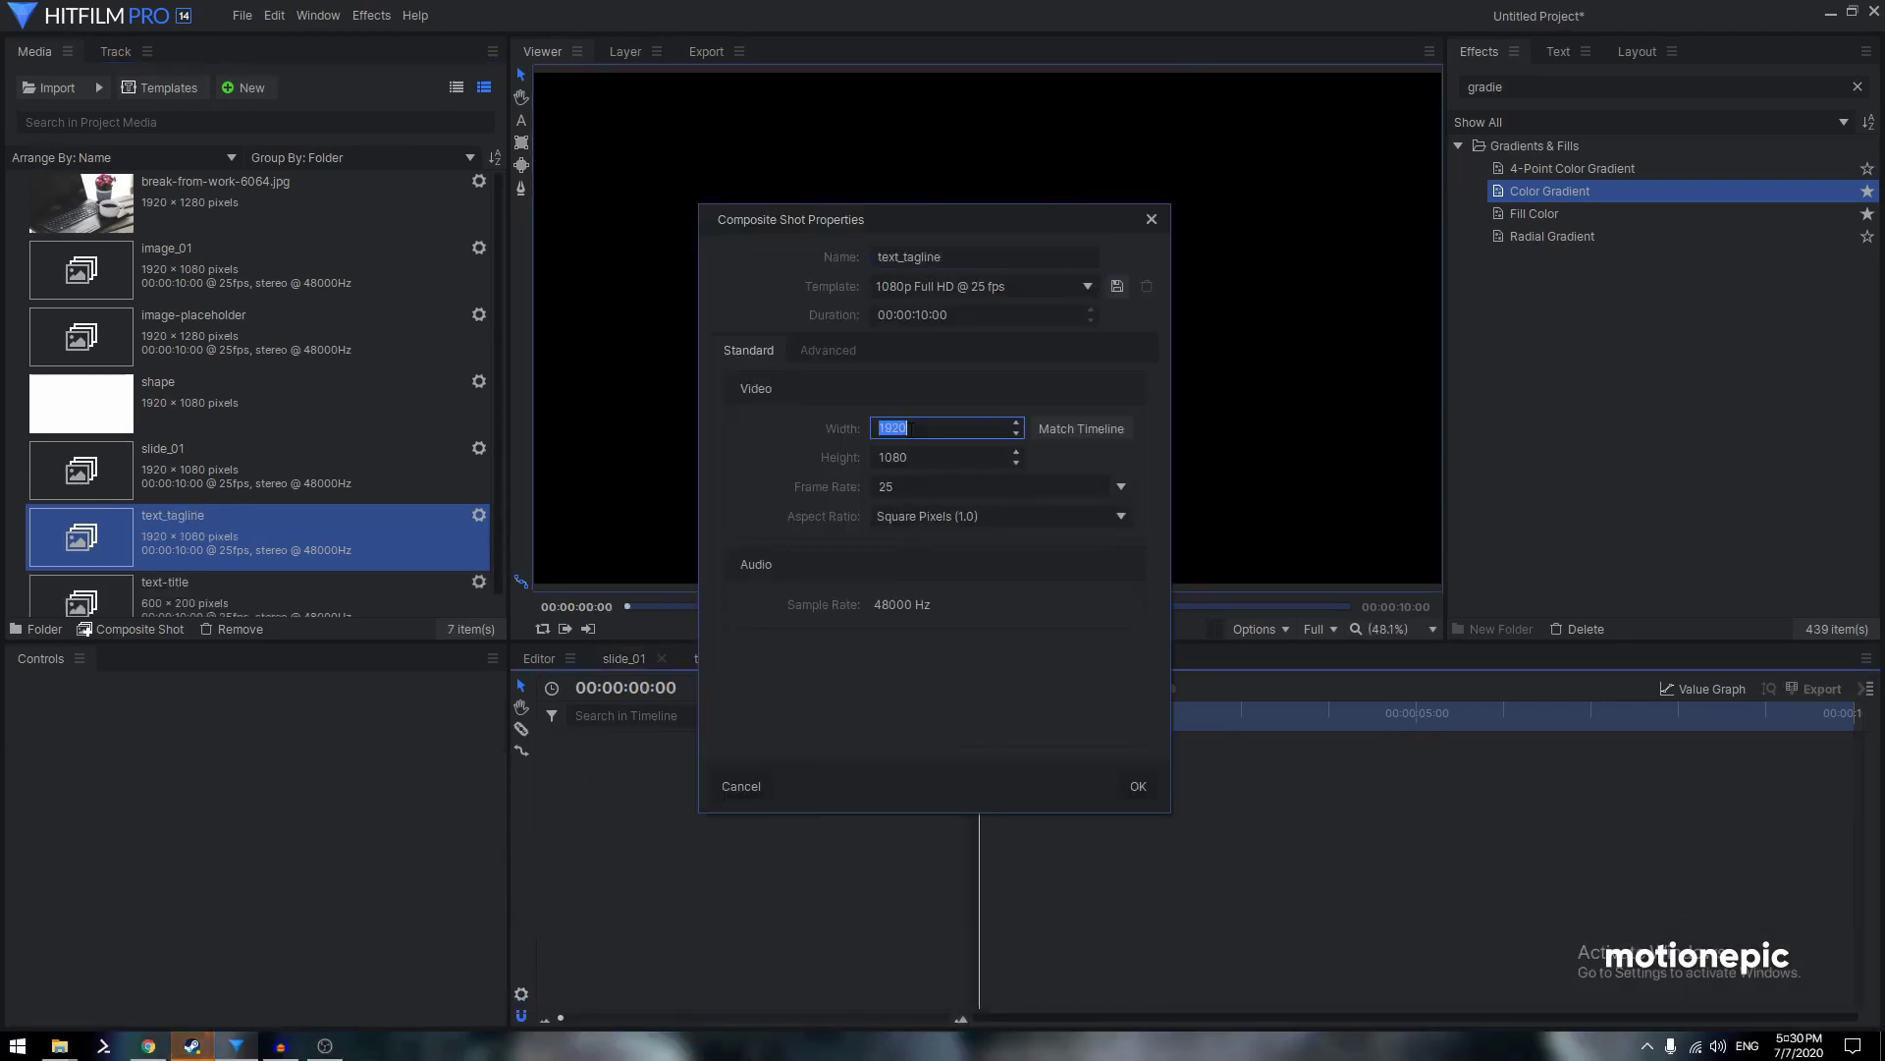
type("600")
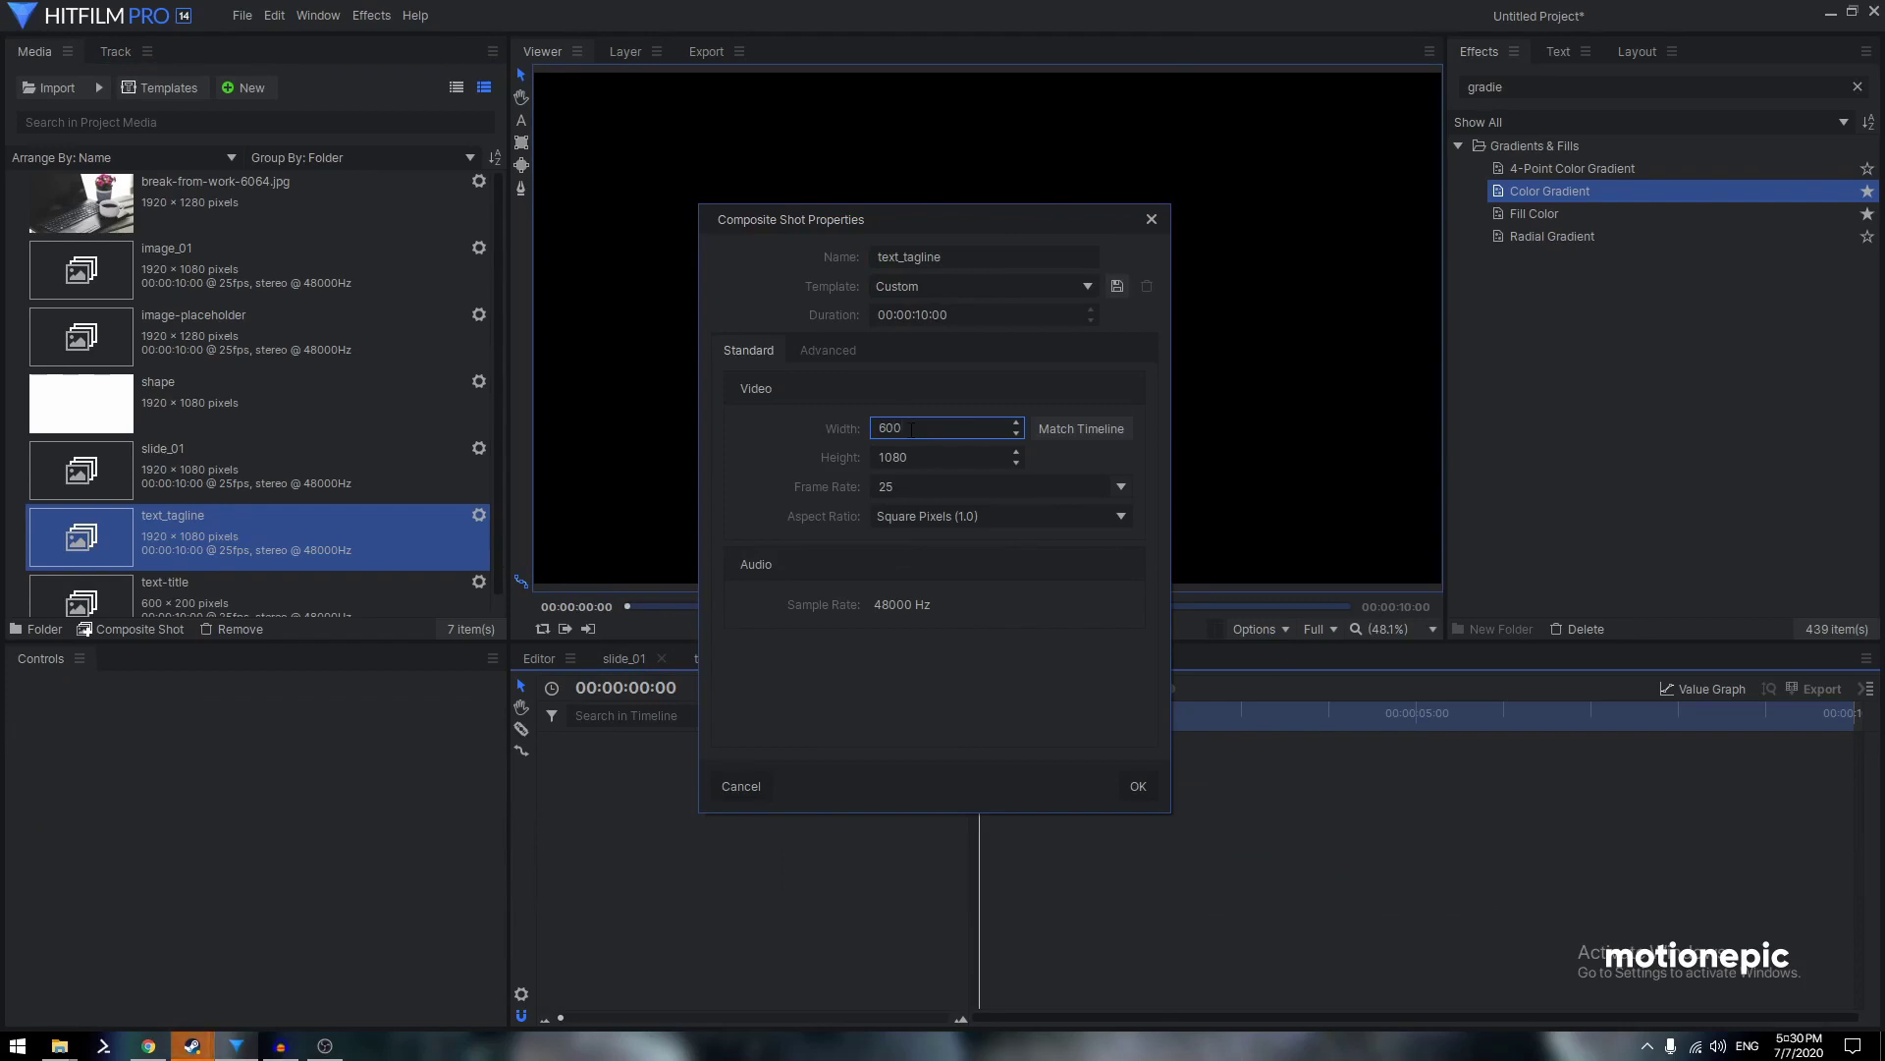
key("Tab")
type("3")
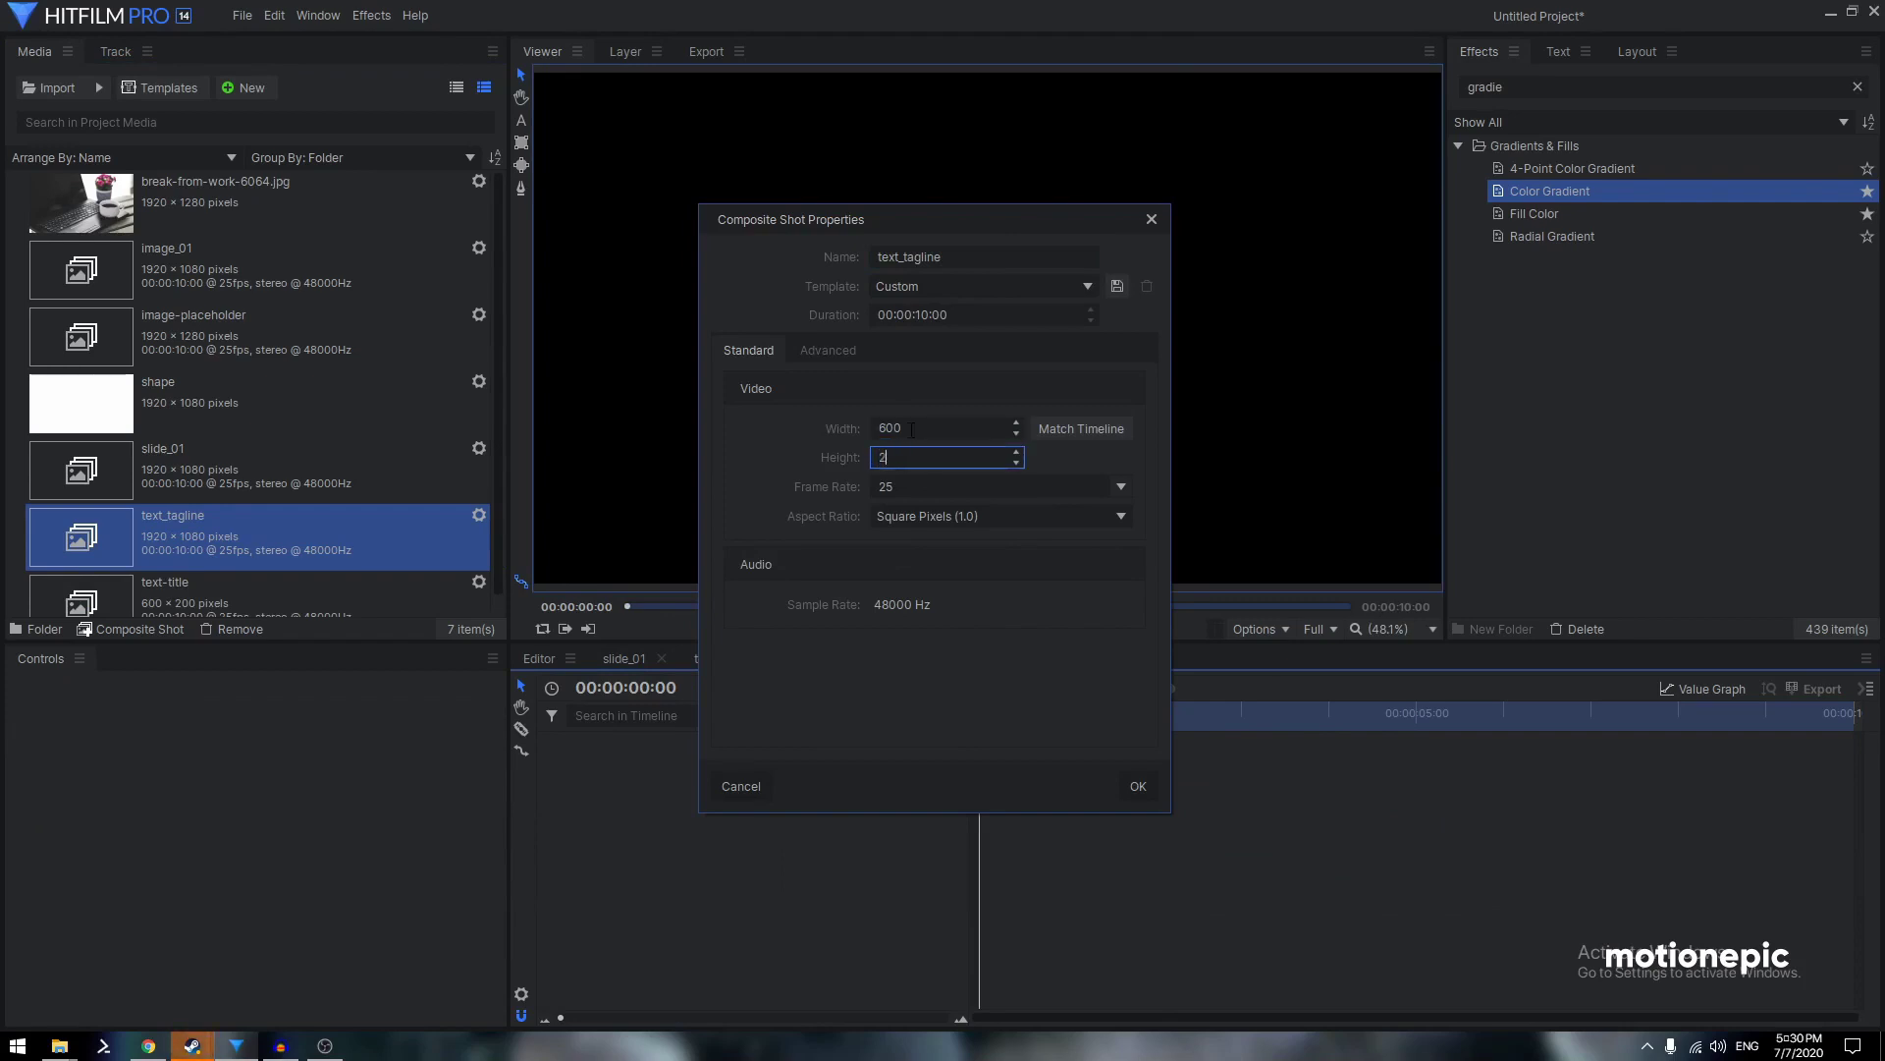
key("Return")
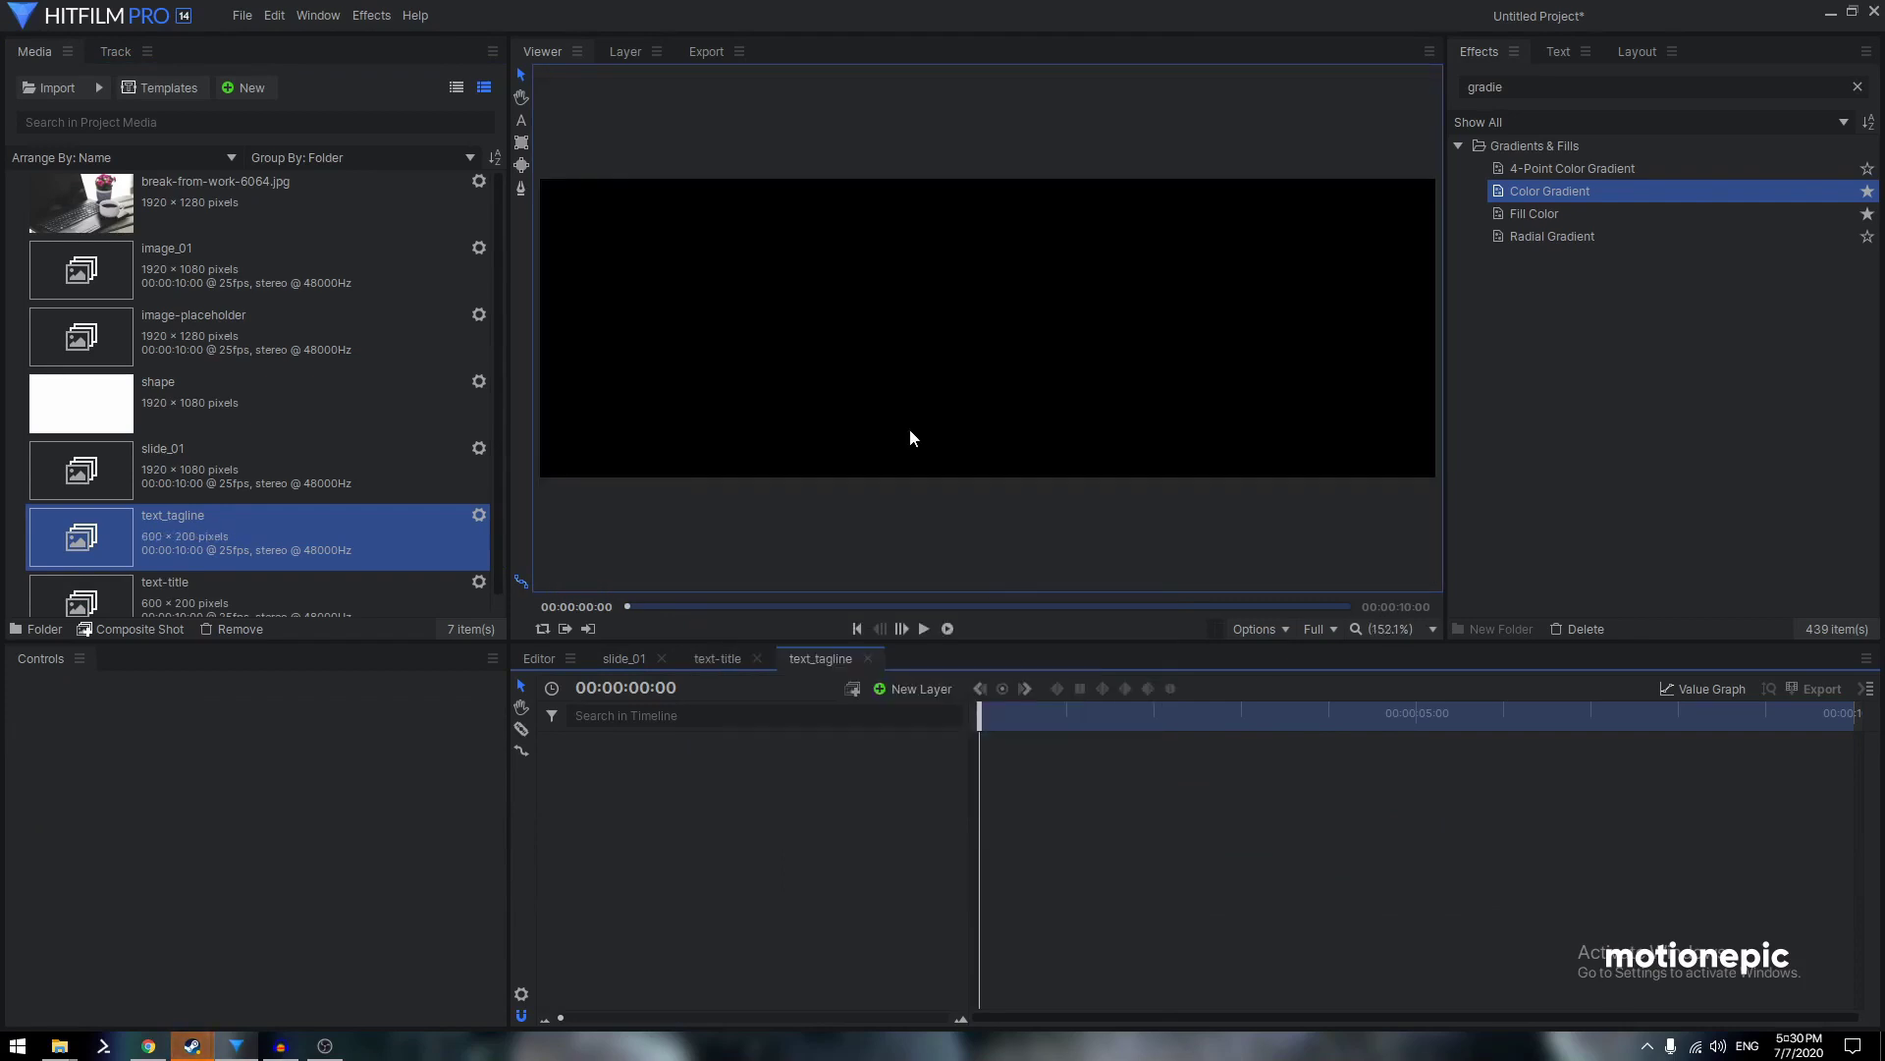
Add a text layer reading PRESENTS to text_tagline and center it vertically within the timeline frame
left_click(915, 689)
left_click(911, 732)
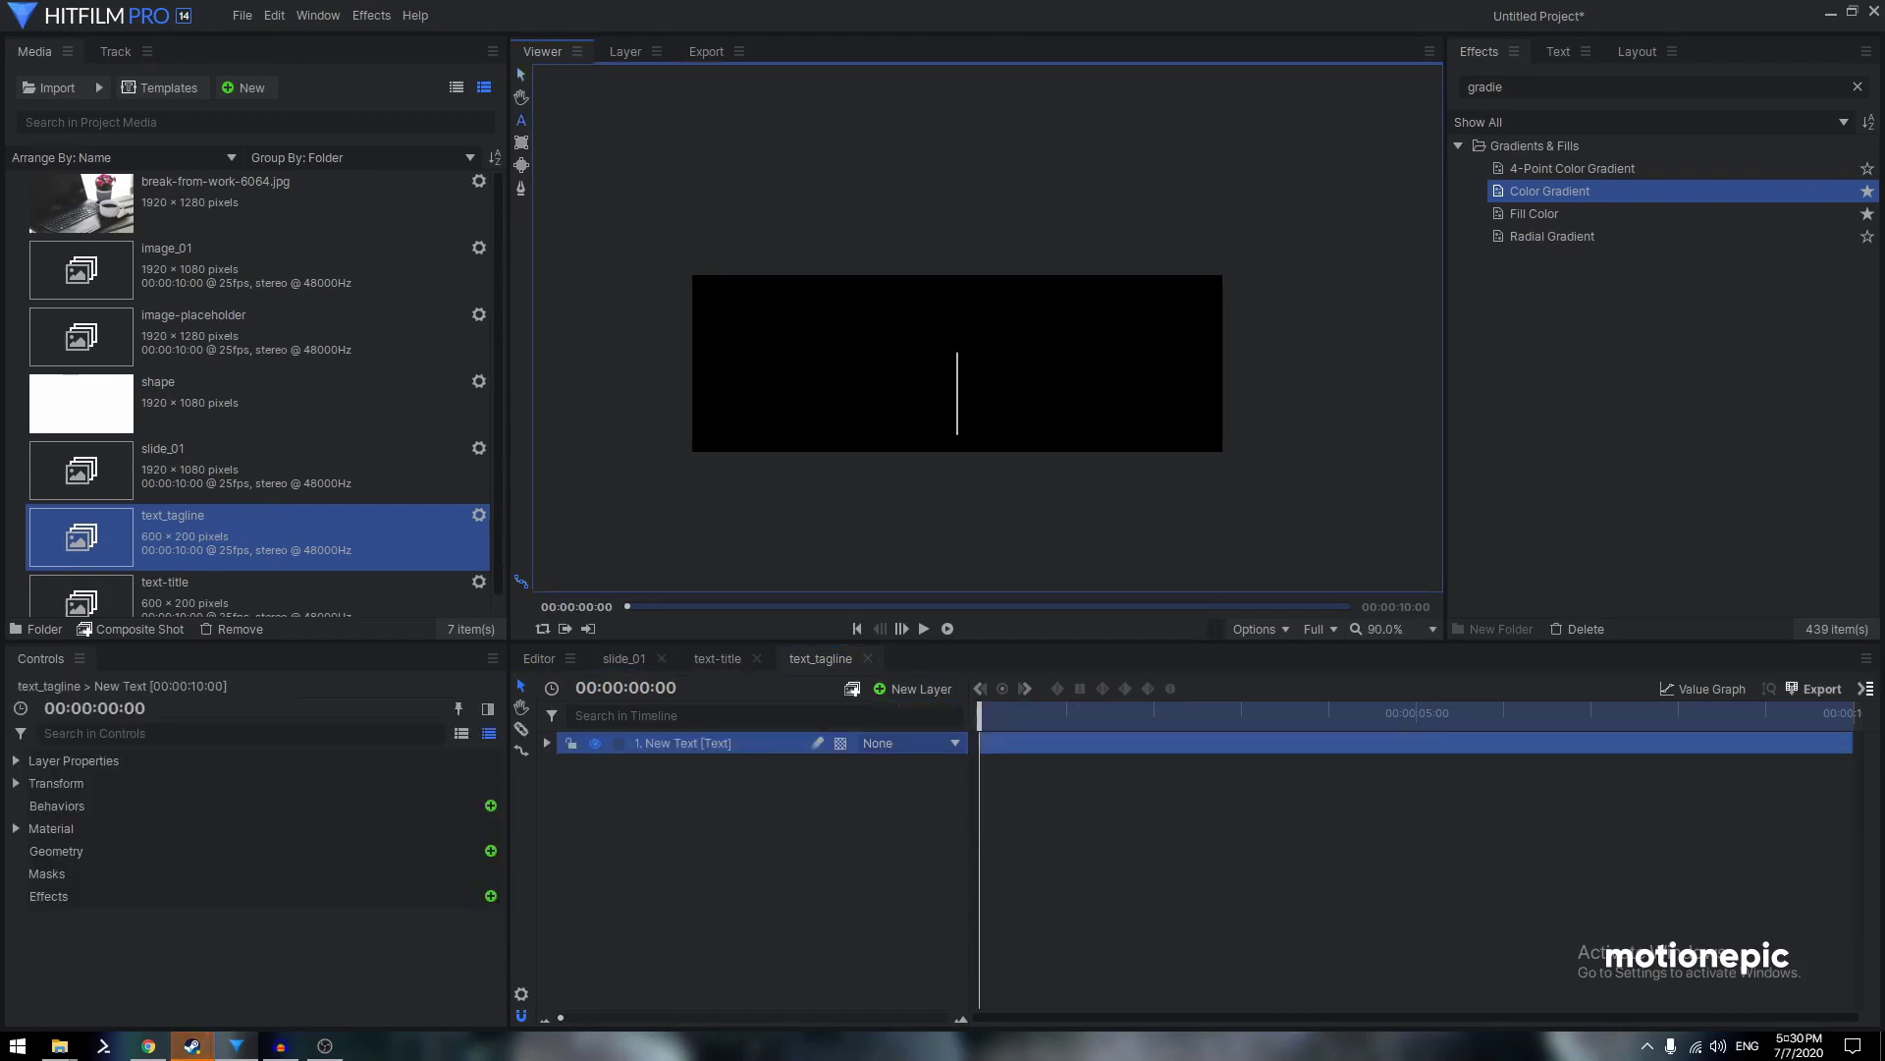
type("PRESENTS")
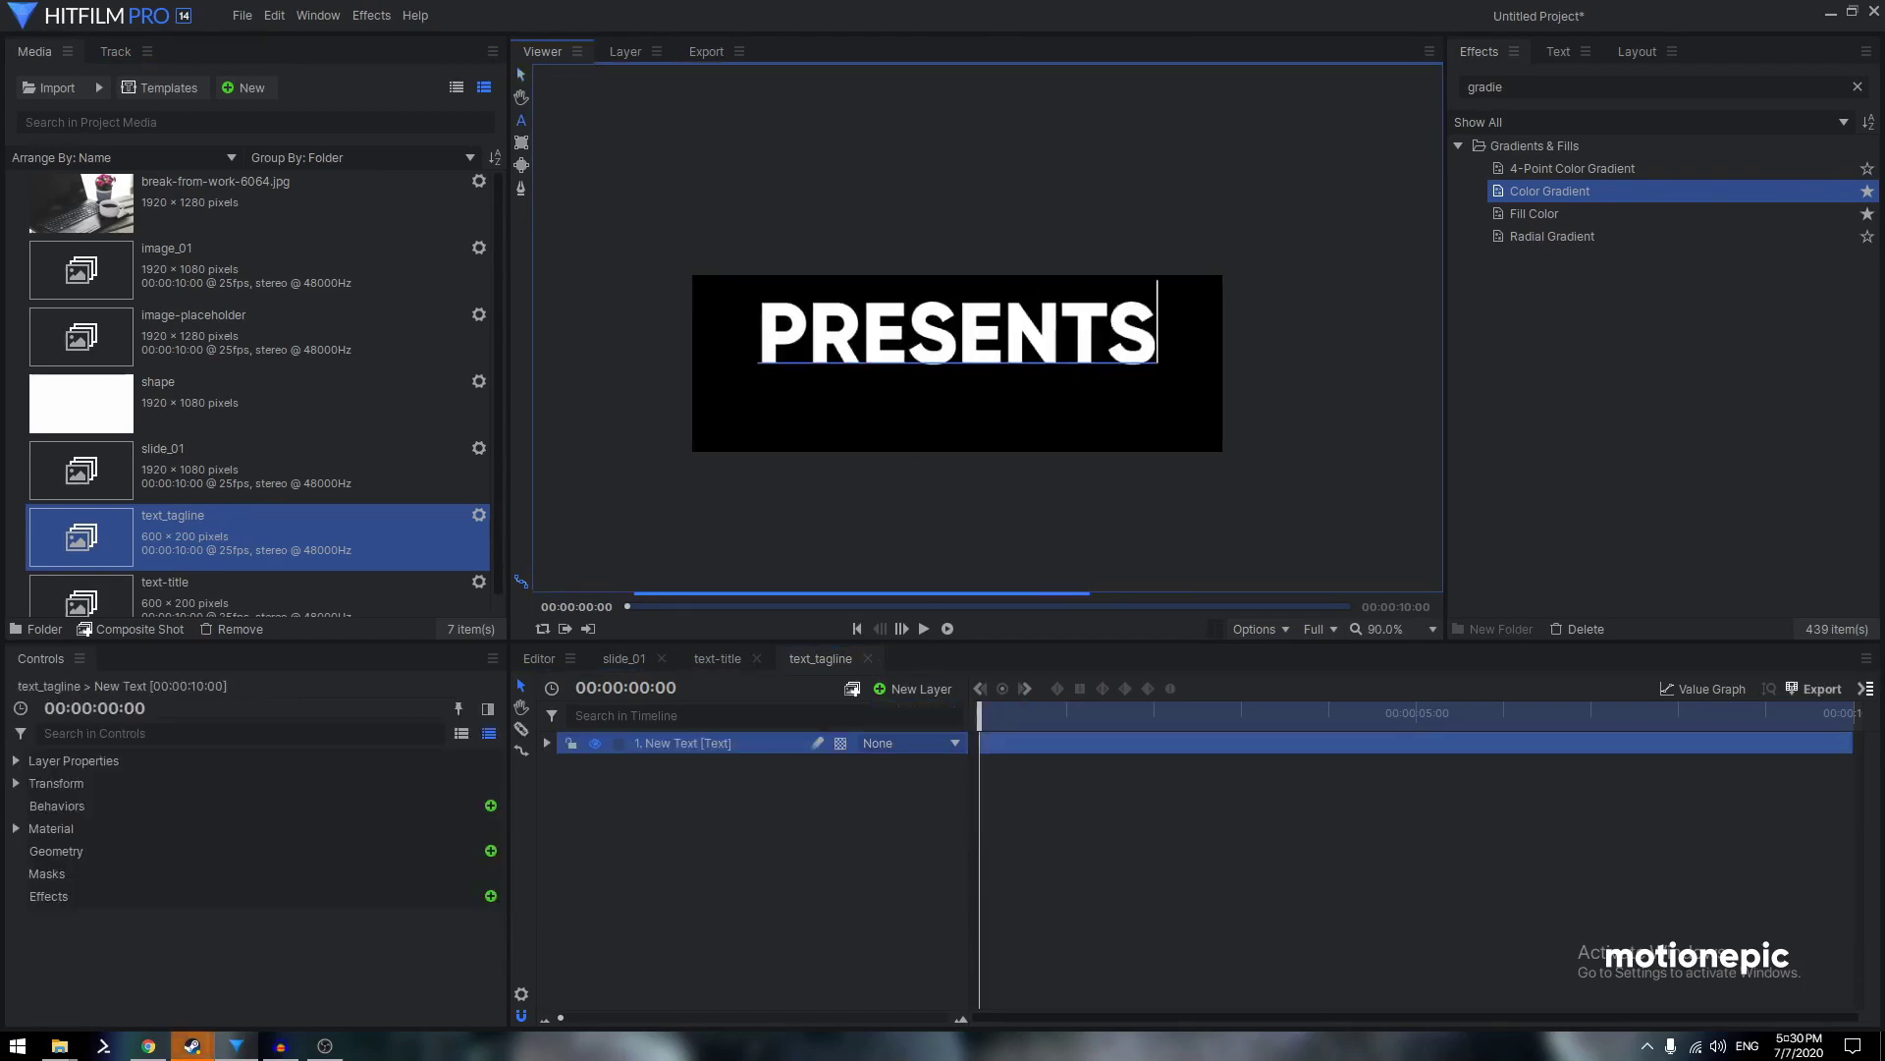
key("ctrl+a")
left_click(1634, 54)
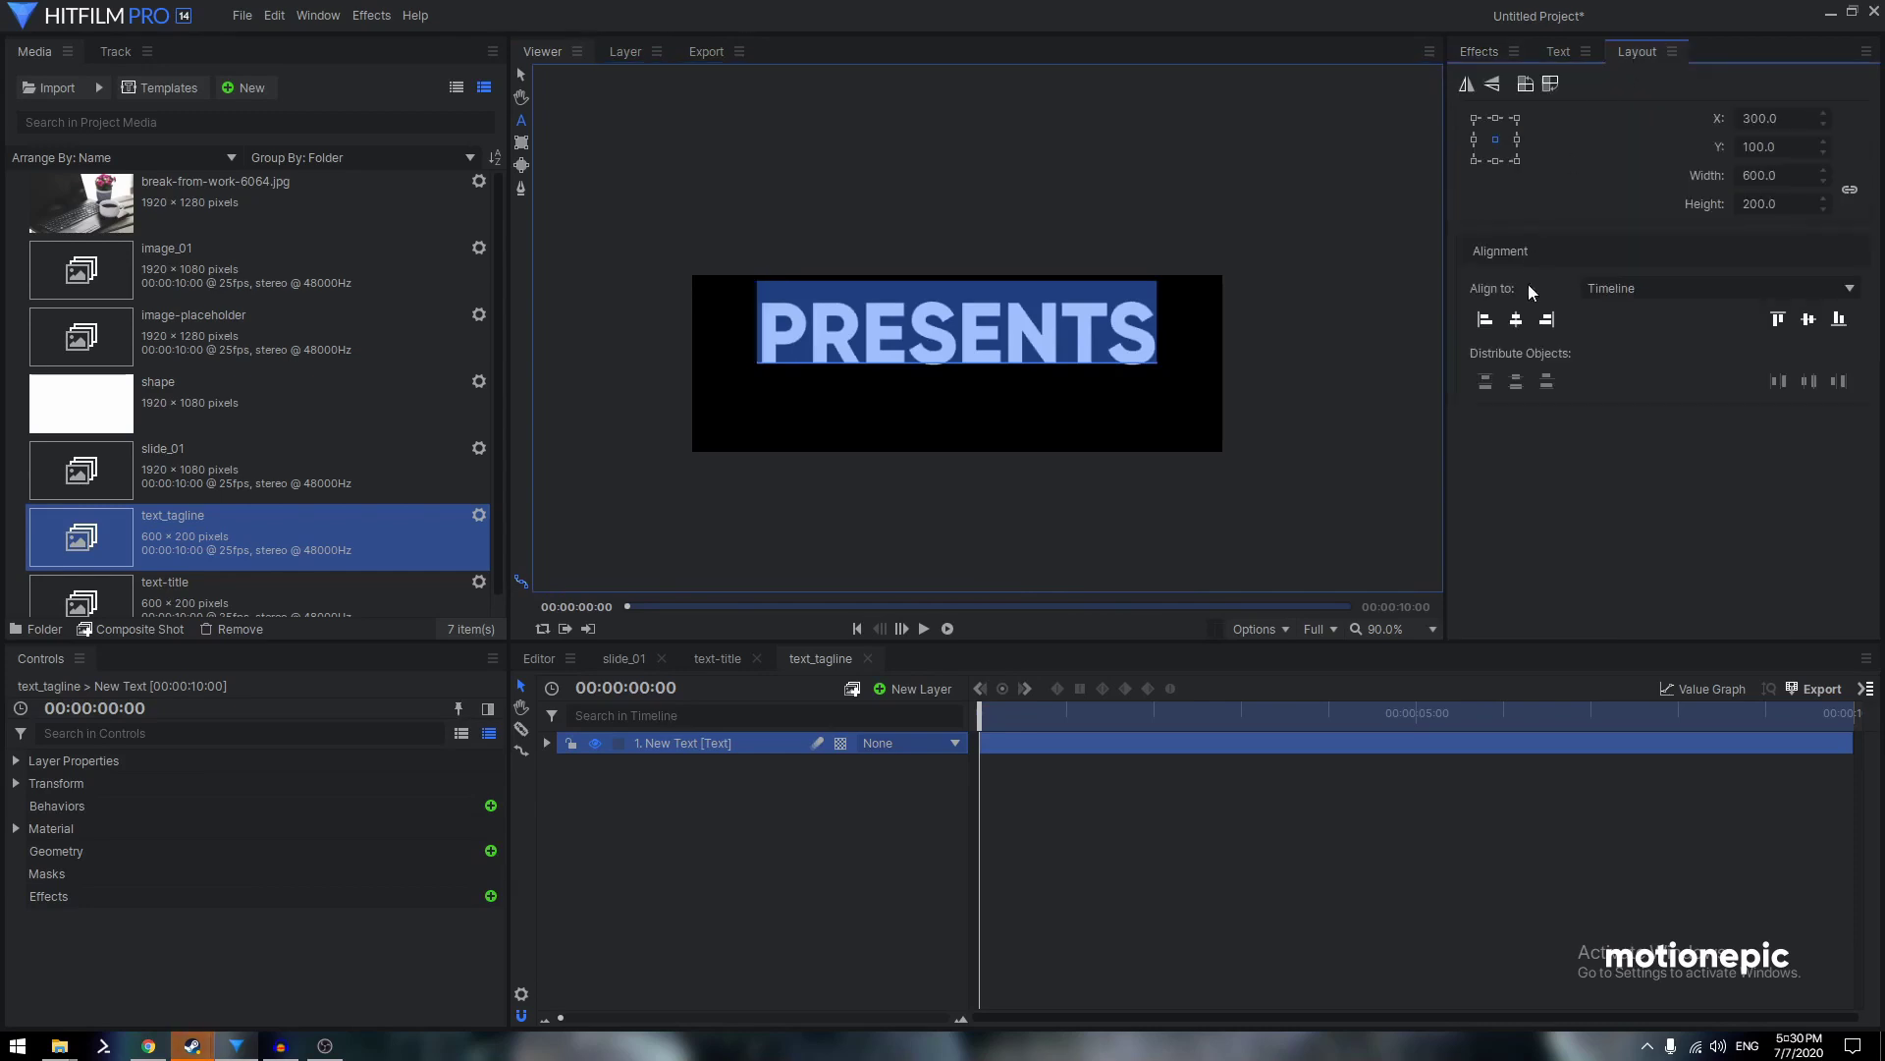
left_click(1808, 319)
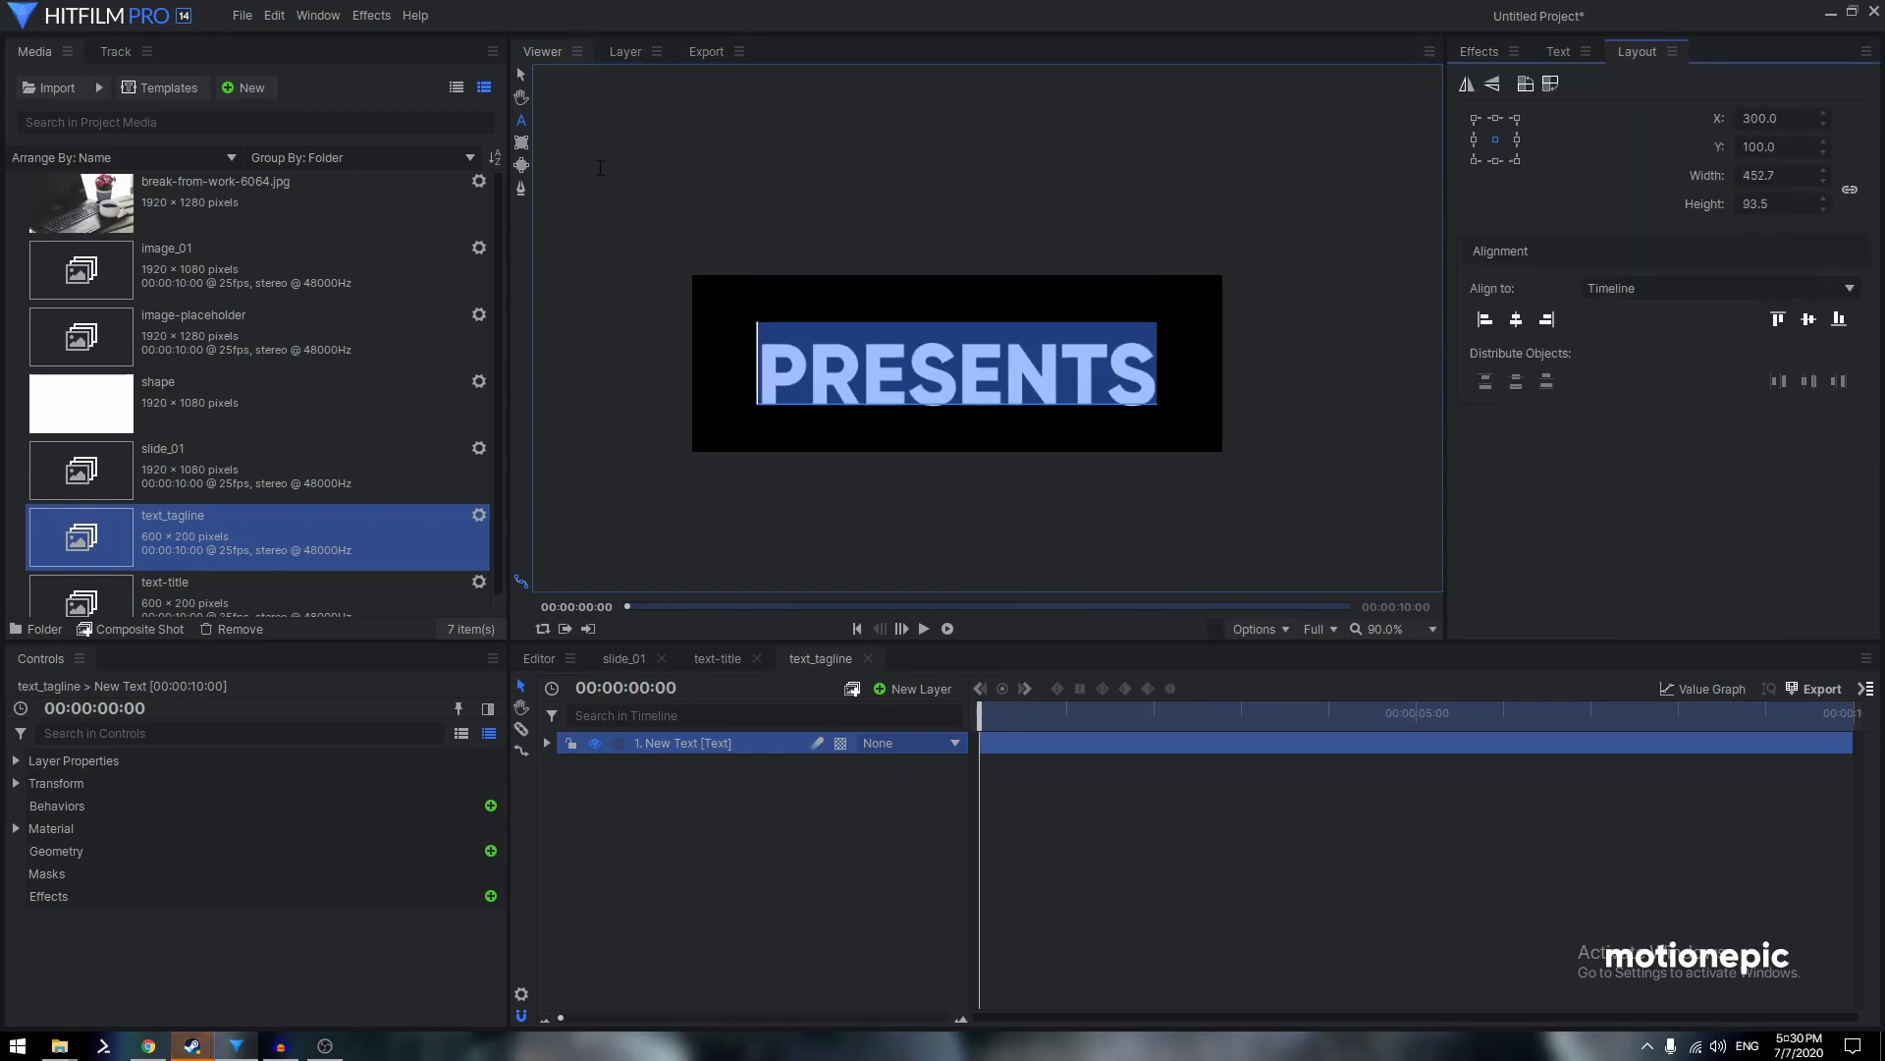
left_click(521, 75)
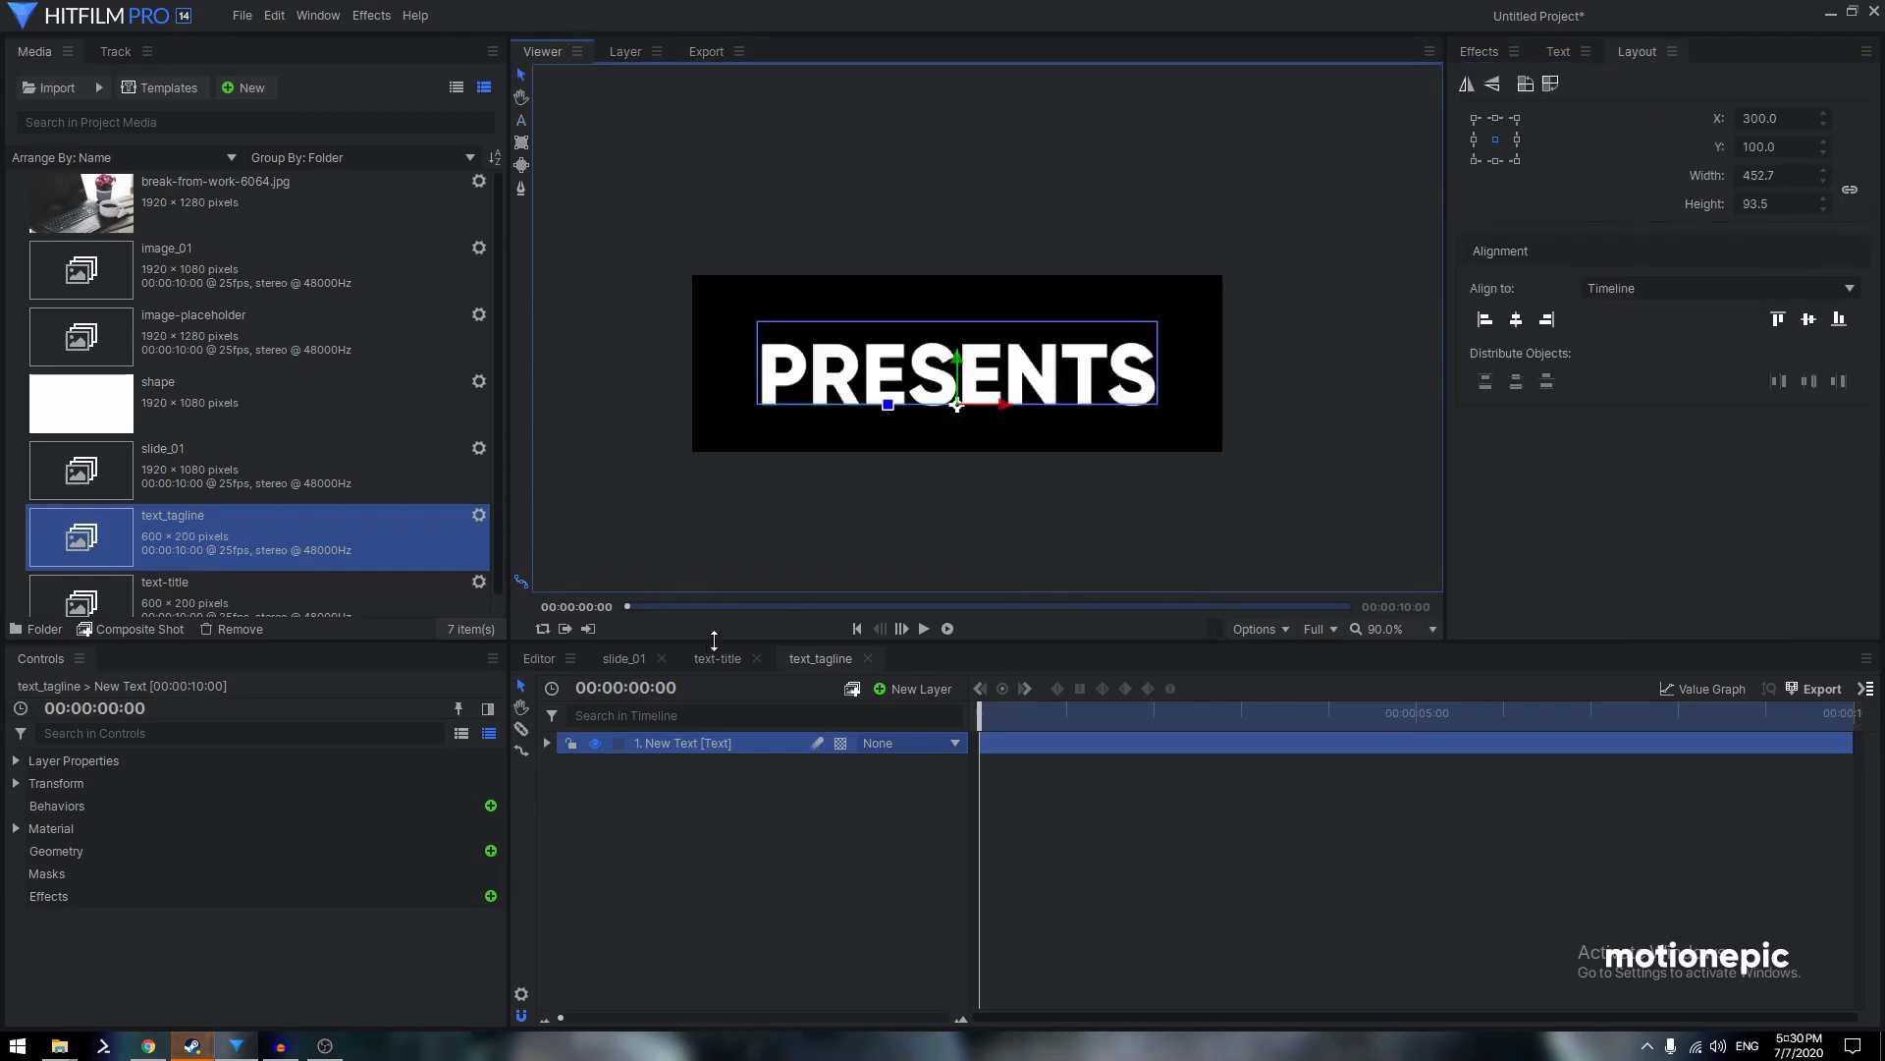
Add text_tagline to slide_01 below the text-title layer and place it under MOTIONEPIC at about X 385, Y 287.5
left_click(772, 659)
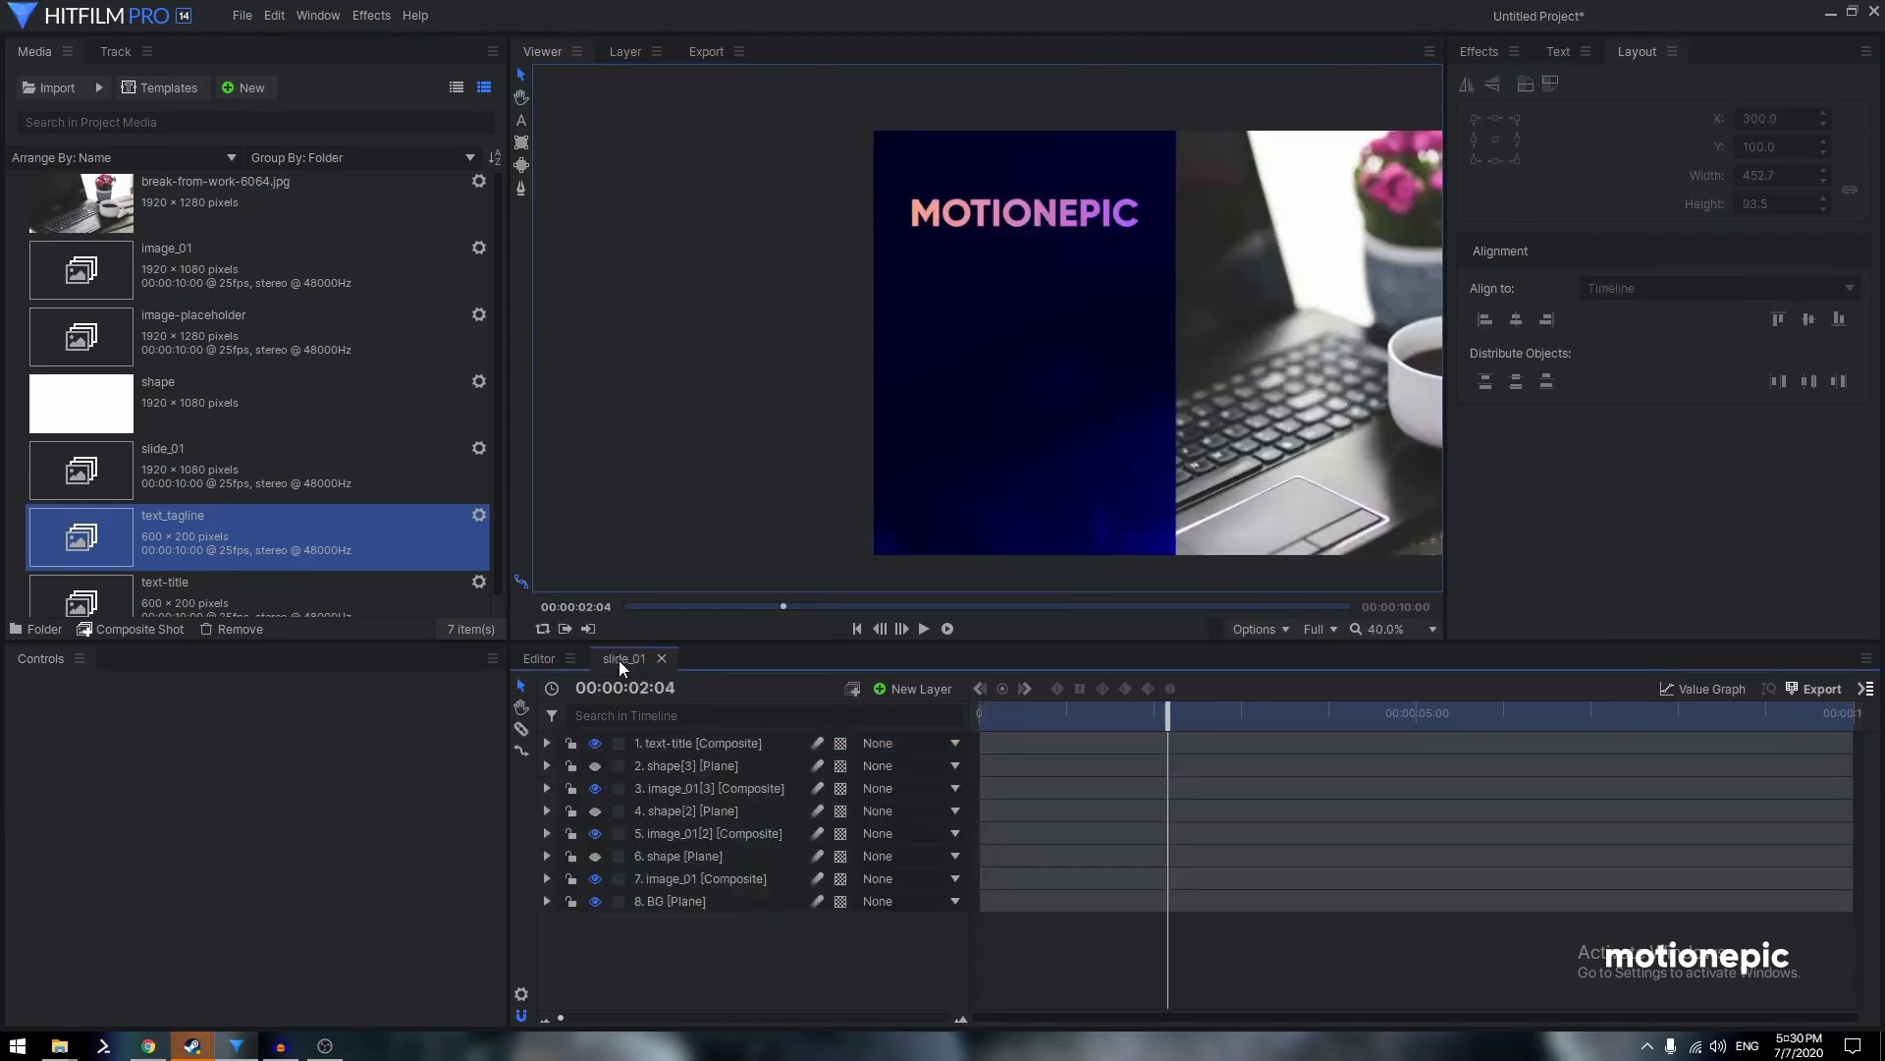
left_click_drag(169, 540, 699, 746)
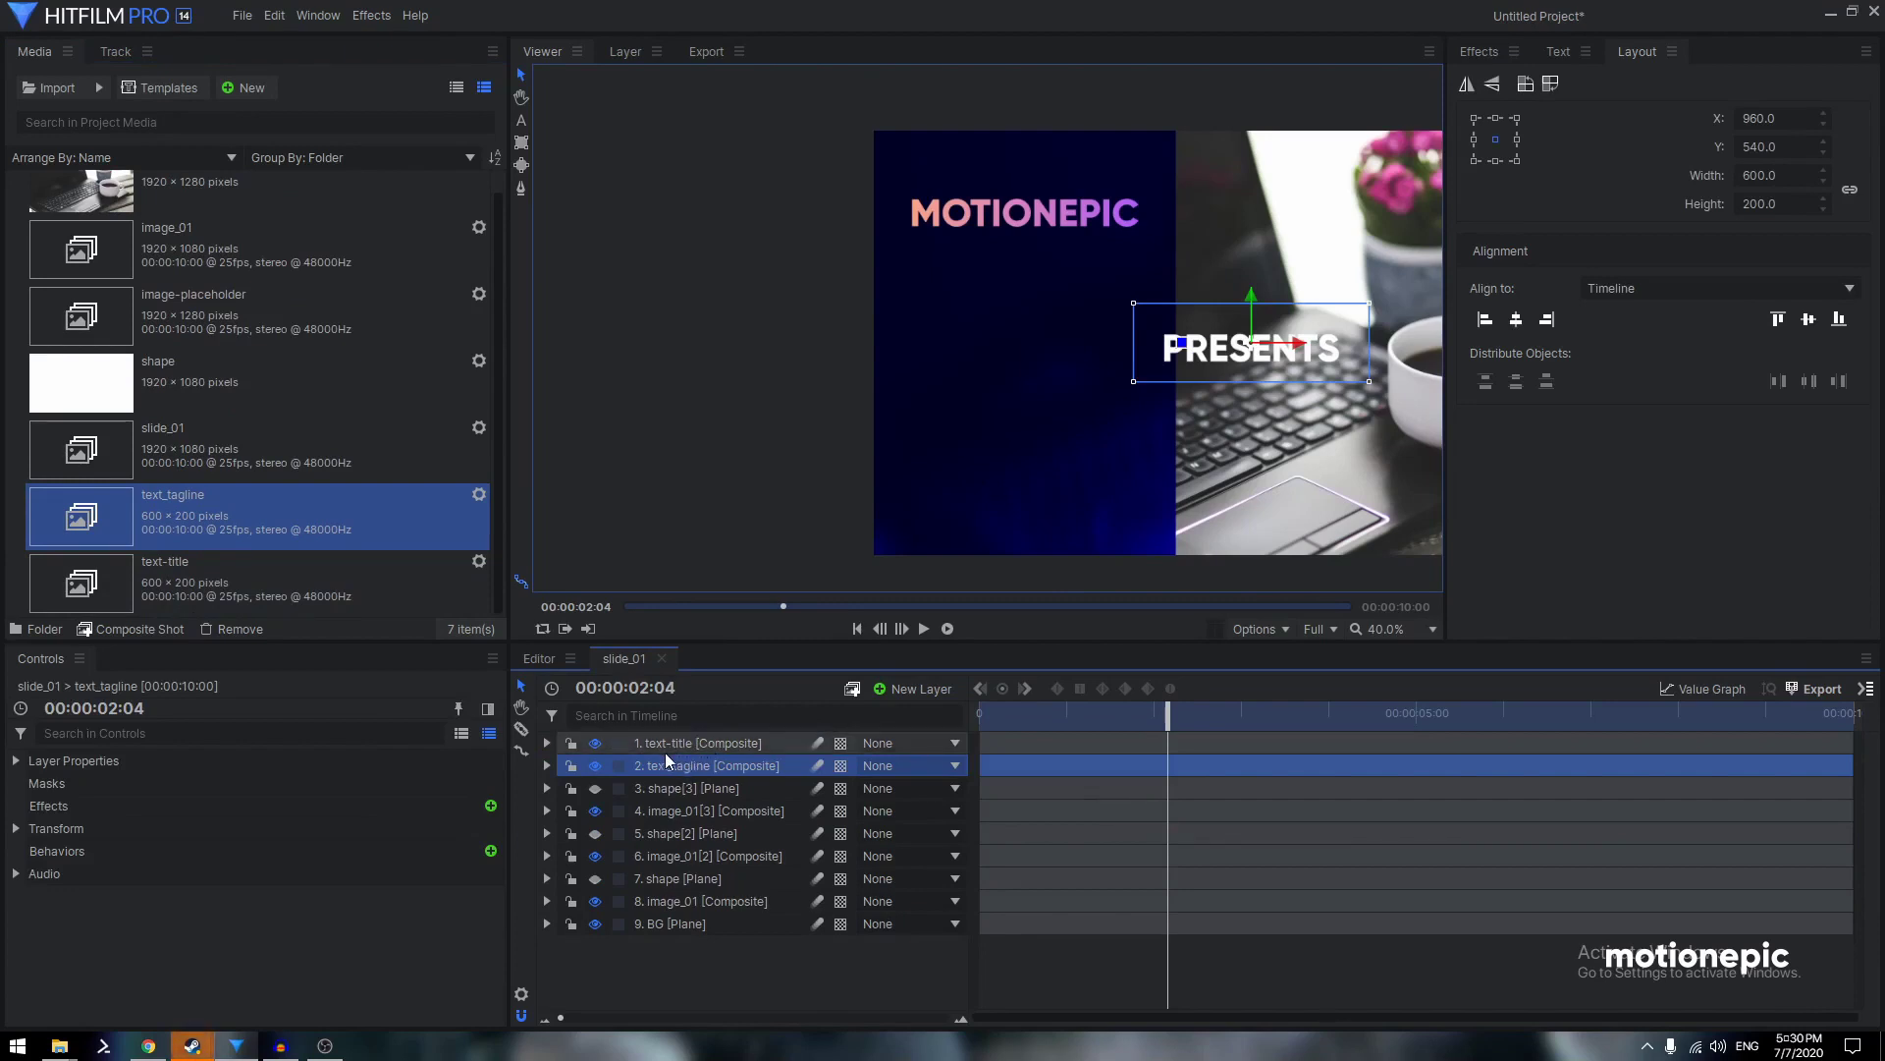
left_click_drag(1252, 383, 1026, 285)
left_click_drag(1025, 200, 1025, 196)
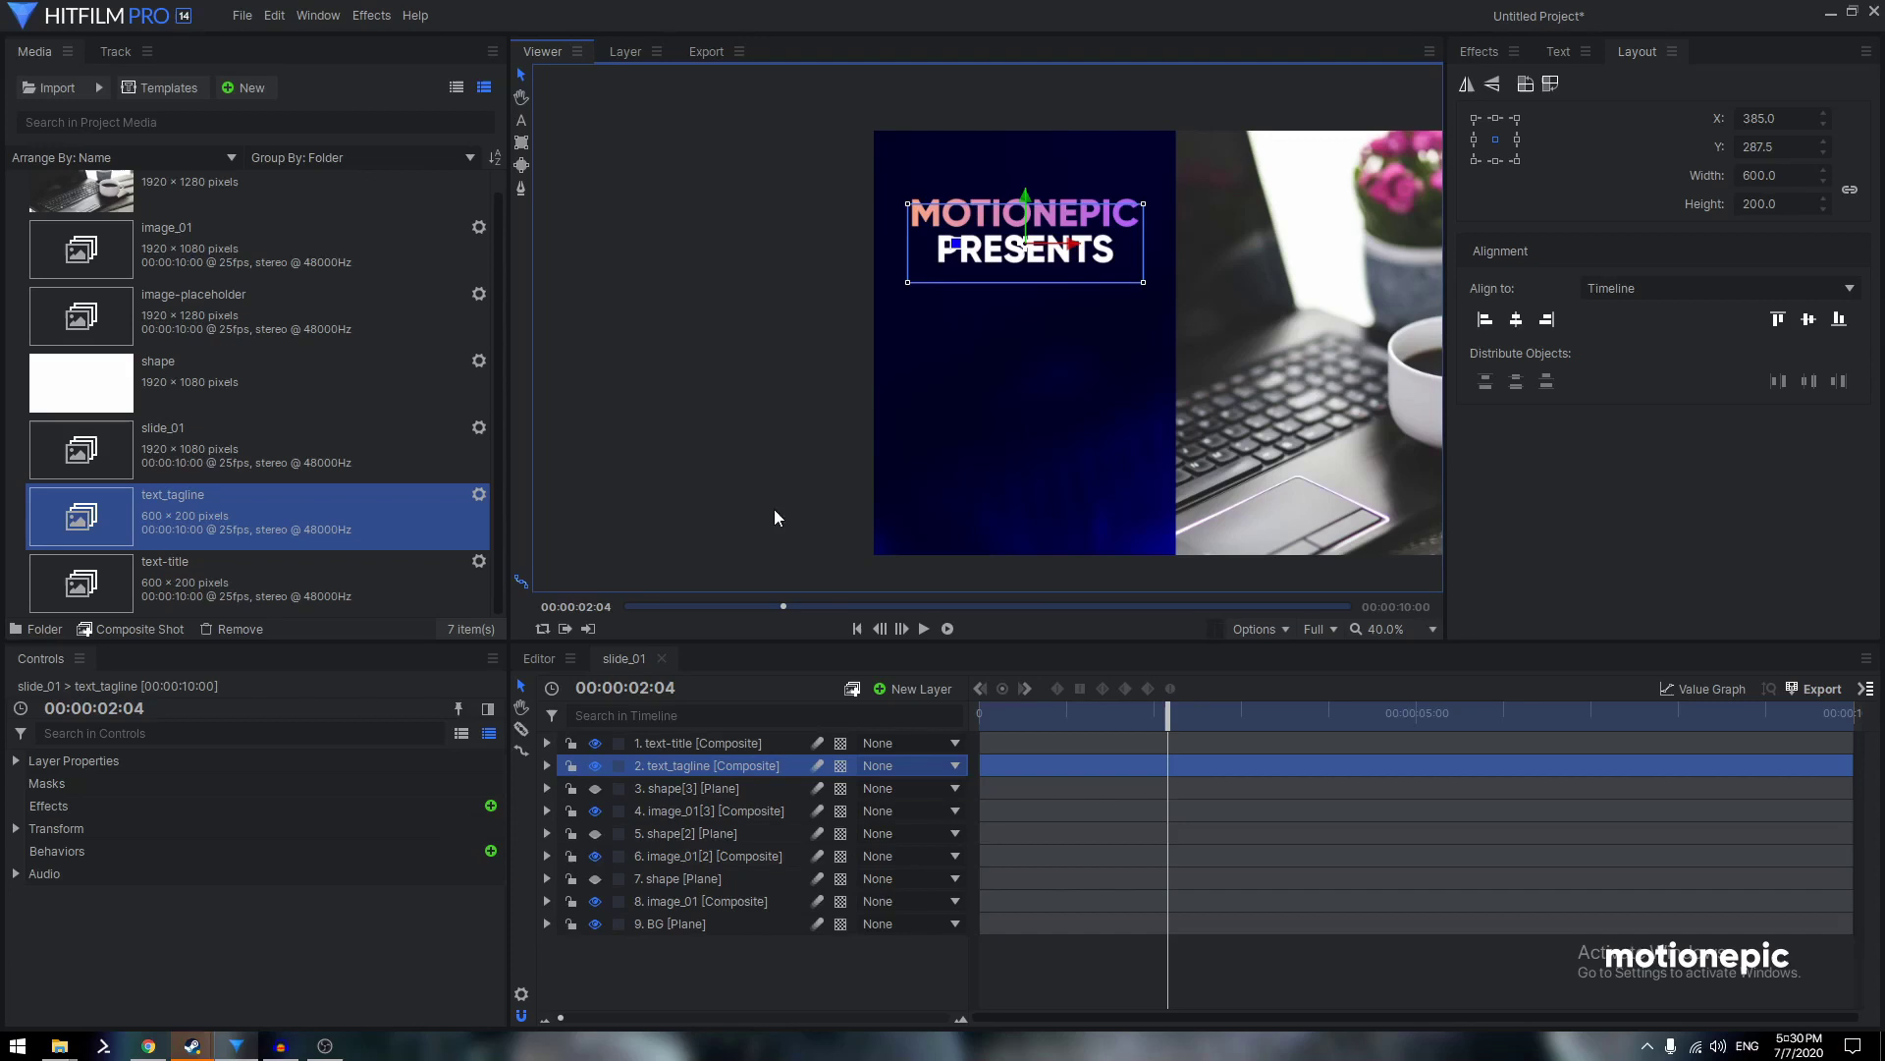
Scale the text_tagline layer down to 72%
left_click(547, 766)
left_click(566, 832)
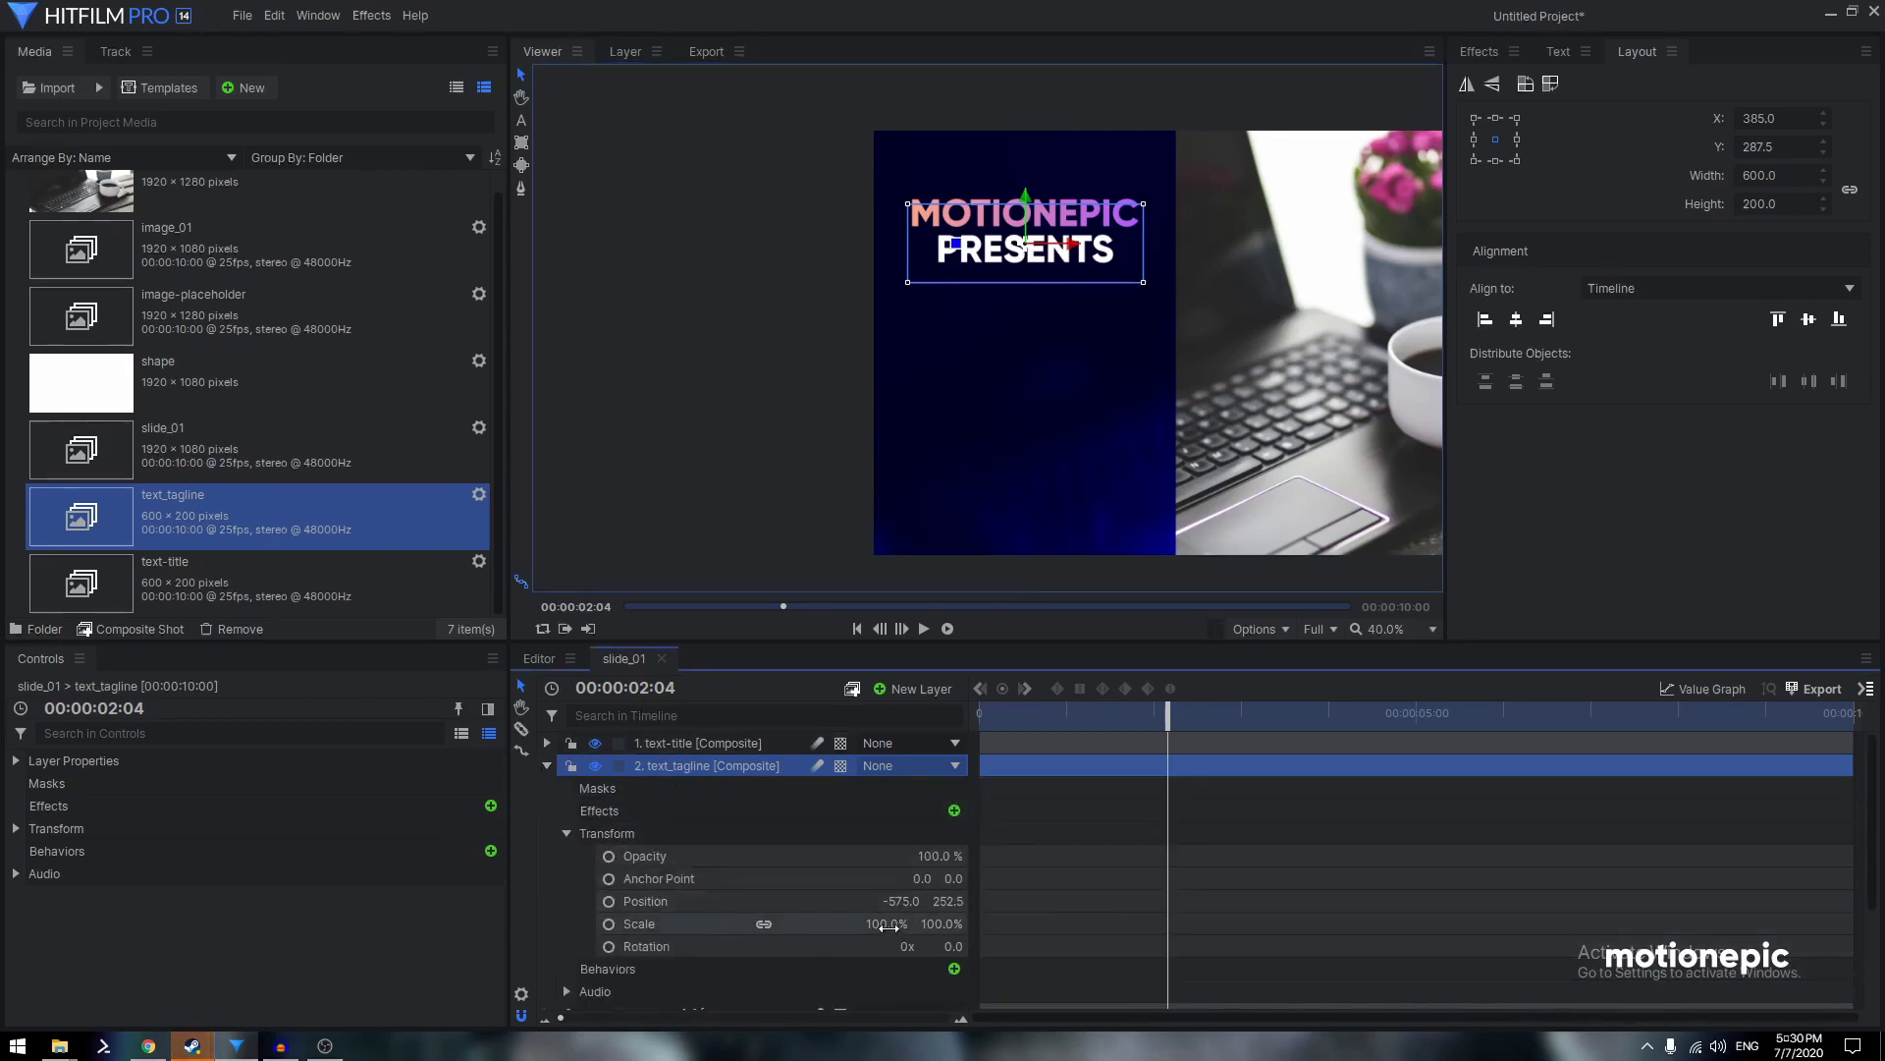
left_click_drag(887, 923, 859, 923)
left_click(547, 766)
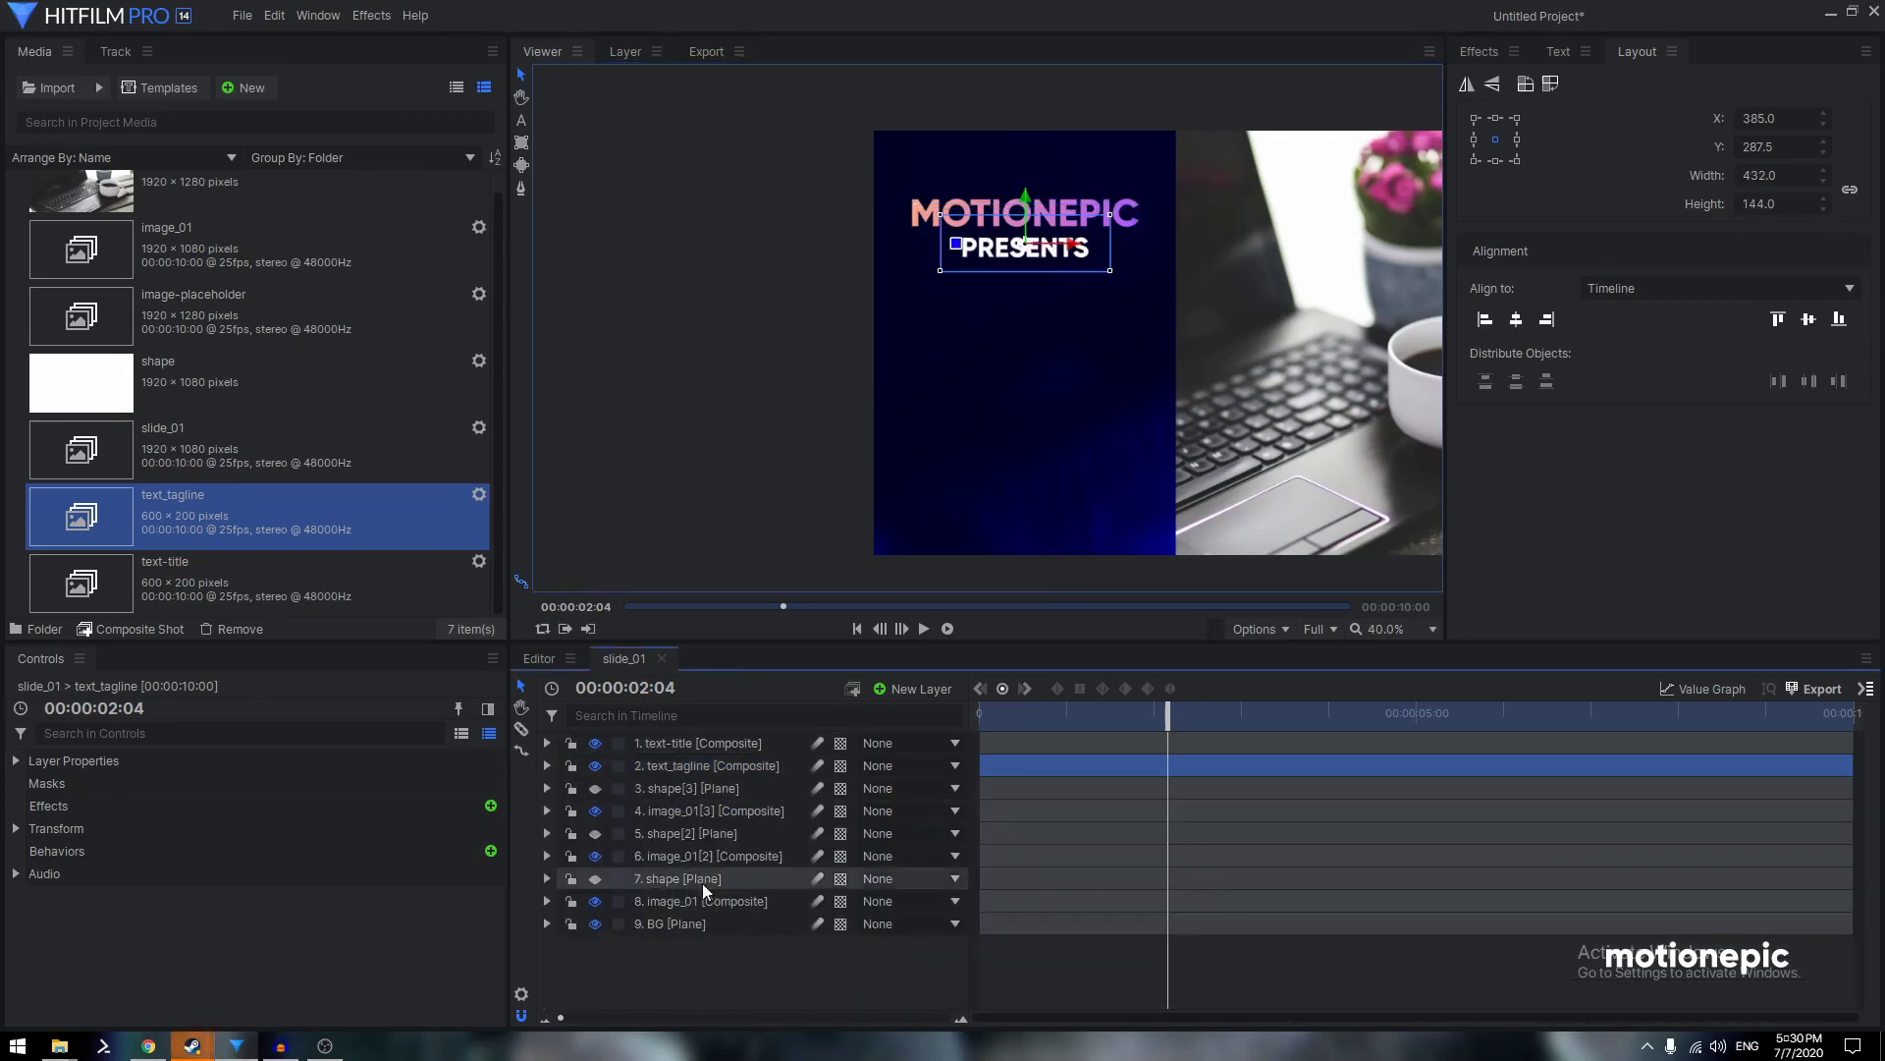
left_click(670, 965)
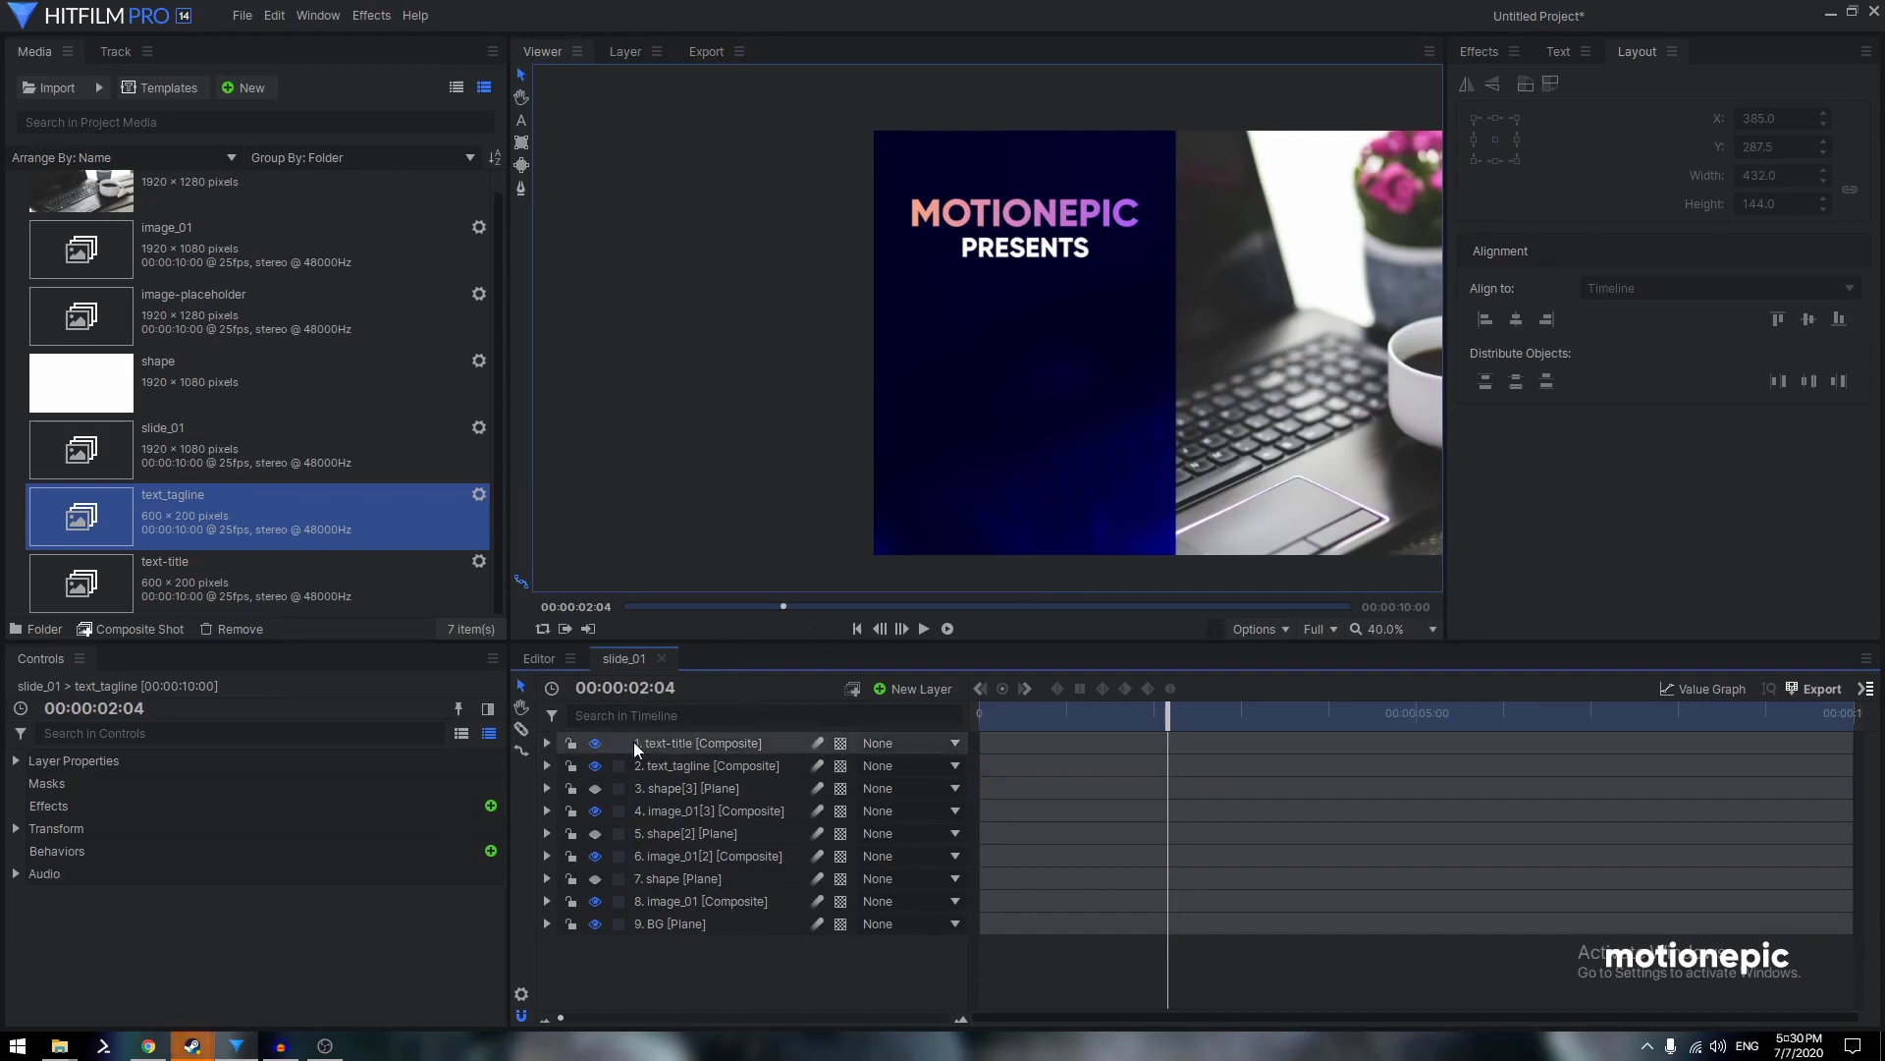
left_click(660, 742)
left_click(664, 772)
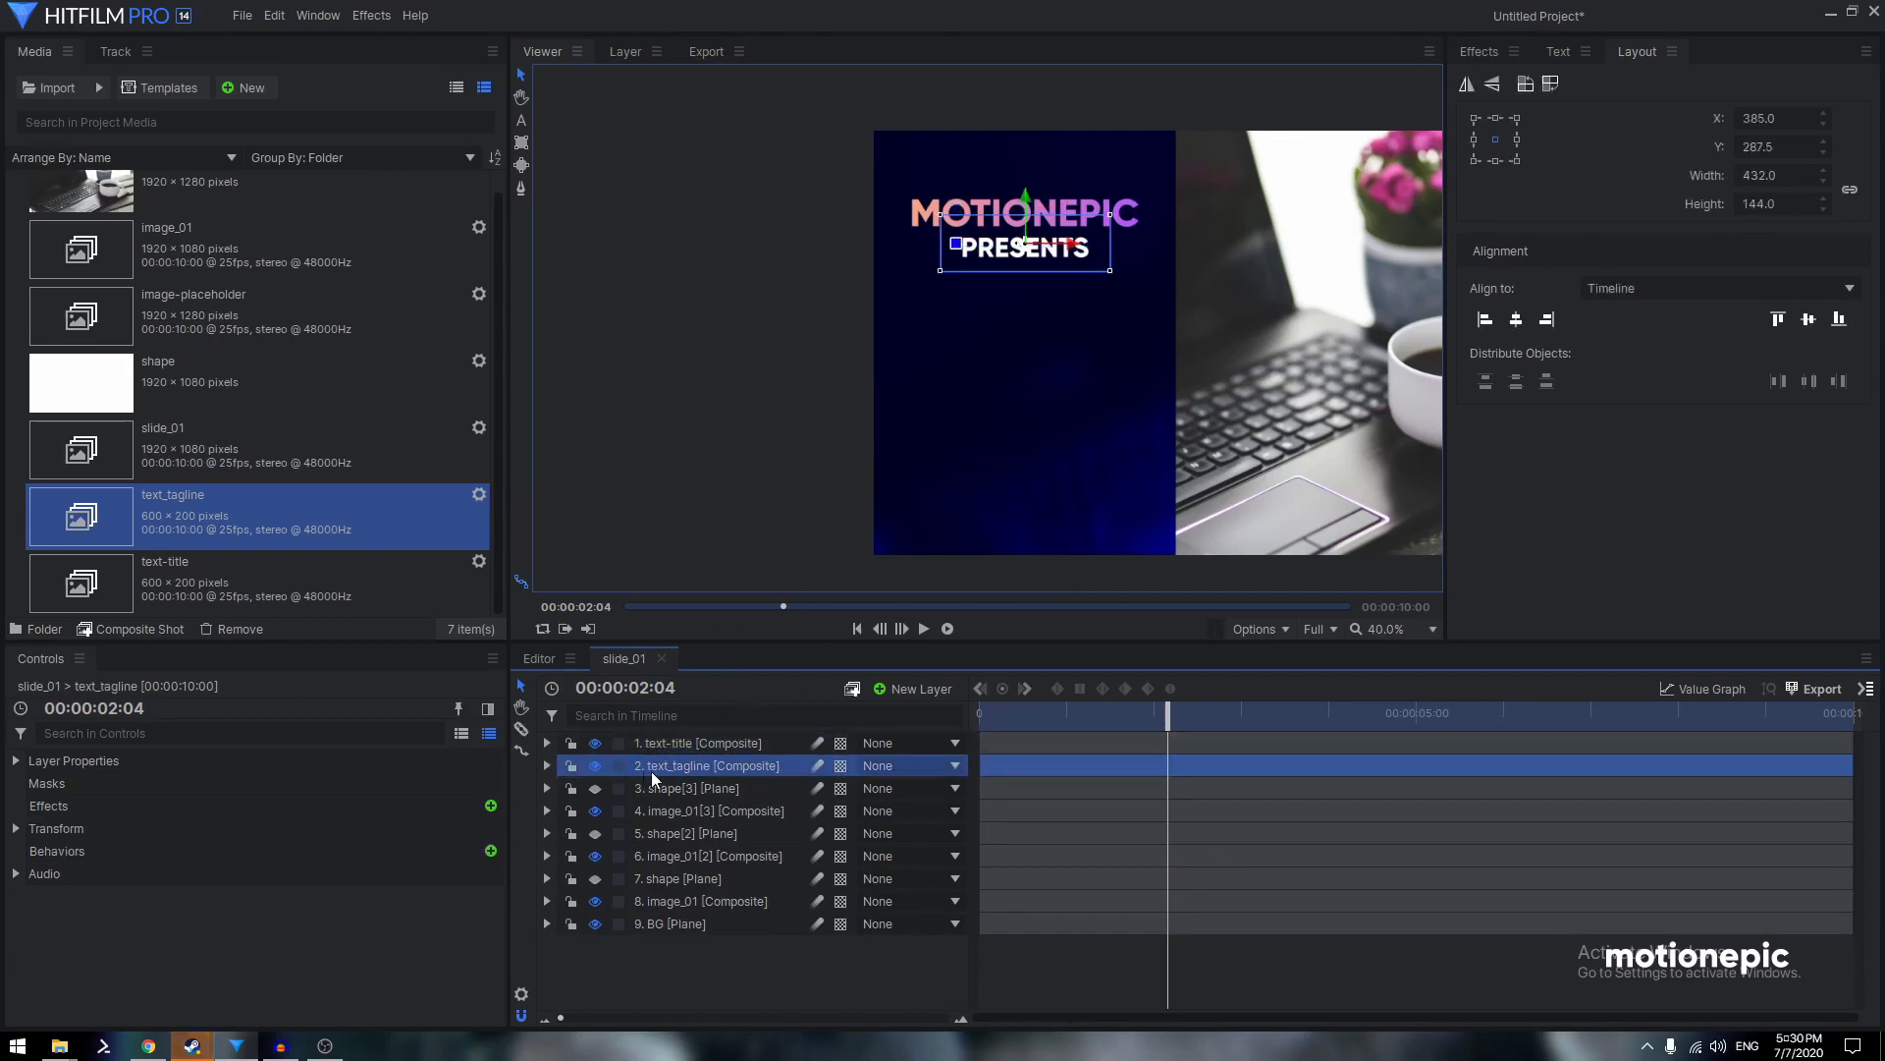
left_click(703, 980)
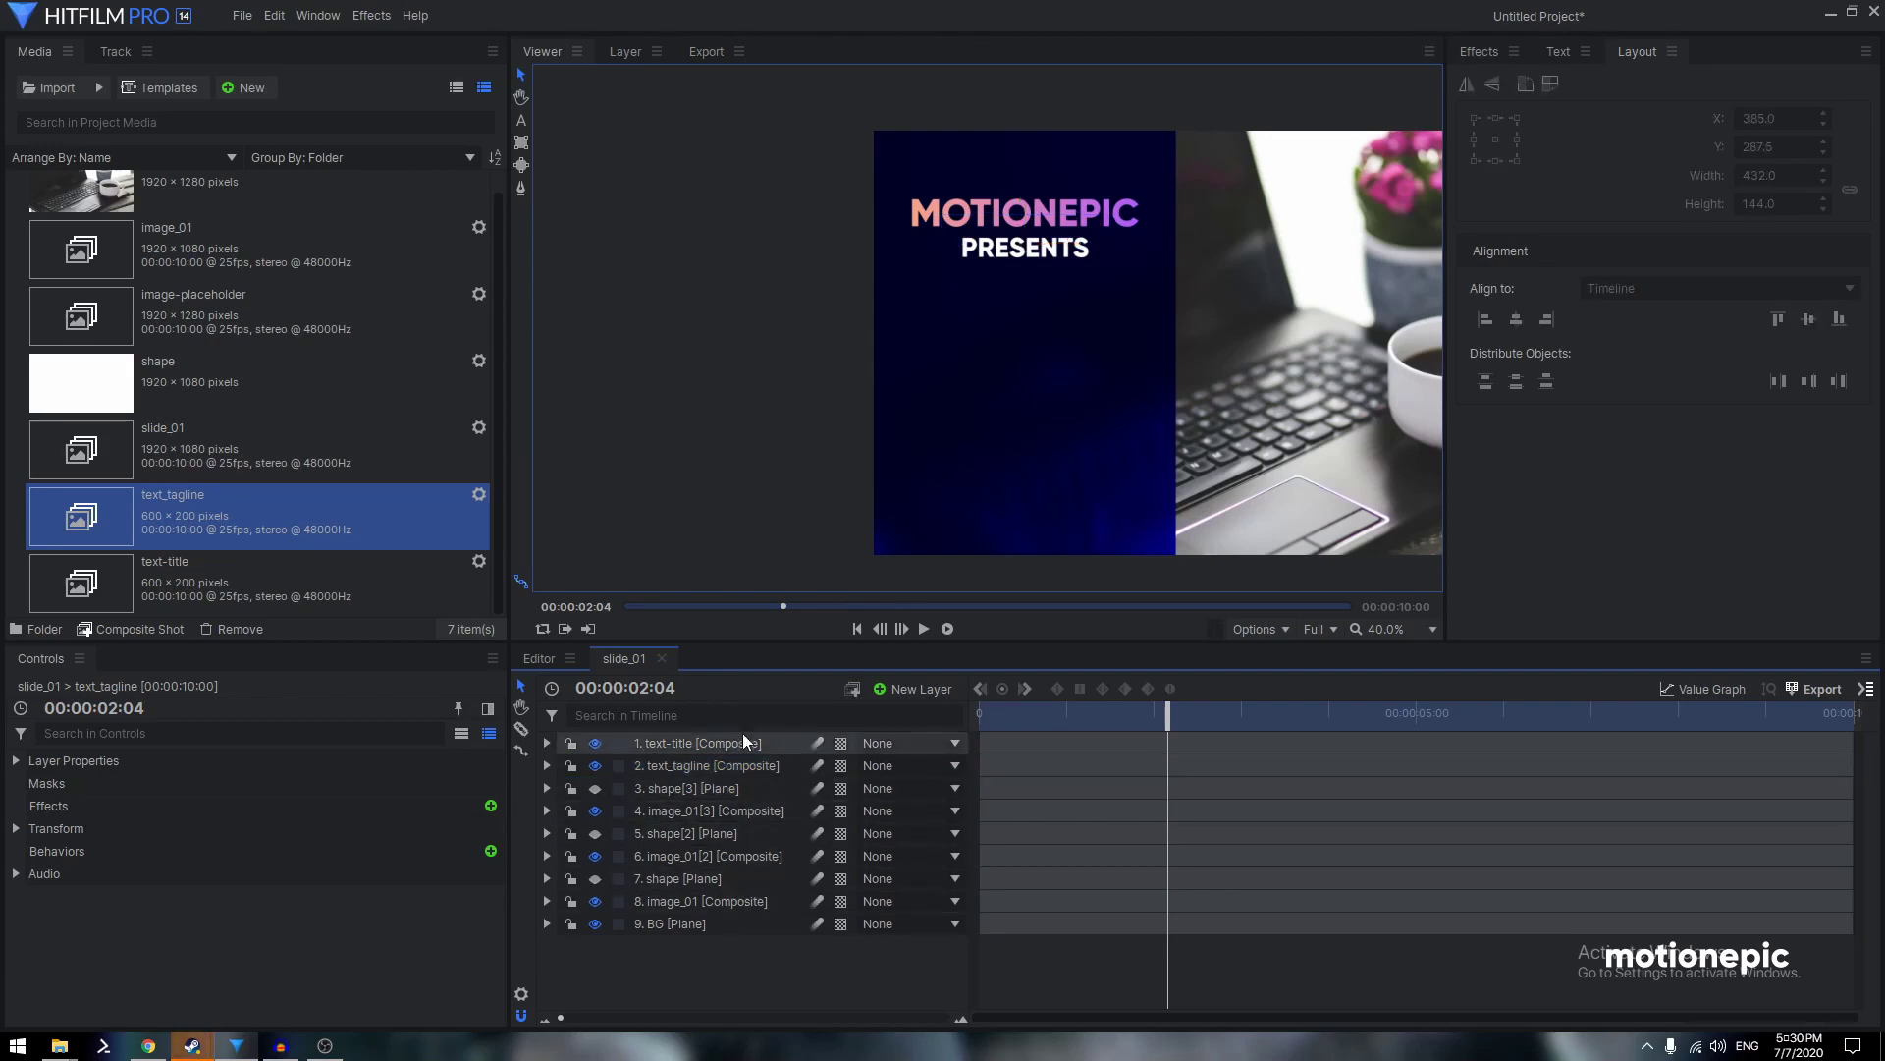
scroll(938, 264, "up", 2)
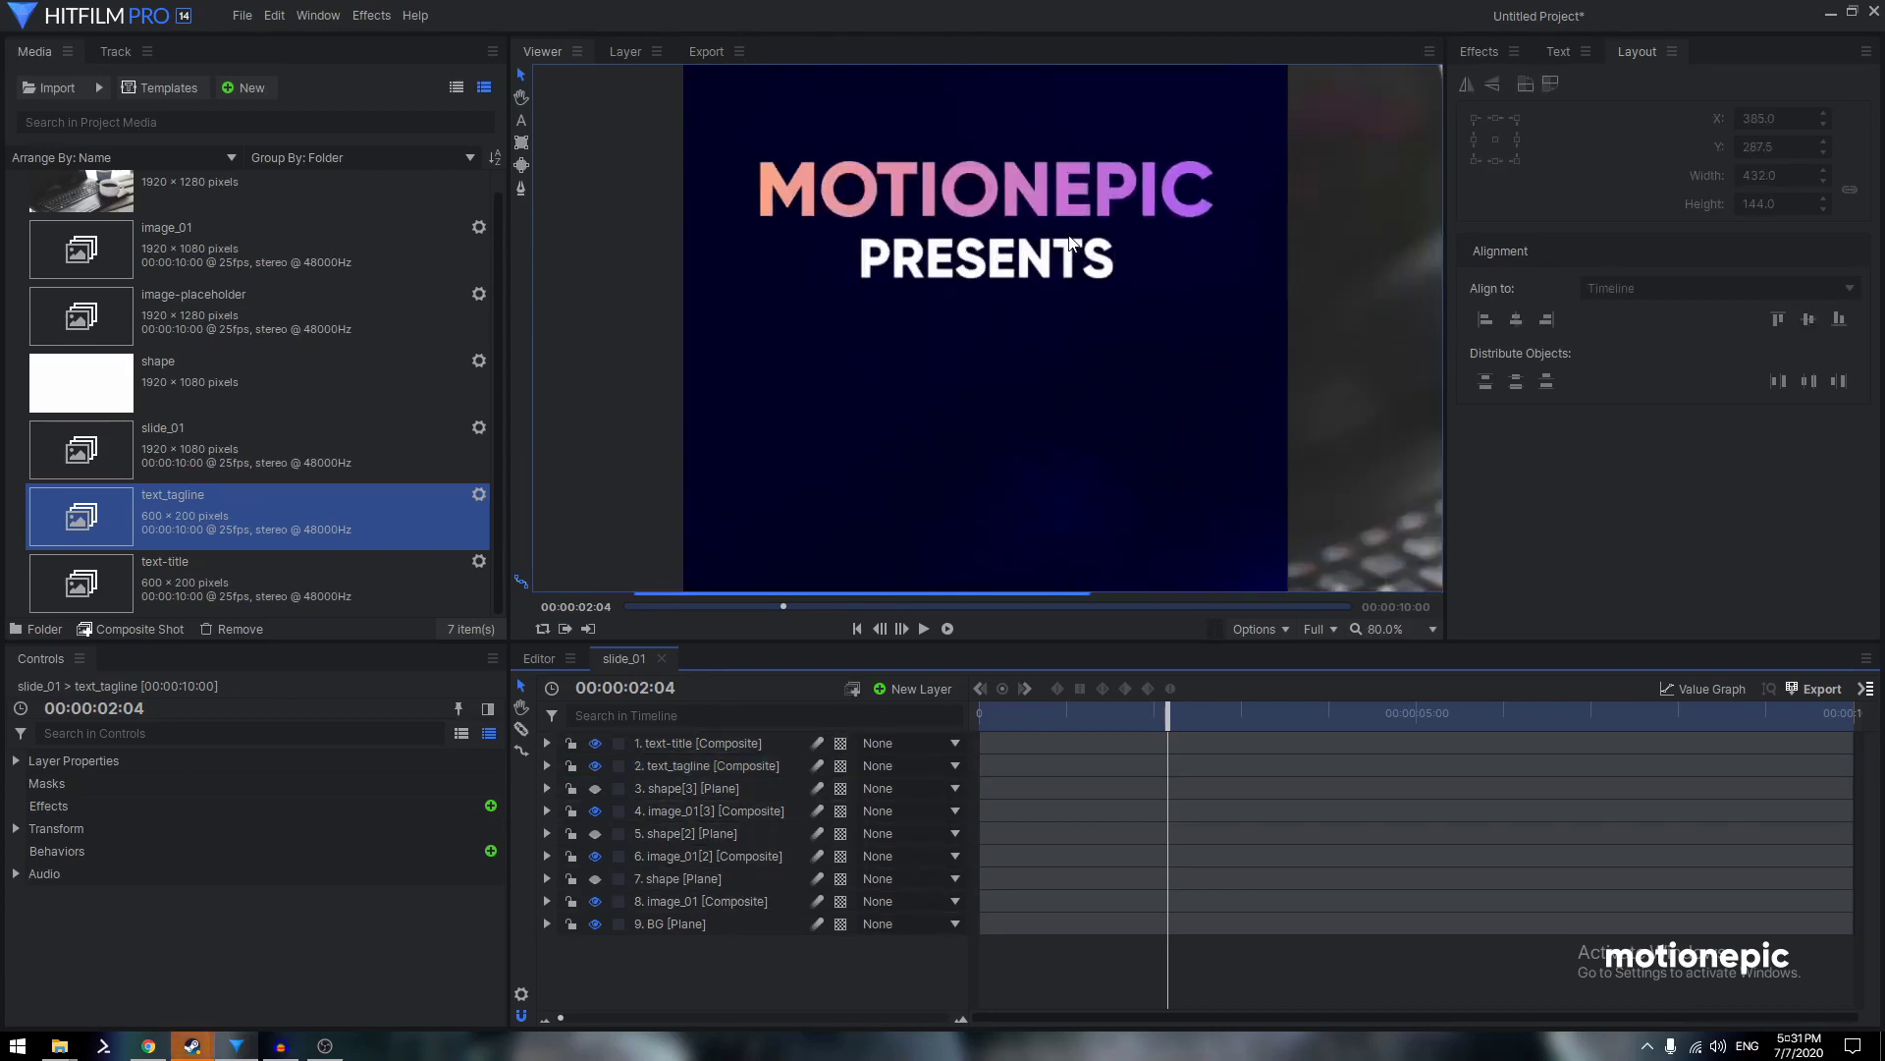
scroll(941, 234, "down", 2)
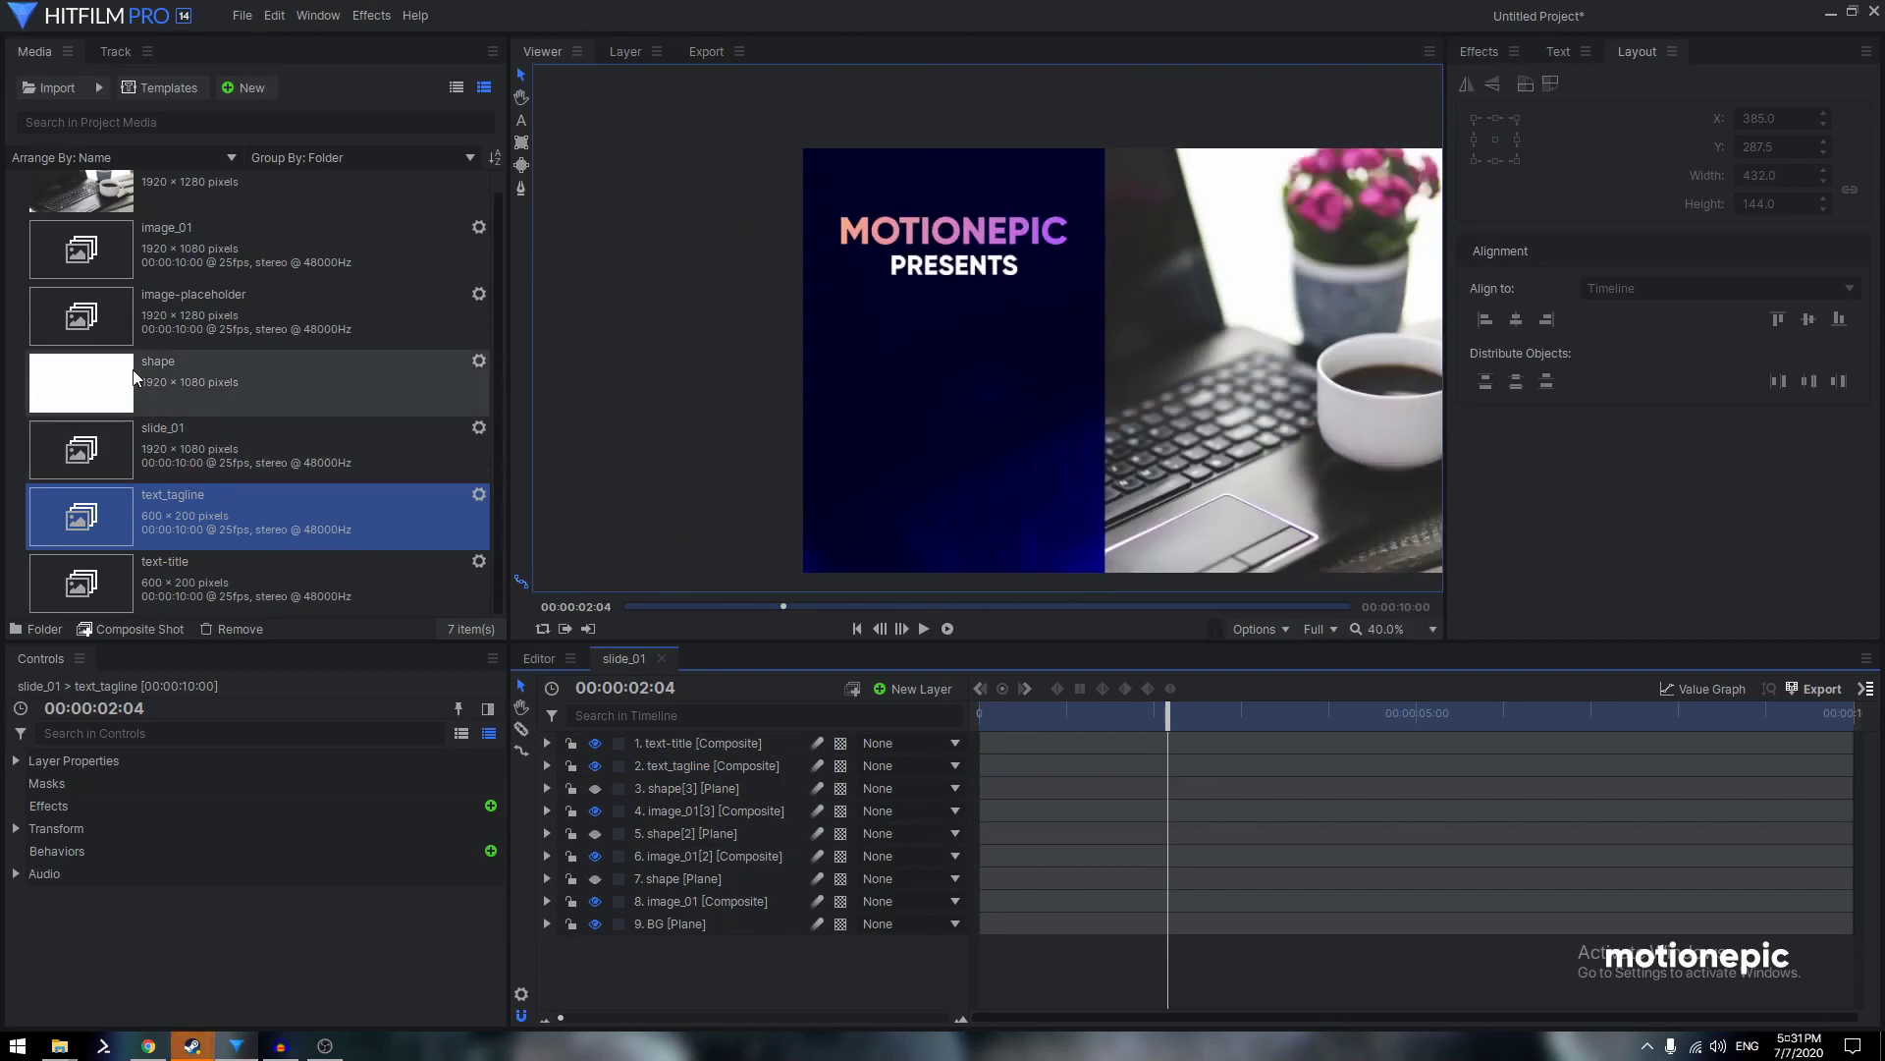
Add the shape plane to slide_01 above all other layers and rename the layer matte
left_click_drag(134, 378, 681, 742)
double_click(682, 743)
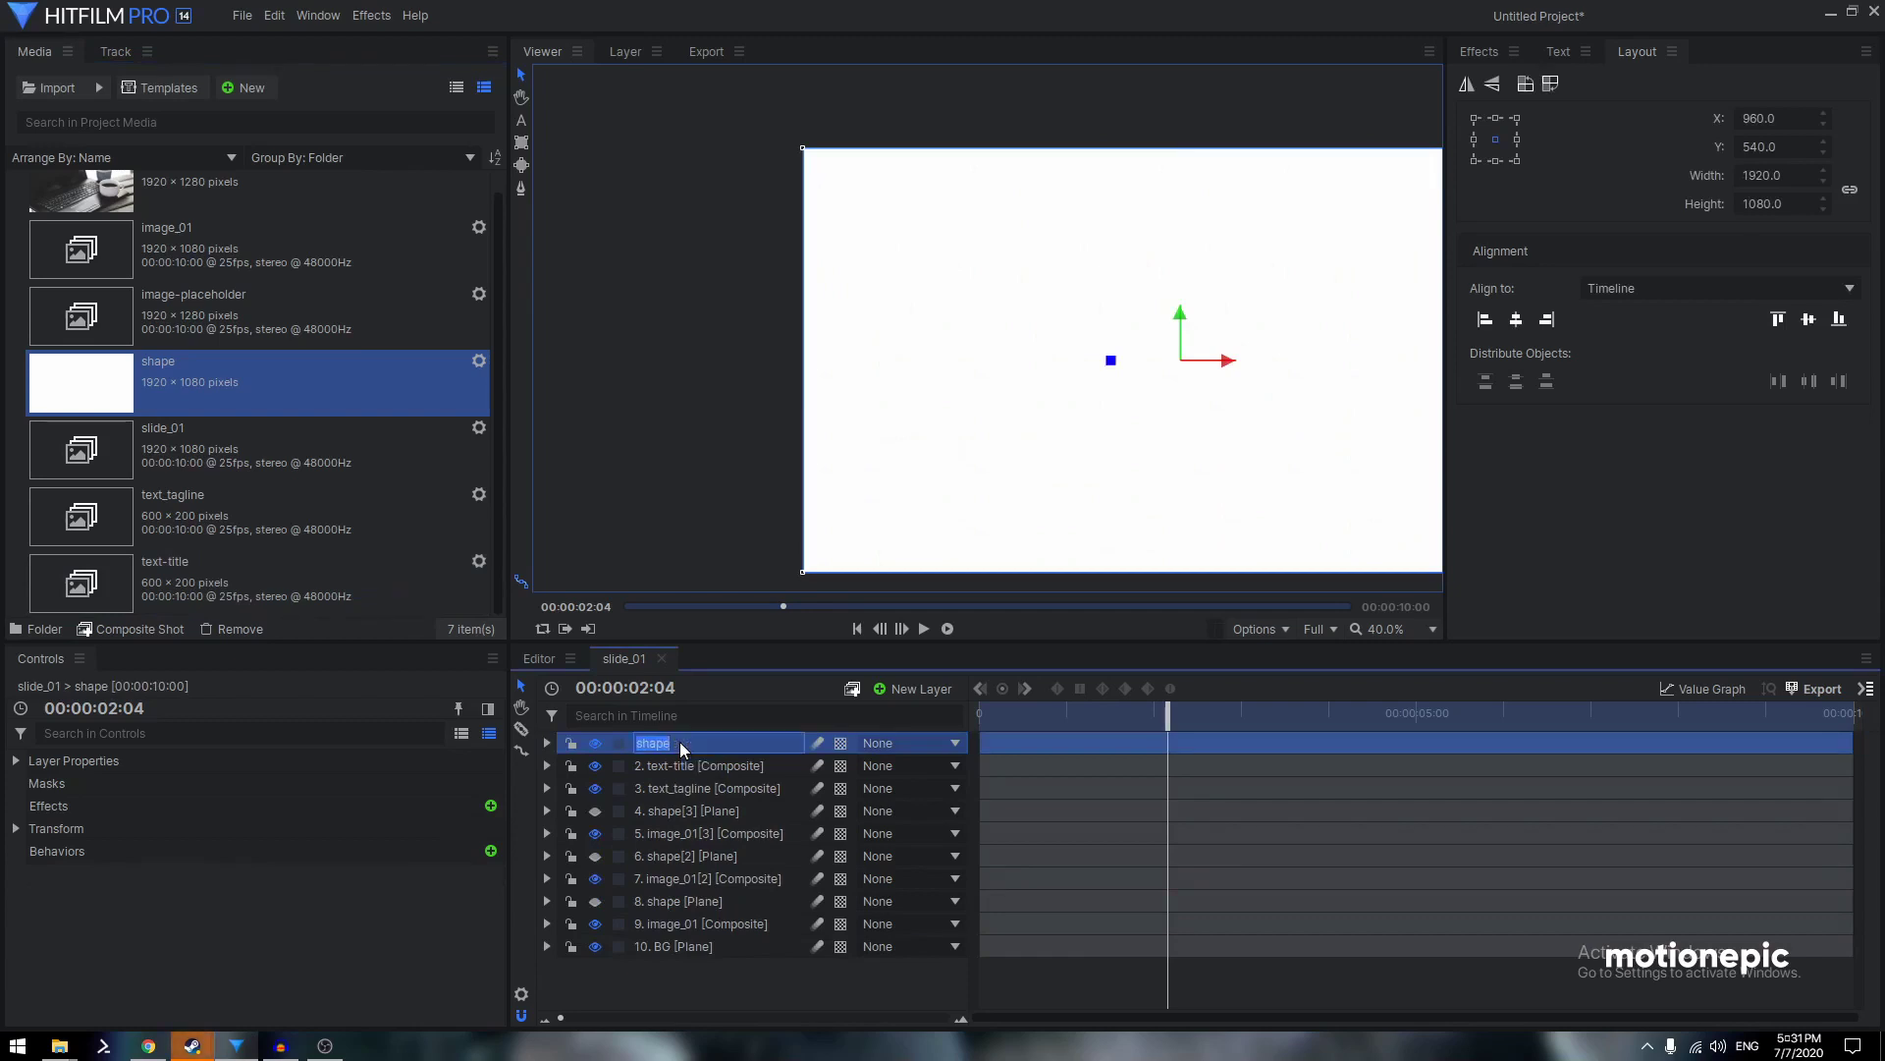
key("Return")
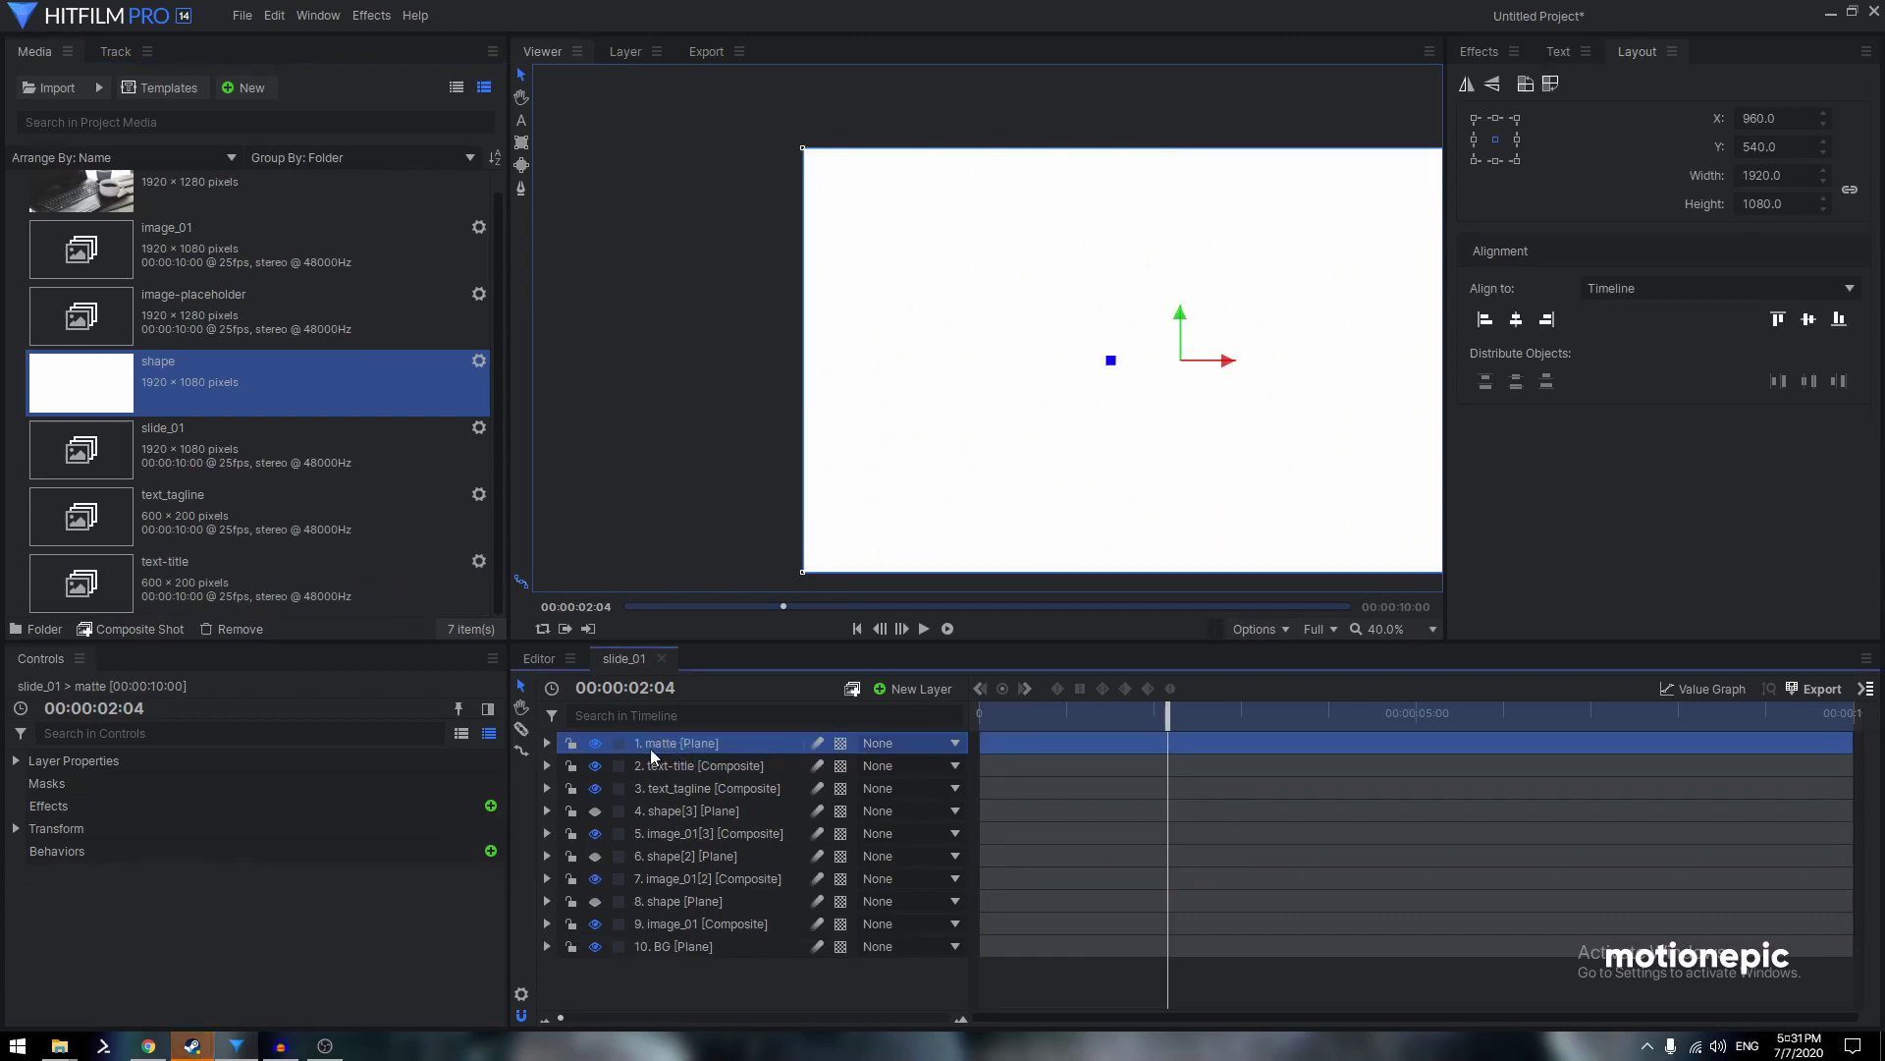
Set the matte layer's opacity to 39% and move it down to Y 800 so its upper edge sits between MOTIONEPIC and PRESENTS
left_click(547, 742)
left_click(566, 810)
left_click_drag(941, 833, 881, 833)
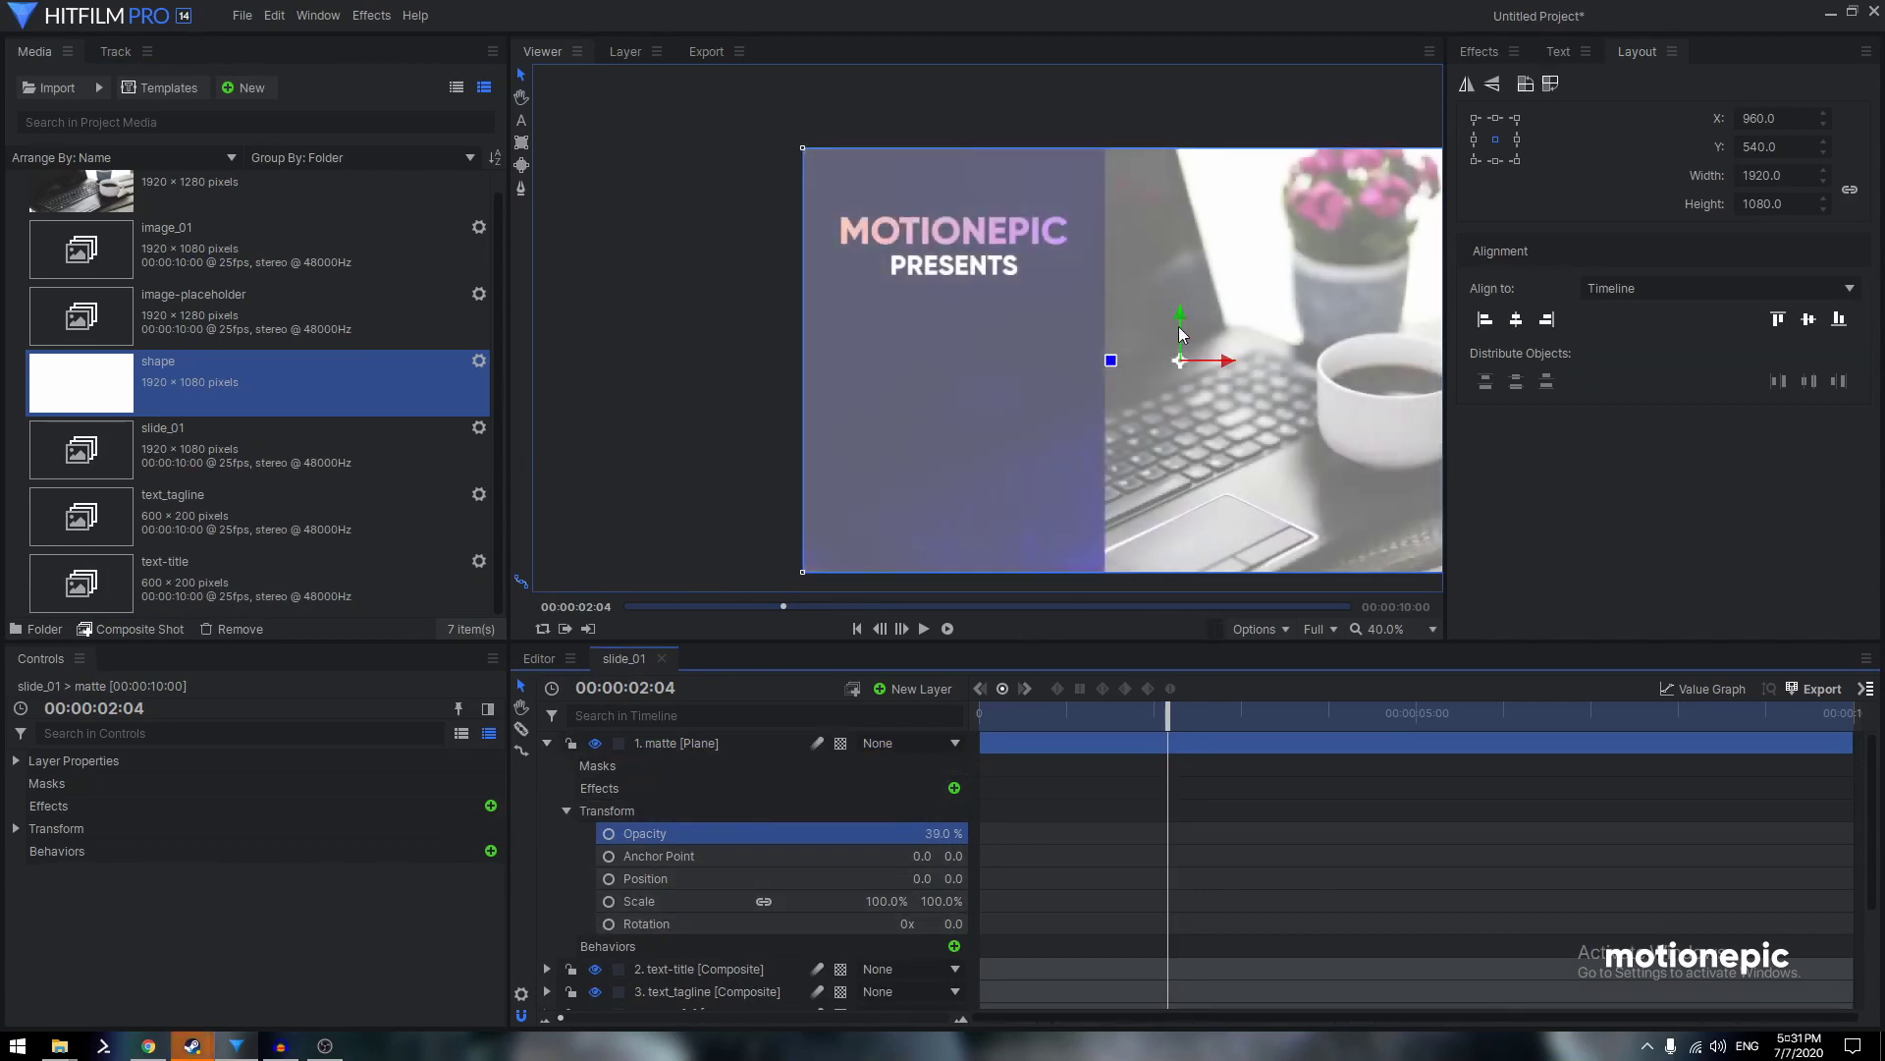
left_click_drag(1181, 311, 1171, 414)
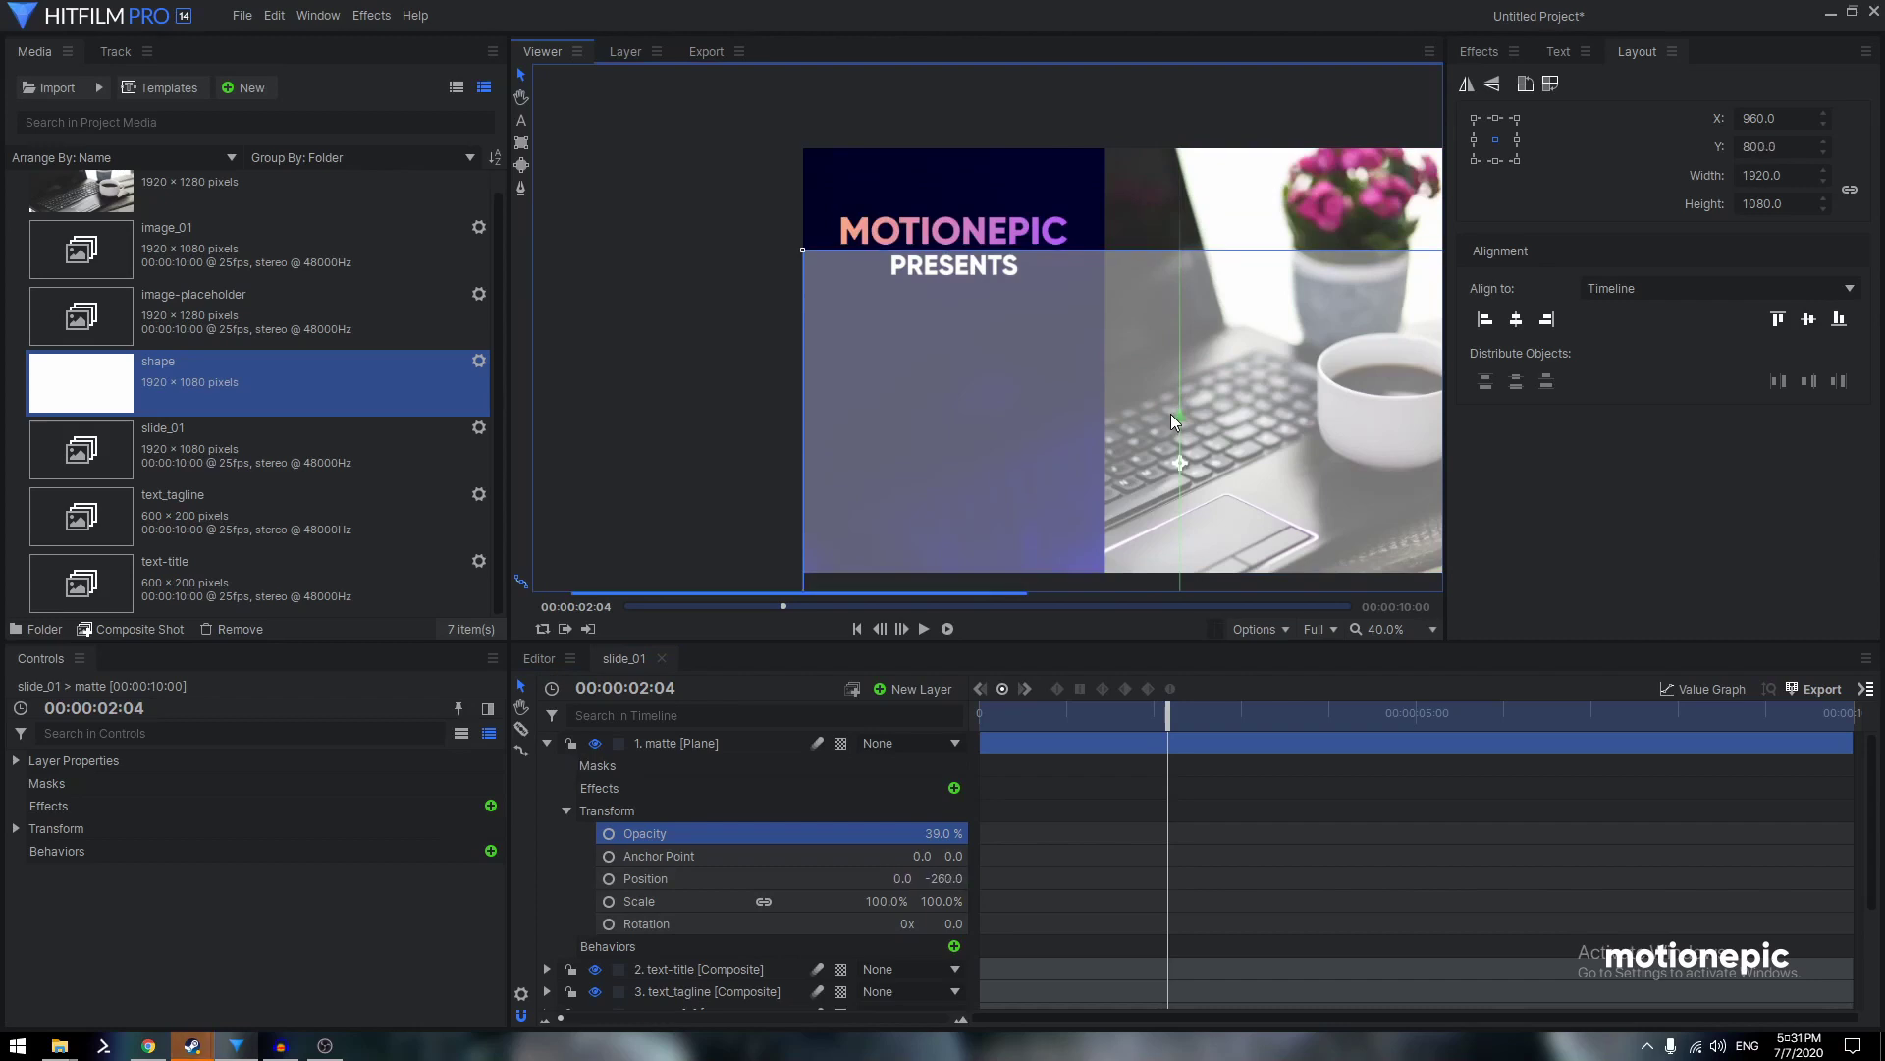
left_click(547, 742)
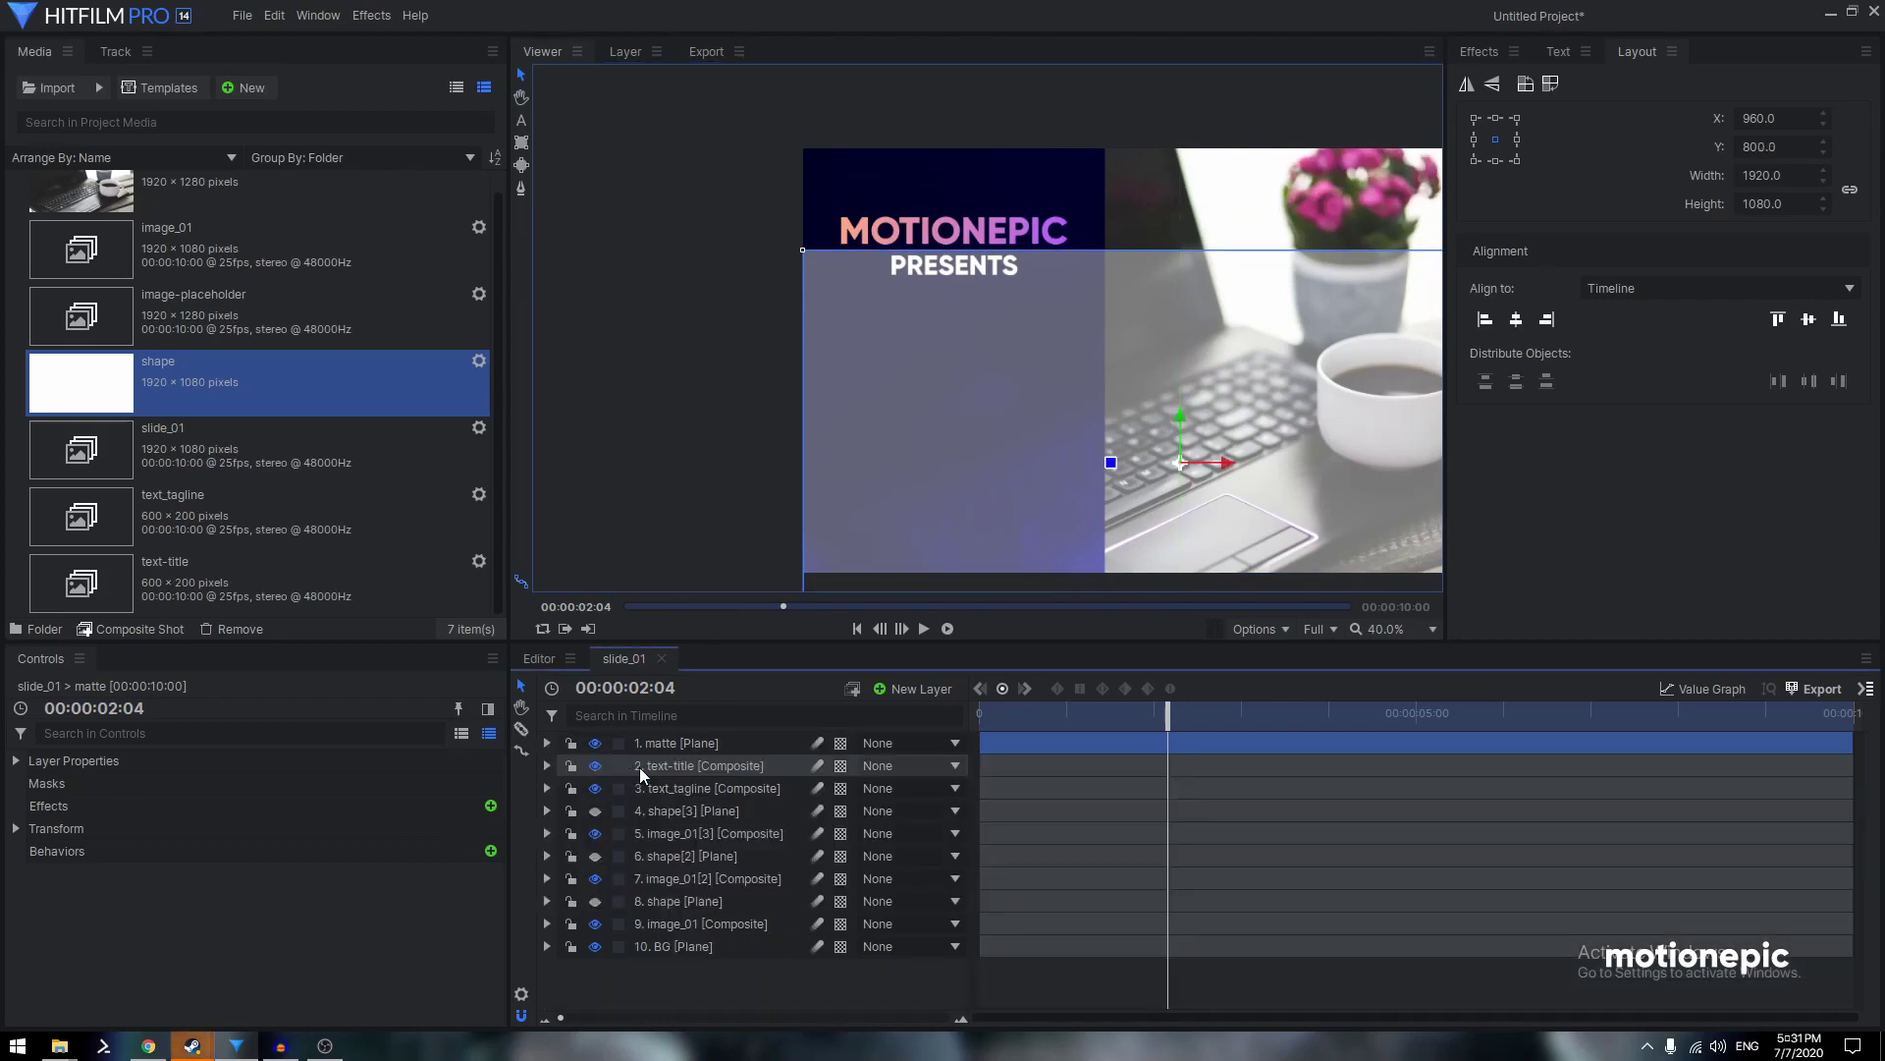
Add position keyframes to the text-title and text_tagline layers at 00:00:02:00
left_click(668, 774)
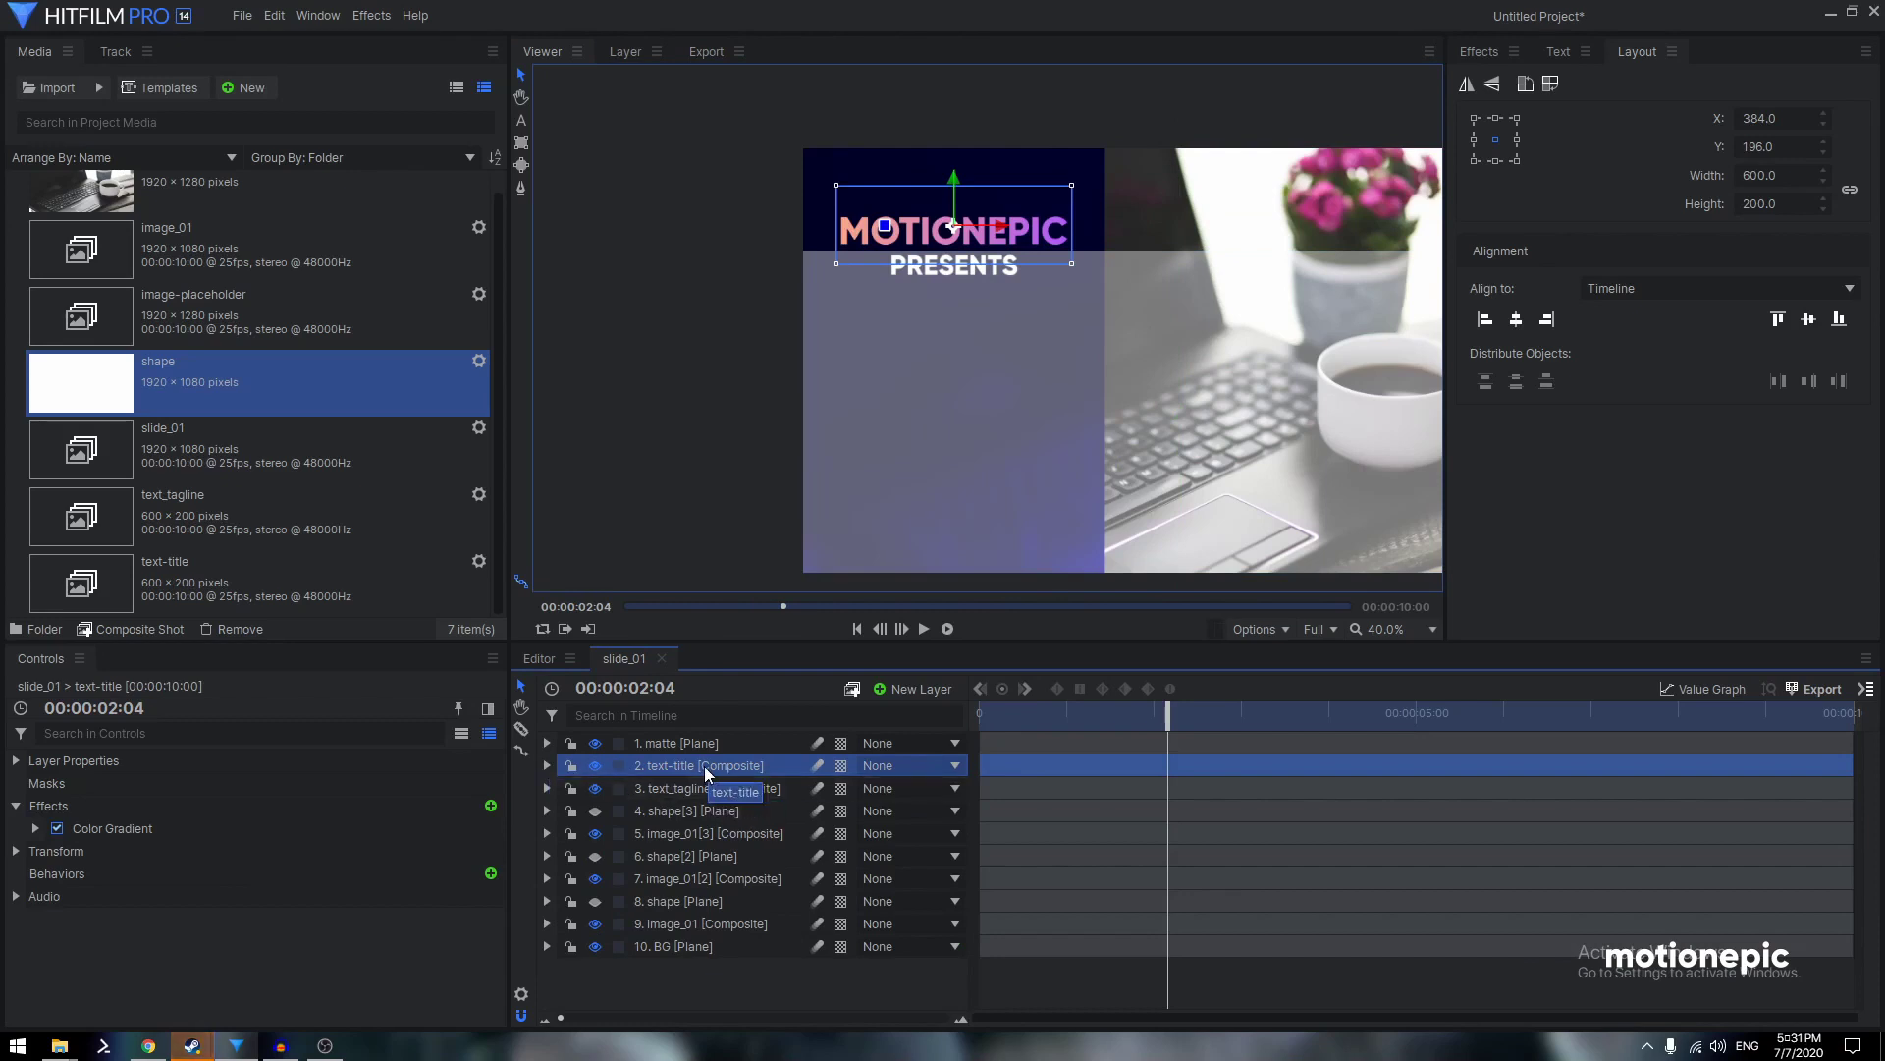
left_click(691, 789)
left_click(673, 766)
left_click(548, 765)
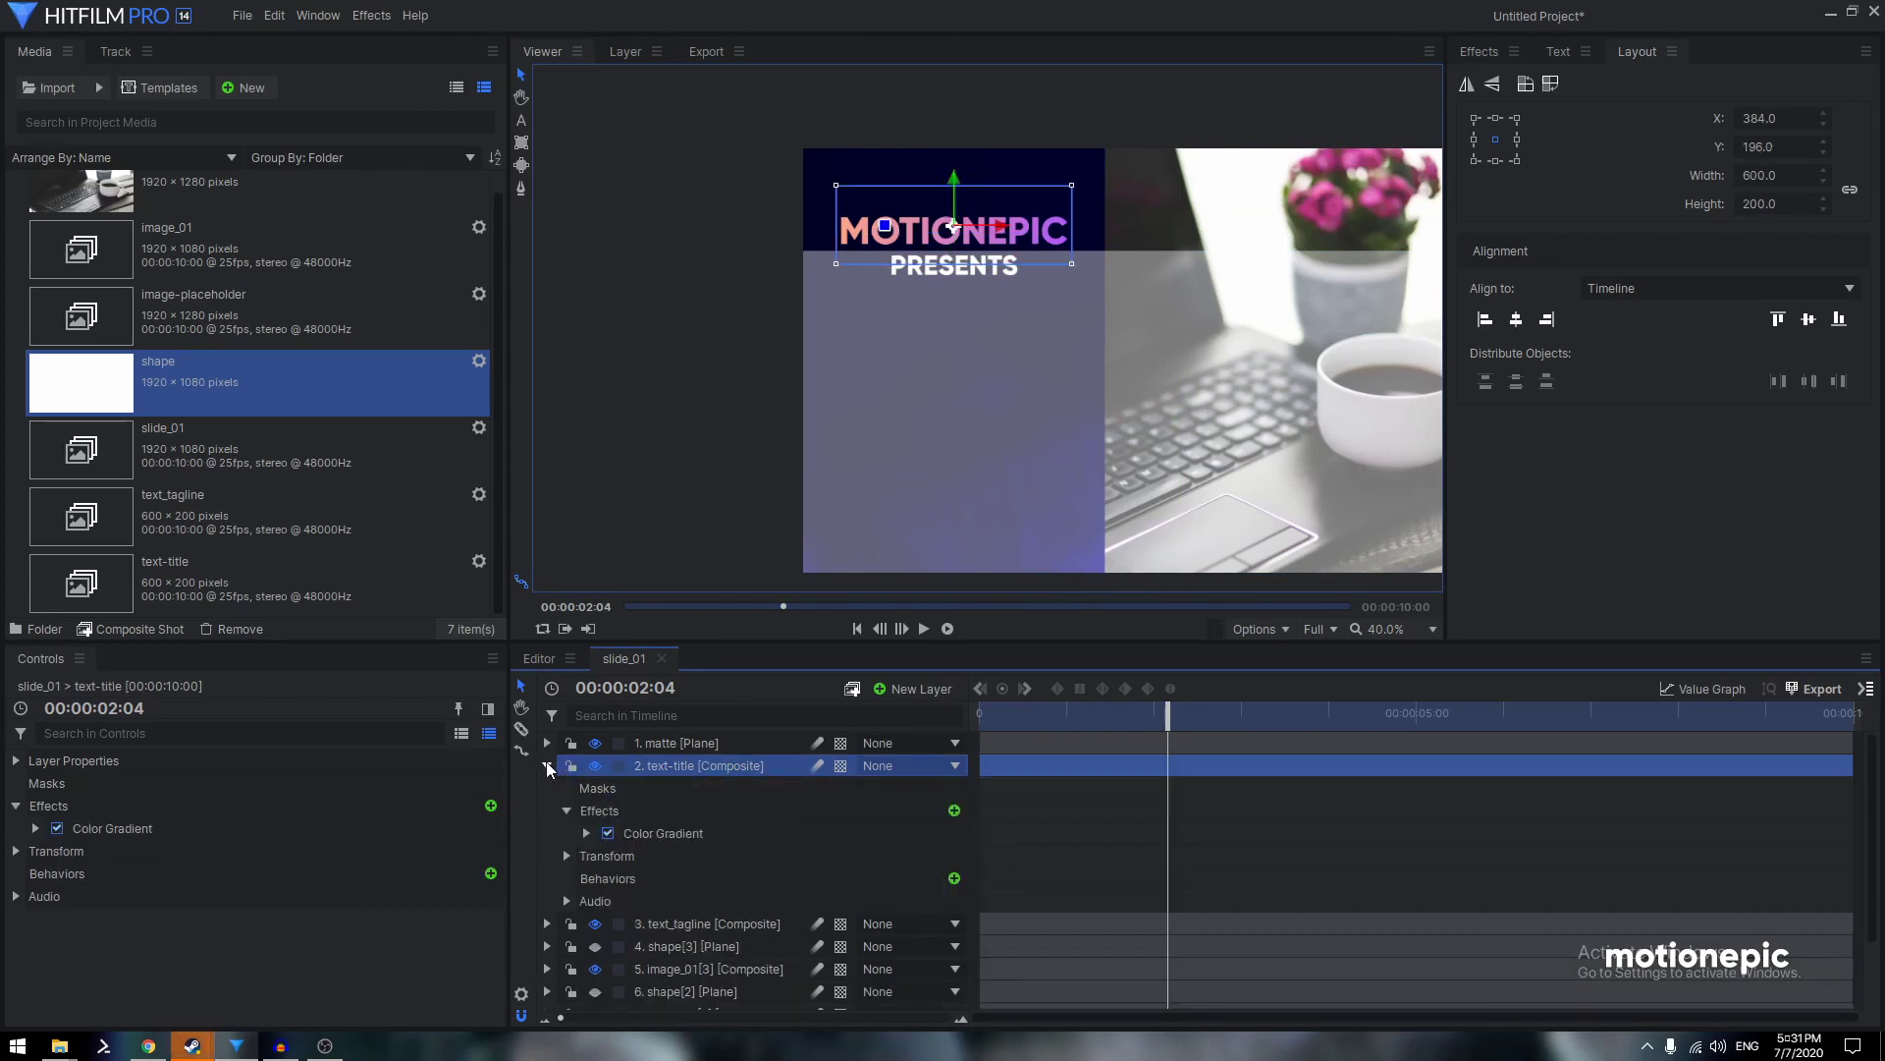
left_click(567, 811)
left_click(567, 833)
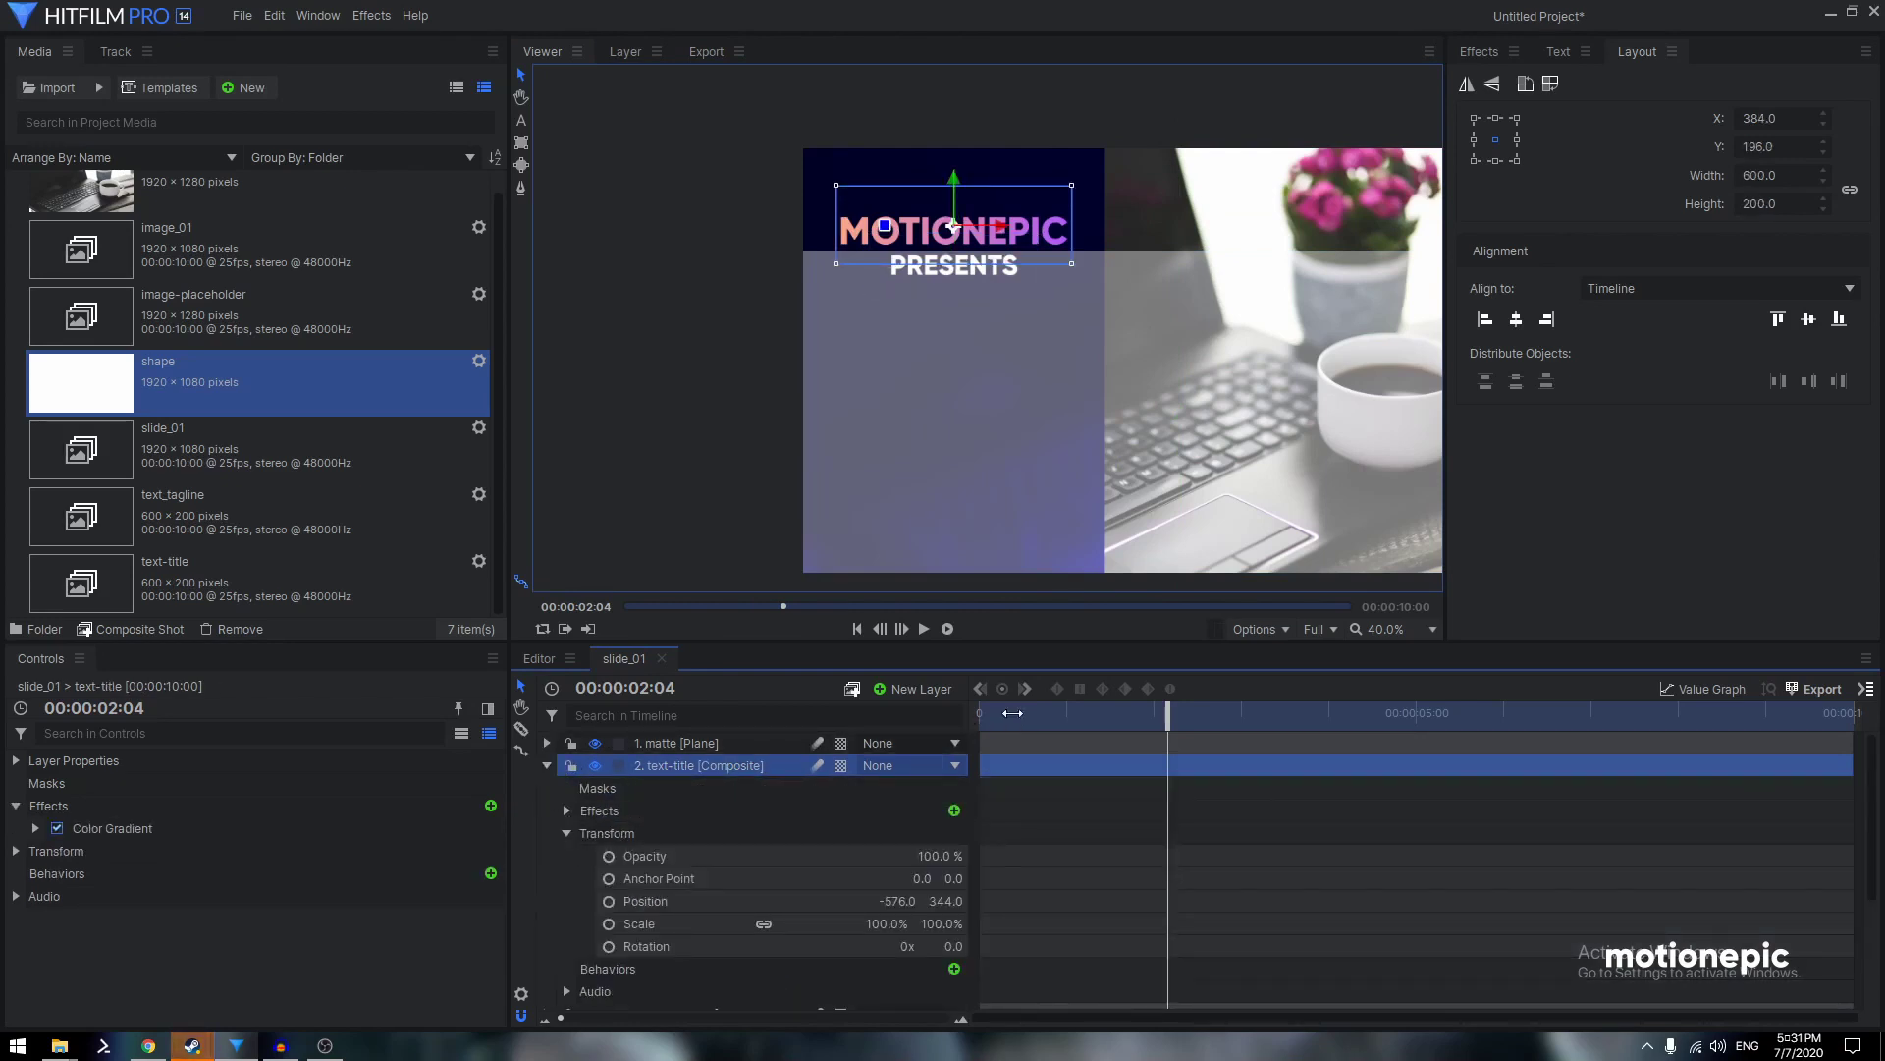
key("Home")
left_click(1155, 715)
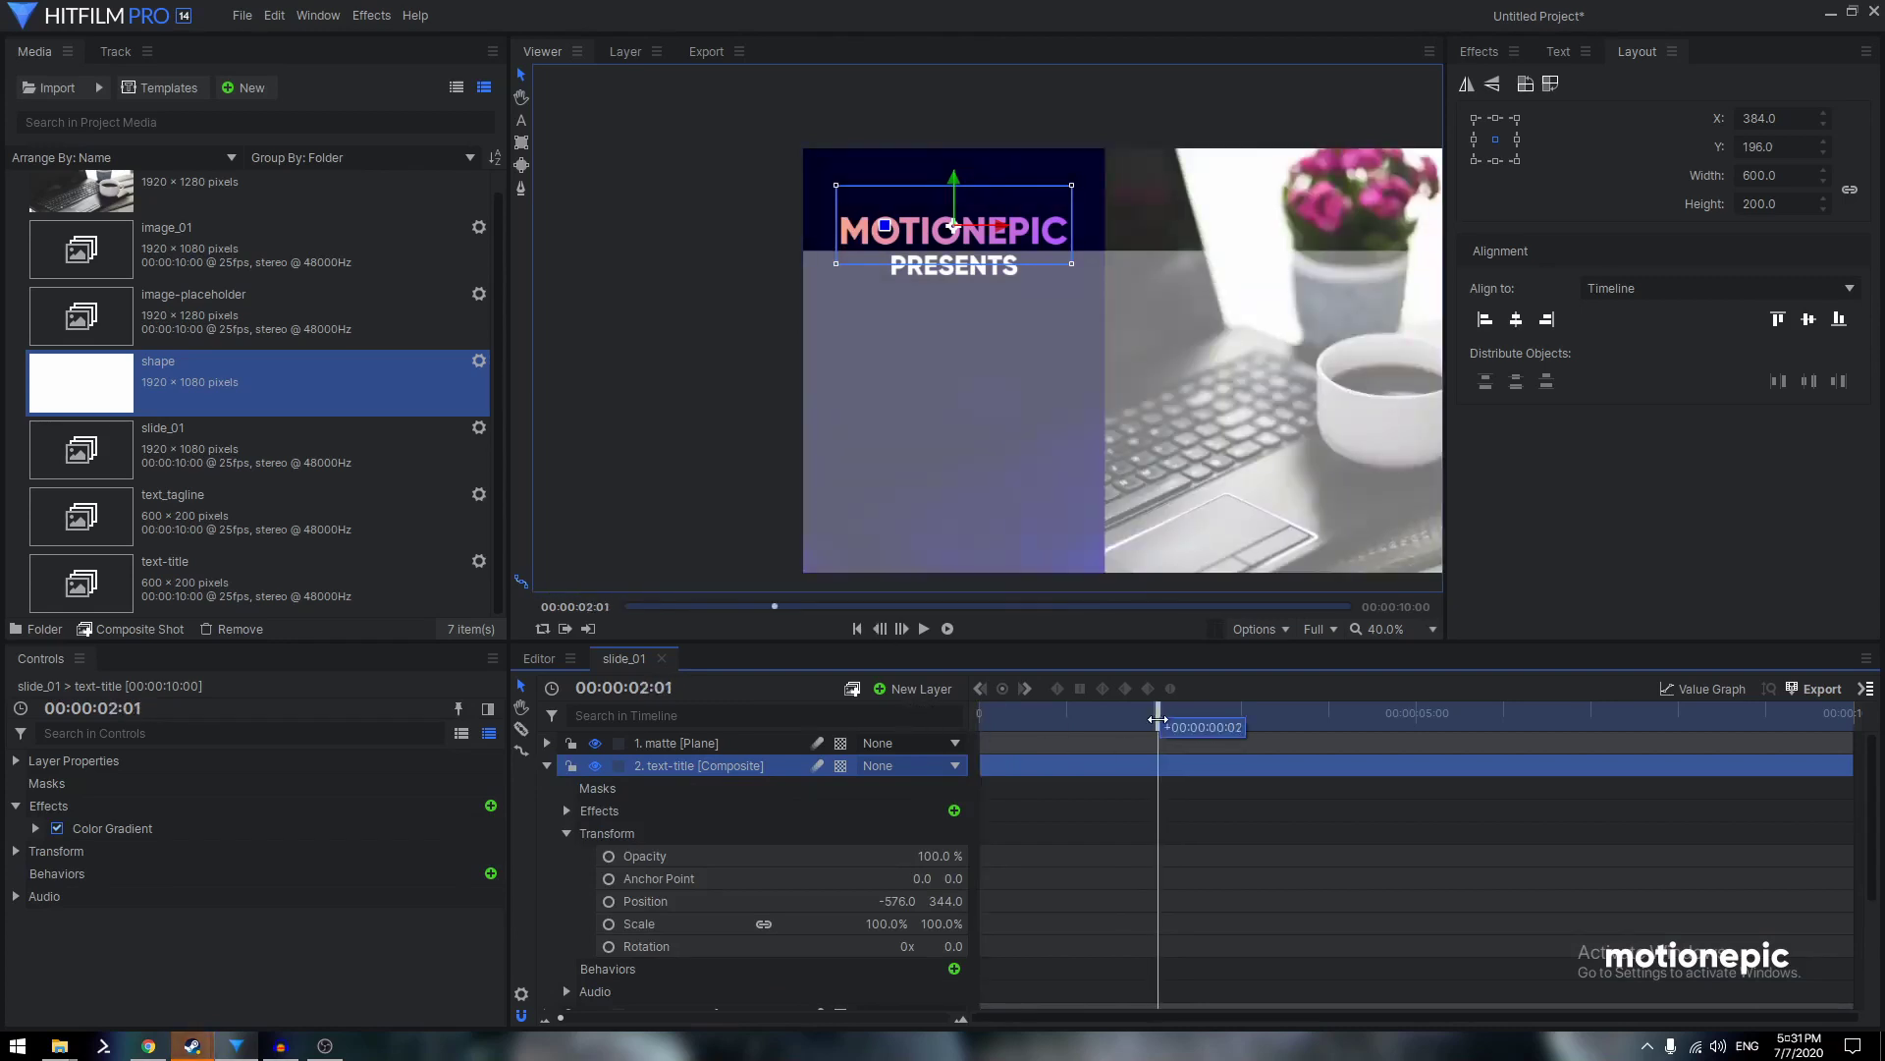
scroll(591, 905, "down", 2)
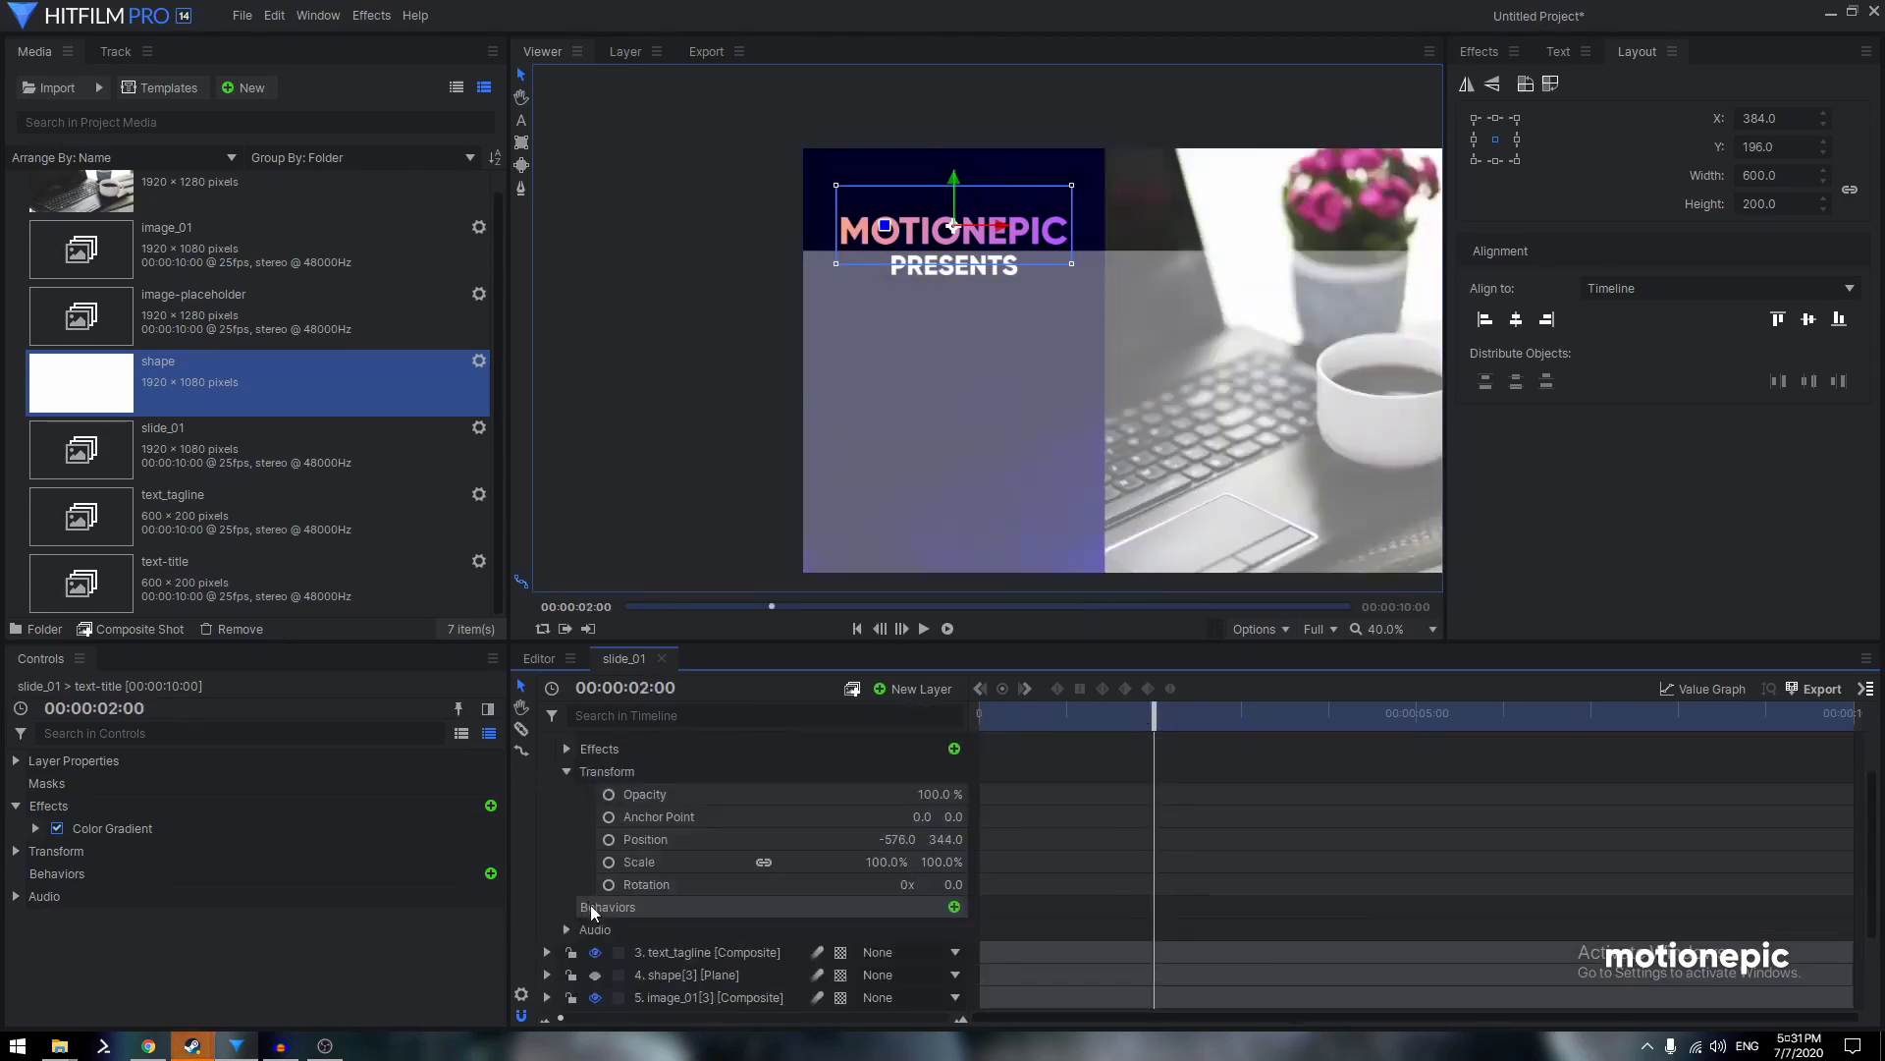
scroll(638, 913, "down", 3)
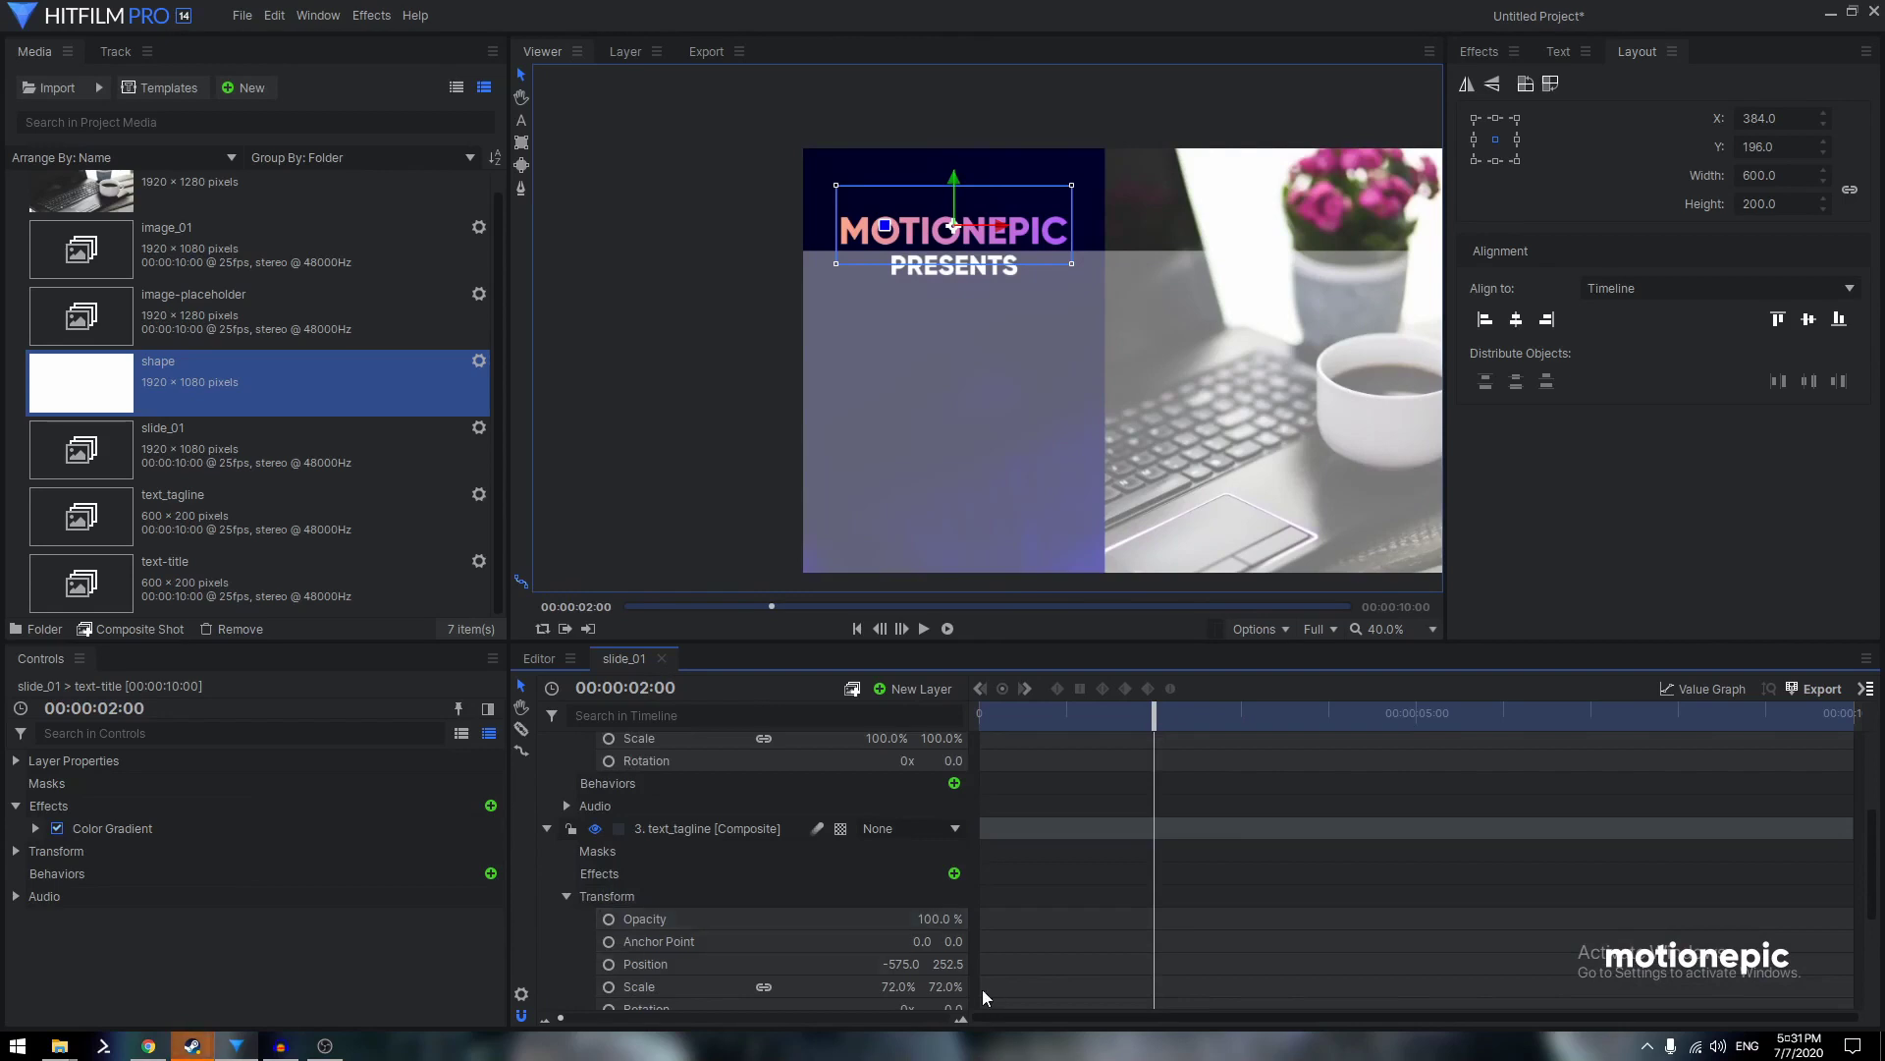
scroll(866, 868, "up", 5)
scroll(609, 902, "down", 3)
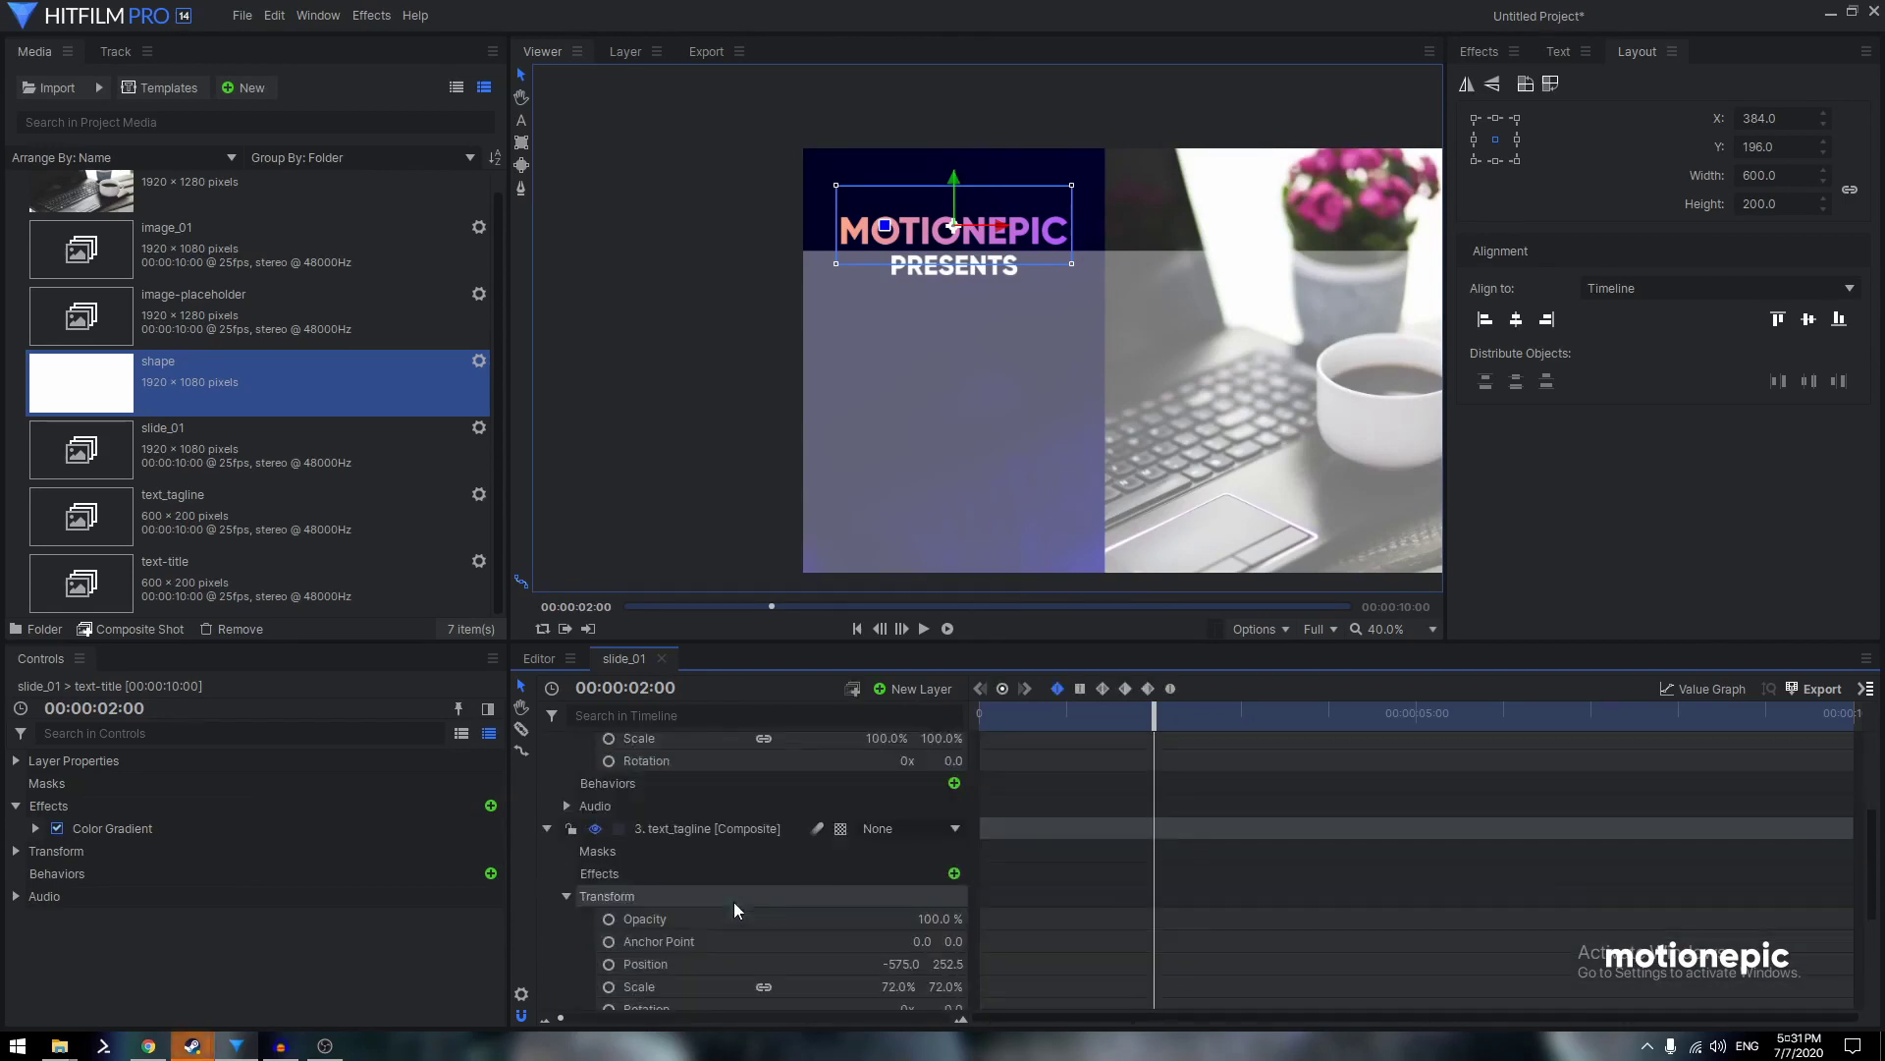
left_click(609, 963)
At 00:00:00:00, set the vertical position of text_tagline to 404.5 and of text-title to 223
left_click_drag(1153, 714, 979, 714)
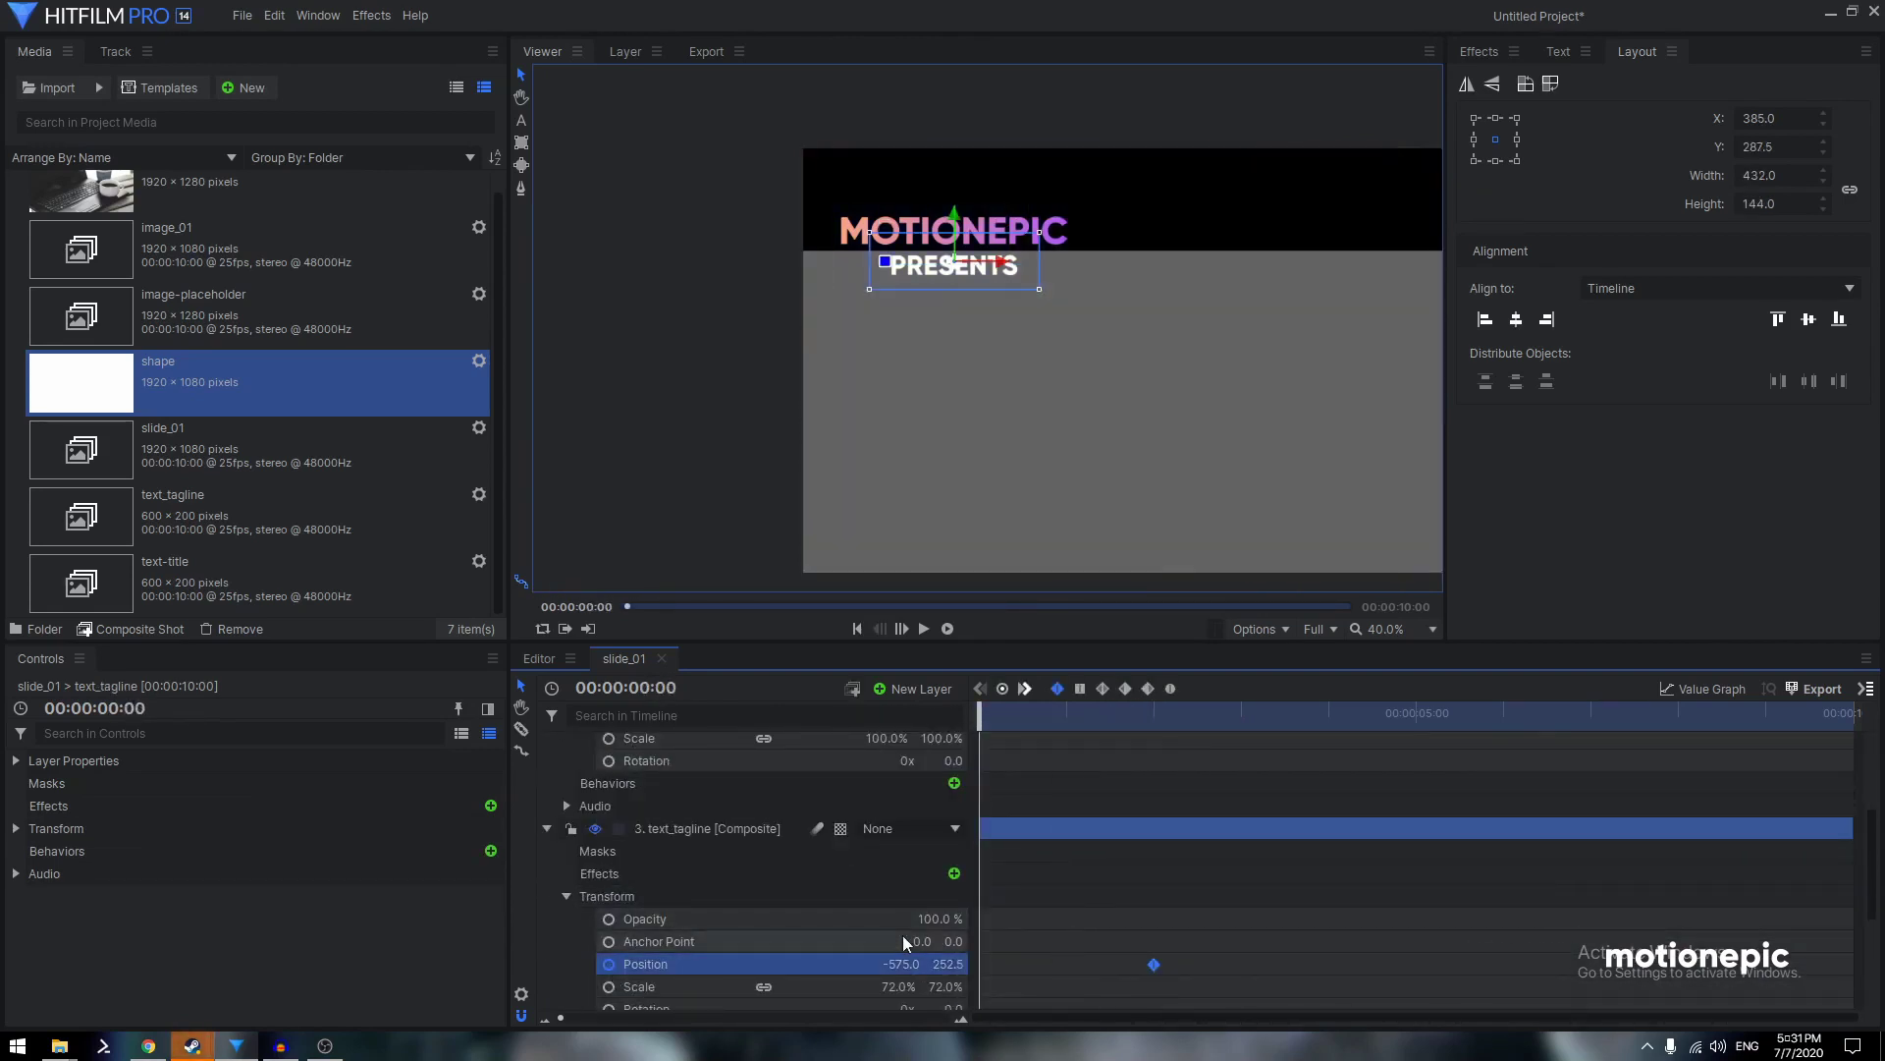
left_click_drag(946, 963, 950, 900)
scroll(948, 943, "up", 4)
Ease both text-title position keyframes with Bezier curves, shaping the curve in the value graph
left_click(1198, 886)
left_click_drag(1198, 886, 969, 917)
left_click(1171, 688)
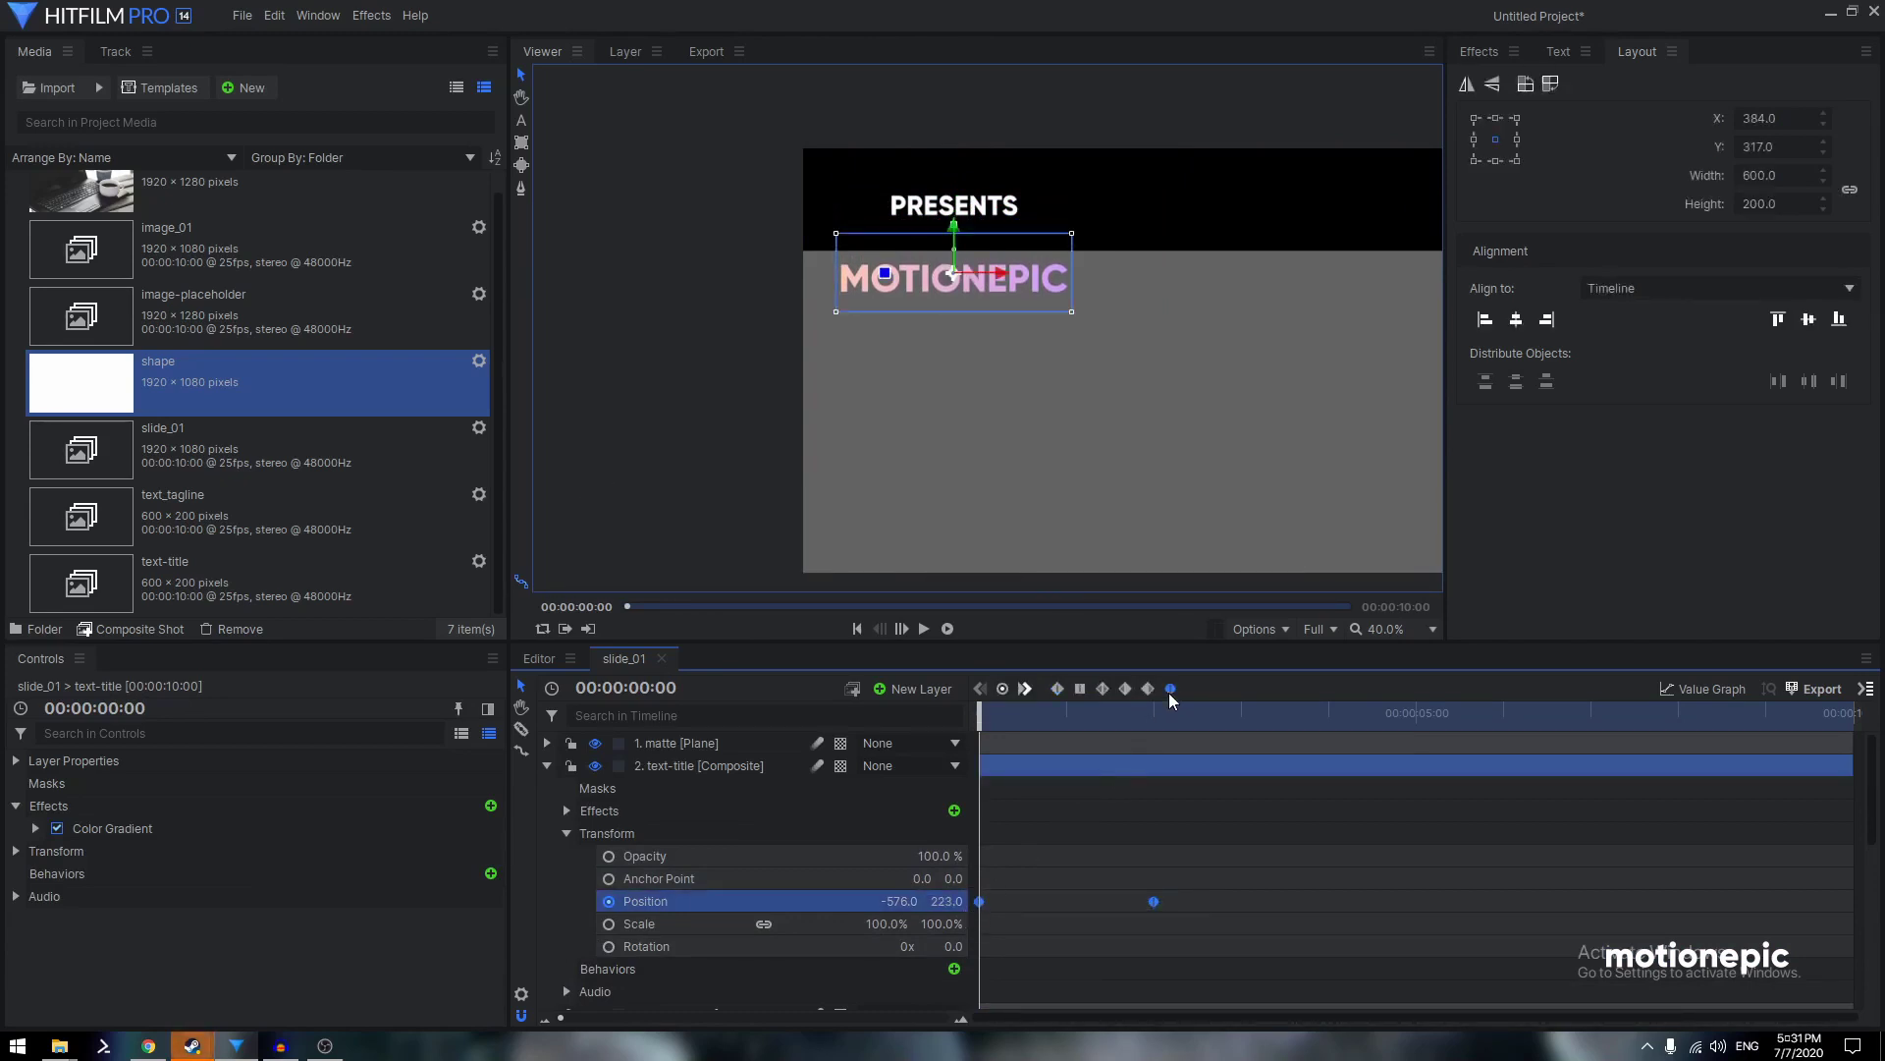
left_click(1666, 689)
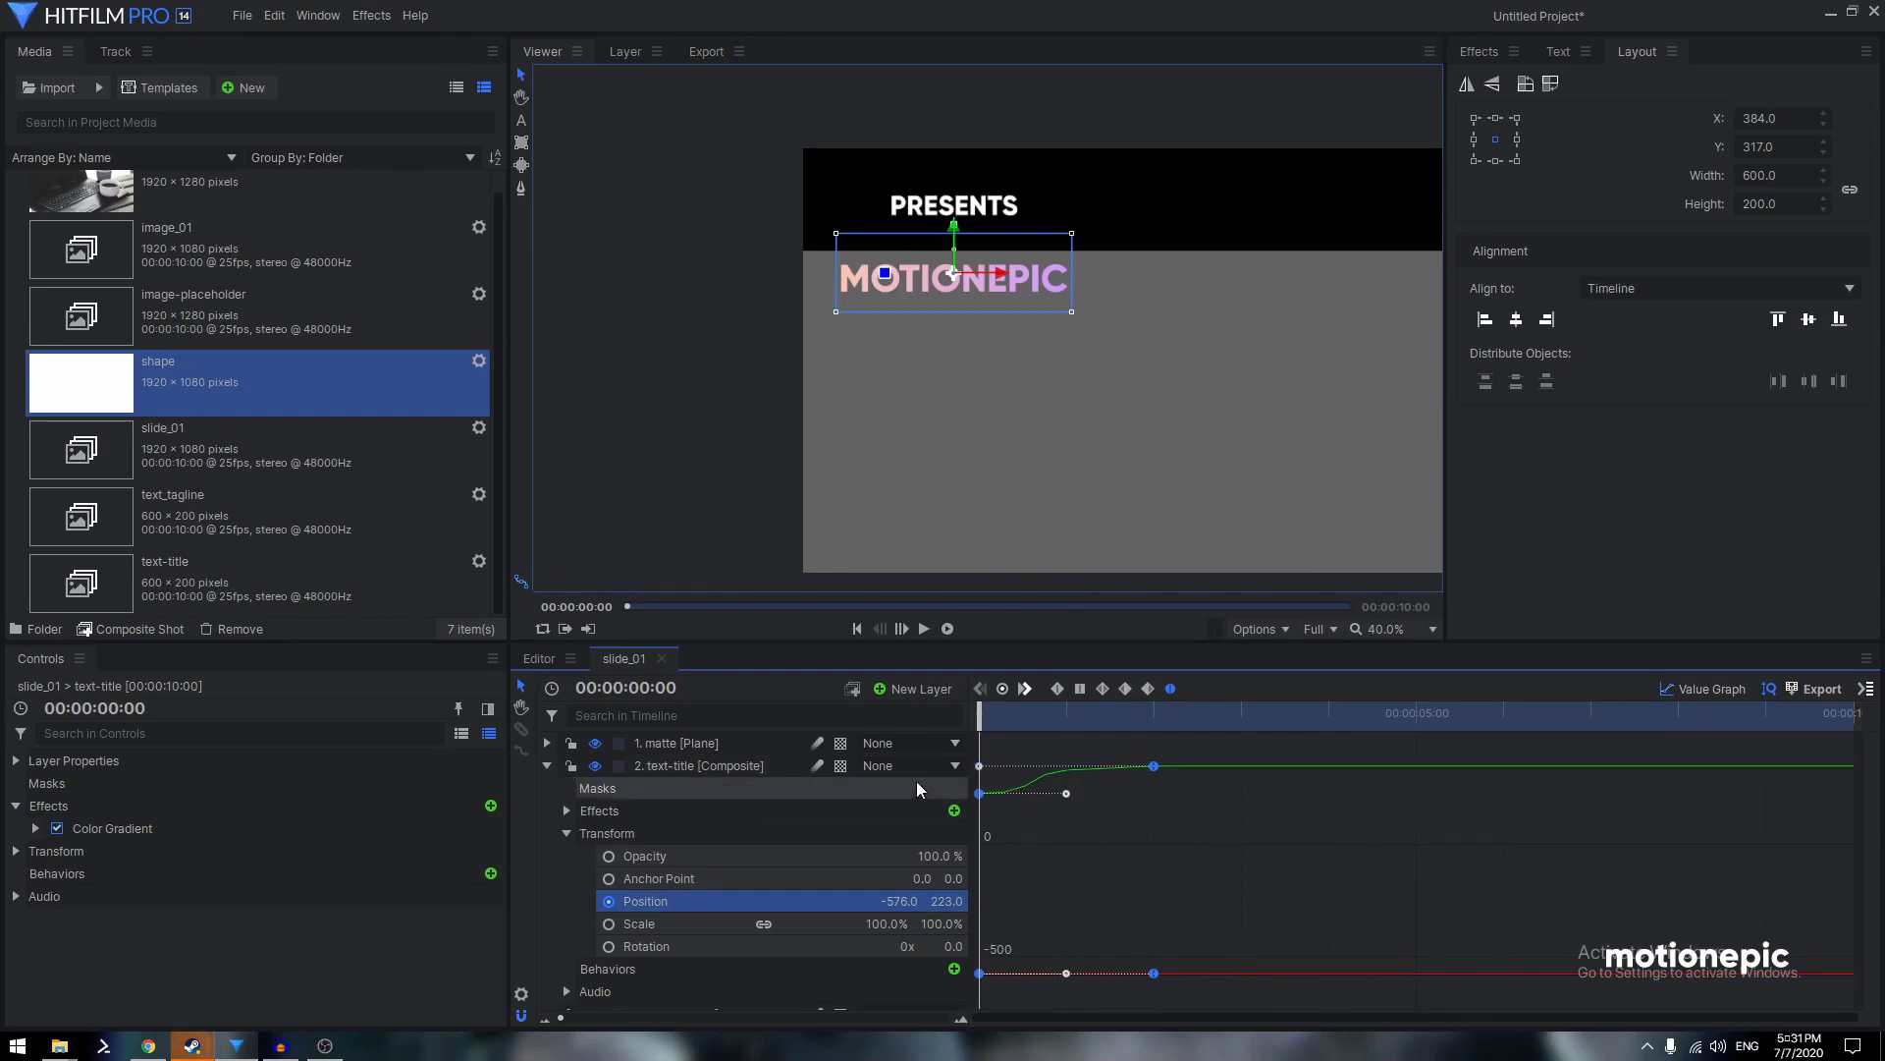
left_click(1675, 689)
Ease both text_tagline position keyframes with Bezier curves shaped in the value graph and play back the text animation
scroll(1102, 866, "down", 2)
left_click(1102, 869)
scroll(1184, 875, "down", 2)
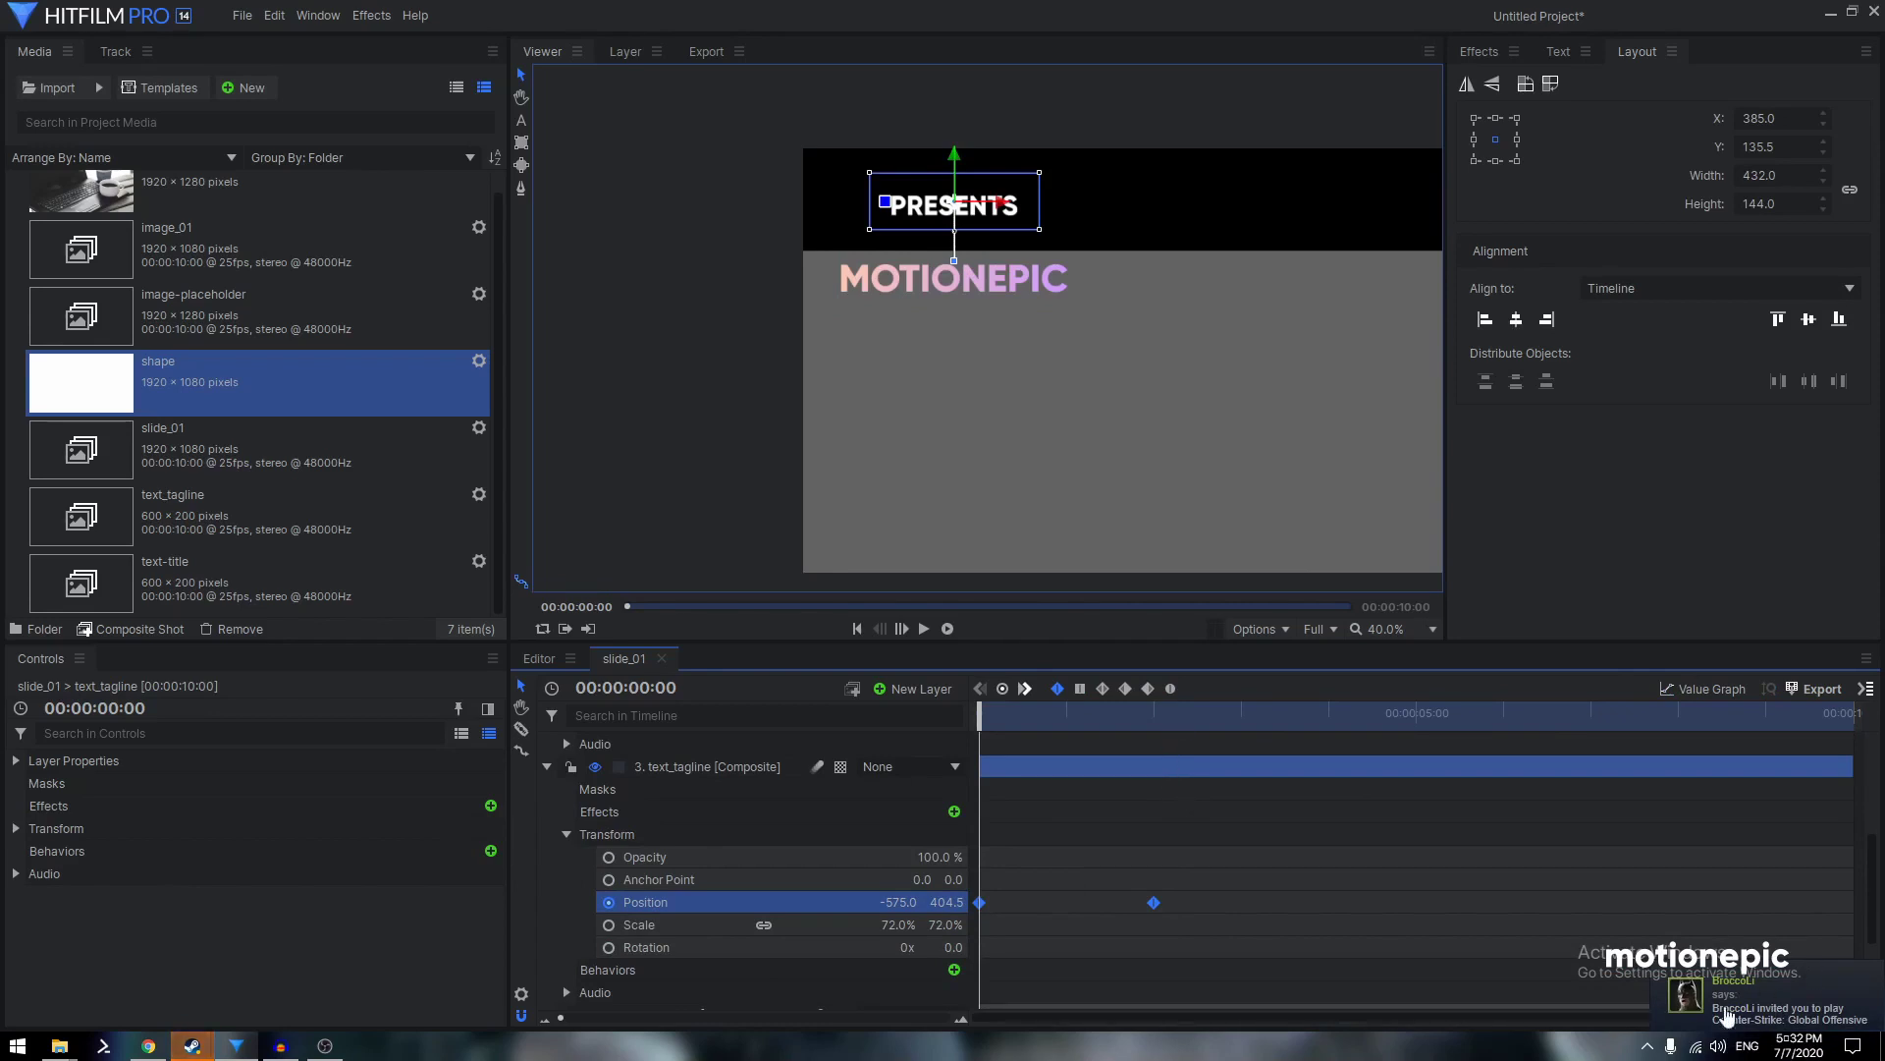
left_click(1170, 688)
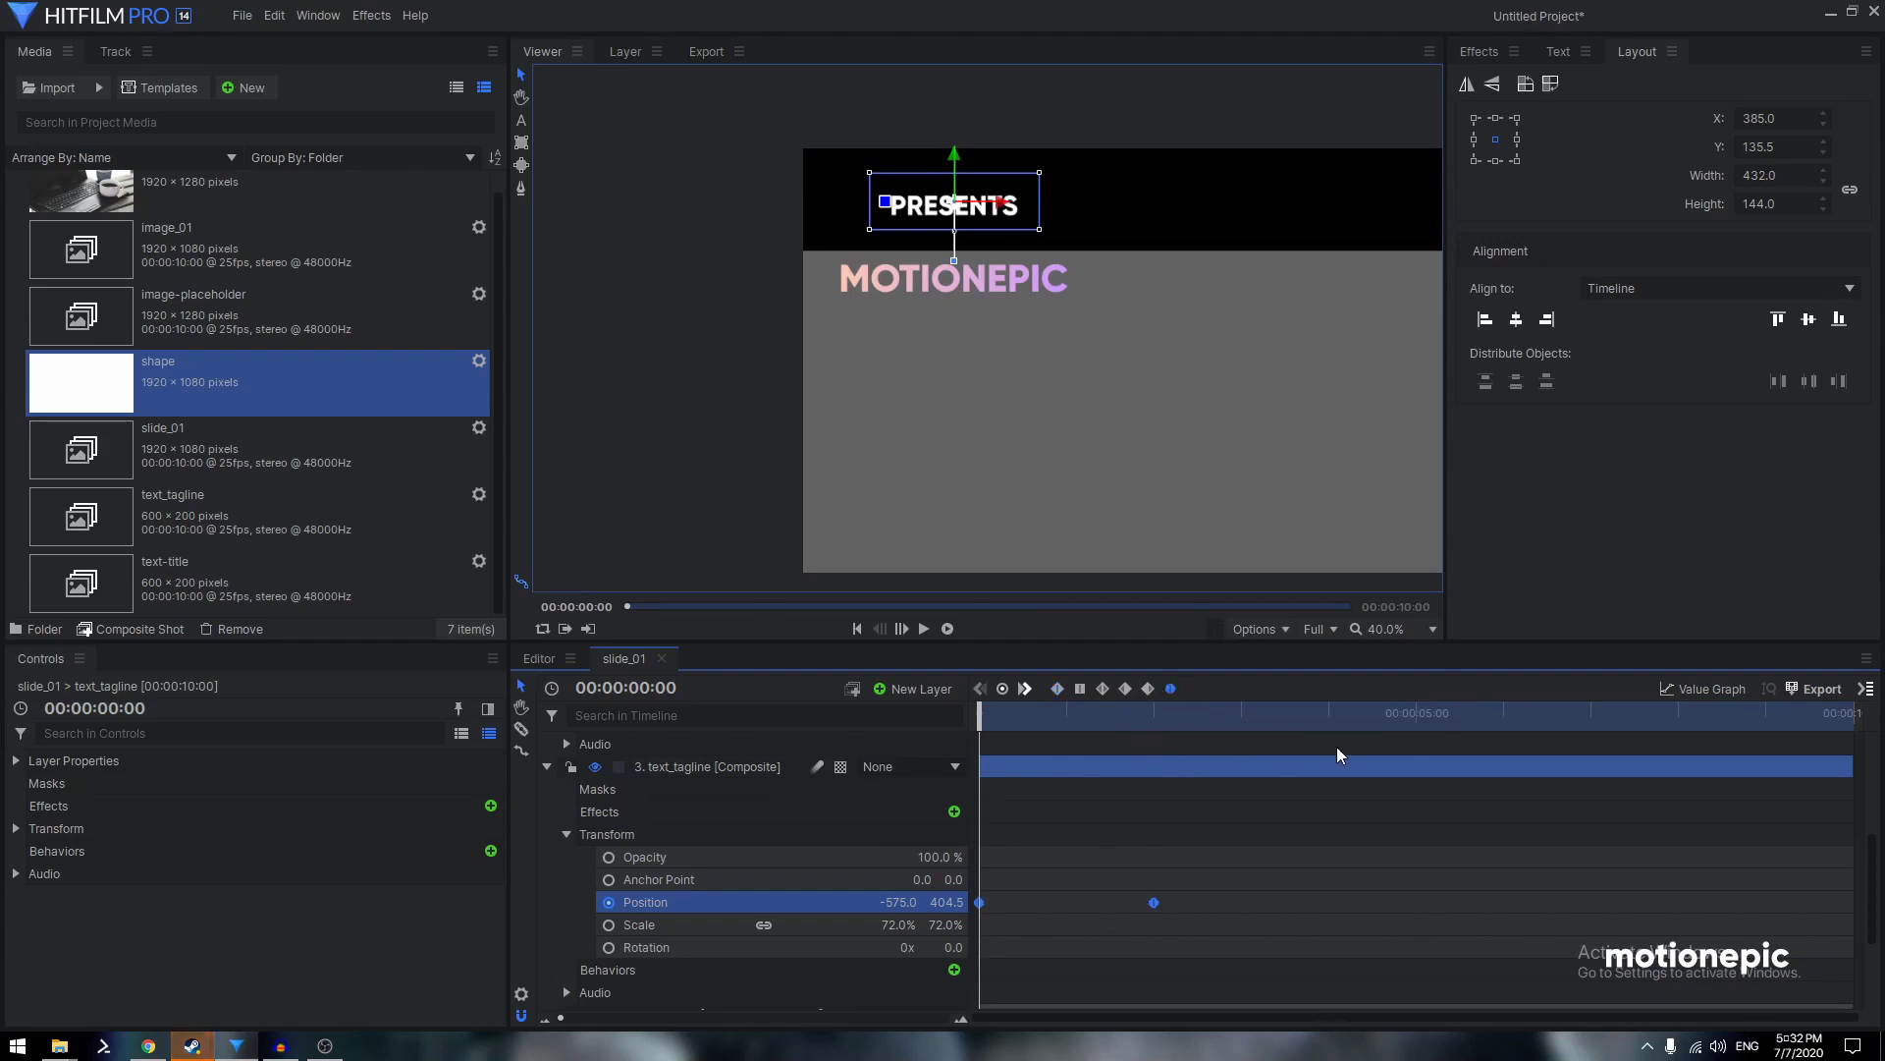
left_click(1669, 689)
left_click_drag(1073, 802, 770, 792)
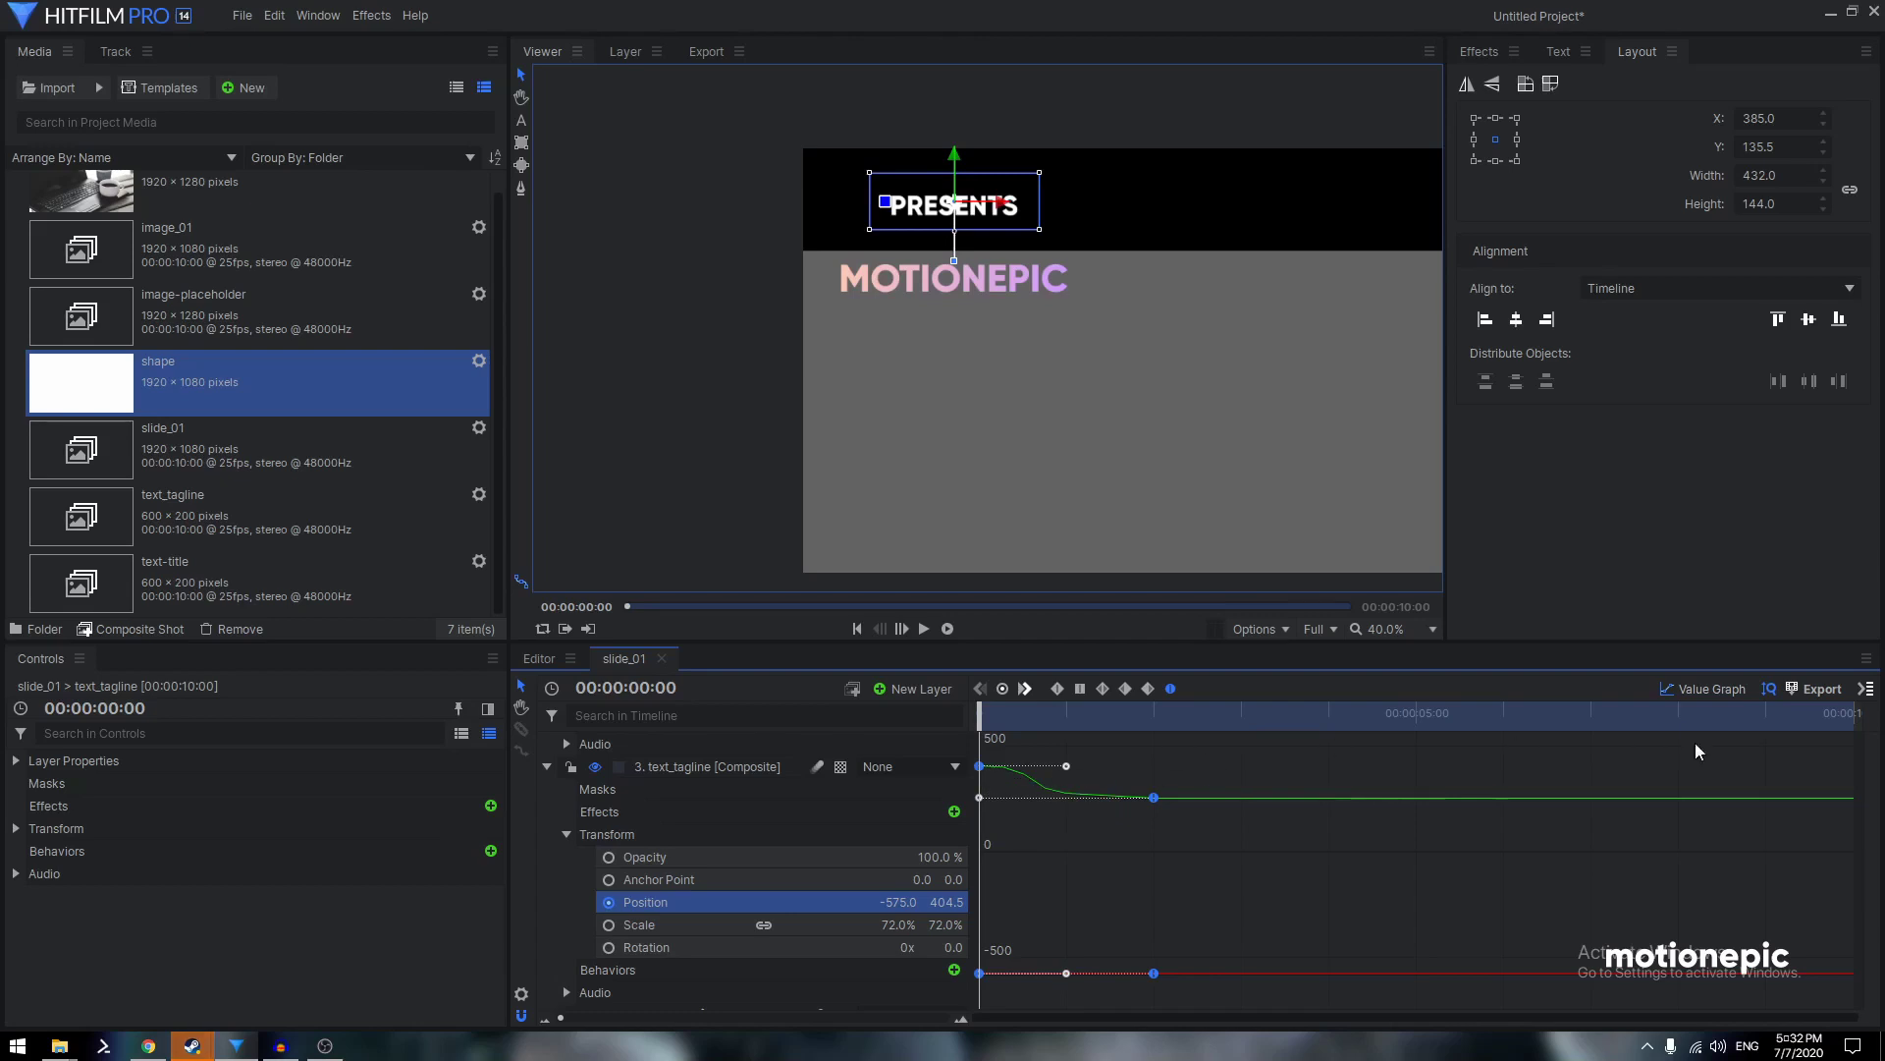
left_click(1666, 692)
key("space")
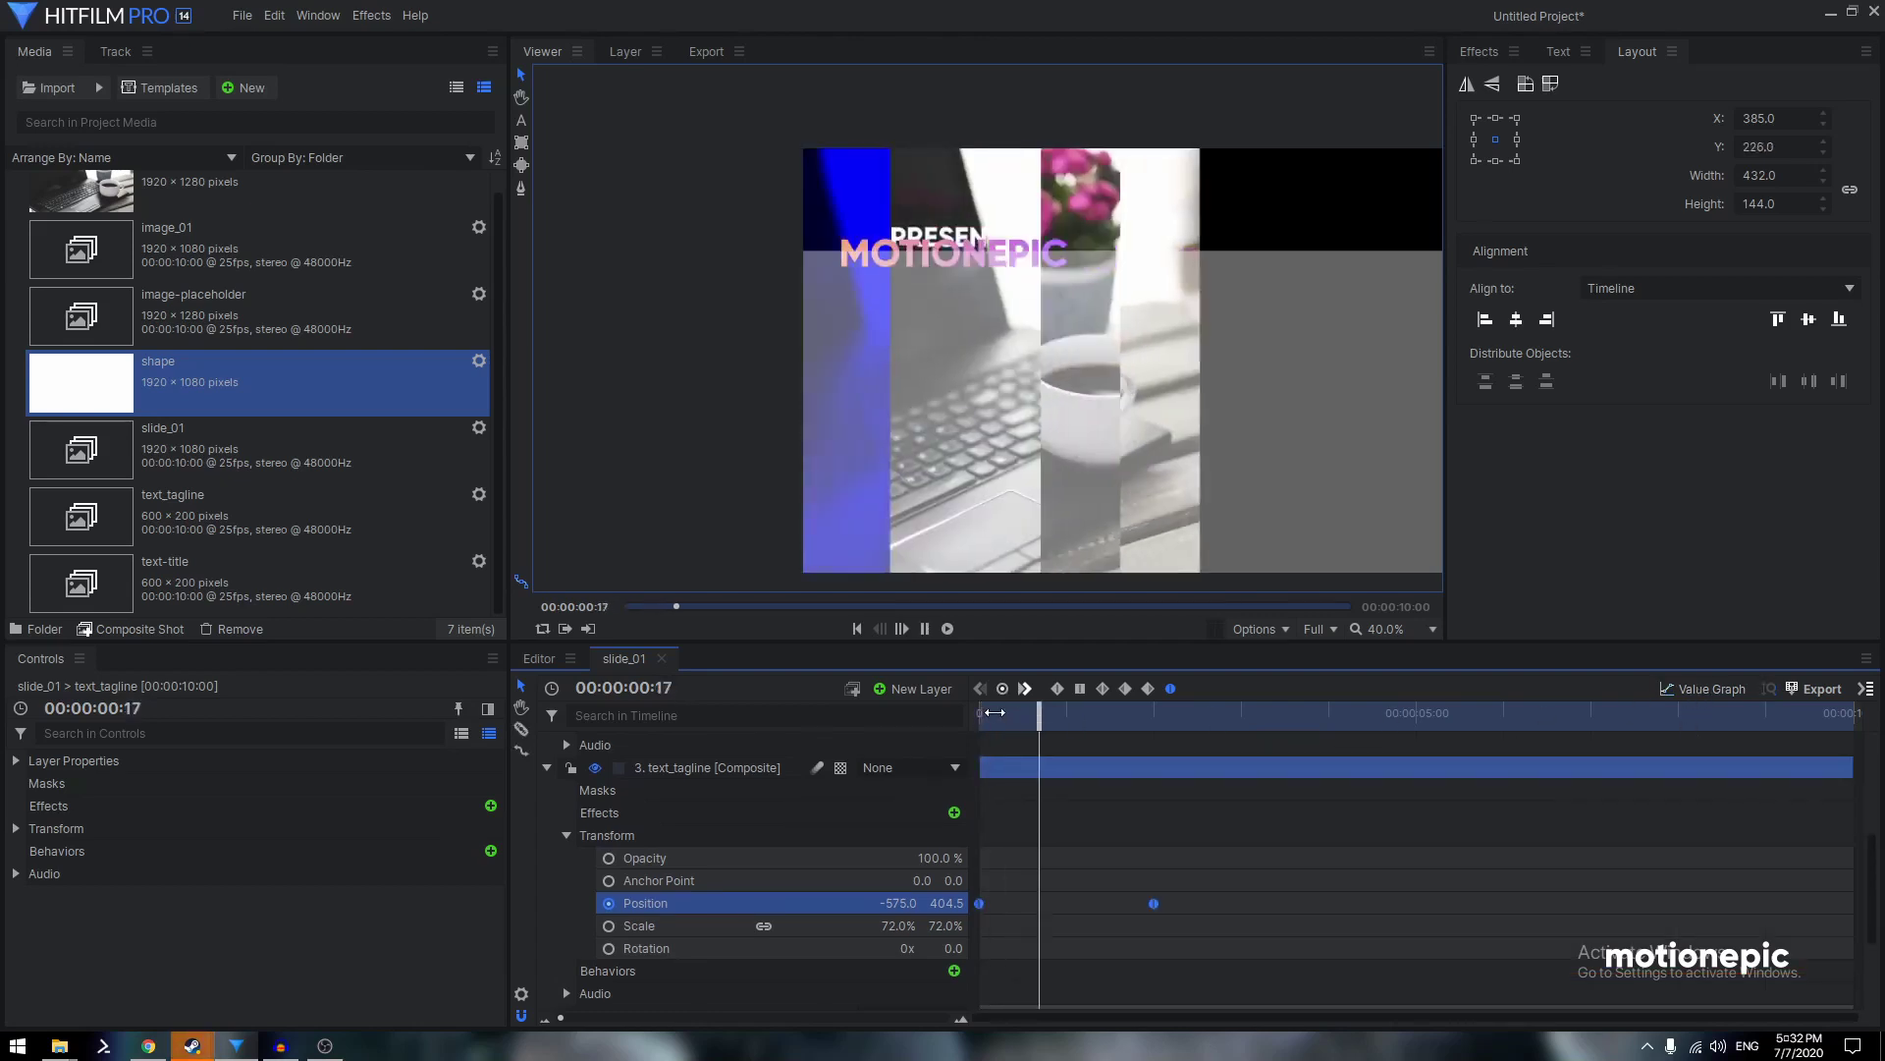
key("space")
Find the Set Matte effect and apply it to the text-title layer
scroll(658, 746, "up", 2)
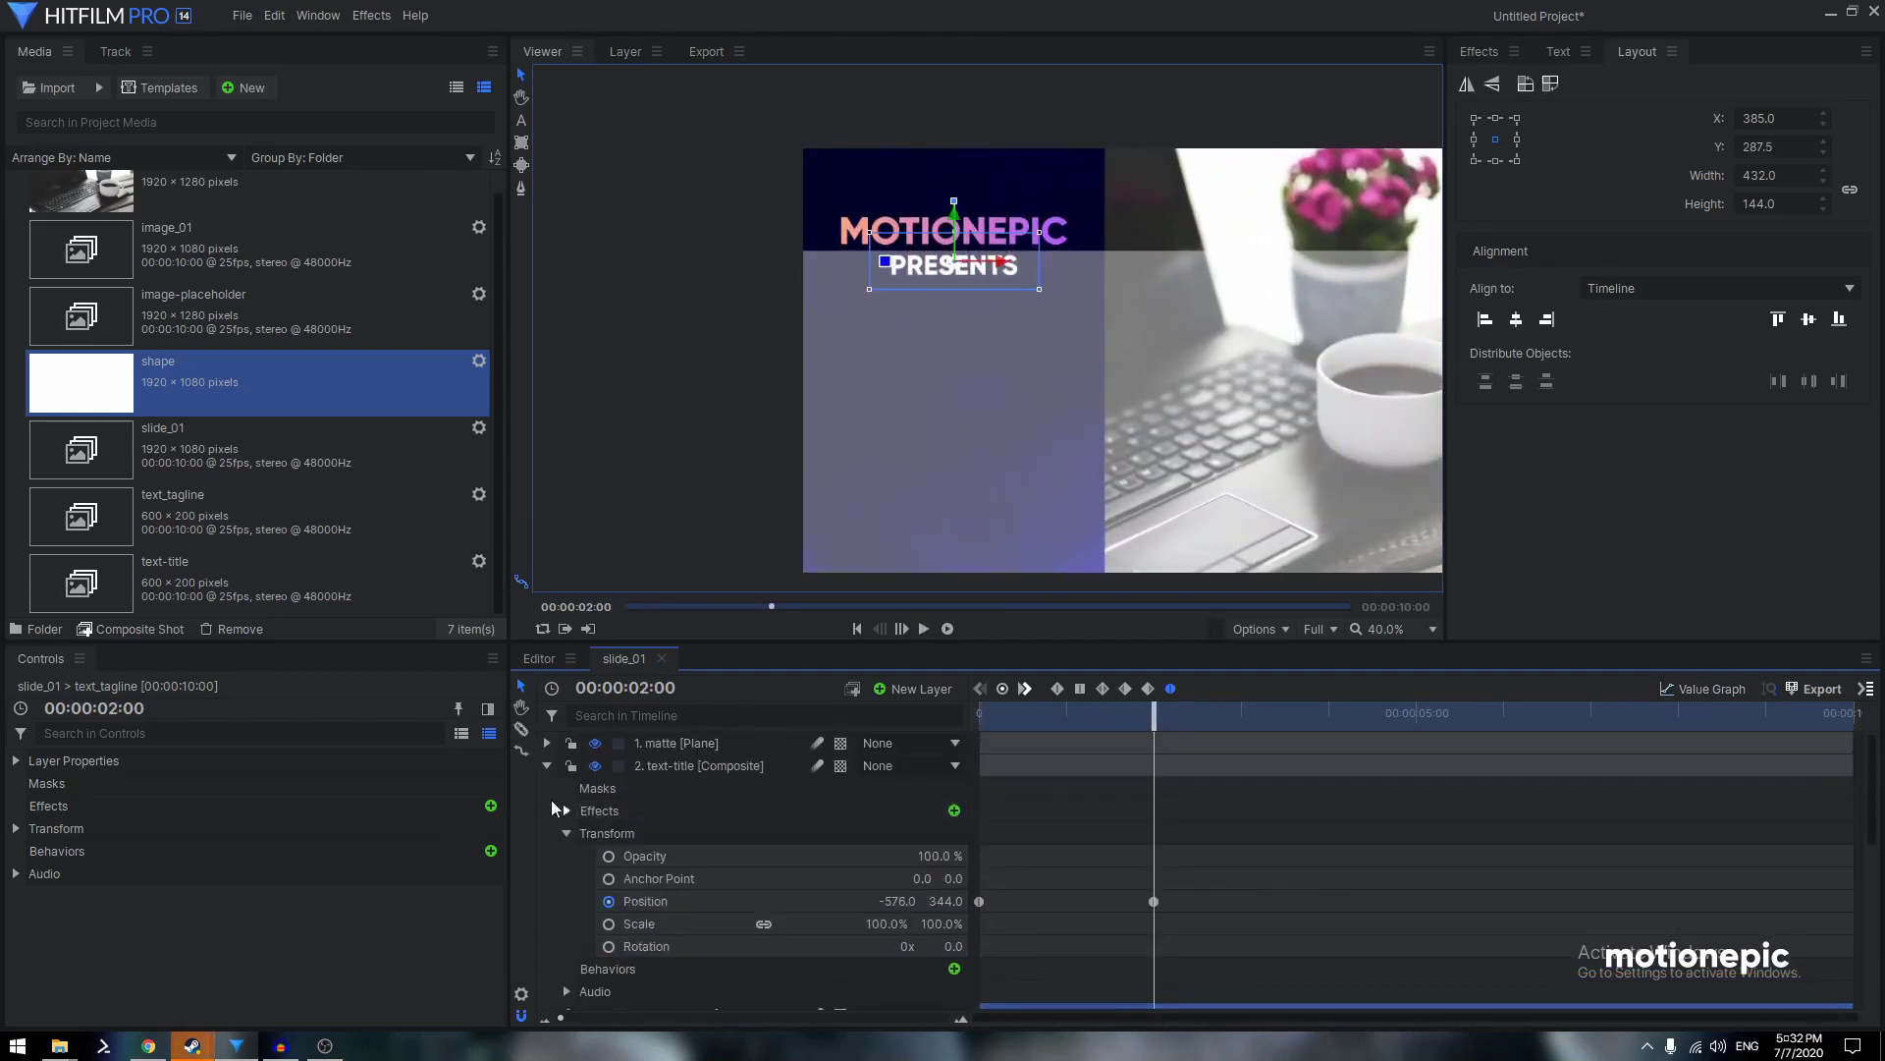
left_click(547, 788)
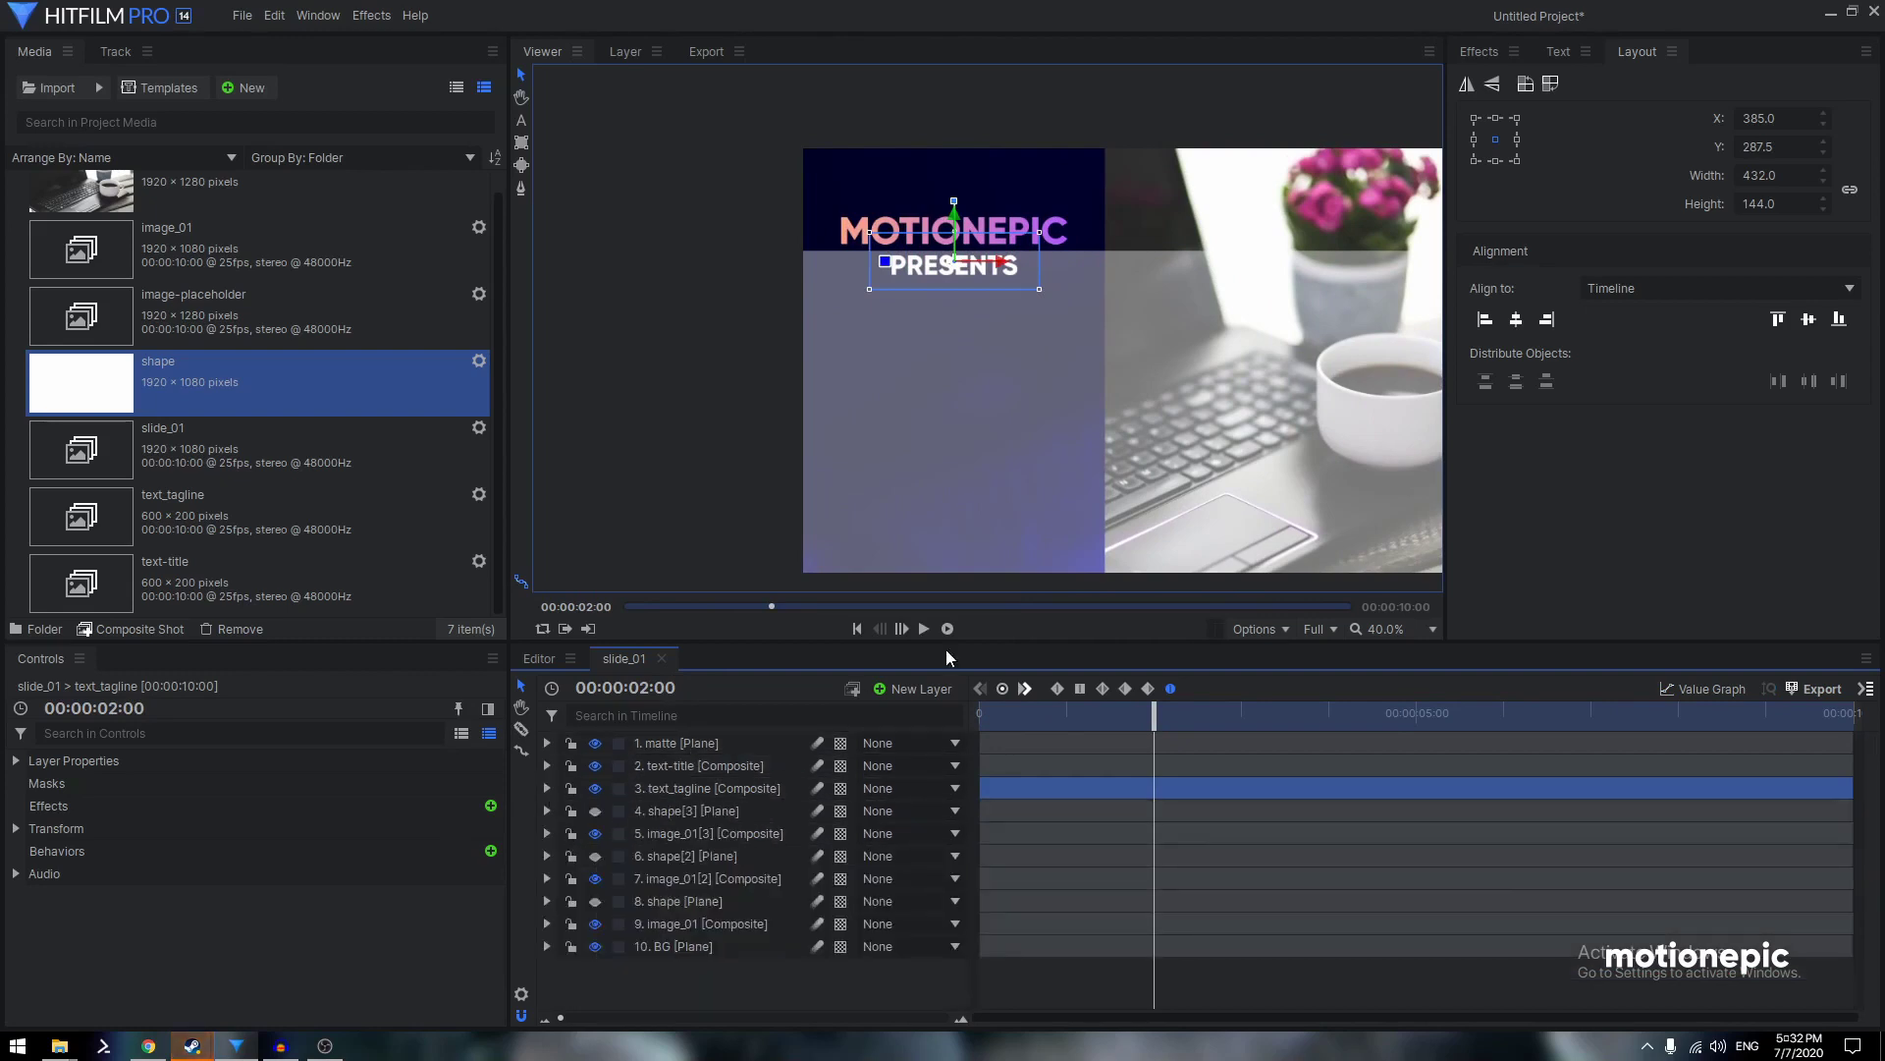
left_click(1479, 51)
type("set")
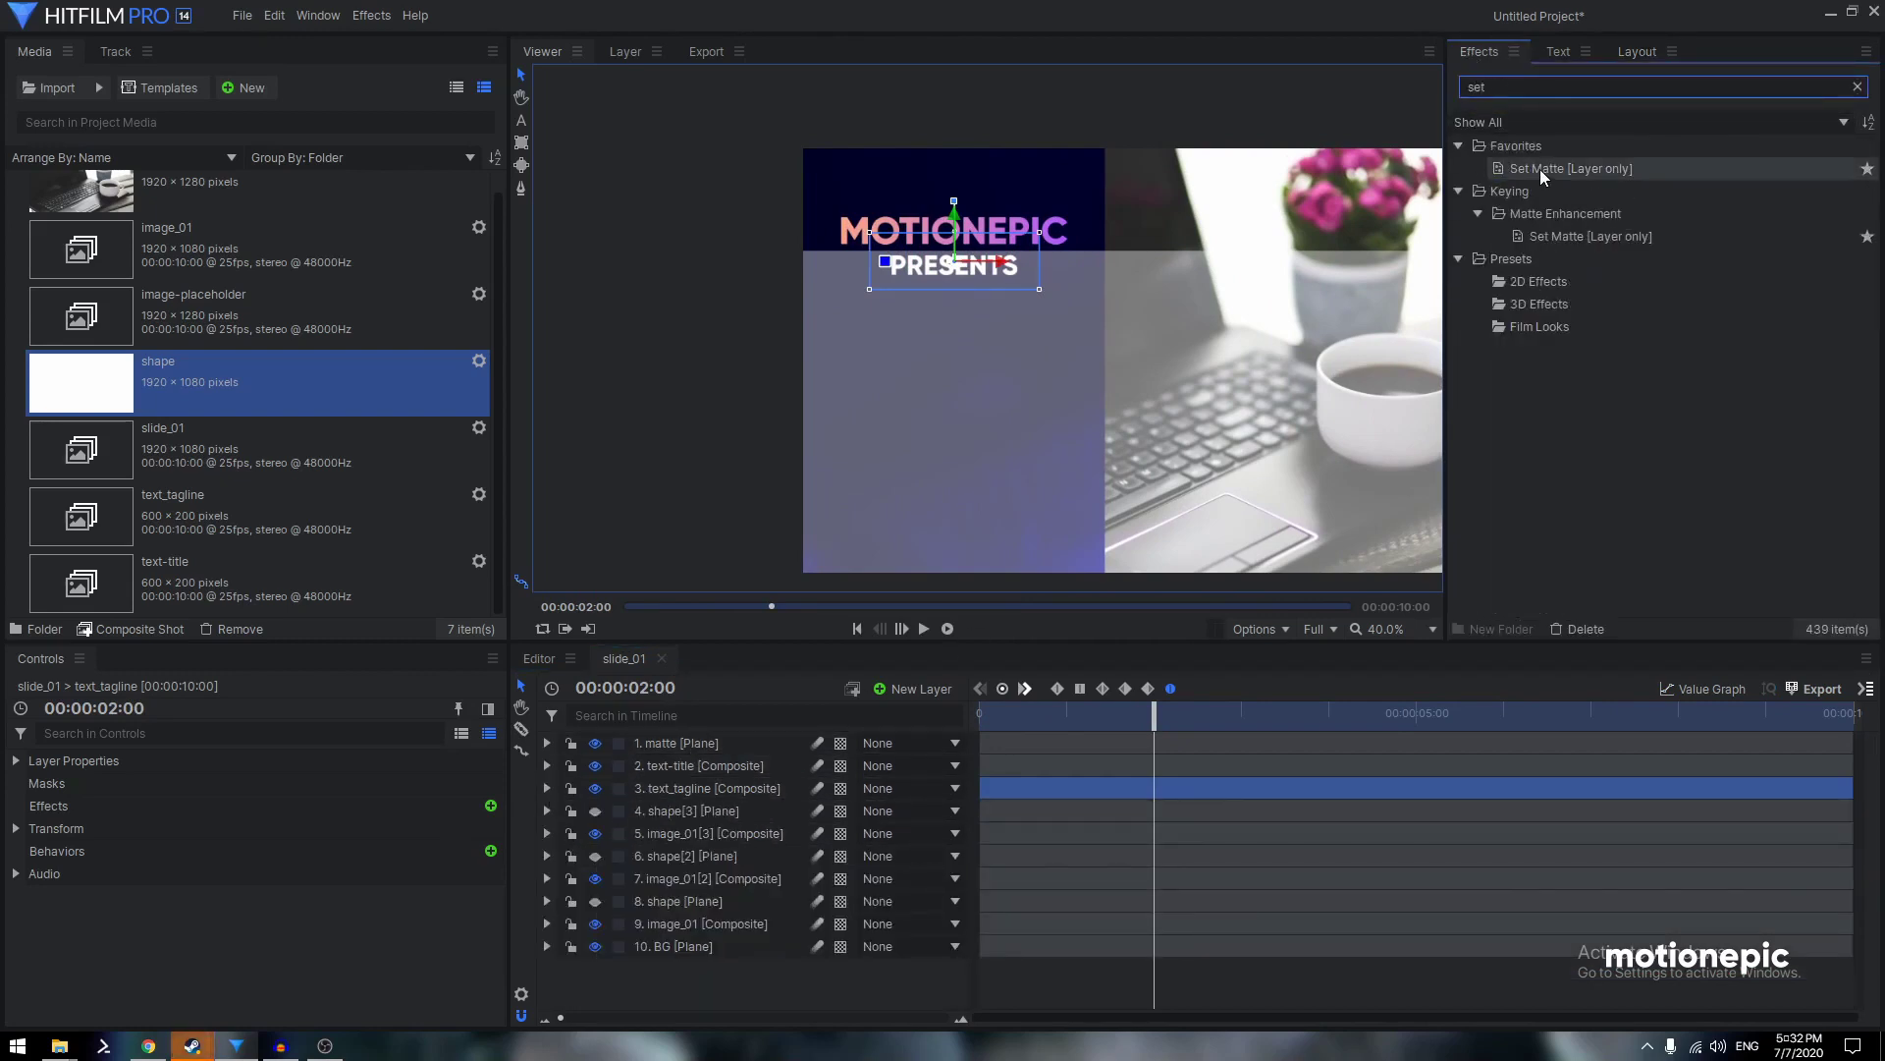
left_click_drag(1540, 169, 1352, 314)
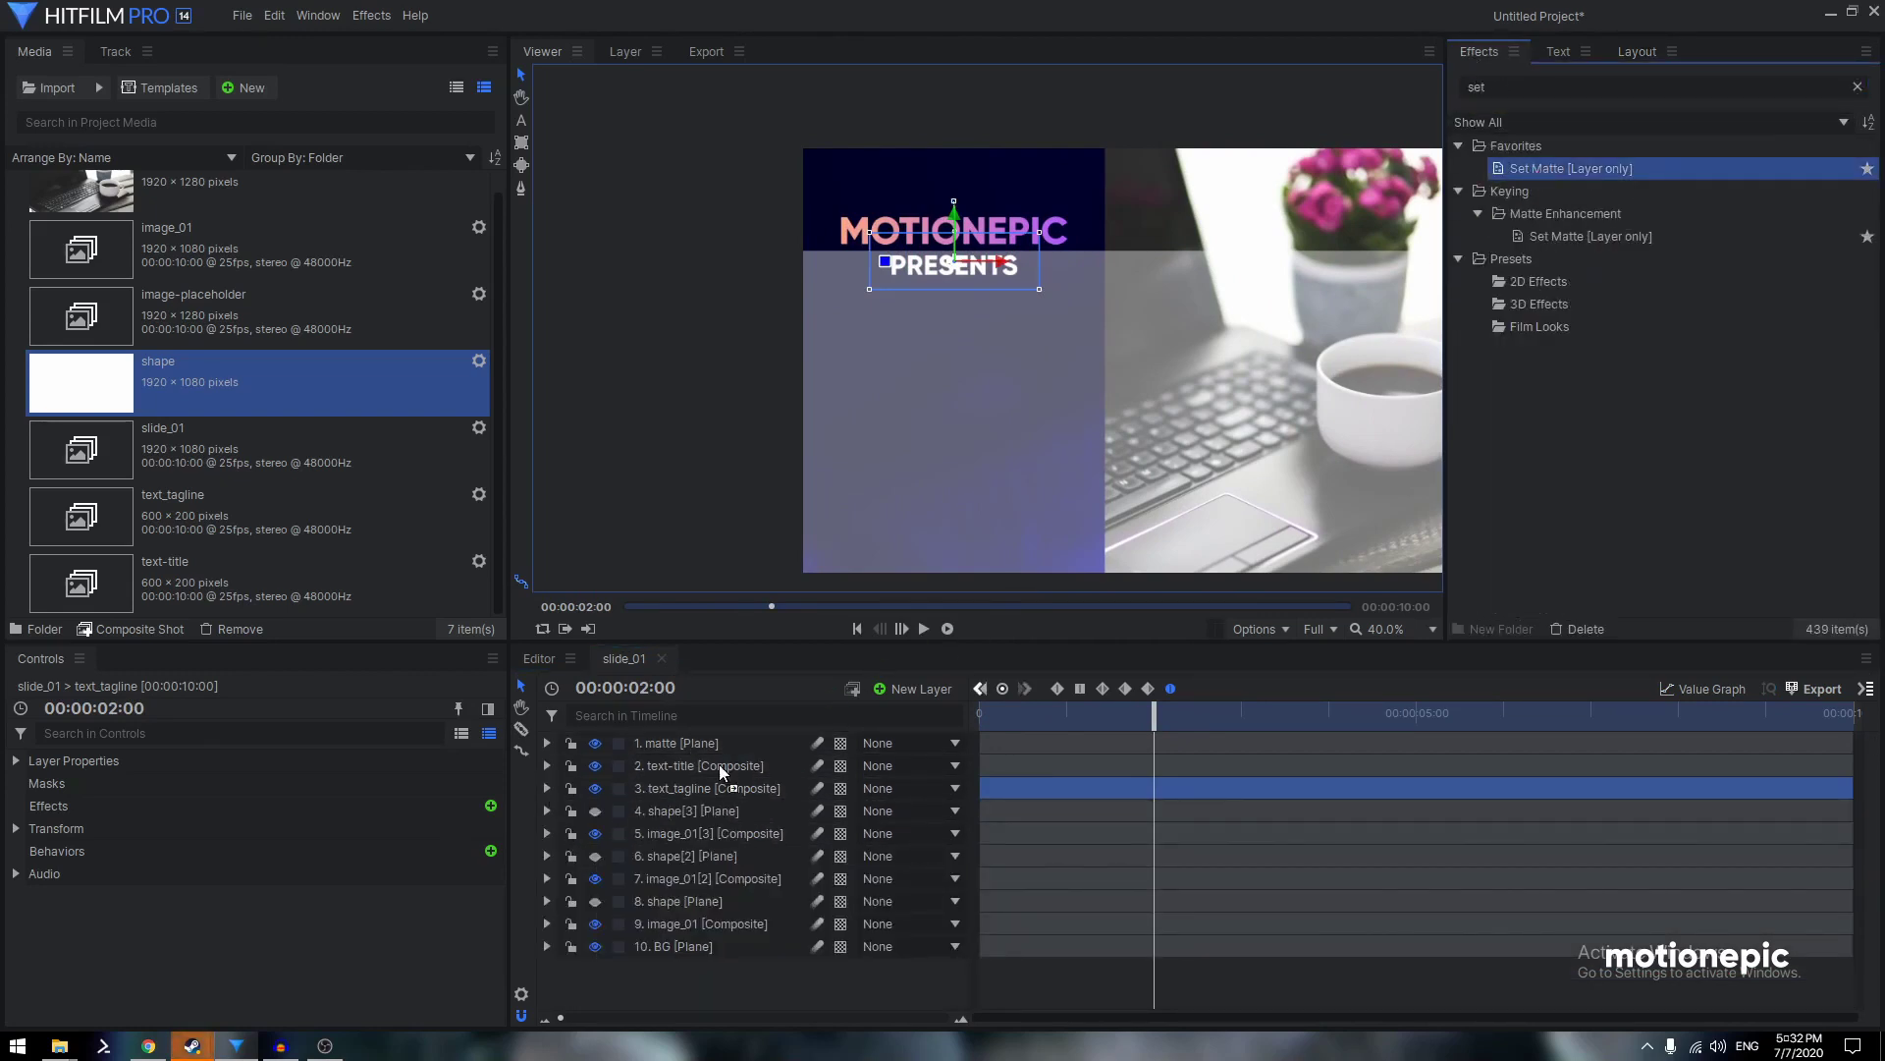
left_click_drag(675, 769, 675, 770)
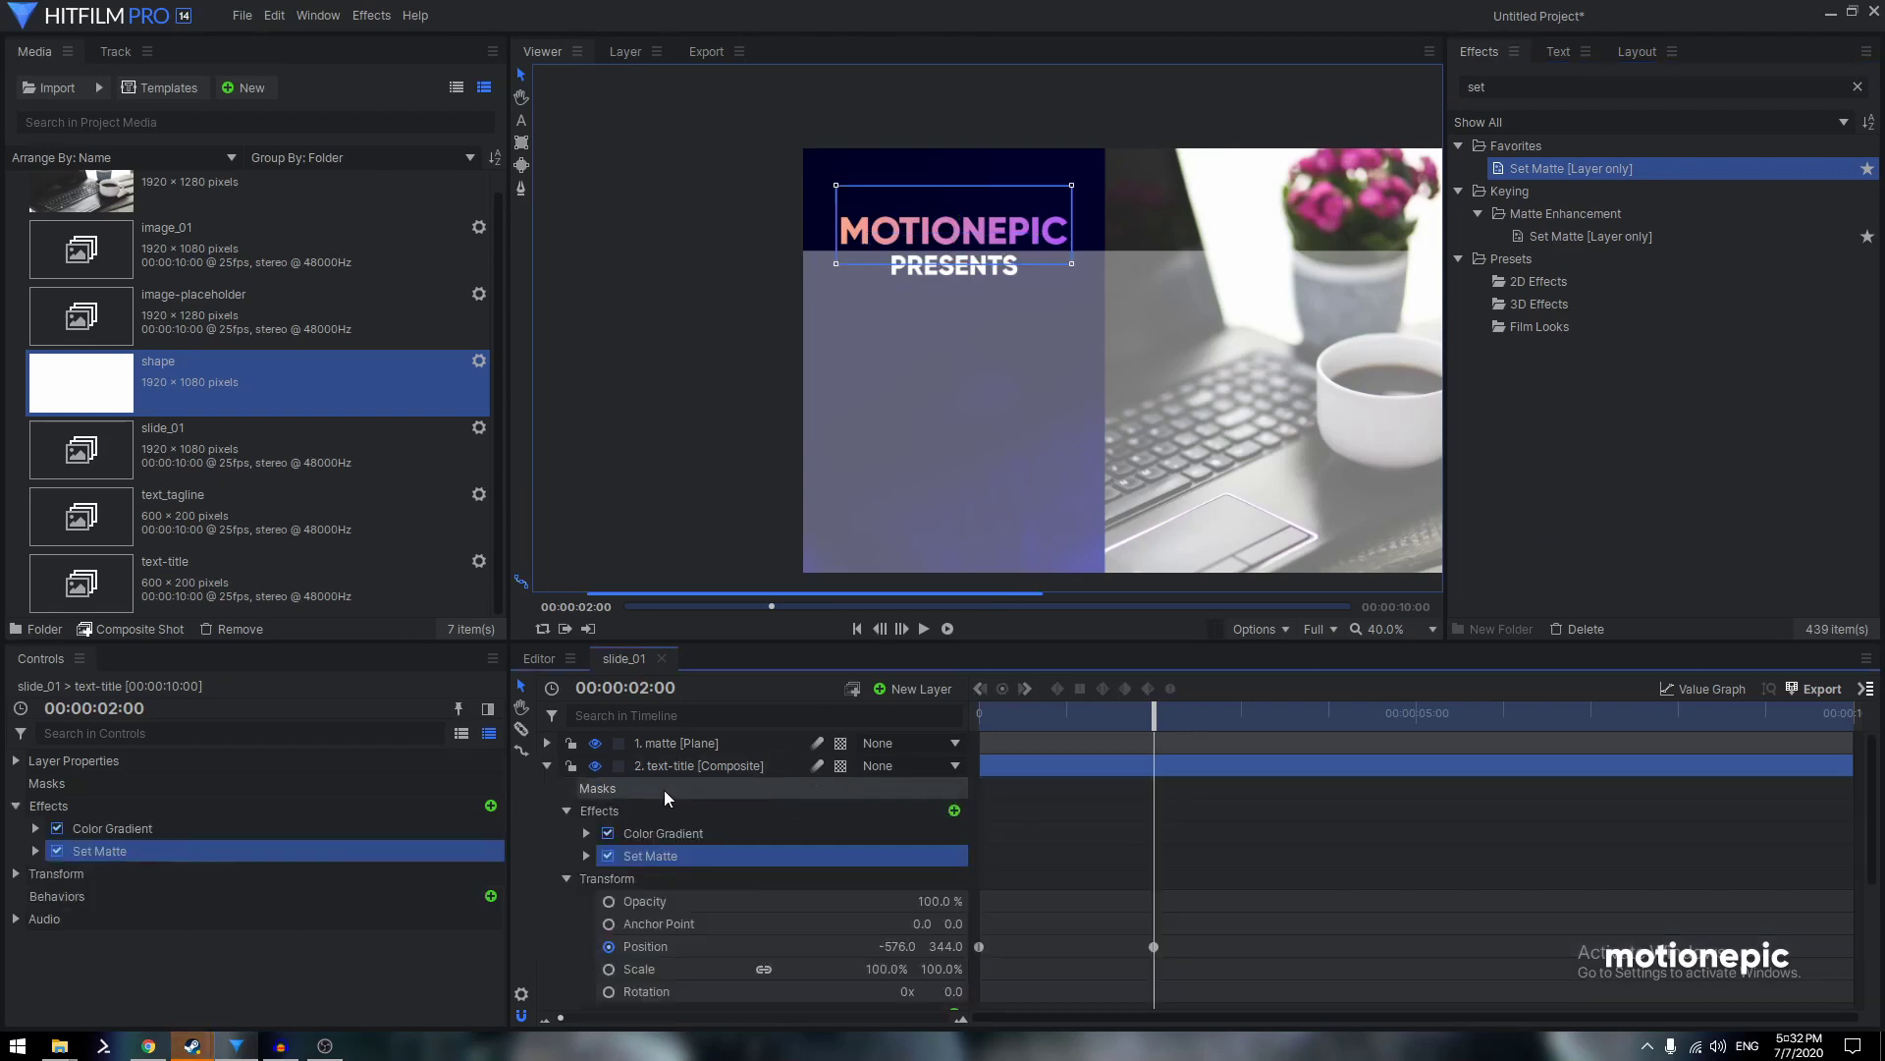
Set the text-title Set Matte effect's source layer to matte and its blend to Subtract
left_click(592, 858)
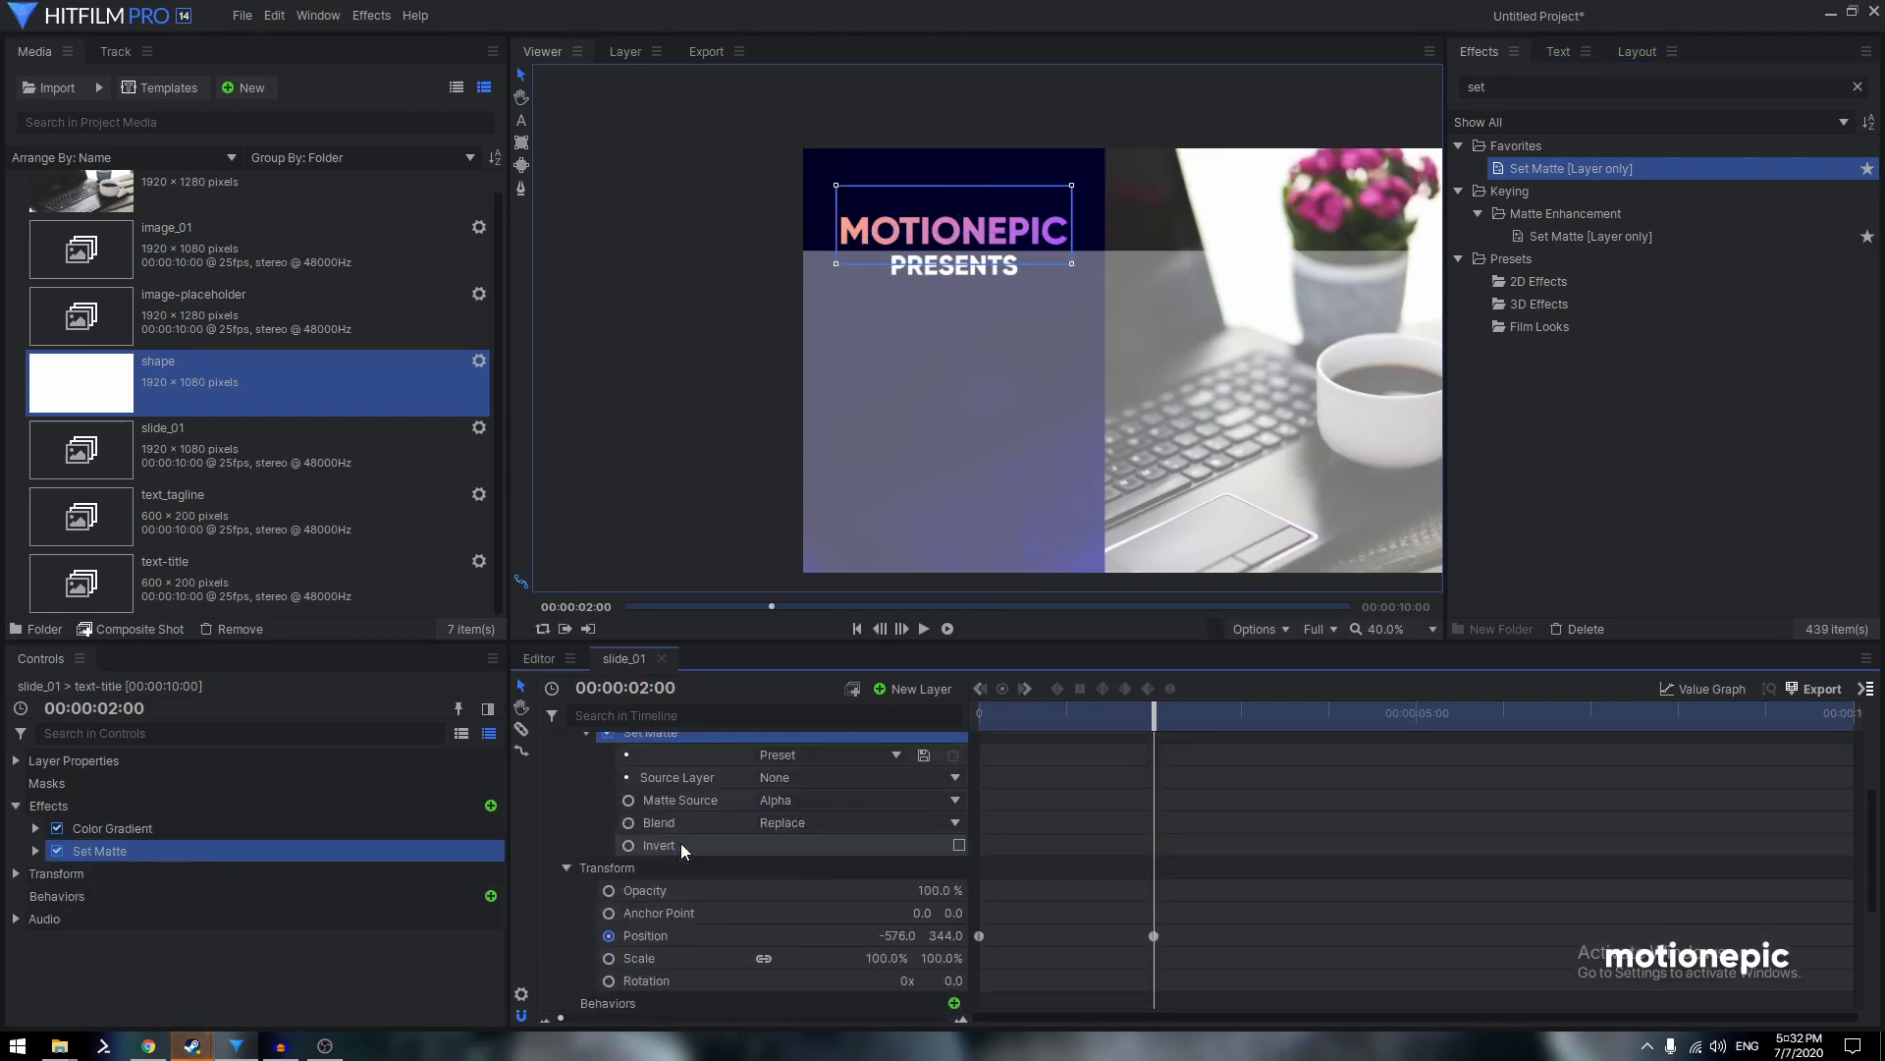
left_click(794, 779)
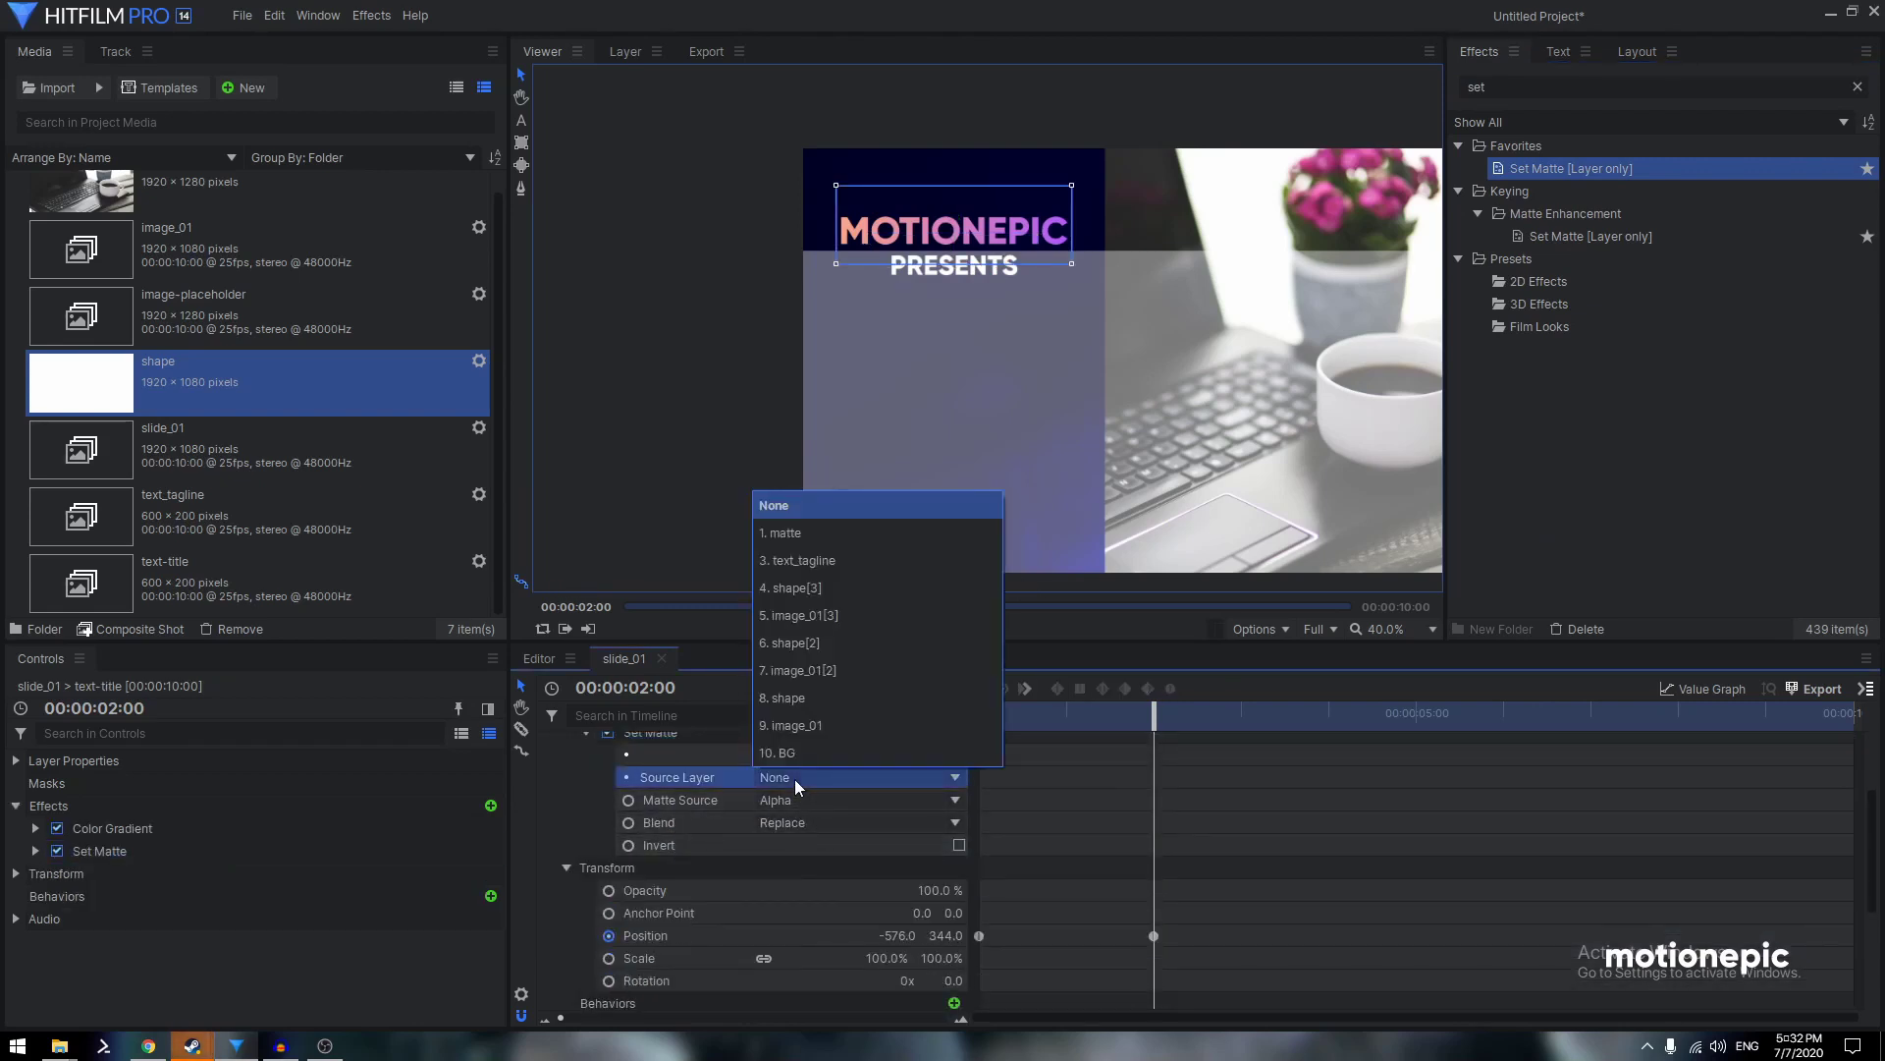
left_click(789, 536)
left_click(810, 827)
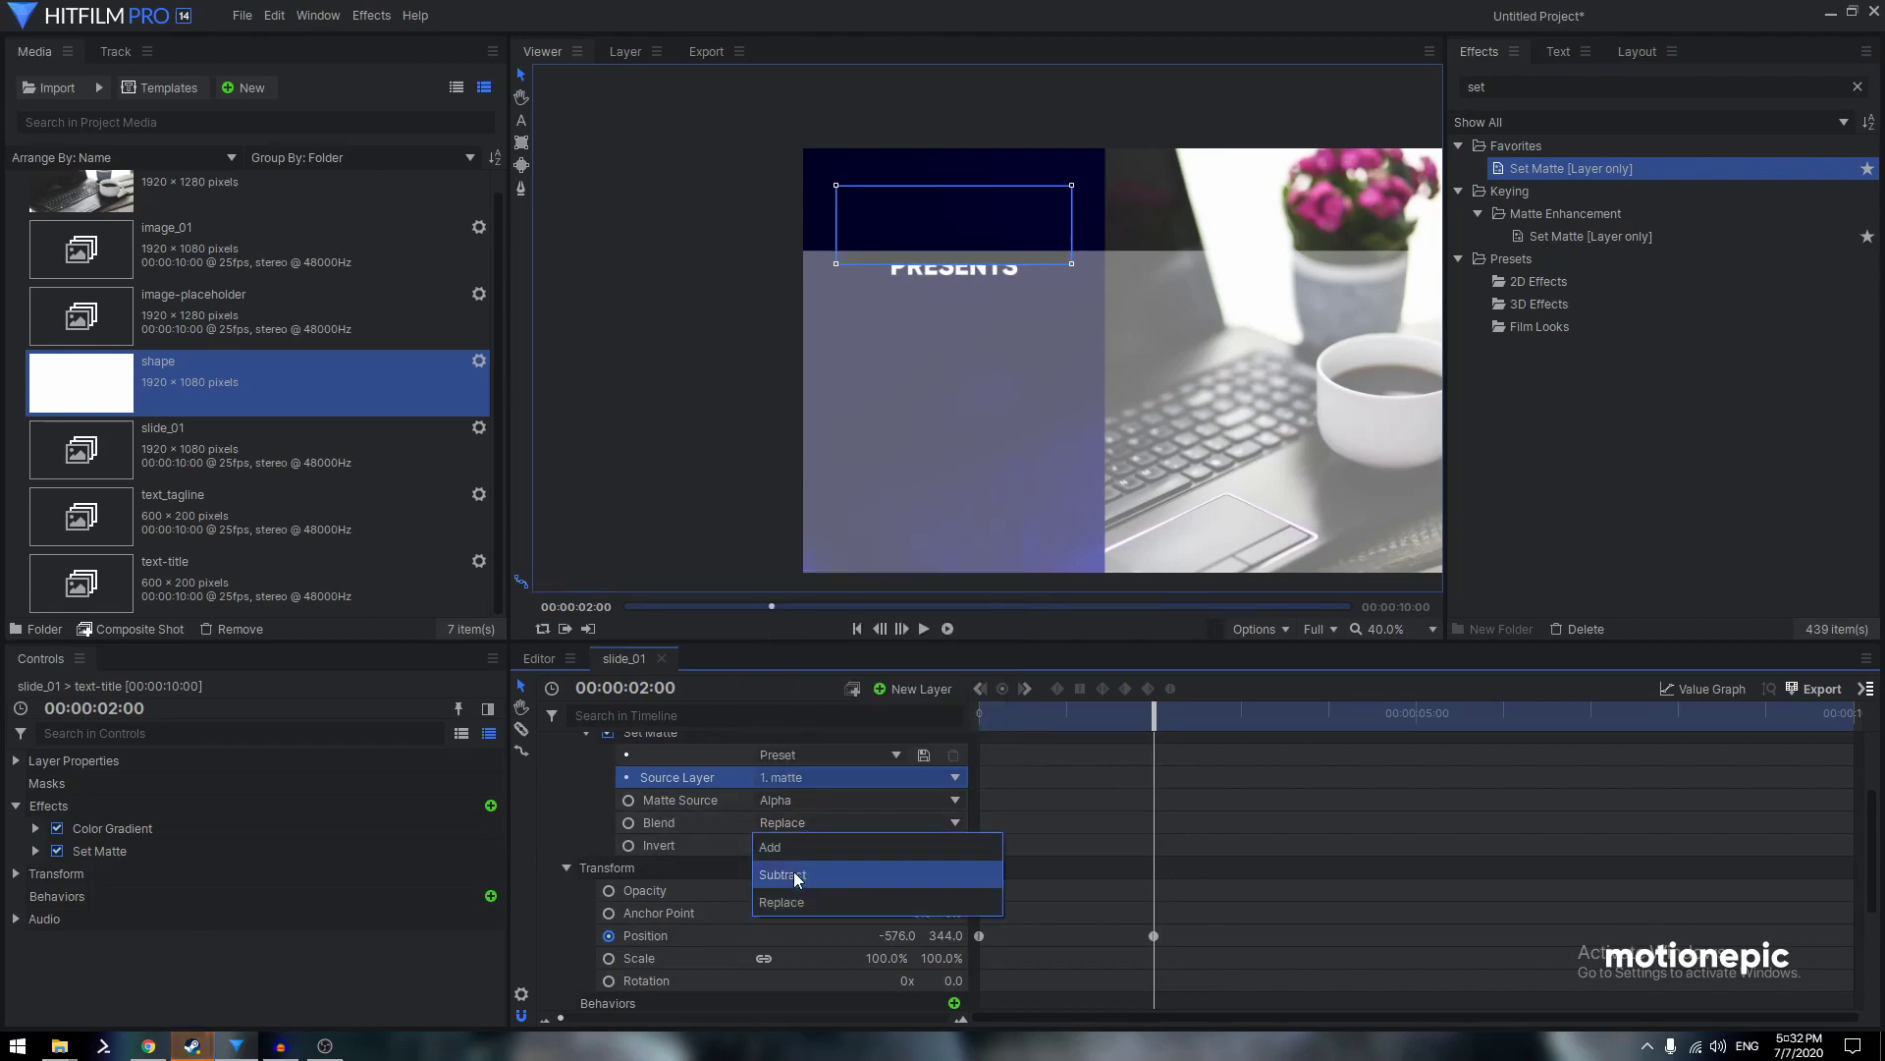
left_click(793, 873)
scroll(687, 855, "up", 3)
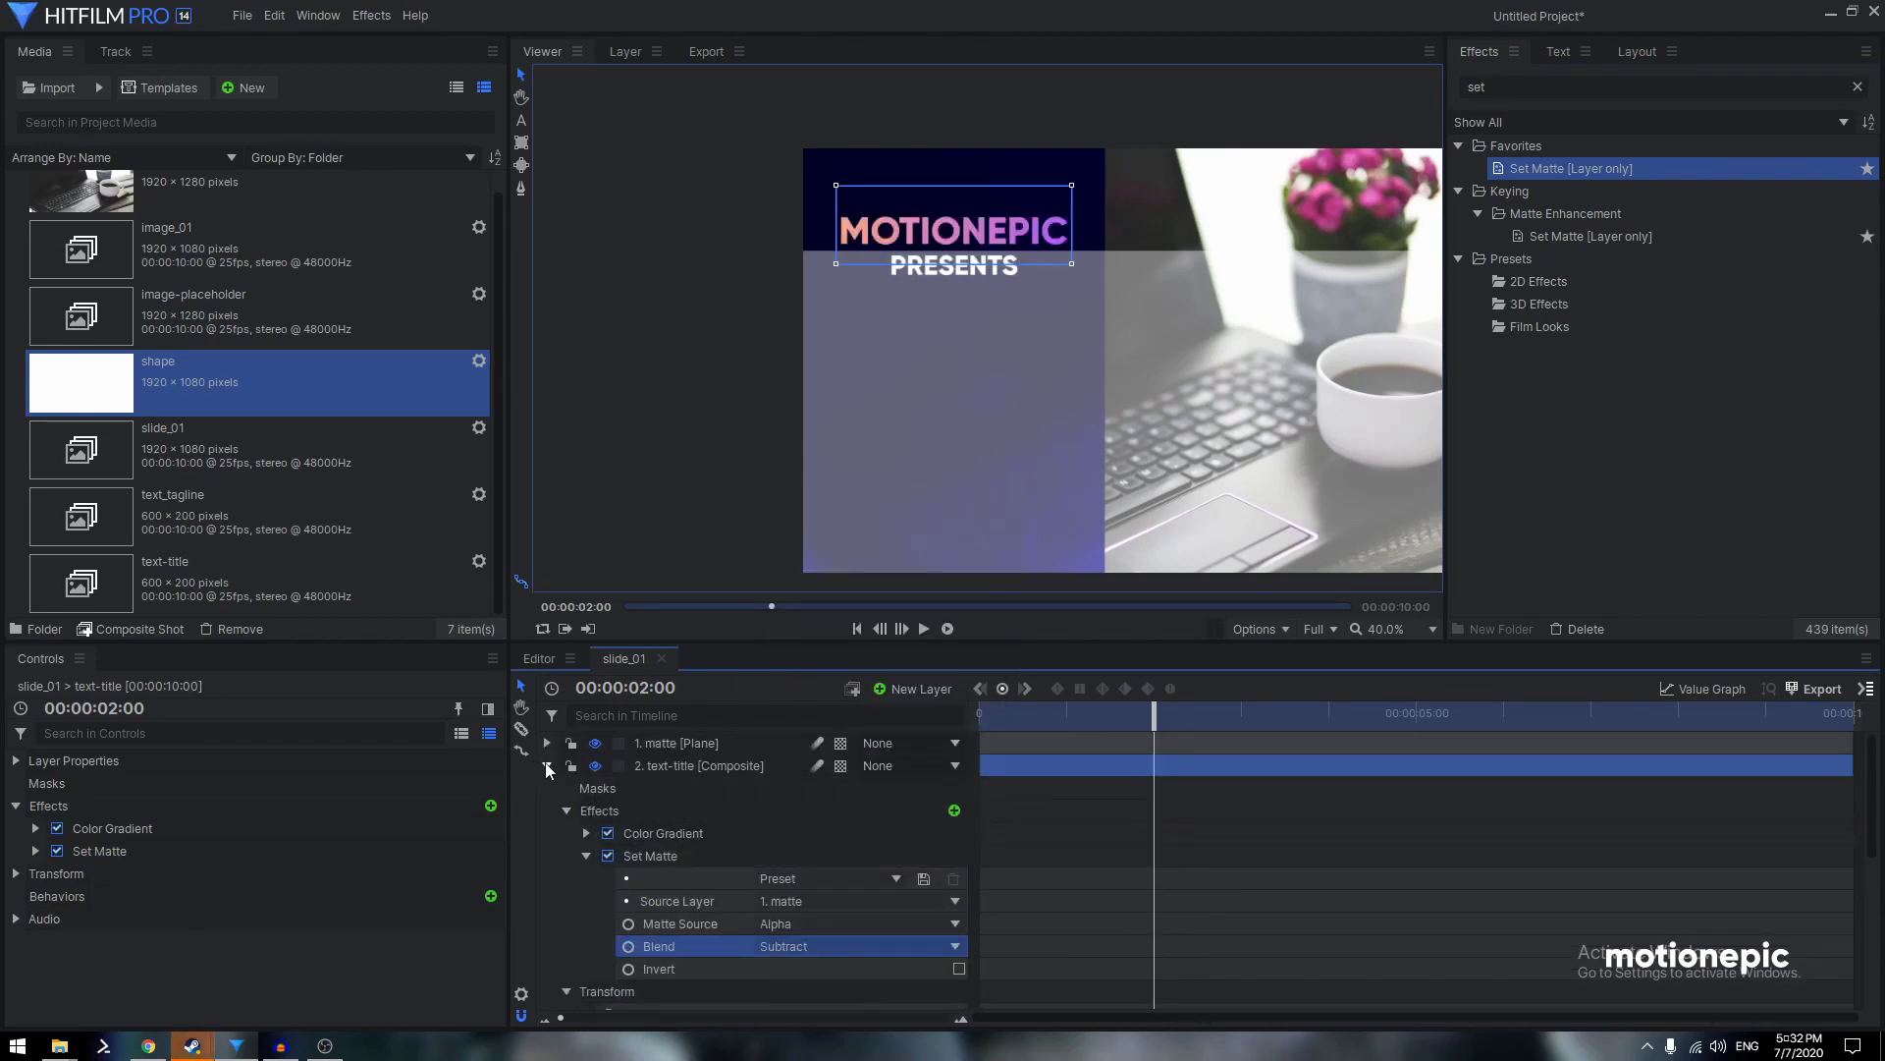
Hide the matte plane layer and play back the start of the slide to check the title reveal
left_click(547, 766)
left_click(594, 744)
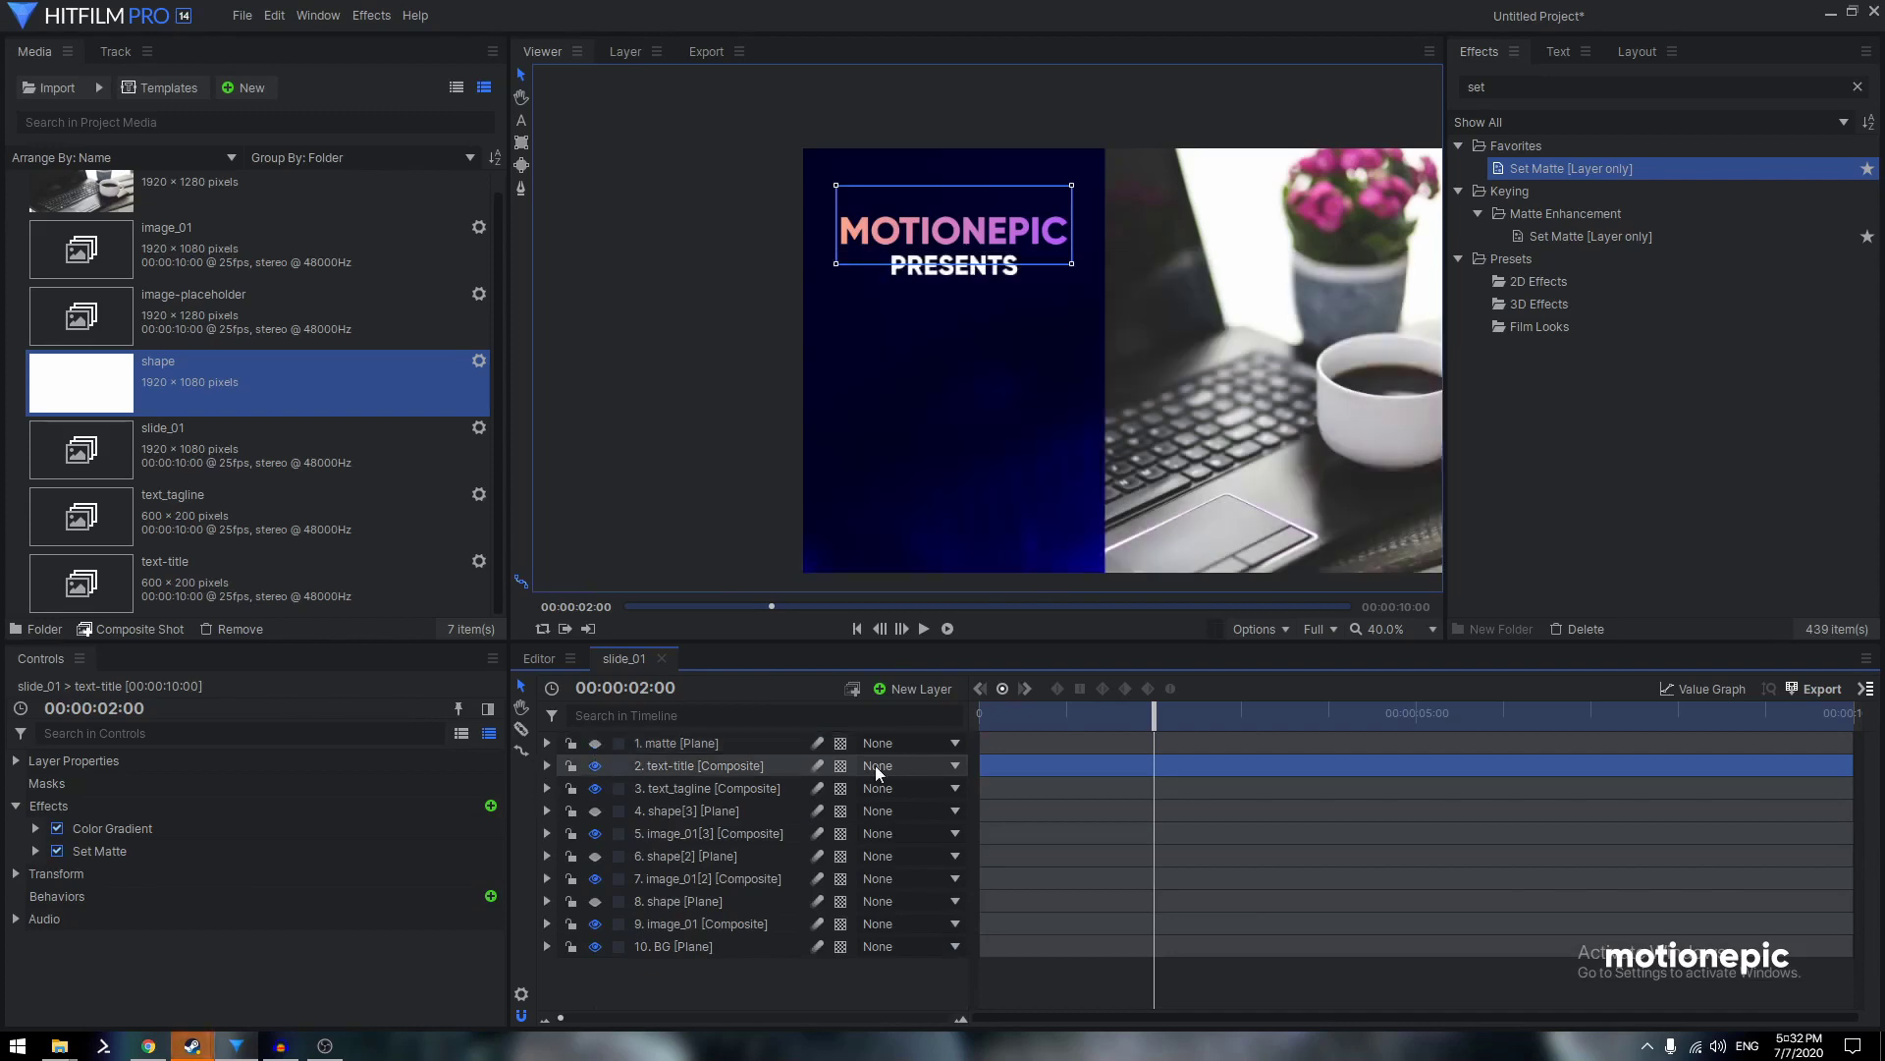
left_click_drag(1001, 711, 988, 707)
key("space")
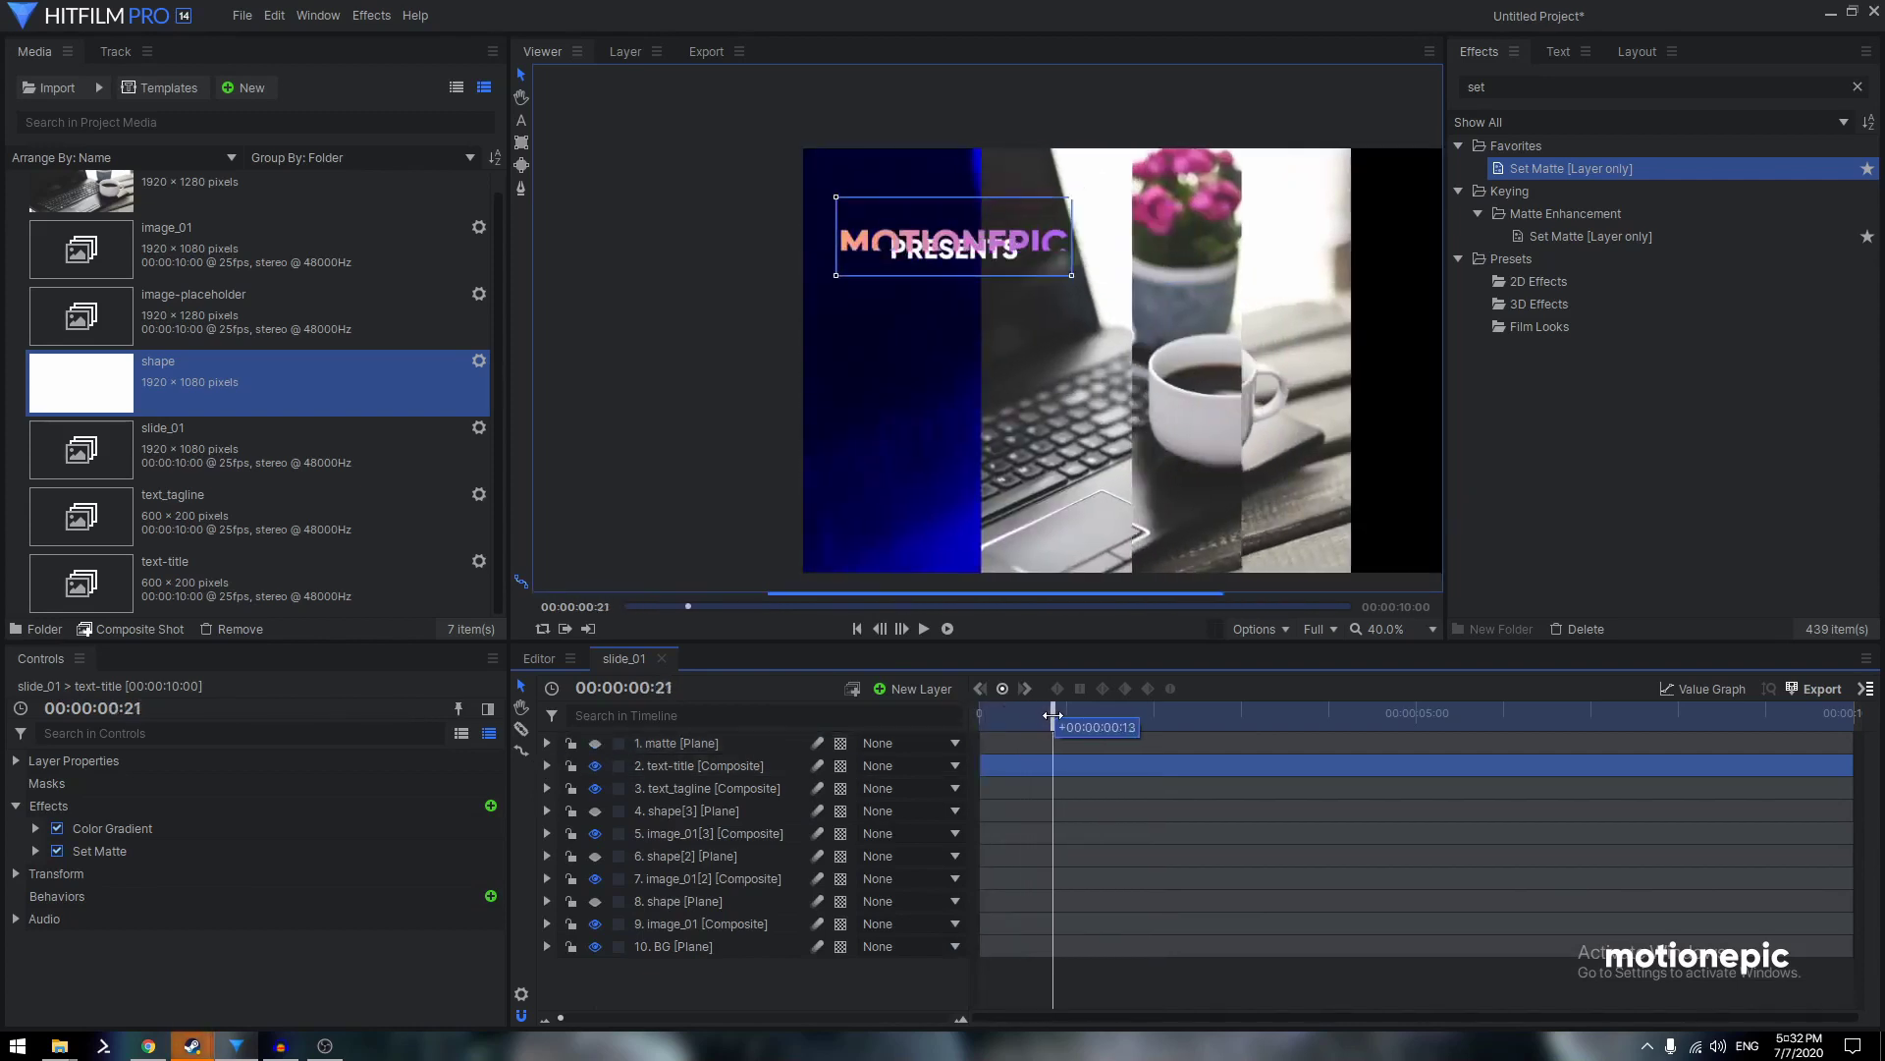
Copy the Set Matte effect from text-title to text_tagline, enable its Invert option, and play back the slide from the start
left_click(547, 766)
left_click(664, 857)
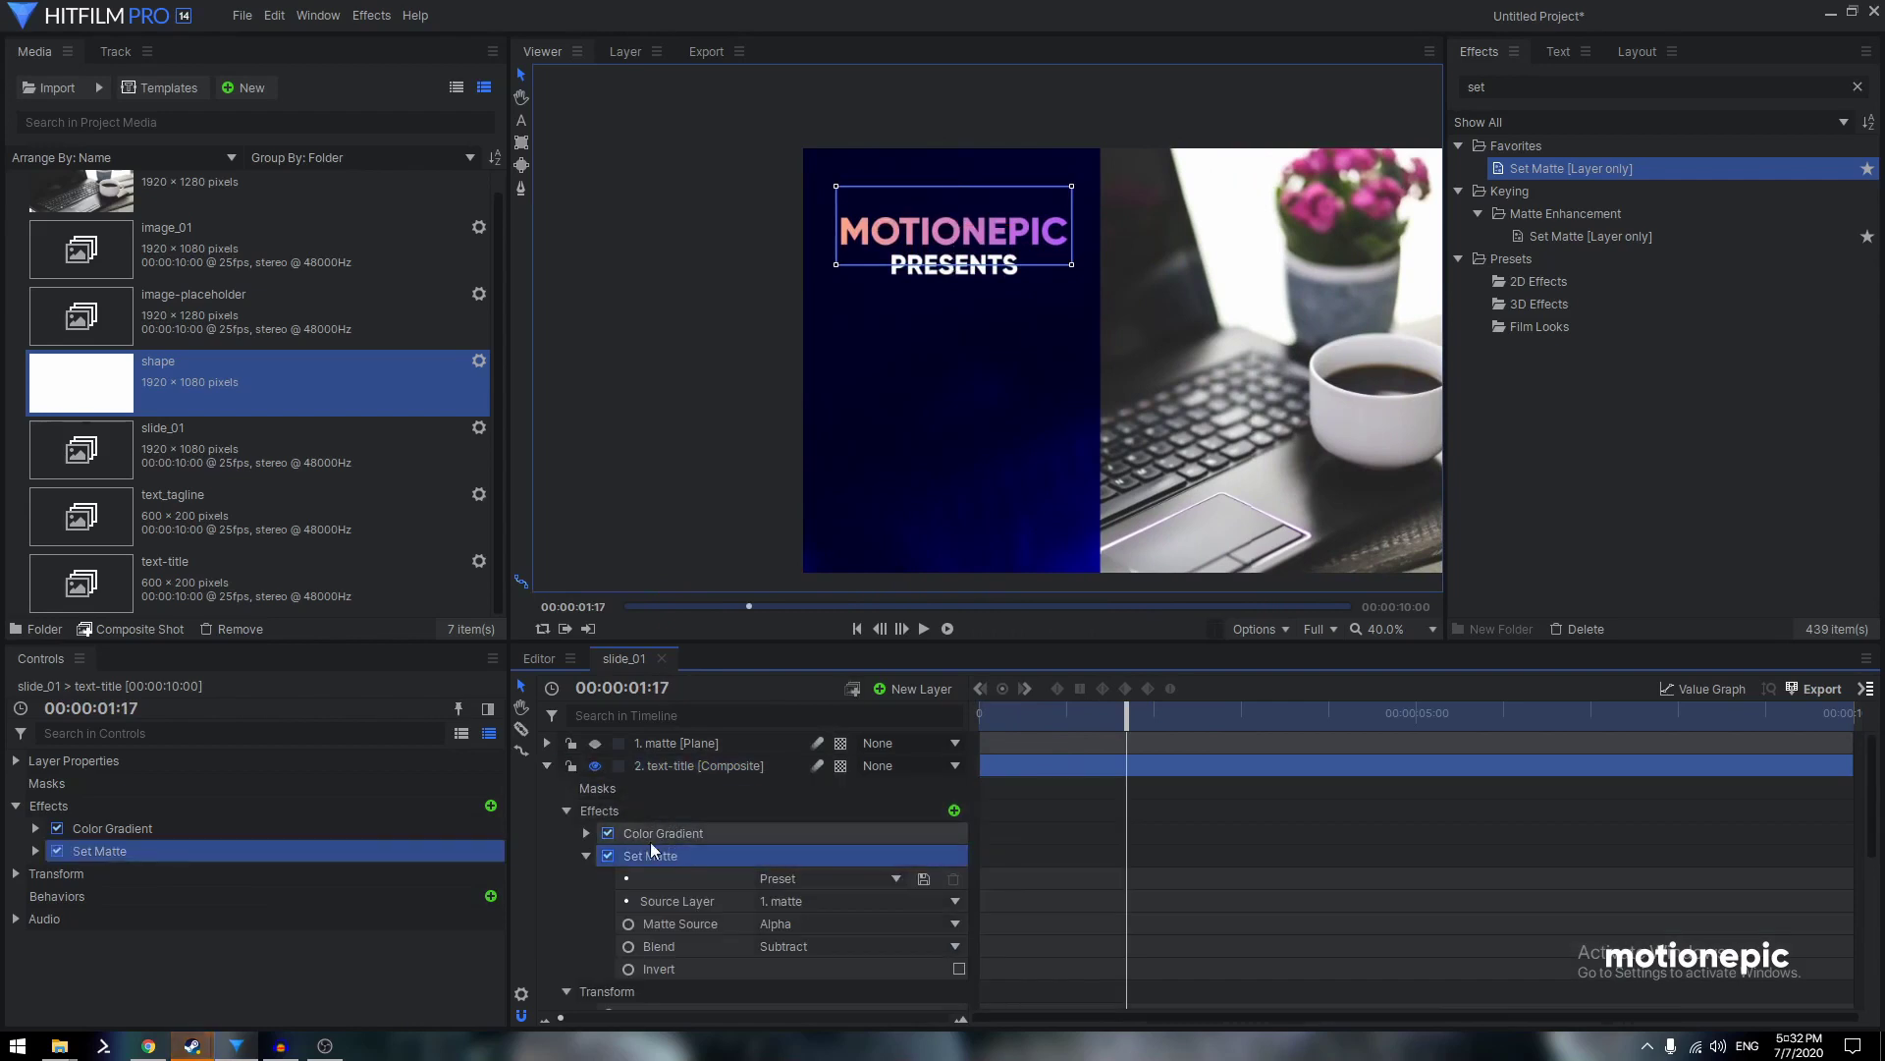
left_click(547, 766)
left_click(681, 791)
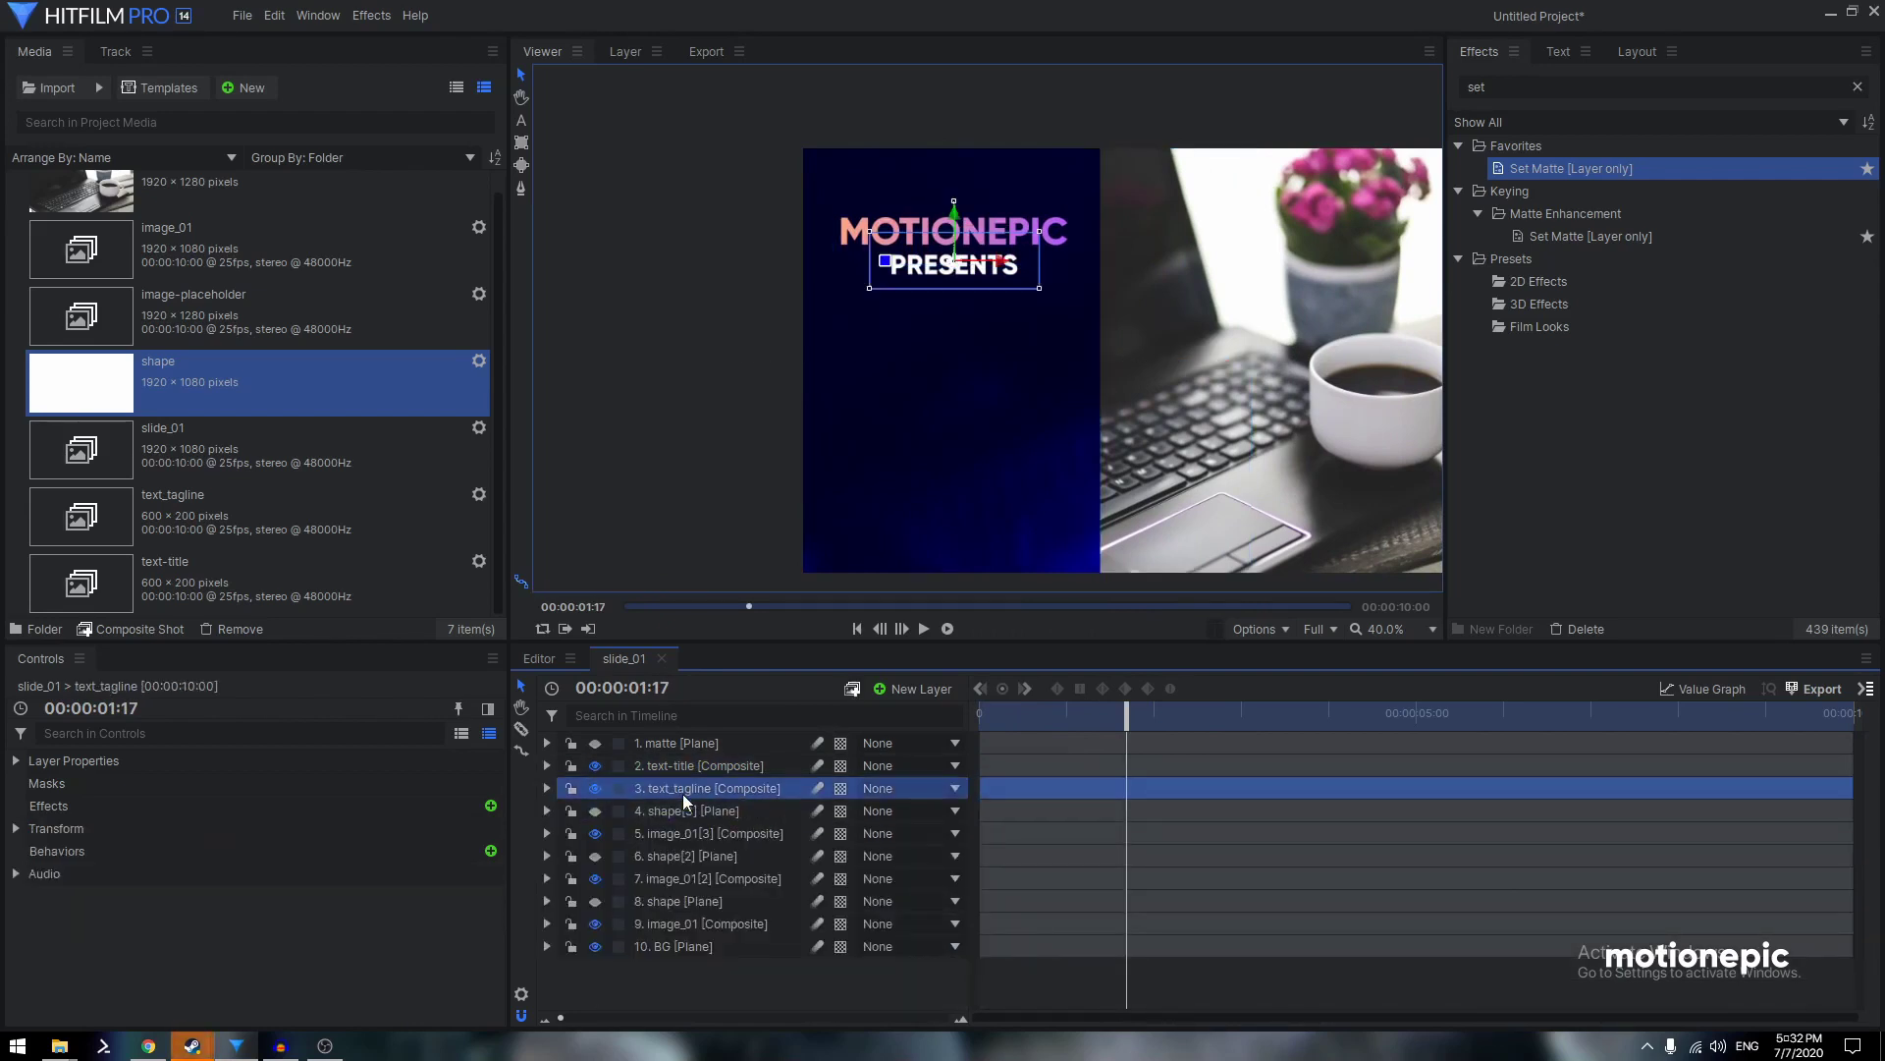
key("ctrl+v")
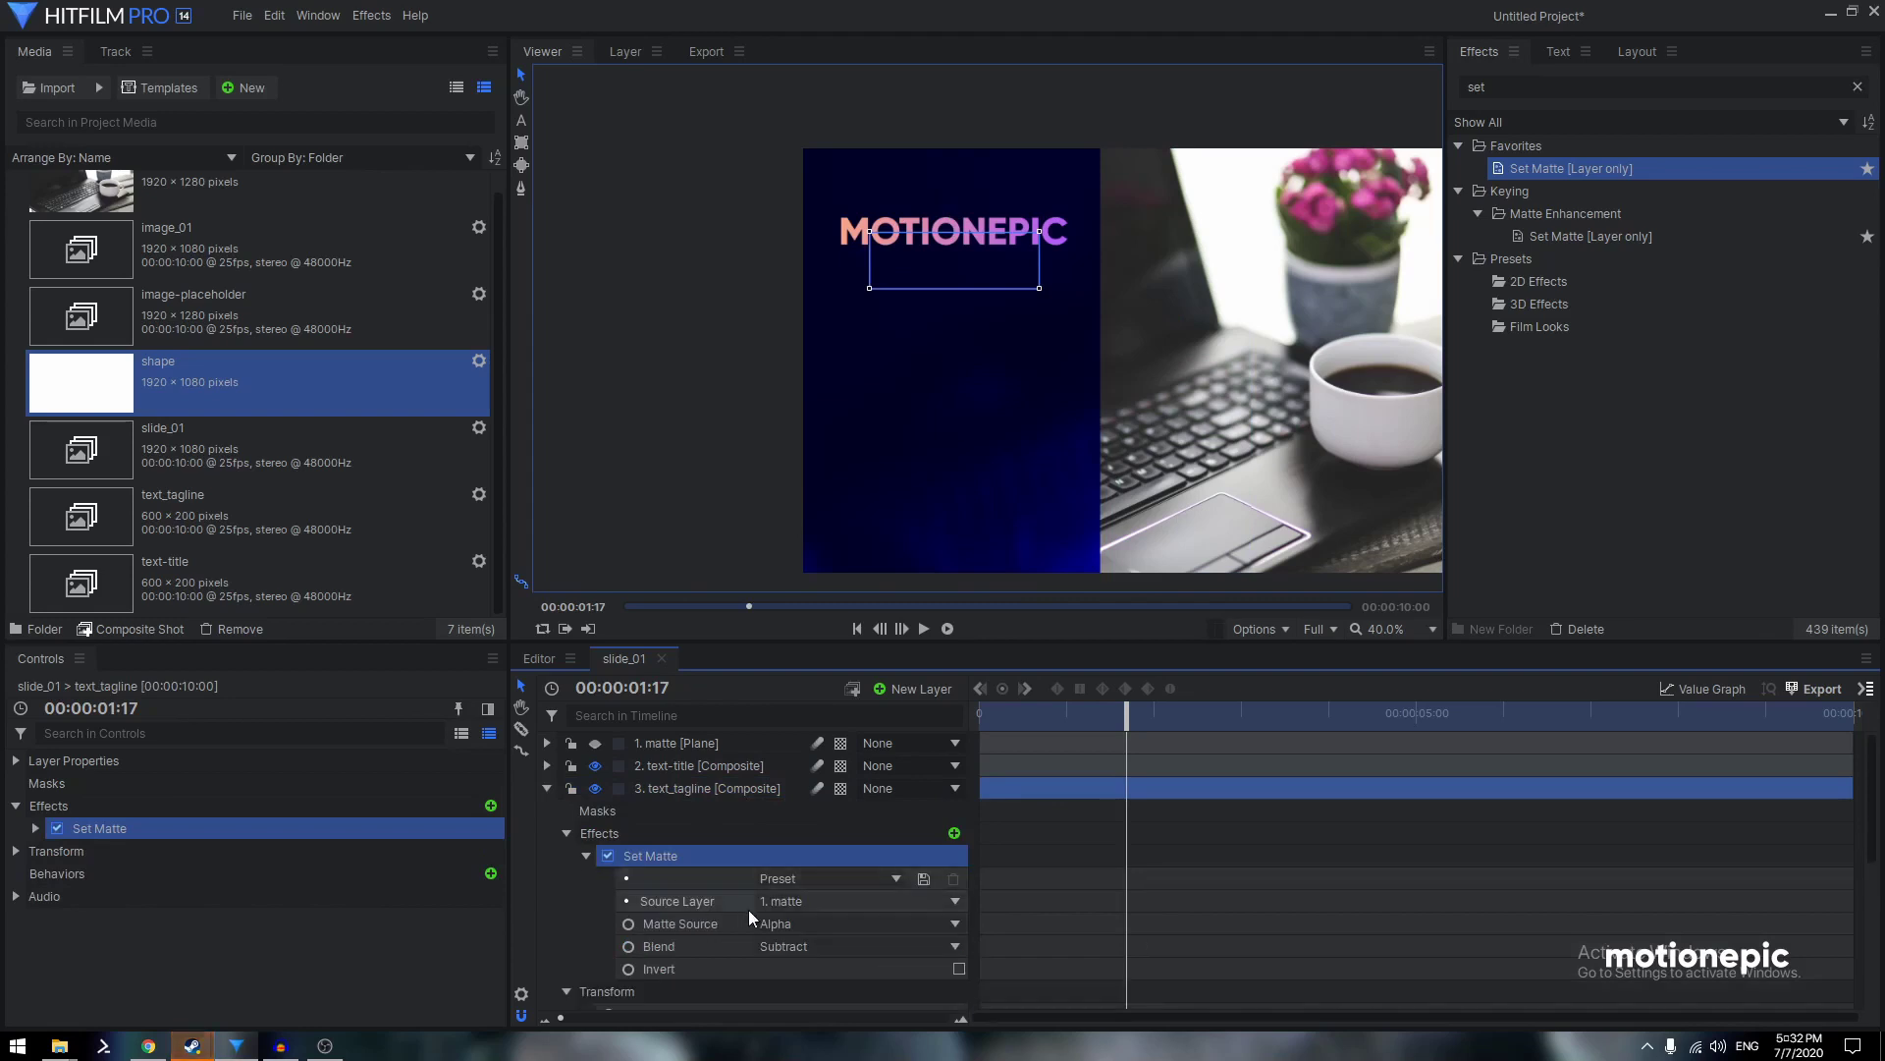
left_click(959, 969)
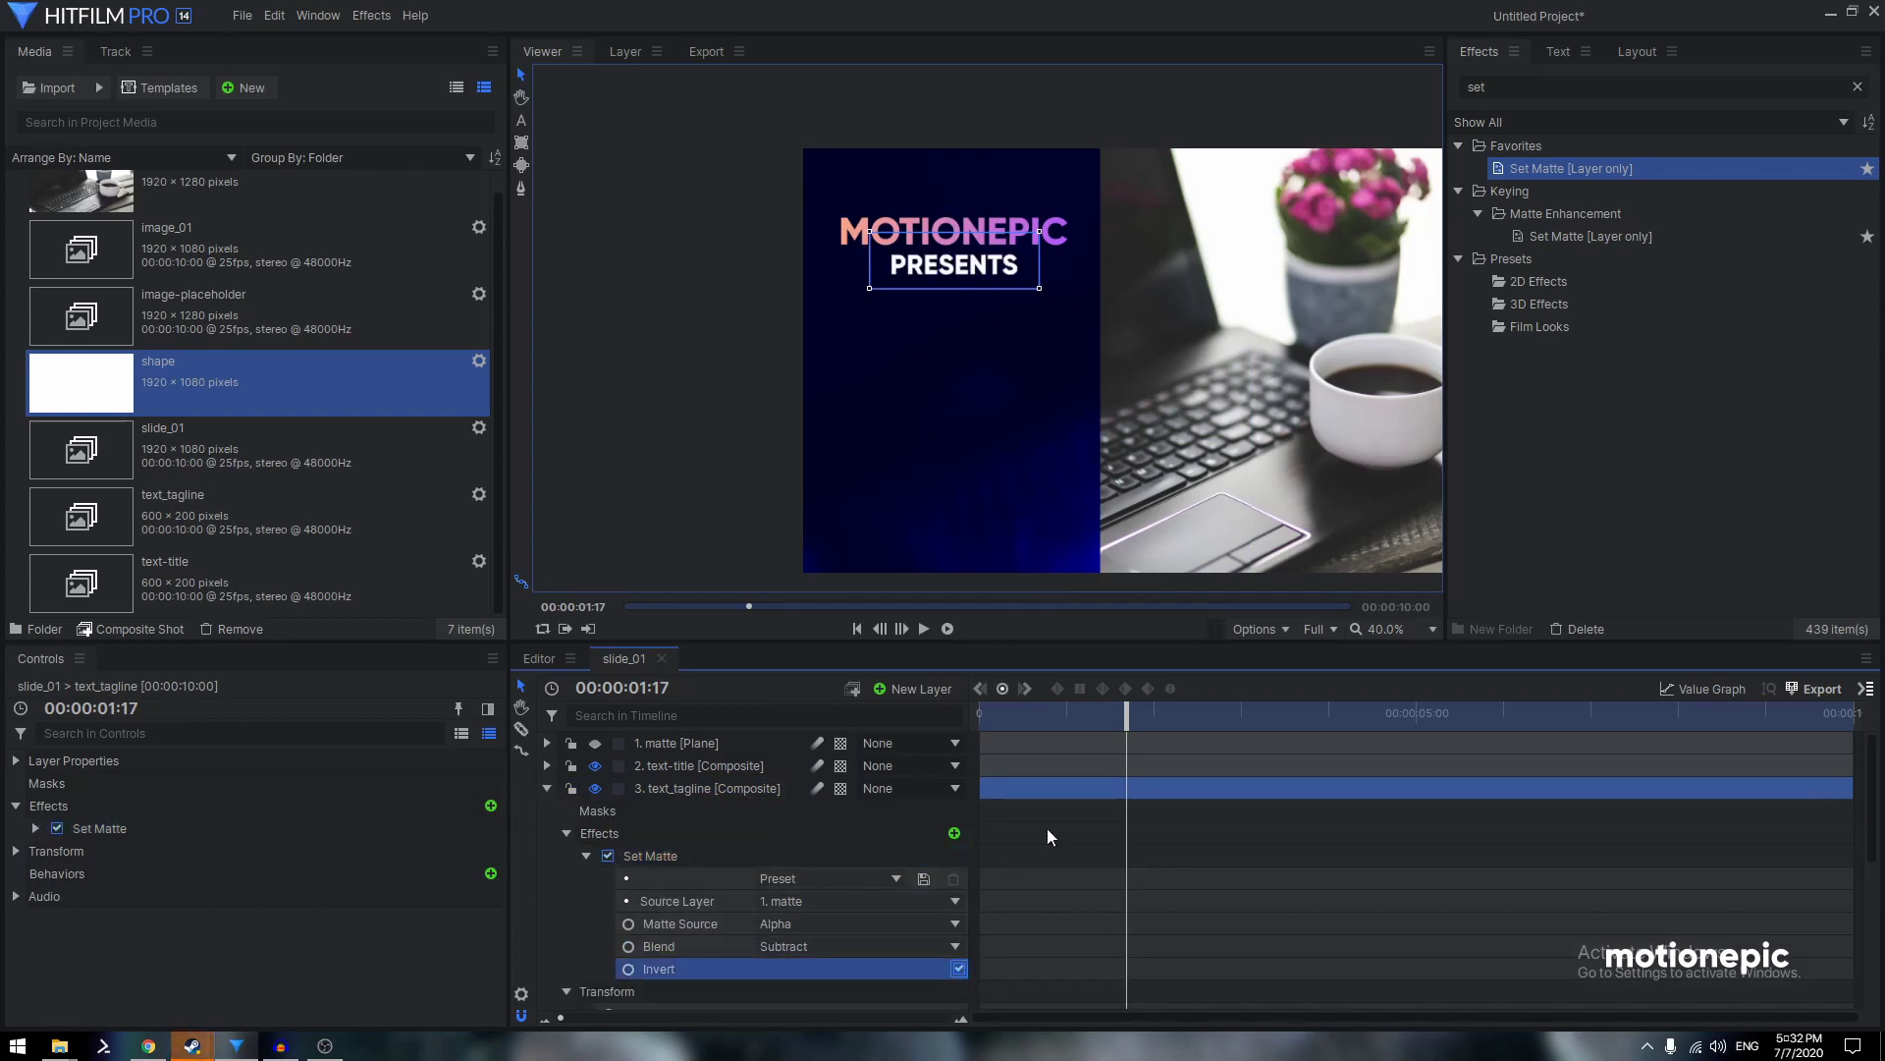
key("Home")
left_click(924, 629)
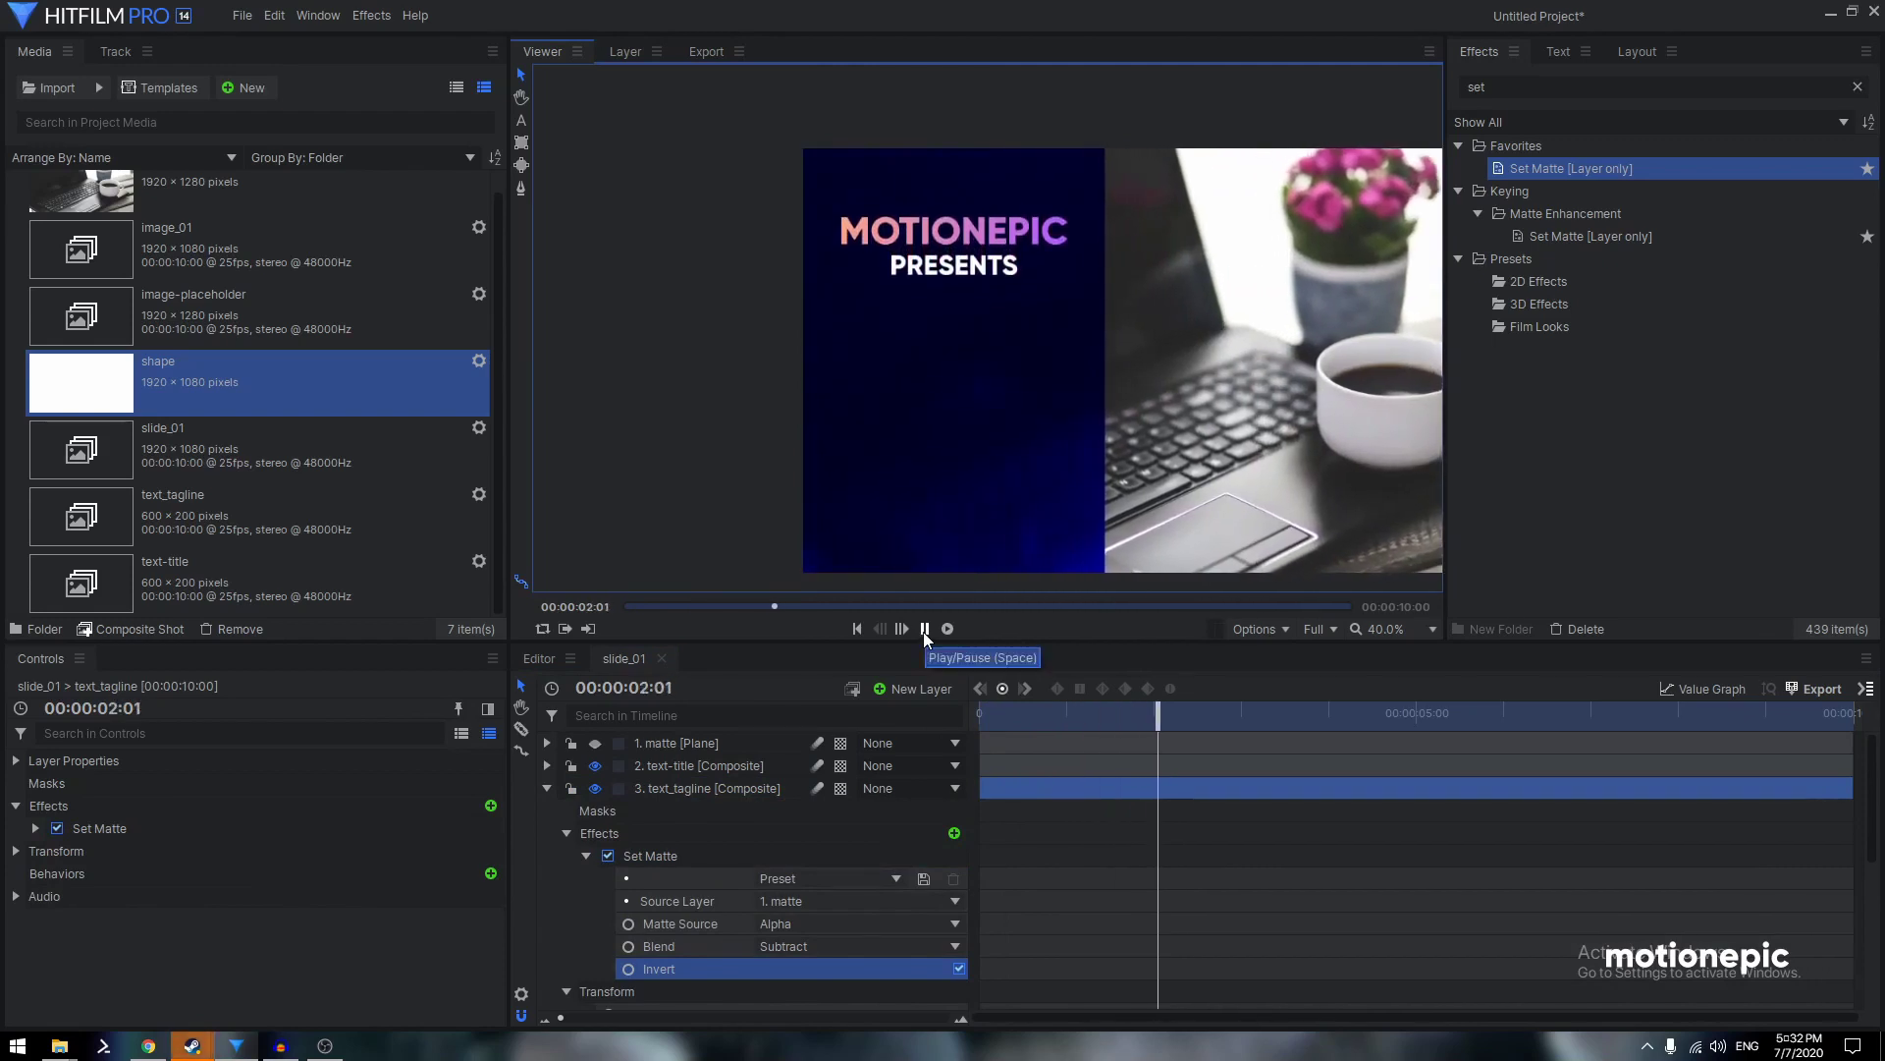
left_click(924, 628)
left_click(546, 788)
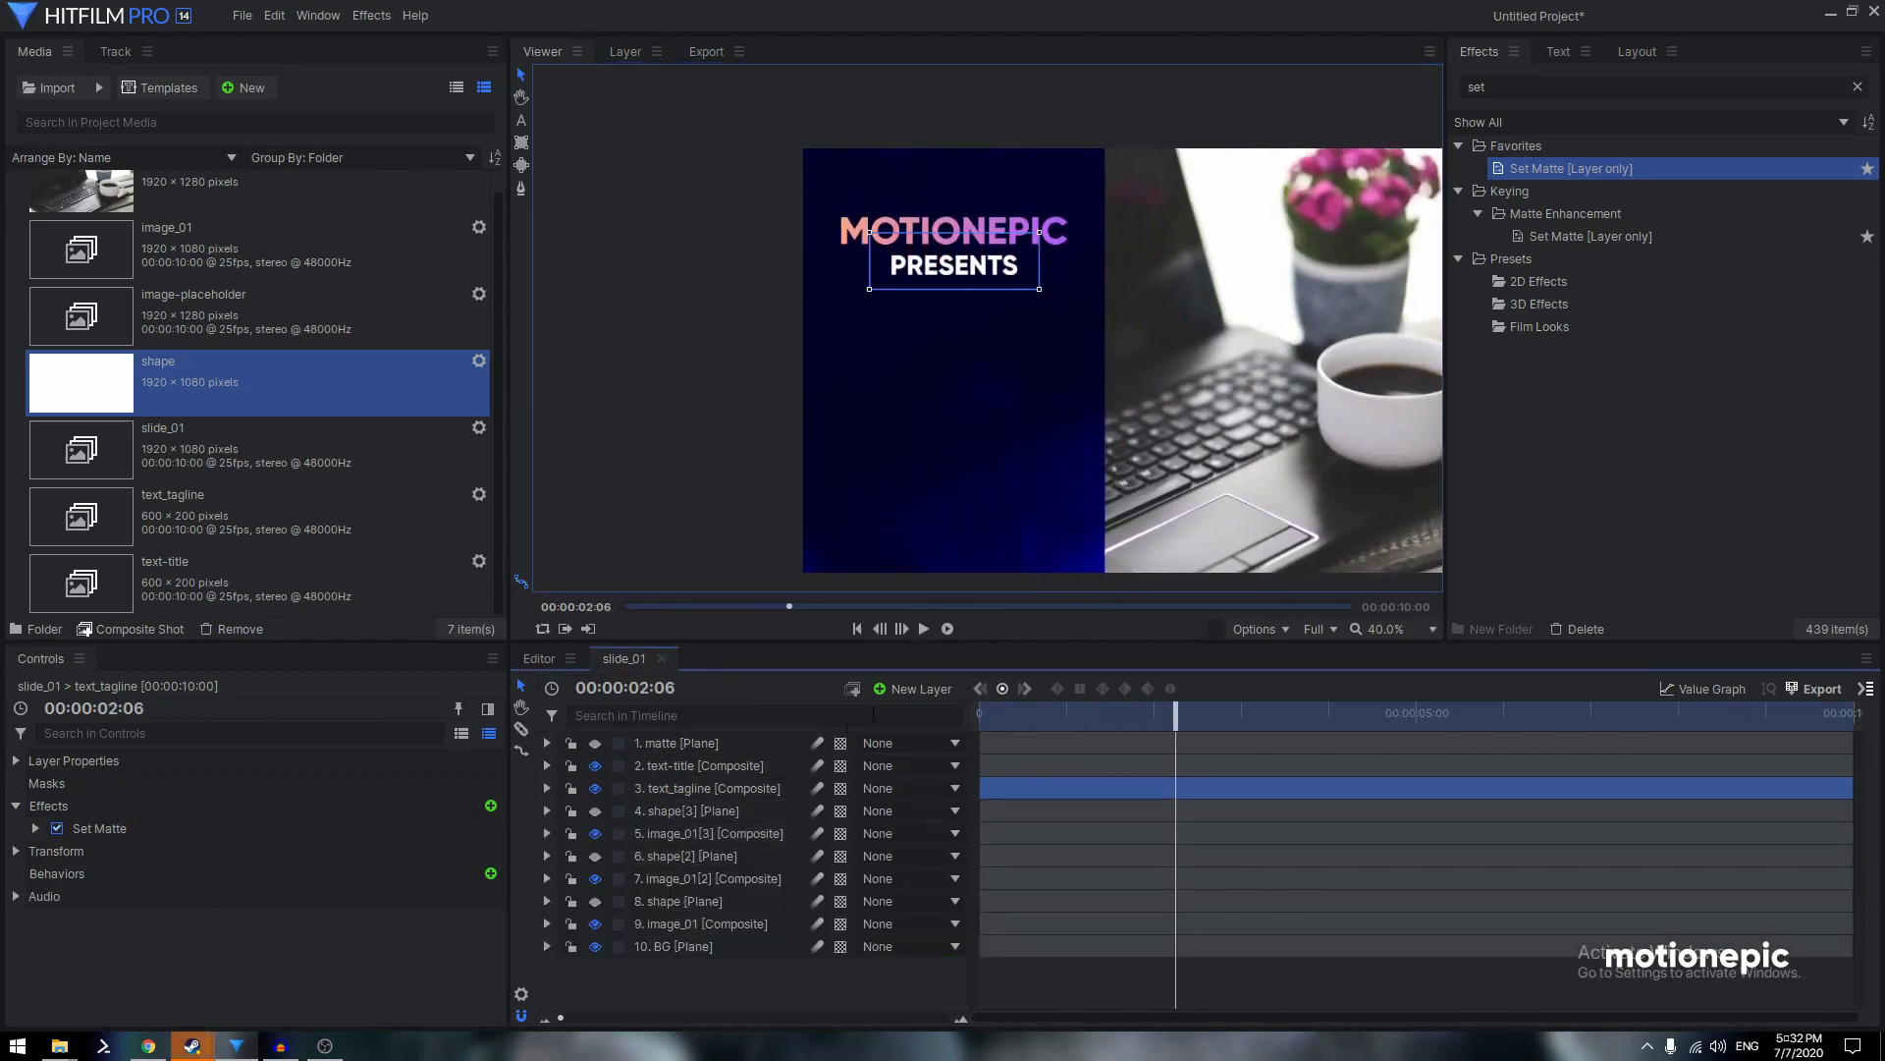
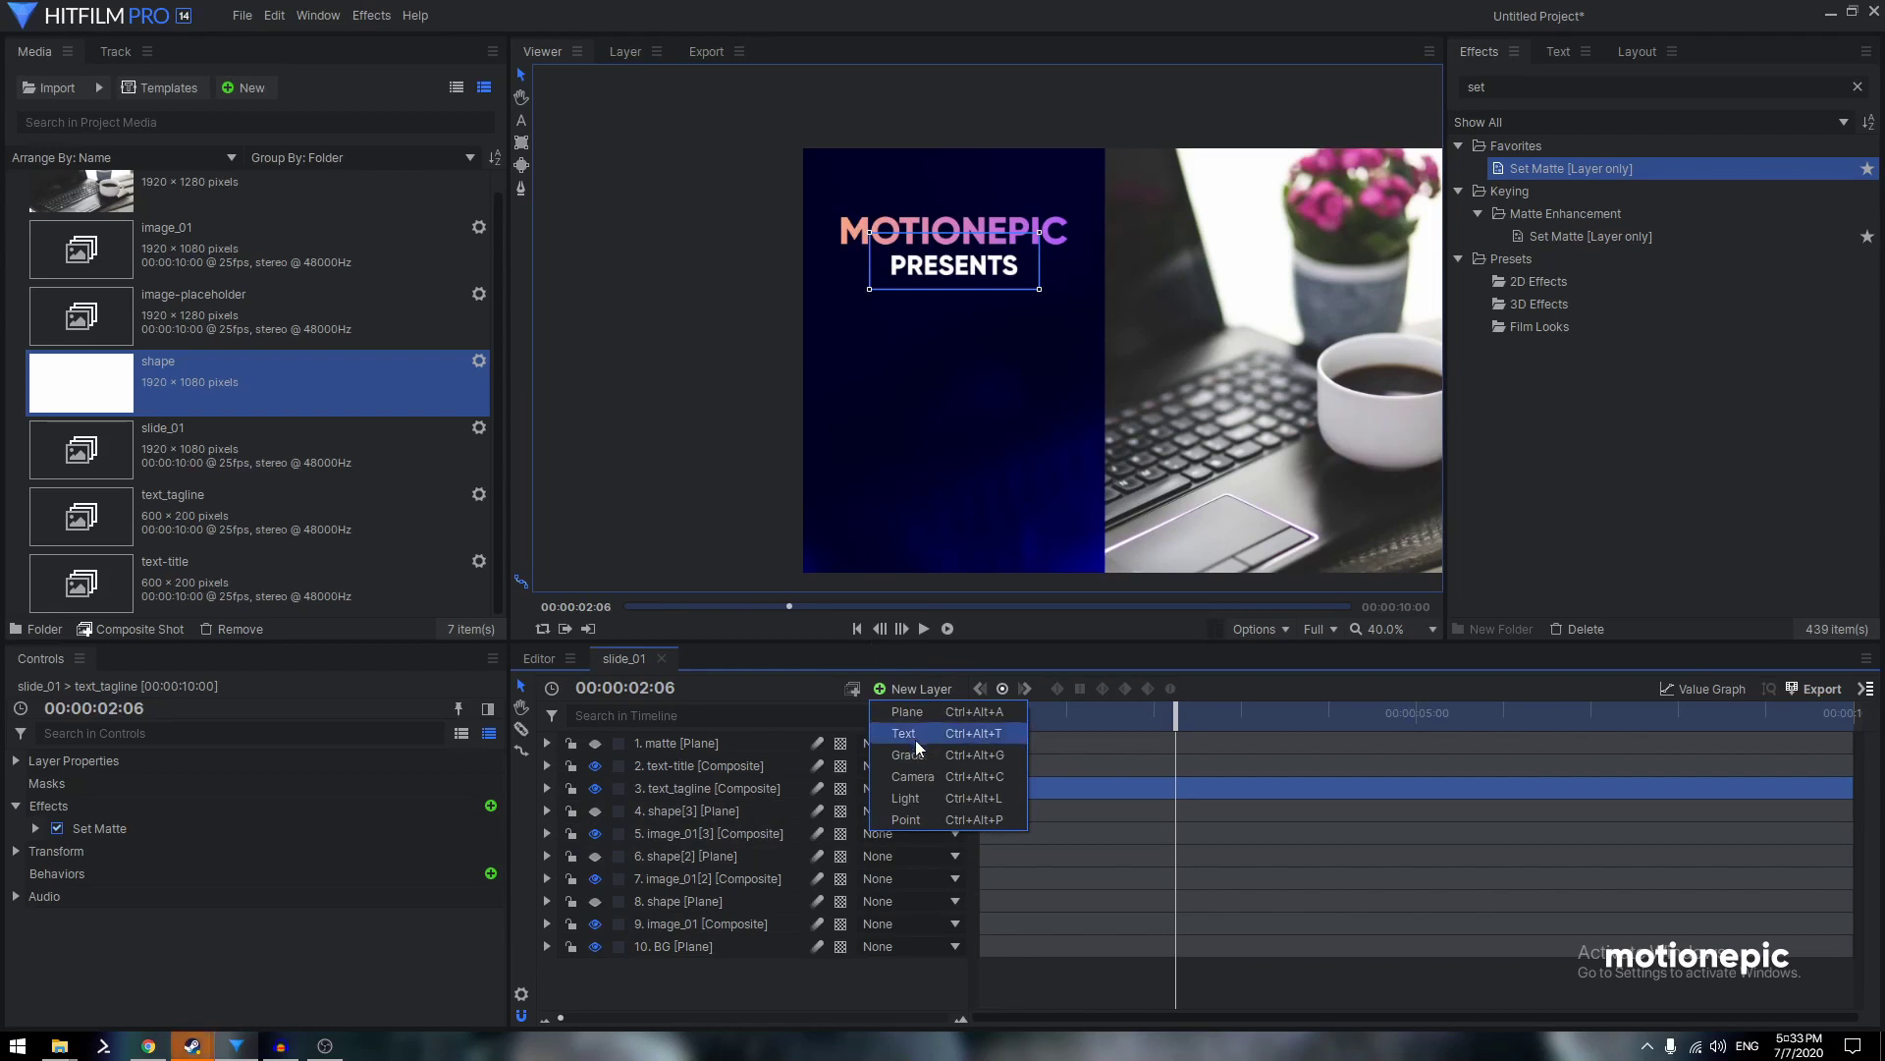
Add a paragraph text box below the PRESENTS tagline, fill it with repeated "lorem ispsum" placeholder text, and shorten the box slightly
left_click(905, 734)
scroll(1119, 388, "down", 2)
key("Delete")
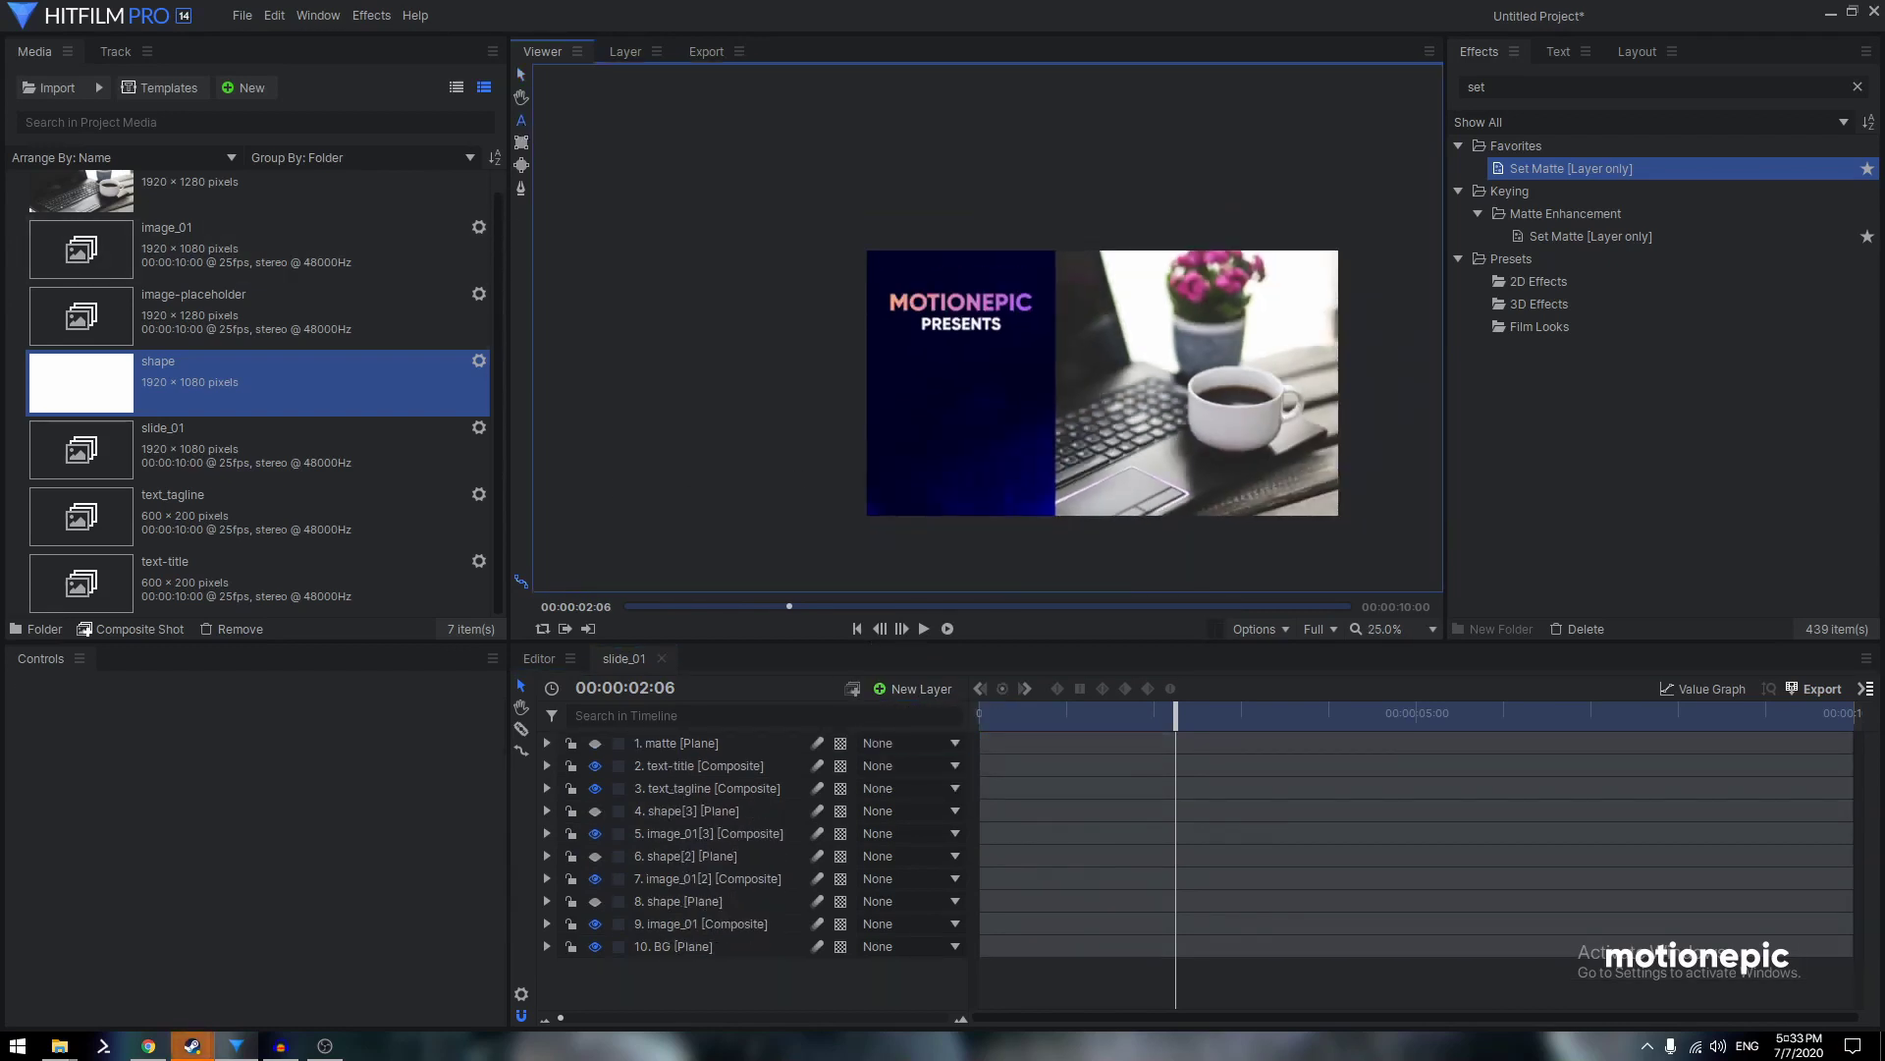
left_click_drag(884, 347, 1032, 428)
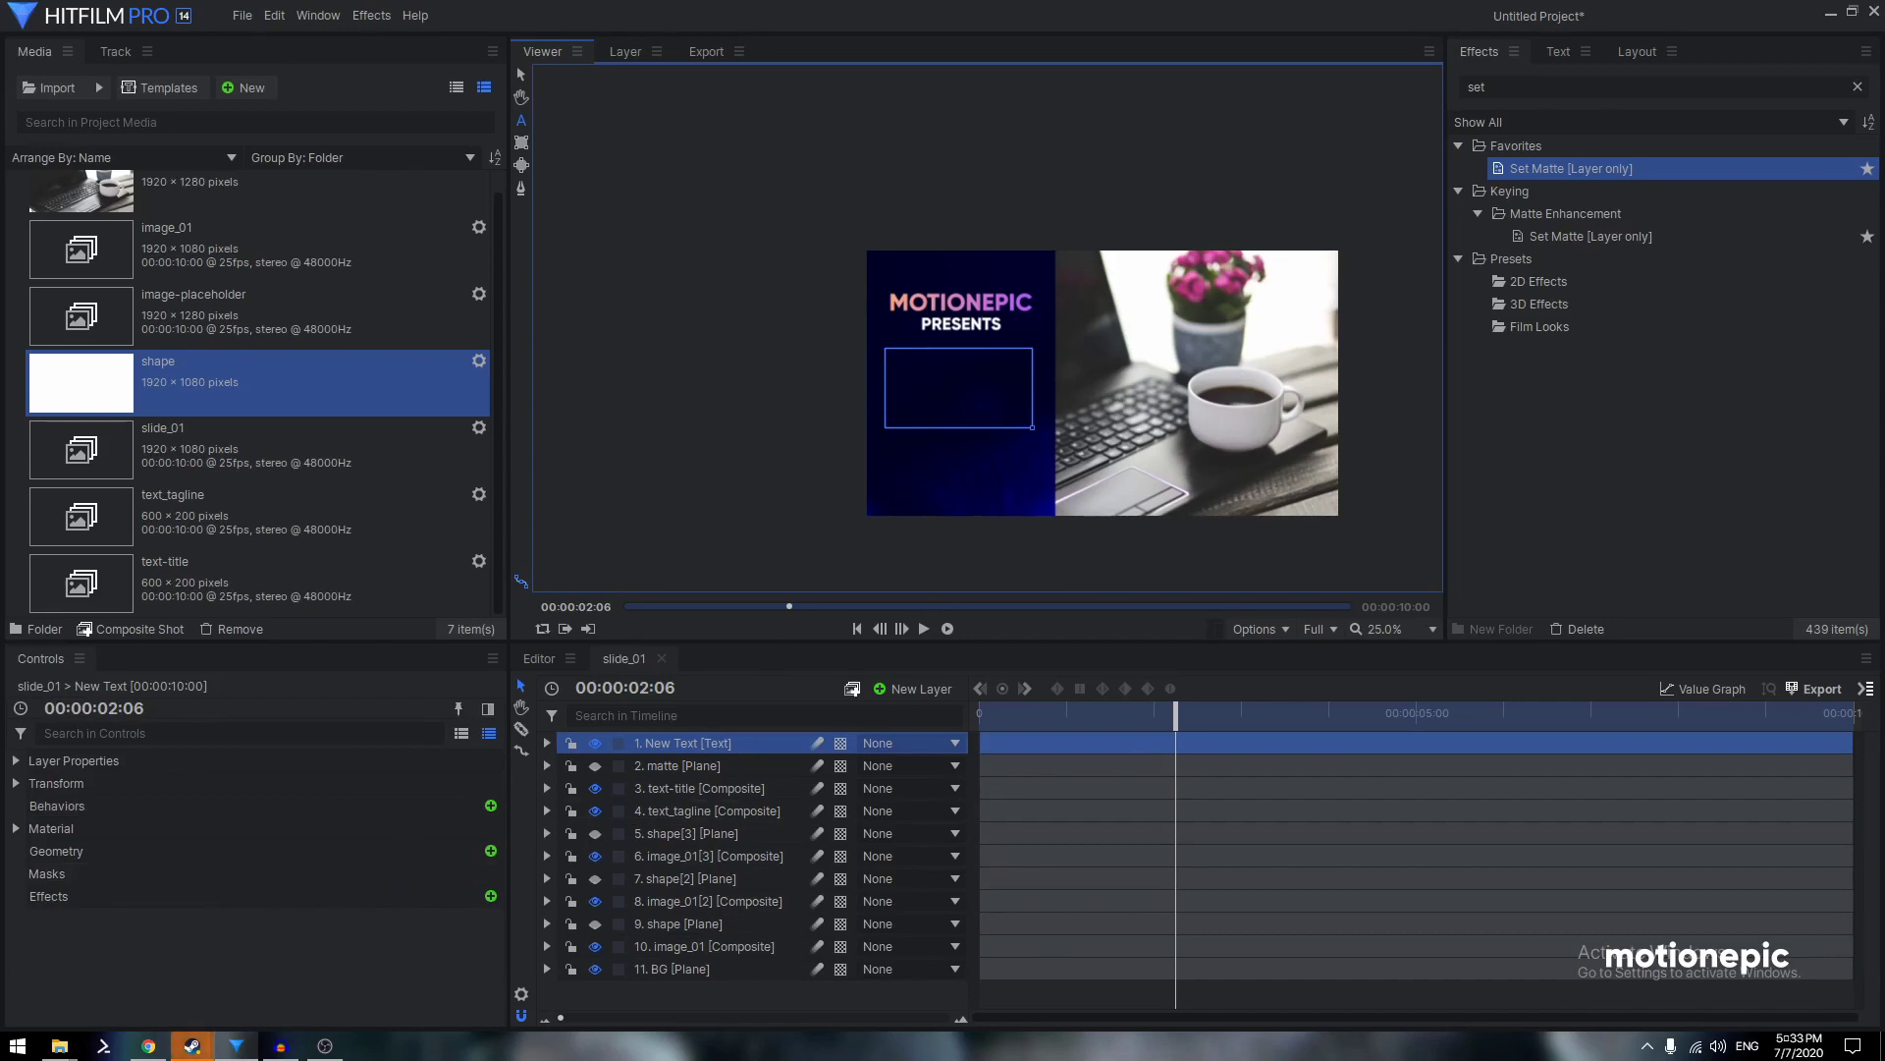
type("lorem ispsumlorem ispsumlorem")
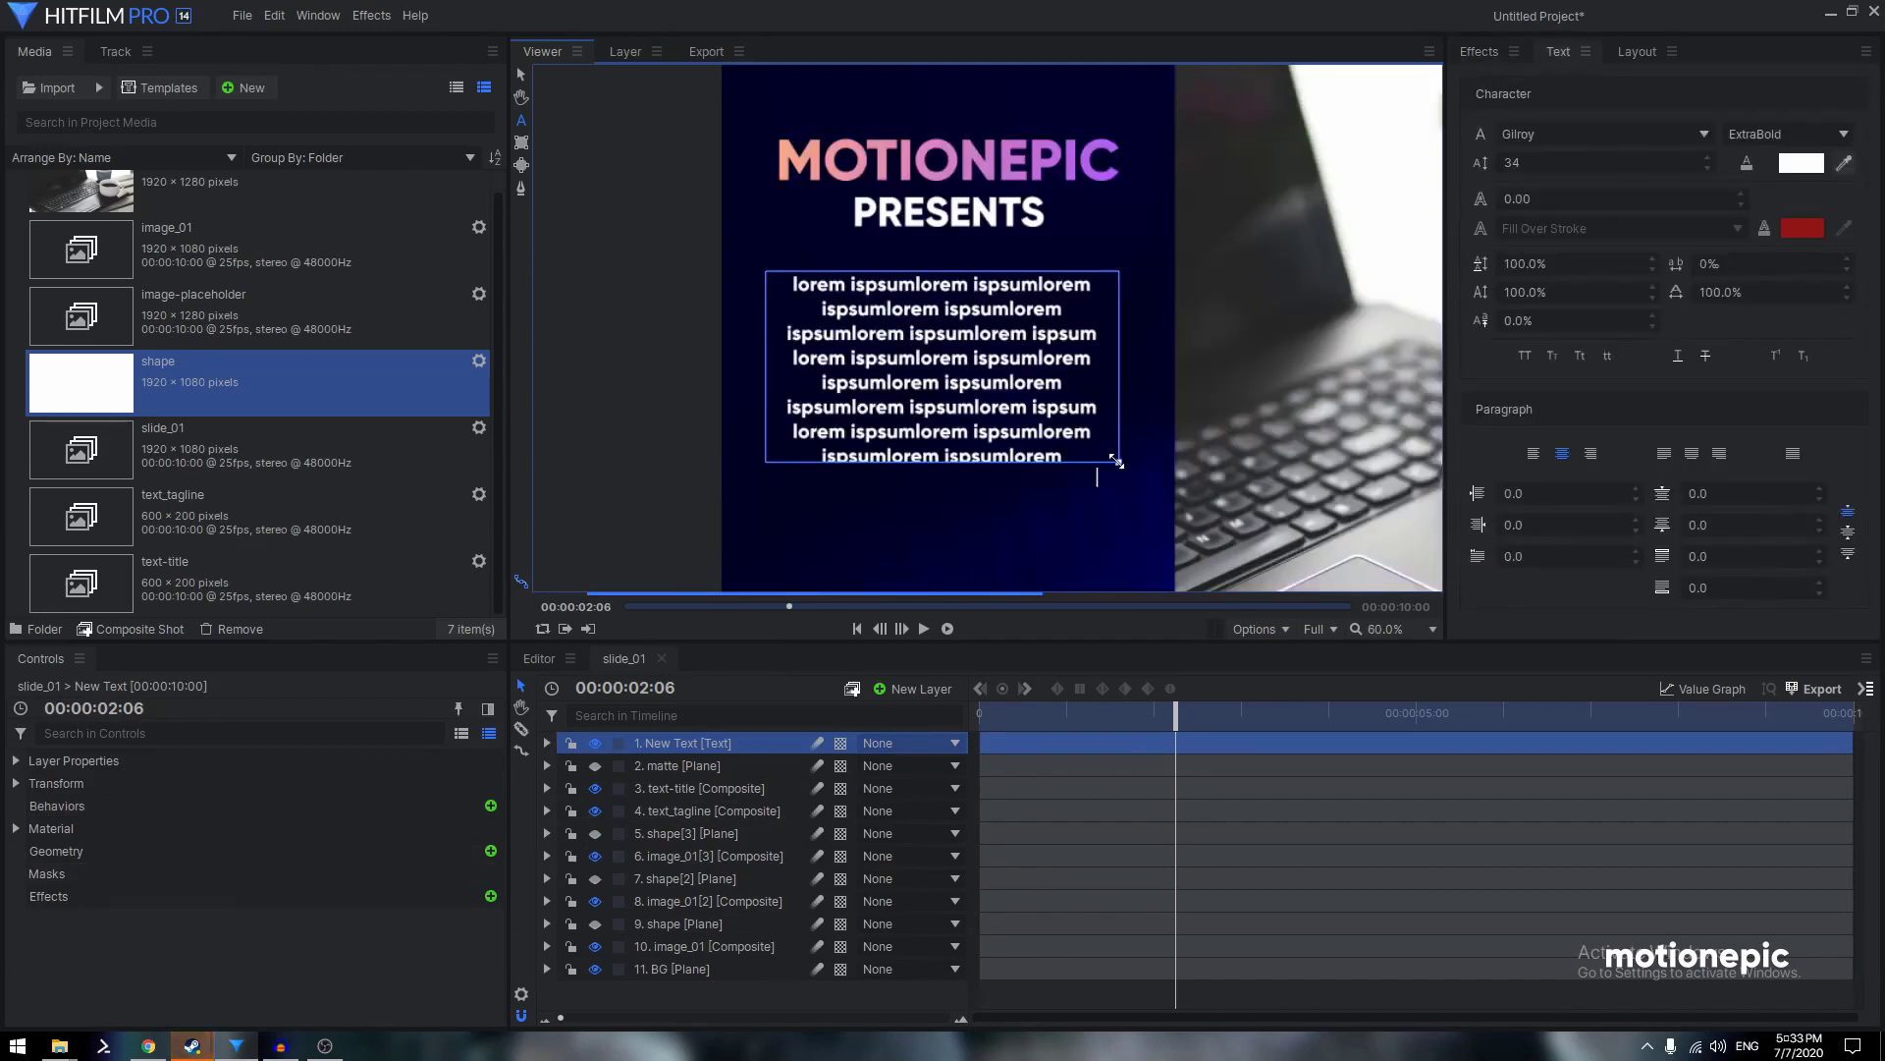
left_click_drag(1117, 462, 1117, 446)
scroll(1014, 348, "down", 3)
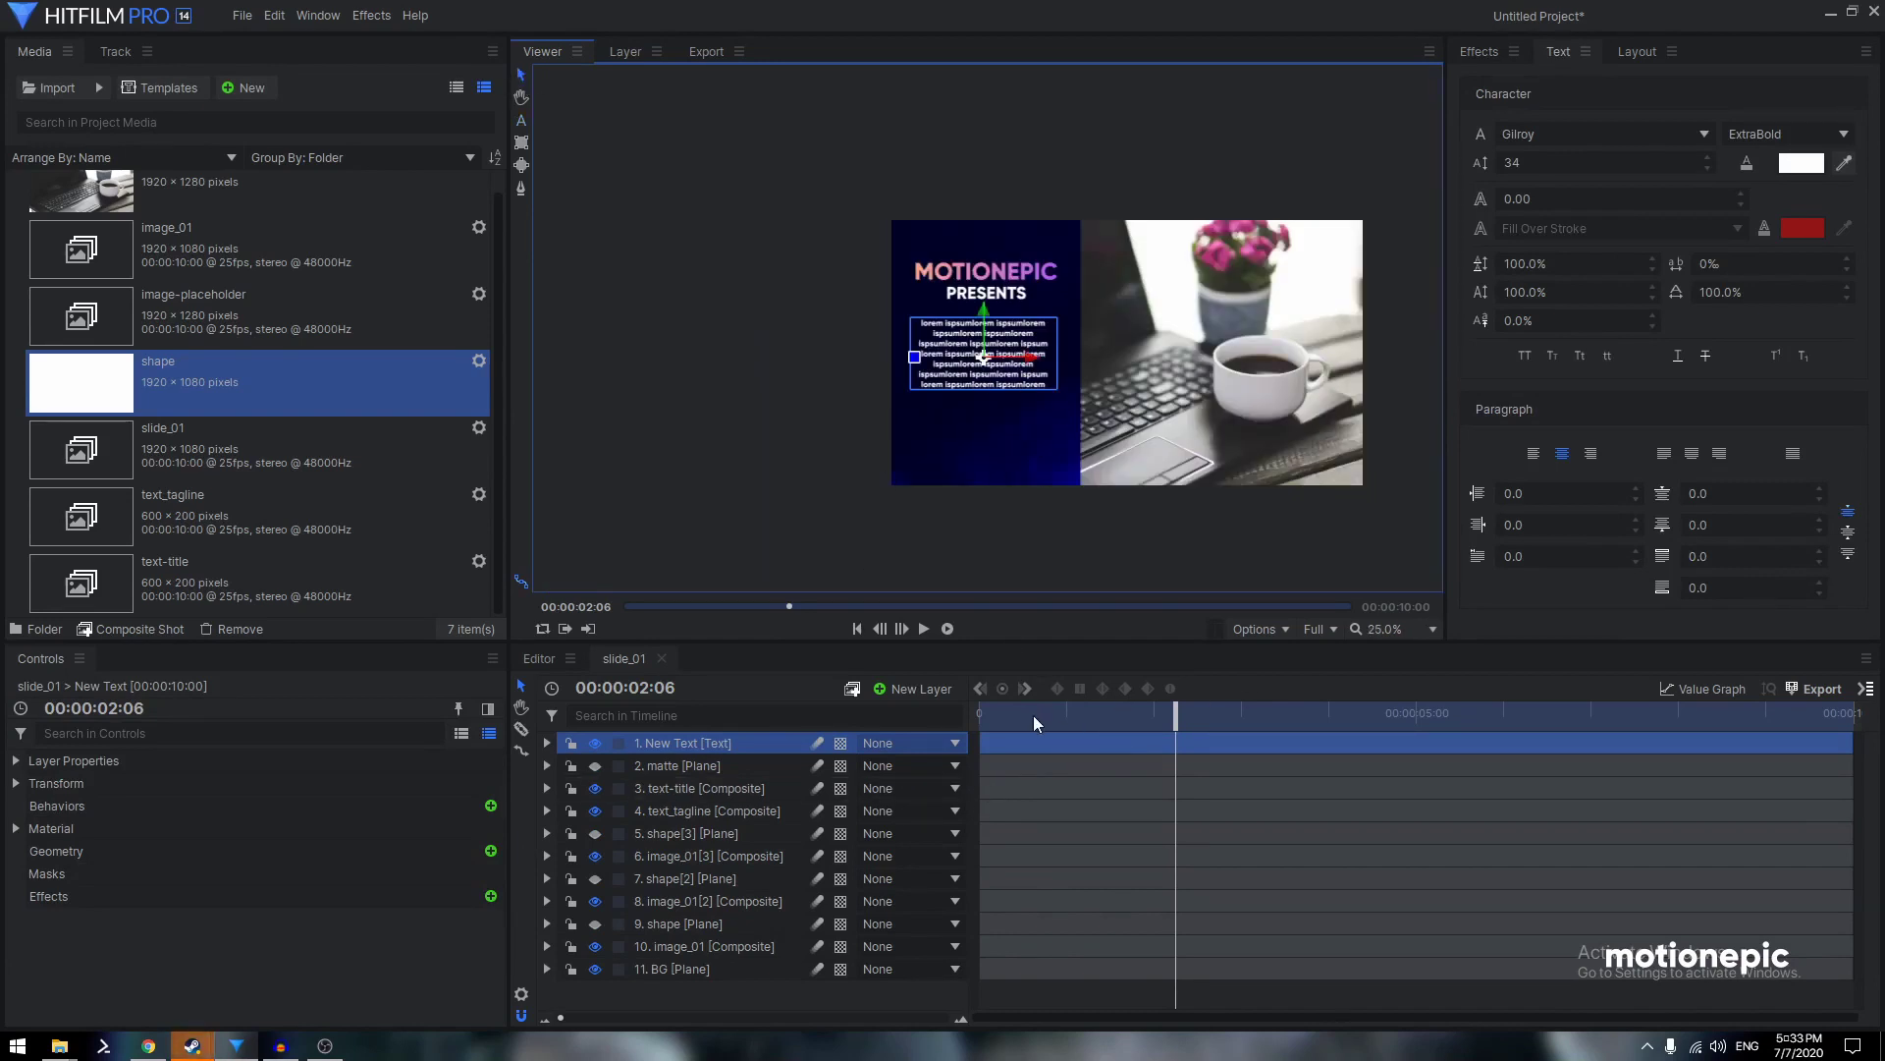
Rename the new text layer as paragraph_text
left_click_drag(1039, 719, 980, 717)
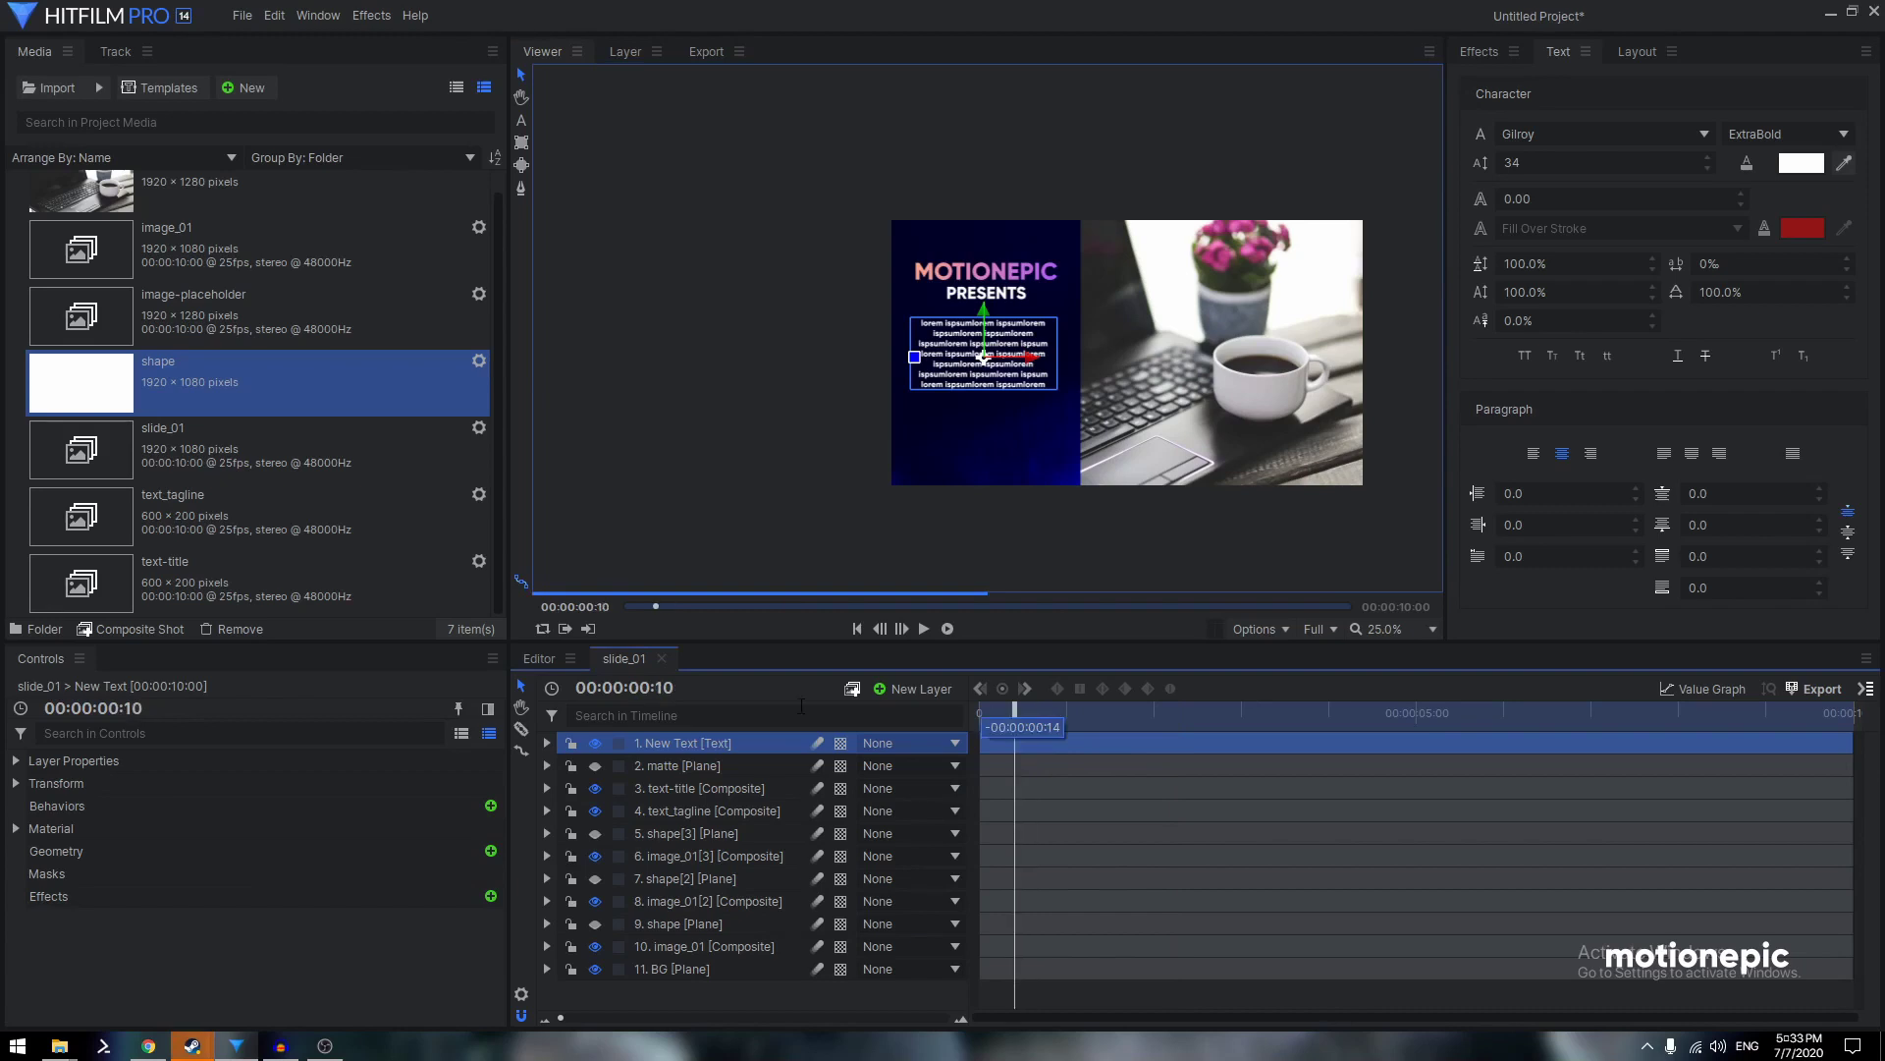
right_click(664, 742)
left_click(713, 680)
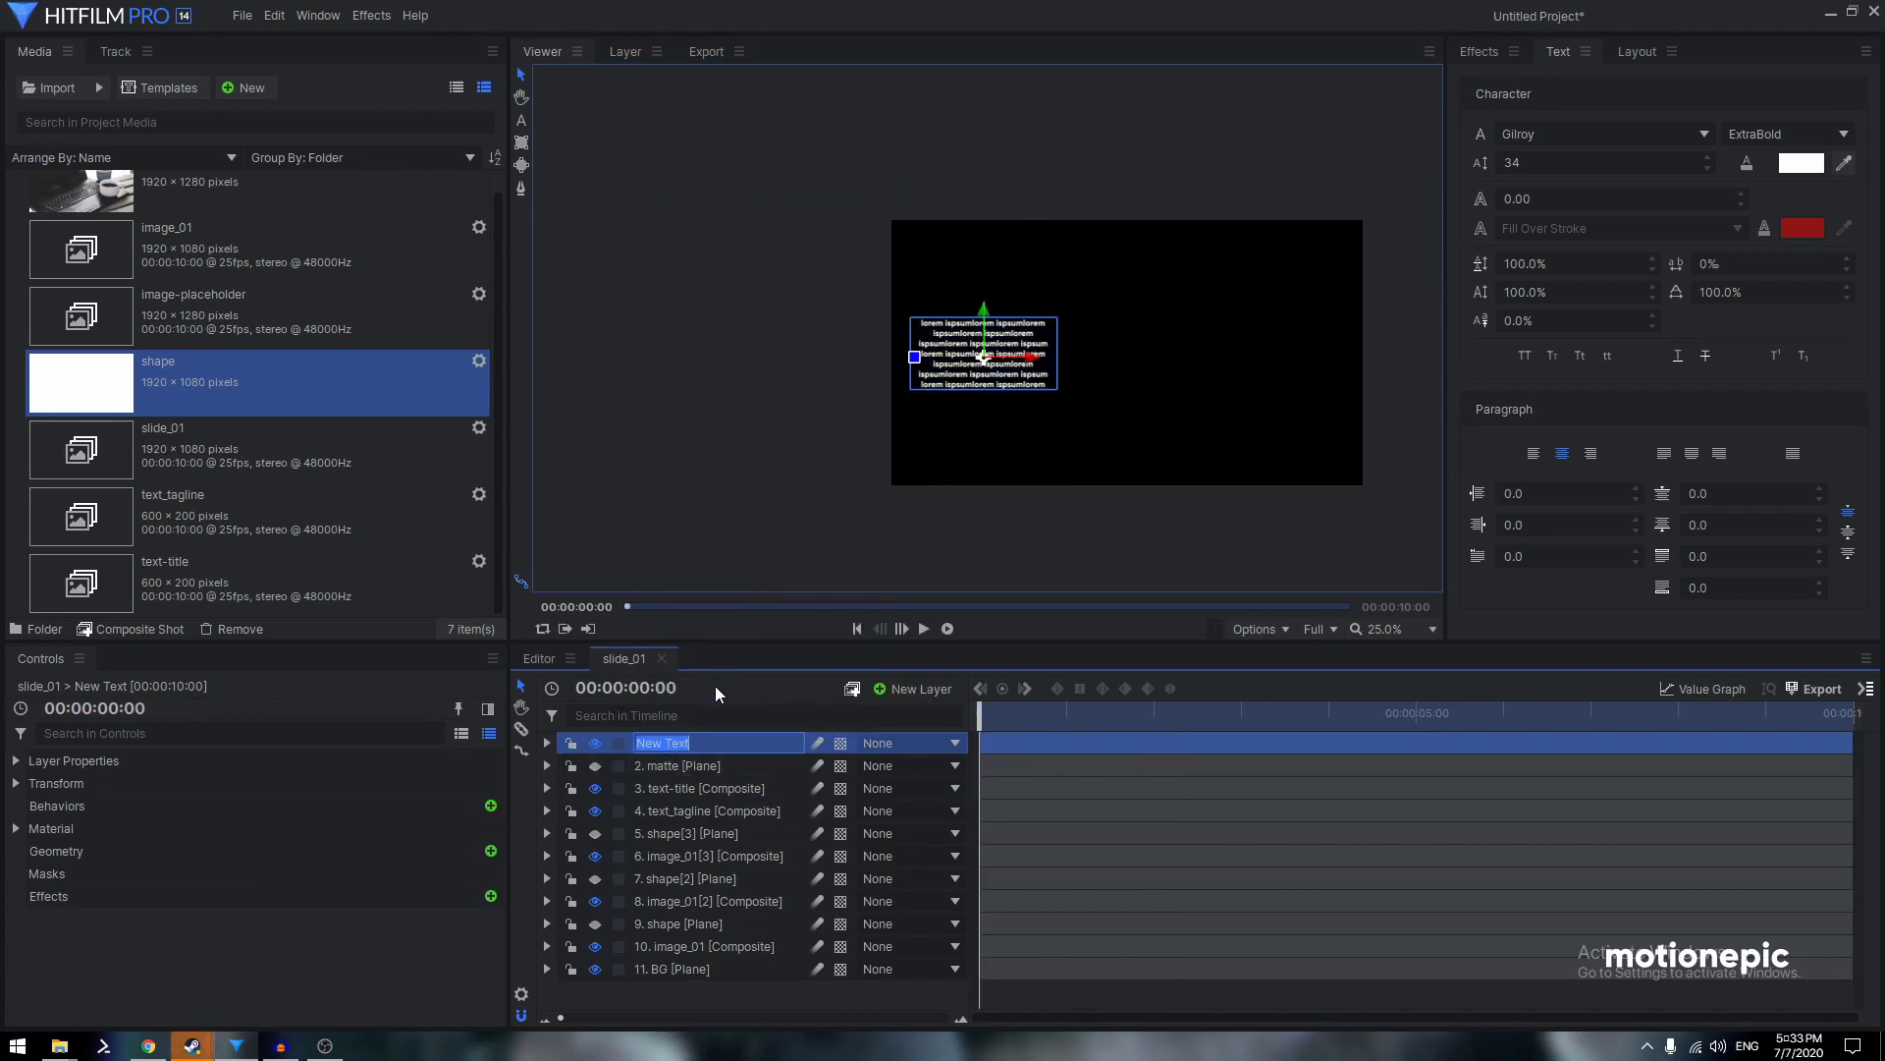
type("paragraph_te")
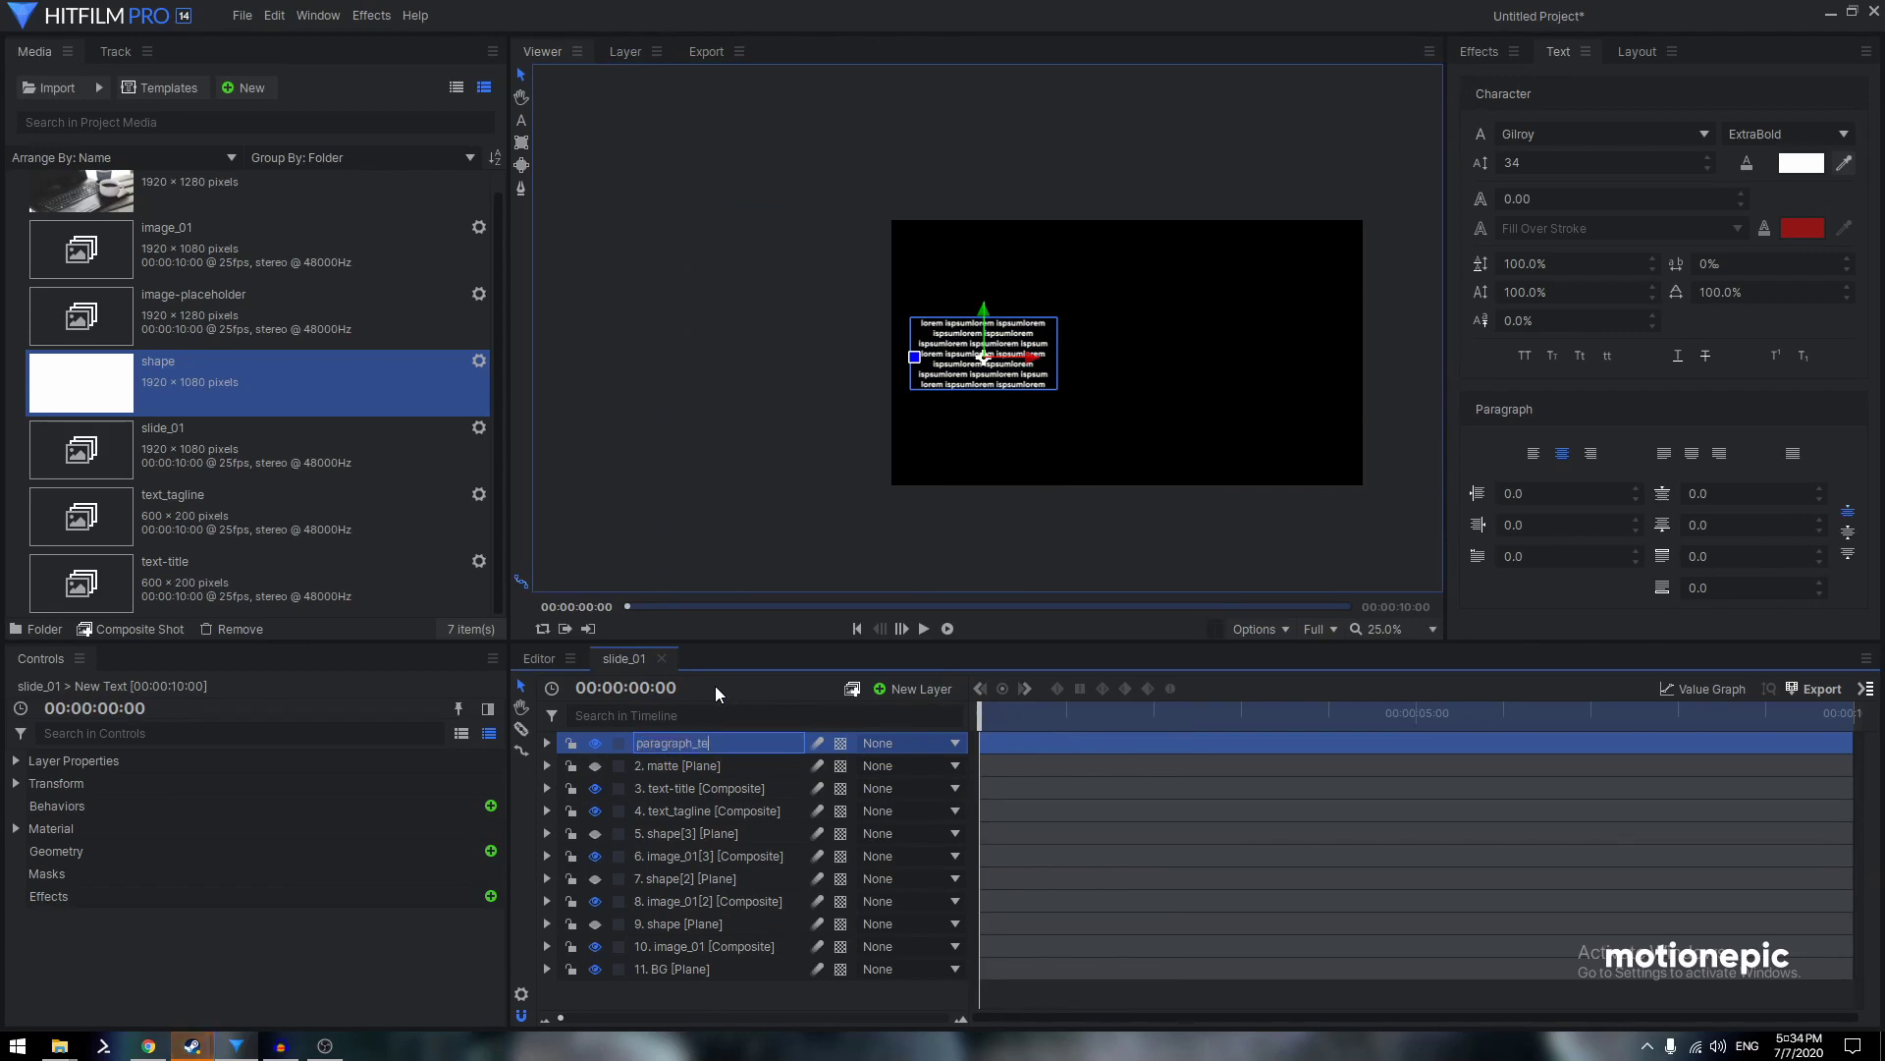
type("xt")
key("Return")
Animate paragraph_text's position from x about -1290.7, outside the frame's left edge, at 00:00:00:00 to its current place at 00:00:02:00
left_click(547, 742)
left_click(567, 765)
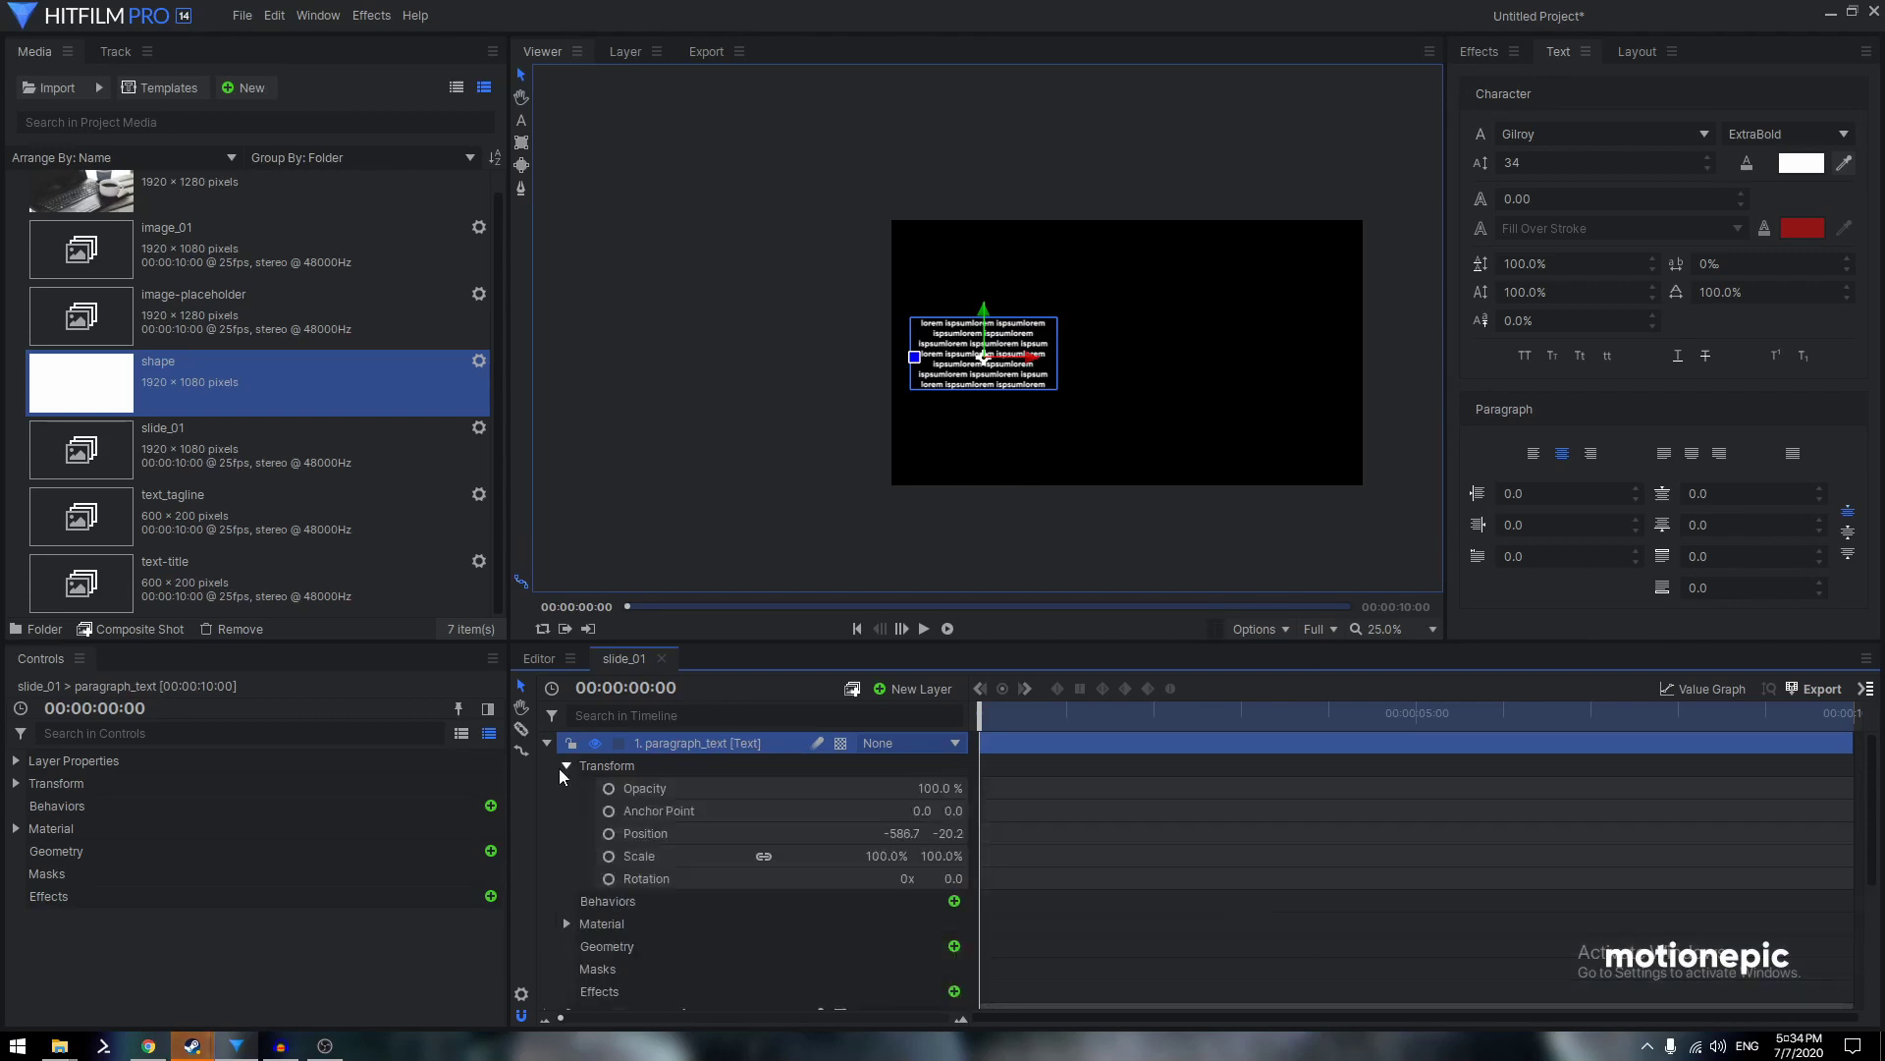
left_click(609, 833)
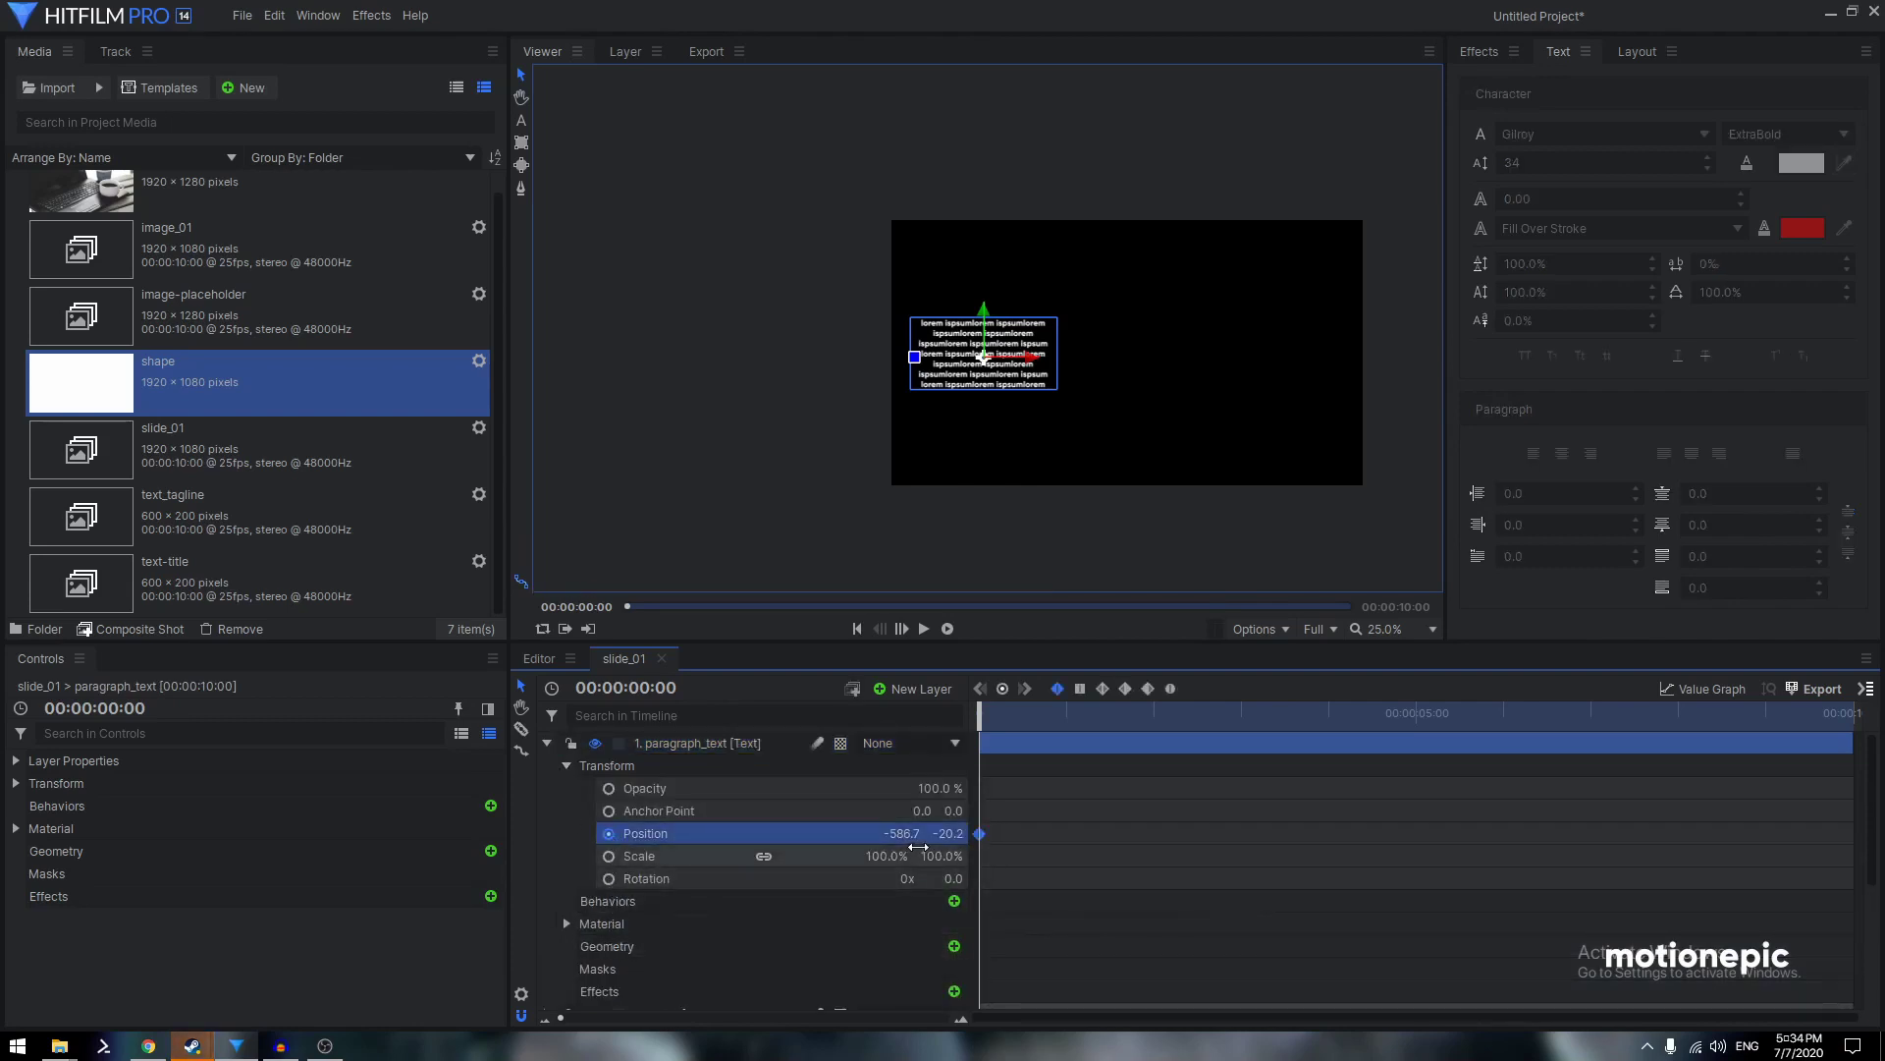
left_click(1153, 715)
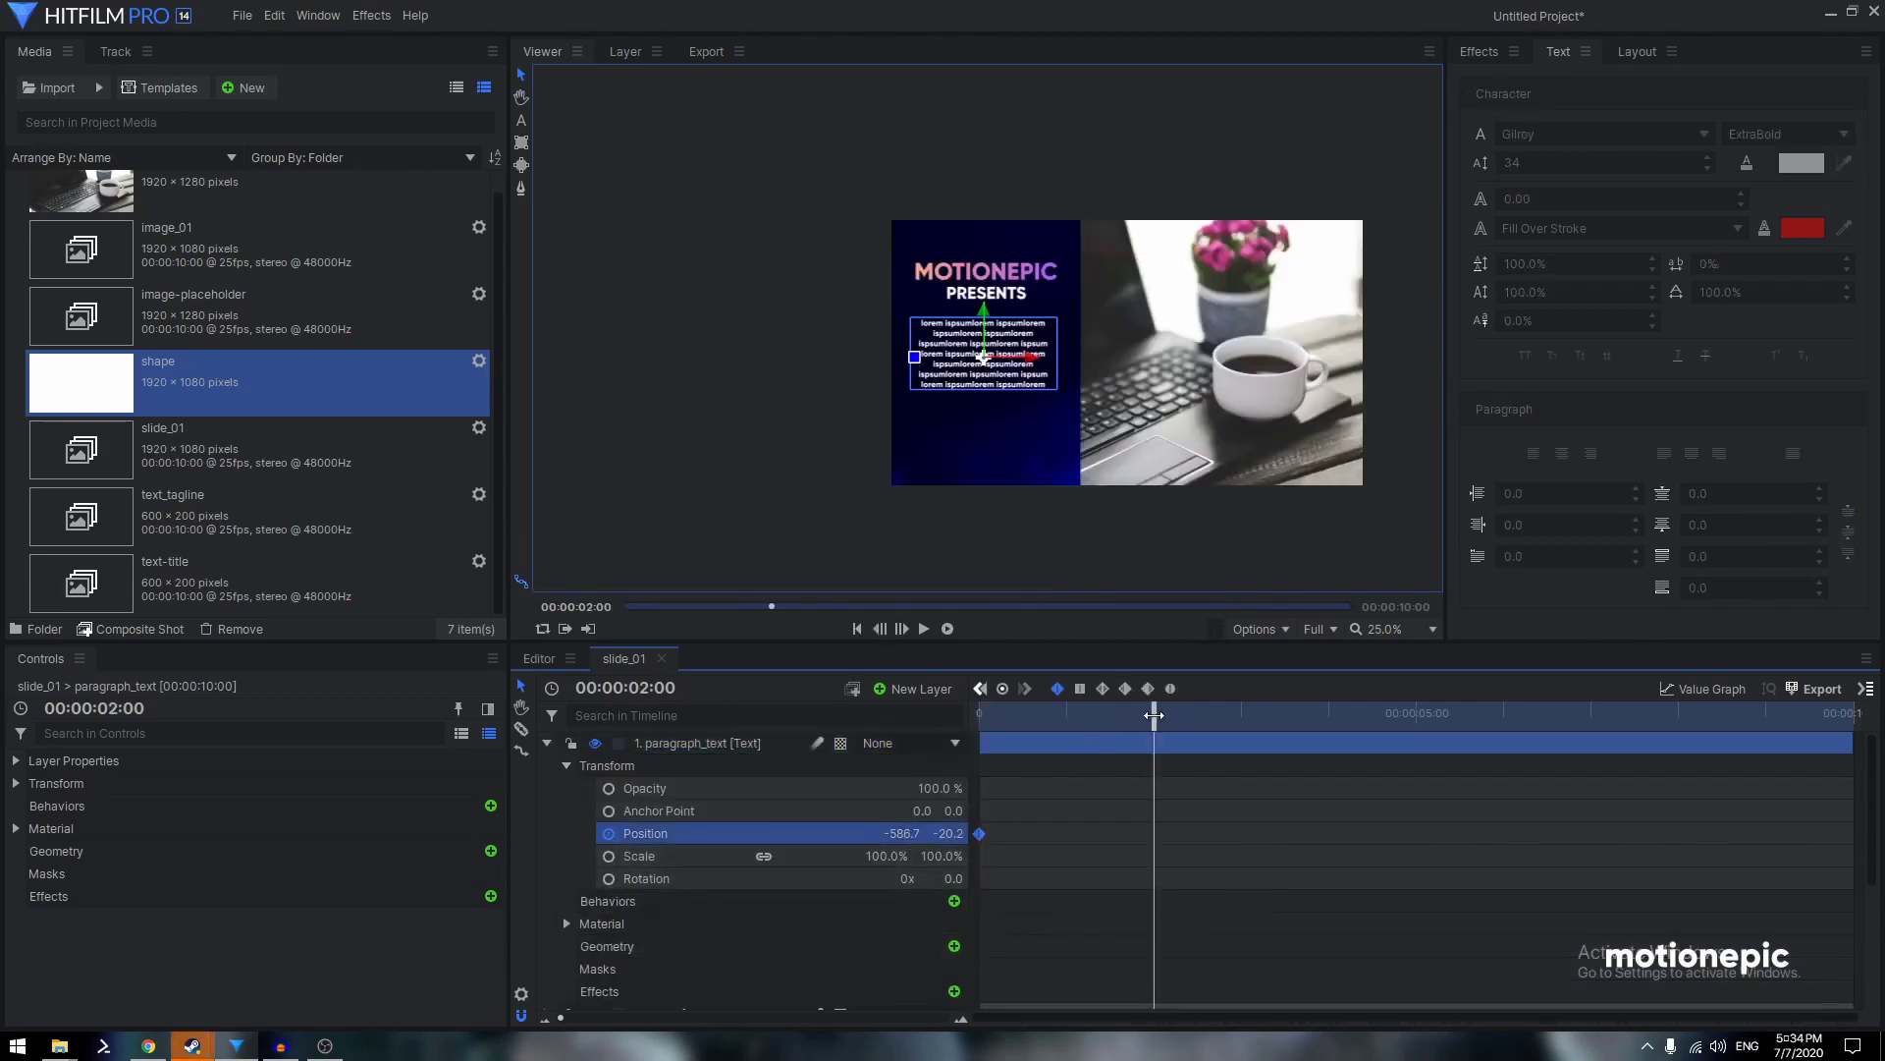
left_click_drag(979, 833, 1154, 833)
left_click(980, 715)
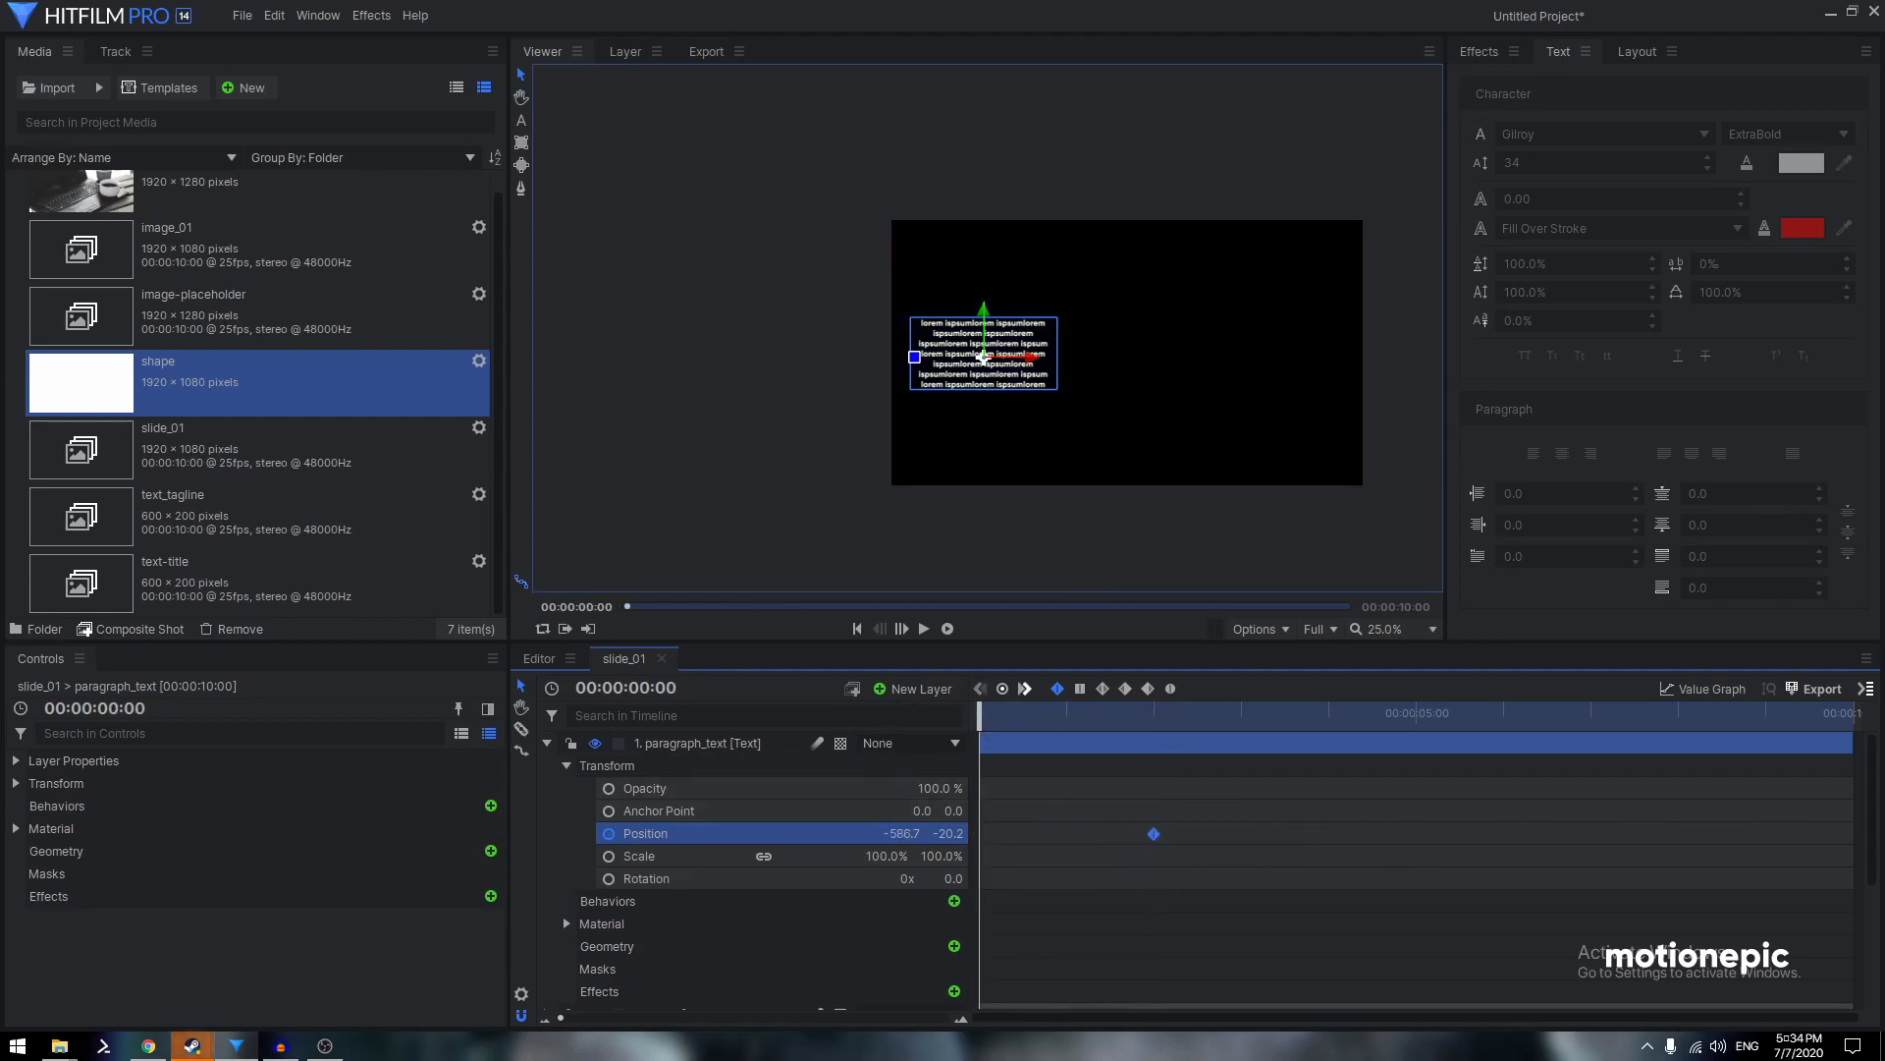
left_click_drag(901, 833, 855, 832)
left_click_drag(960, 357, 810, 356)
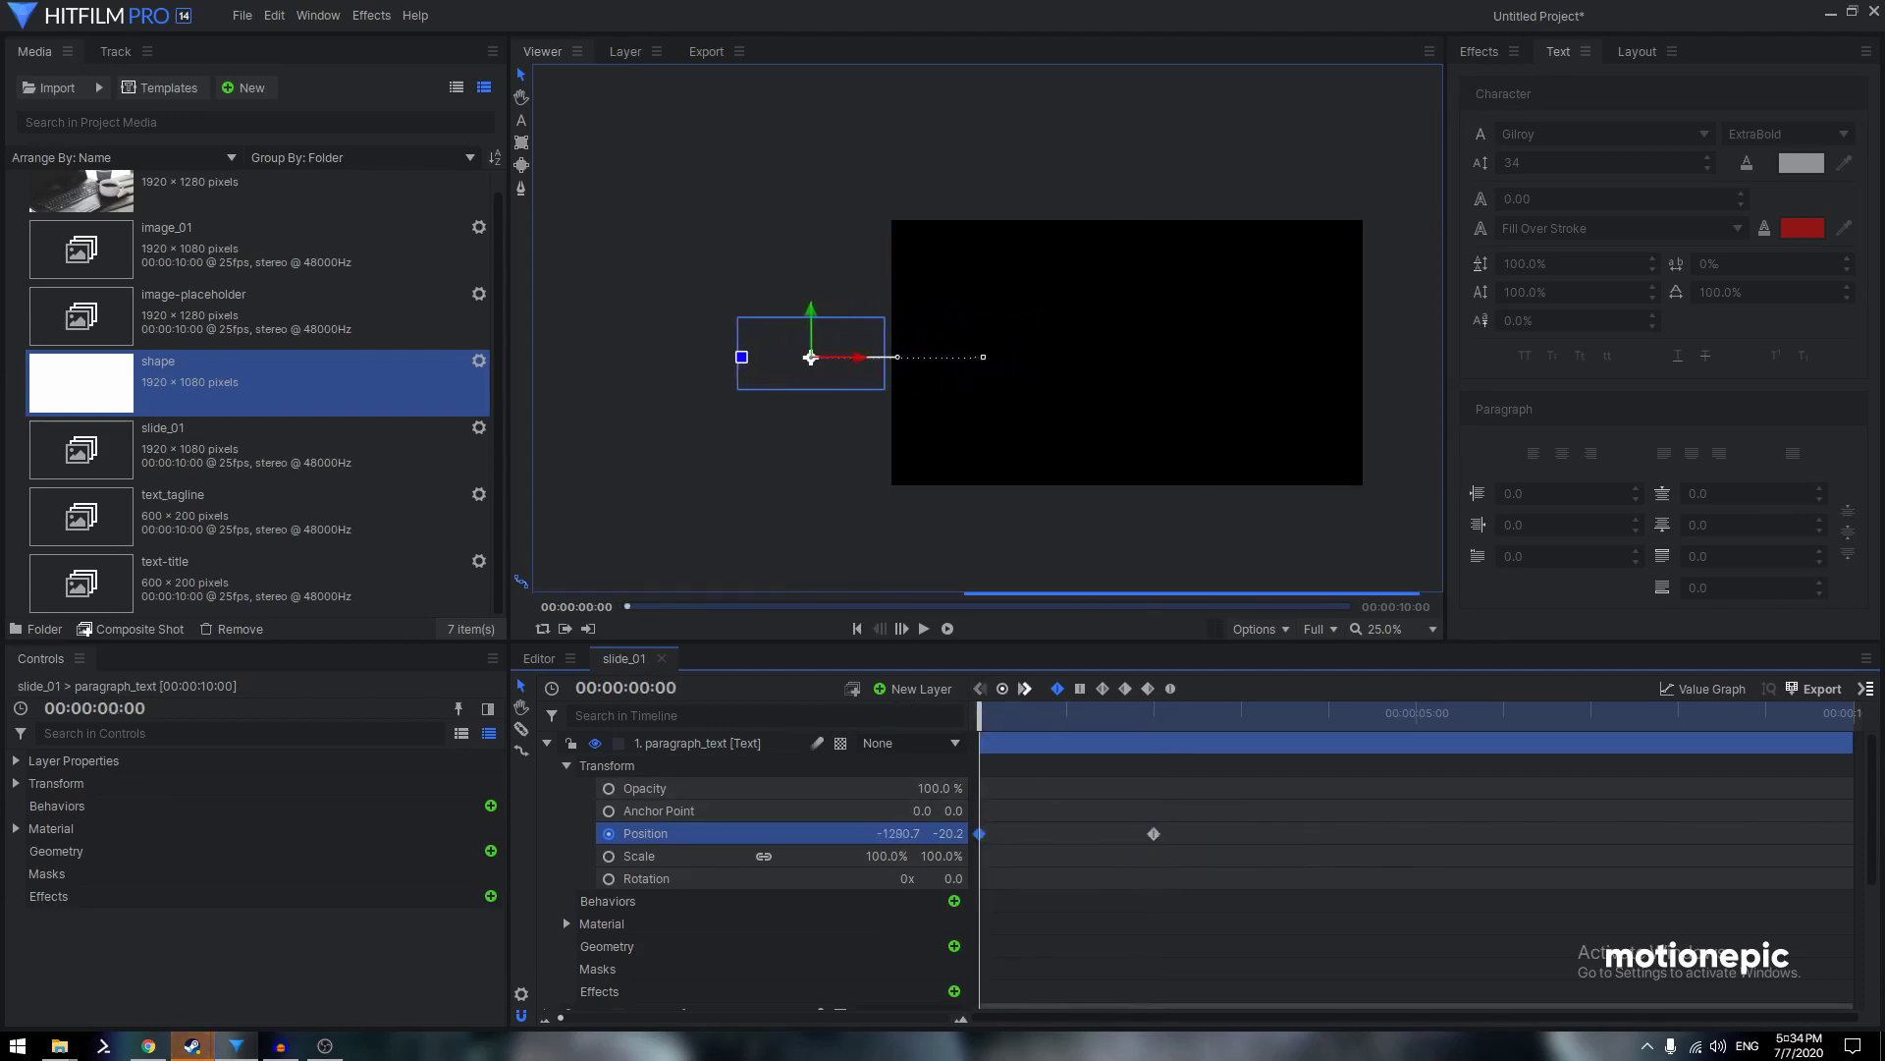
Ease both paragraph_text position keyframes with Bezier curves, lengthen the ease-out handle in the value graph, and play back the slide-in
left_click_drag(1216, 823, 1043, 853)
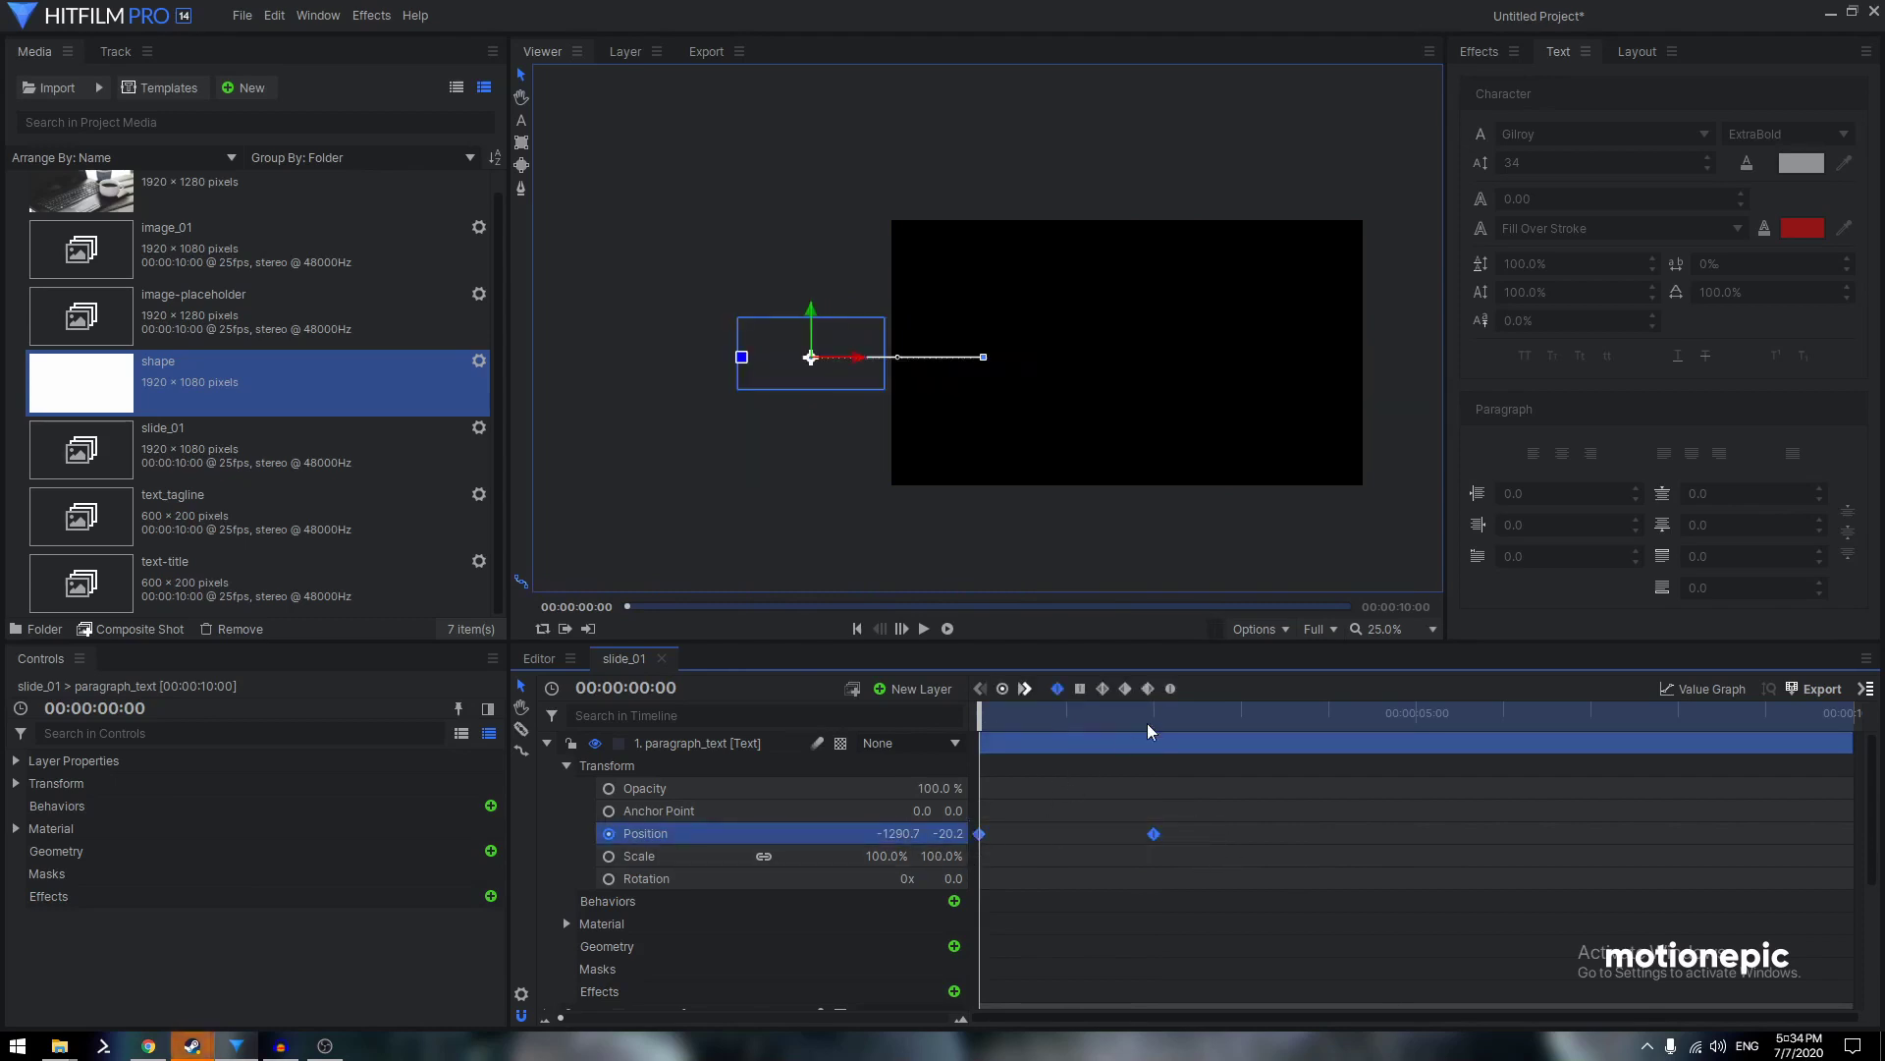
left_click(1678, 690)
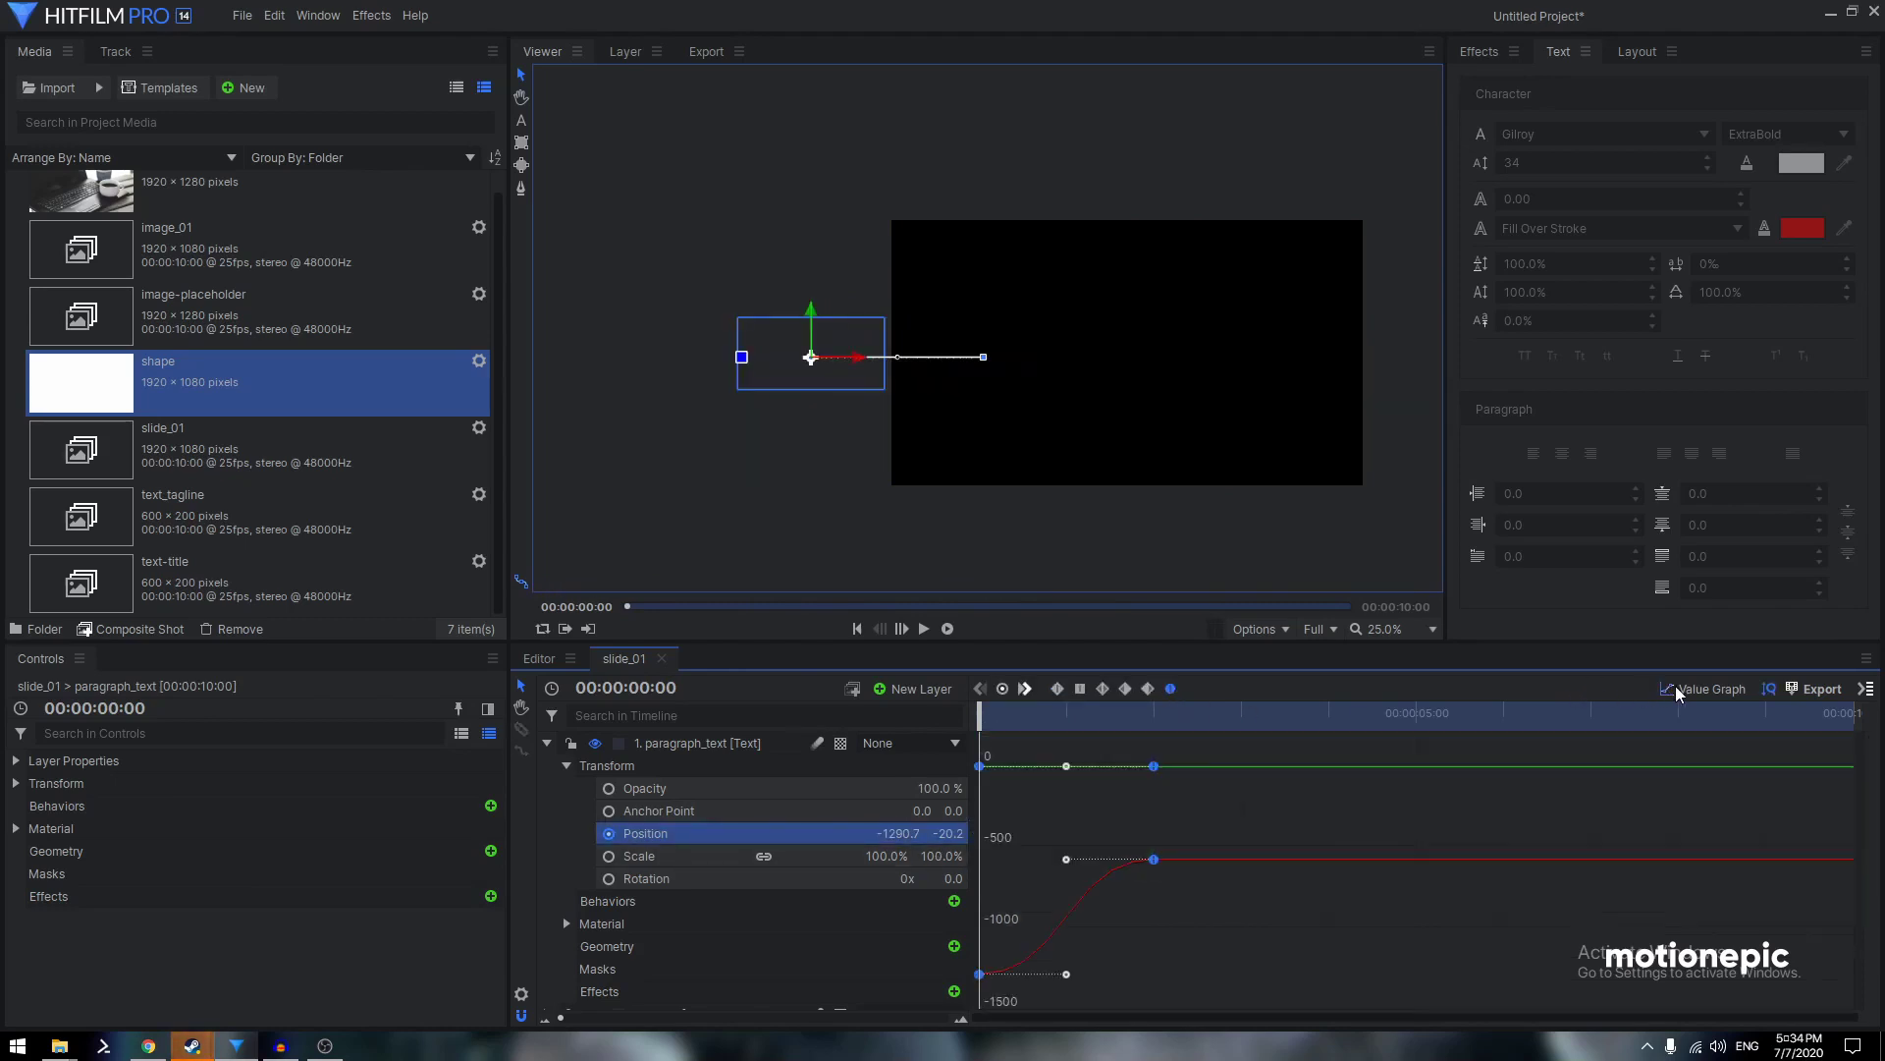
left_click_drag(1066, 859, 908, 860)
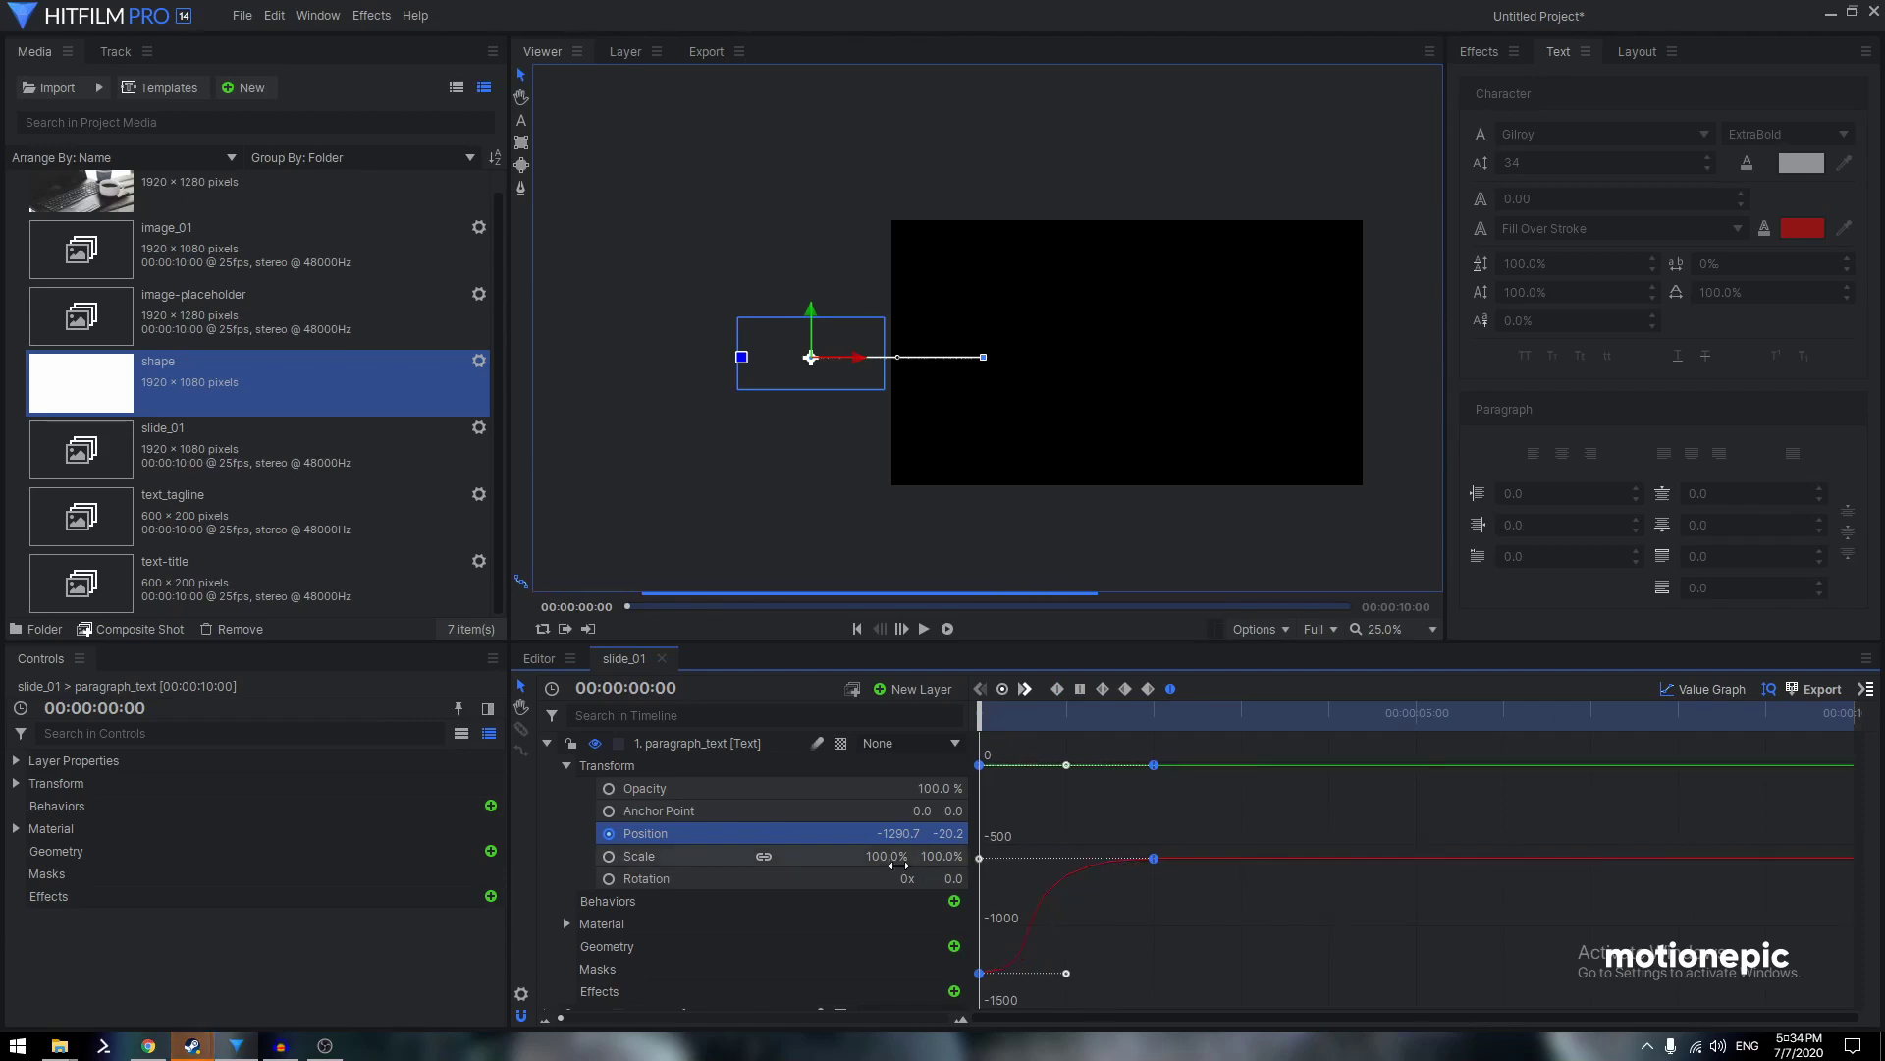
key("space")
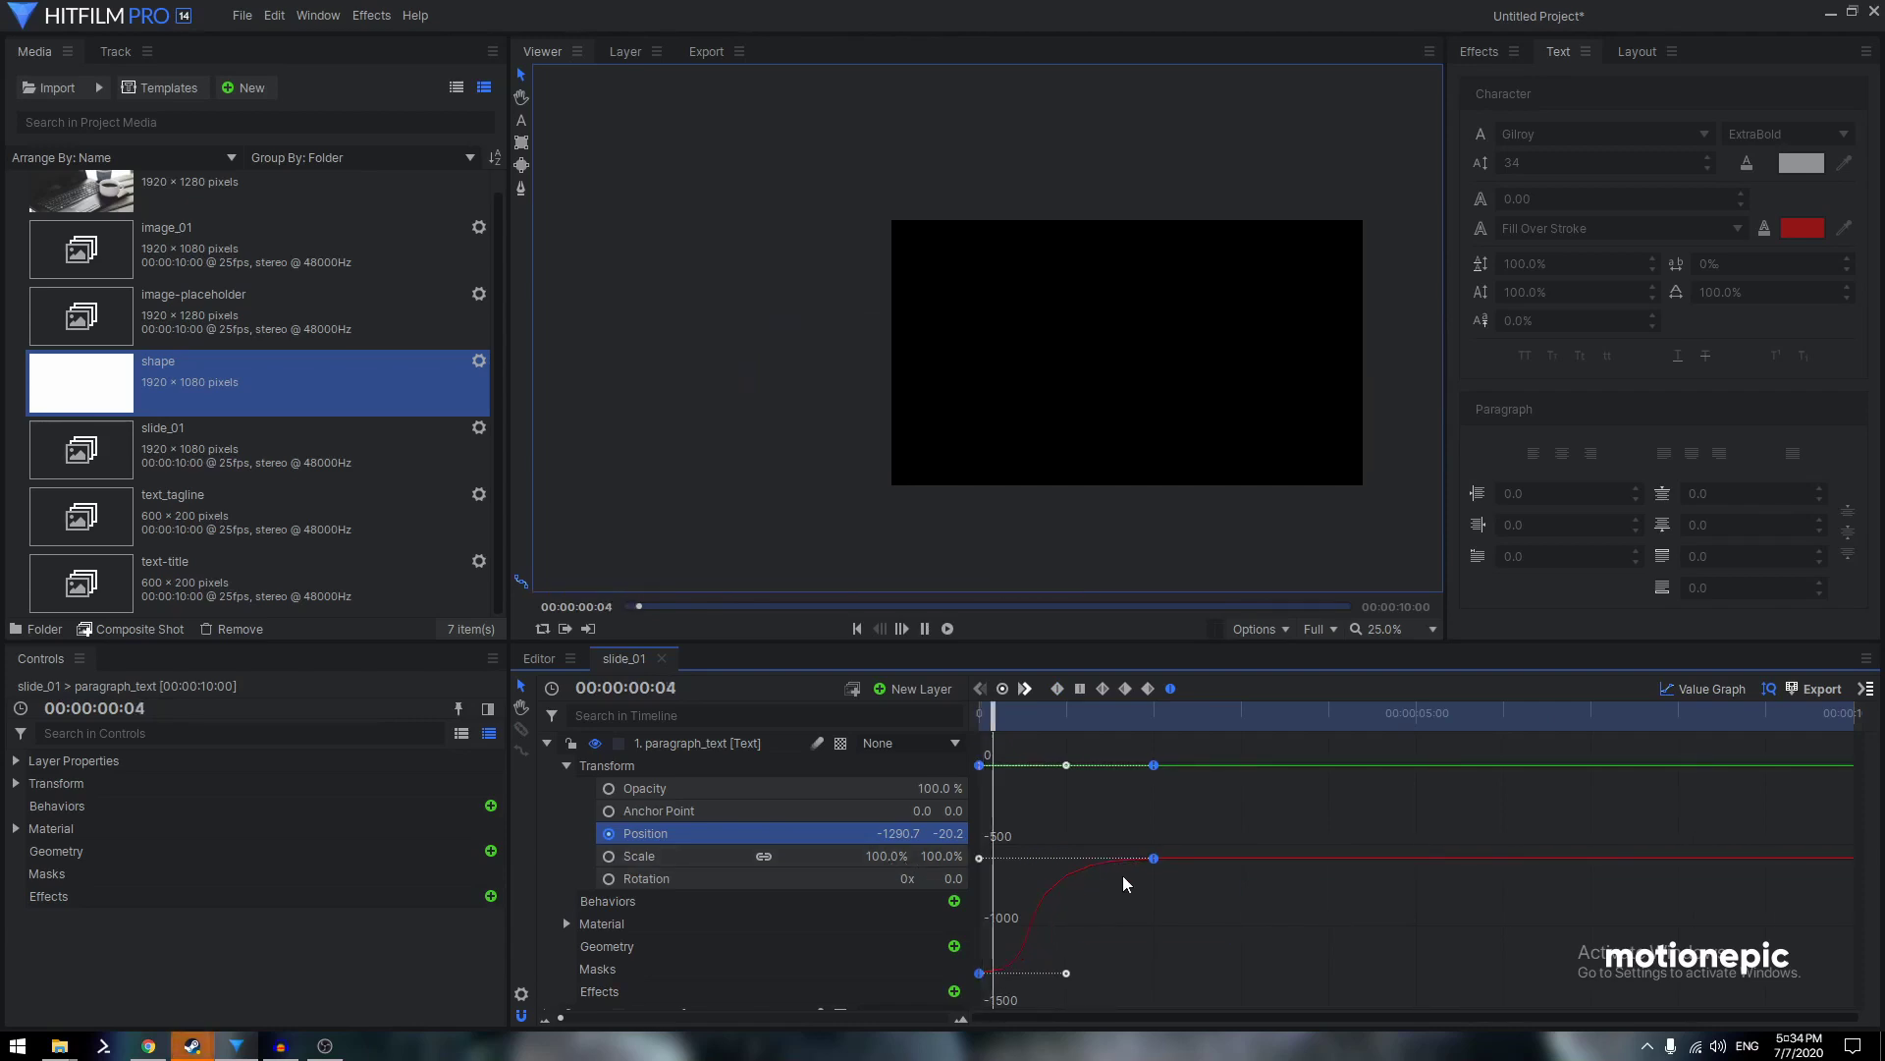
key("space")
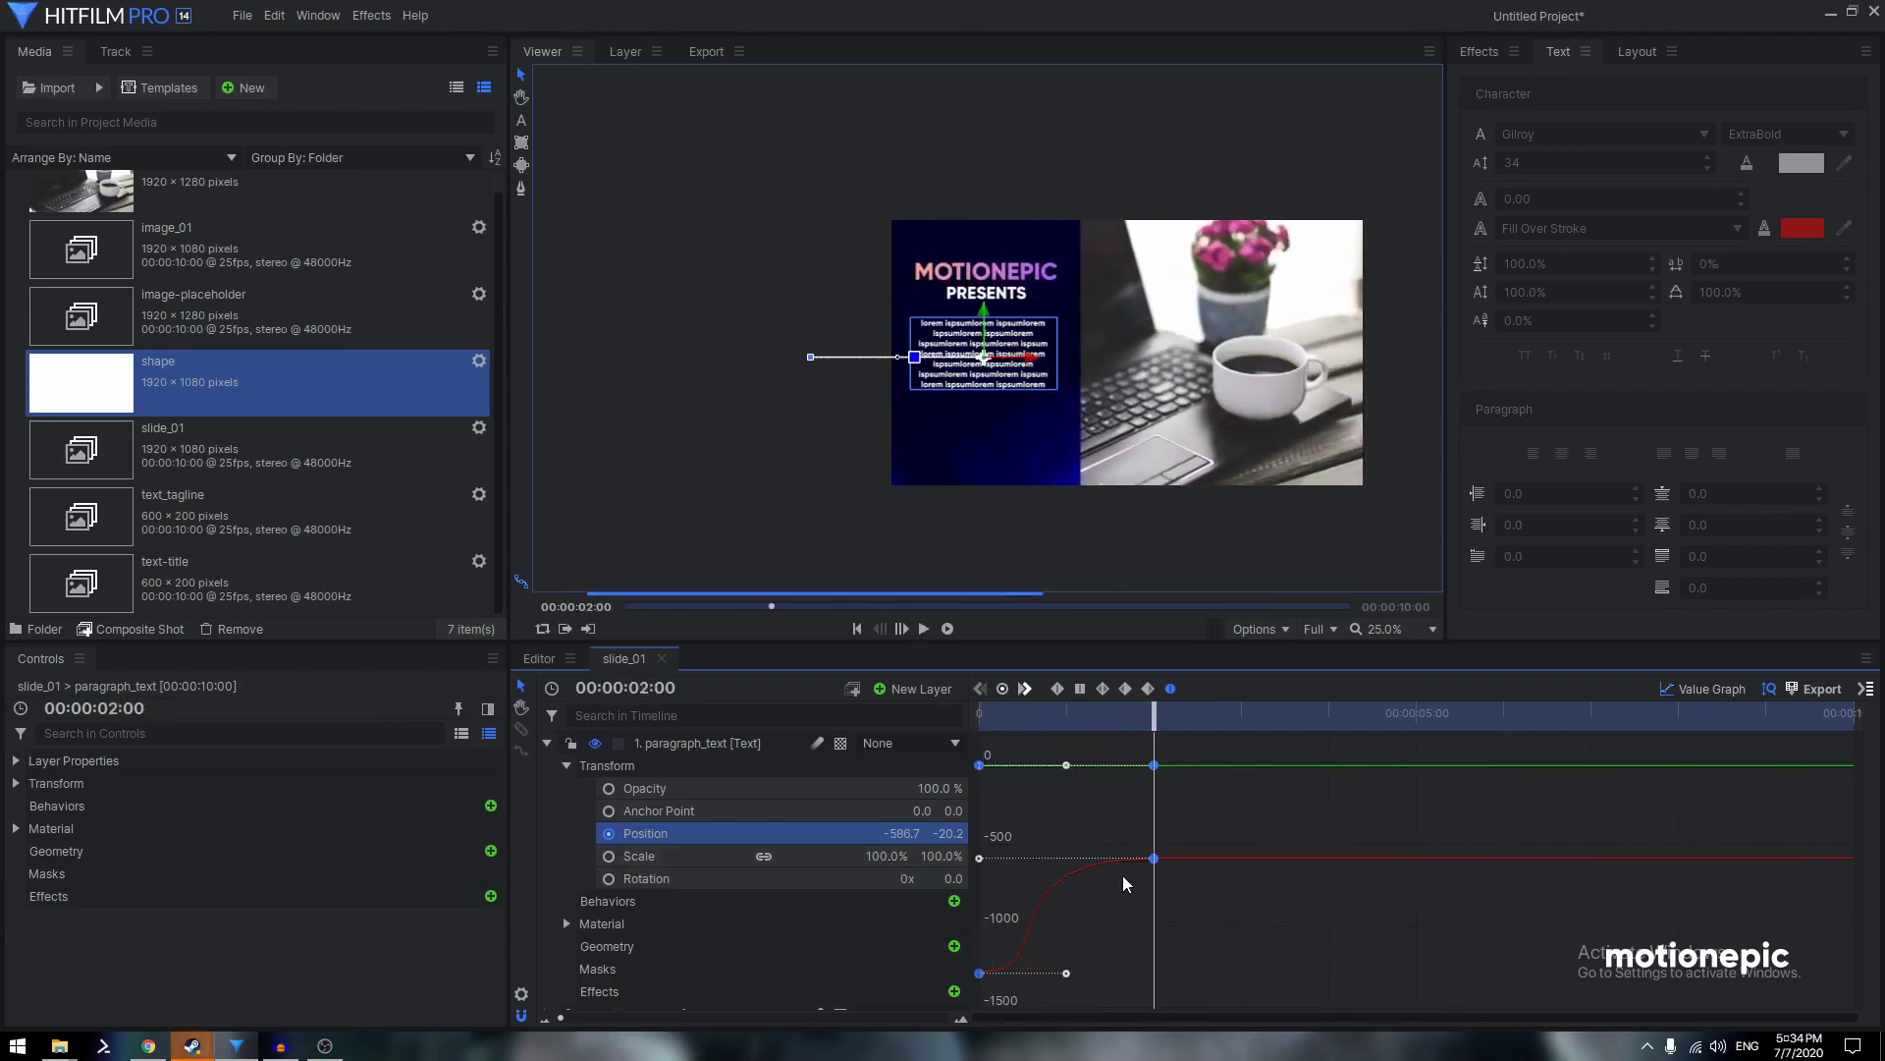
left_click(1691, 690)
left_click(547, 744)
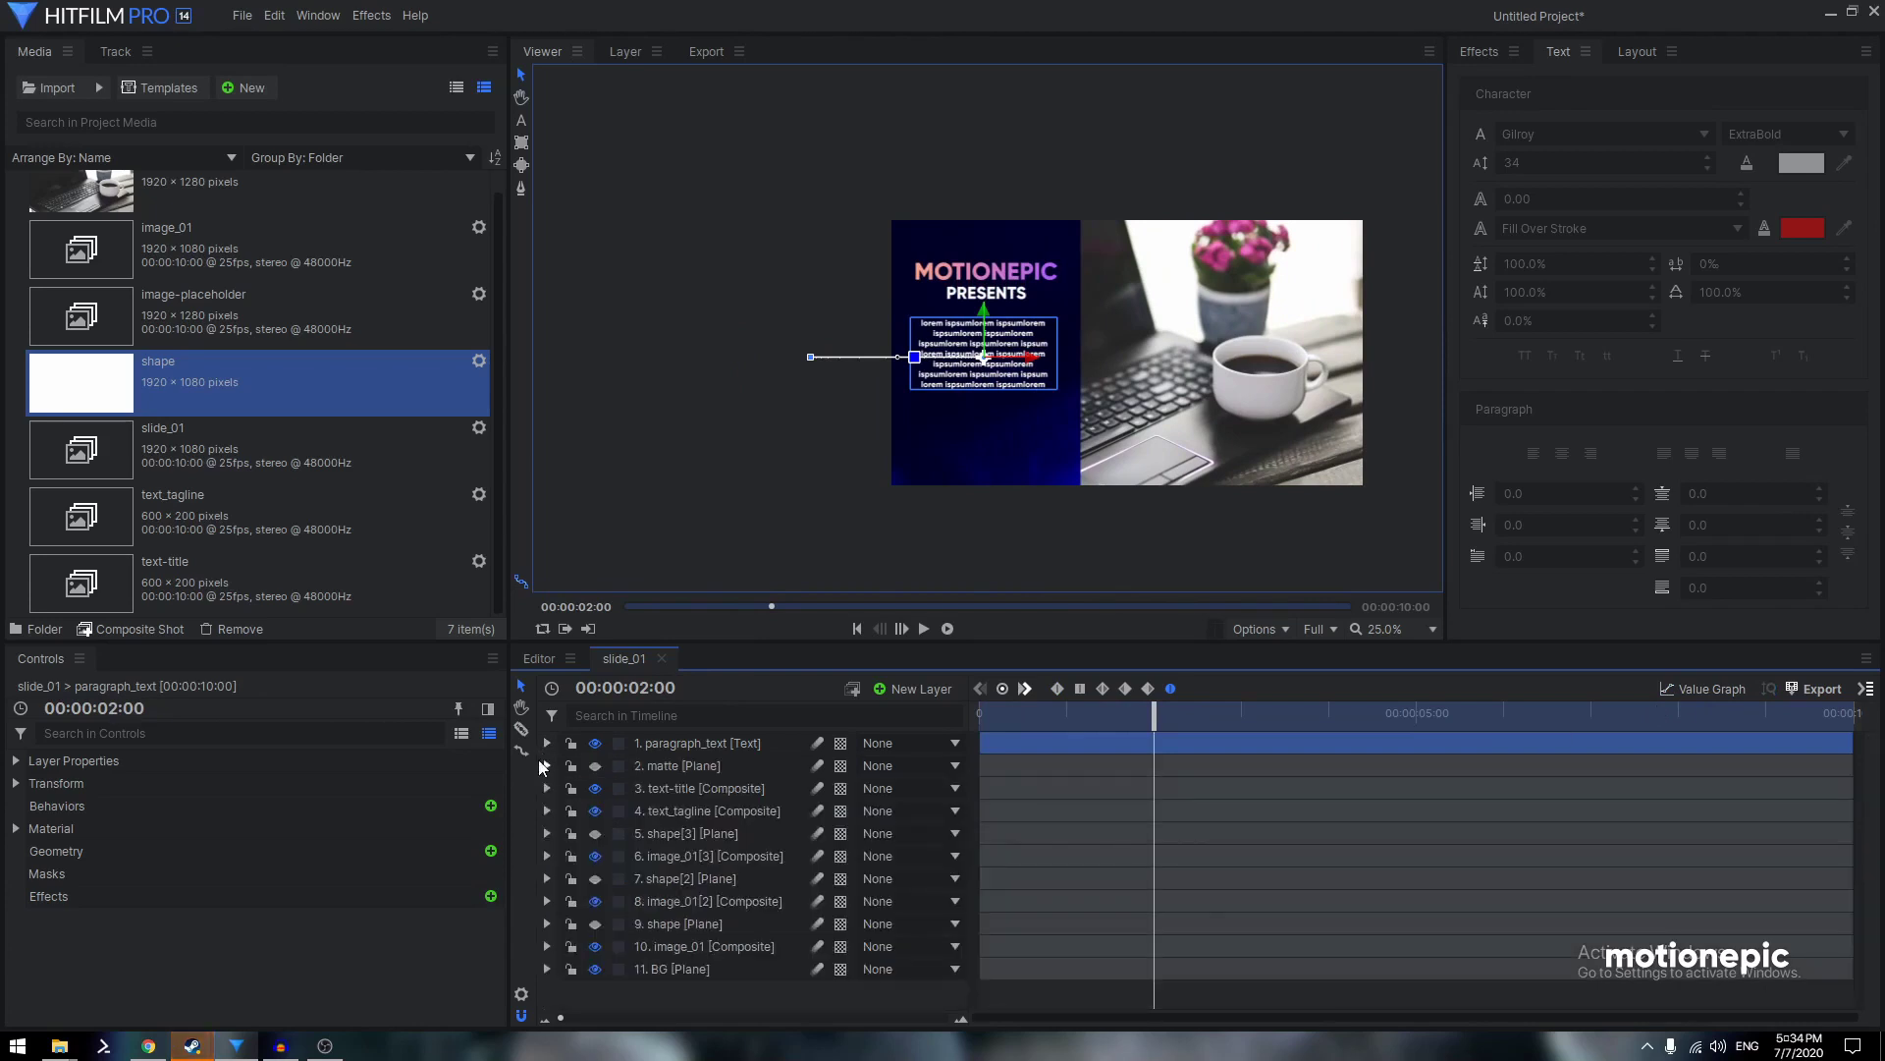
Keyframe paragraph_text's opacity from 0% at 00:00:00:00 to 100% at 00:00:00:16
left_click(547, 743)
key("Home")
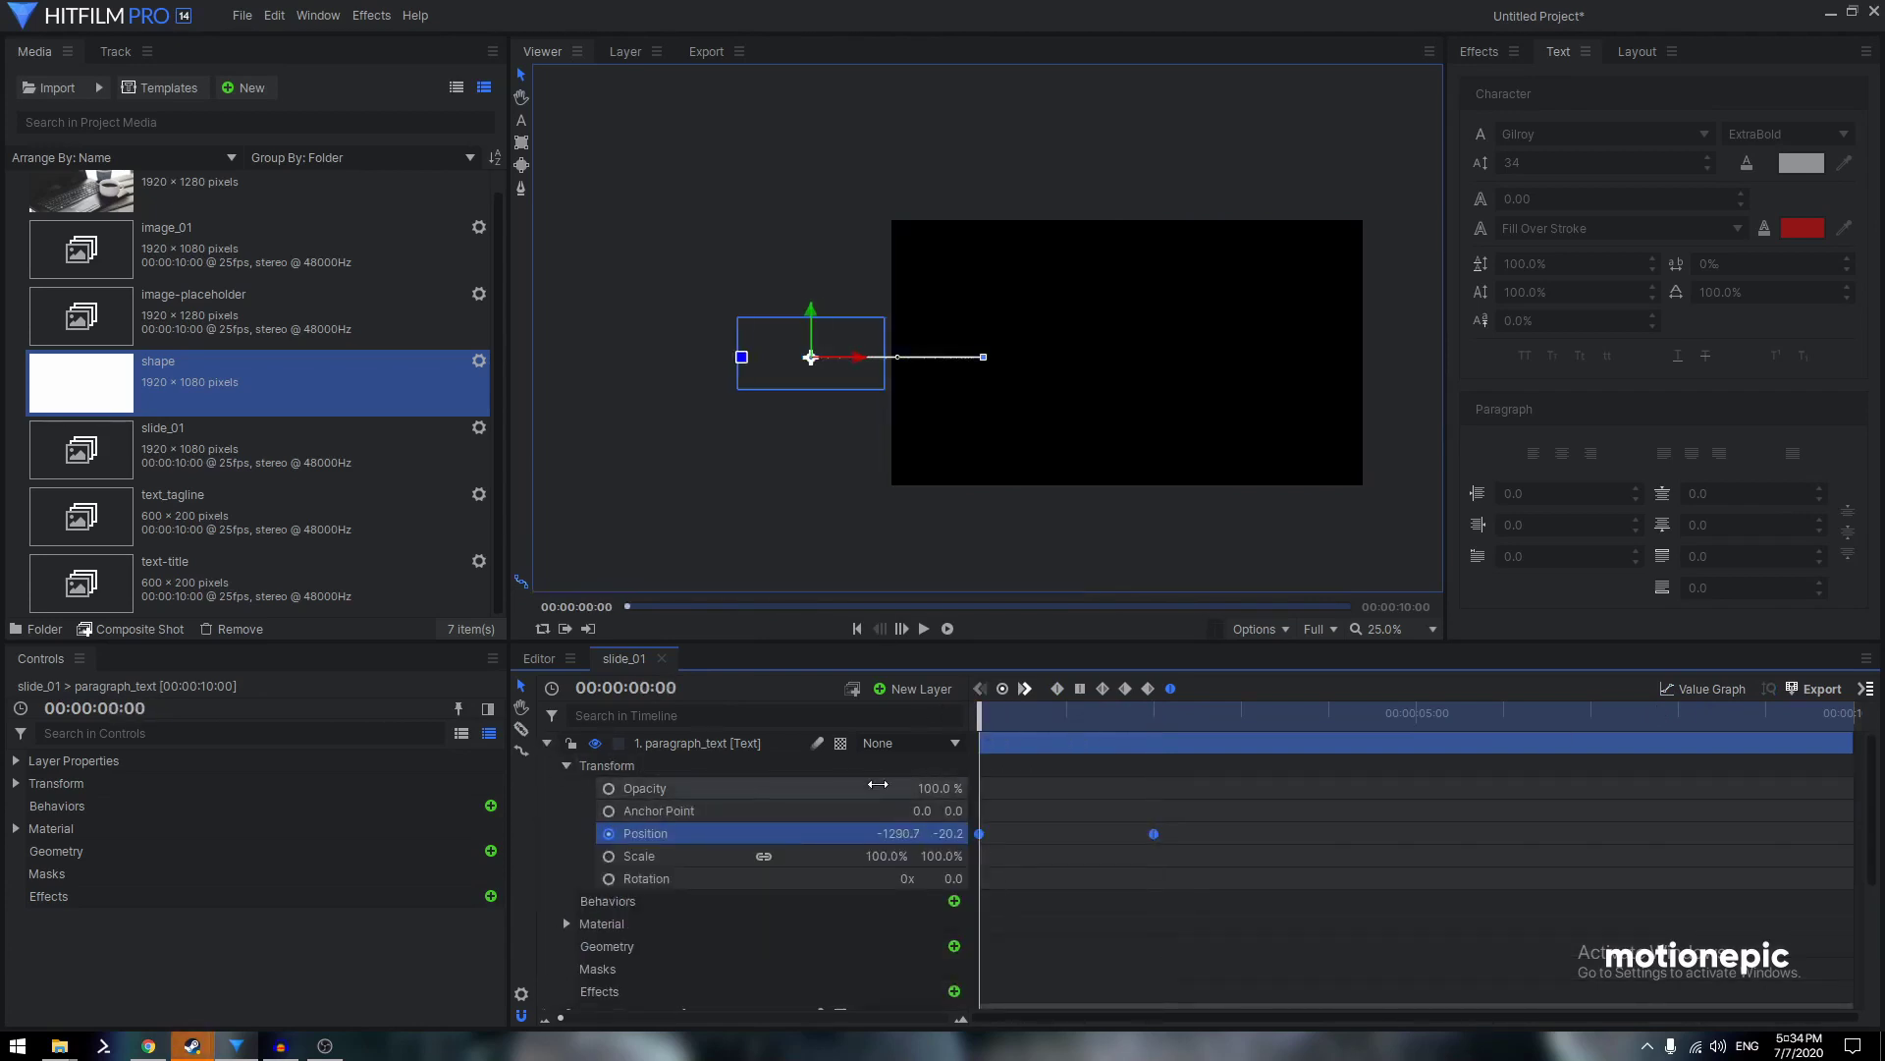
left_click(609, 789)
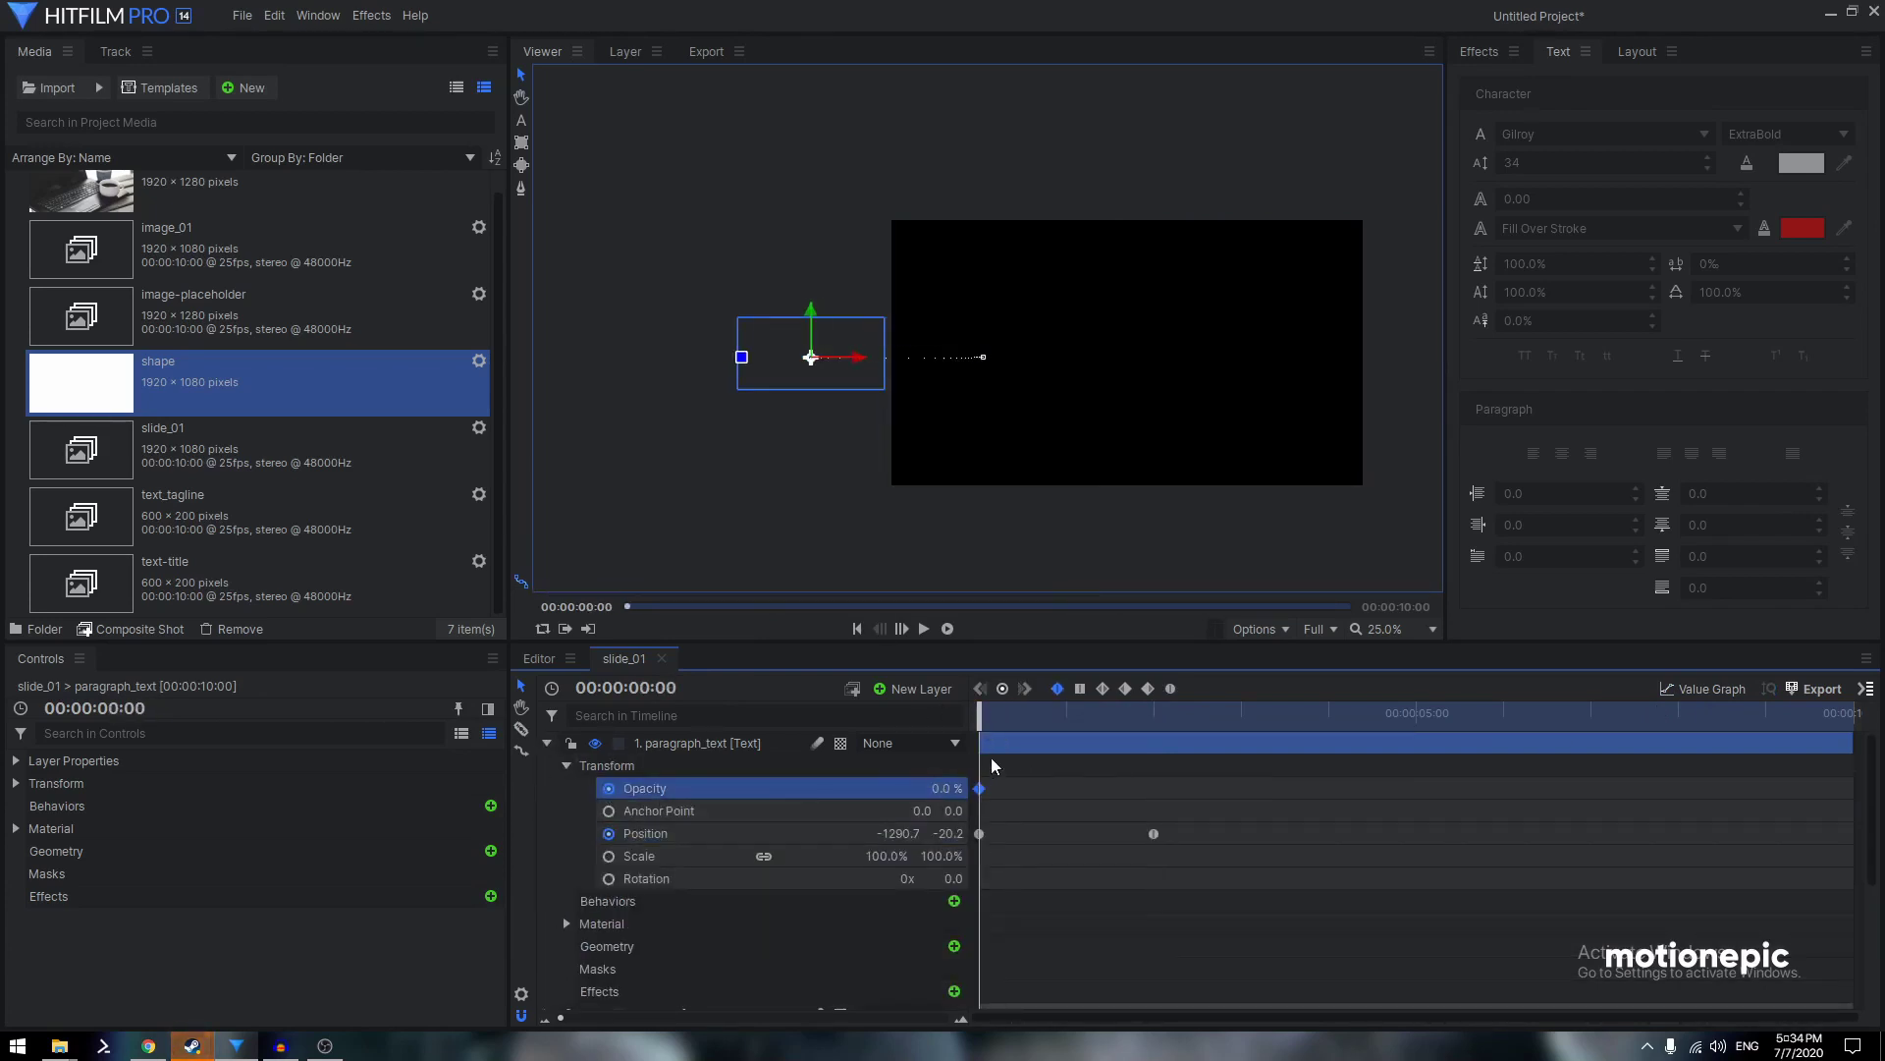
left_click_drag(1002, 729, 1030, 728)
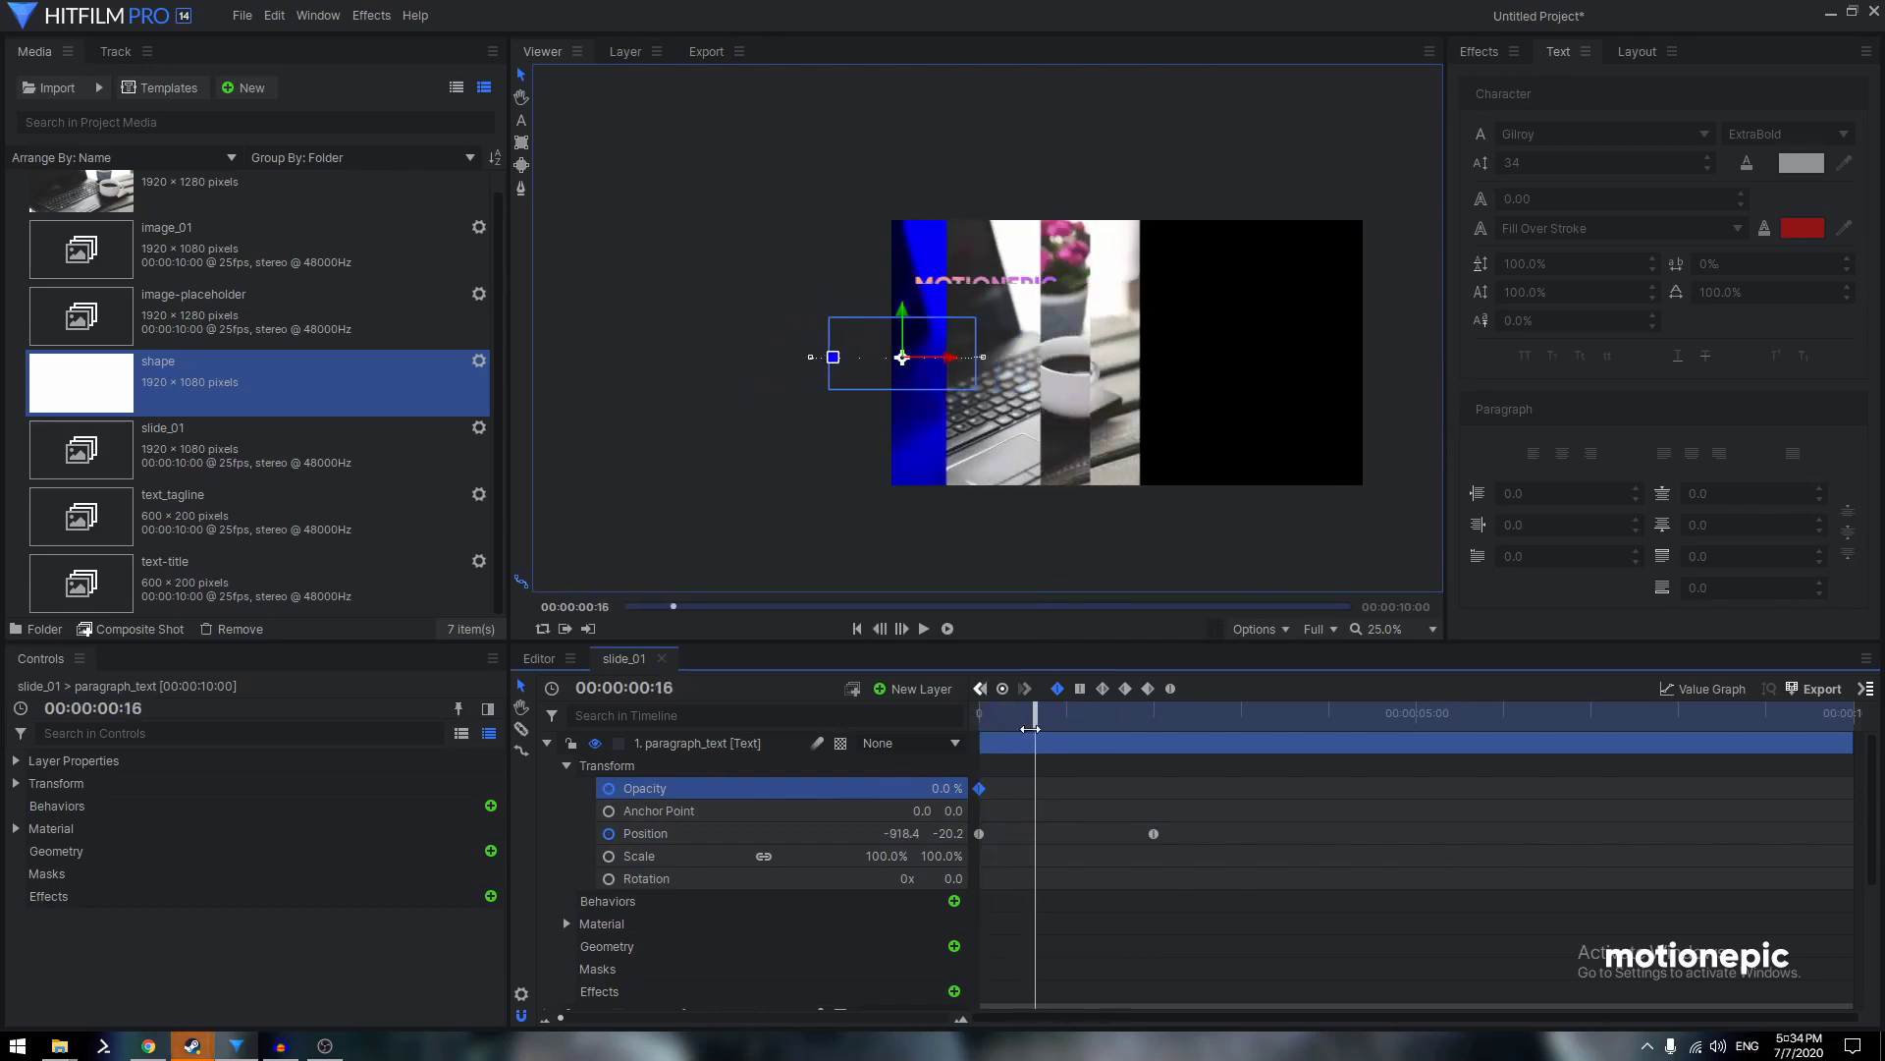
left_click_drag(951, 794, 1050, 793)
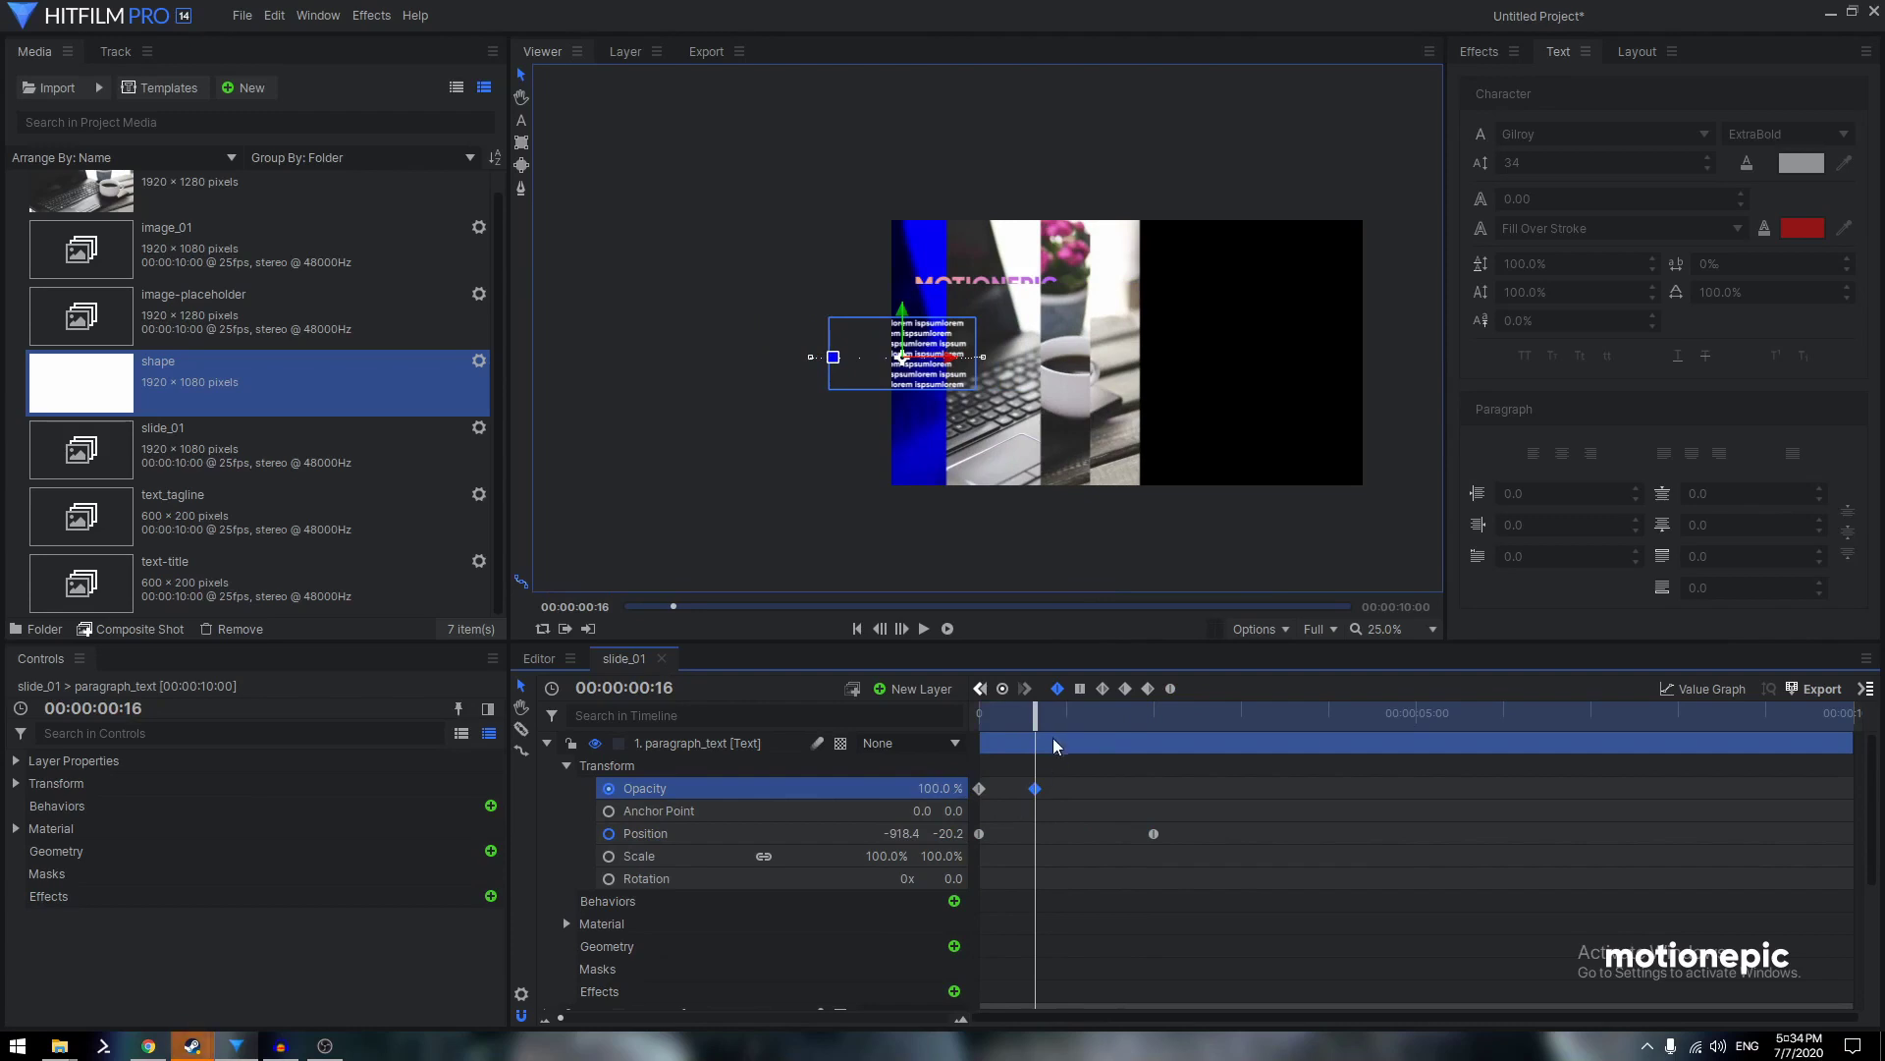
left_click(547, 742)
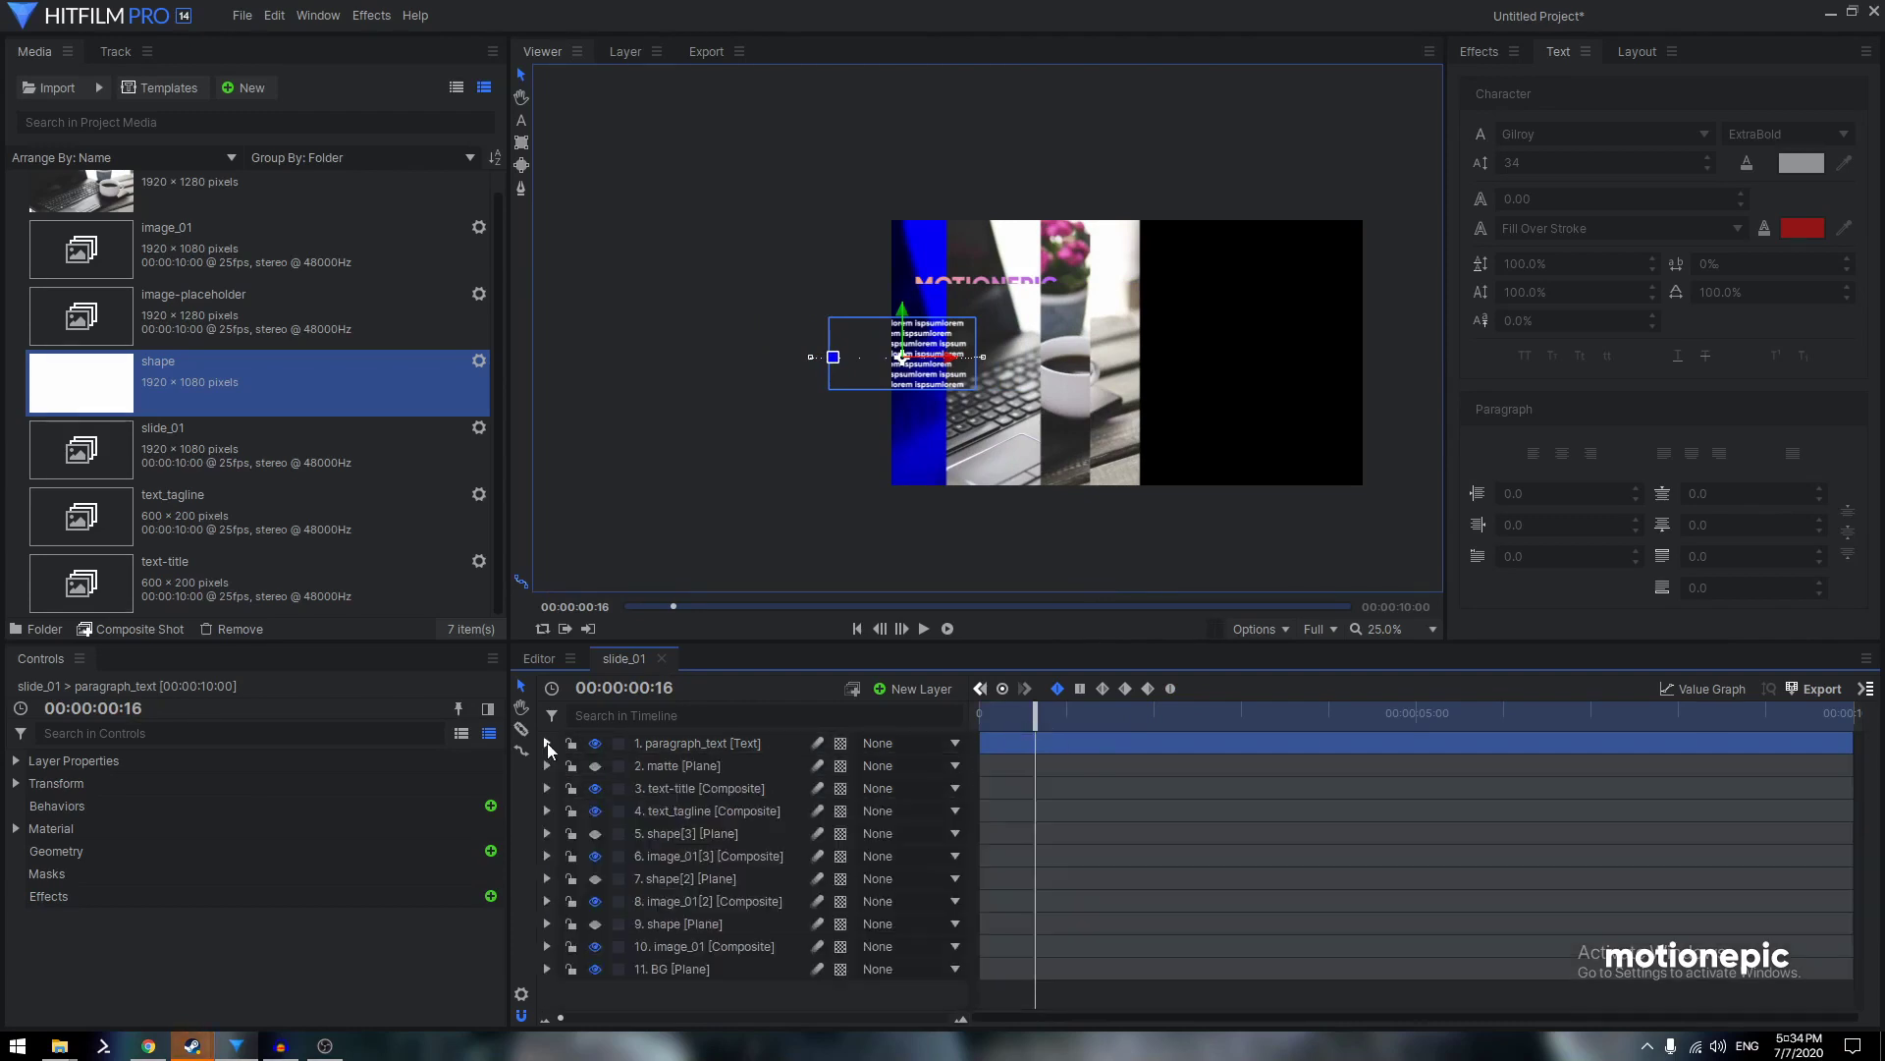
Shift the paragraph_text, matte, text-title and text_tagline layers together so they start about 1 second 5 frames into the timeline
left_click(678, 764, "ctrl")
left_click(675, 786, "ctrl")
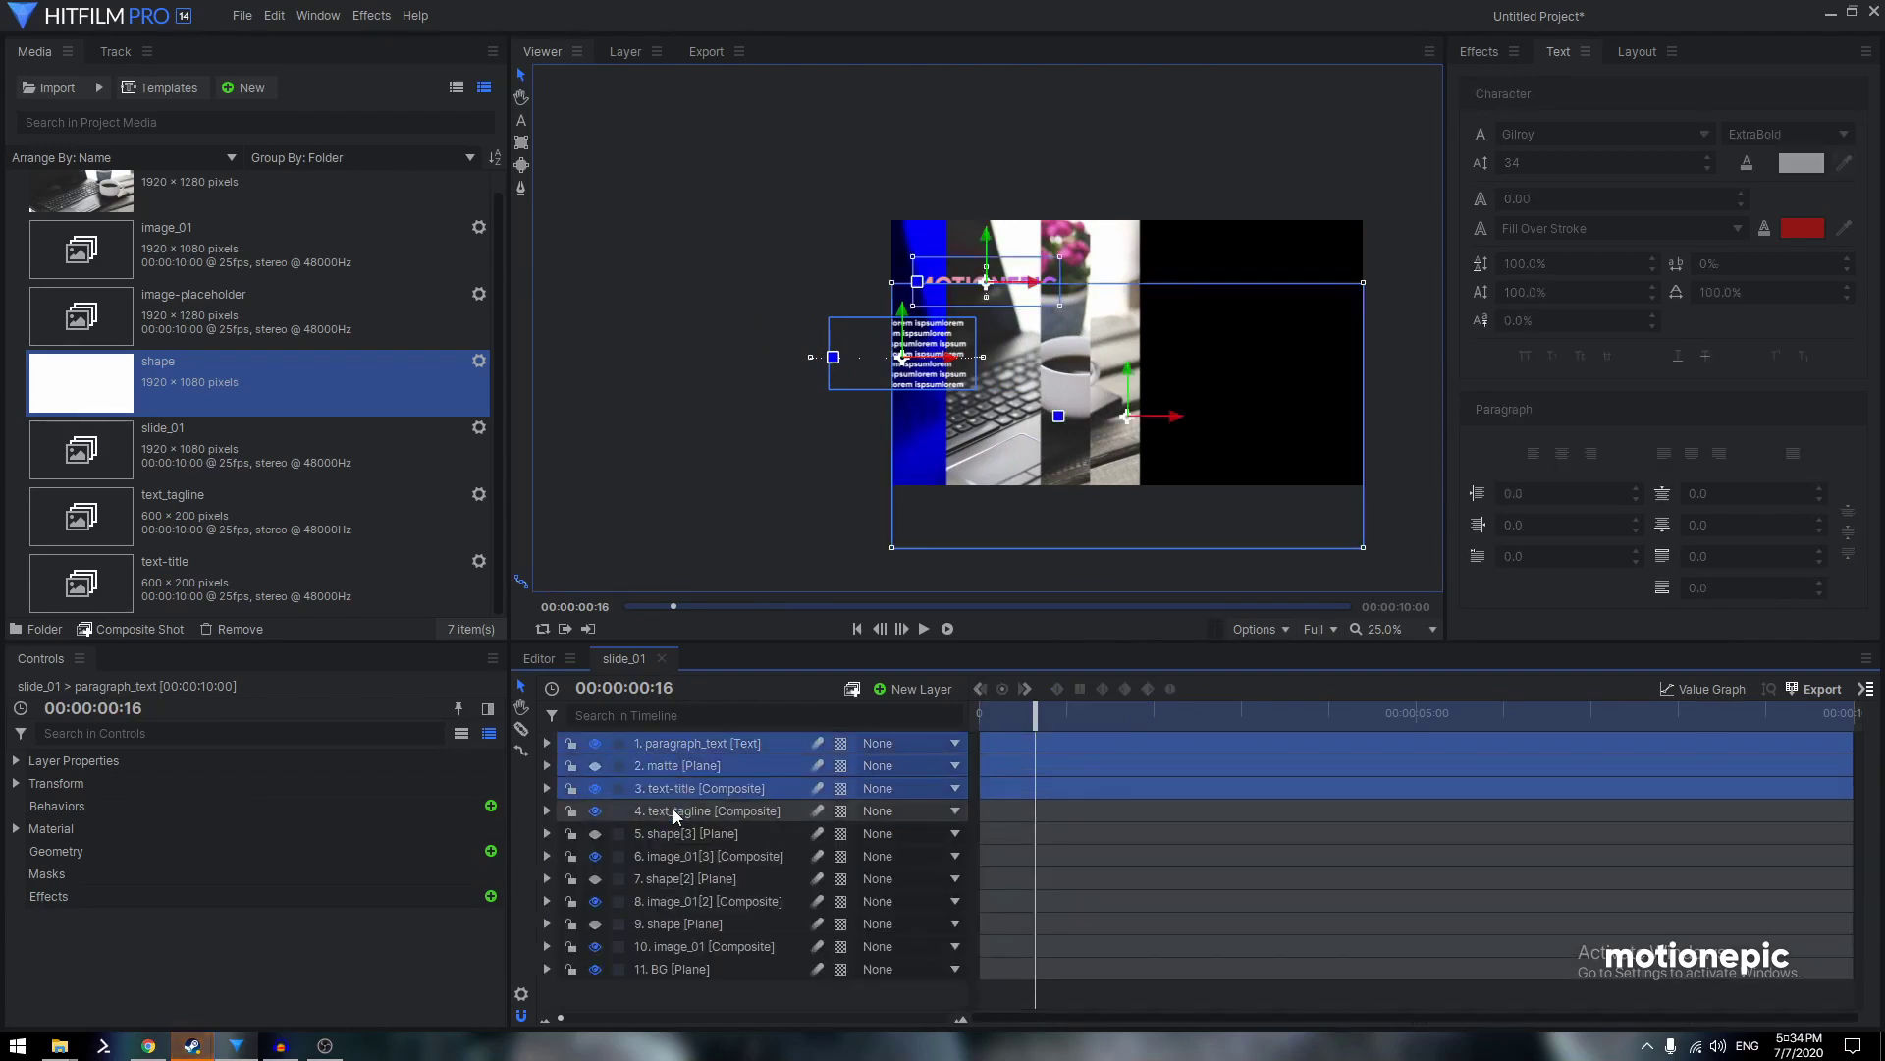
left_click(674, 809, "ctrl")
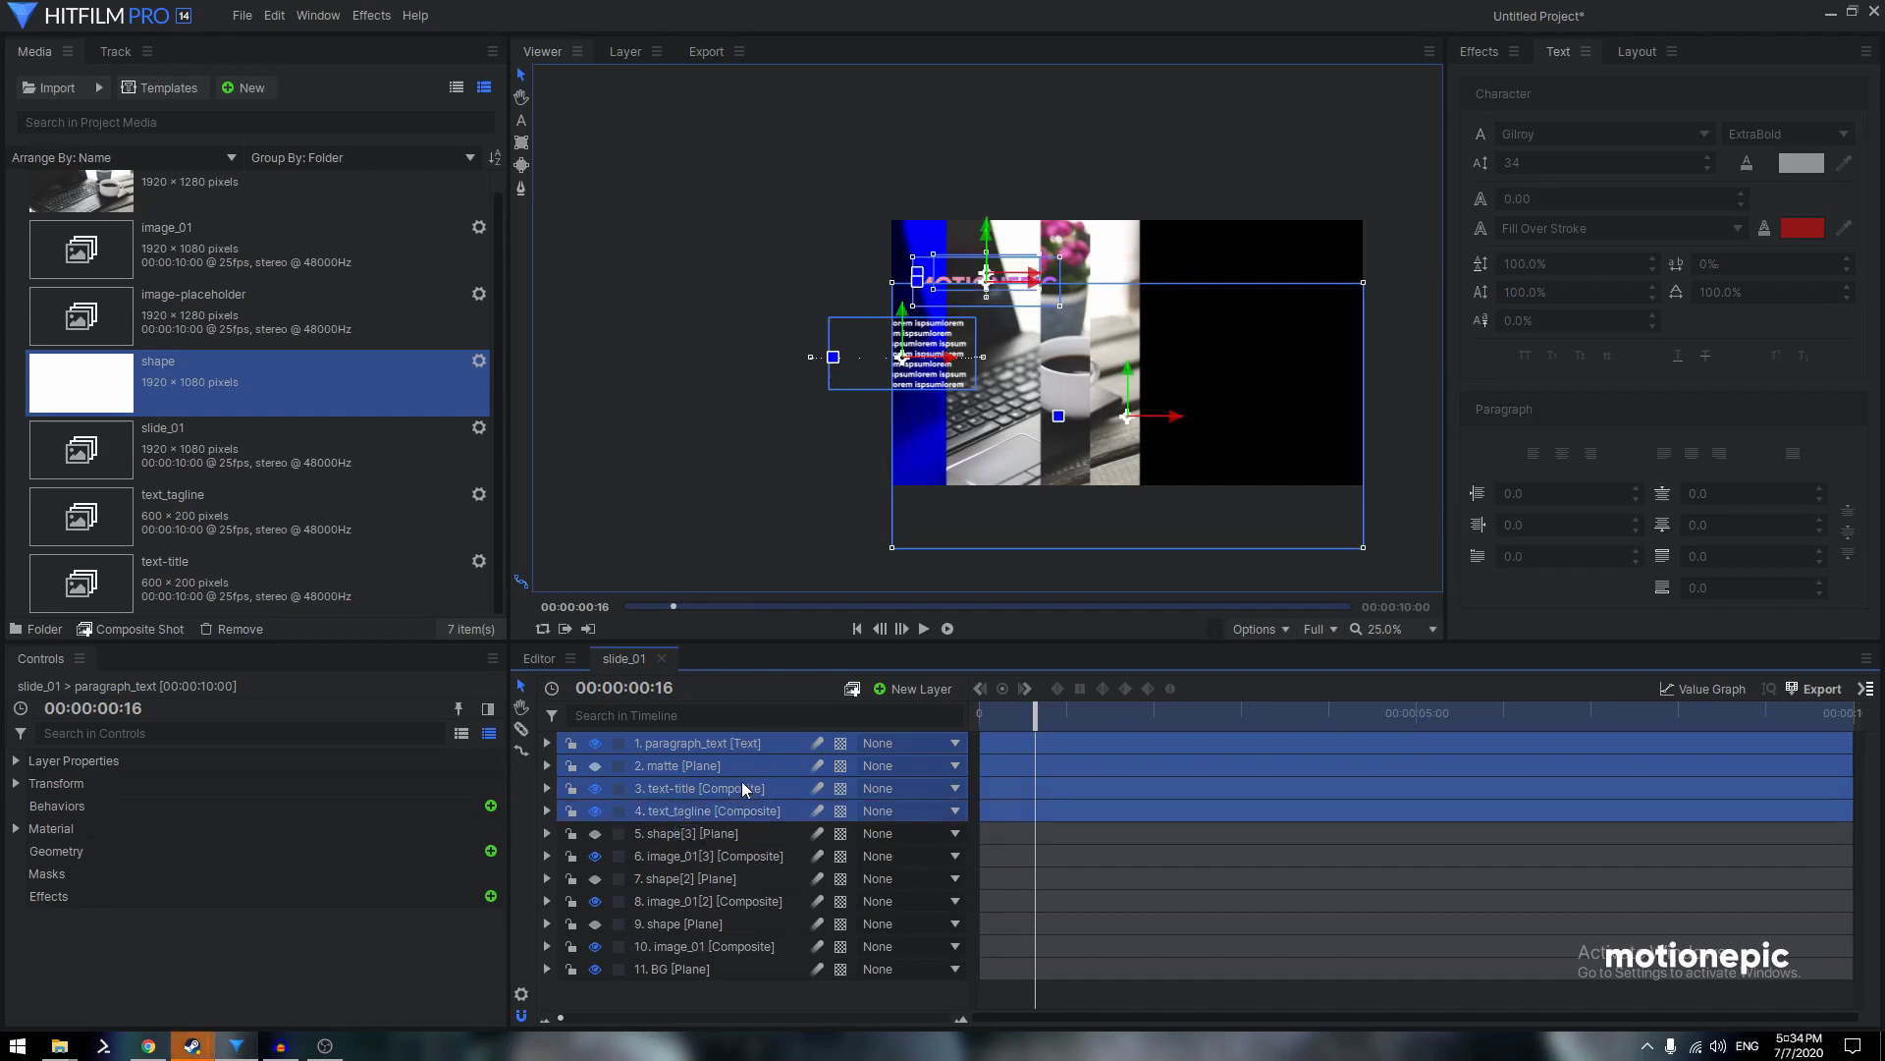
left_click_drag(1036, 717, 1146, 764)
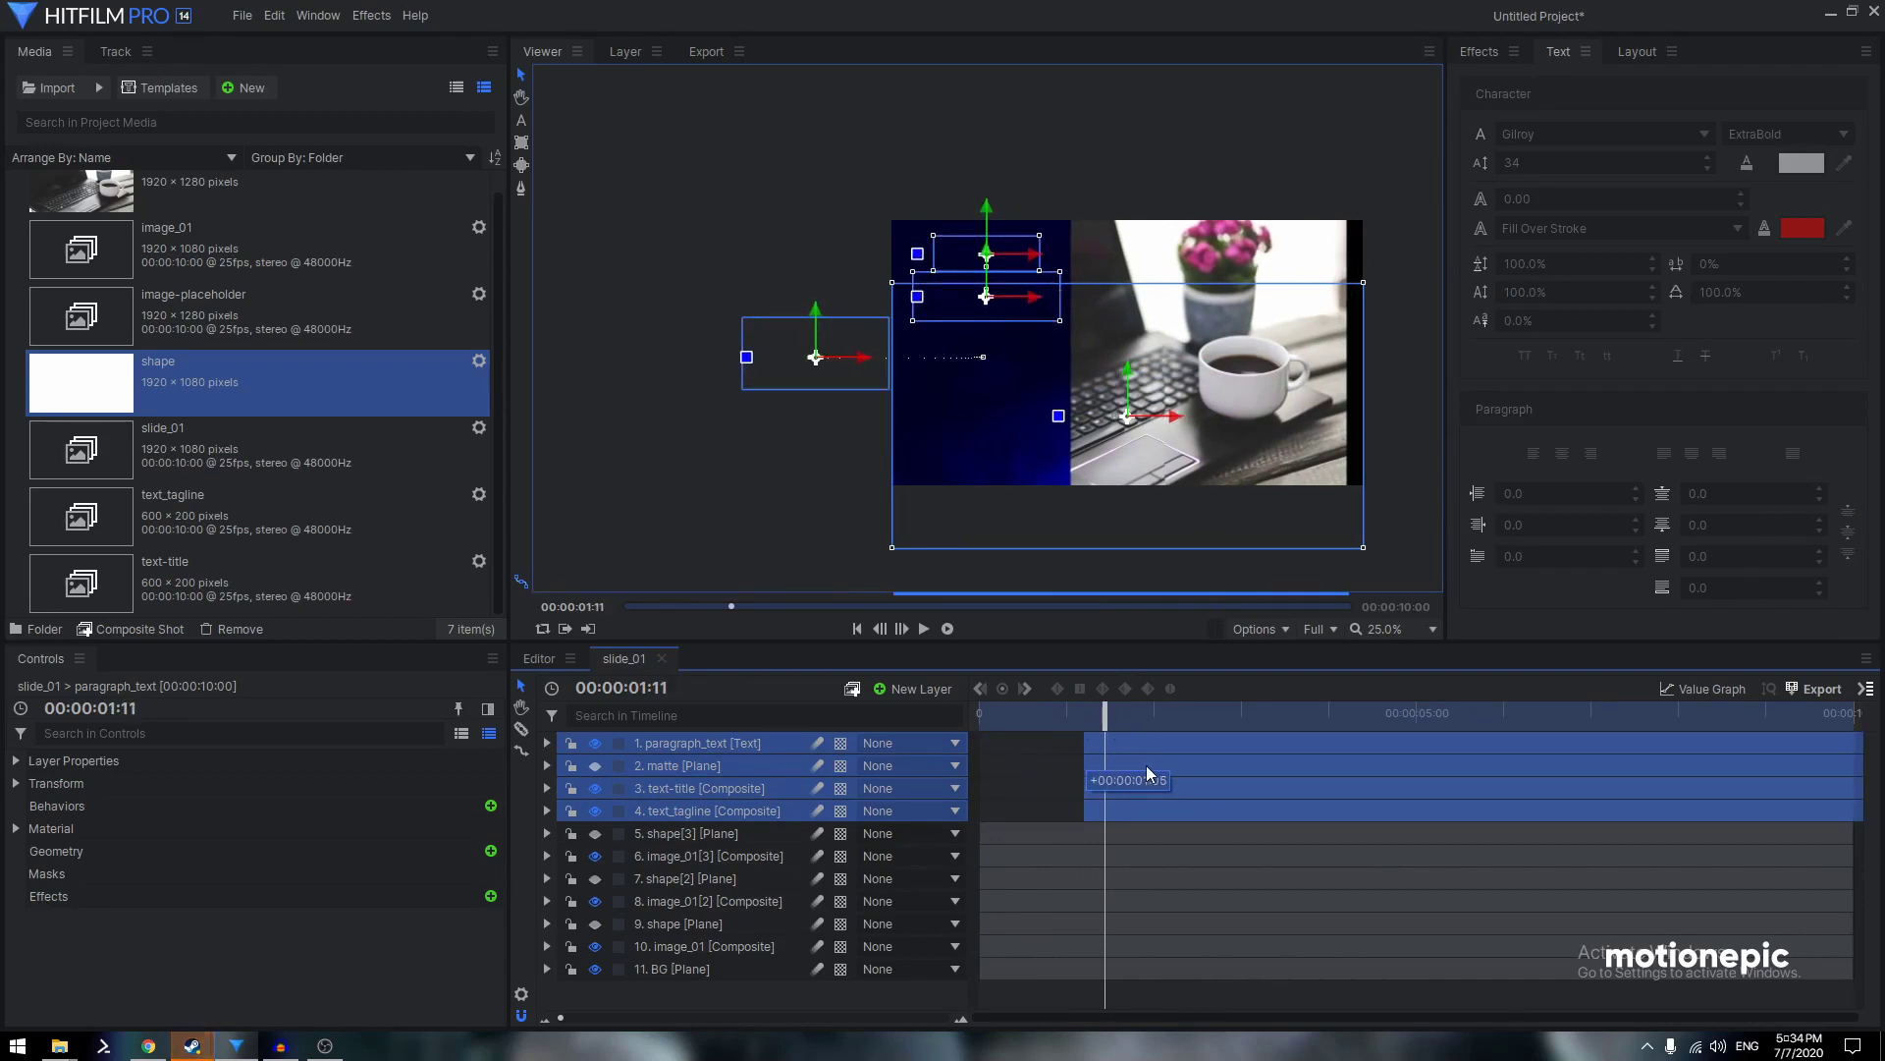
Shift the paragraph_text, matte, text-title and text_tagline layers together earlier to start about 1 second into the timeline, and preview the timing
left_click(1041, 722)
key("space")
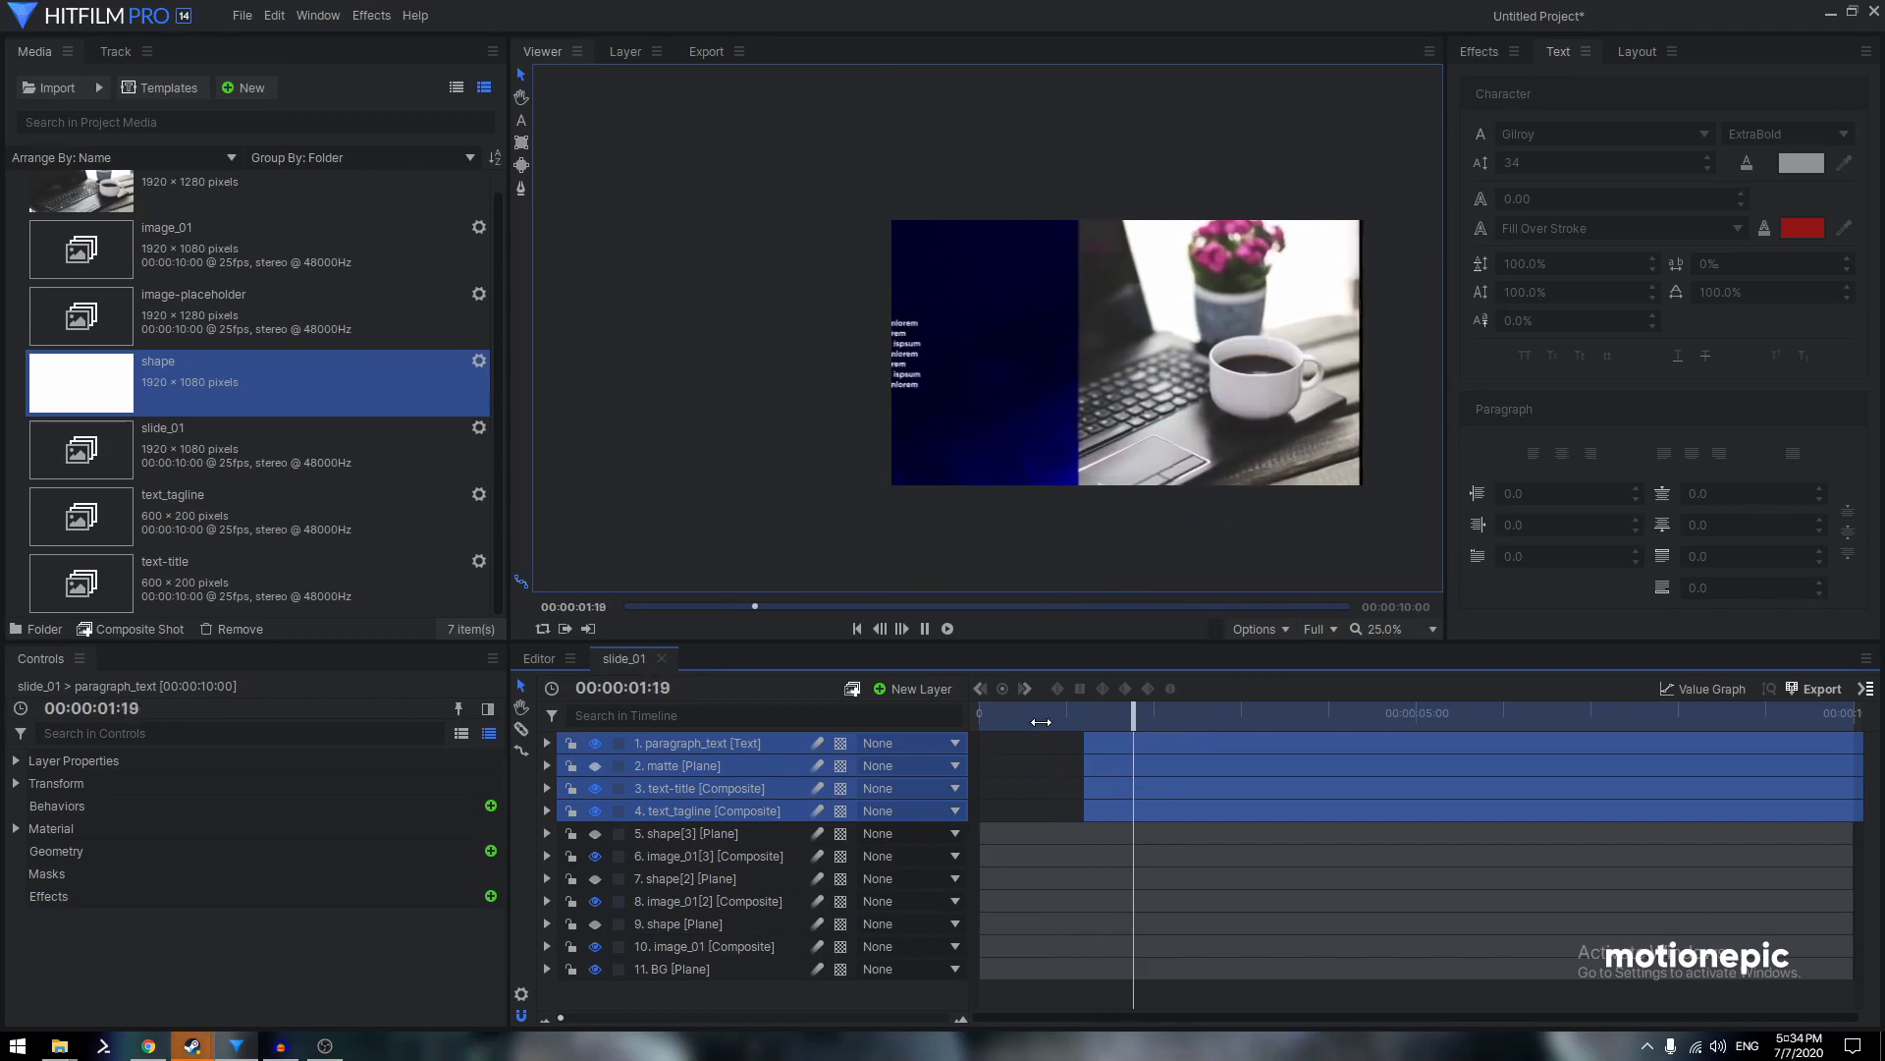
key("space")
left_click_drag(1122, 768, 1100, 766)
left_click(1031, 715)
key("space")
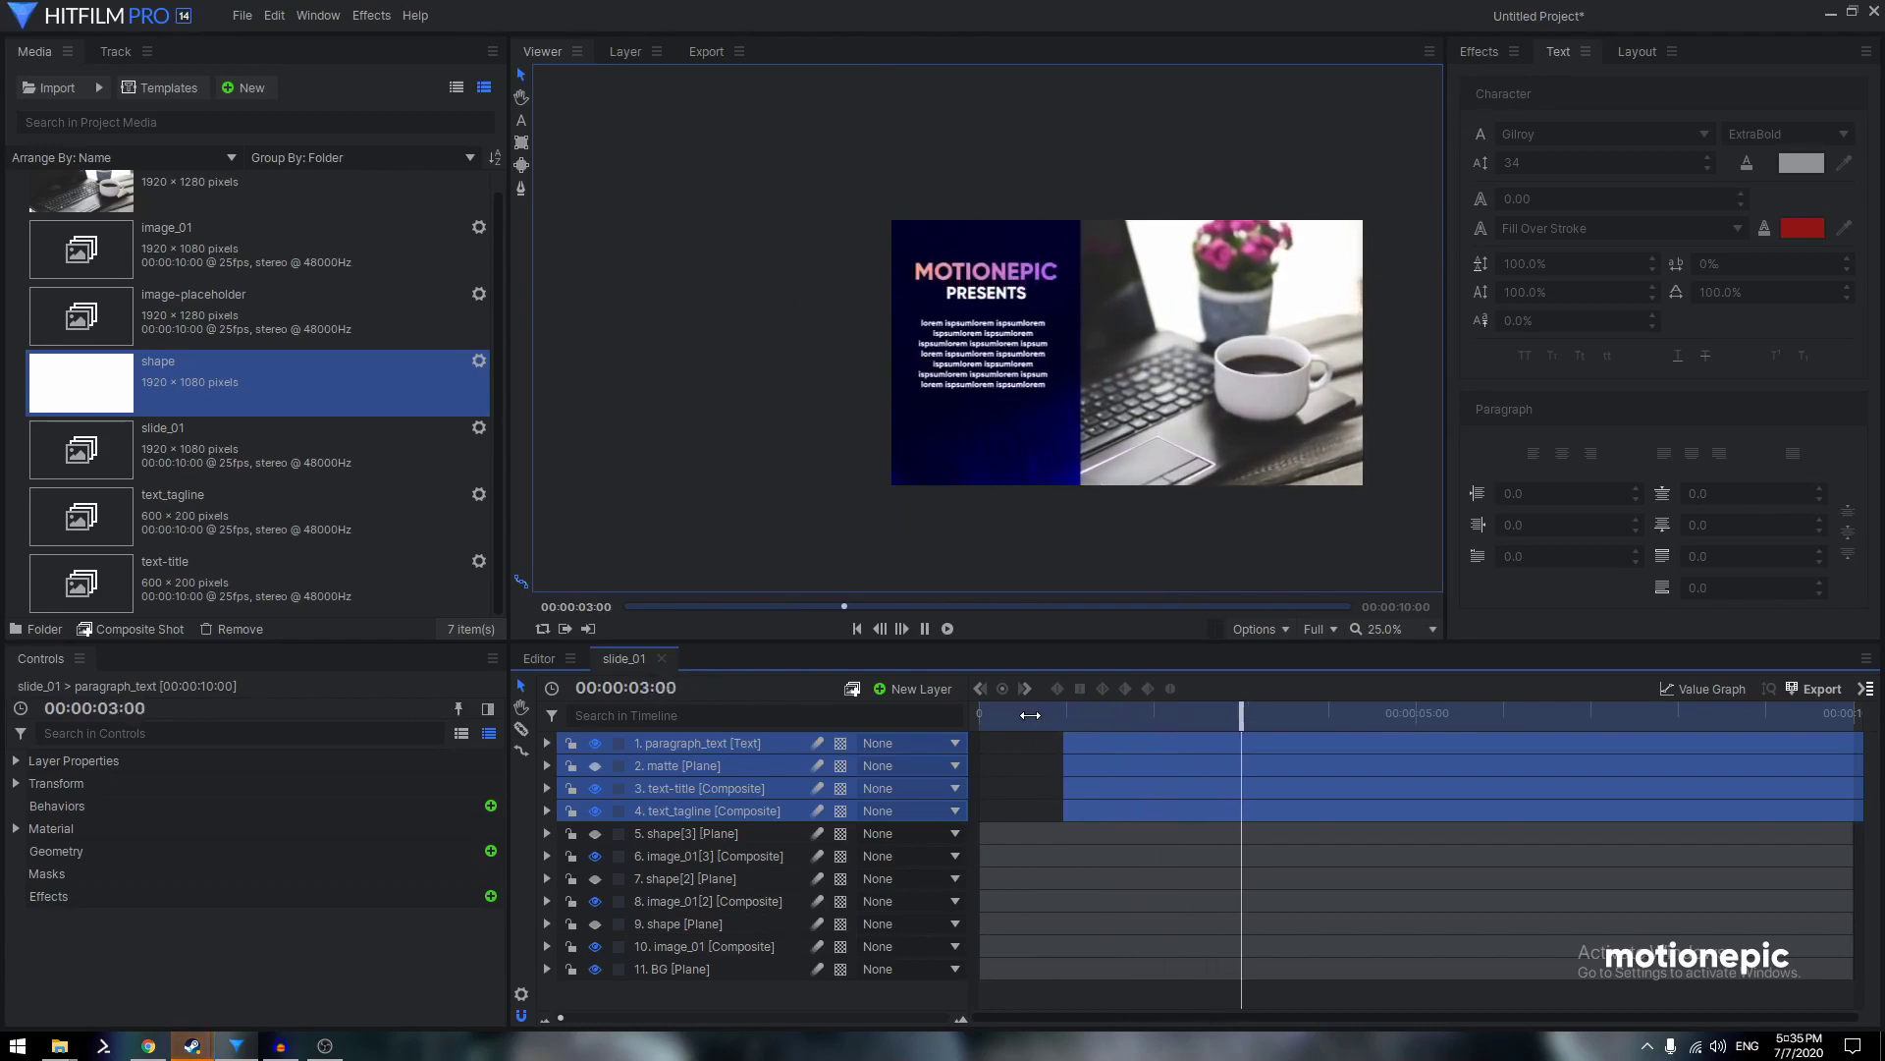
key("space")
Deselect the layers and play slide_01 from 00:00:00:00, examining the title, tagline and paragraph layout and the timing of the complete animation
key("Home")
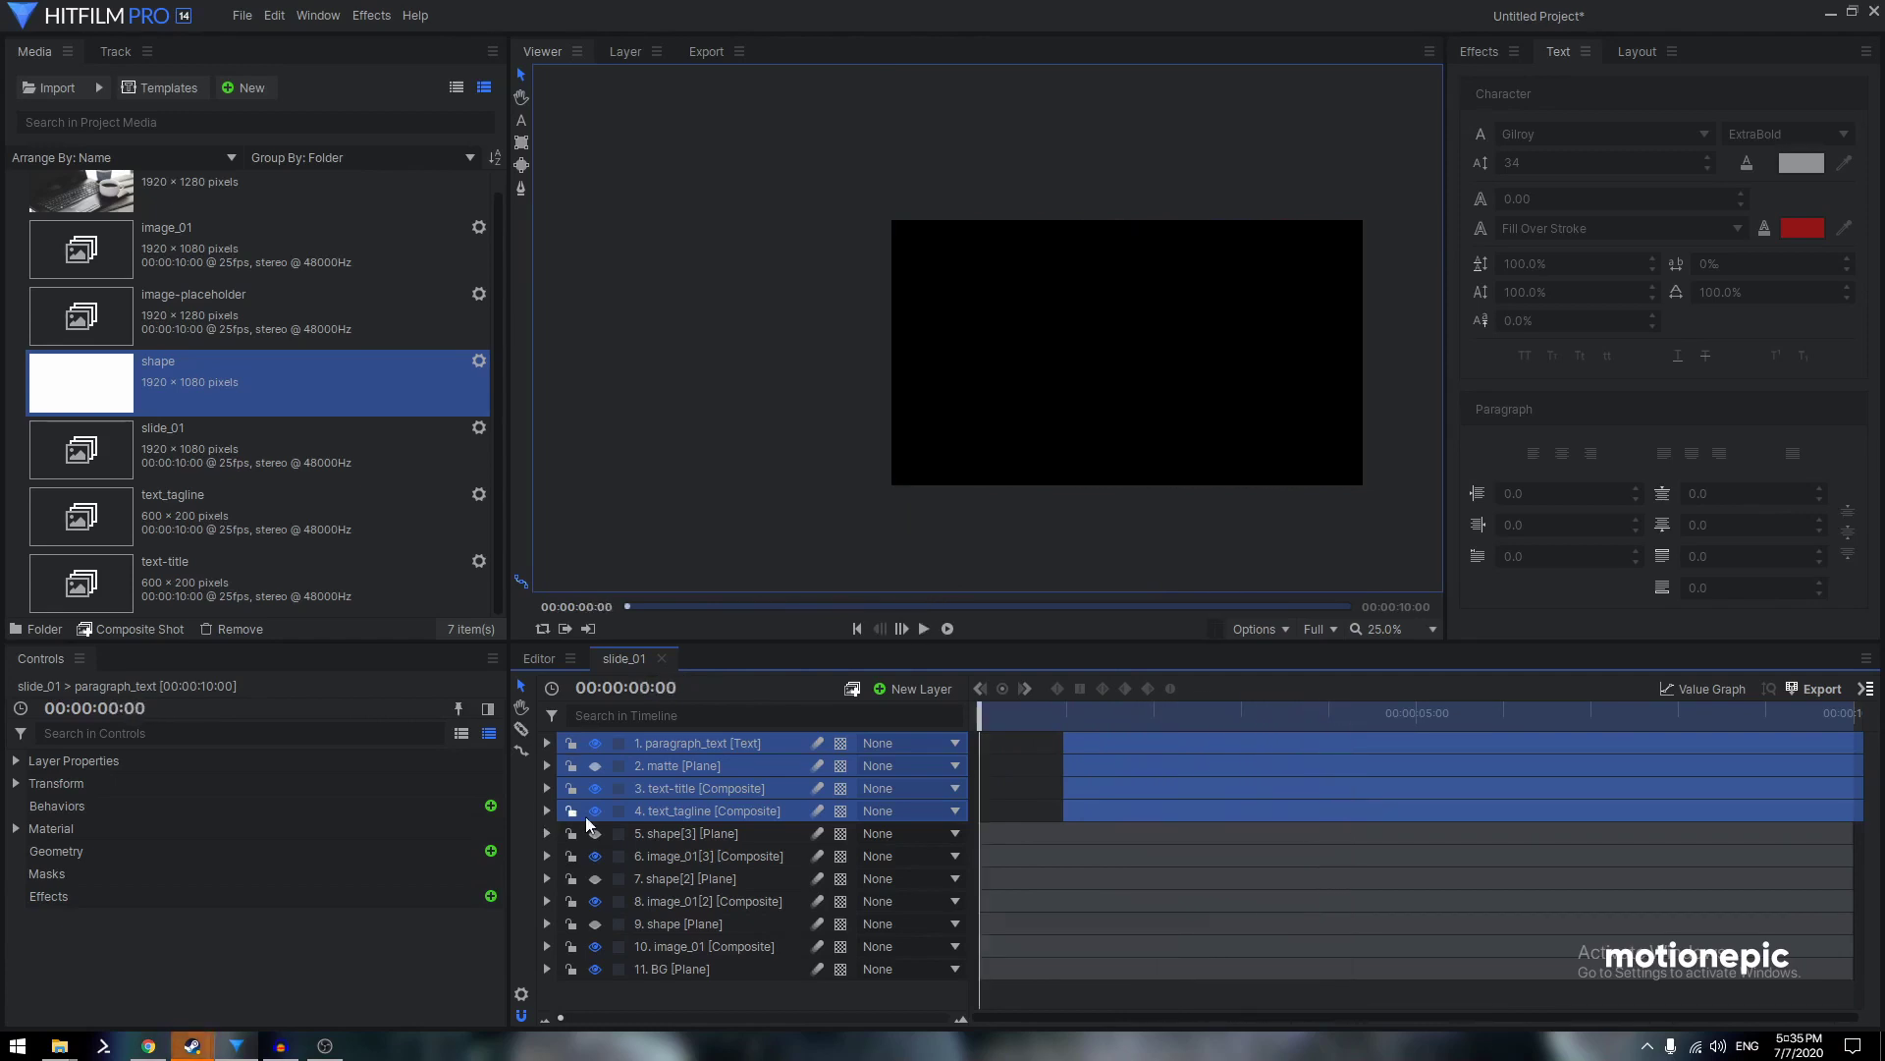
left_click(654, 994)
key("space")
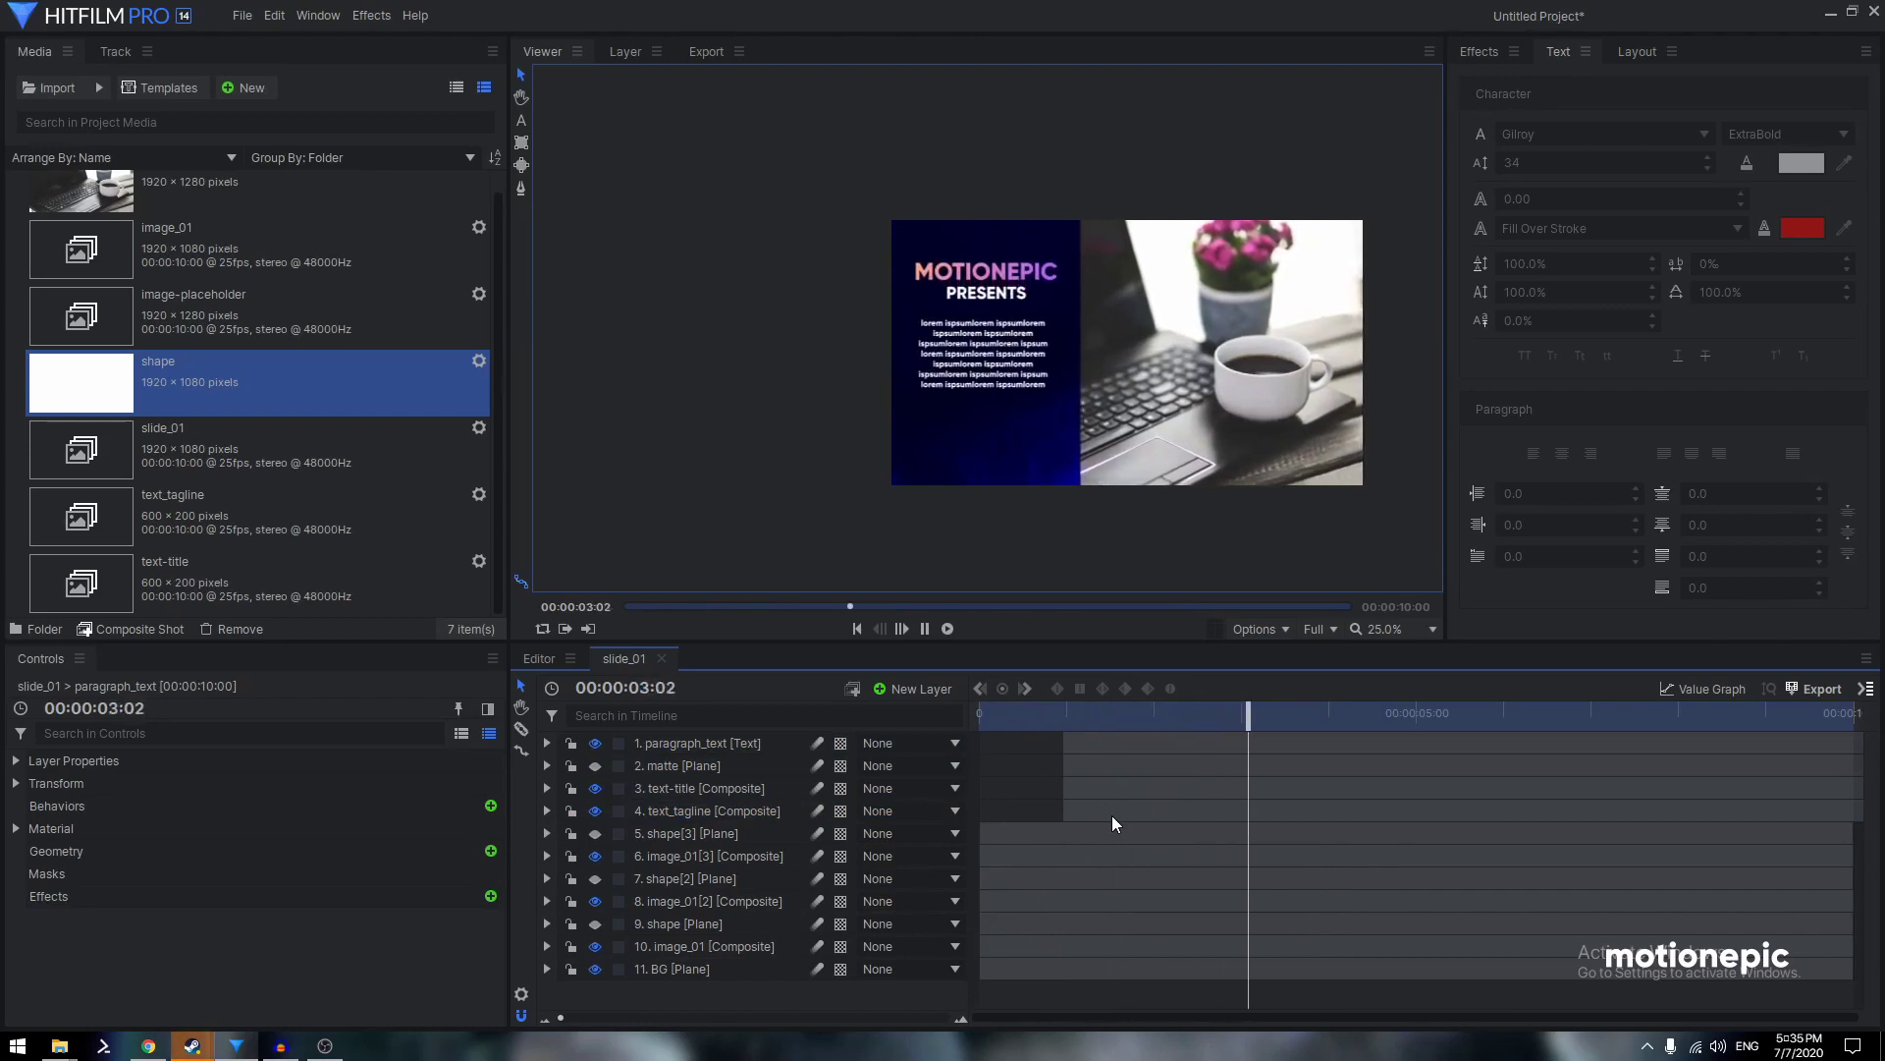
key("space")
scroll(1013, 262, "up", 1)
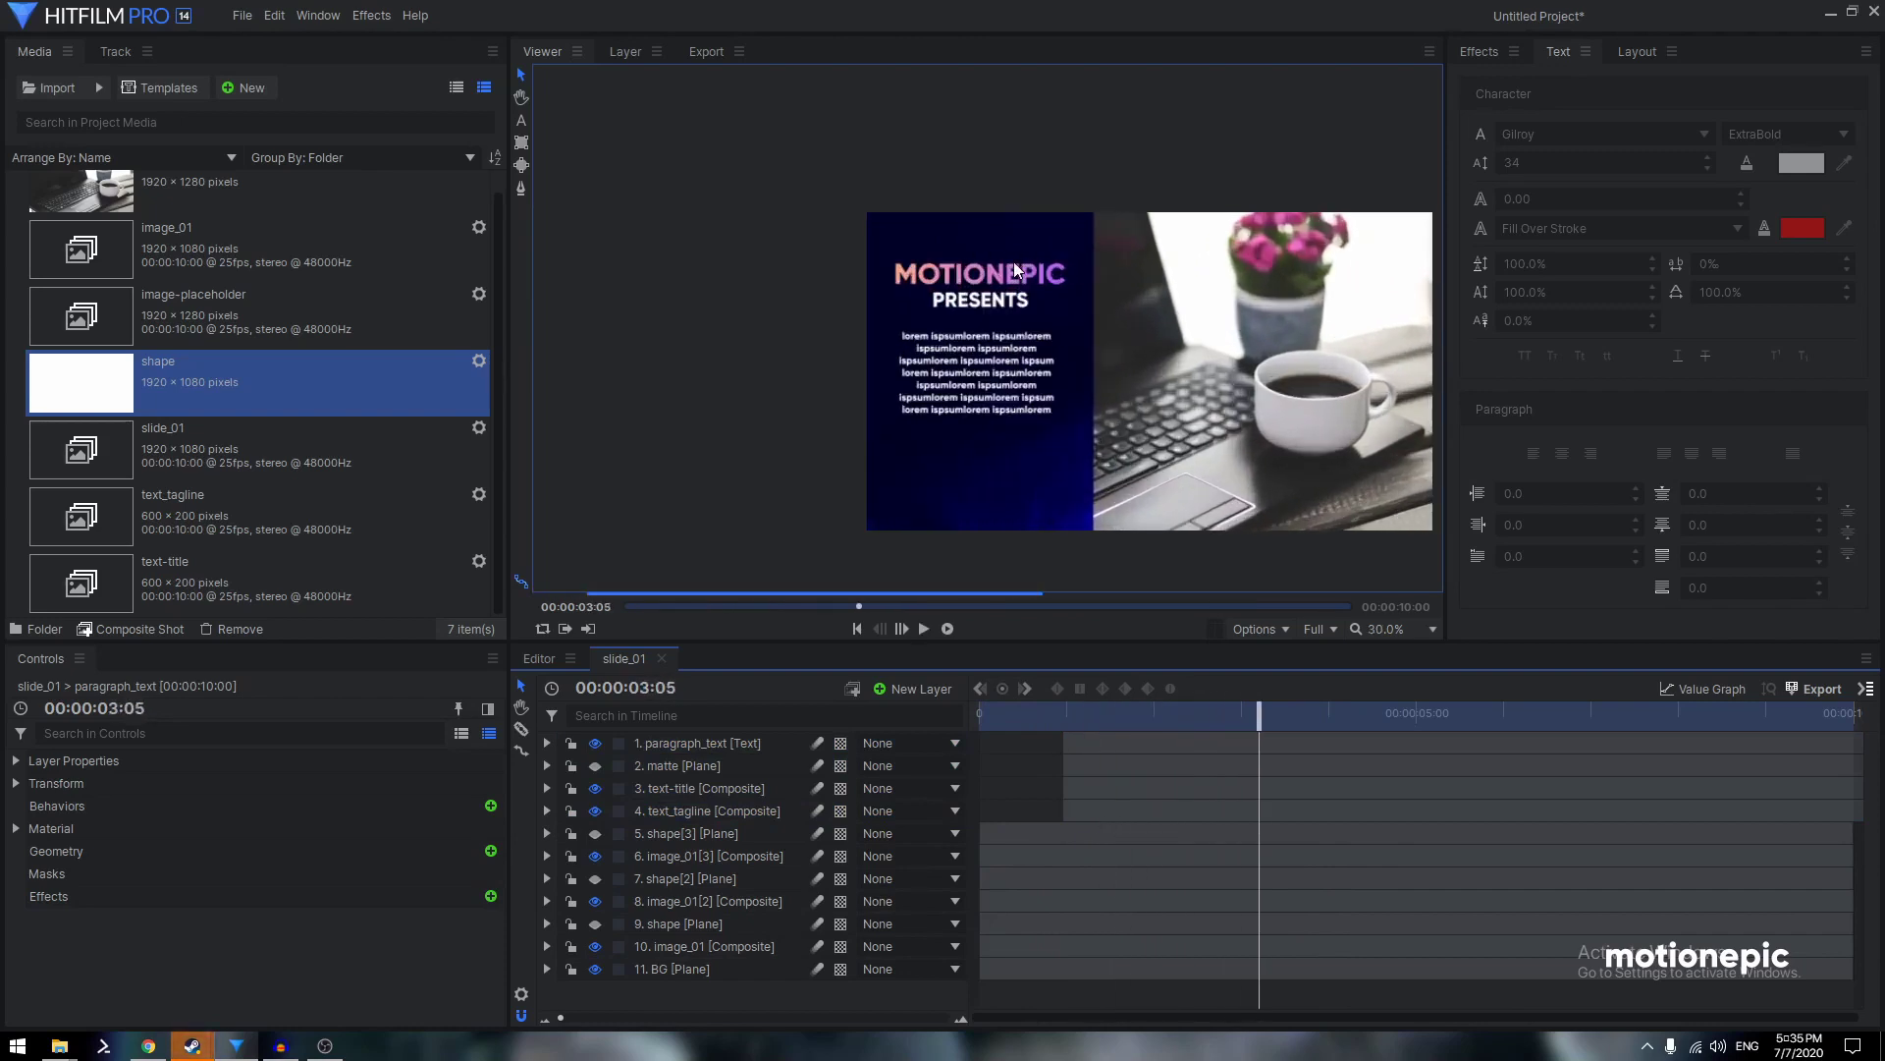
scroll(1013, 261, "up", 1)
scroll(1241, 338, "down", 2)
scroll(1228, 333, "up", 3)
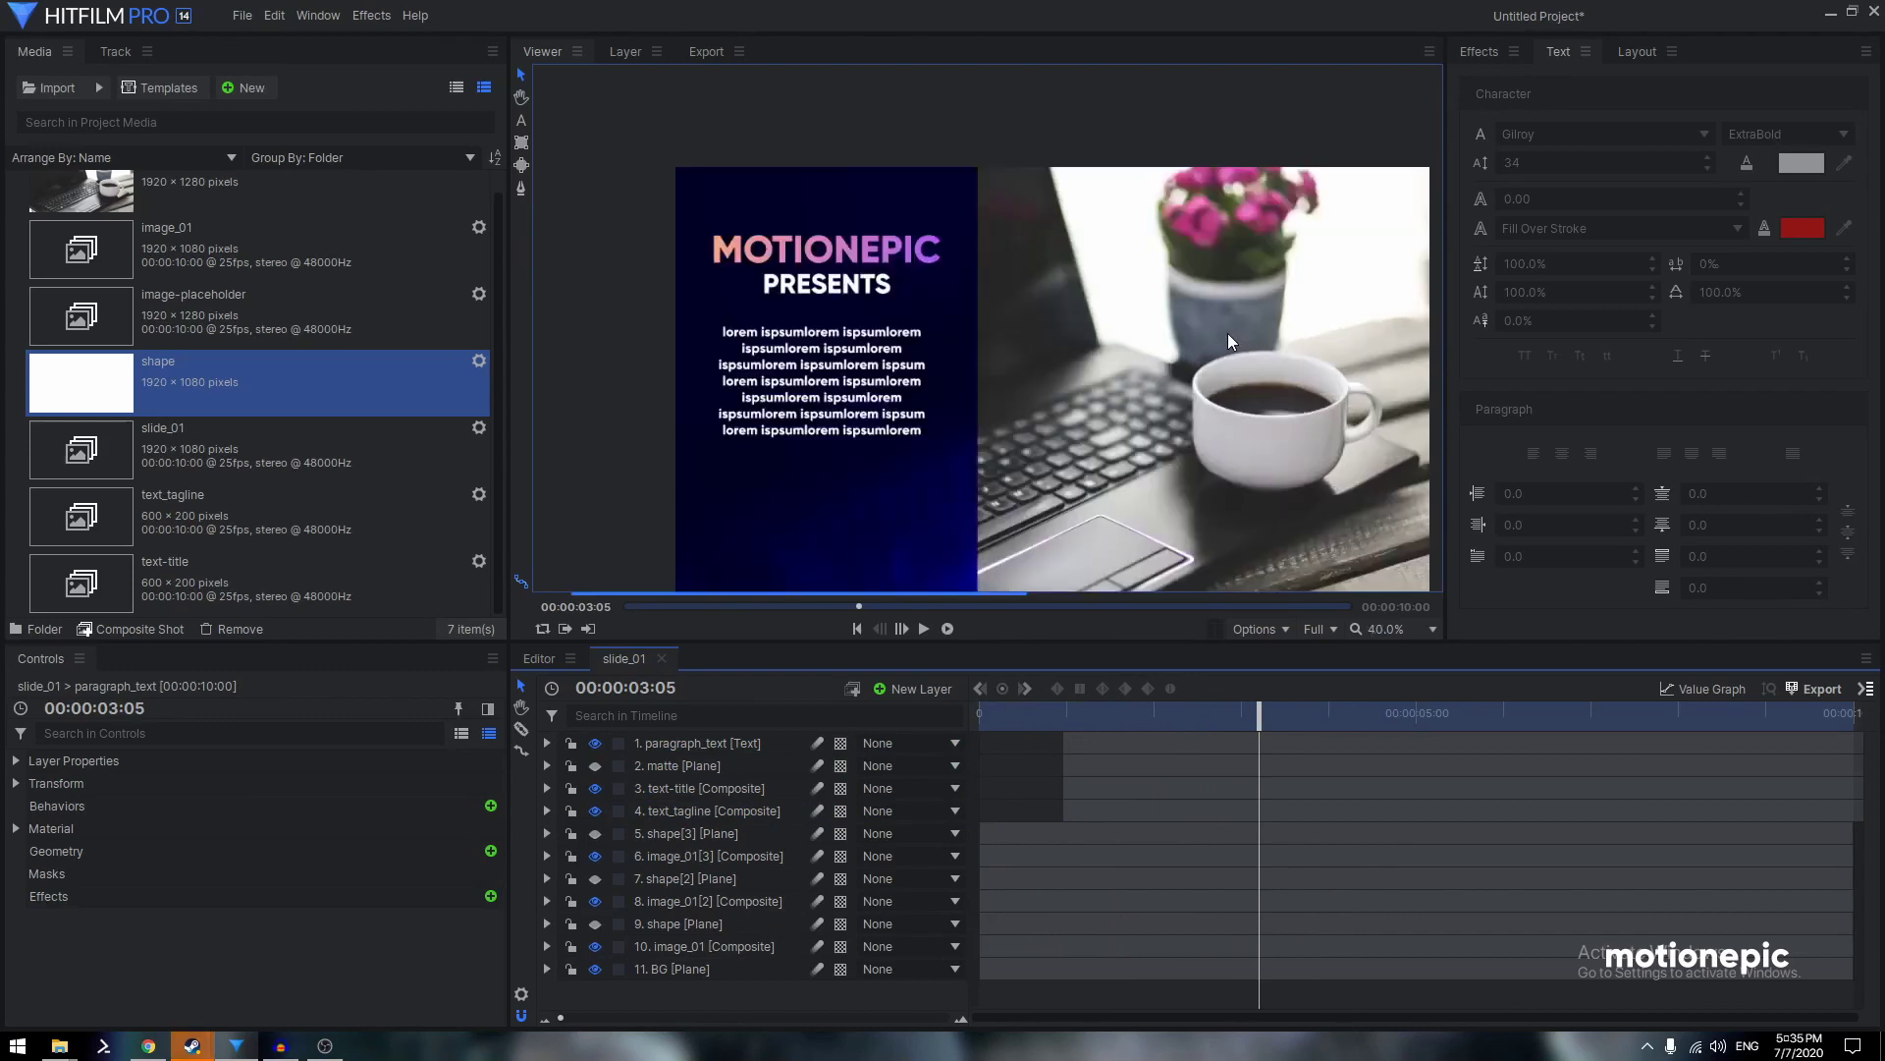
scroll(1228, 333, "down", 3)
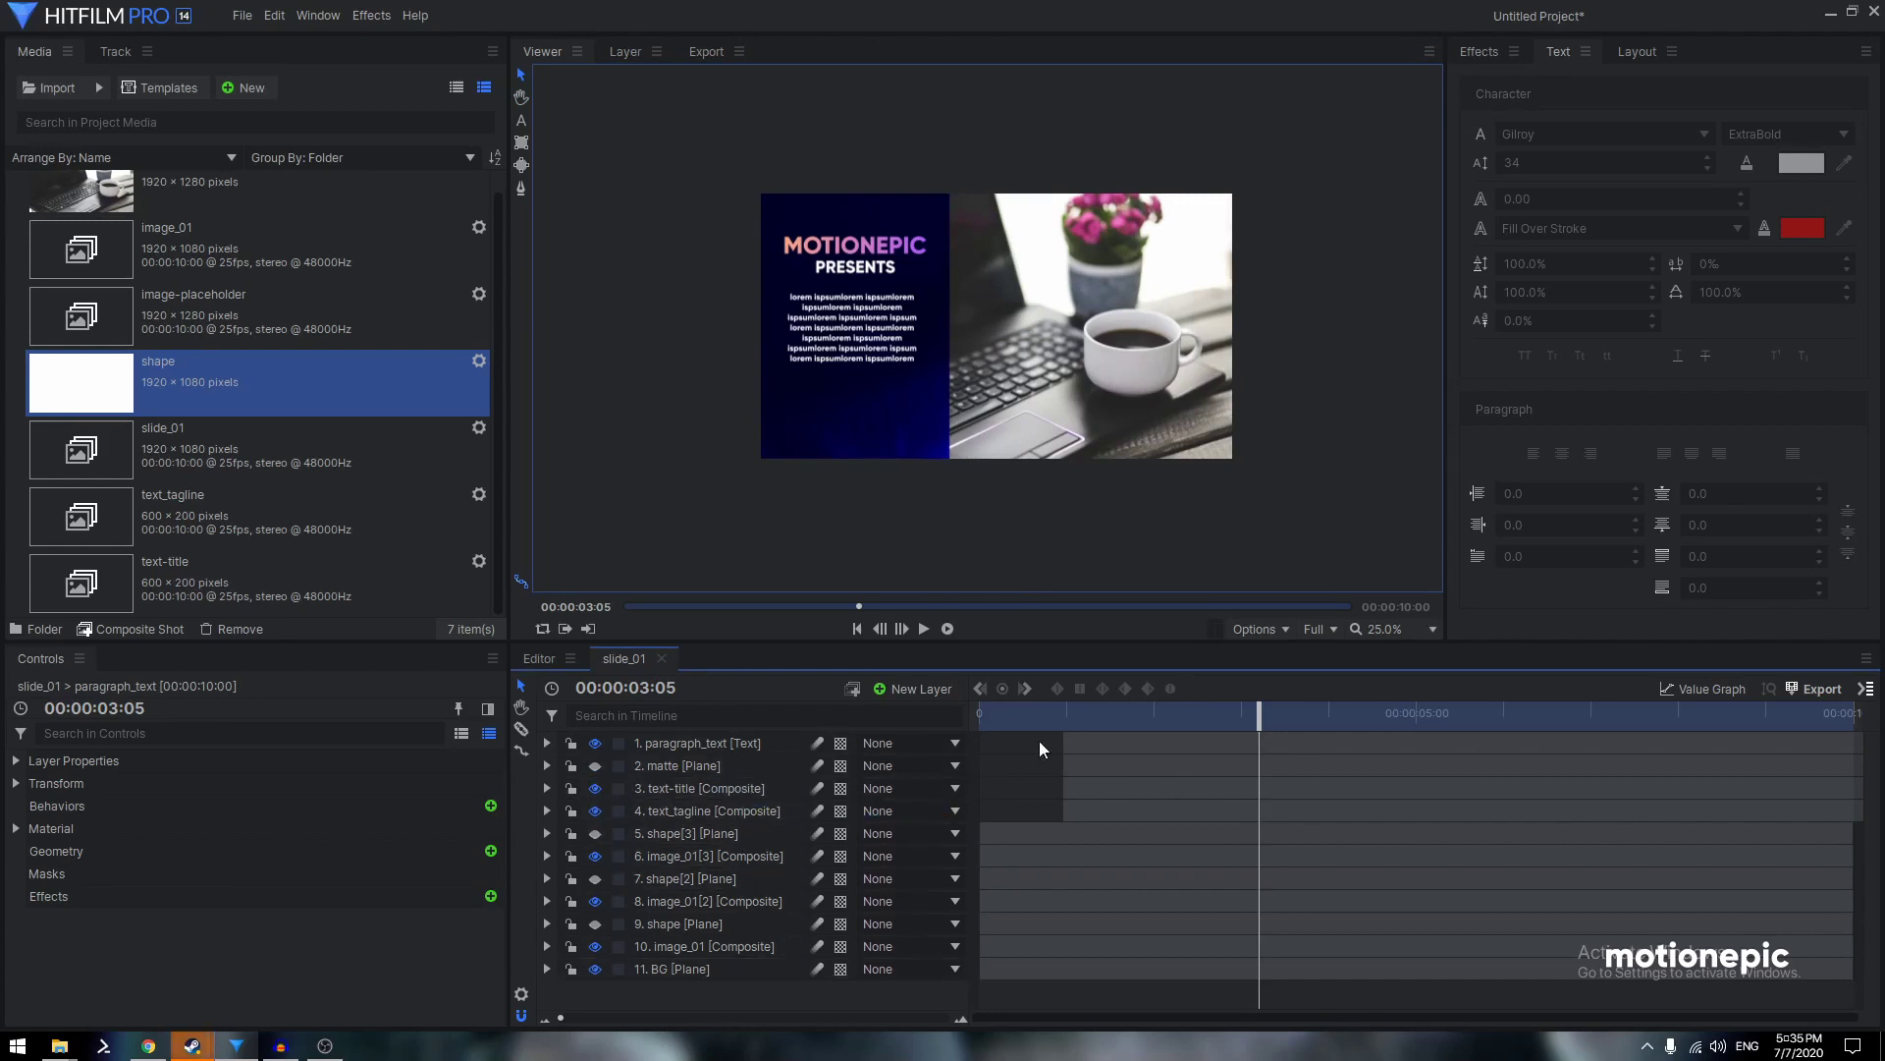
left_click_drag(1043, 713, 978, 708)
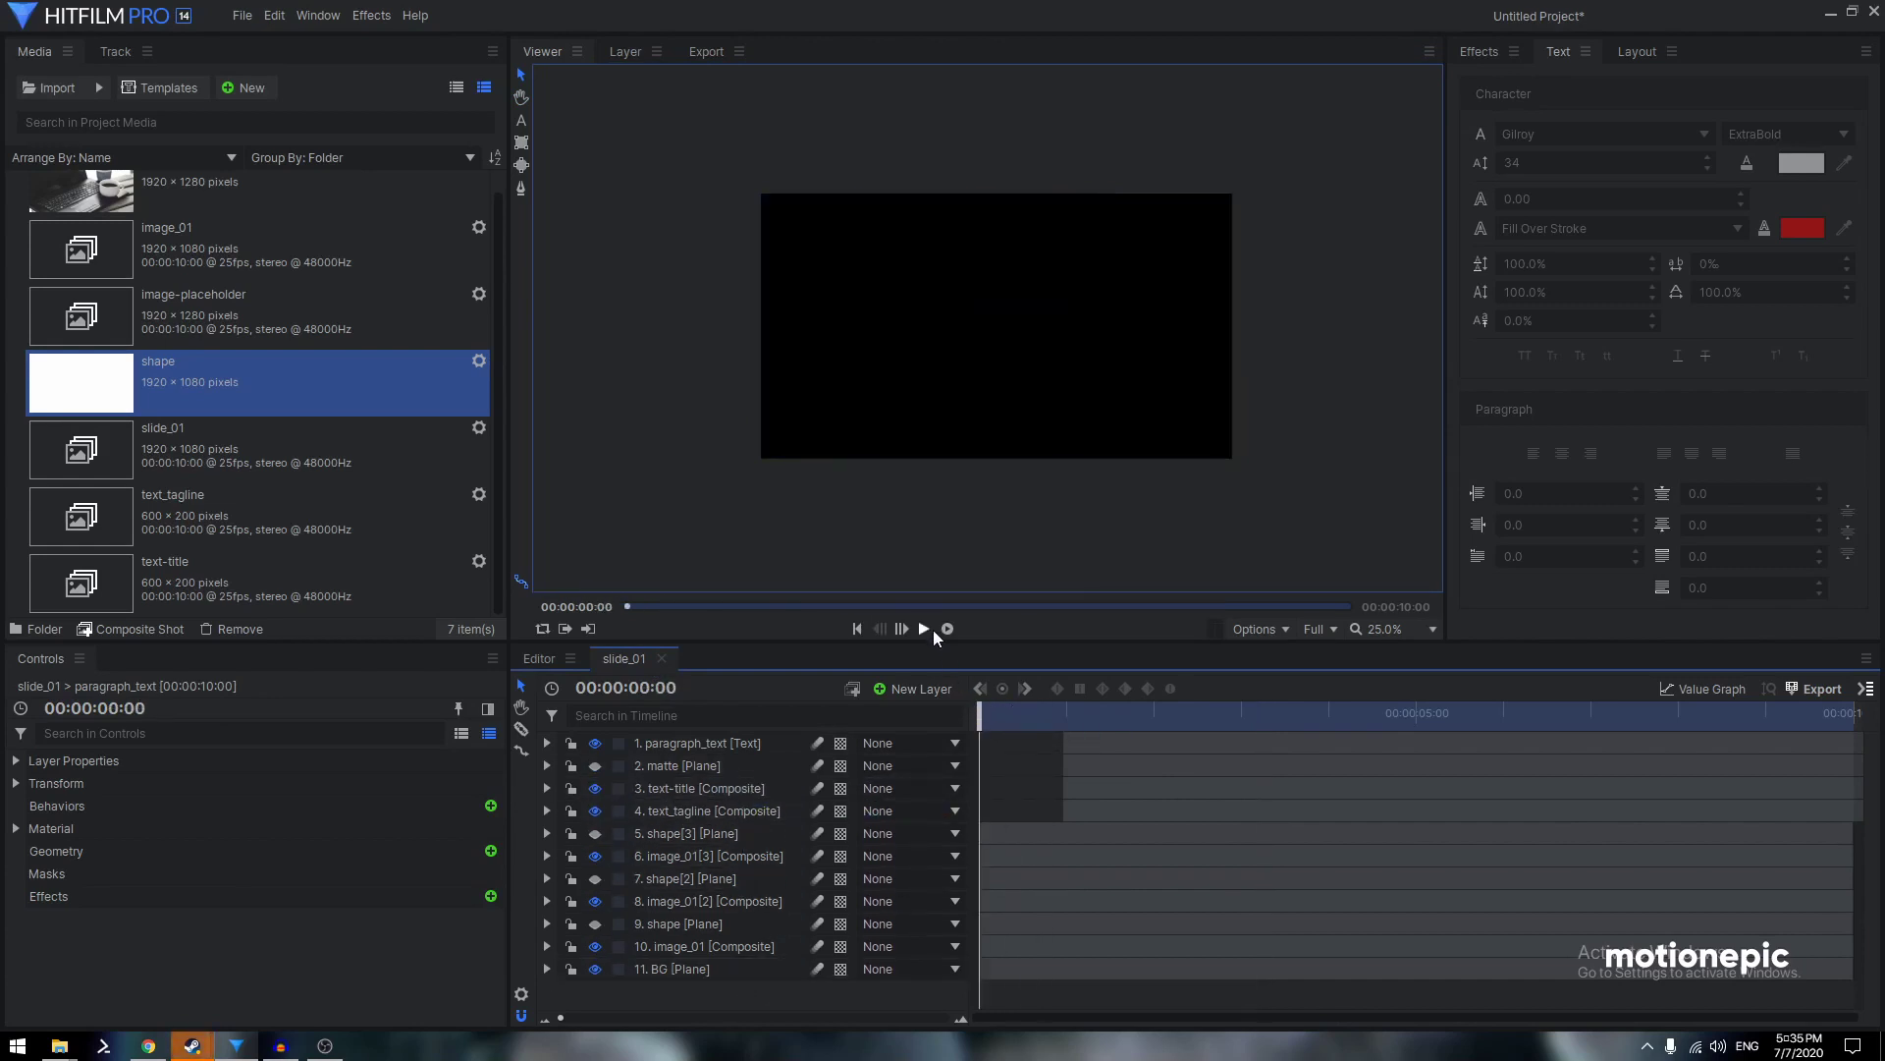
left_click(927, 629)
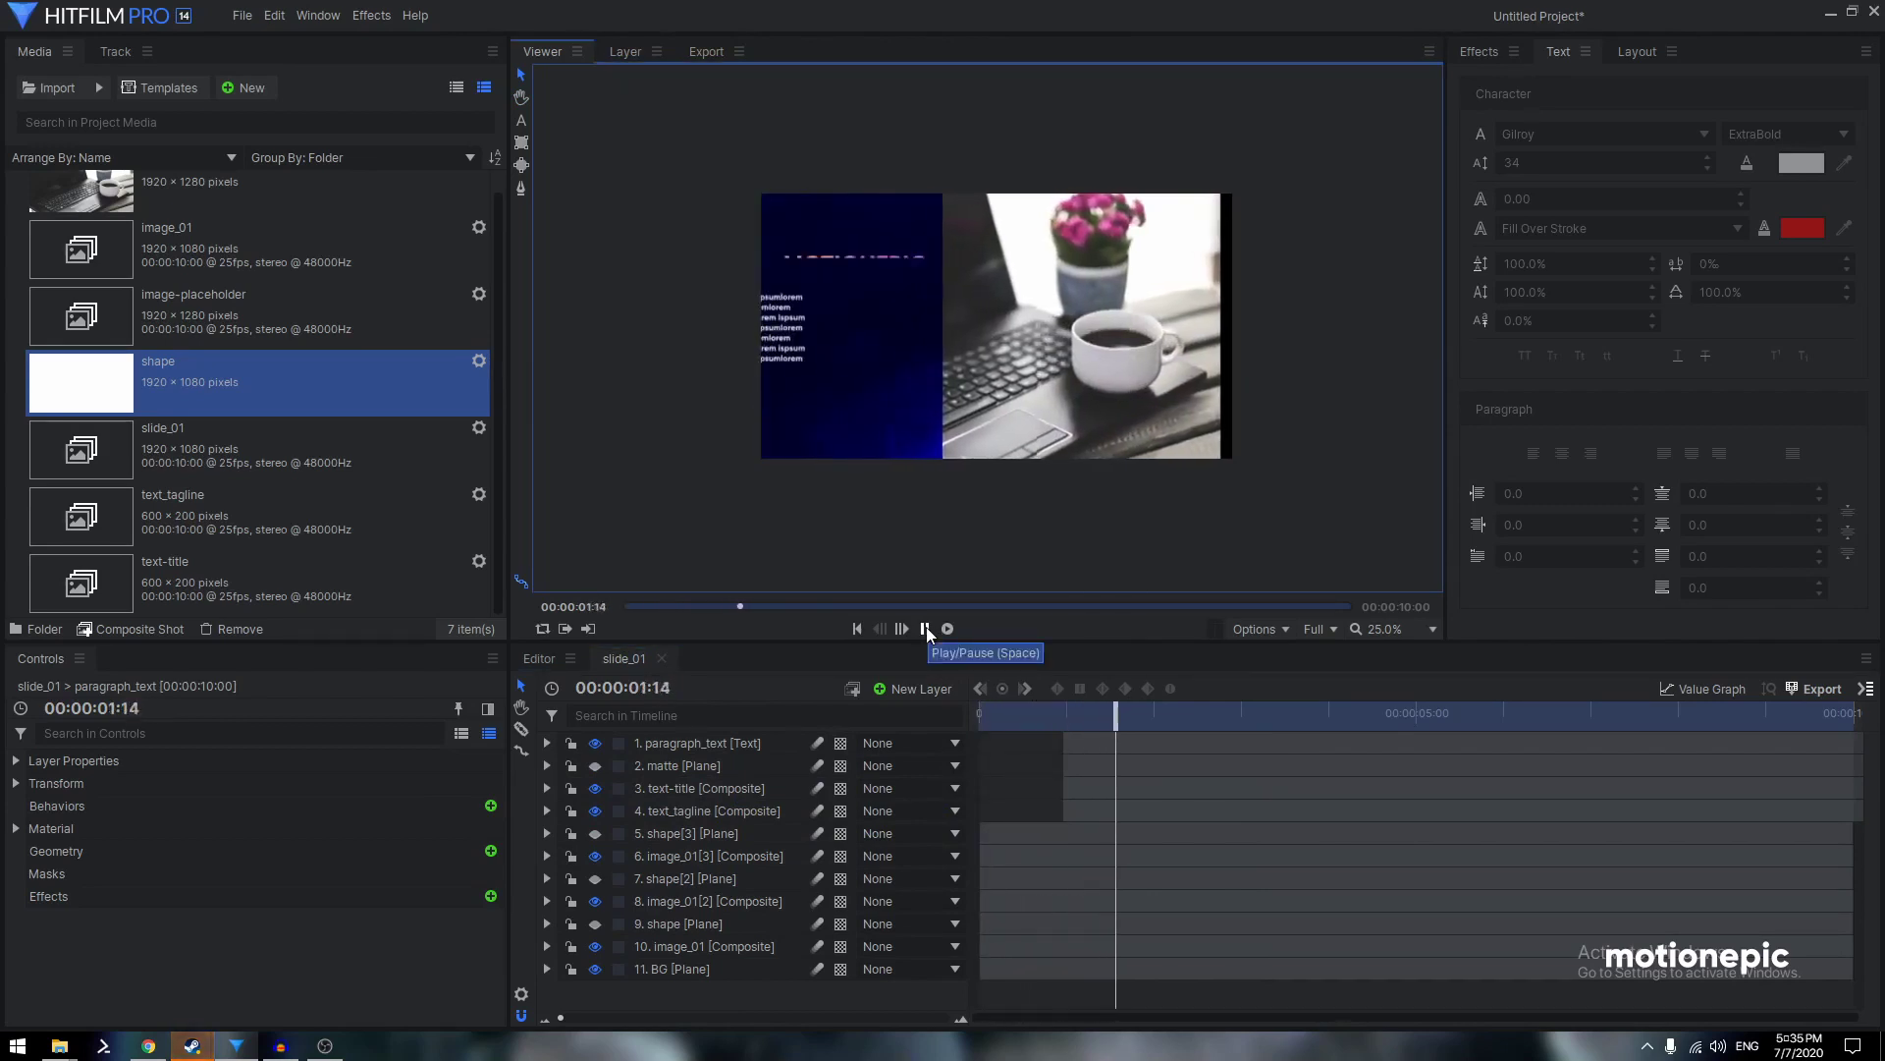